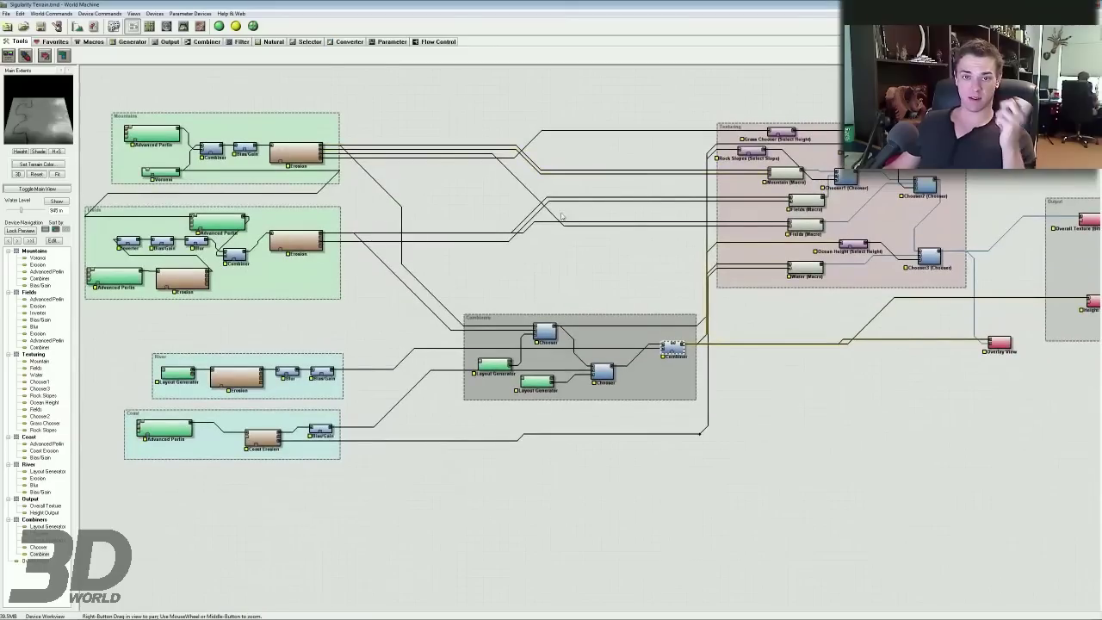
Step: Examine the overall device network, from the Mountains, Fields, River and Coast groups through Combiners and Texturing to Output
mouse_move(131, 80)
left_mouse_down()
mouse_move(221, 234)
mouse_move(433, 541)
mouse_move(410, 488)
left_mouse_up()
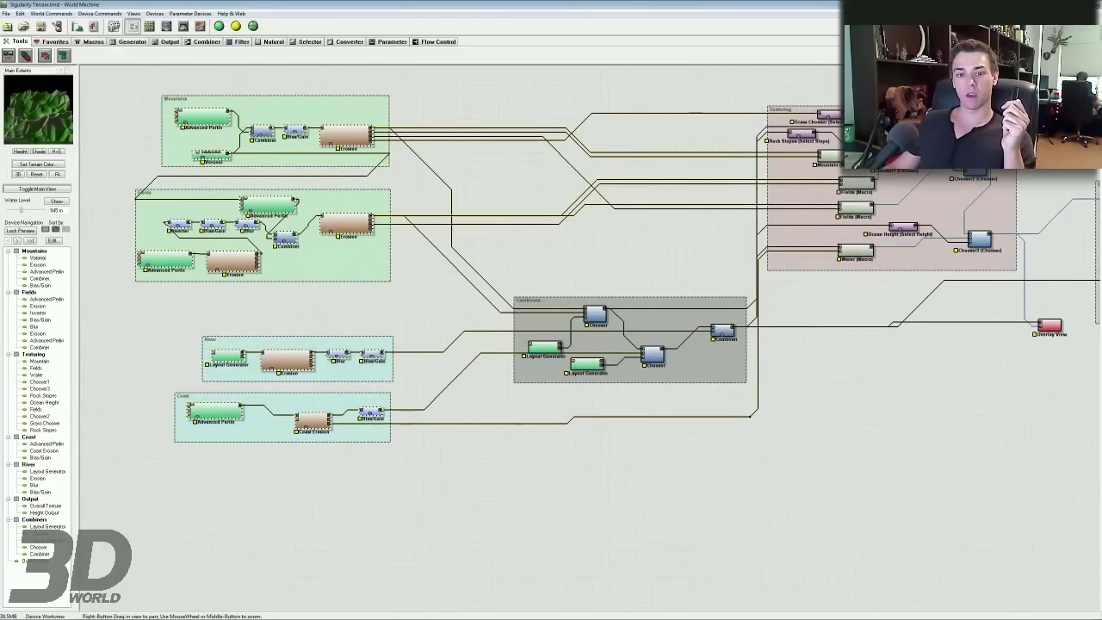
mouse_move(629, 270)
left_mouse_down()
mouse_move(470, 279)
mouse_move(816, 325)
mouse_move(611, 272)
left_mouse_up()
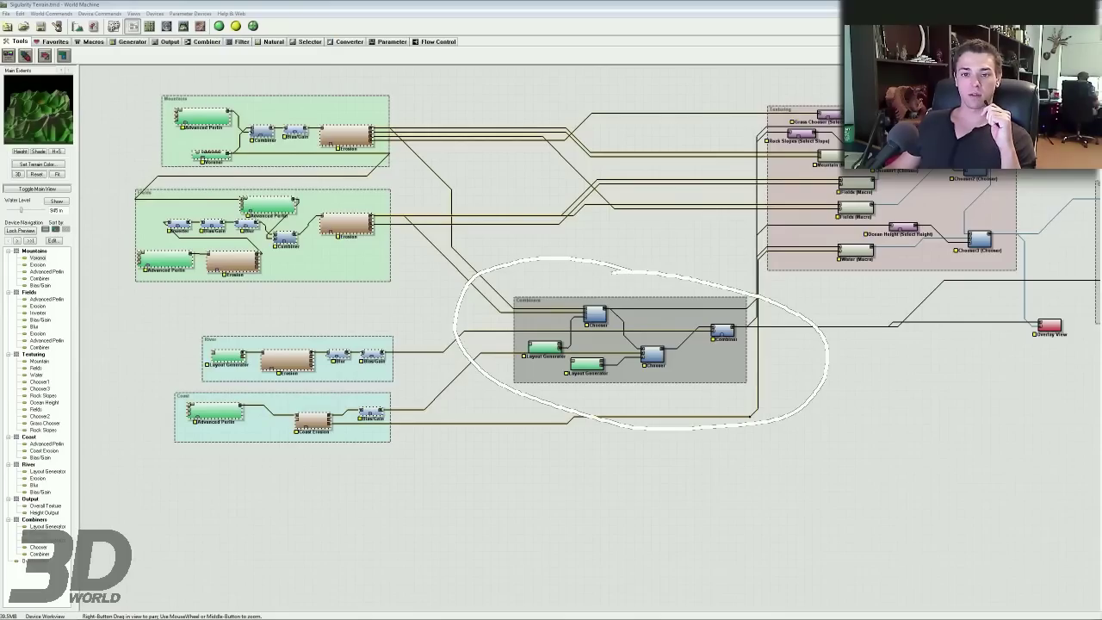
mouse_move(783, 88)
left_mouse_down()
mouse_move(1005, 342)
mouse_move(869, 86)
left_mouse_up()
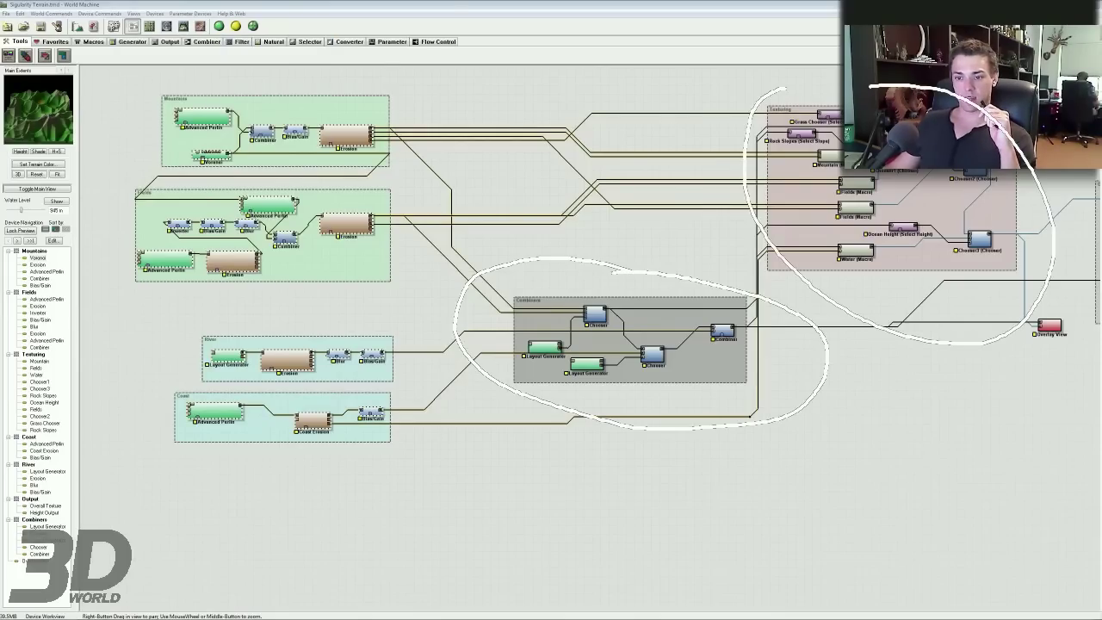
right_click_drag(403, 319, 277, 376)
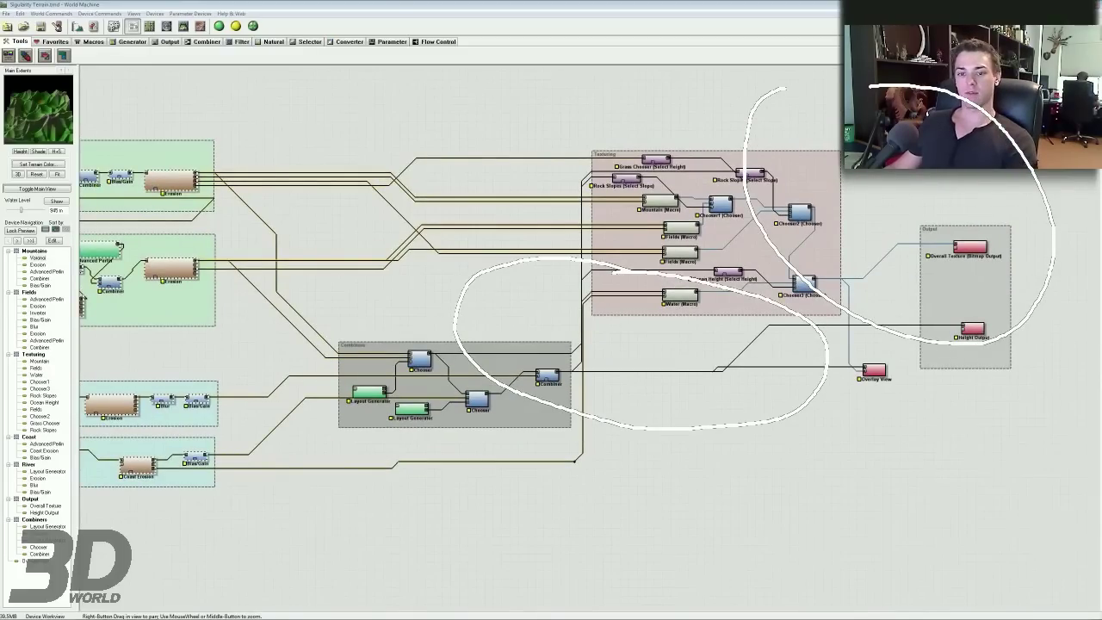
key("Escape")
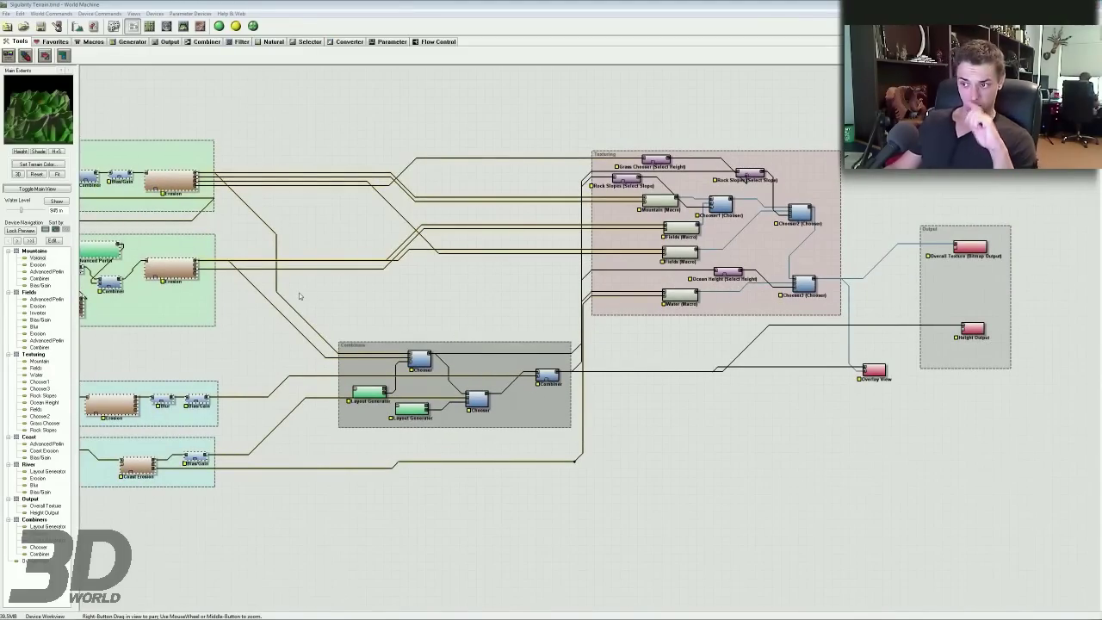
right_click_drag(268, 297, 450, 333)
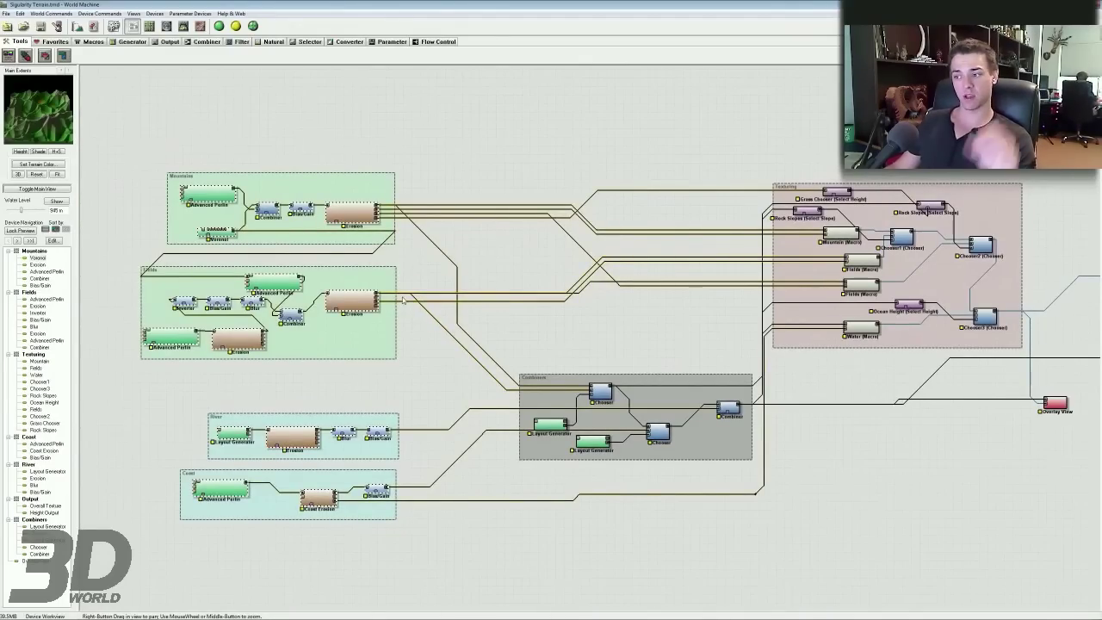
right_click_drag(412, 346, 428, 302)
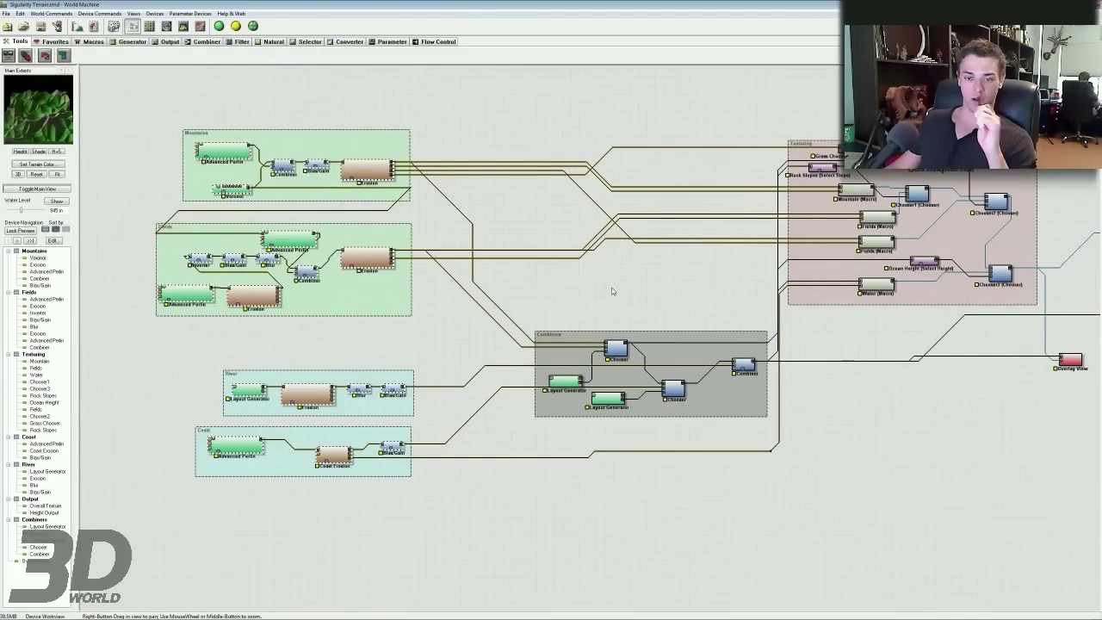
right_click_drag(467, 350, 527, 379)
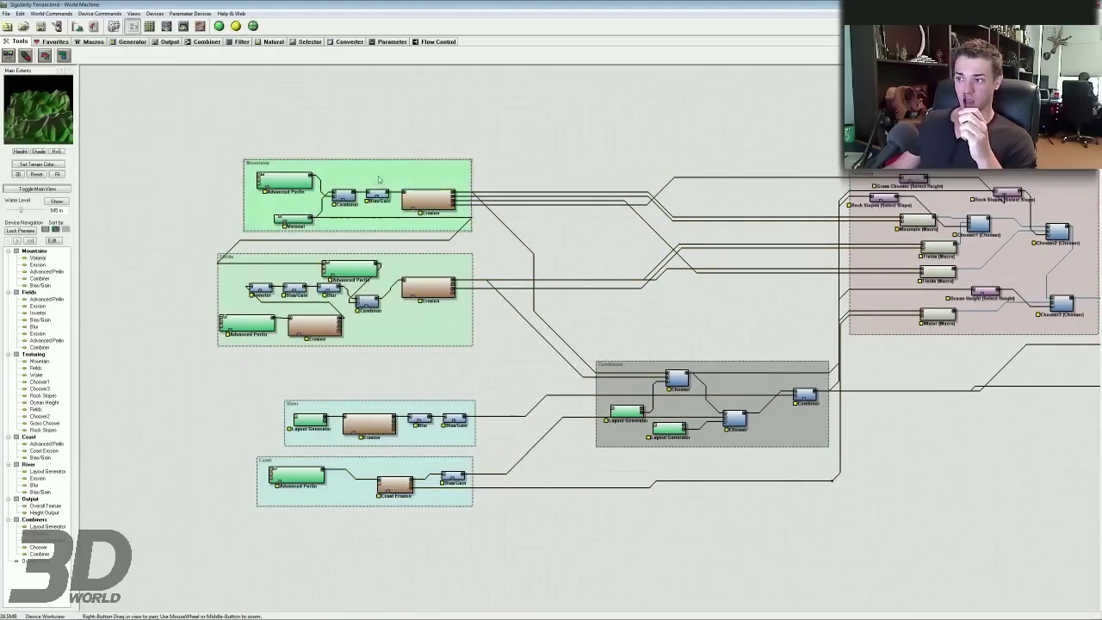
right_click_drag(378, 179, 458, 256)
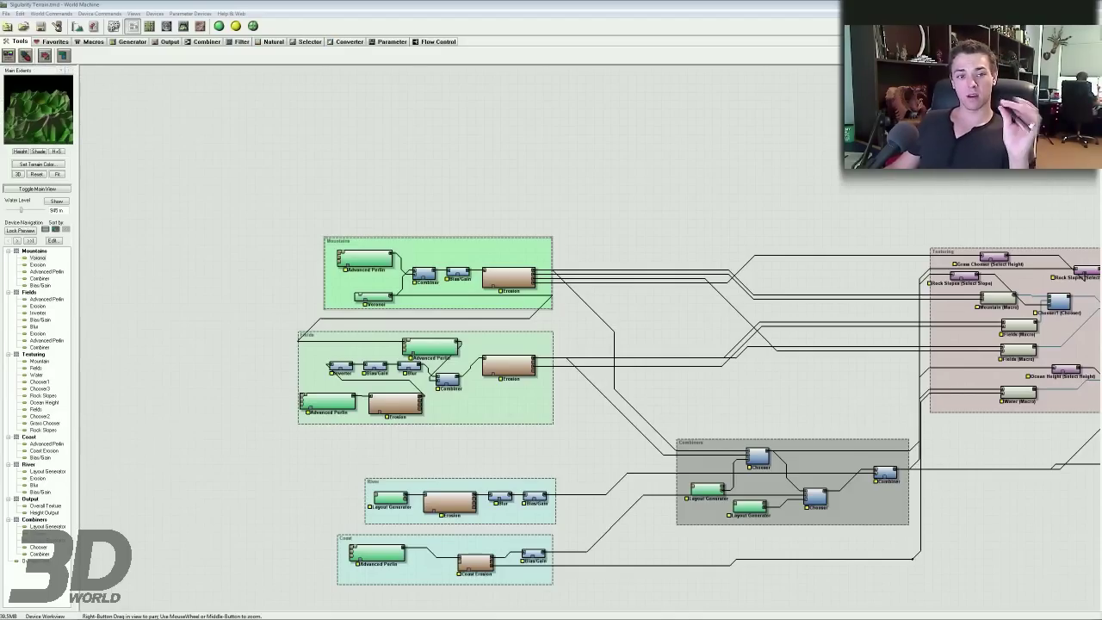
right_click_drag(214, 284, 217, 260)
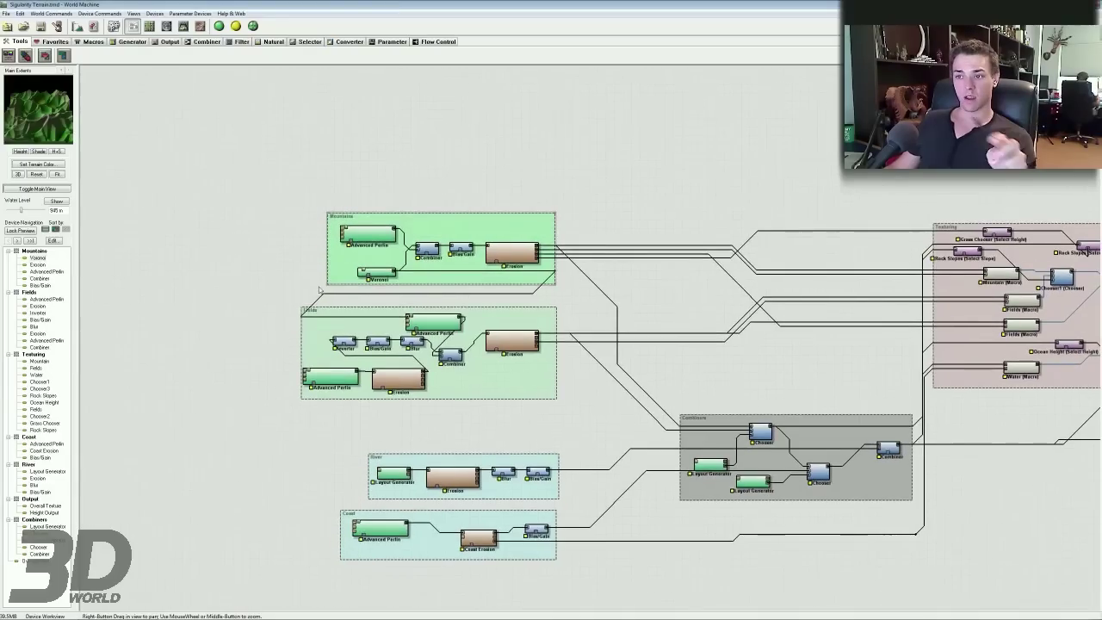
Step: Preview the Mountains group's devices in turn, from Advanced Perlin and Voronoi through Bias/Gain to Erosion
scroll(336, 249, "up", 3)
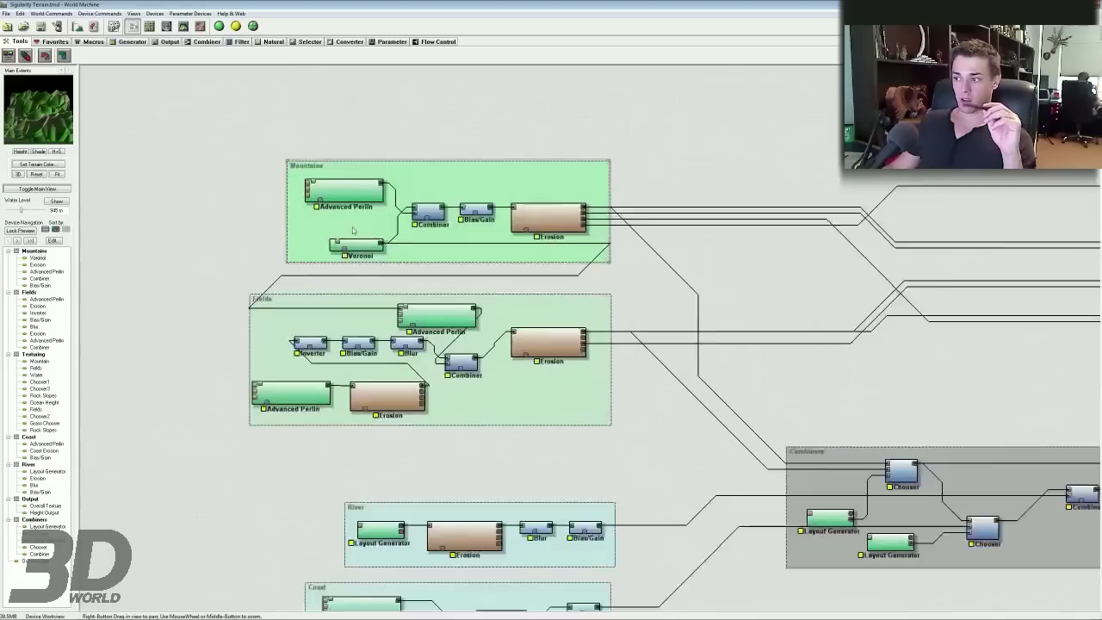
scroll(352, 230, "up", 2)
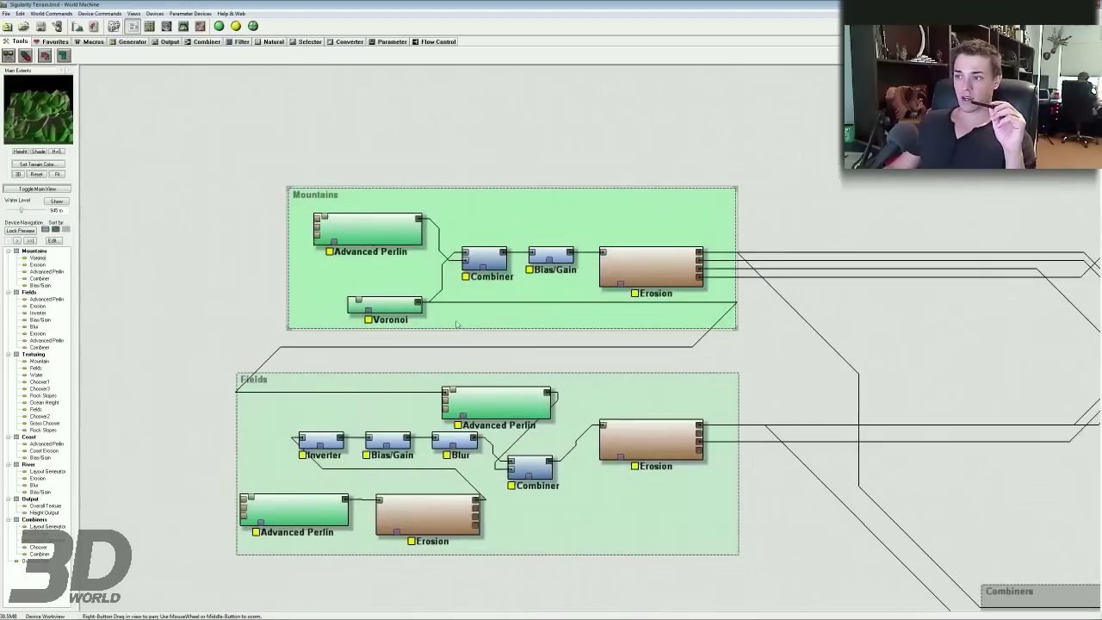
left_click(334, 230)
right_click_drag(483, 256, 424, 257)
left_click(326, 306)
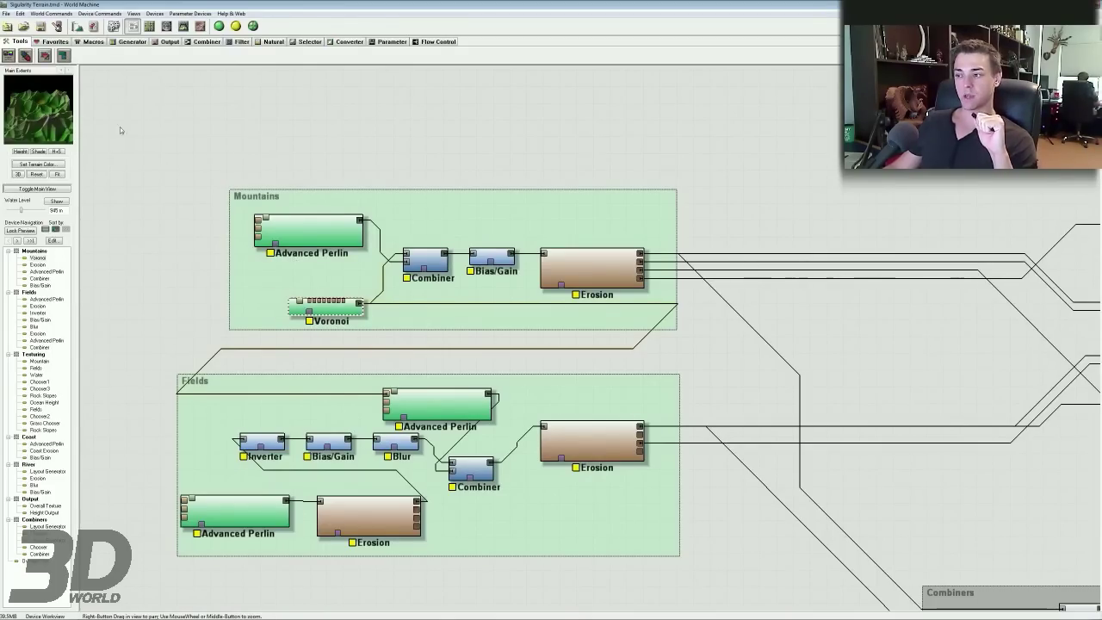
right_click_drag(430, 259, 312, 274)
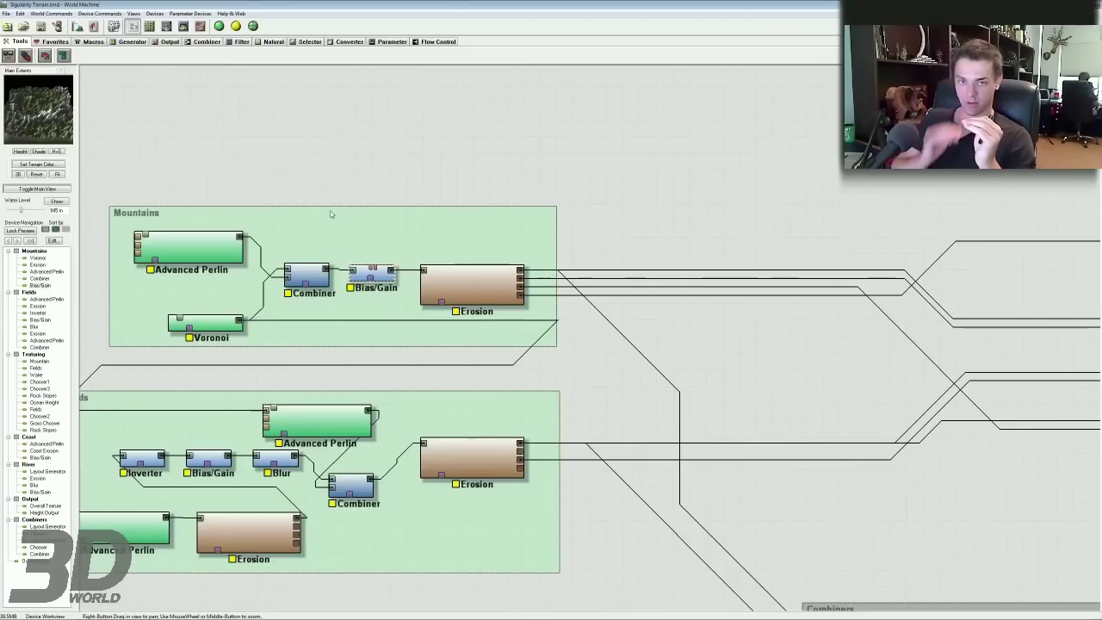
left_click(460, 277)
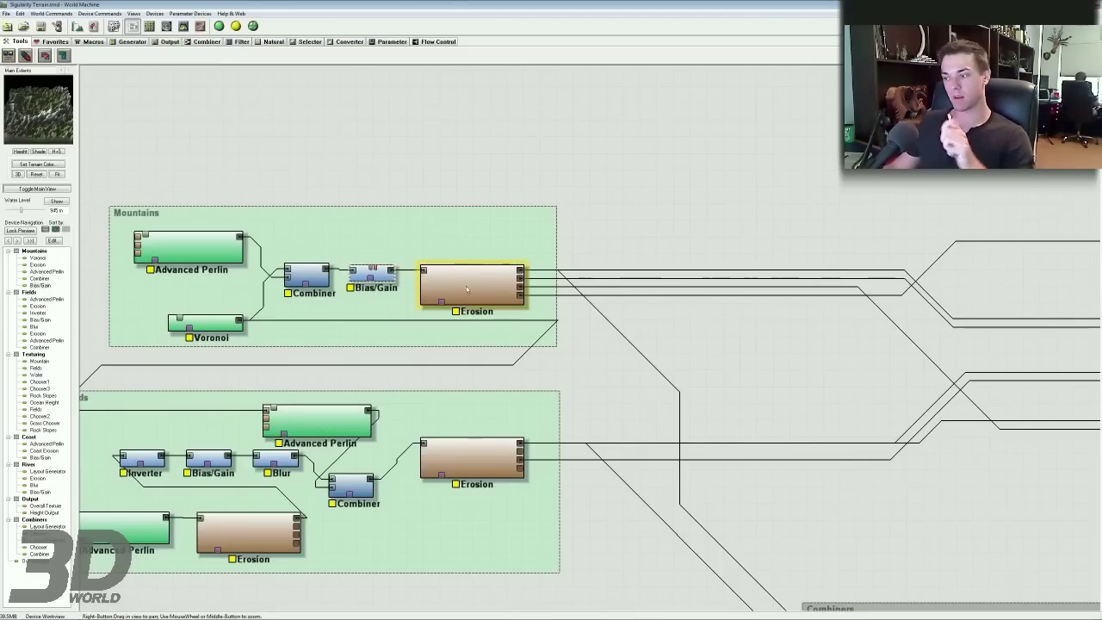
Step: Trace the Mountains output to the Combiners group, and preview the first Advanced Perlin and its Erosion in the Fields group
scroll(549, 352, "down", 2)
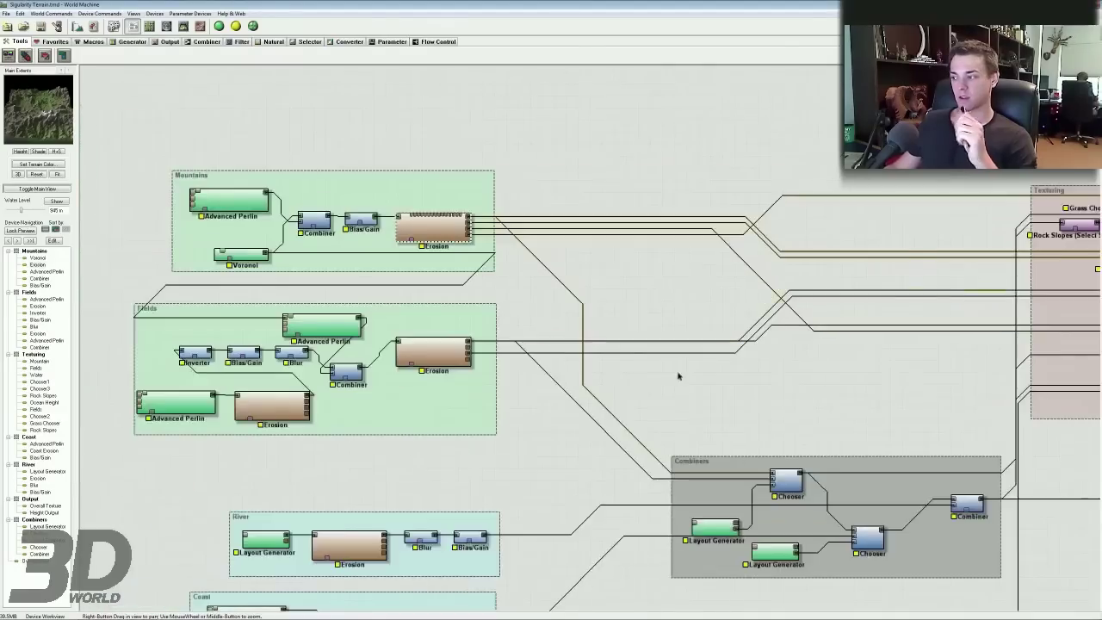
right_click_drag(561, 352, 418, 230)
right_click_drag(521, 384, 394, 264)
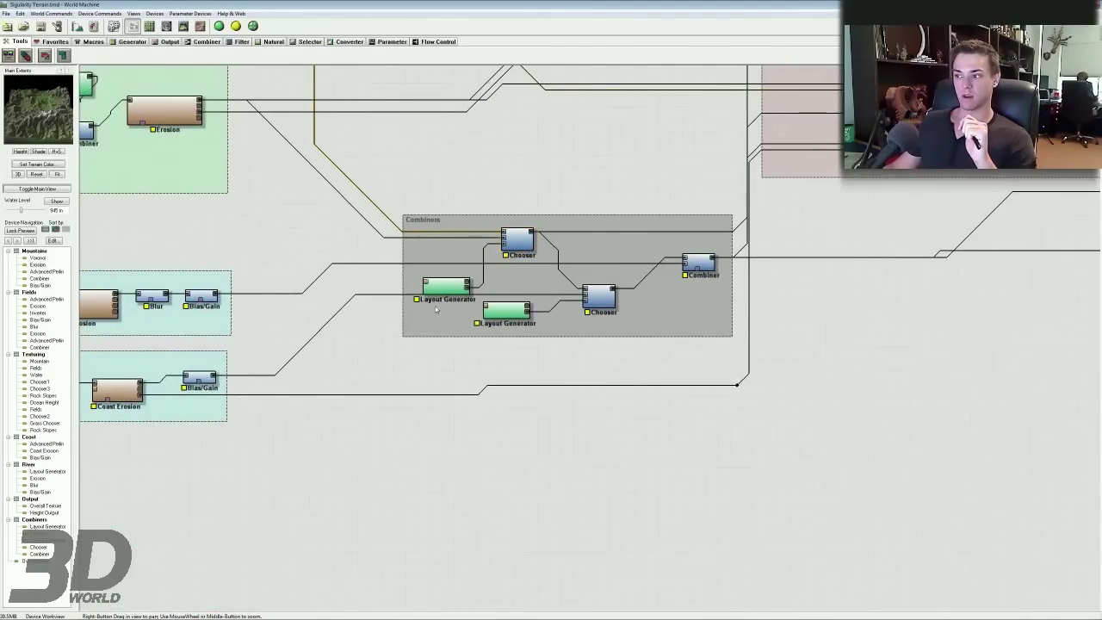
right_click_drag(271, 212, 648, 411)
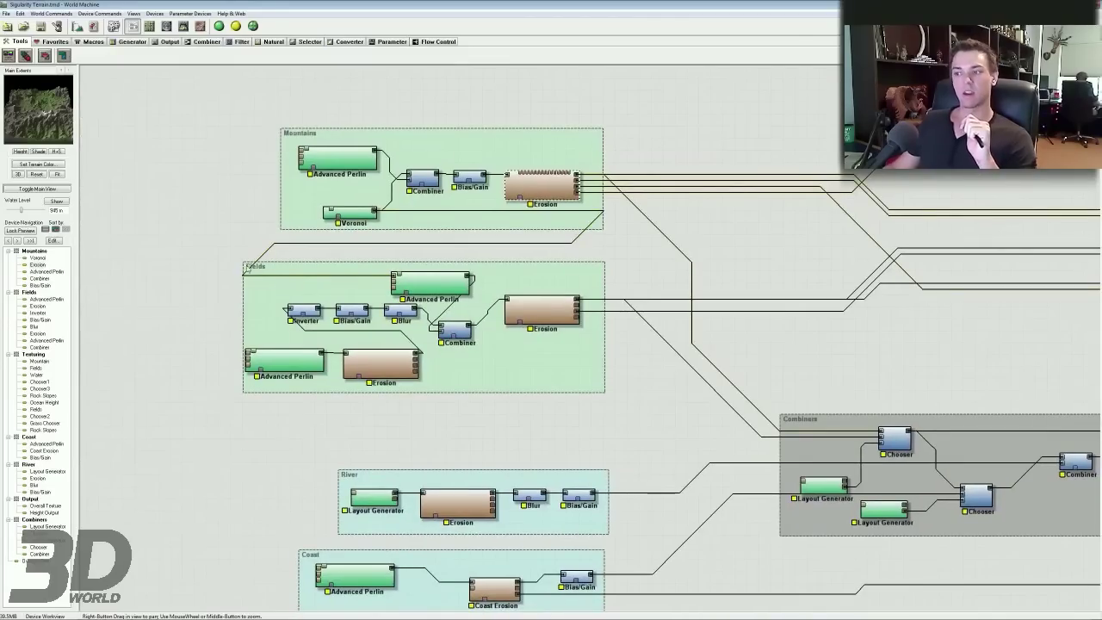
right_click_drag(288, 366, 249, 353)
left_click(250, 353)
left_click(350, 352)
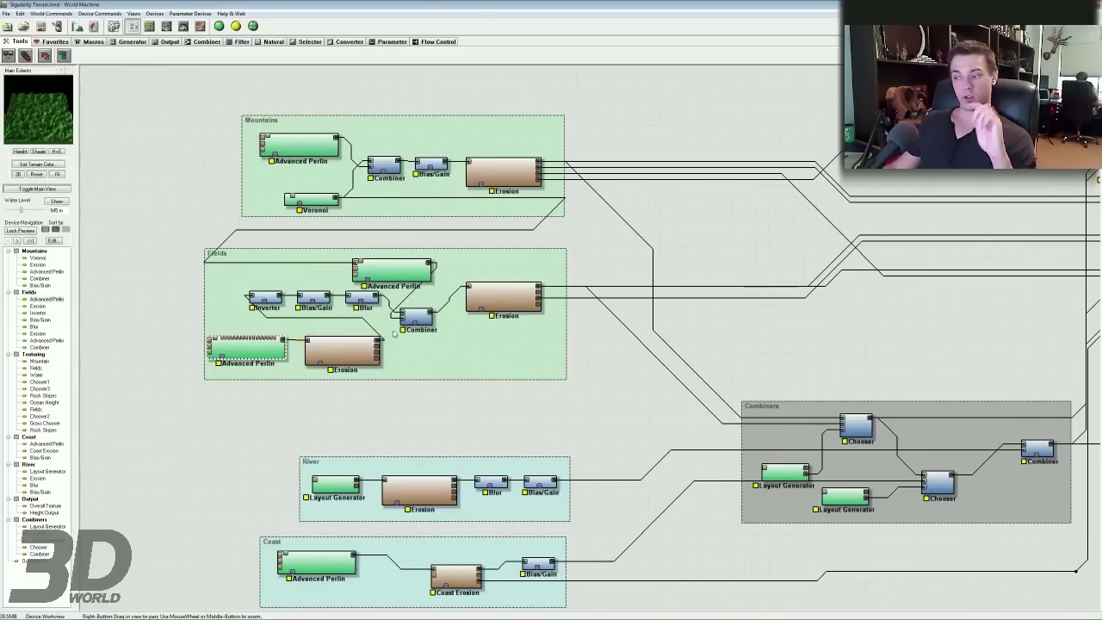
left_click_drag(36, 115, 29, 104)
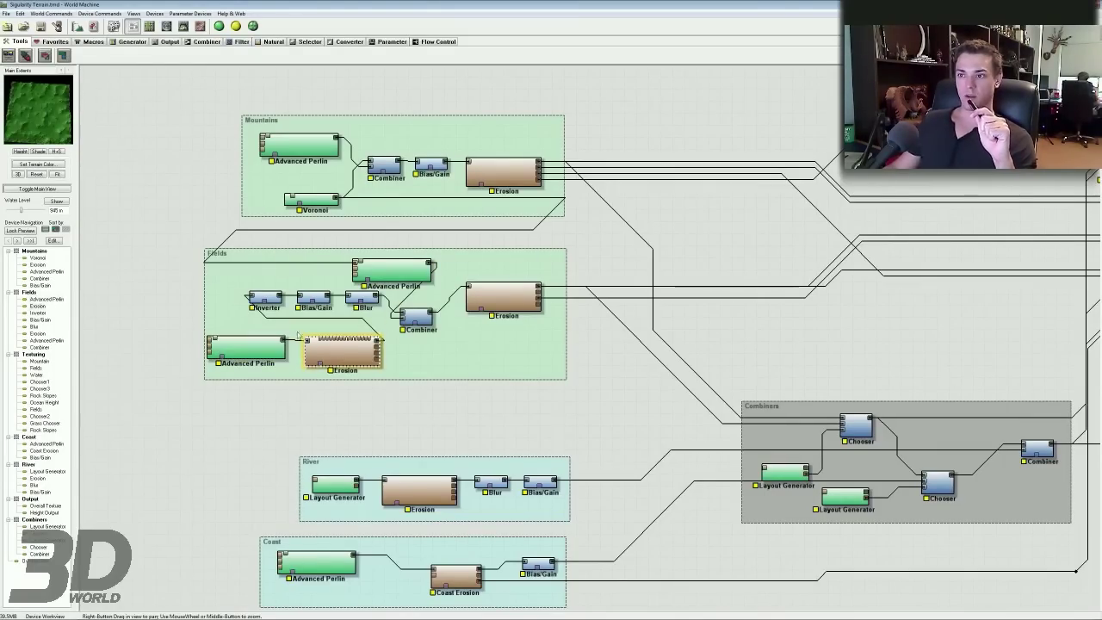
Step: Preview the rest of the Fields chain: Inverter, Bias/Gain, Blur, Combiner, the second Advanced Perlin and the final Erosion
left_click(265, 297)
left_click(315, 299)
left_click(365, 299)
left_click(421, 320)
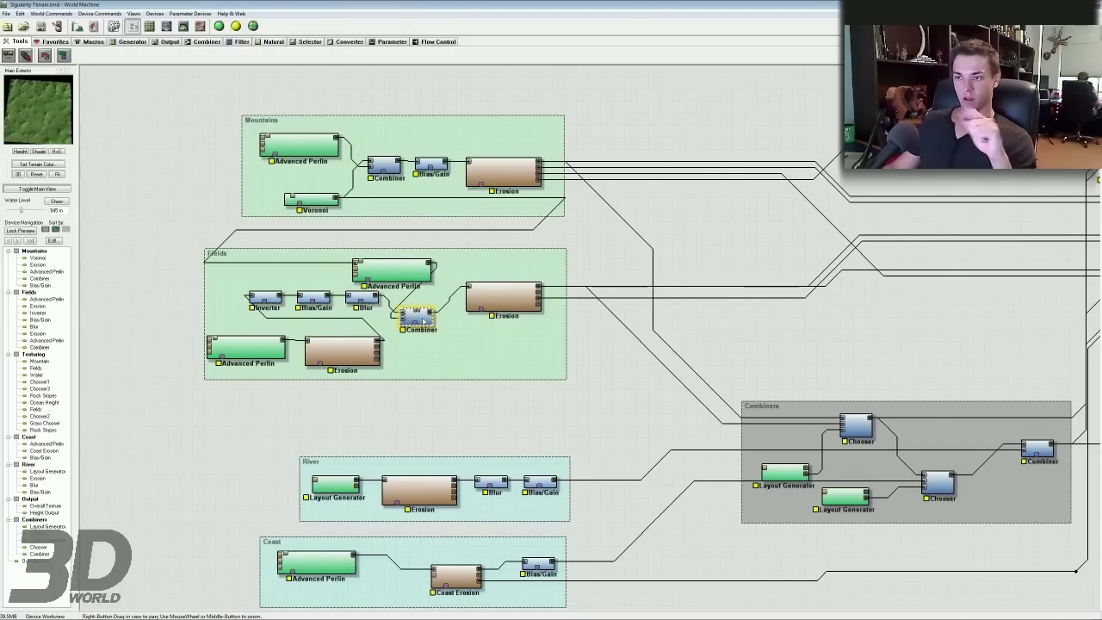
left_click(396, 268)
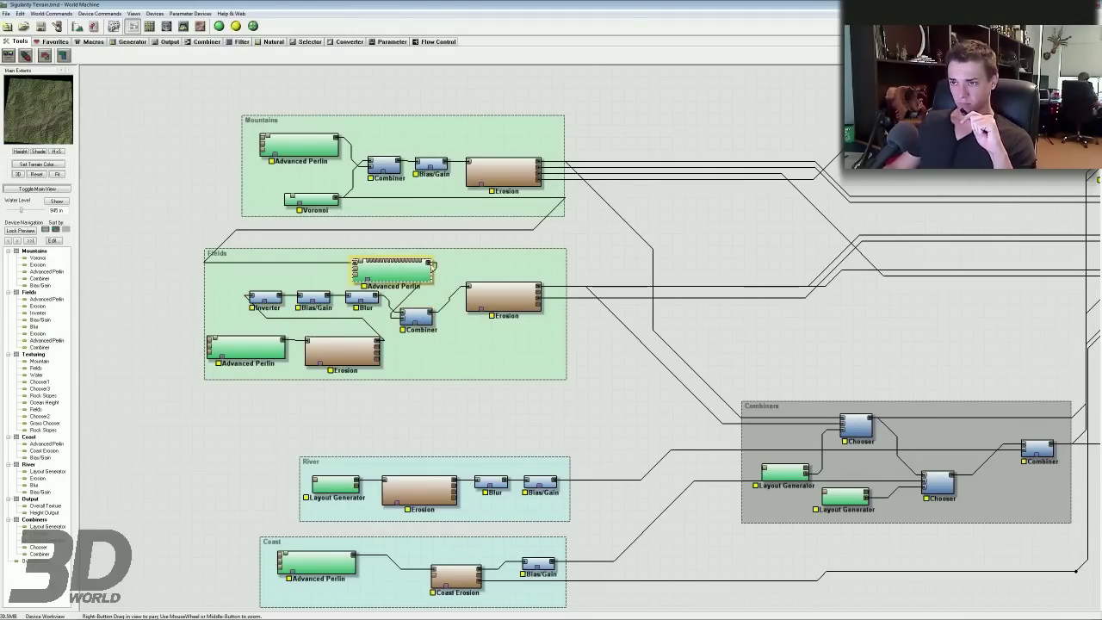
right_click_drag(371, 269, 247, 243)
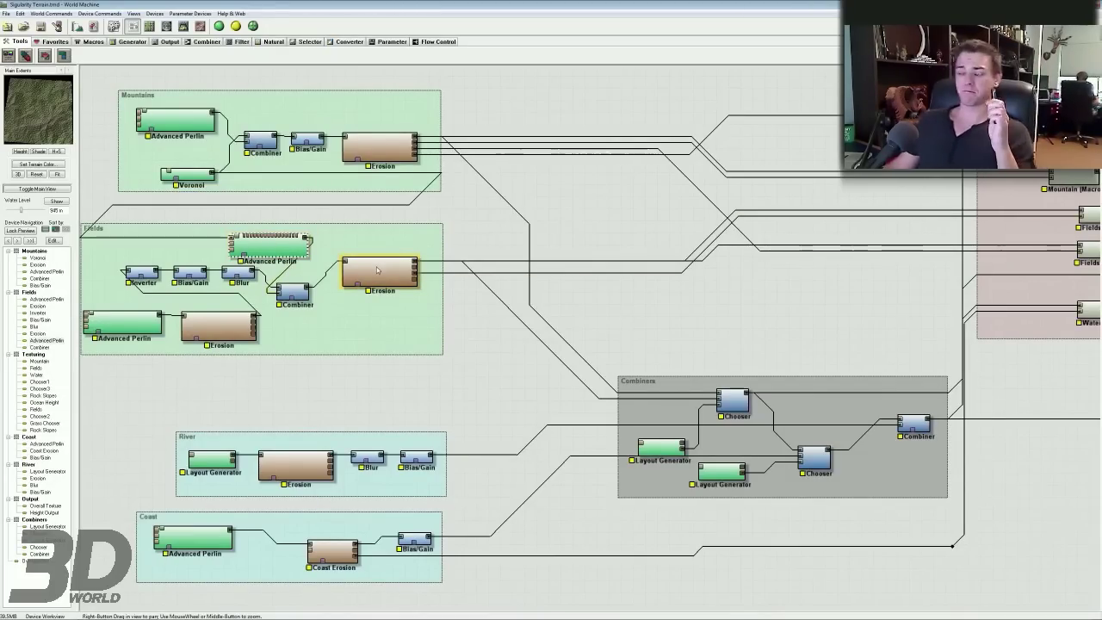
right_click_drag(392, 333, 383, 315)
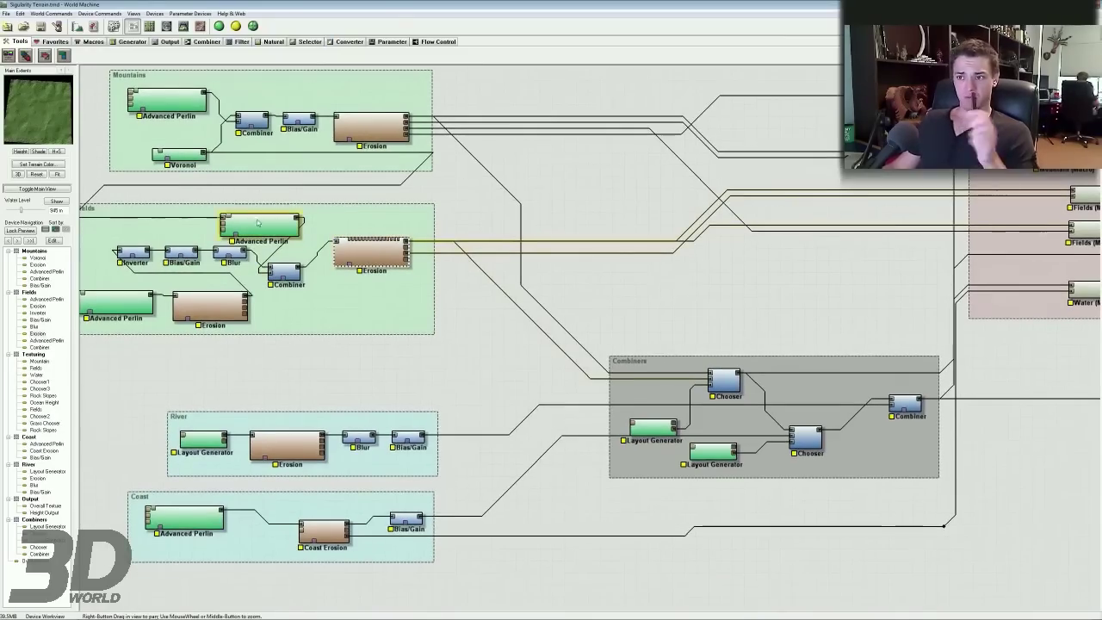
Step: Inspect the two Choosers in the Combiners group that blend the Mountains and Fields terrains and add the coast
right_click_drag(522, 353, 380, 239)
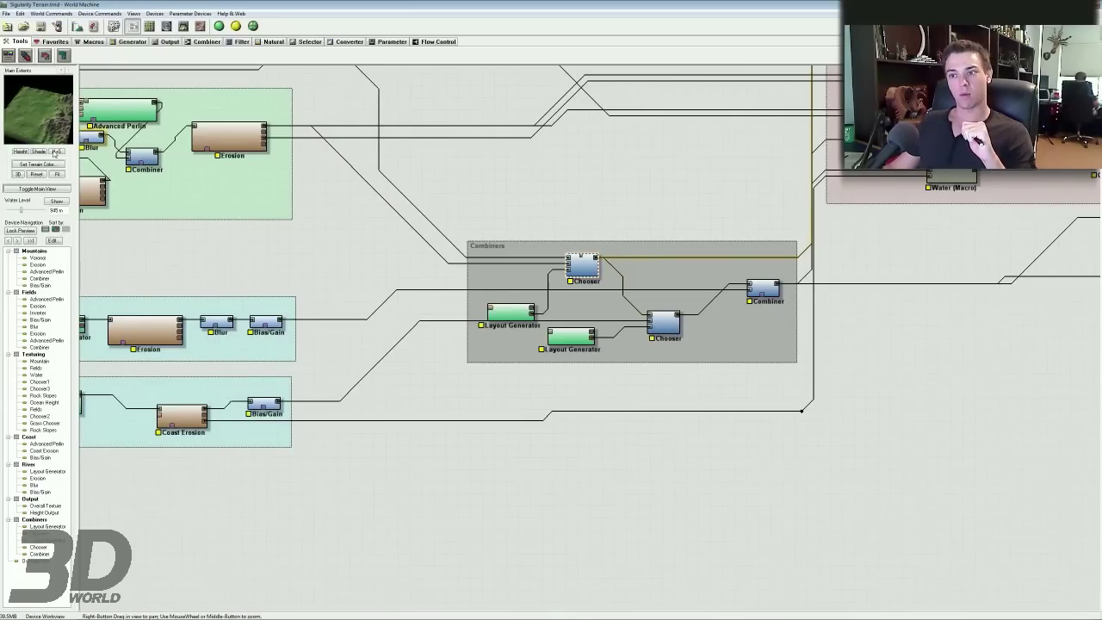
right_click_drag(357, 209, 604, 405)
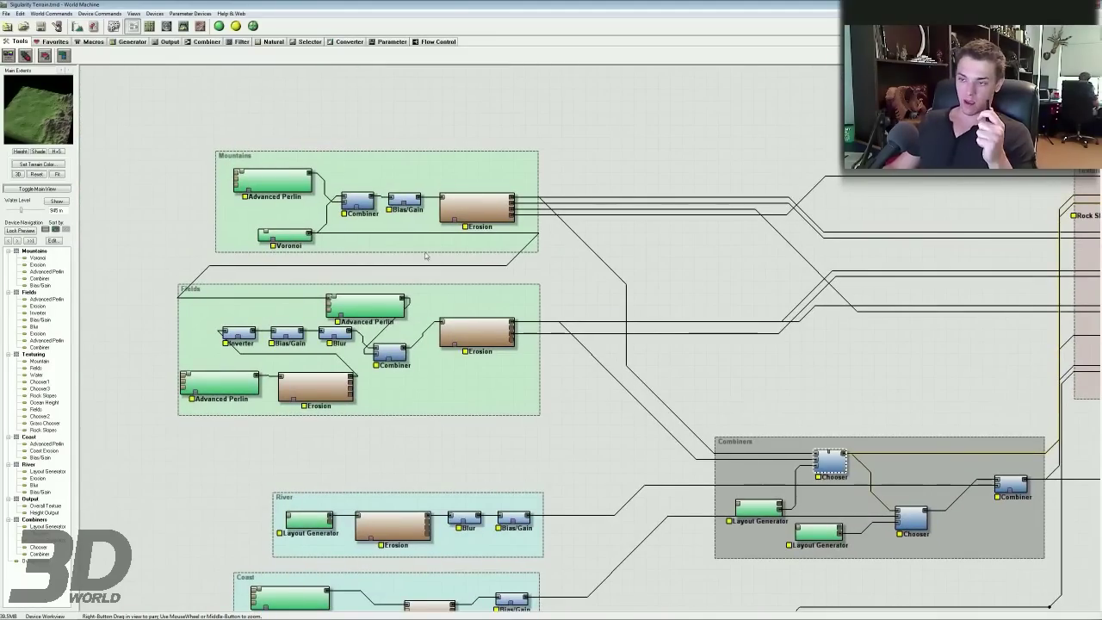
right_click_drag(425, 255, 344, 104)
right_click_drag(632, 244, 445, 155)
left_click_drag(355, 184, 732, 365)
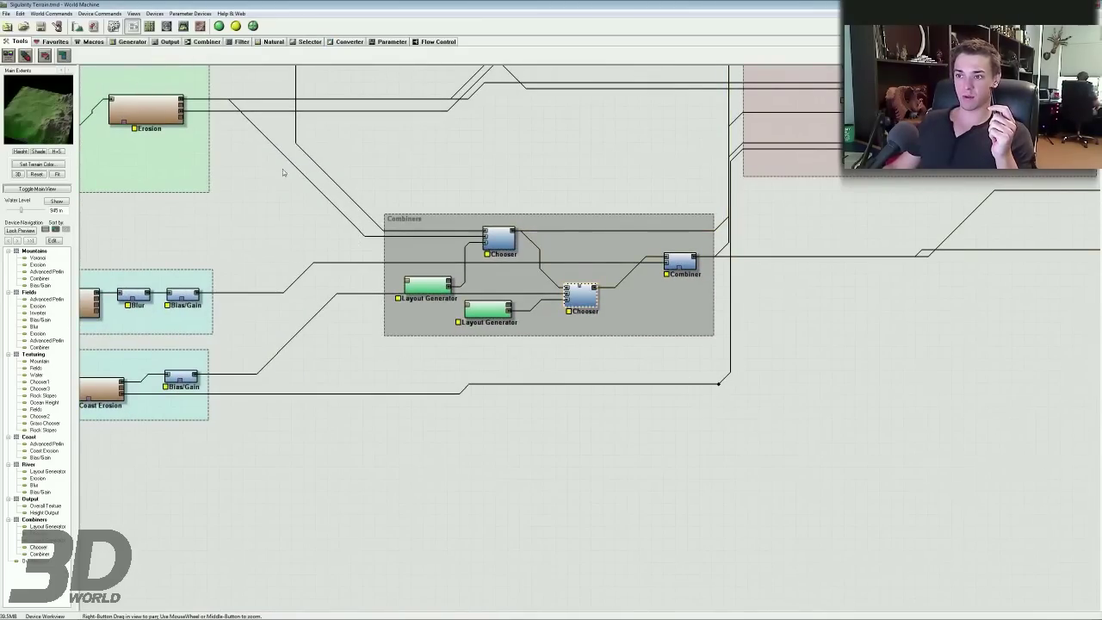
Step: Select all devices in the River and Coast groups and follow the network on to the Texturing and Output groups
right_click_drag(194, 327, 487, 284)
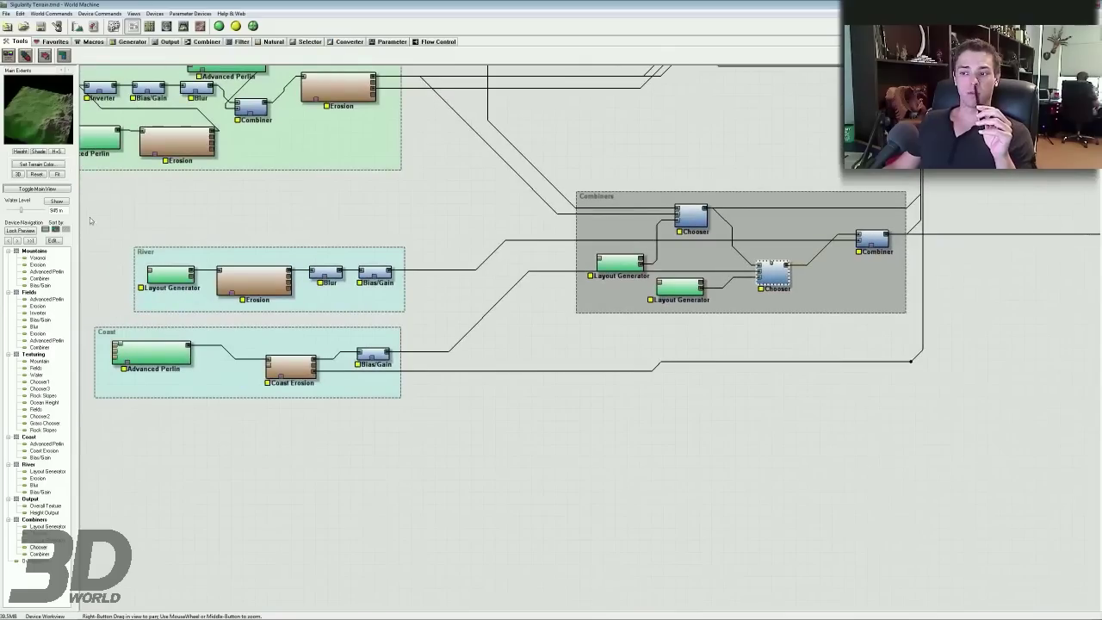
left_click_drag(88, 237, 436, 421)
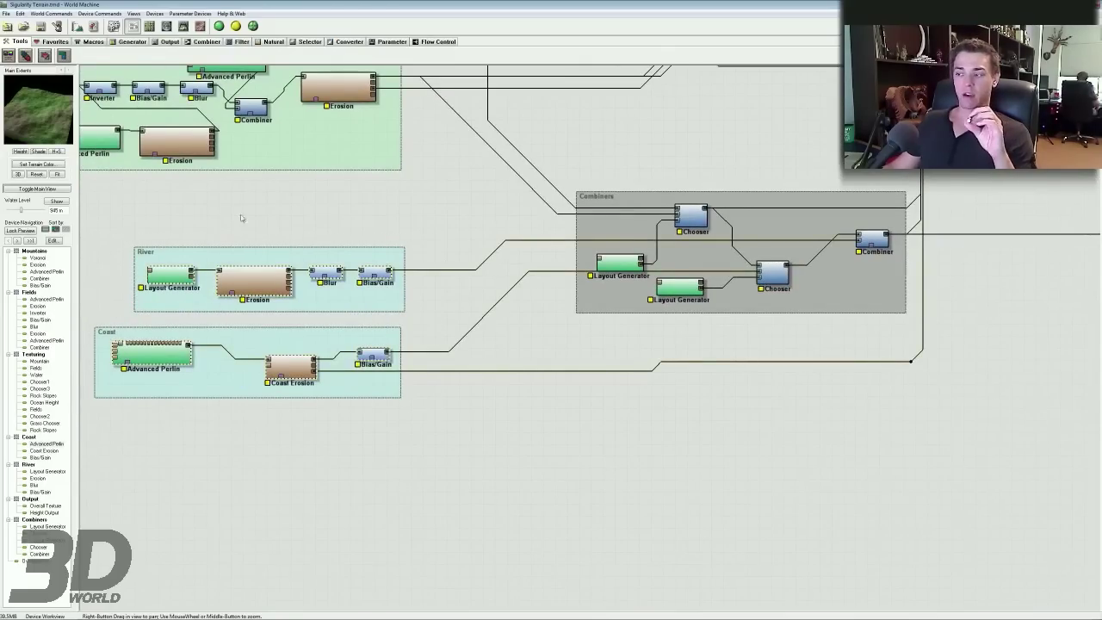
right_click_drag(942, 190, 723, 222)
right_click_drag(1074, 95, 608, 246)
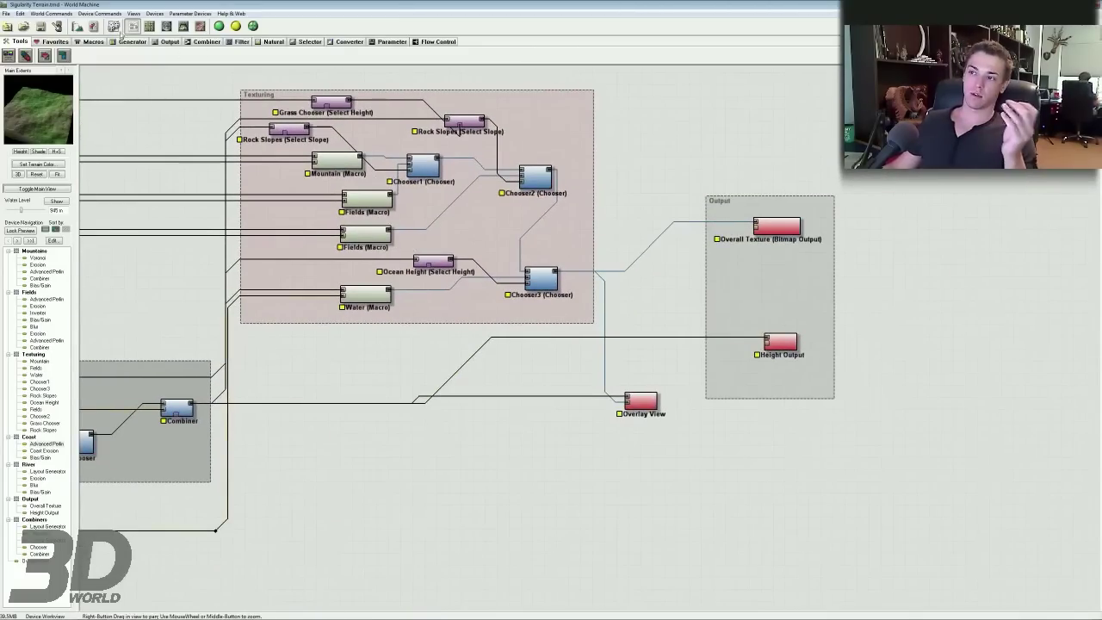
Step: Set the Main Extents normal build resolution to 1024 x 1024 in the project settings
left_click(77, 26)
left_click(614, 277)
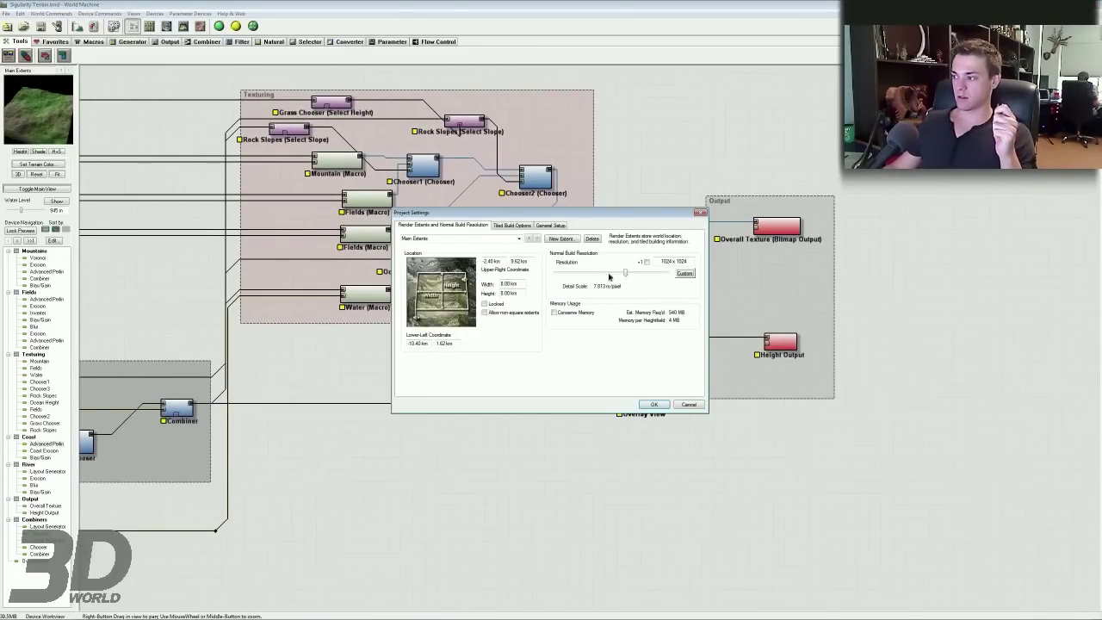
key("Return")
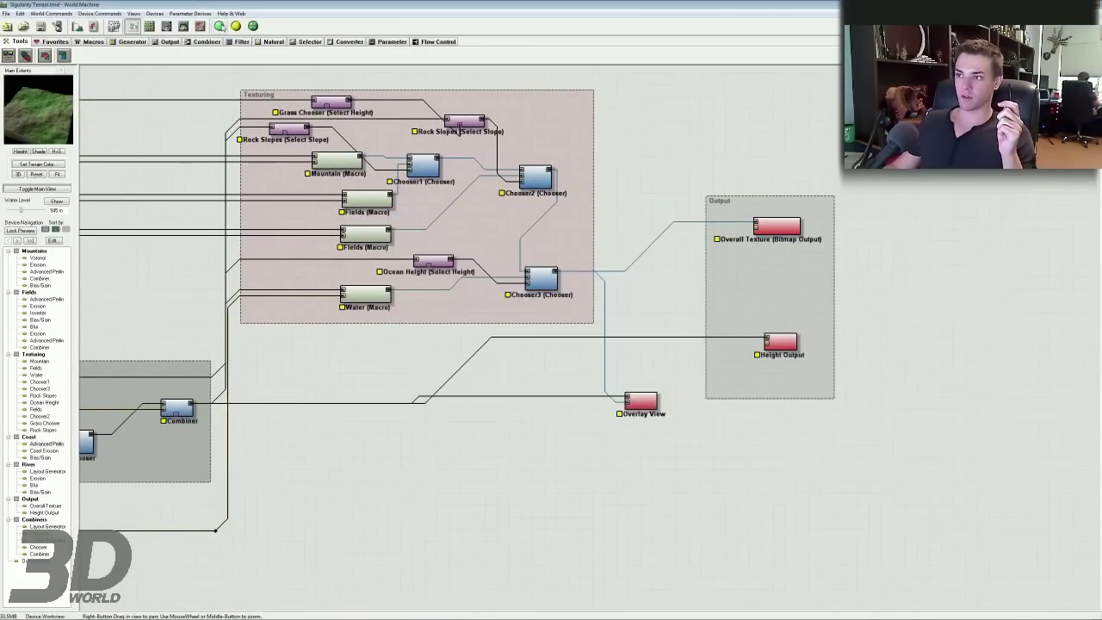
Step: Build the world for the Main Extents, review the per-device build progress and close the build report
left_click(219, 26)
left_click_drag(502, 234, 443, 178)
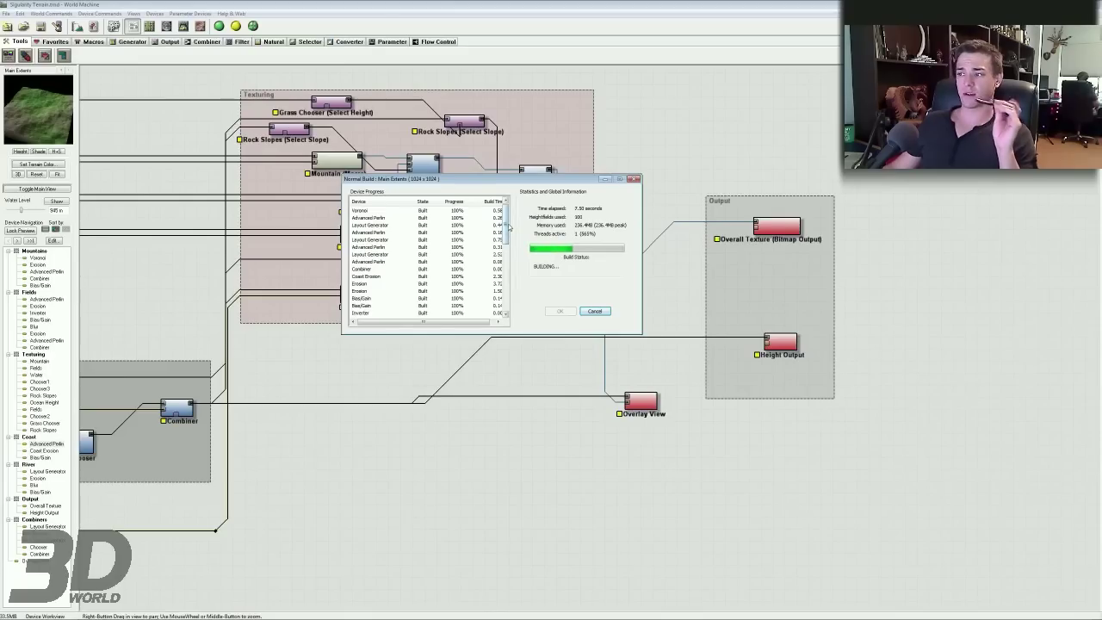
left_click_drag(506, 228, 505, 262)
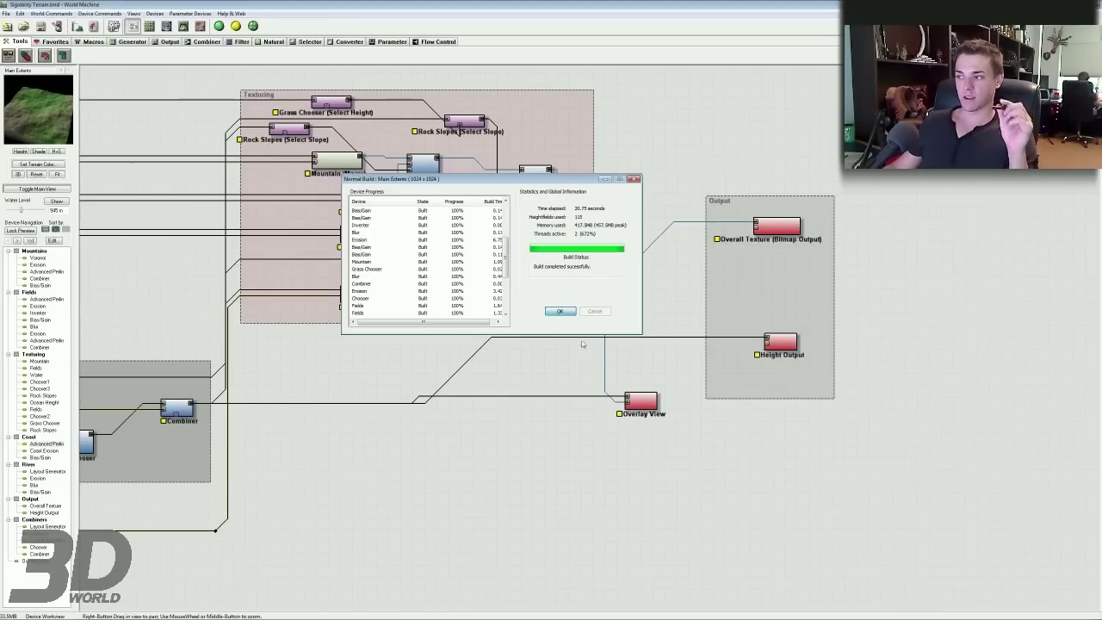
left_click(560, 310)
right_click_drag(546, 379, 479, 353)
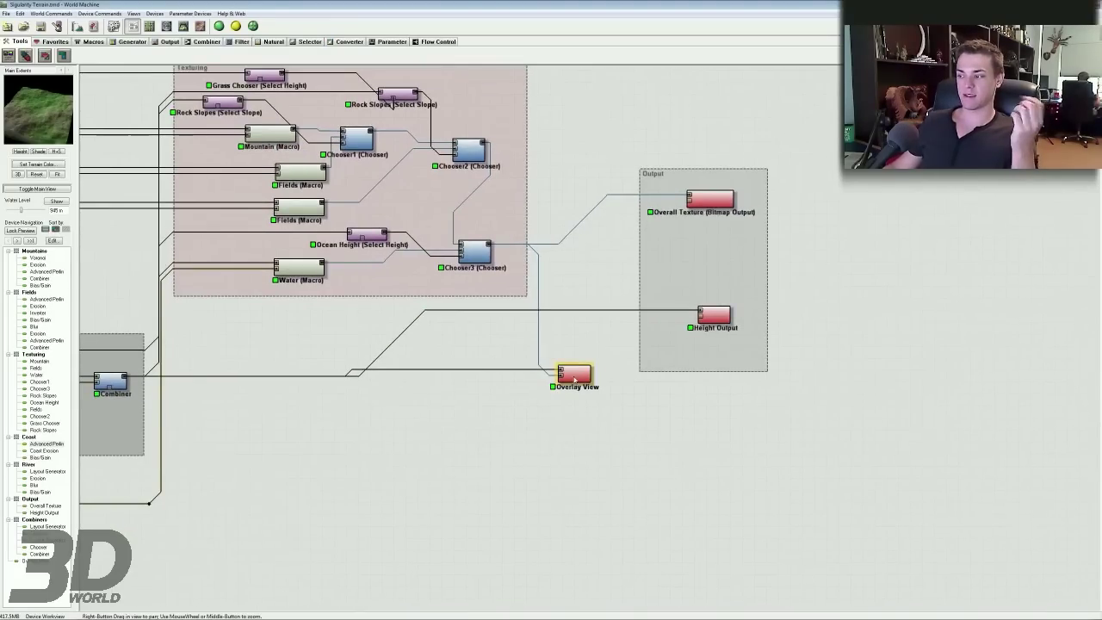
Step: Preview the Overlay View device's textured terrain in the layout and switch to the 3D view of it
right_click(570, 376)
left_click(596, 380)
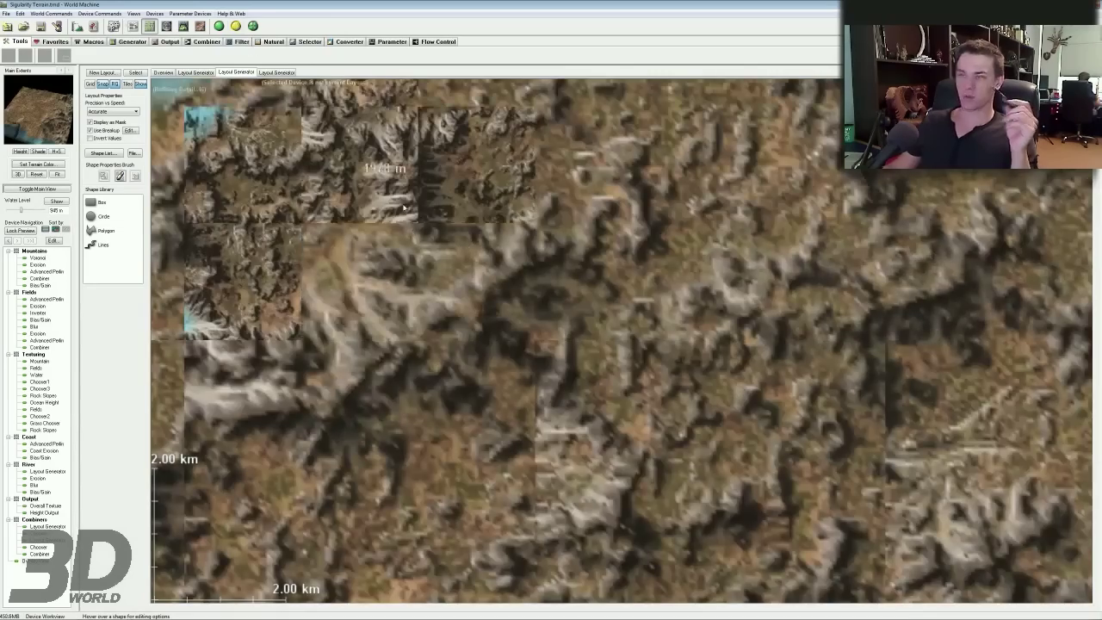
right_click_drag(348, 133, 299, 270)
left_click(183, 27)
Step: Examine the textured terrain in 3D, viewing the mountains, fields, river and coast from low angles and from above
left_click_drag(403, 198, 668, 326)
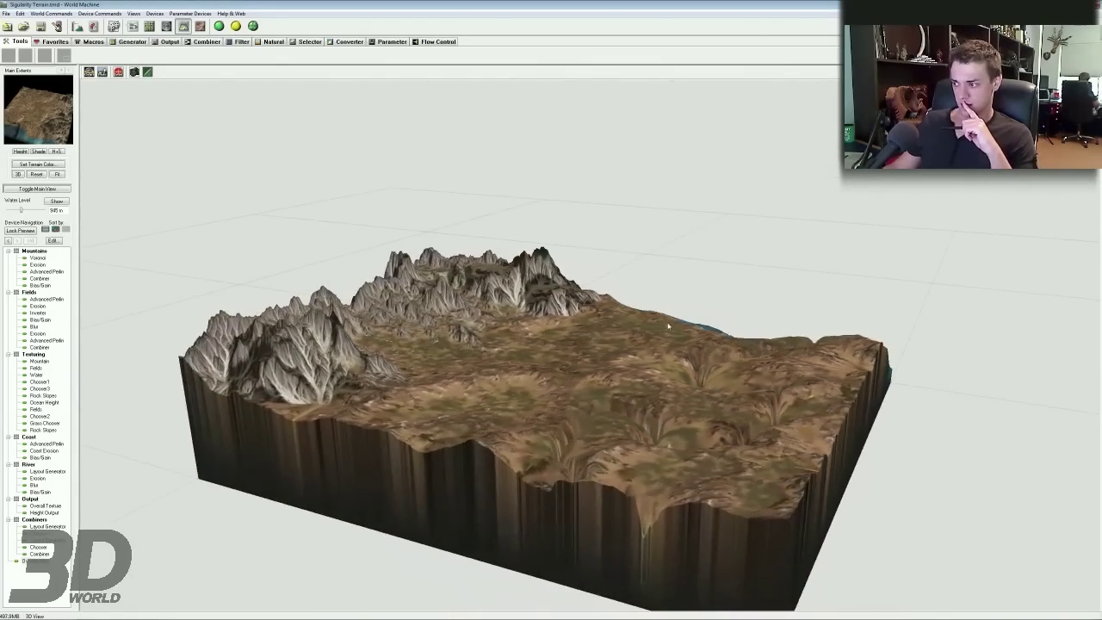
left_click_drag(504, 334, 386, 336)
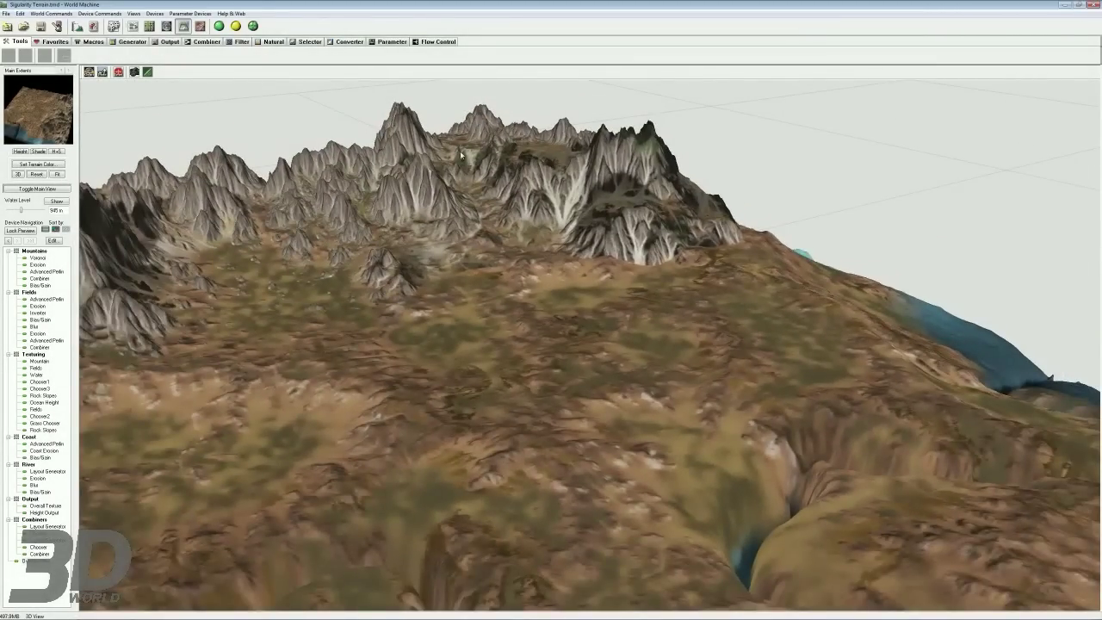
left_click_drag(460, 154, 555, 258)
right_click_drag(555, 259, 565, 331)
left_click_drag(564, 332, 654, 456)
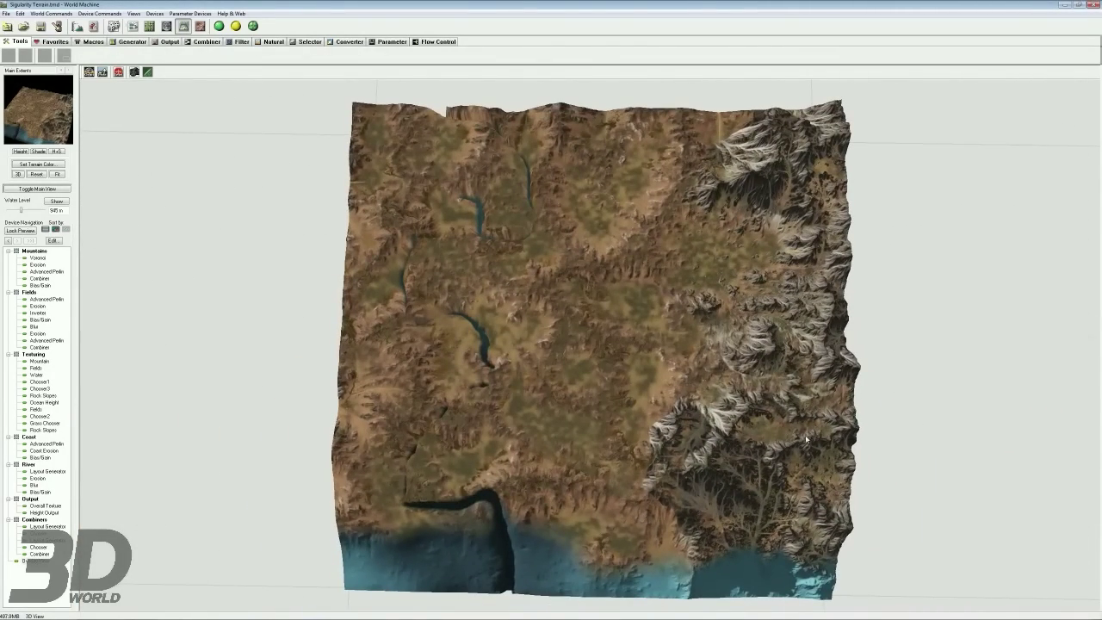
left_click_drag(527, 255, 508, 136)
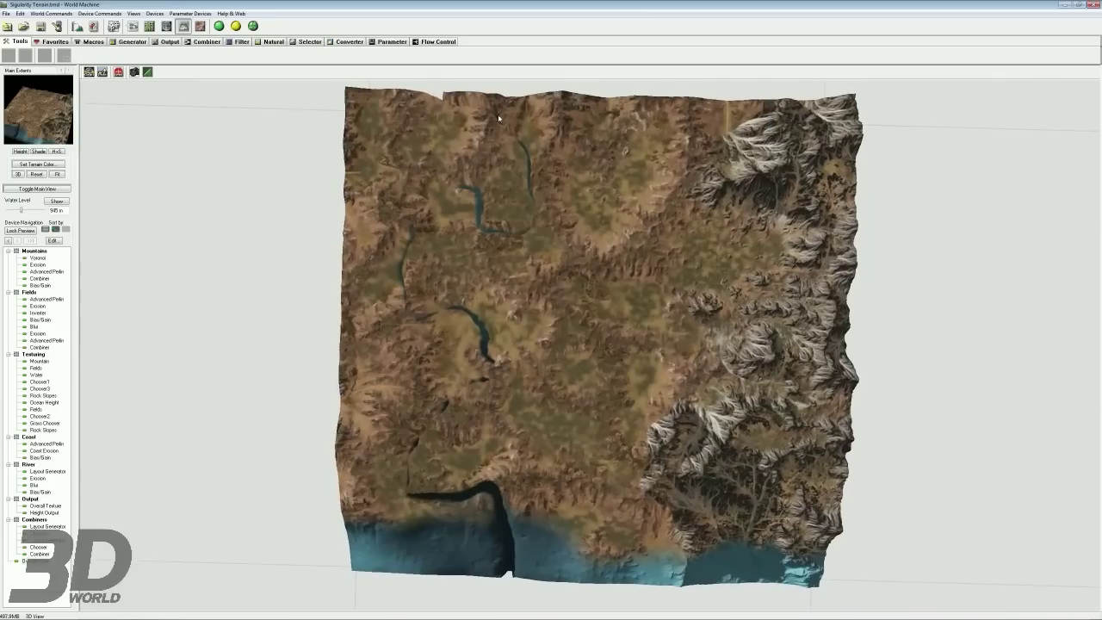
Step: Toggle the water level display and examine the river, coast and mountains in the 3D preview
left_click(56, 201)
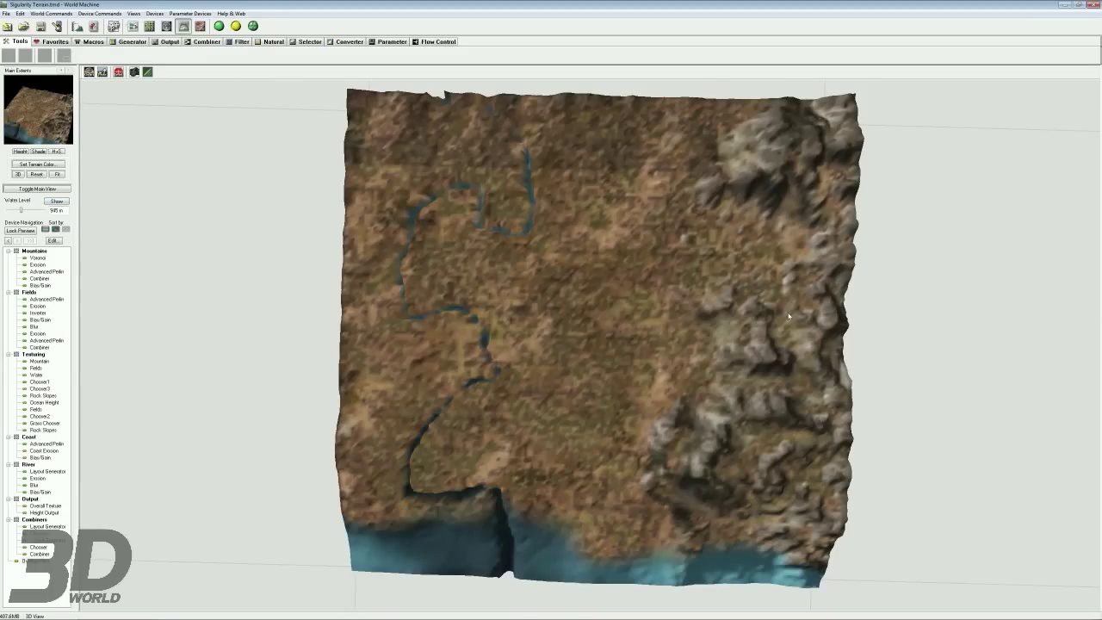
left_click_drag(641, 450, 727, 353)
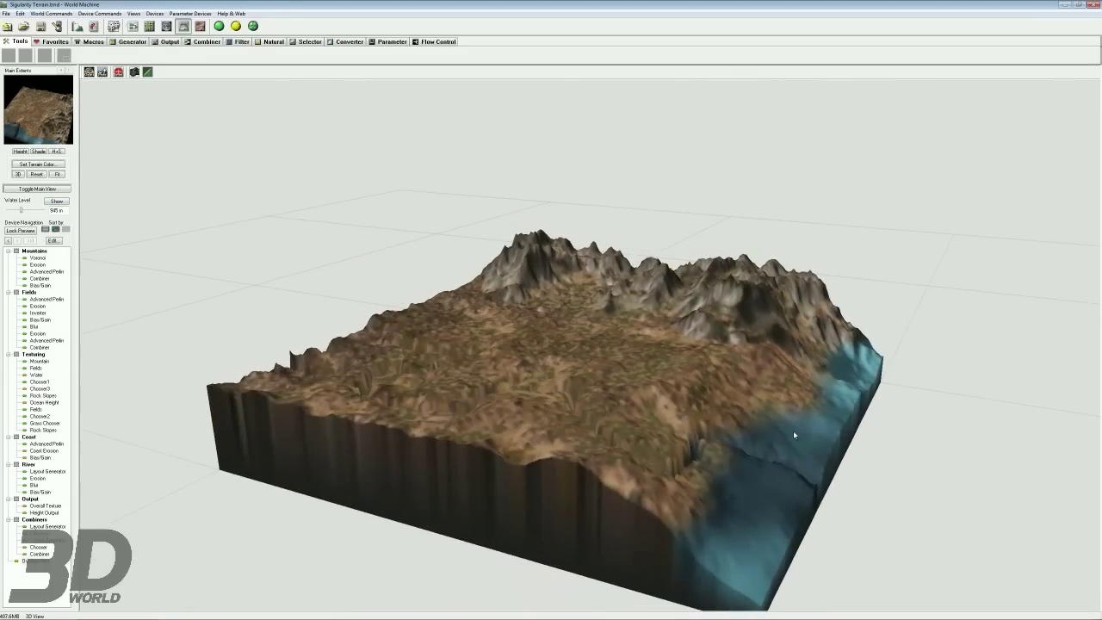
left_click_drag(619, 346, 565, 359)
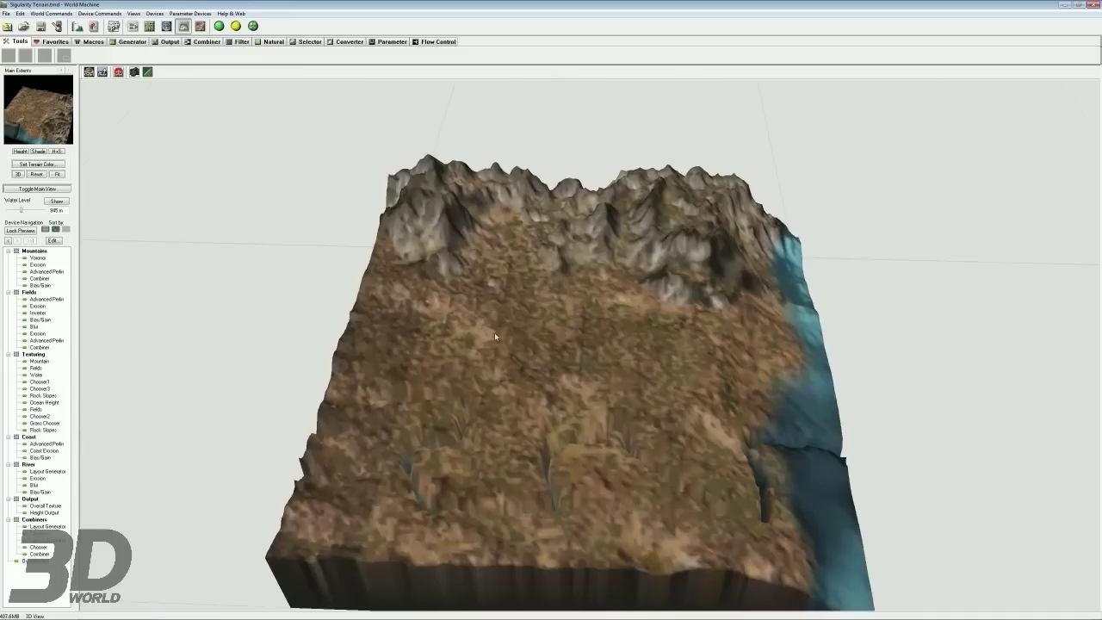
Step: Rebuild the Main Extents at 1024 x 1024 and view the mountains and river valley up close
left_click(236, 27)
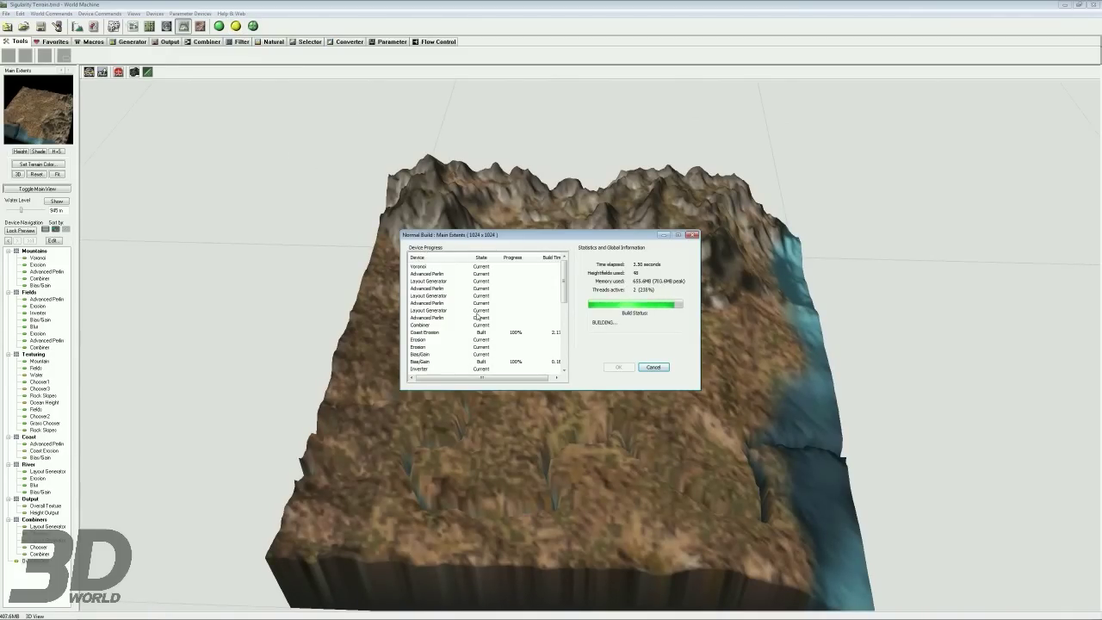
left_click_drag(554, 358, 625, 304)
scroll(625, 305, "up", 3)
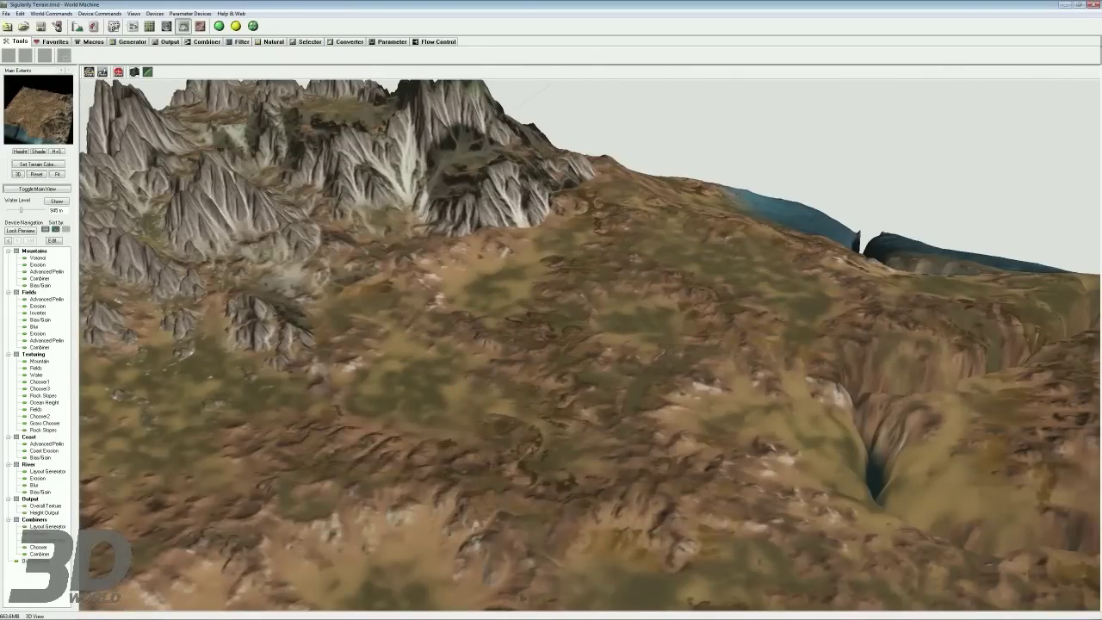
Step: Switch to the new default project and delete its Advanced Perlin, Terrace and Height Output devices
mouse_move(138, 616)
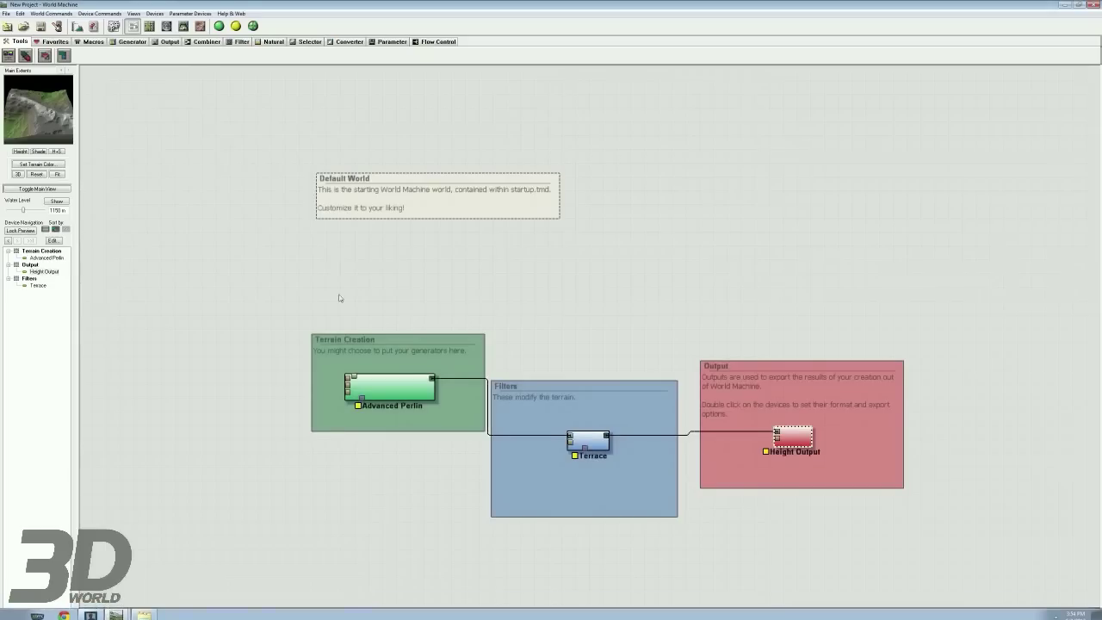
right_click_drag(395, 228, 365, 208)
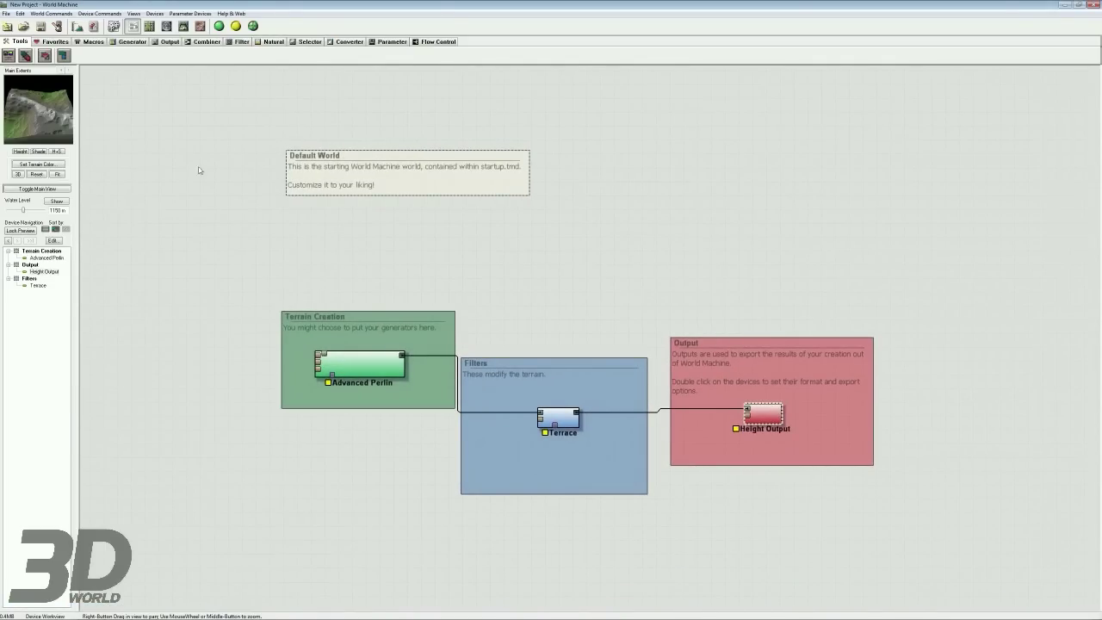
left_click(416, 160)
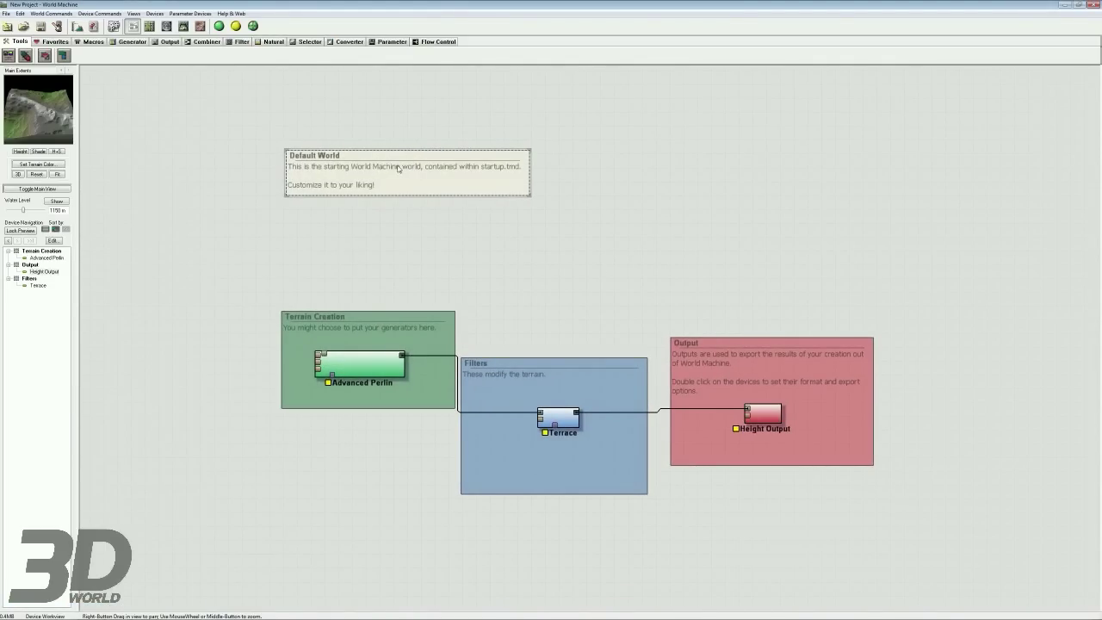
left_click_drag(220, 140, 782, 467)
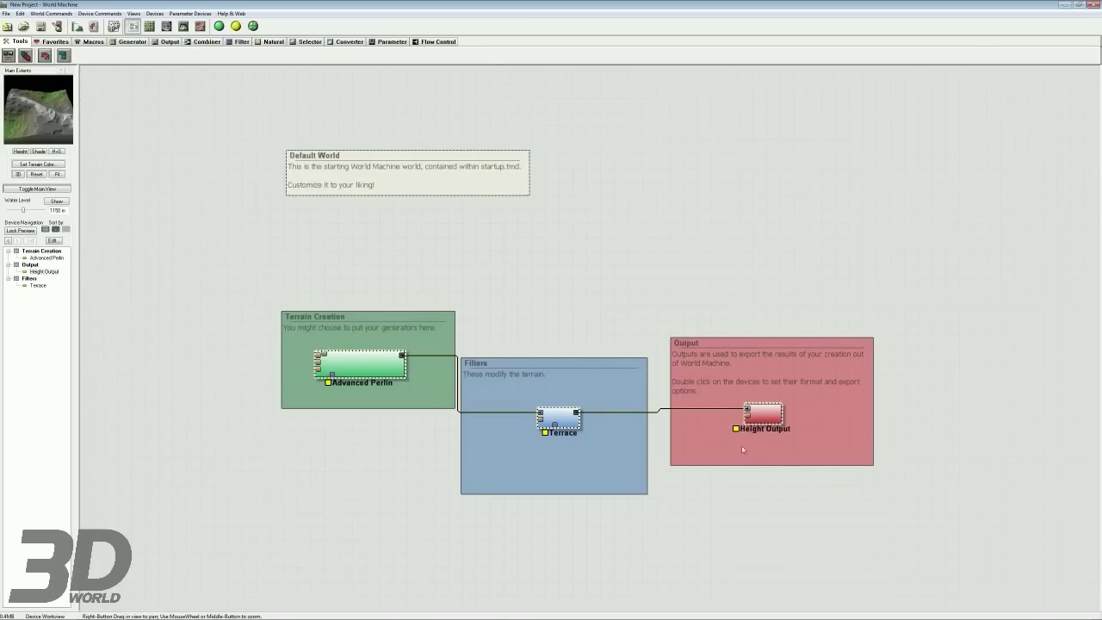
key("Delete")
Step: Delete the Default World note and the Terrain Creation, Filters and Output group boxes to empty the workview
left_click(416, 185)
key("Delete")
left_click(406, 356)
key("Delete")
left_click(591, 415)
key("Delete")
left_click(719, 413)
key("Delete")
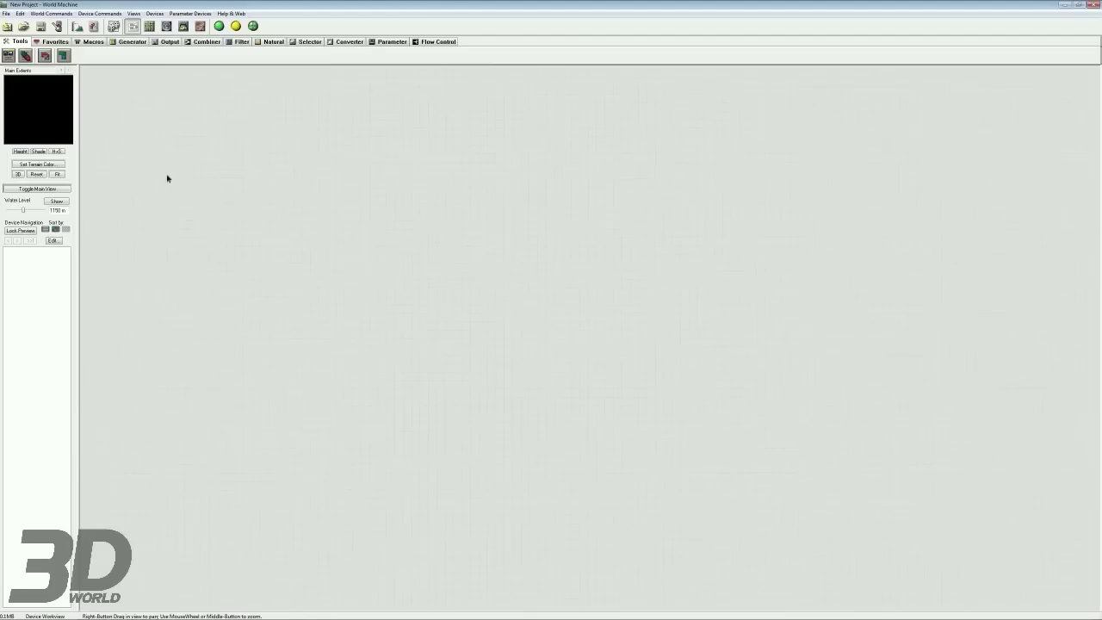
Step: Add an Advanced Perlin generator to the empty workview and adjust its position
left_click(132, 41)
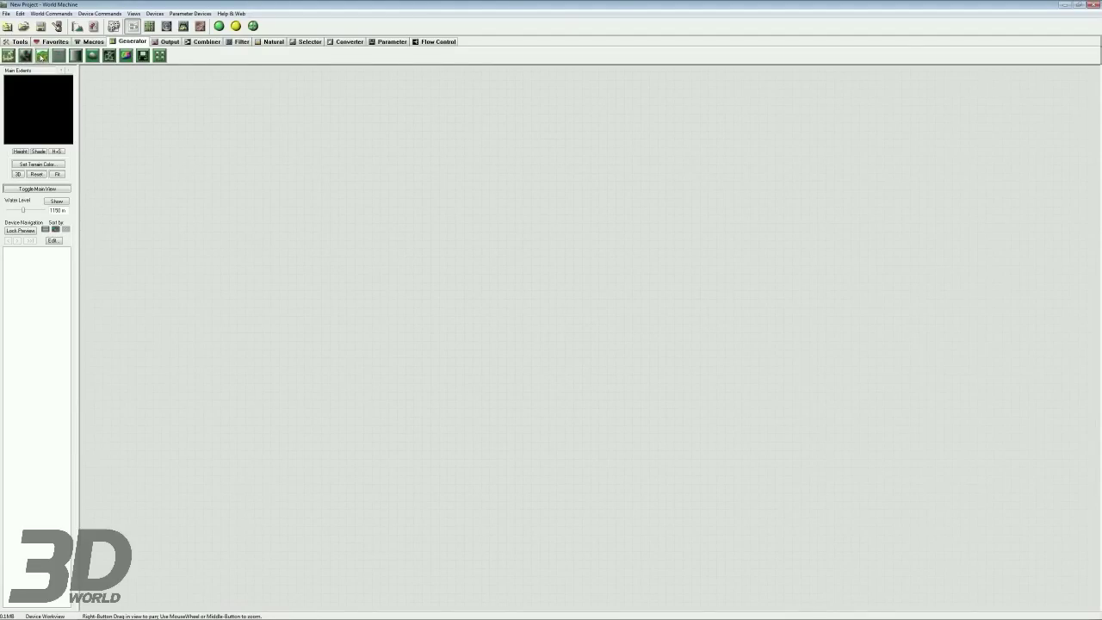
left_click(42, 57)
left_click(336, 214)
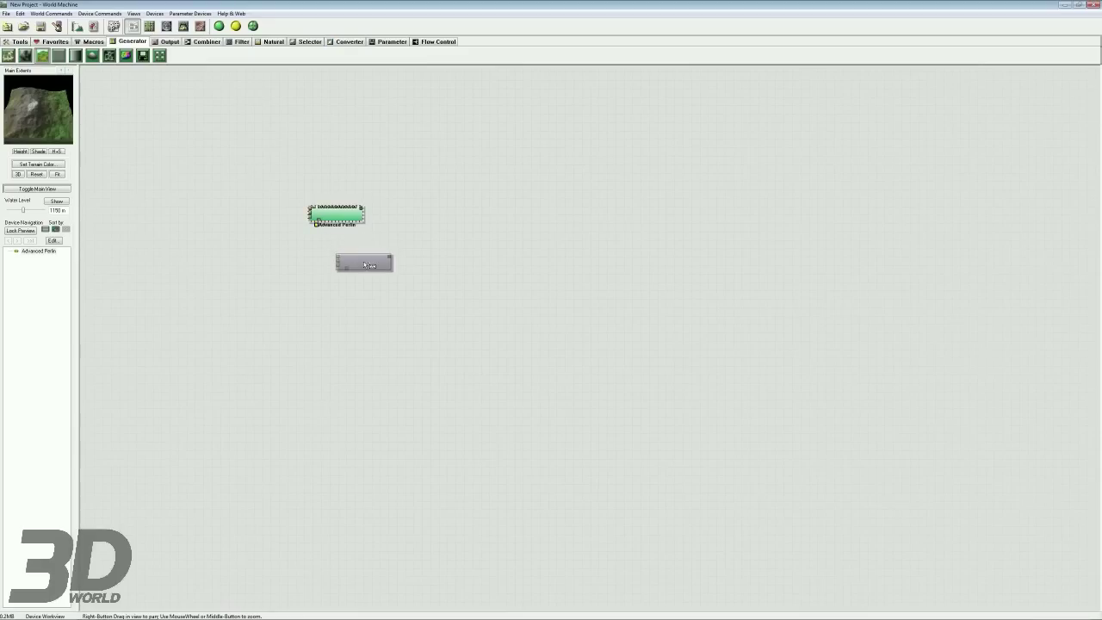
left_click_drag(334, 217, 373, 257)
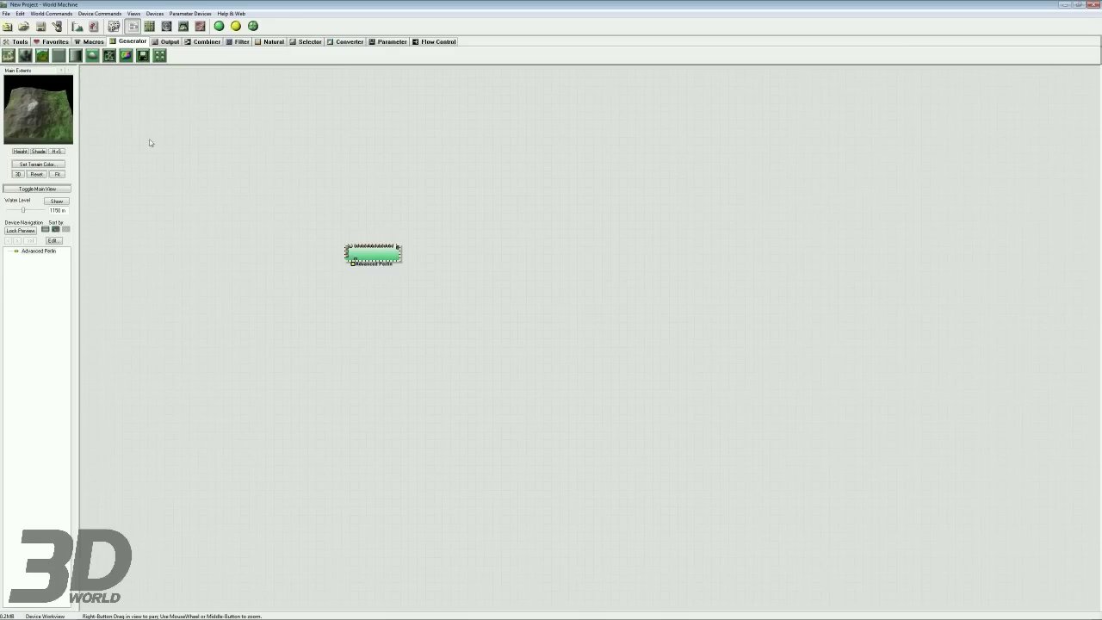
left_click_drag(390, 259, 396, 270)
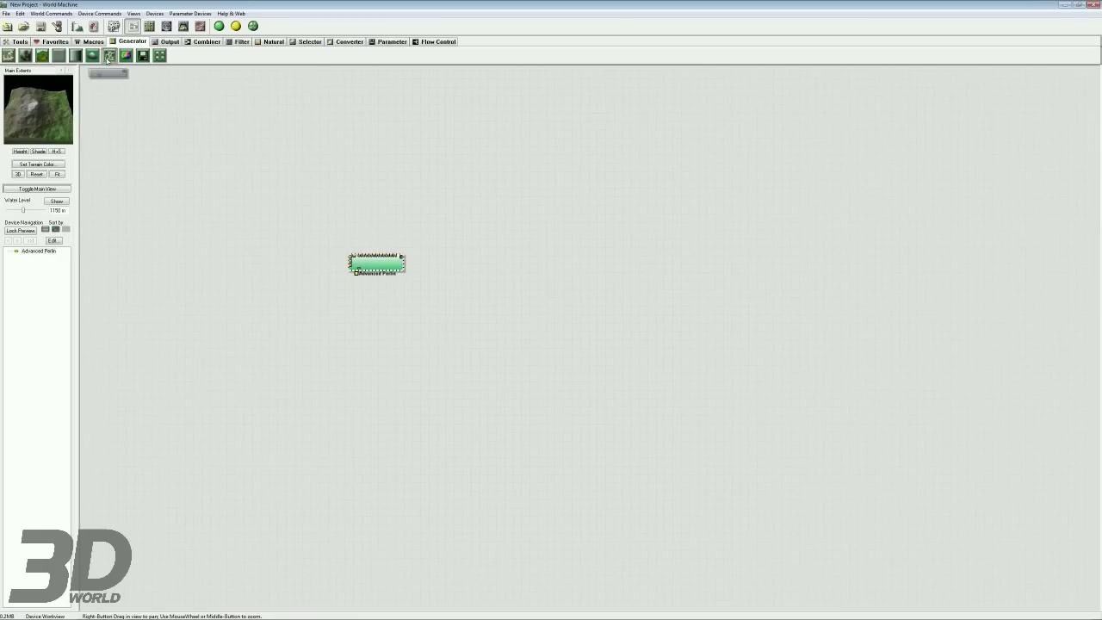
Step: Add a Voronoi generator and position it below the Advanced Perlin with a gap between them
left_click(109, 57)
left_click(375, 296)
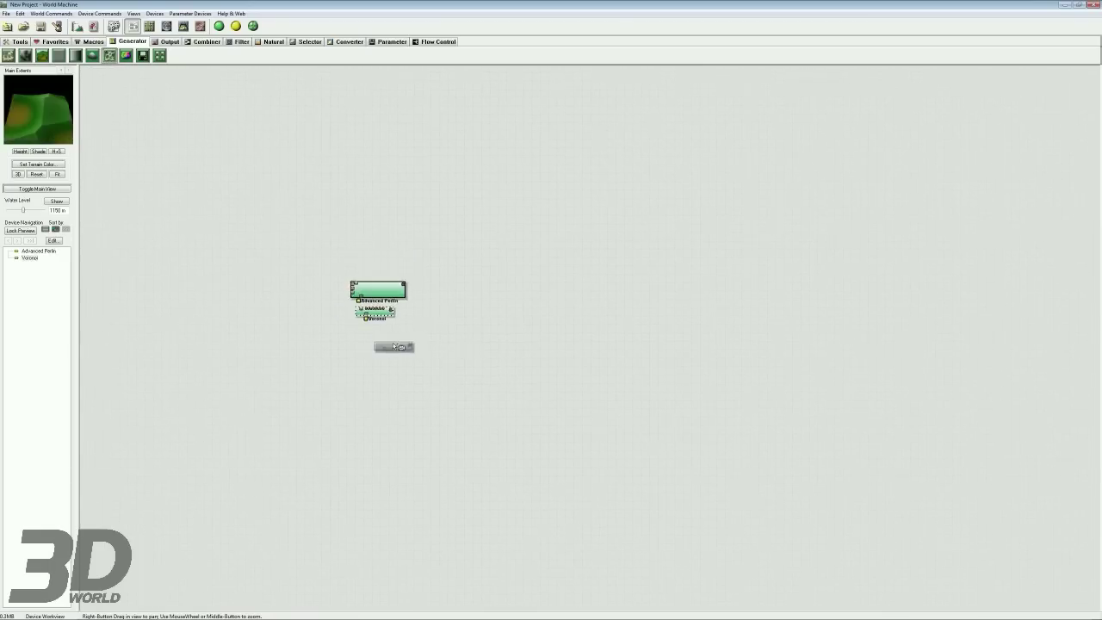
scroll(387, 327, "up", 2)
right_click_drag(356, 319, 503, 302)
scroll(448, 302, "up", 1)
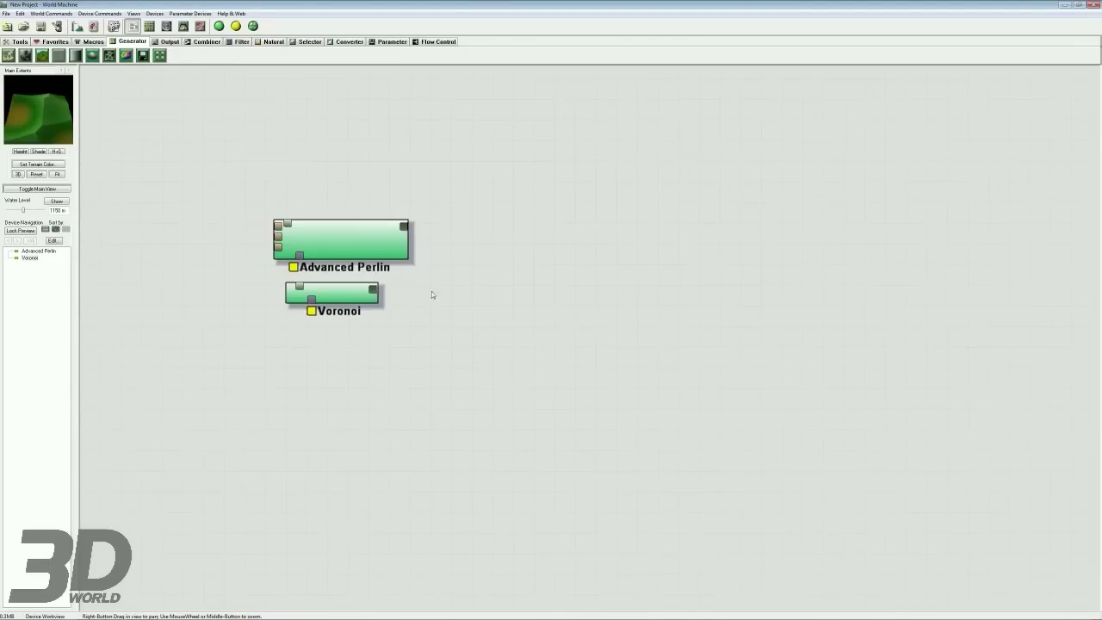
left_click_drag(349, 301, 394, 315)
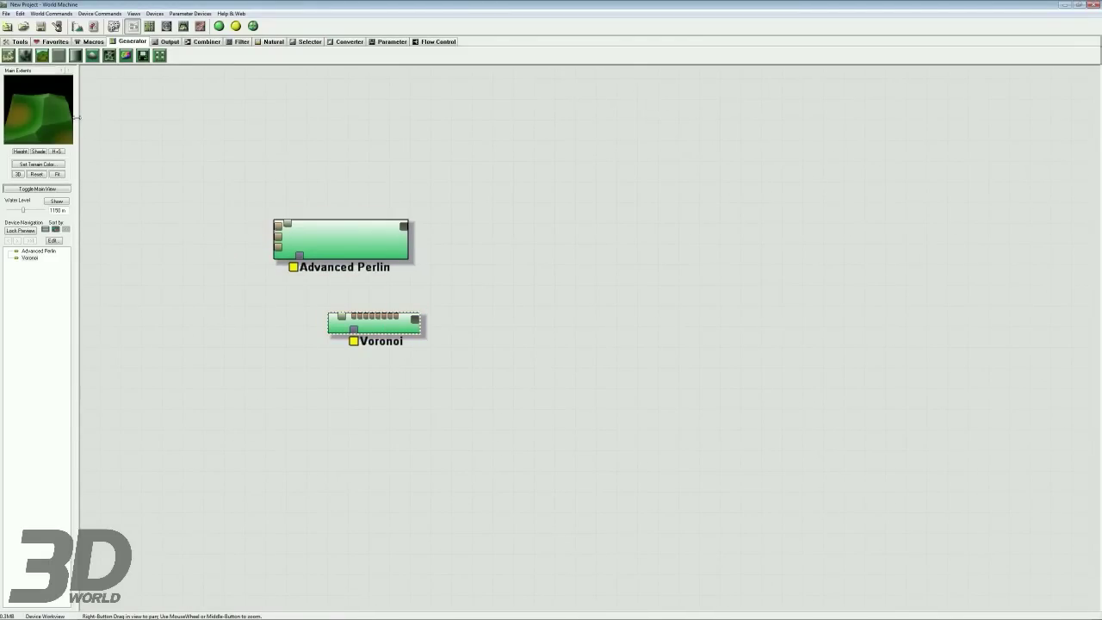
Step: Set the Voronoi generator's scale to 1.81 km and its style to F3
double_click(381, 332)
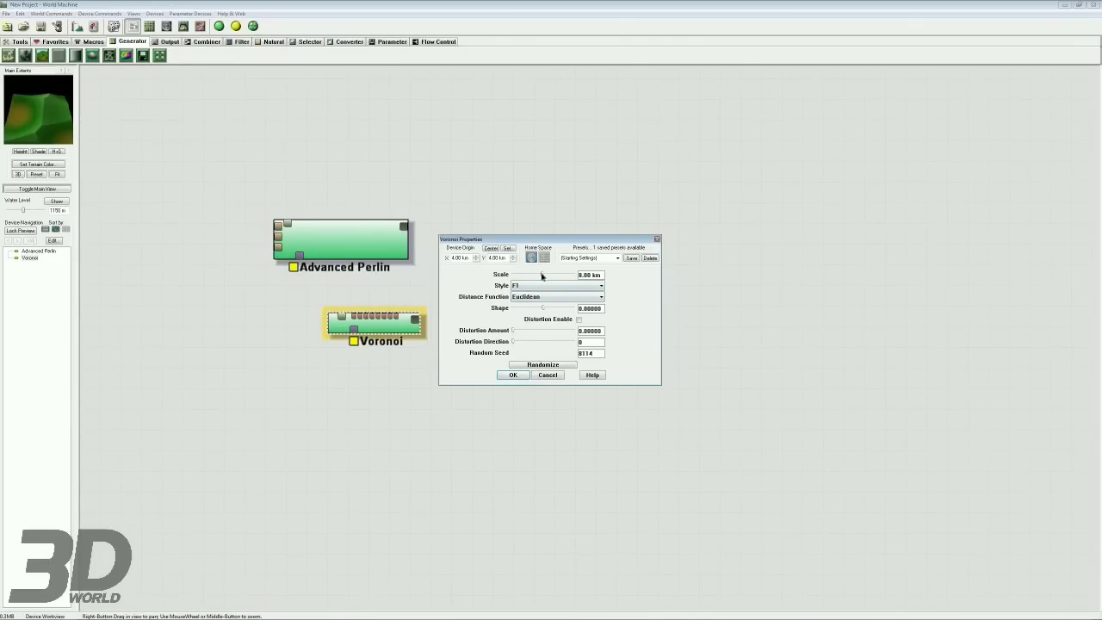
left_click_drag(543, 274, 529, 275)
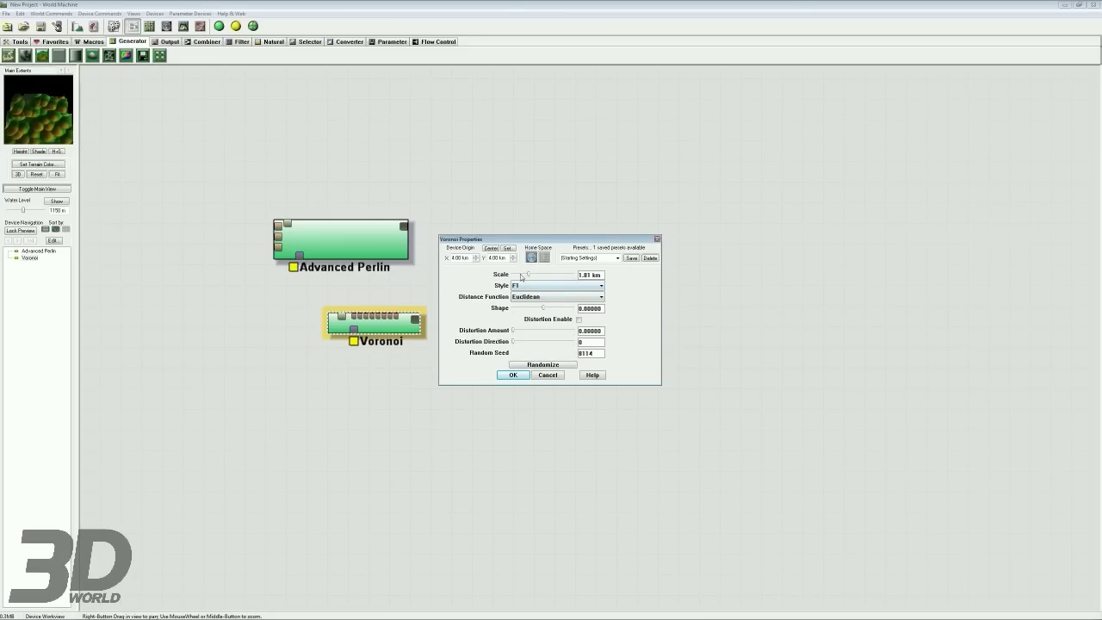
left_click(513, 285)
left_click(525, 312)
key("Up")
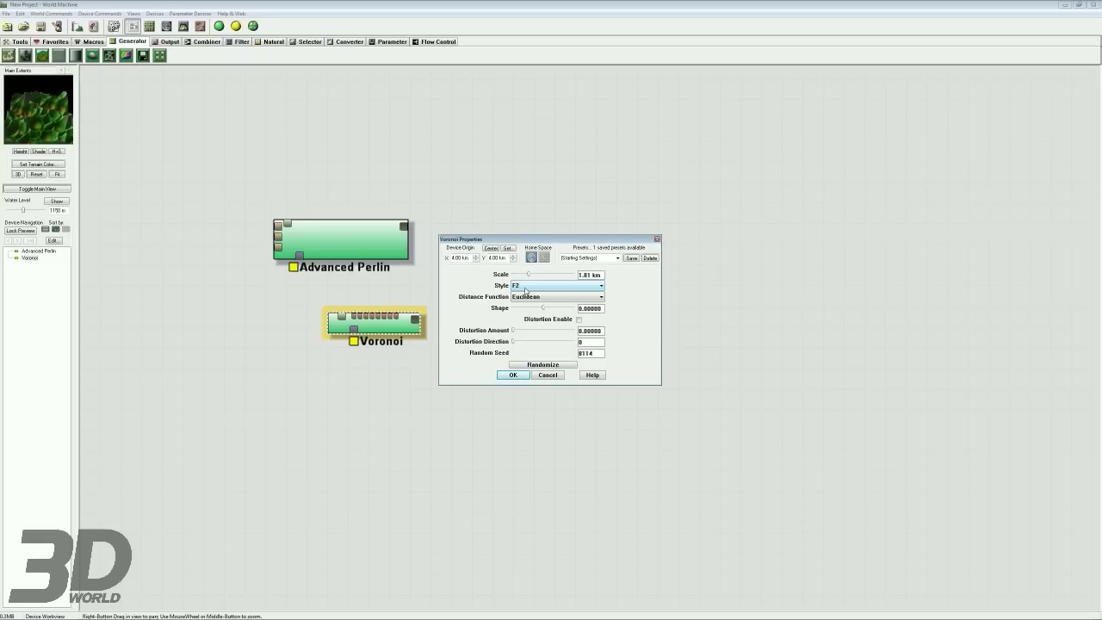
key("Down")
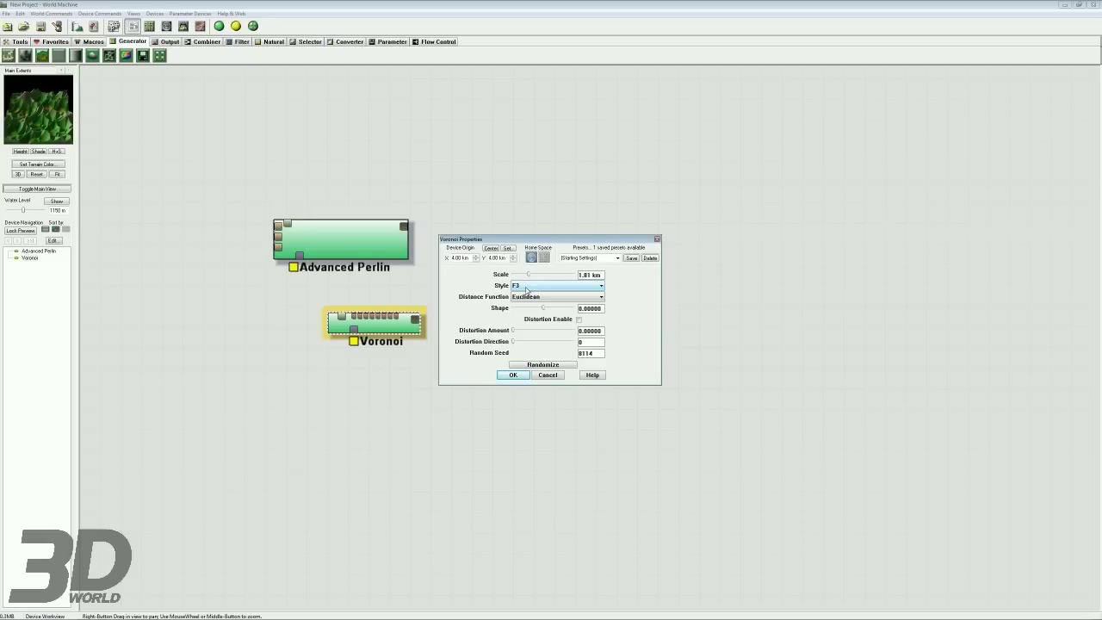
Step: Set the Voronoi scale to 1.46 km, keep the Euclidean distance function and accept the properties
left_click(528, 275)
left_click_drag(528, 275, 496, 272)
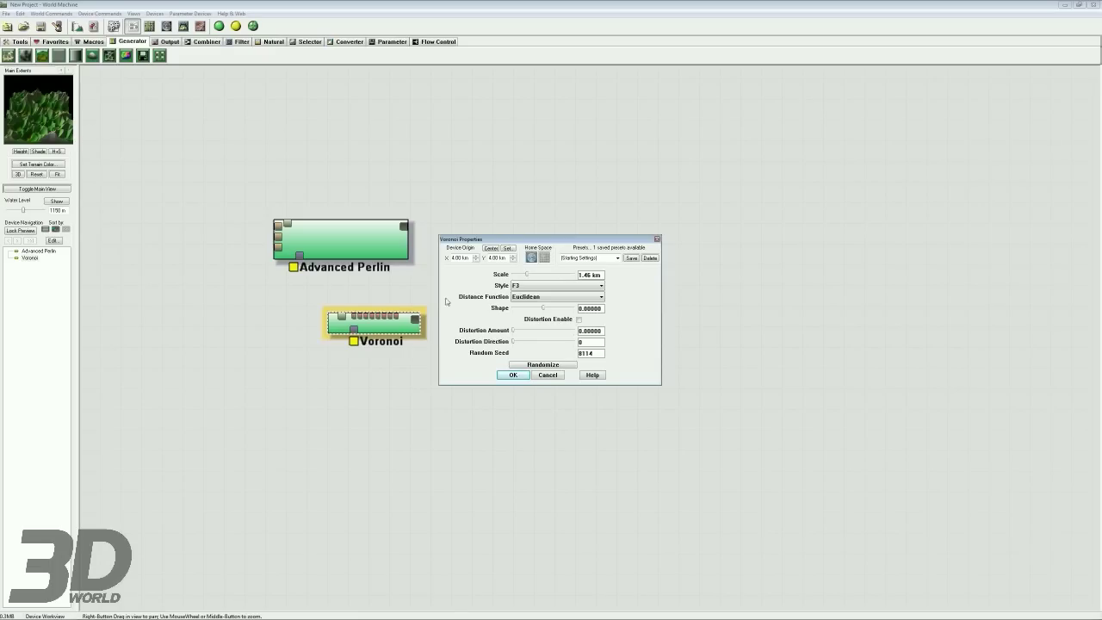
left_click(551, 296)
left_click(547, 303)
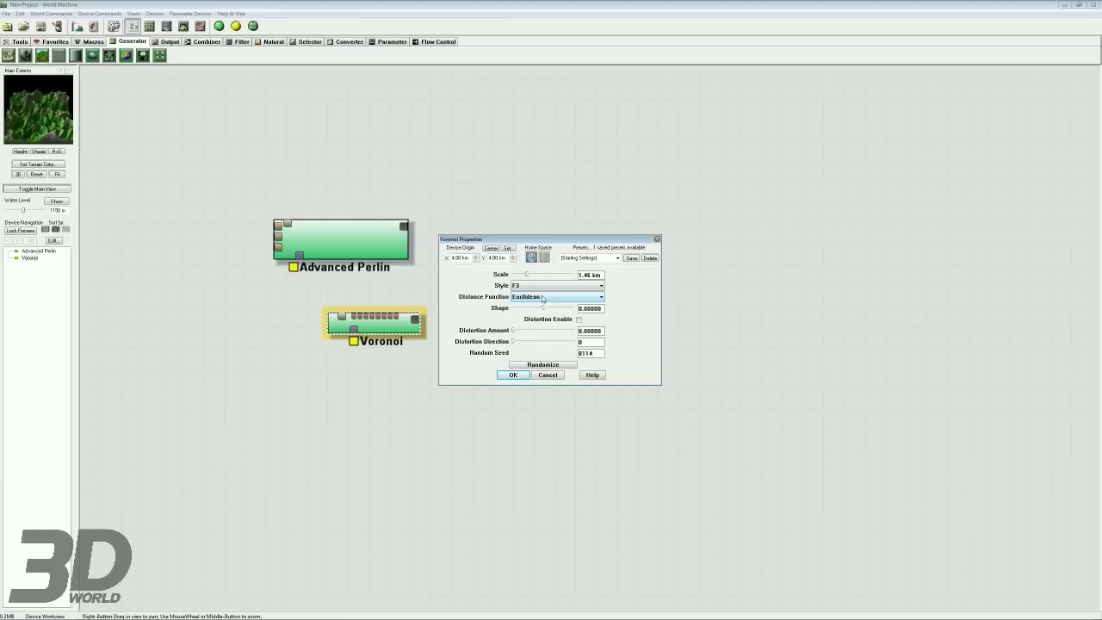
left_click(513, 375)
Step: Set the Advanced Perlin generator's feature scale to 500 m and accept the settings
left_click(350, 229)
right_click_drag(498, 273, 439, 297)
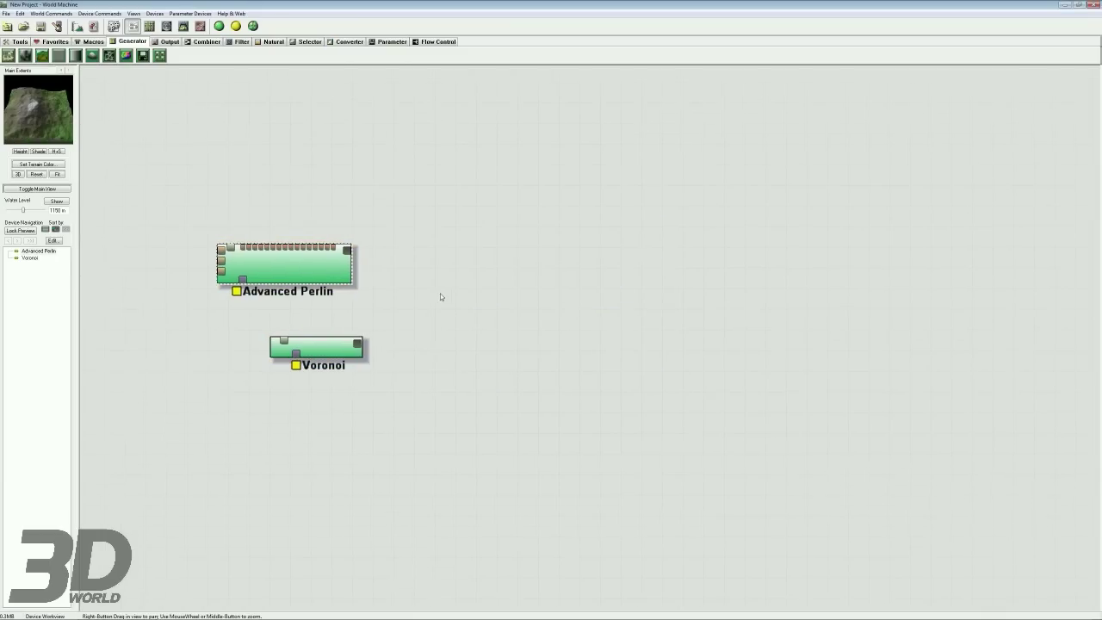
right_click_drag(323, 276, 282, 265)
left_click_drag(282, 265, 302, 265)
double_click(297, 264)
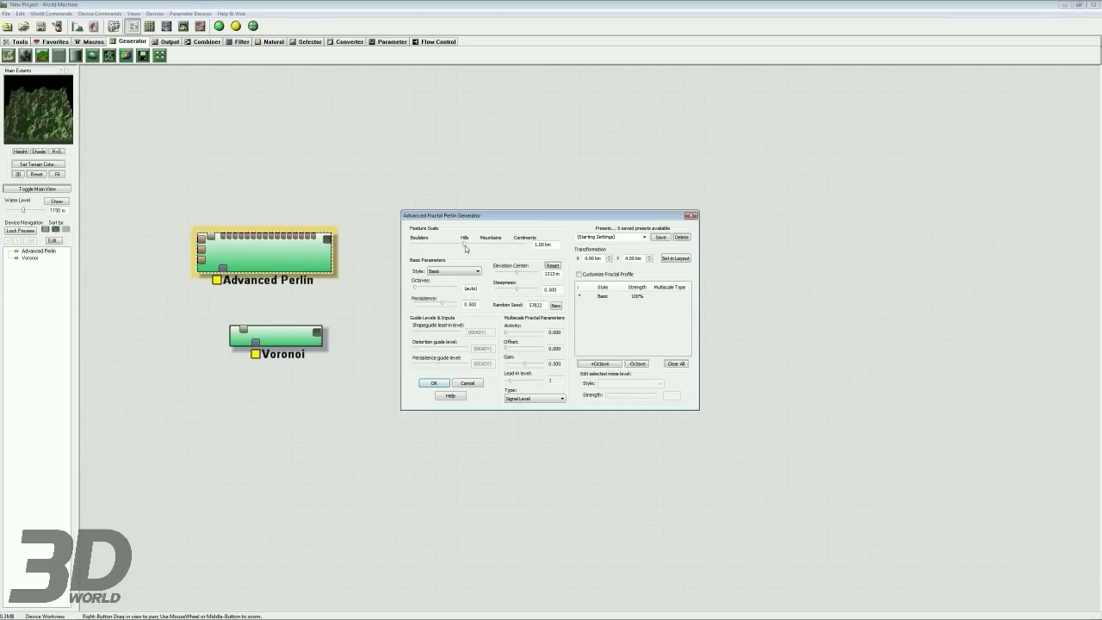
left_click_drag(463, 247, 457, 246)
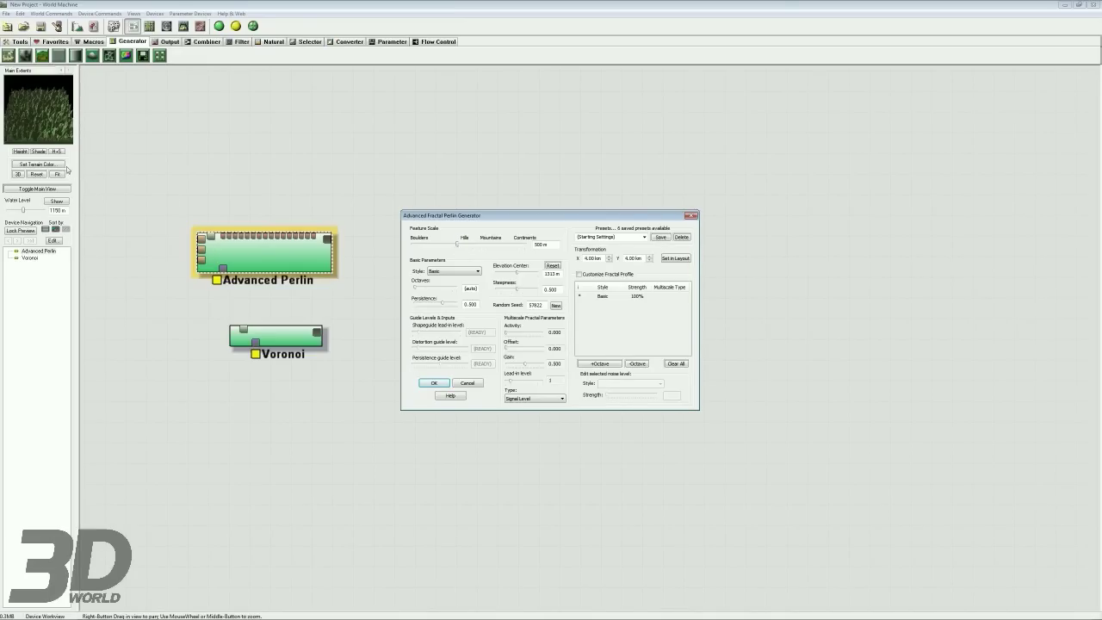
left_click(434, 382)
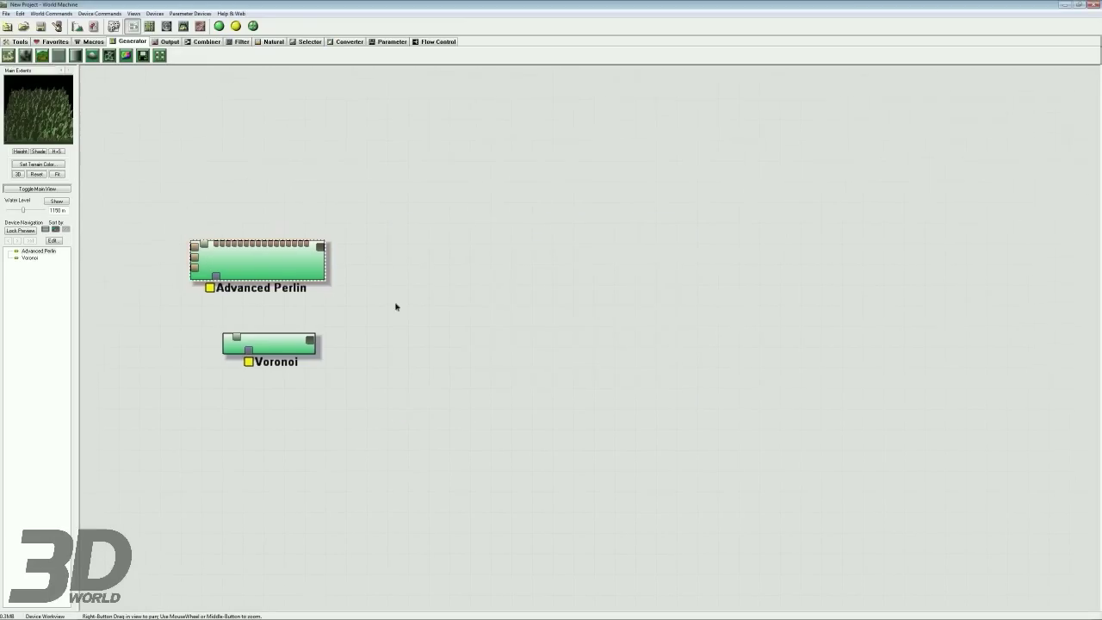
Step: Add a Combiner beside the generators and connect the Advanced Perlin and Voronoi outputs to its two inputs
left_click(206, 41)
left_click(25, 55)
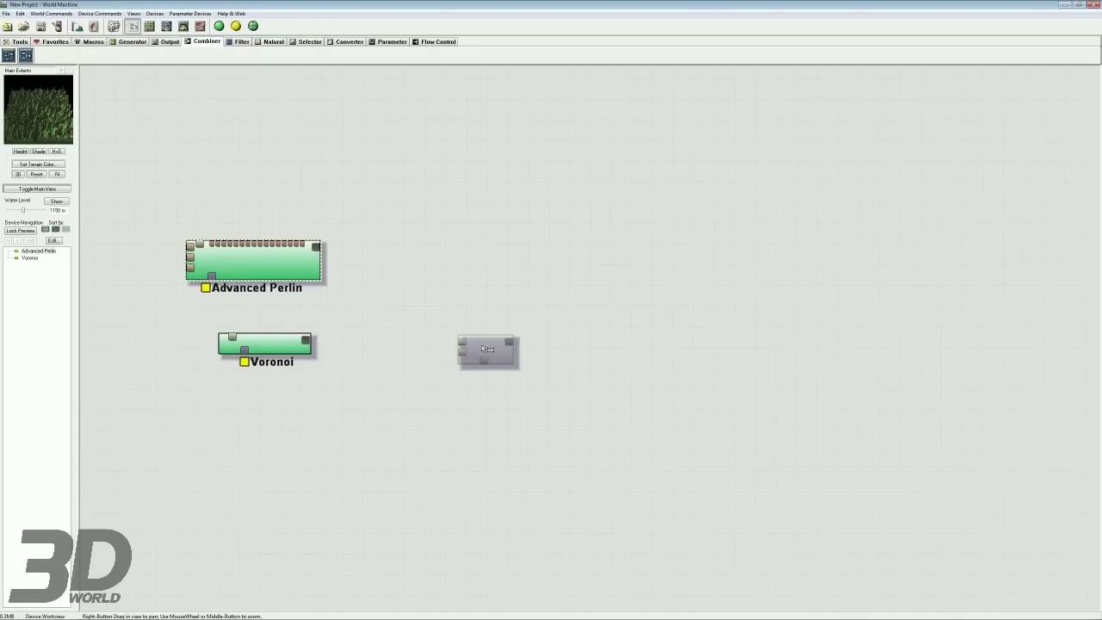
left_click(434, 298)
left_click(441, 346)
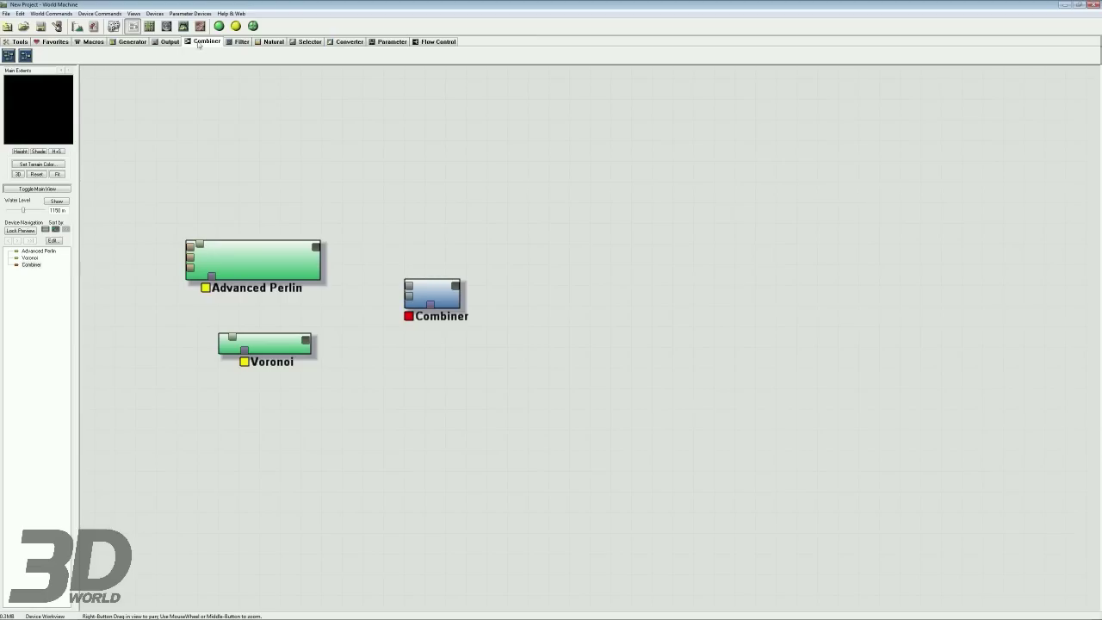
left_click_drag(408, 285, 316, 251)
left_click_drag(407, 296, 305, 340)
Step: Compare the preview of the Combiner with those of the generators feeding it
right_click_drag(446, 359, 394, 376)
left_click(386, 319)
left_click(225, 361)
left_click(388, 315)
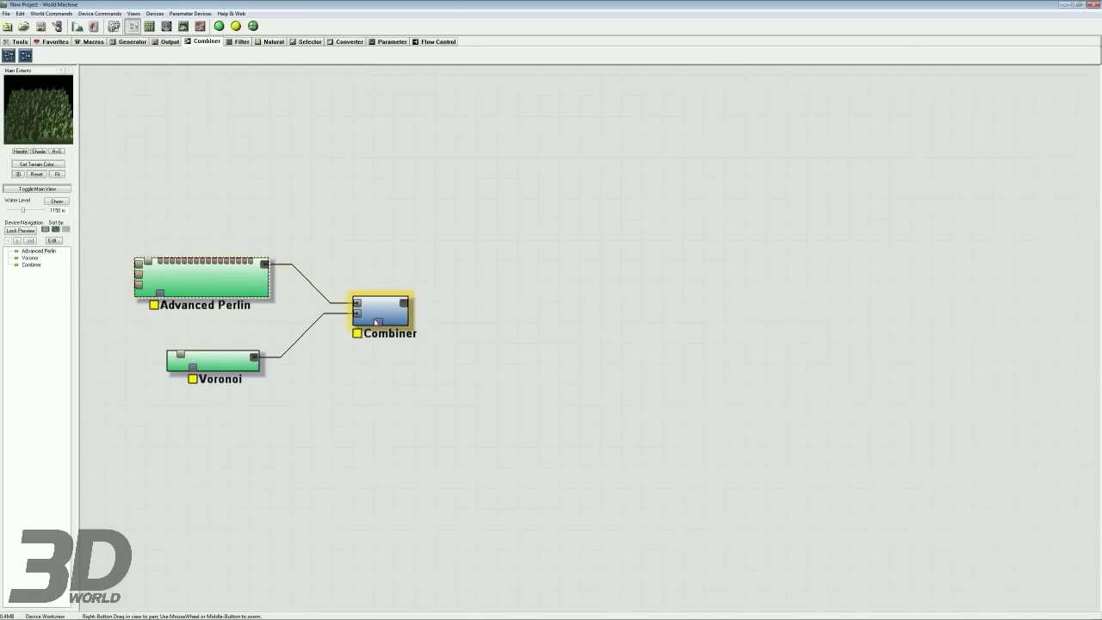
Step: Try the Combiner's Add method, return it to Average, set the strength to about 0.61 and accept the properties
double_click(395, 314)
left_click(544, 315)
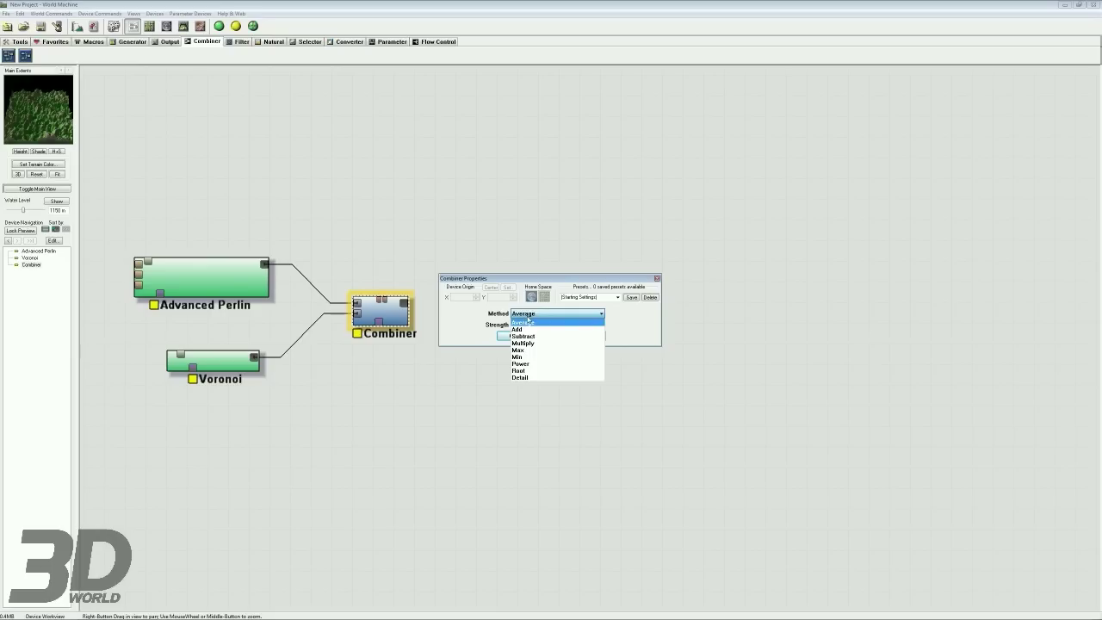
left_click(522, 329)
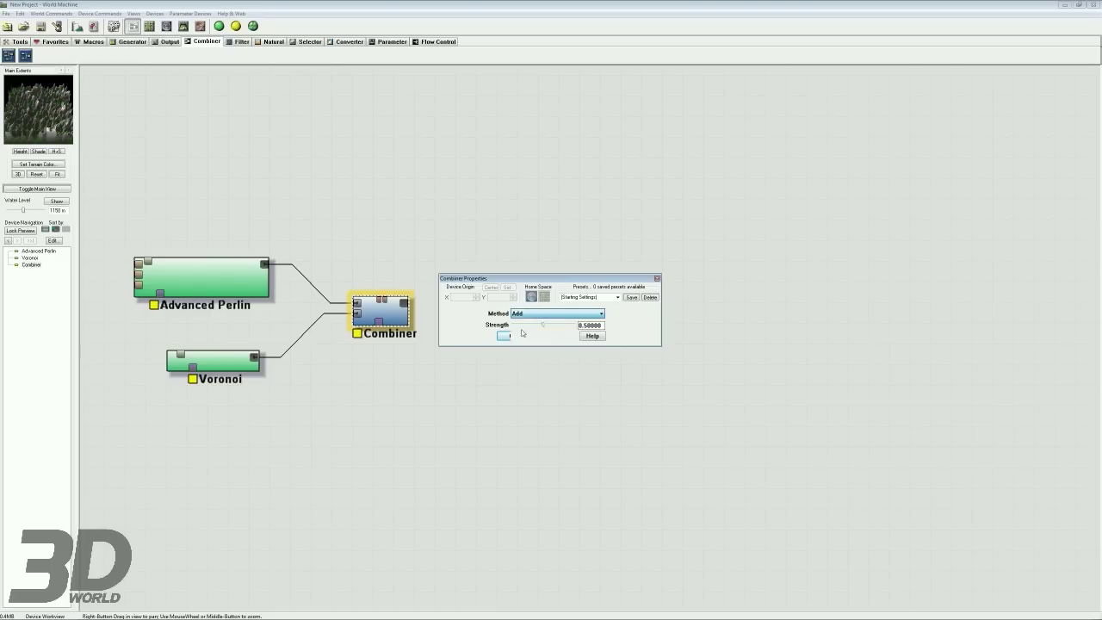
left_click_drag(544, 326, 487, 327)
left_click(538, 313)
left_click(536, 321)
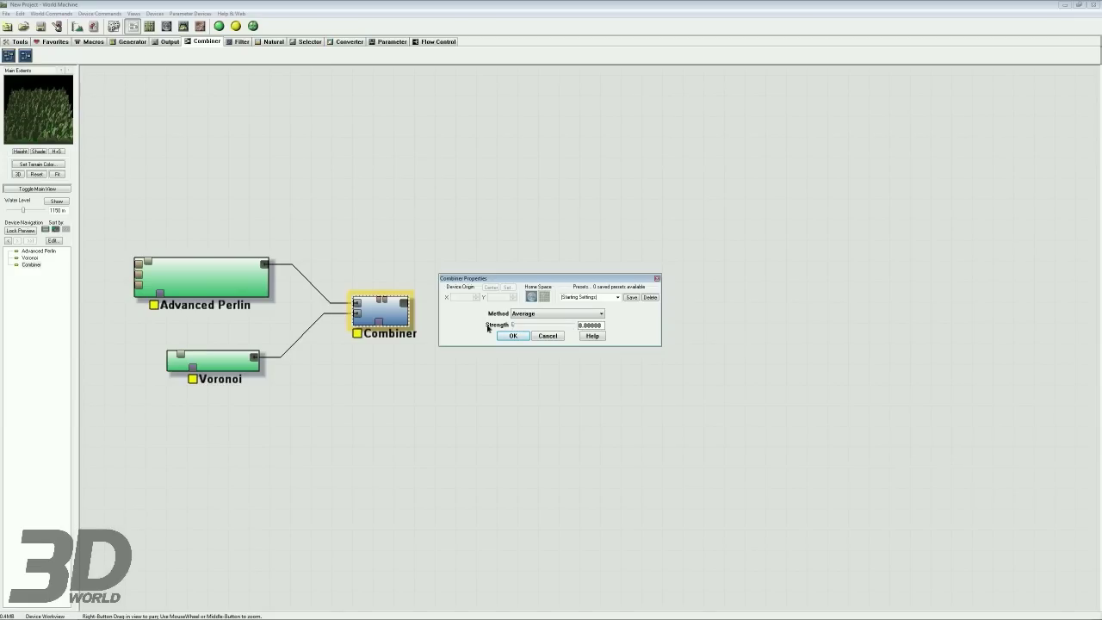
left_click_drag(511, 327, 549, 327)
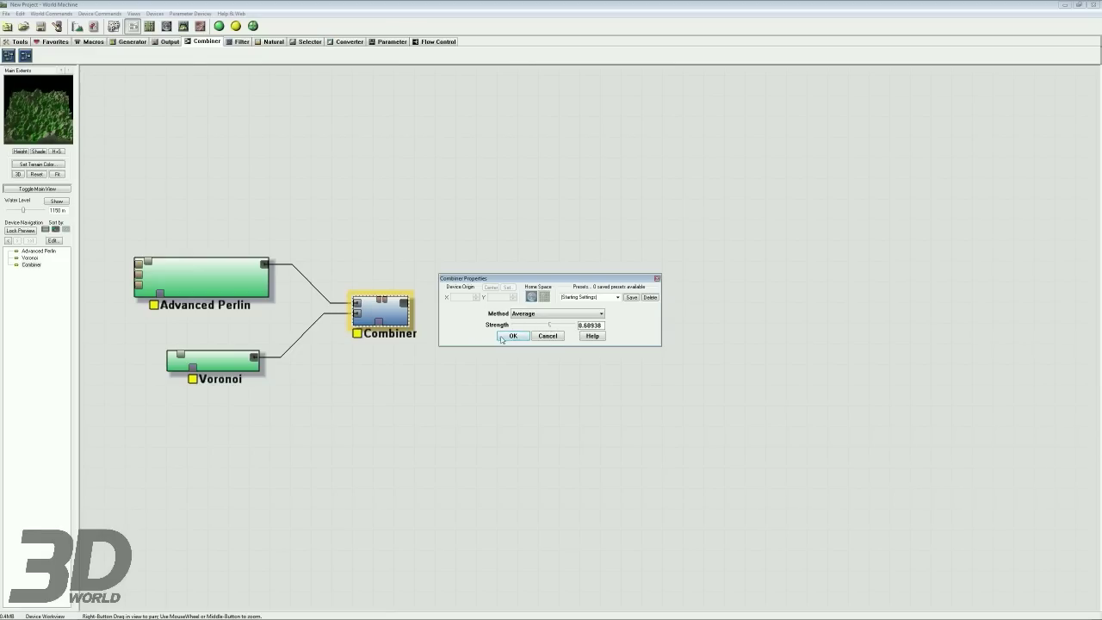
left_click(509, 336)
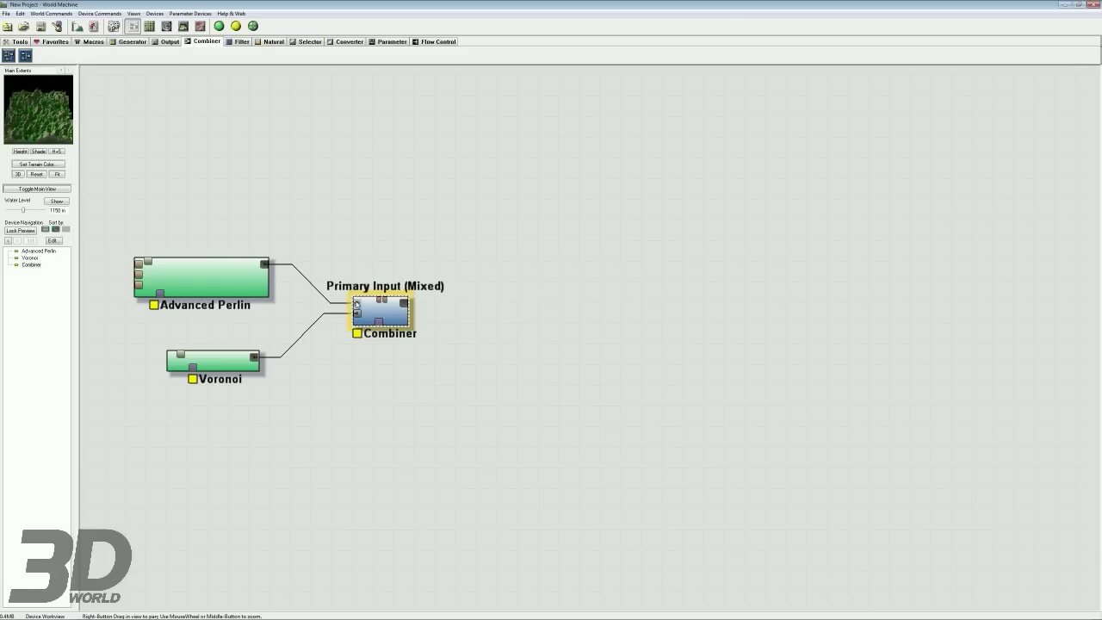
Step: Add an Erosion device beside the Combiner and connect the Combiner's output to its input
right_click_drag(481, 248, 475, 240)
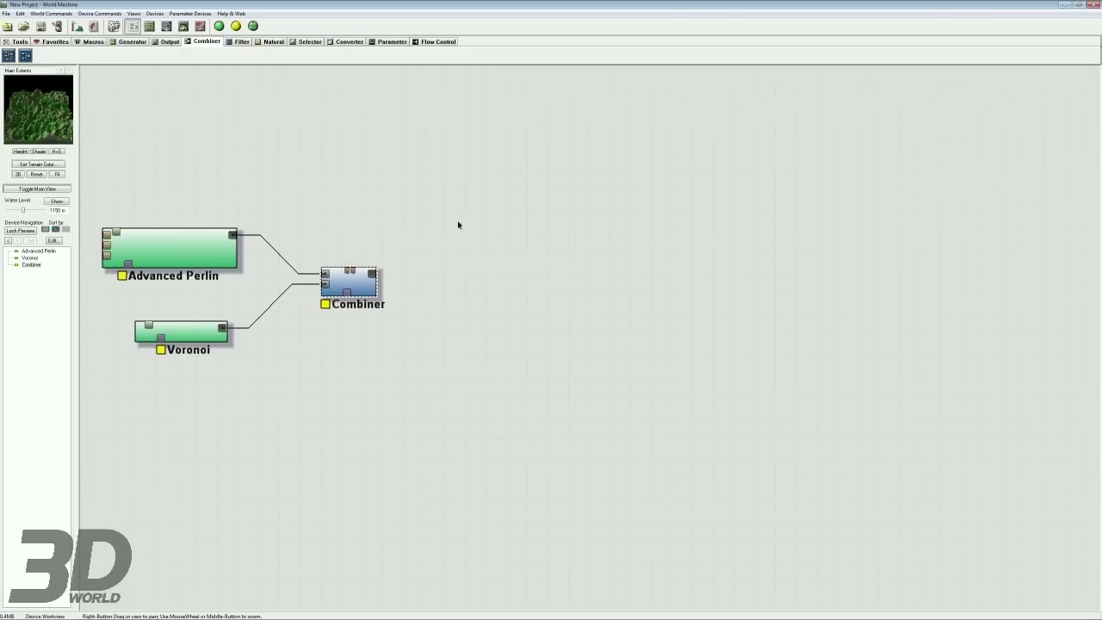
right_click(472, 290)
key("alt+Tab")
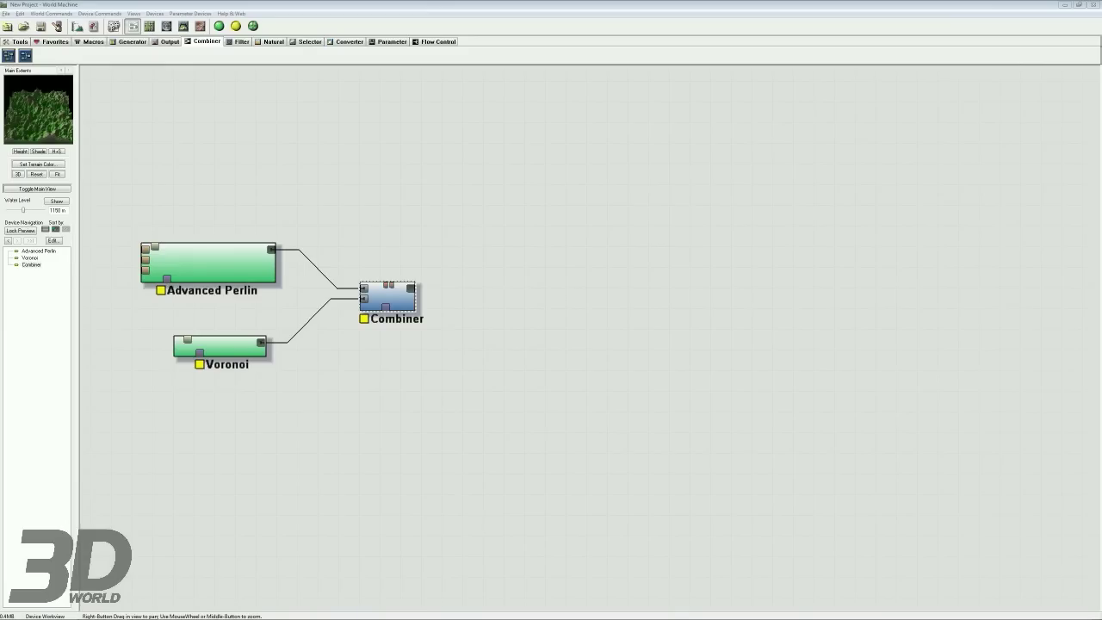
right_click_drag(295, 309, 451, 296)
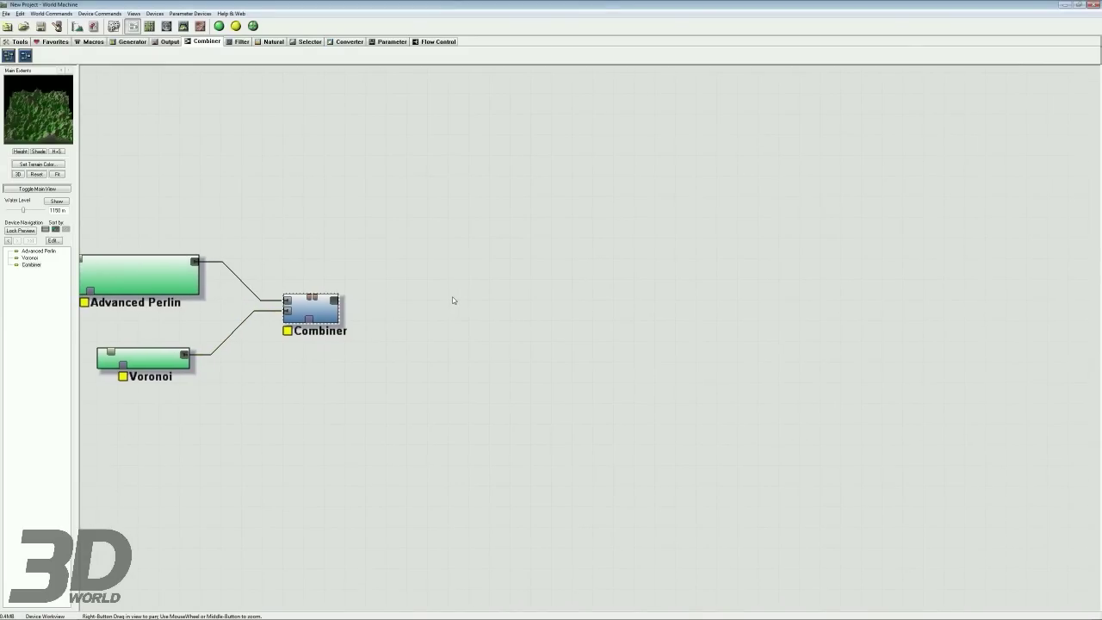
right_click_drag(363, 229, 376, 213)
left_click(135, 44)
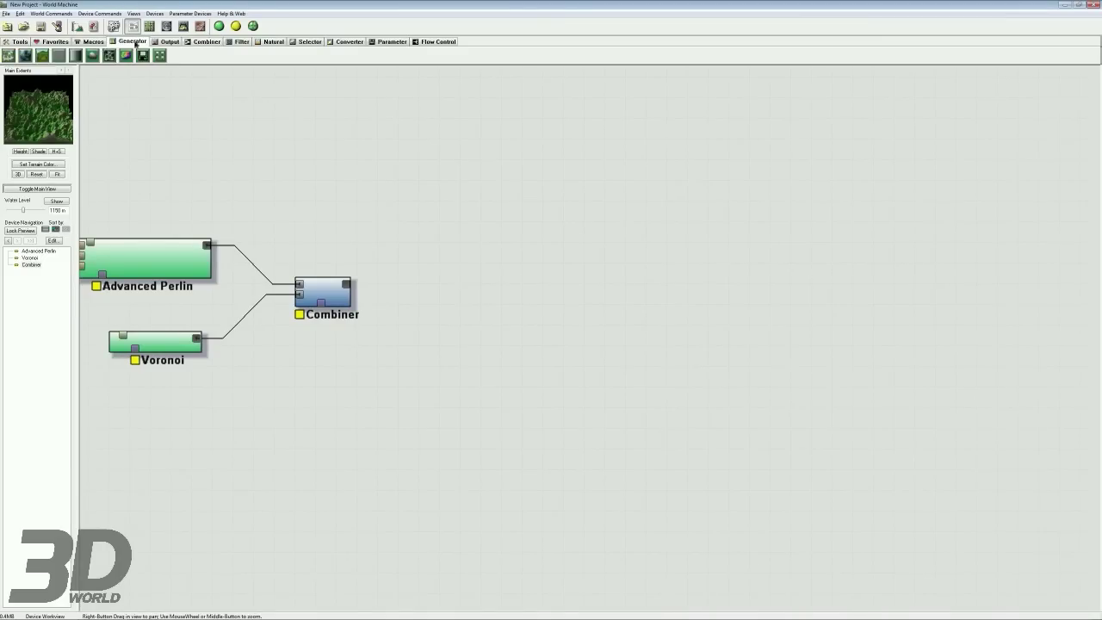
left_click(272, 43)
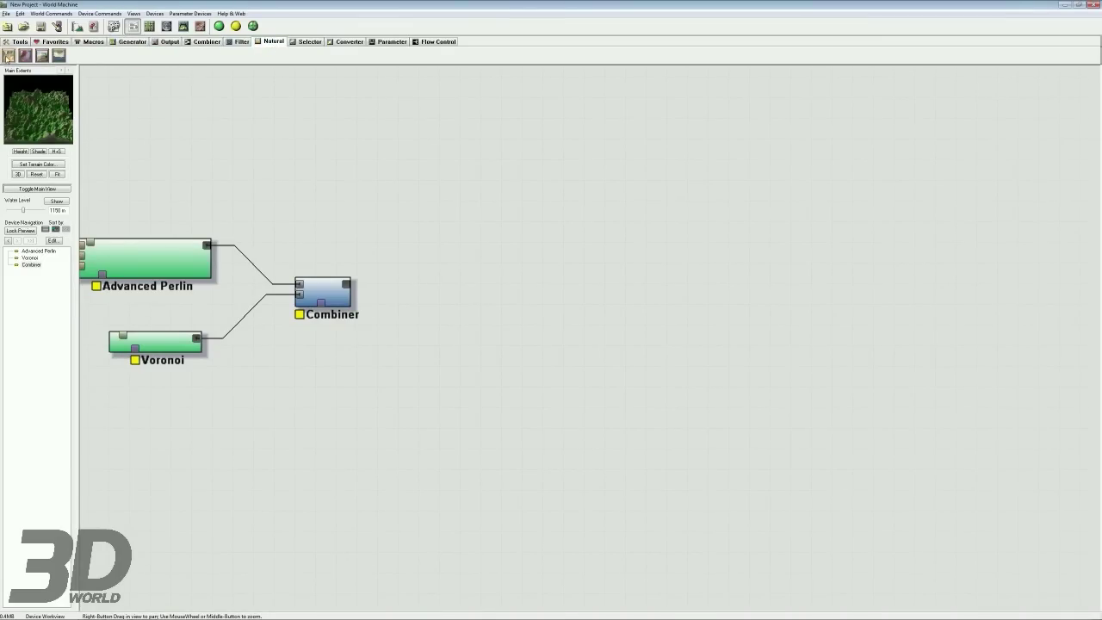
left_click(8, 55)
left_click(436, 272)
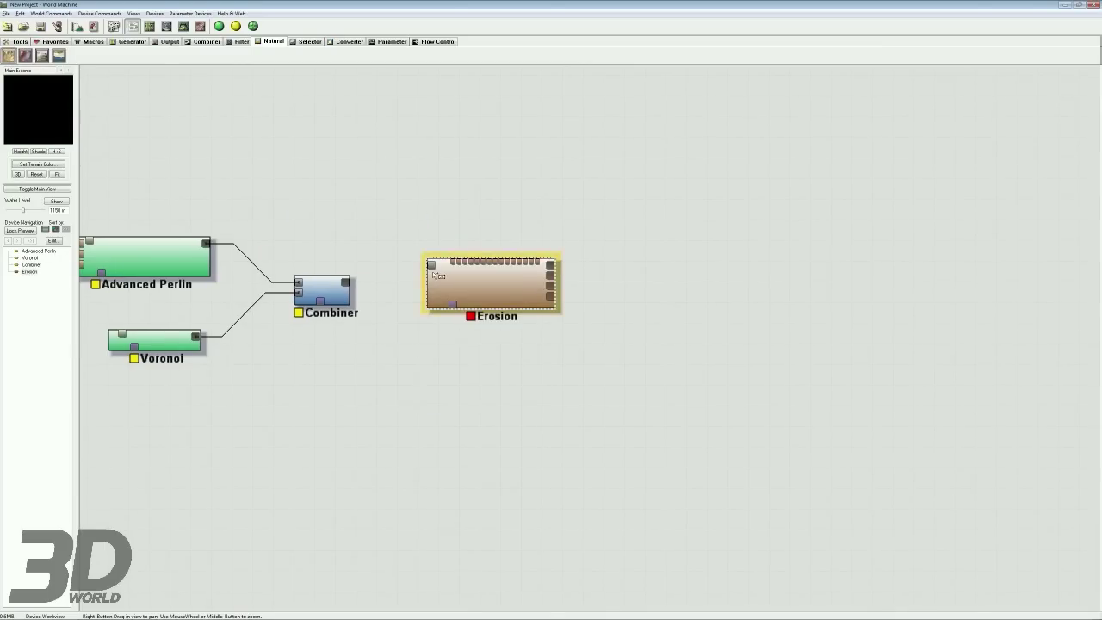
left_click_drag(430, 264, 348, 284)
Step: Set the Erosion device to Channeled Erosion with duration 200, rock hardness 0.825 and sediment carry amount 0.810
left_click(482, 272)
double_click(487, 286)
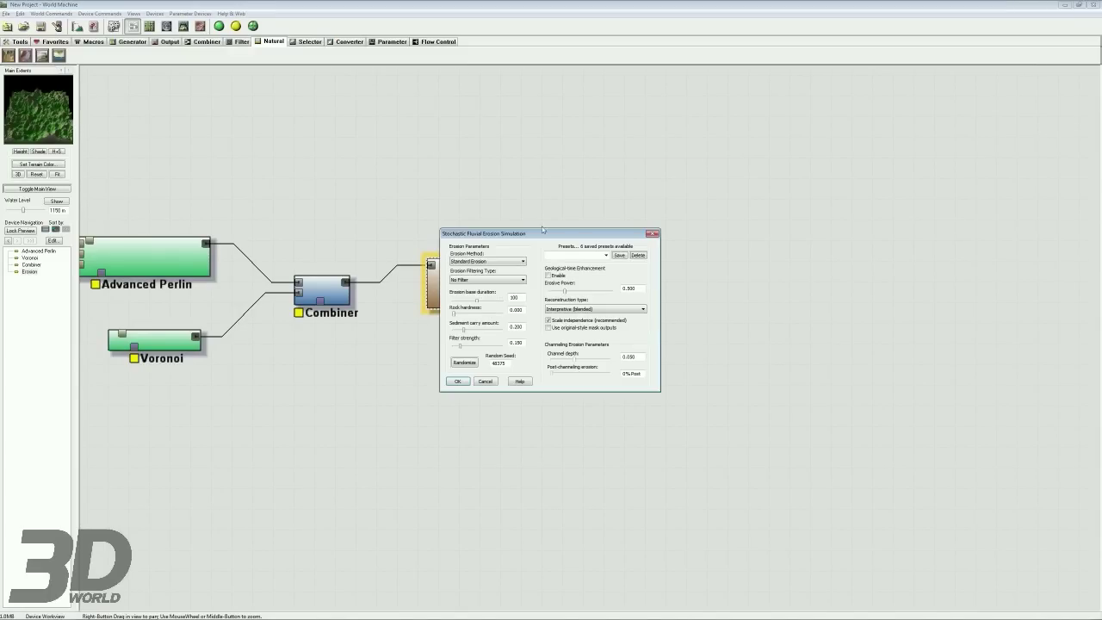
left_click_drag(505, 233, 456, 209)
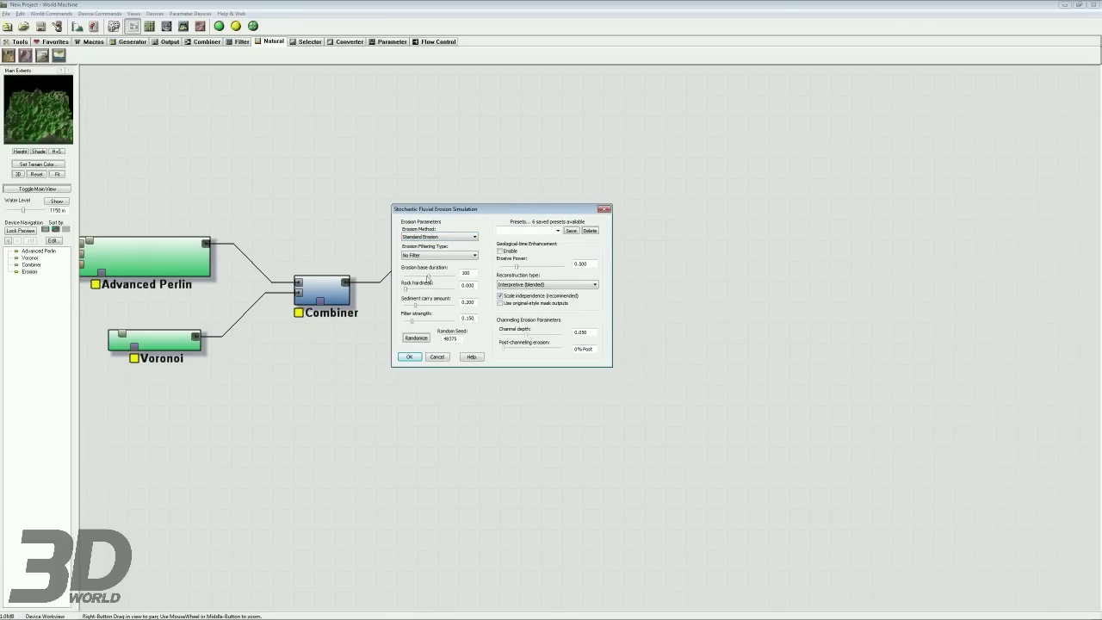
left_click(439, 236)
left_click(434, 250)
left_click_drag(408, 292, 447, 294)
left_click(445, 239)
left_click_drag(416, 306, 445, 314)
Step: Set the channel depth to 0.026, enable geological-time enhancement with an erosive power of about 0.7, and accept the erosion settings
left_click_drag(520, 339, 515, 336)
left_click(500, 250)
left_click_drag(507, 269, 511, 270)
left_click(408, 356)
Step: Build the world and examine the eroded terrain from several angles in the 3D view
left_click(497, 286)
right_click(498, 287)
left_click(236, 26)
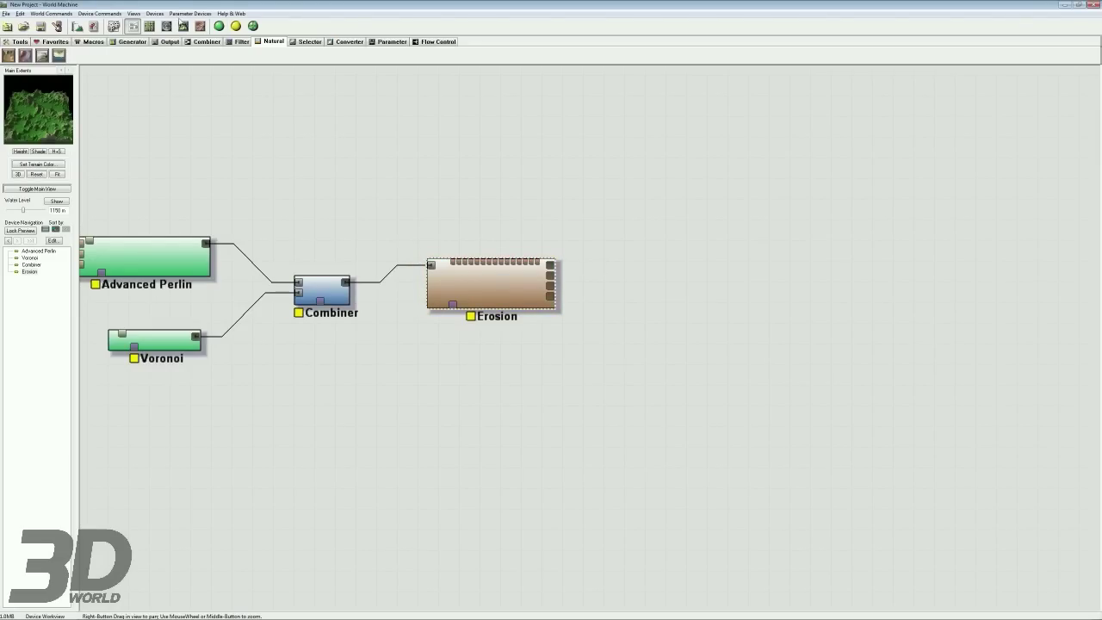
left_click(183, 26)
left_click(236, 26)
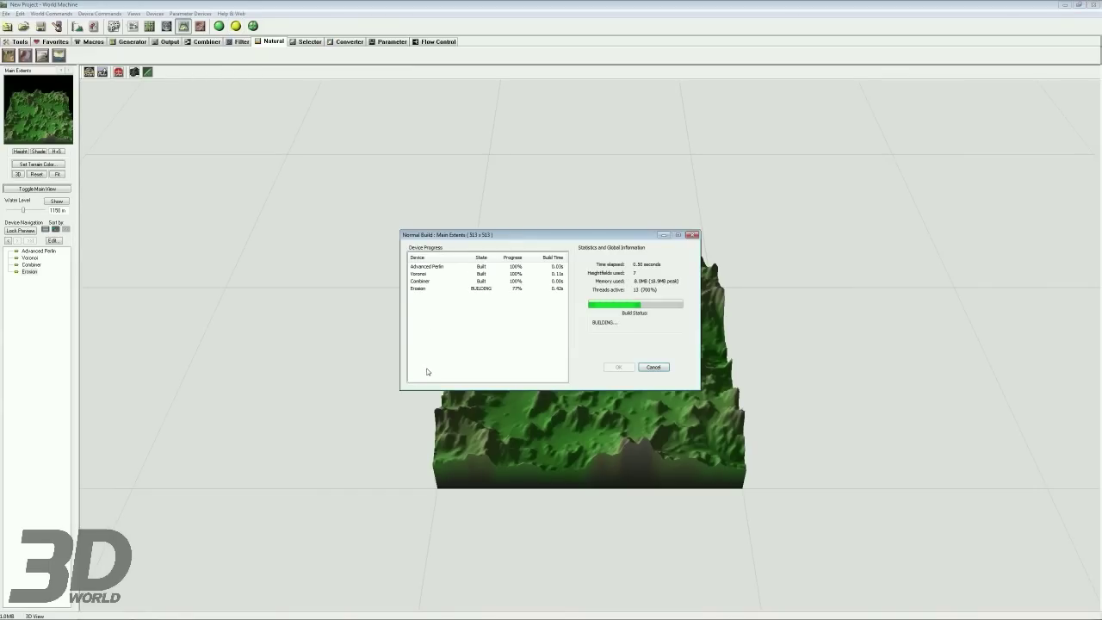
left_click_drag(676, 396, 443, 316)
scroll(616, 389, "up", 5)
scroll(560, 325, "down", 3)
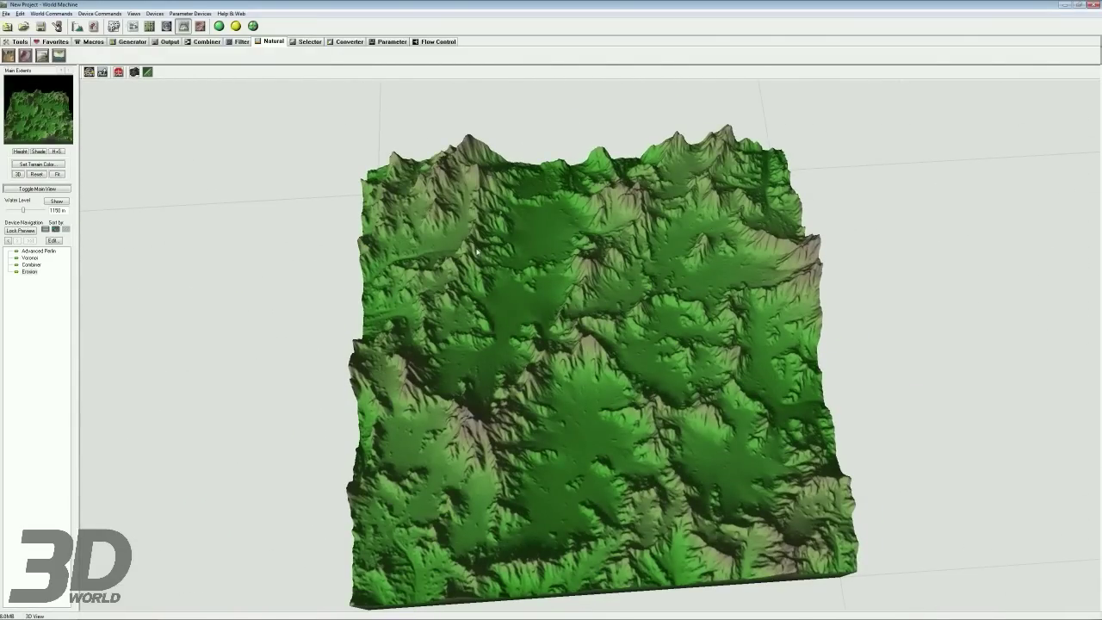
left_click_drag(674, 344, 445, 342)
scroll(488, 323, "up", 3)
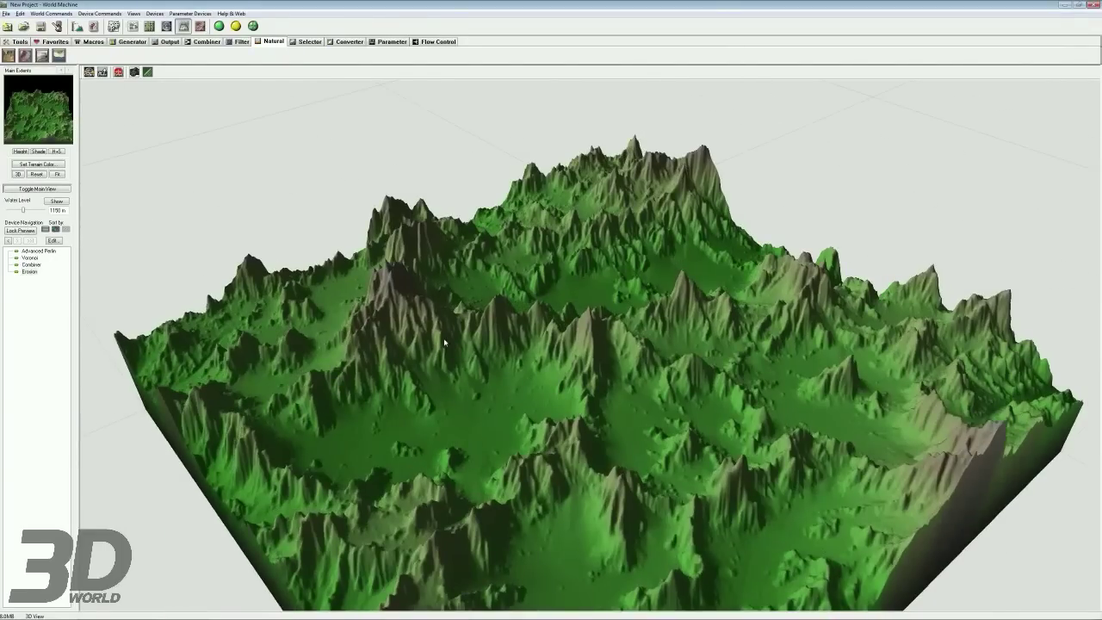
Step: Return to the device workview and move the Combiner closer to the two generators
left_click(132, 26)
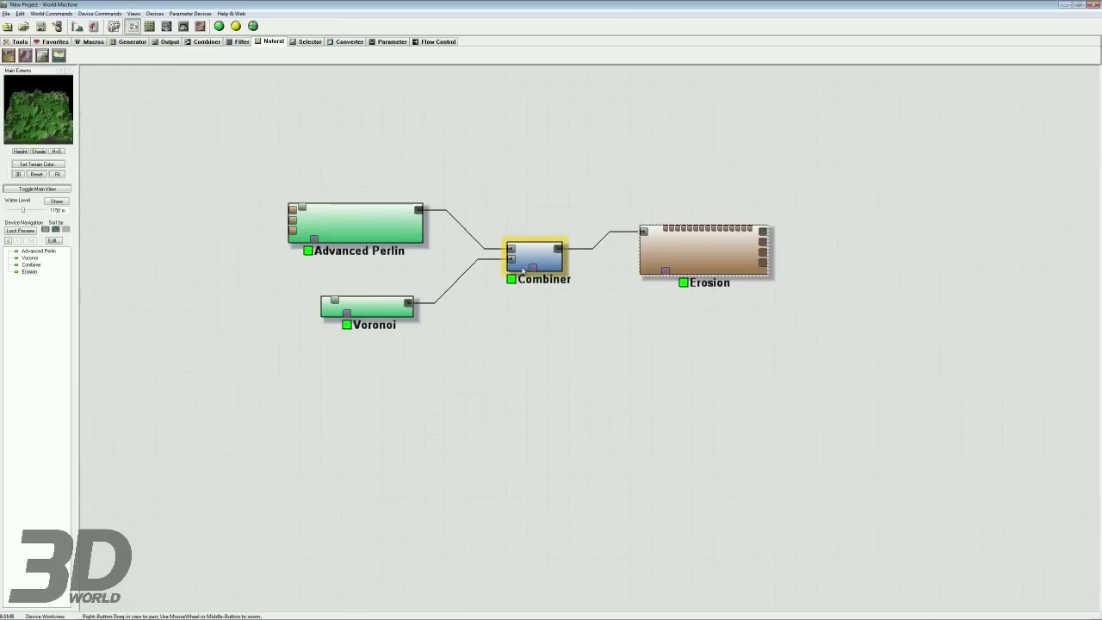
left_click(327, 315)
left_click(304, 234)
right_click_drag(510, 325, 438, 323)
left_click_drag(410, 277, 362, 275)
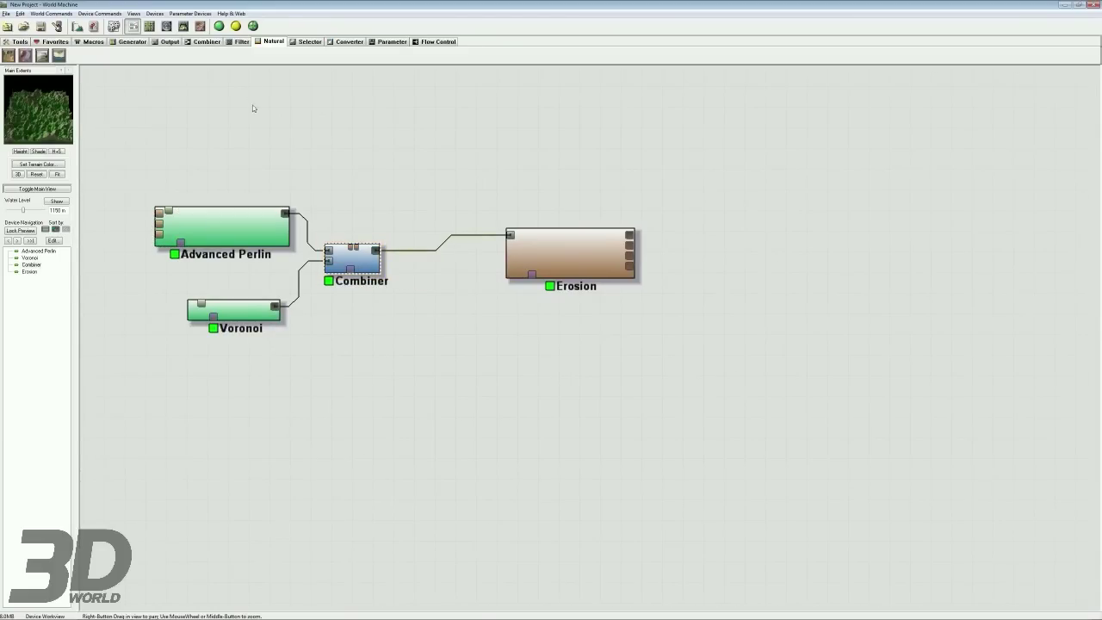
Step: Insert a Bias/Gain filter between the Combiner and Erosion, with bias about 0.72 and gain about 0.55, and accept it
left_click(238, 42)
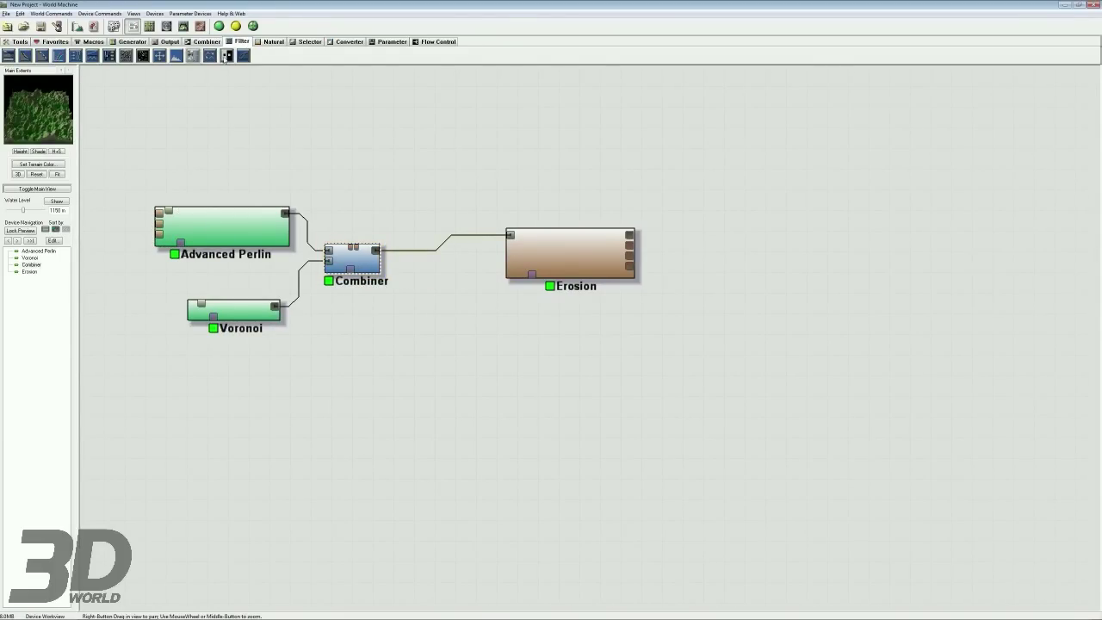
left_click(244, 55)
left_click(419, 254)
double_click(421, 254)
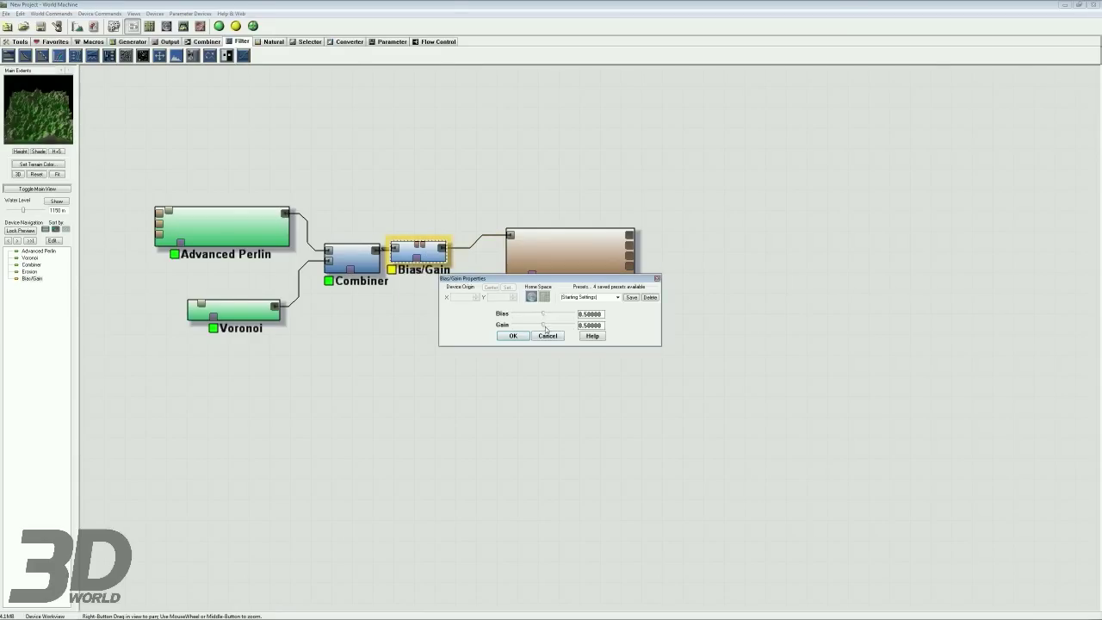
mouse_move(543, 328)
left_mouse_down()
mouse_move(555, 328)
mouse_move(532, 328)
mouse_move(566, 317)
mouse_move(543, 327)
mouse_move(556, 316)
left_mouse_up()
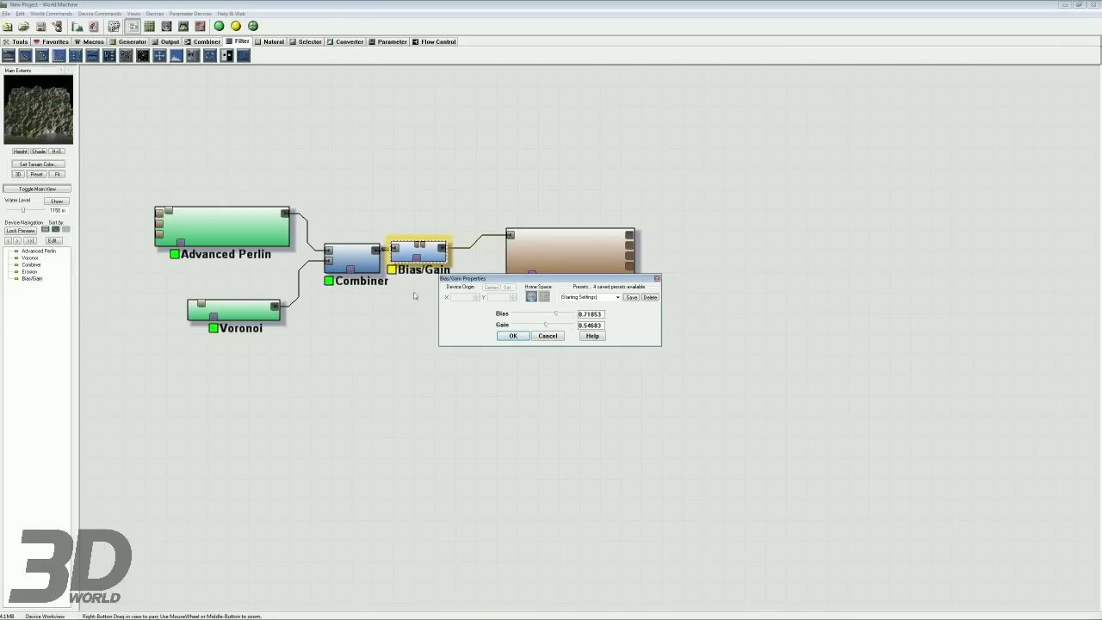
left_click(513, 335)
Step: Readjust the Erosion device's rock hardness, sediment carry amount and erosive power, and accept the settings
right_click_drag(571, 253, 476, 275)
left_click(476, 276)
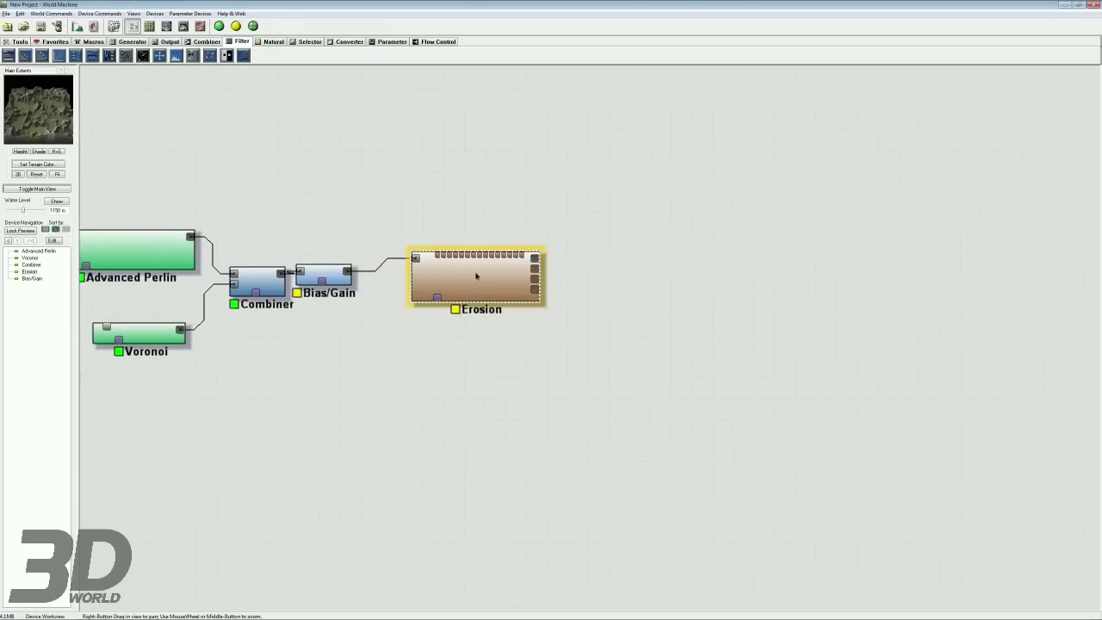
double_click(458, 274)
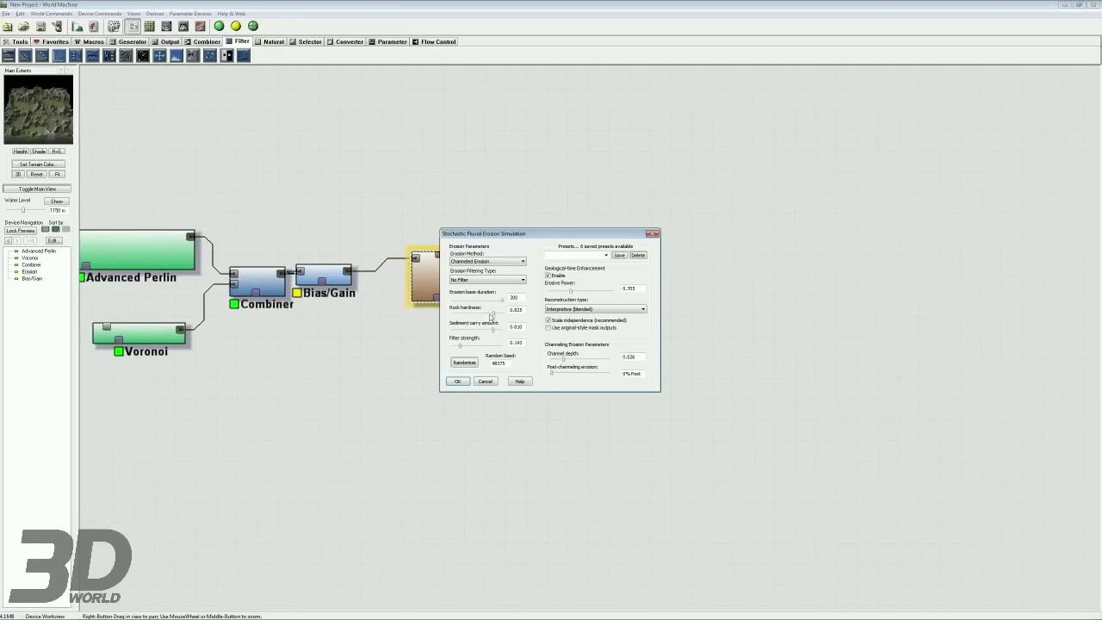
mouse_move(493, 315)
left_mouse_down()
mouse_move(482, 318)
mouse_move(491, 318)
left_mouse_up()
mouse_move(493, 334)
left_mouse_down()
mouse_move(462, 333)
mouse_move(506, 335)
left_mouse_up()
left_click_drag(503, 330, 496, 334)
mouse_move(505, 337)
left_mouse_down()
mouse_move(432, 333)
mouse_move(504, 336)
left_mouse_up()
left_click_drag(569, 292, 514, 301)
left_click_drag(601, 304, 562, 299)
left_click(465, 381)
Step: Rebuild the terrain with the changed erosion settings and inspect it from above in the 3D view
left_click(465, 264)
right_click(501, 276)
left_click(514, 279)
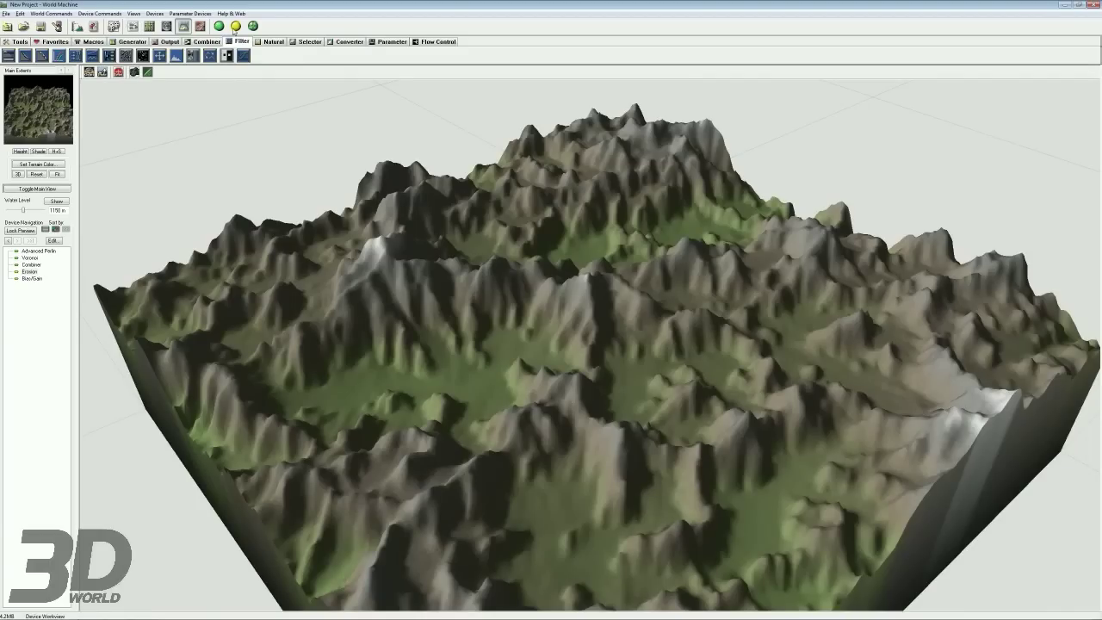
left_click(236, 25)
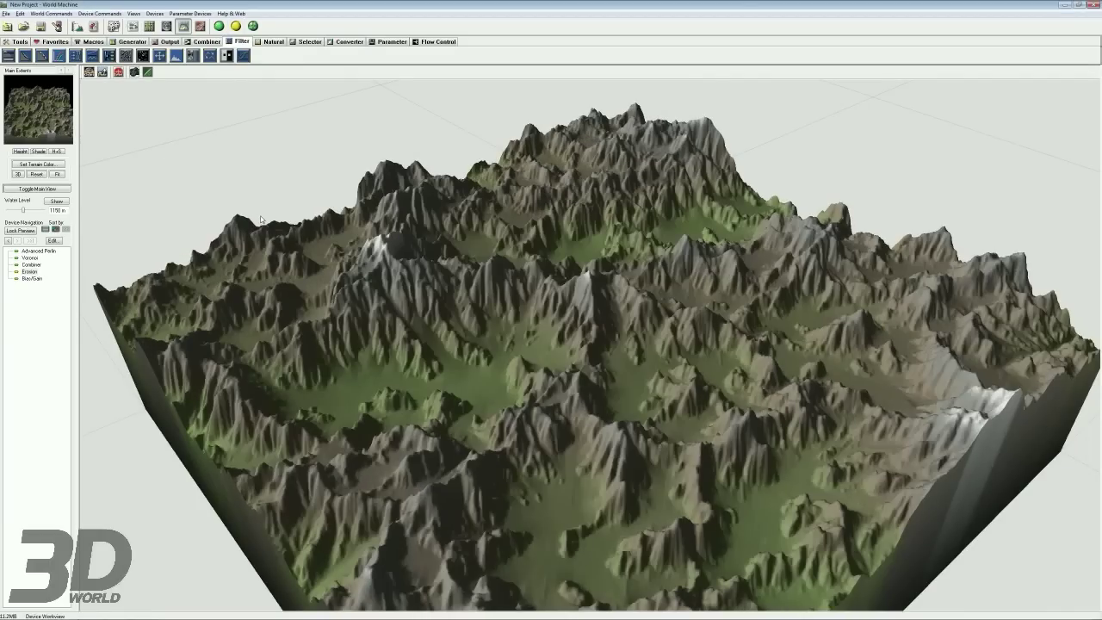
left_click_drag(540, 373, 742, 439)
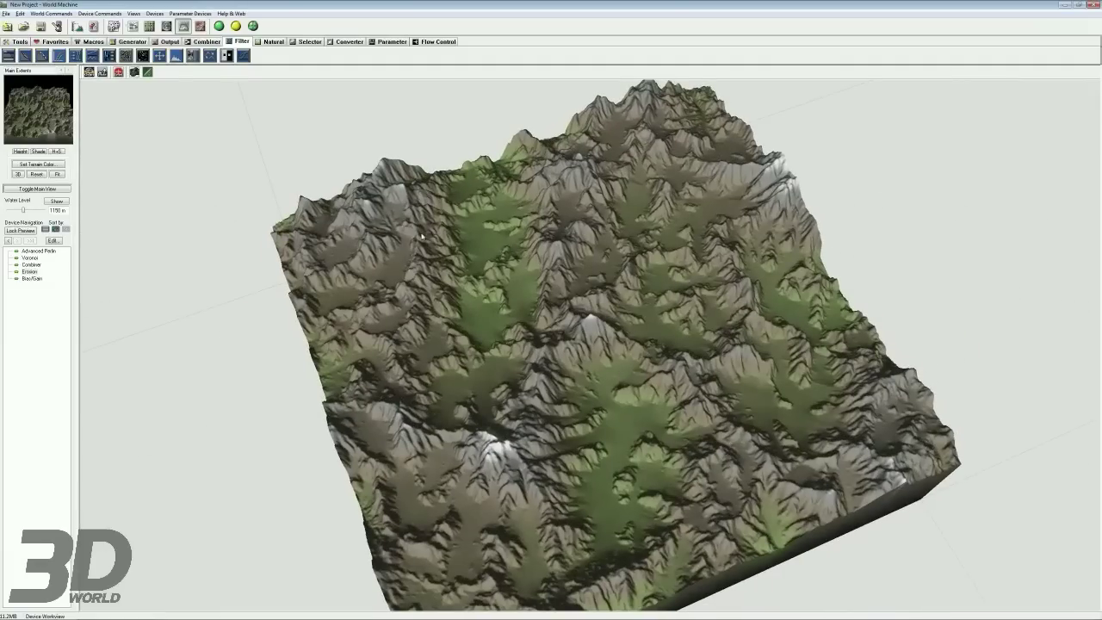
Step: Set the project's normal build resolution to 1024 x 1024 and rebuild the terrain
left_click(77, 26)
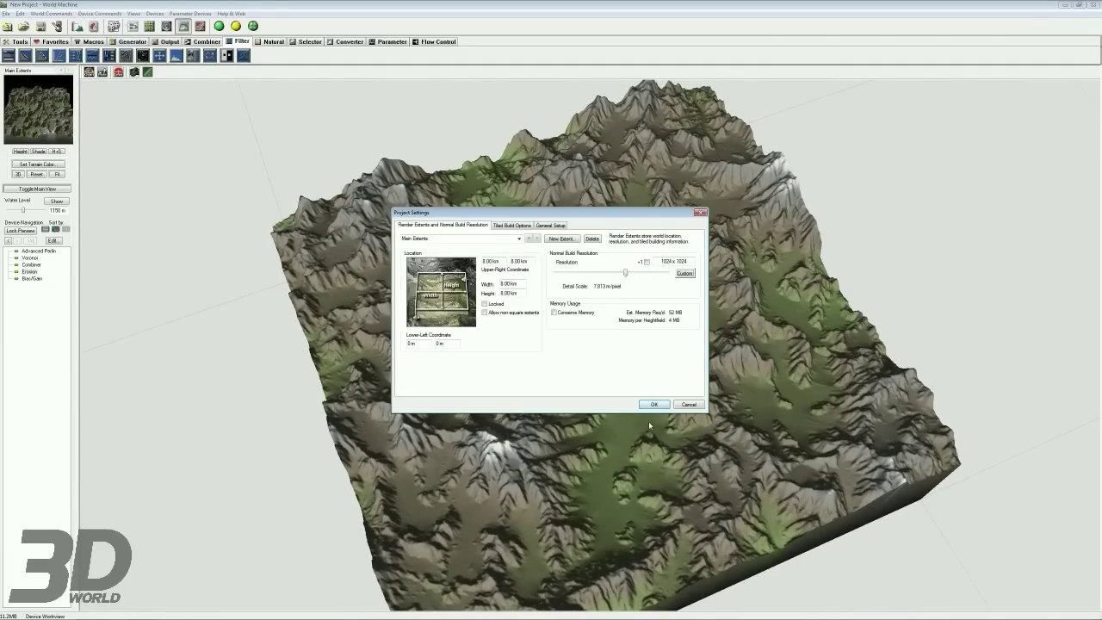
left_click(654, 404)
left_click(235, 26)
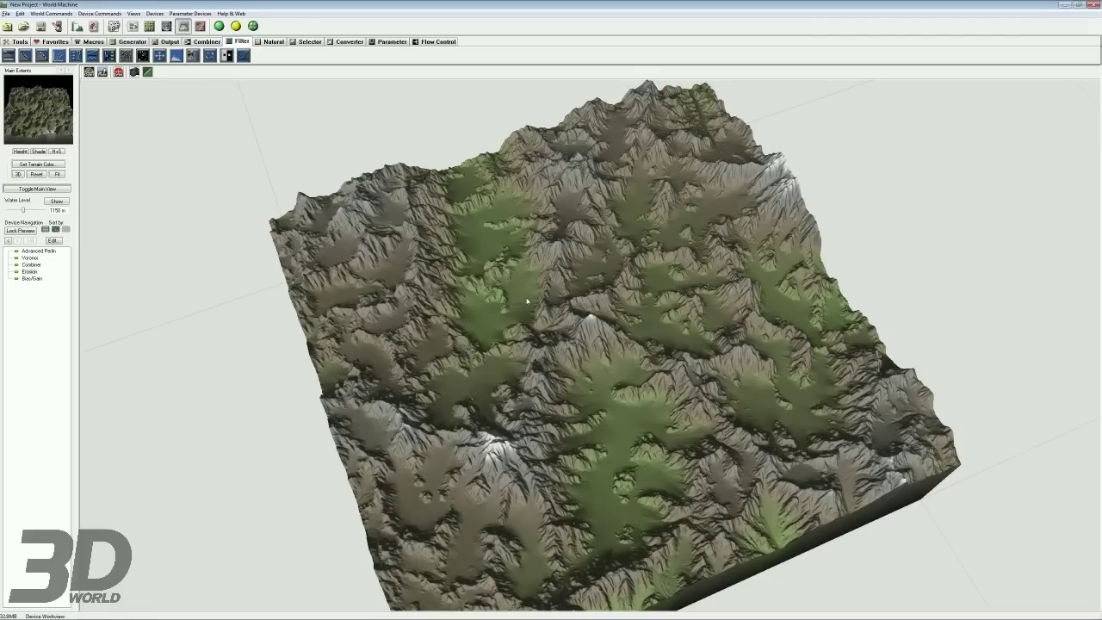
Step: Examine the higher-resolution terrain from high and low angles and show it in the Layout view
left_click_drag(607, 419, 530, 368)
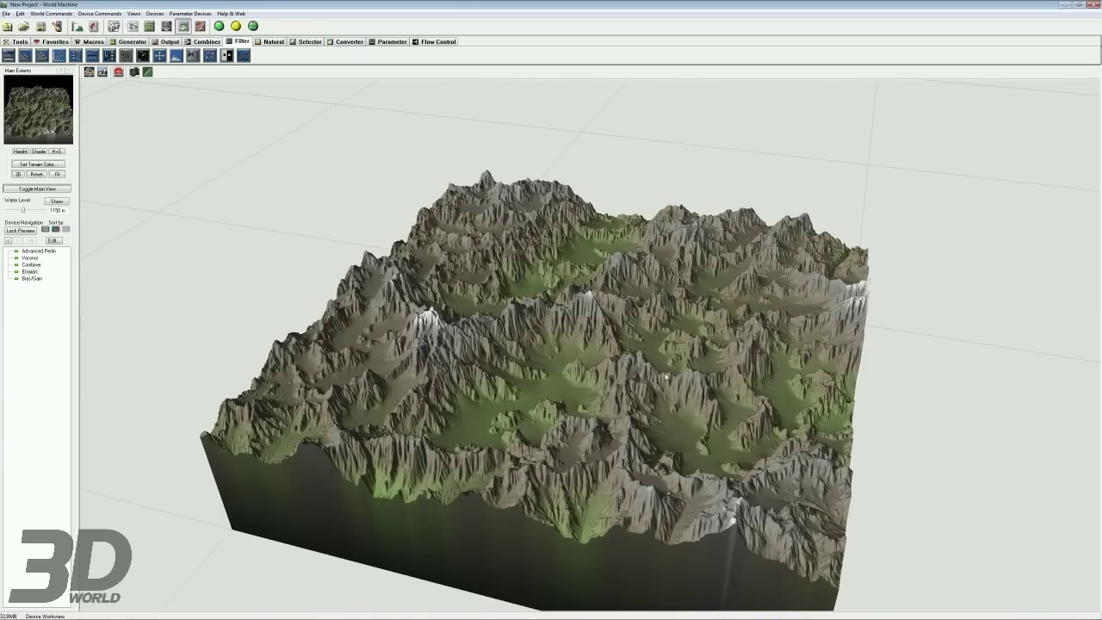
mouse_move(656, 346)
left_mouse_down()
mouse_move(621, 334)
mouse_move(634, 309)
mouse_move(594, 247)
mouse_move(640, 294)
mouse_move(658, 334)
left_mouse_up()
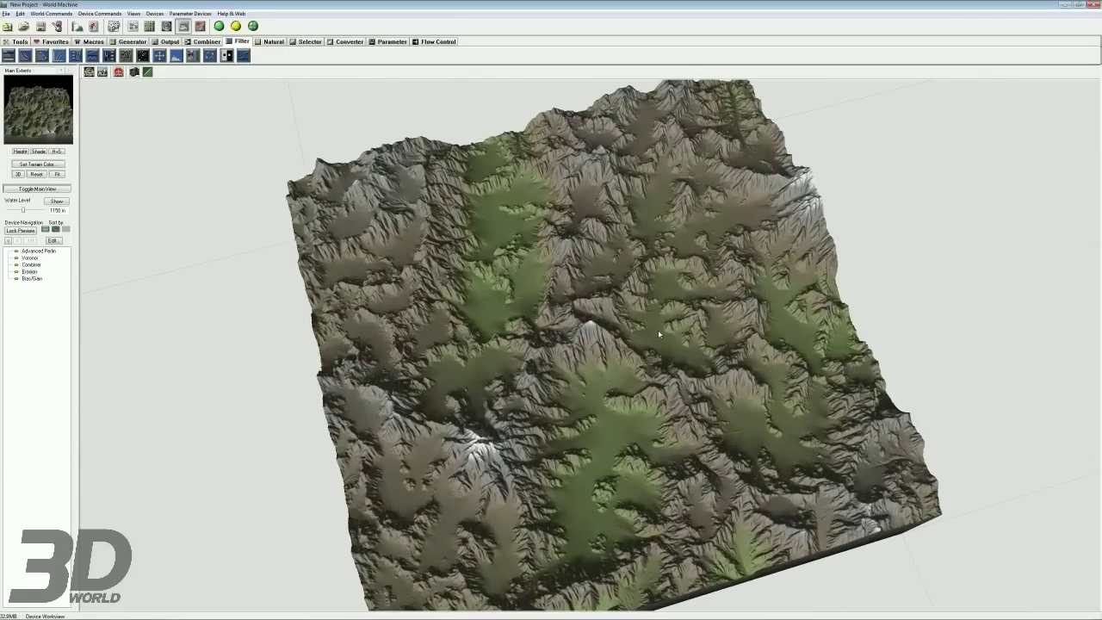
left_click_drag(604, 399, 578, 325)
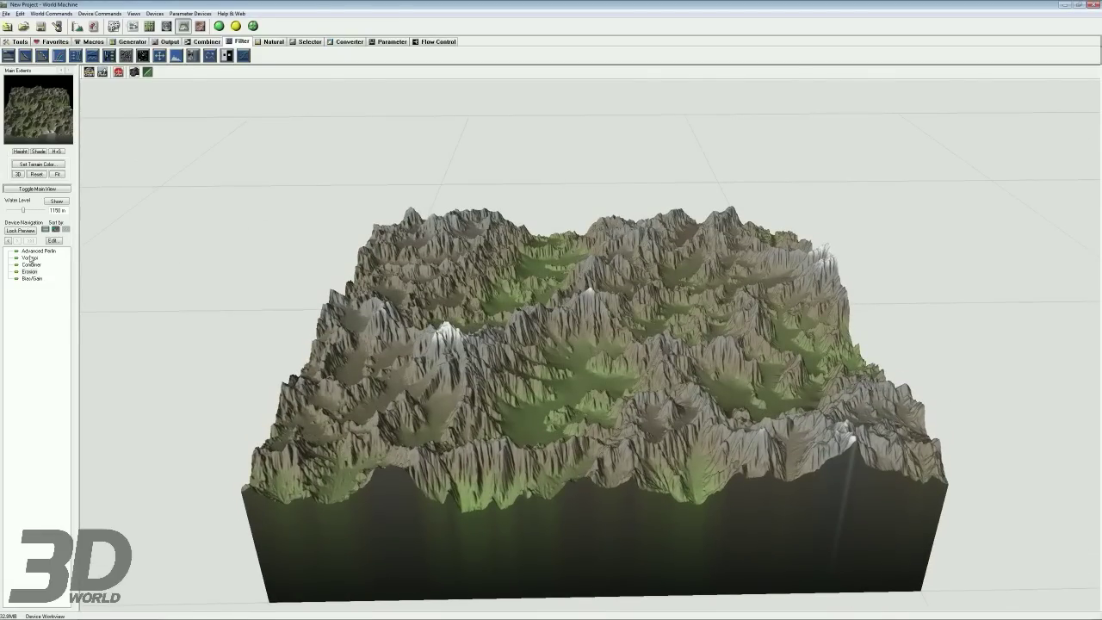
left_click_drag(160, 297, 441, 235)
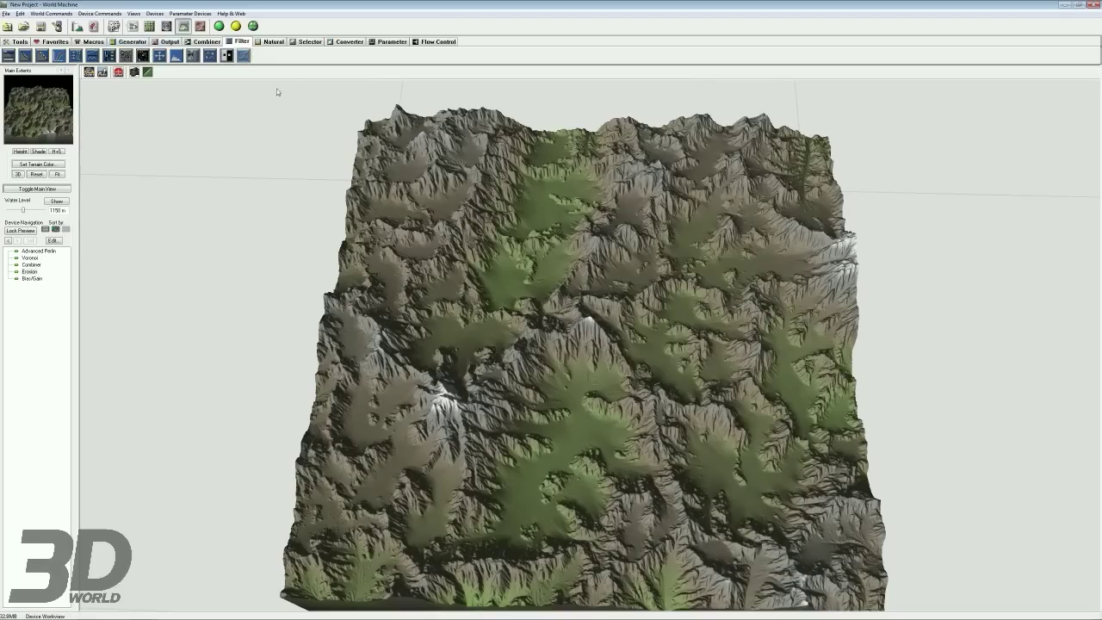
left_click_drag(588, 318, 594, 272)
left_click_drag(445, 211, 448, 165)
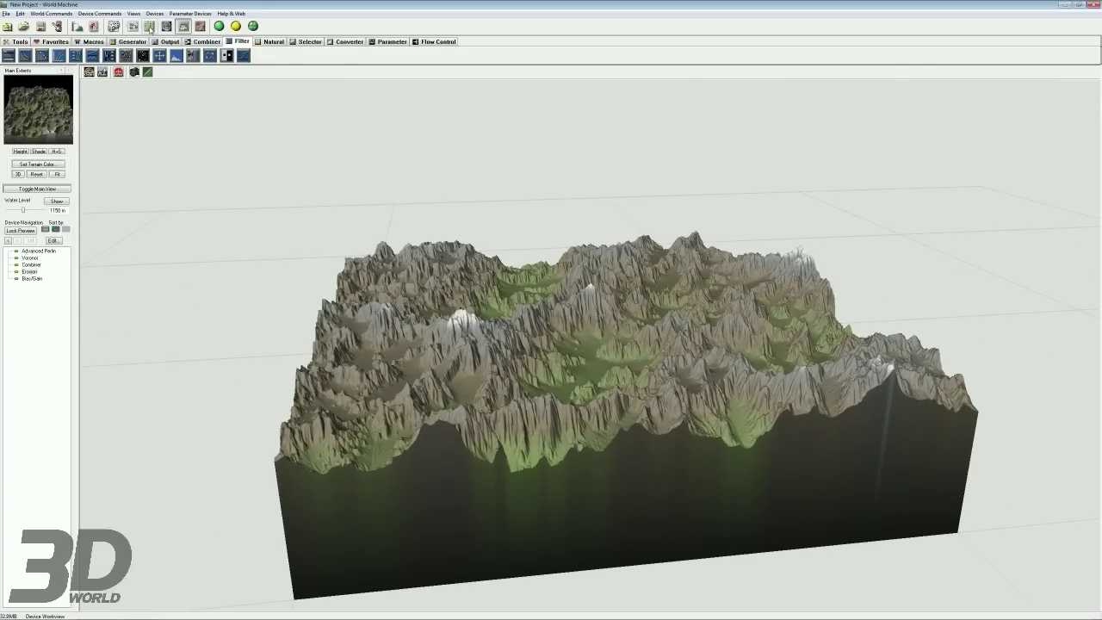
left_click(150, 27)
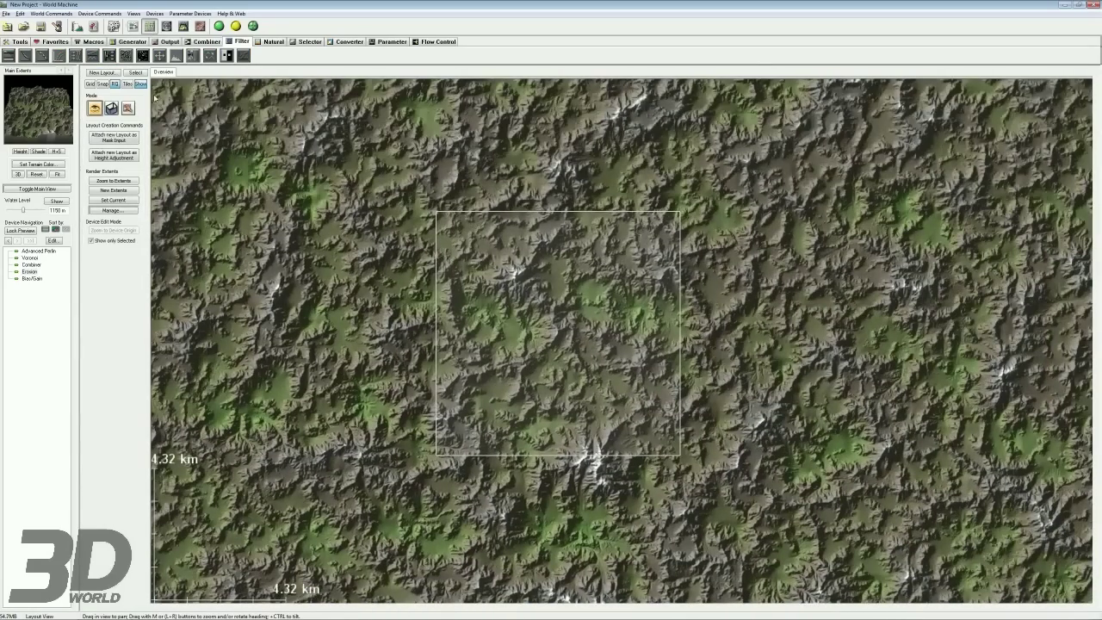
Step: Shrink the Main Extents render area and move it over a part of the terrain with peaks and green valleys
left_click(111, 108)
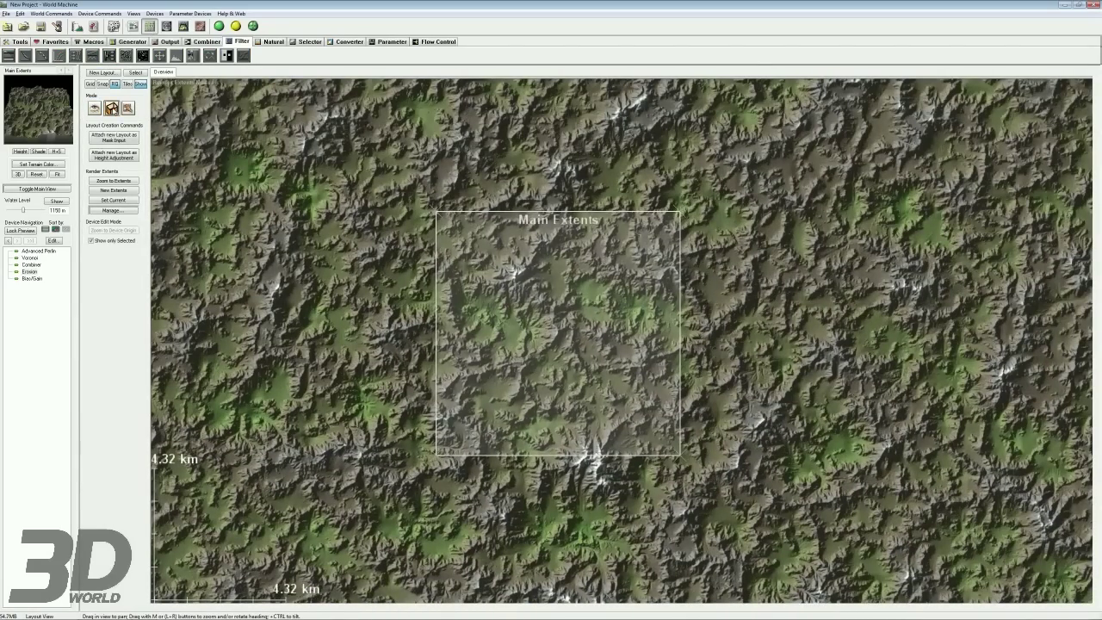
left_click_drag(435, 210, 471, 246)
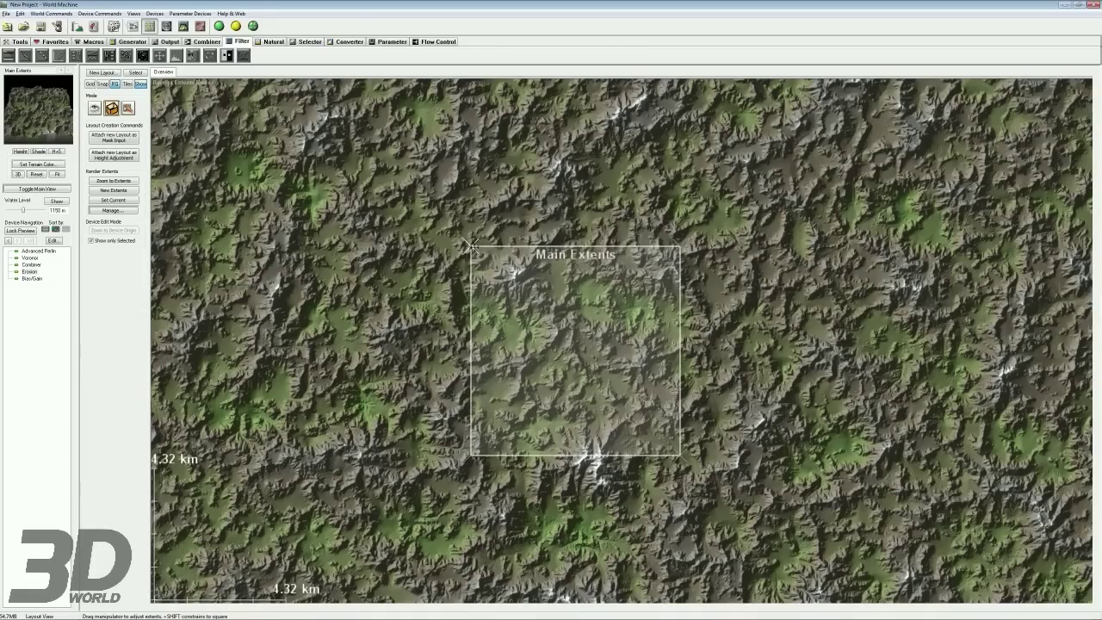
left_click_drag(571, 301, 532, 420)
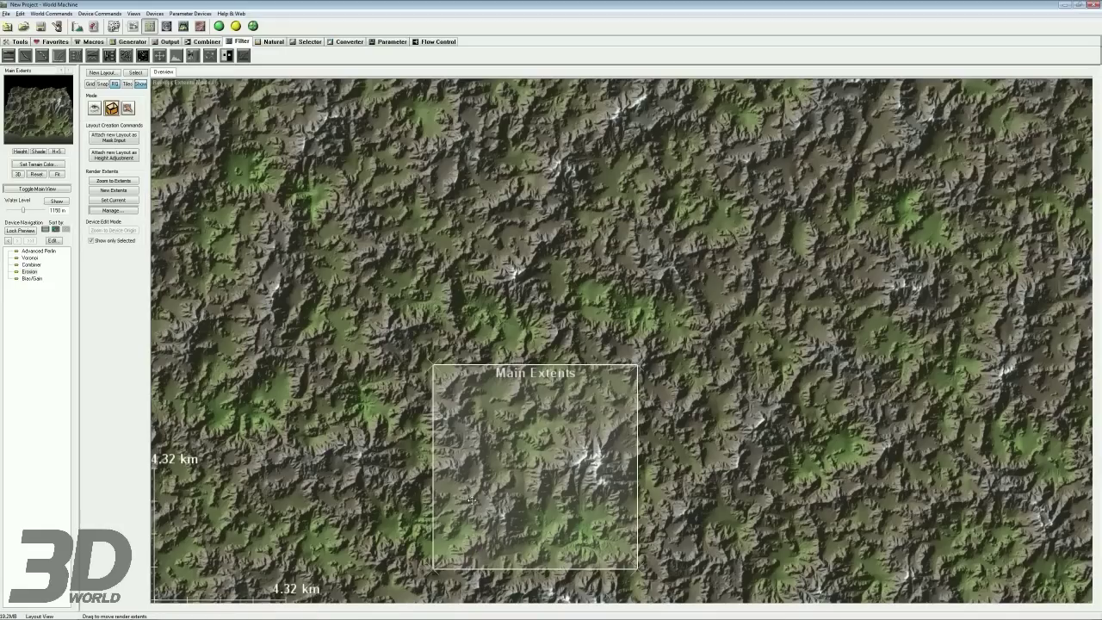
left_click_drag(516, 450, 459, 207)
left_click_drag(540, 241, 541, 235)
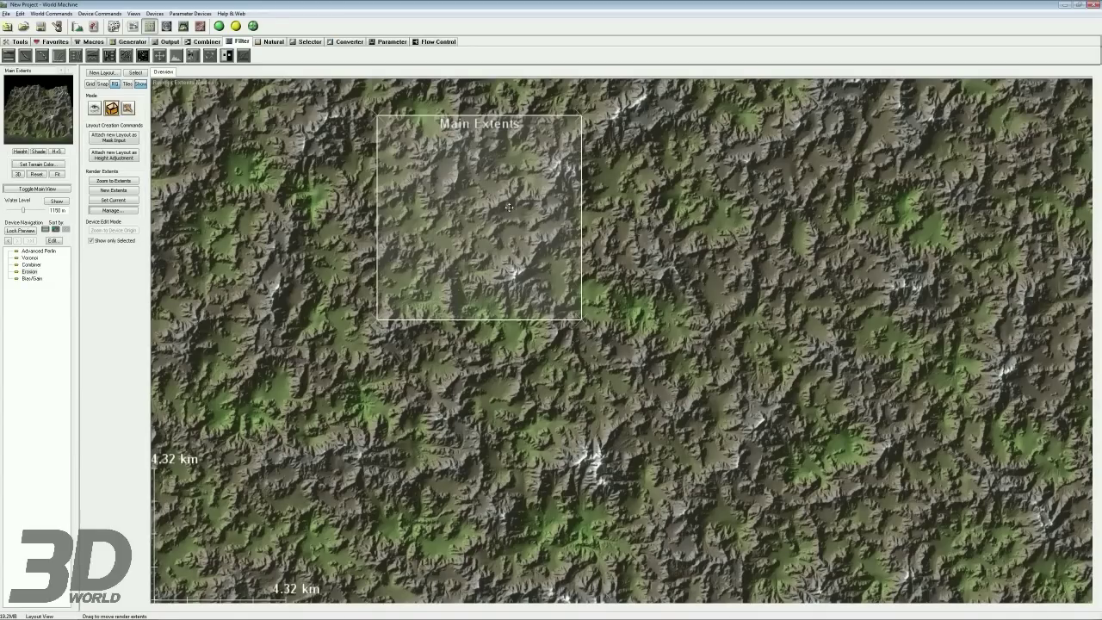
left_click_drag(475, 199, 903, 334)
left_click_drag(672, 316, 376, 276)
left_click_drag(651, 290, 693, 255)
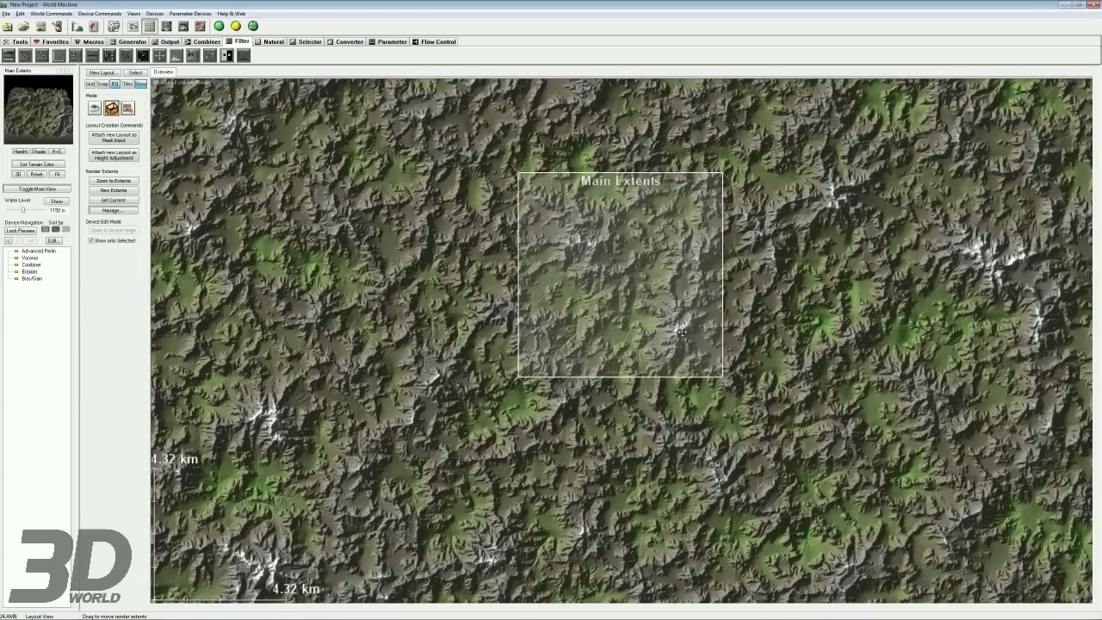
scroll(680, 333, "up", 2)
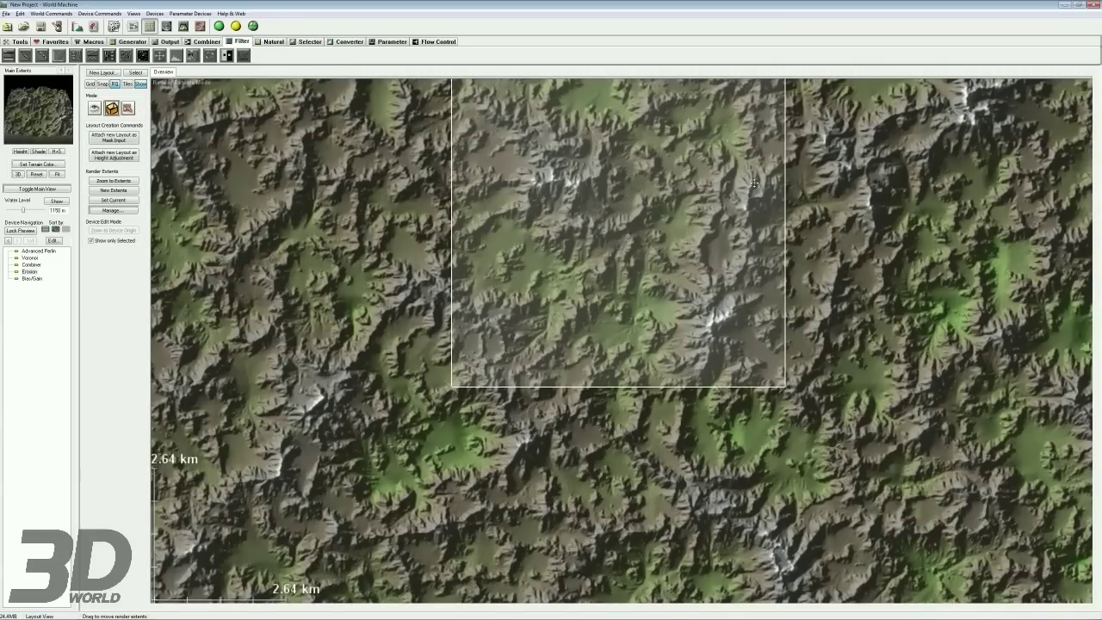
left_click_drag(762, 168, 752, 153)
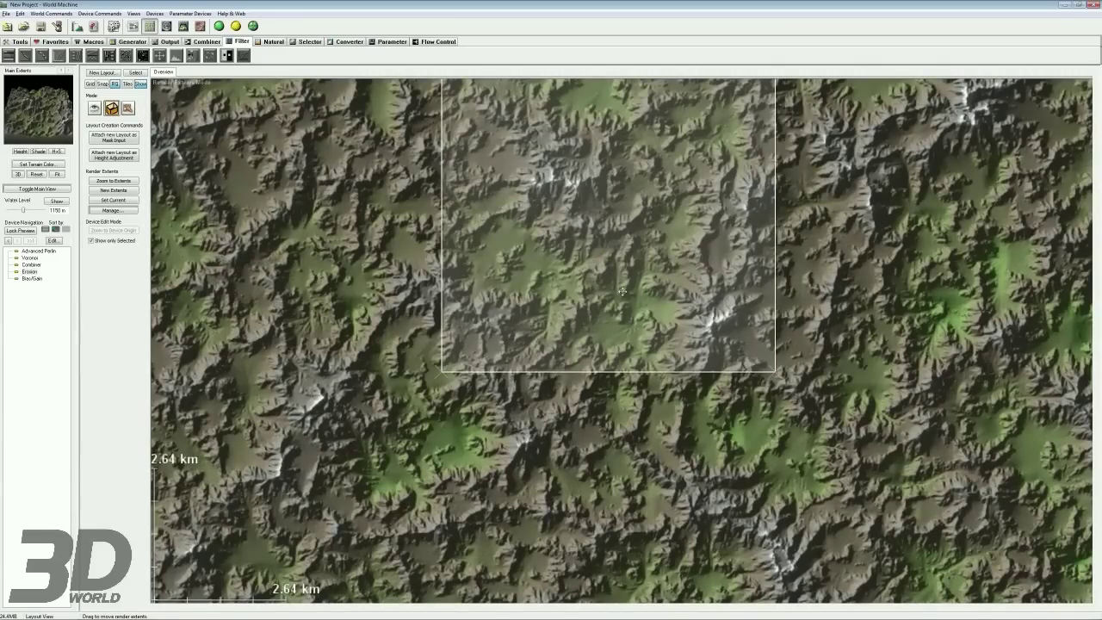
Step: Show the relocated terrain in the 3D view and build it at normal resolution
left_click(168, 27)
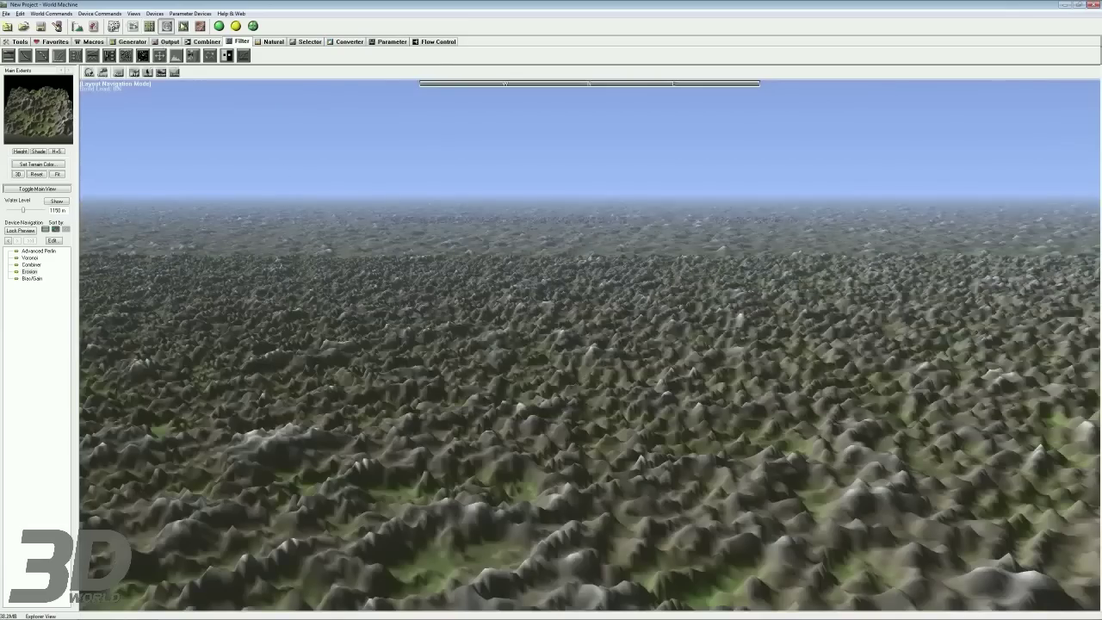
left_click(183, 27)
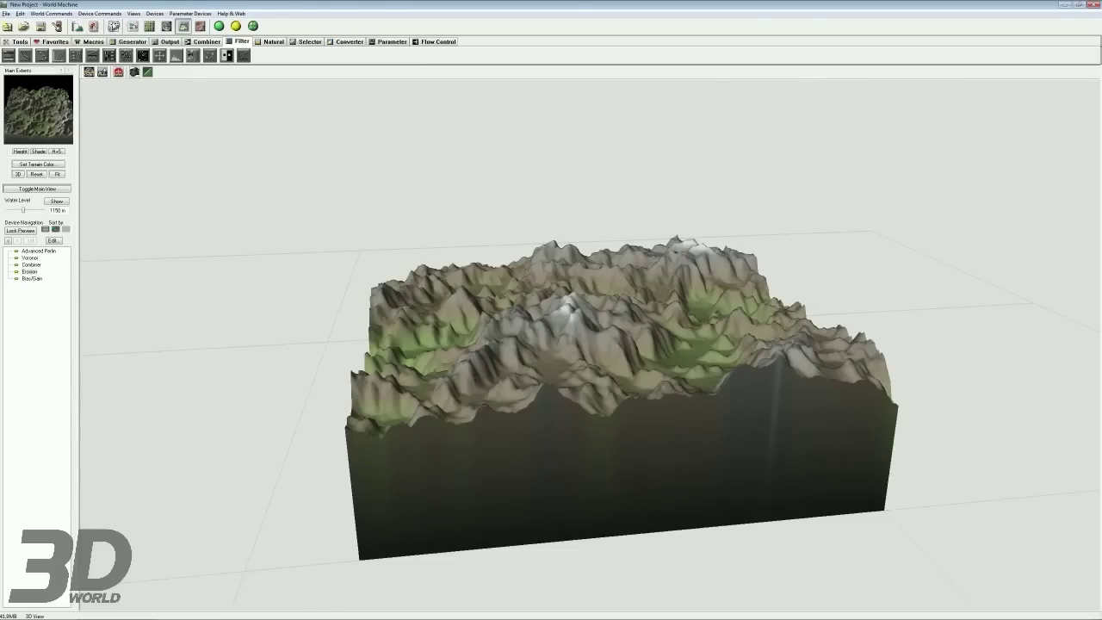
left_click(132, 27)
scroll(484, 175, "down", 4)
right_click(532, 265)
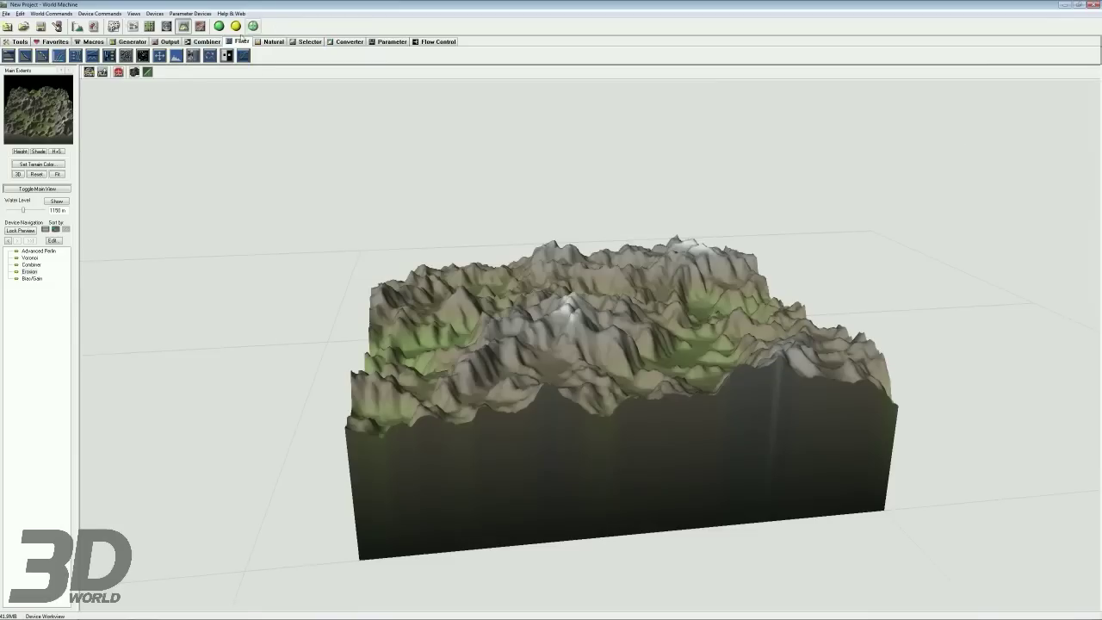
left_click(236, 26)
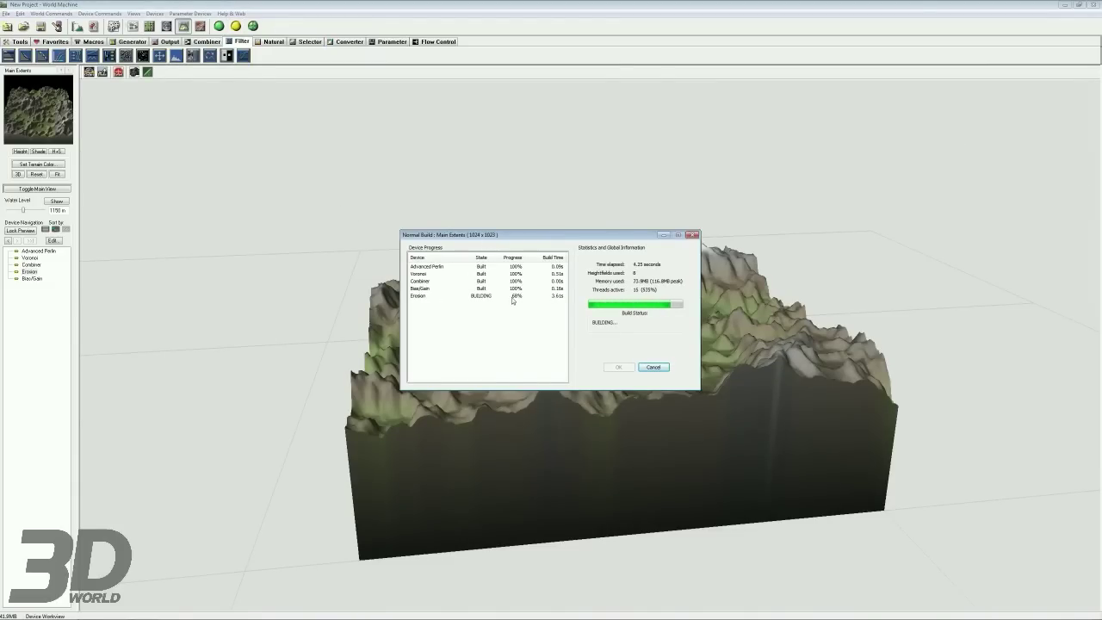
left_click(620, 367)
Step: Examine the built terrain's ridges and valleys up close, from above and as a whole in the 3D view
scroll(491, 335, "down", 3)
scroll(490, 335, "up", 6)
left_click_drag(490, 335, 670, 311)
scroll(716, 362, "down", 3)
scroll(721, 243, "up", 5)
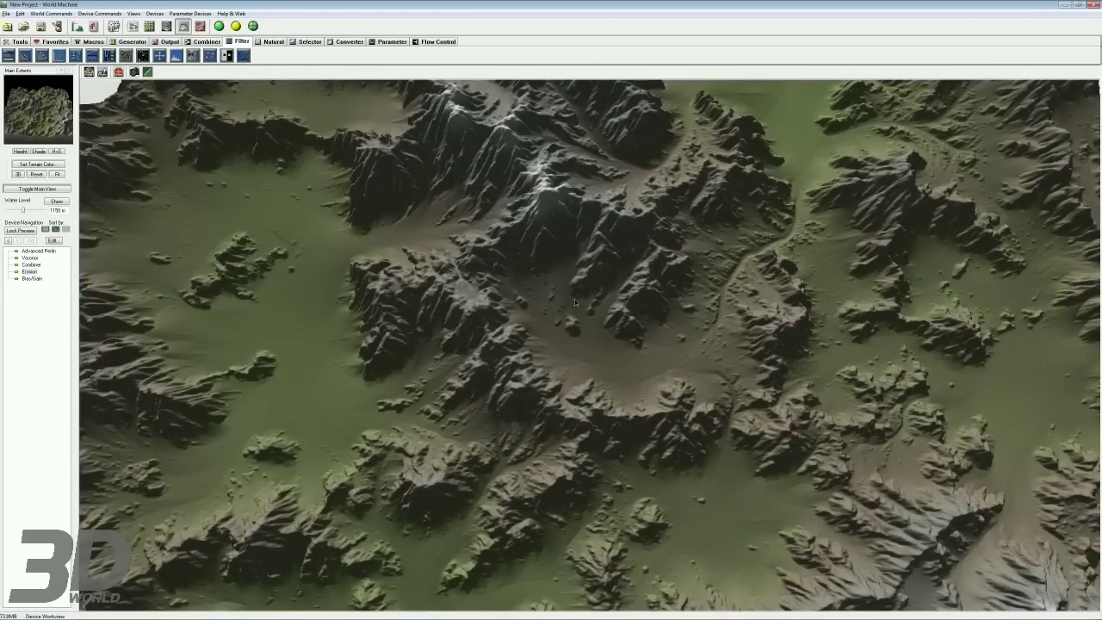
left_click_drag(574, 298, 441, 233)
left_click_drag(620, 250, 515, 356)
scroll(514, 356, "down", 10)
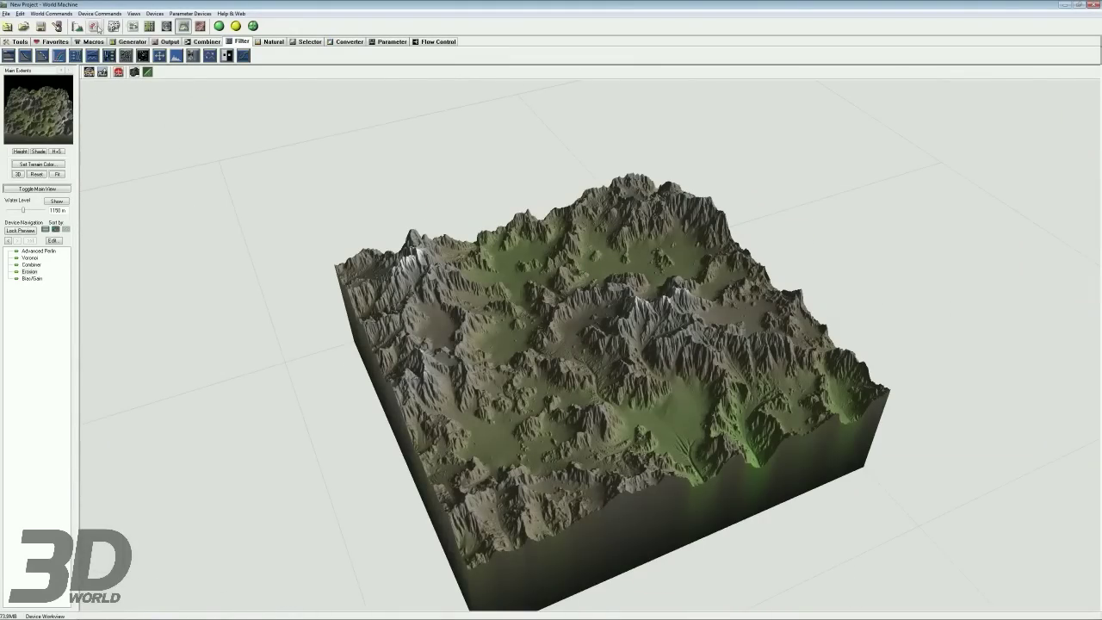
Step: Draw a group box around the whole existing device network in the Device Workview
left_click(133, 26)
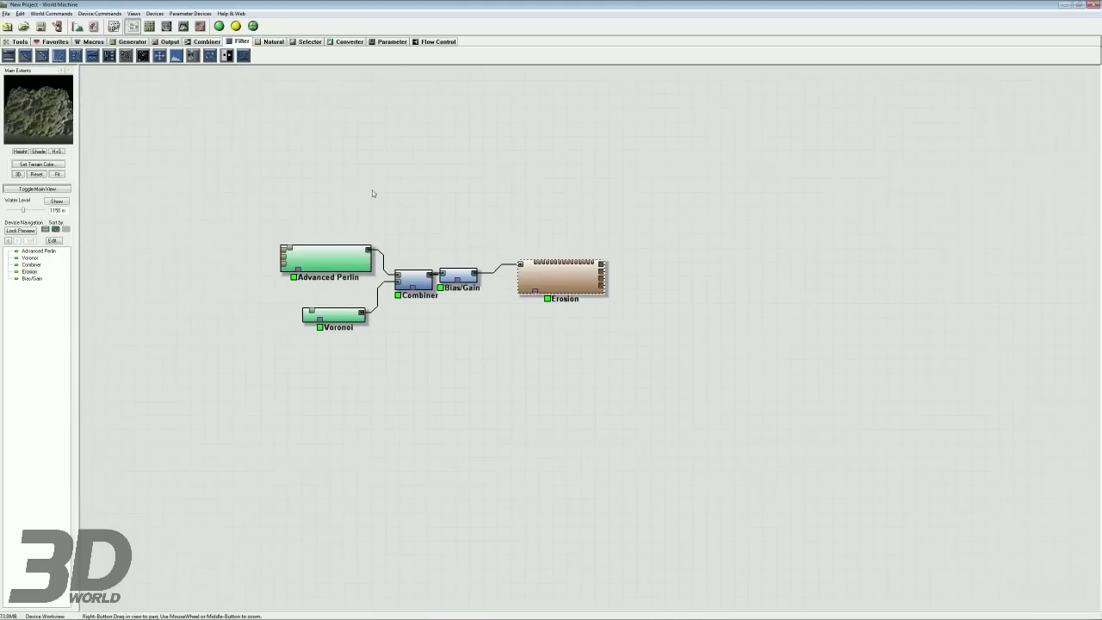
left_click(15, 41)
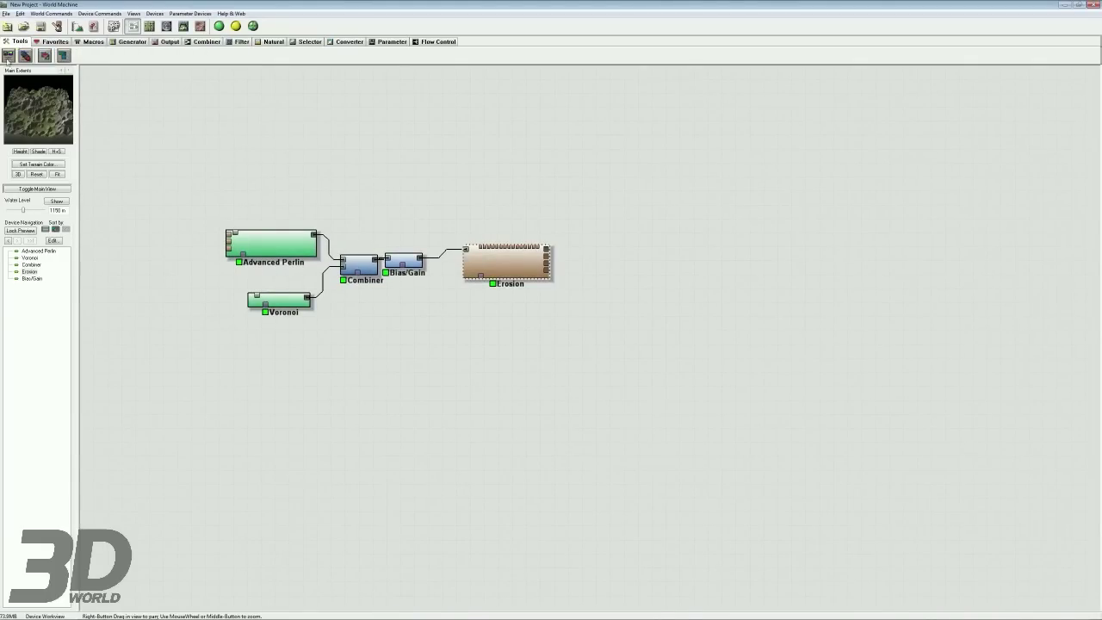
left_click(63, 55)
left_click_drag(191, 205, 598, 332)
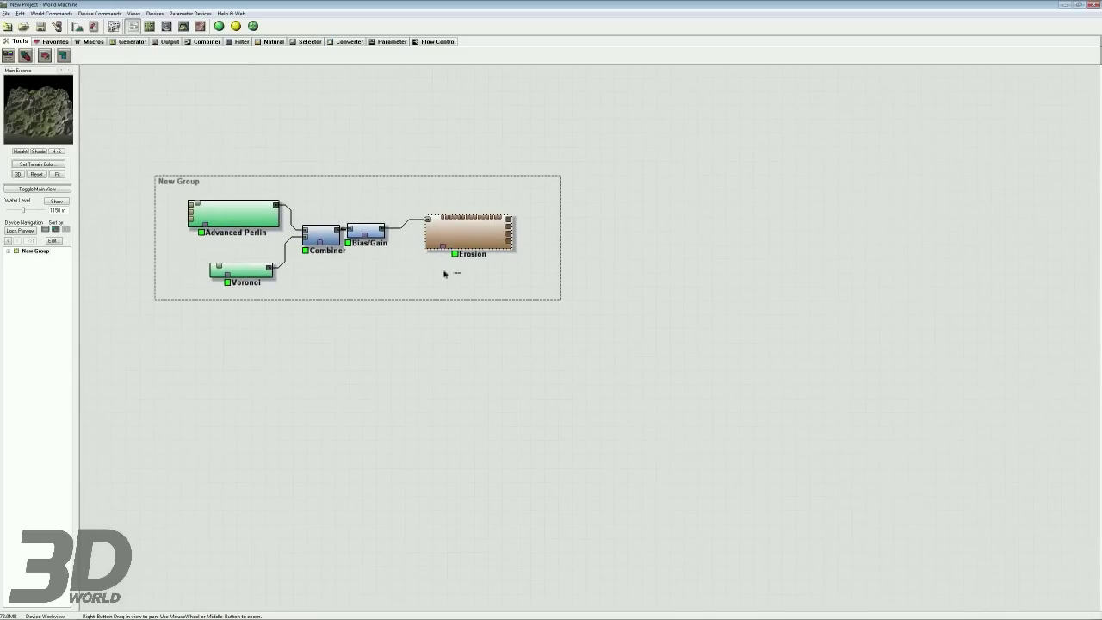
left_click_drag(520, 290, 483, 249)
scroll(540, 338, "down", 2)
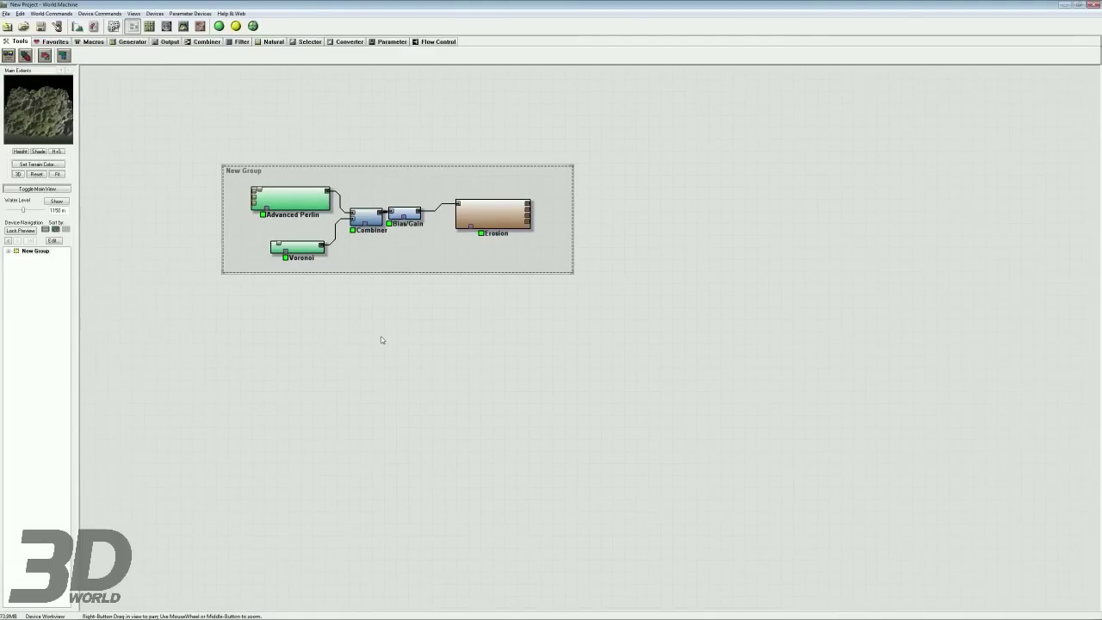
Step: Add a second Advanced Perlin generator below the grouped devices
left_click(129, 42)
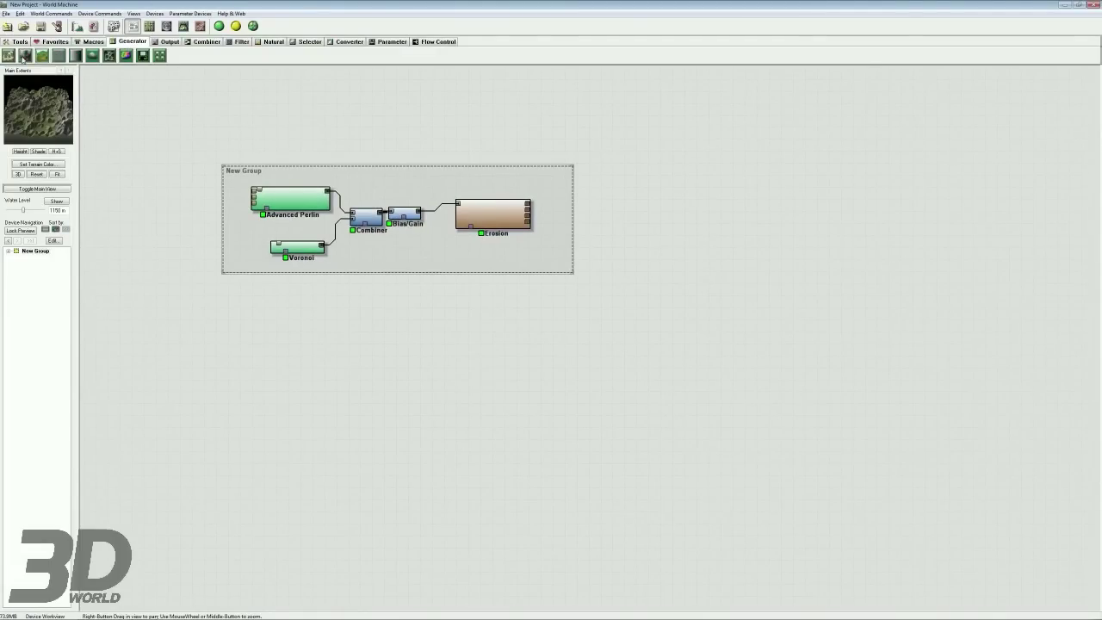
left_click(42, 55)
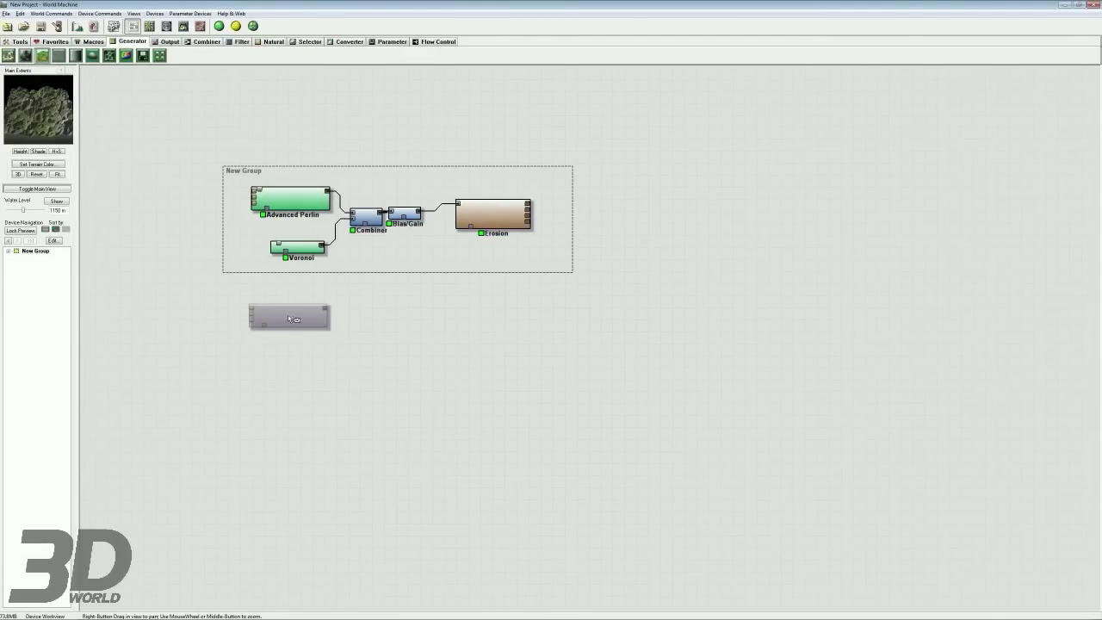
left_click(302, 320)
left_click(303, 323)
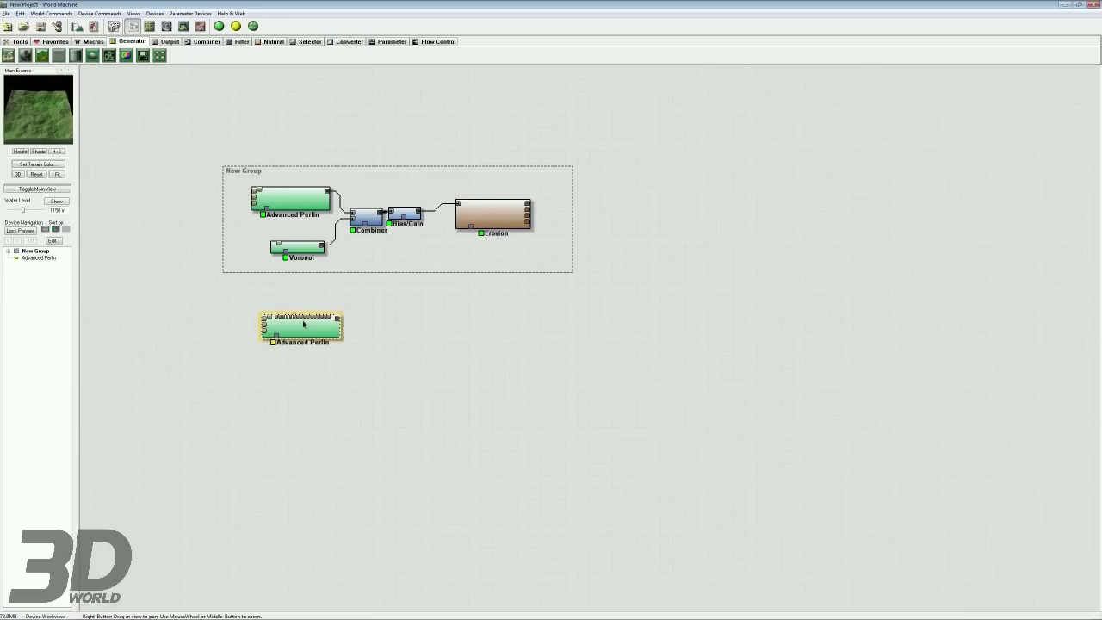
Step: Duplicate the Erosion device, place the copy beside the new Advanced Perlin and connect it to the generator's output
left_click(492, 223)
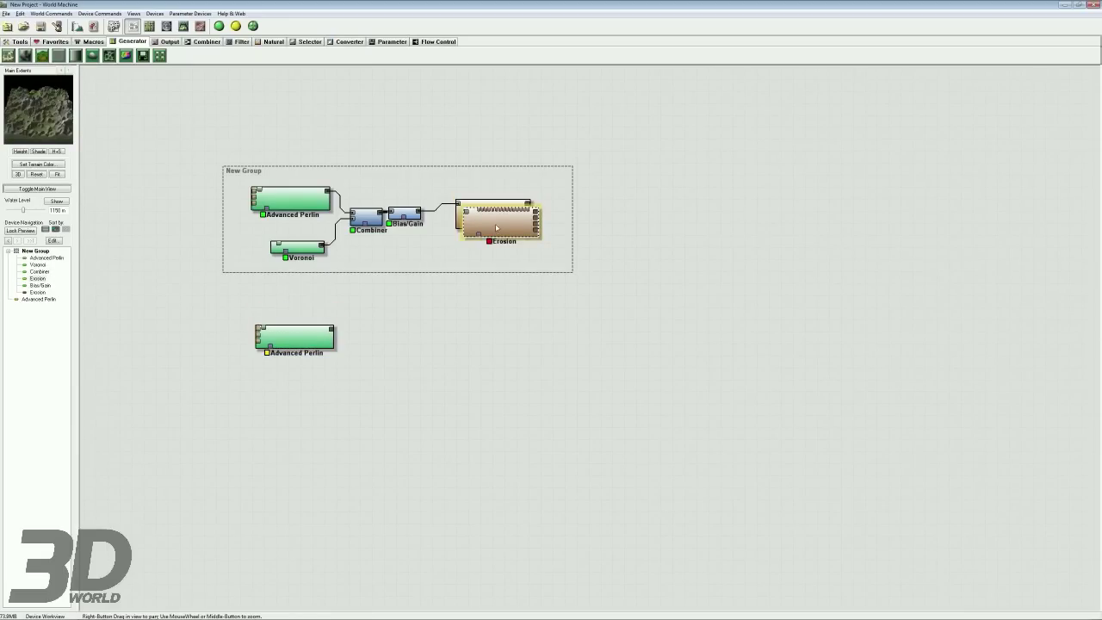
key("ctrl+c")
key("ctrl+v")
left_click_drag(455, 263, 331, 329)
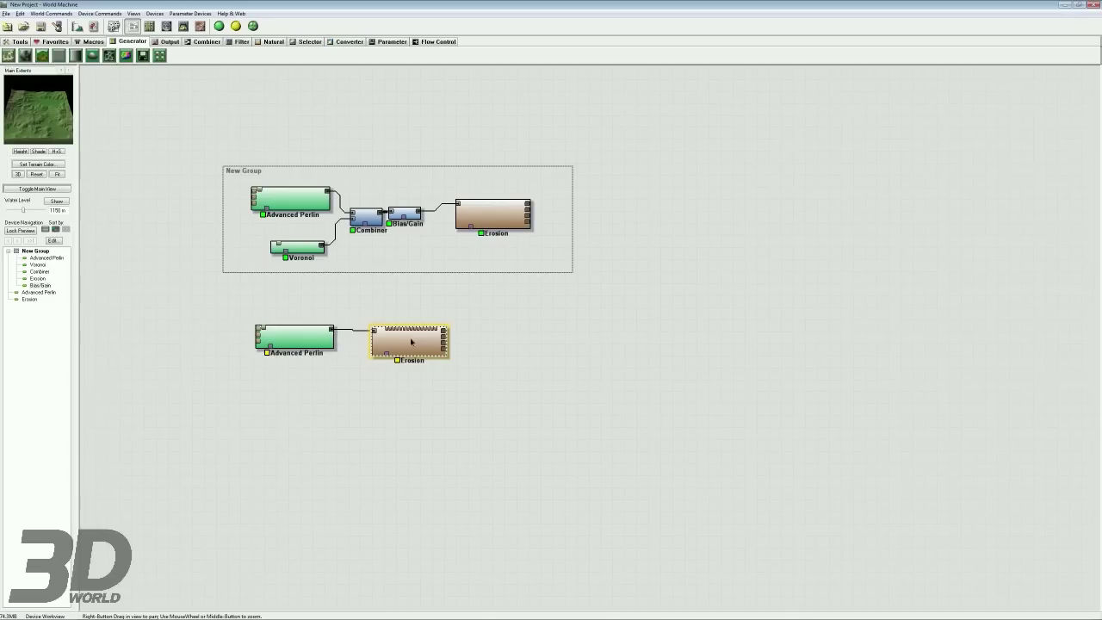
left_click_drag(411, 341, 408, 339)
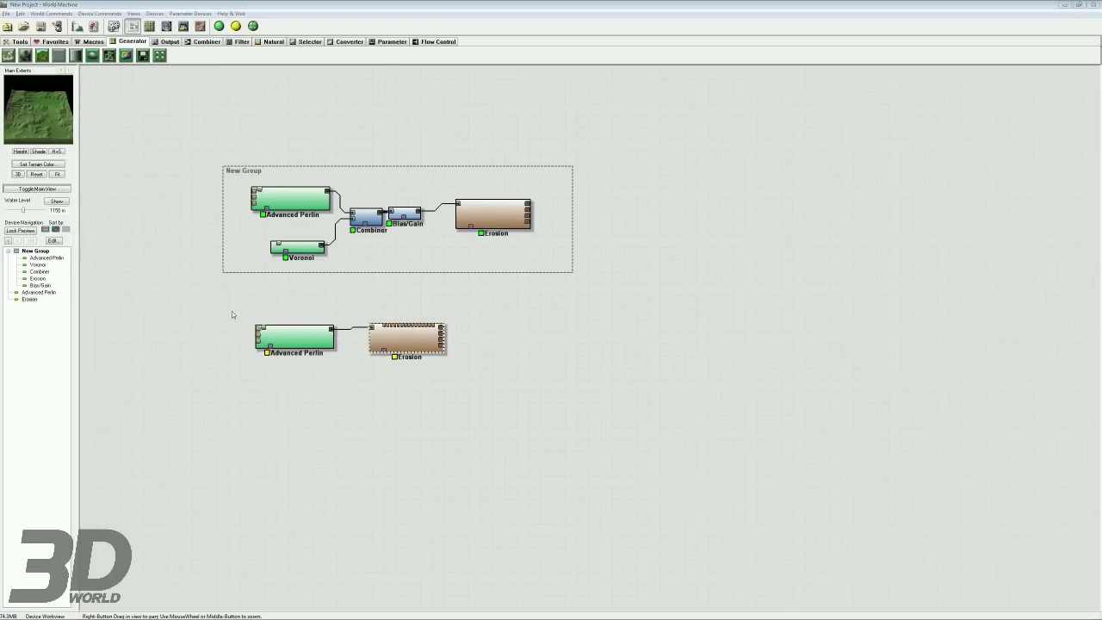
left_click_drag(308, 342, 302, 344)
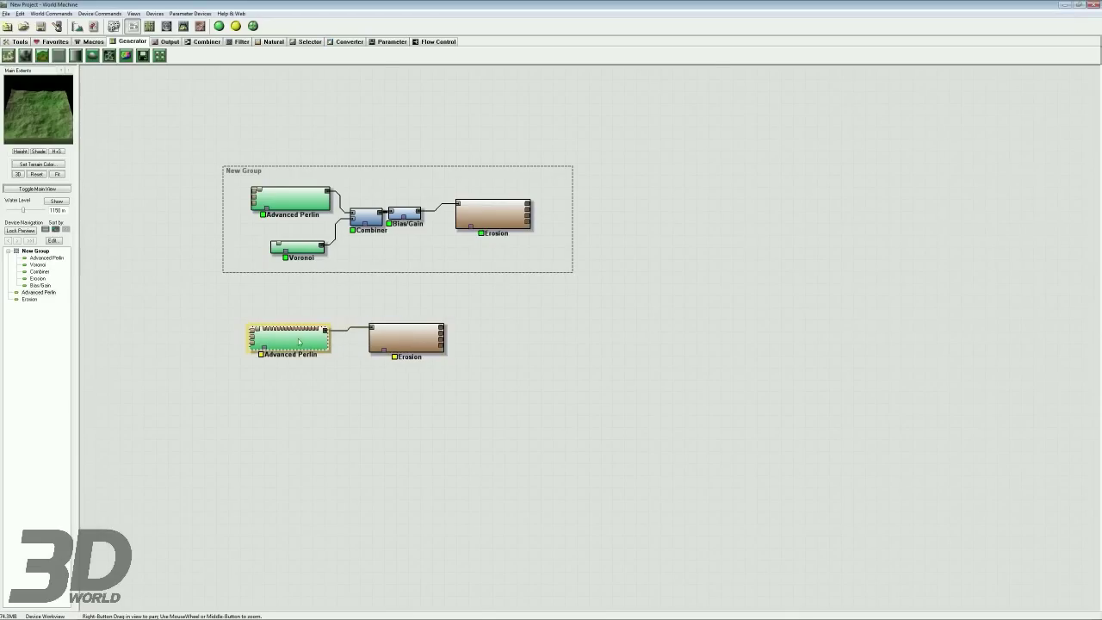
Step: In the copied Erosion device, raise the erosive power and set rock hardness to about 0.78, sediment carry to about 0.51 and channel depth to 0.036
double_click(427, 341)
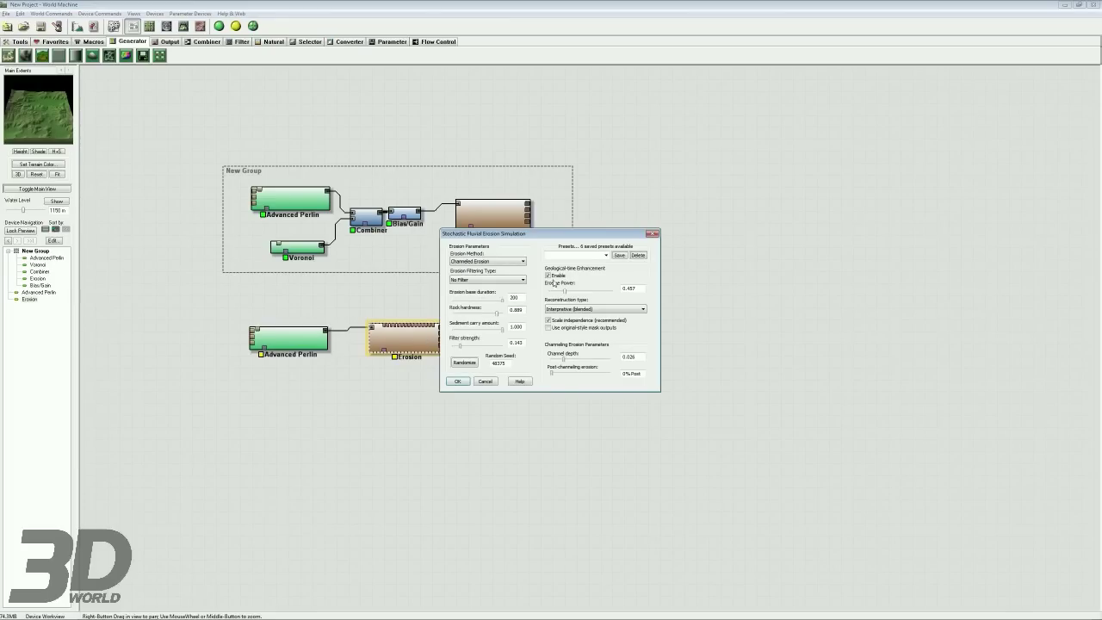
left_click_drag(566, 293, 598, 294)
left_click_drag(498, 317, 480, 330)
mouse_move(564, 359)
left_mouse_down()
mouse_move(586, 363)
mouse_move(551, 359)
left_mouse_up()
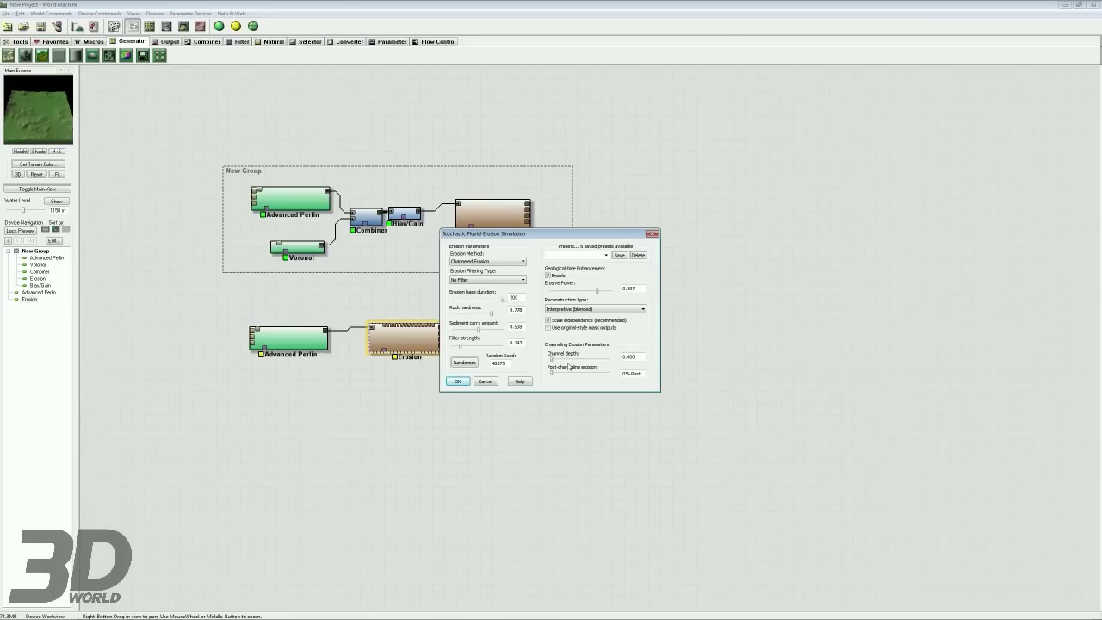
left_click_drag(552, 361, 568, 361)
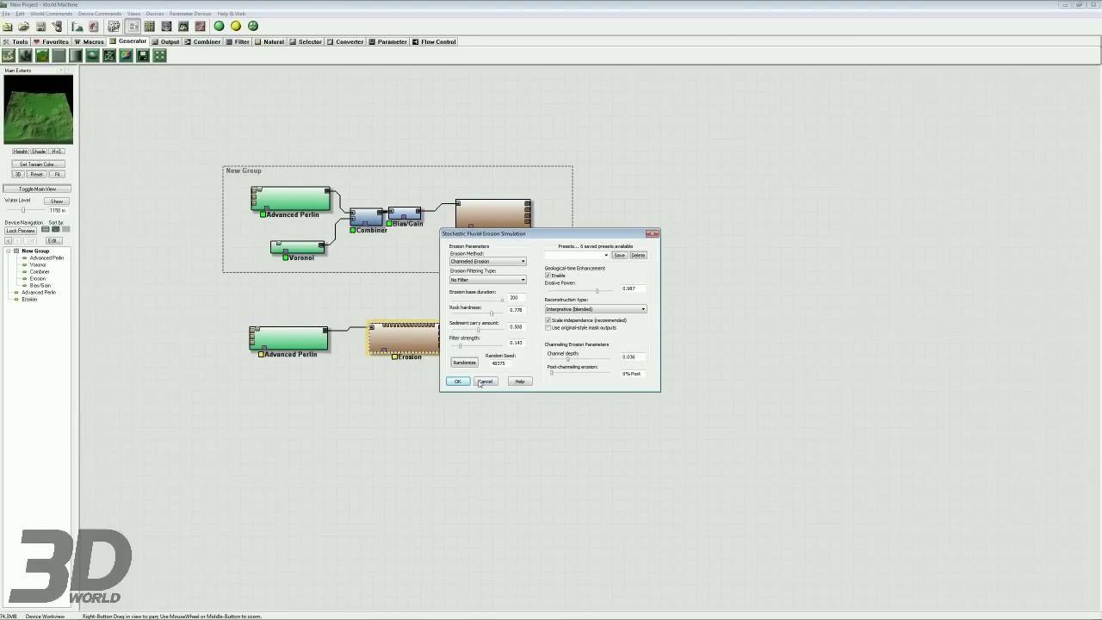
left_click(458, 381)
Step: Reduce the new Advanced Perlin generator's feature scale to 545 m and accept the settings
left_click(288, 339)
double_click(307, 344)
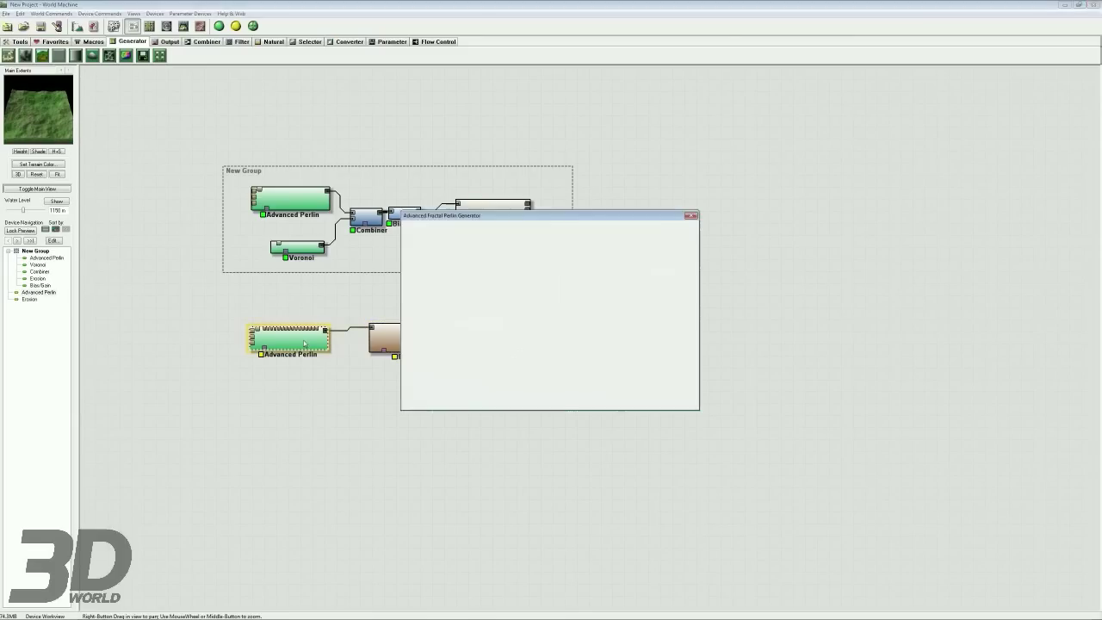
left_click_drag(488, 245, 462, 246)
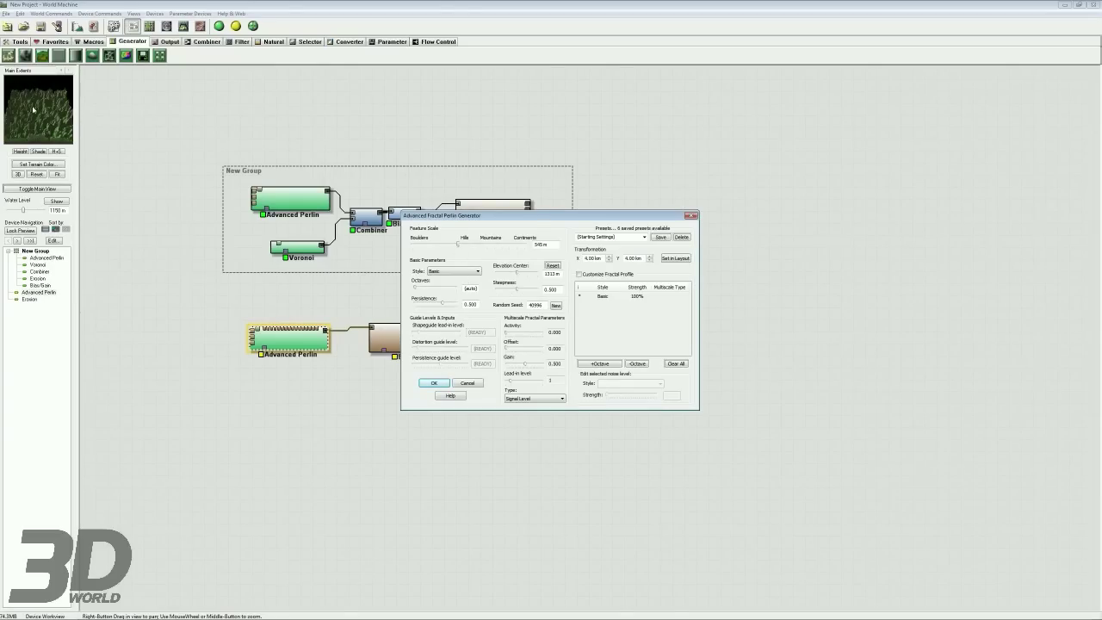
left_click(436, 383)
Step: Preview the copied Erosion device's output in the 3D view
left_click(408, 340)
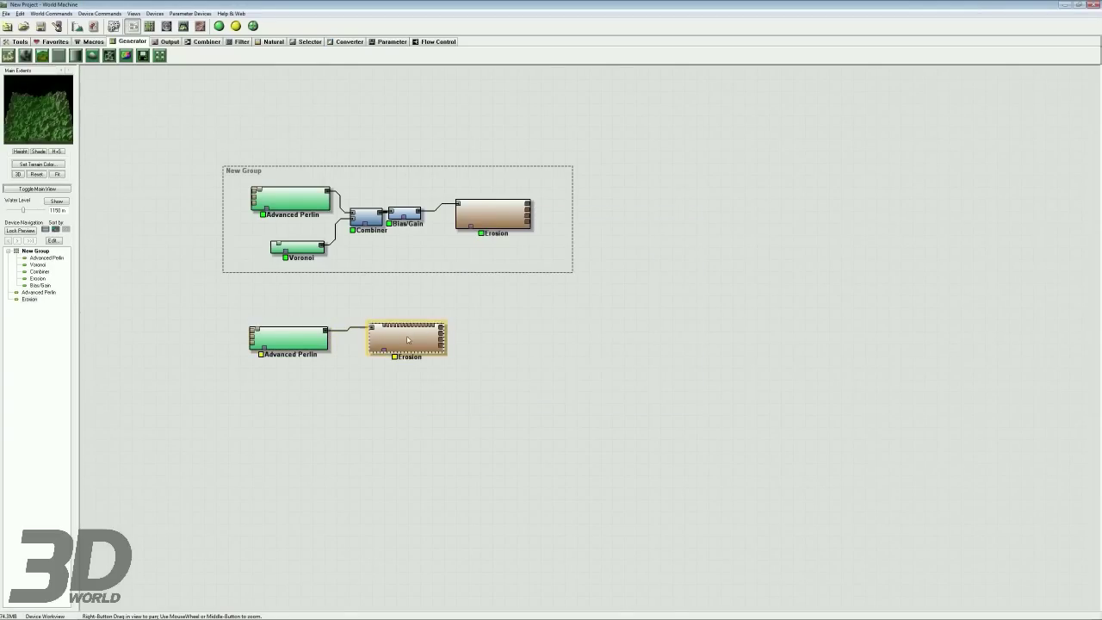
right_click(435, 335)
left_click(440, 352)
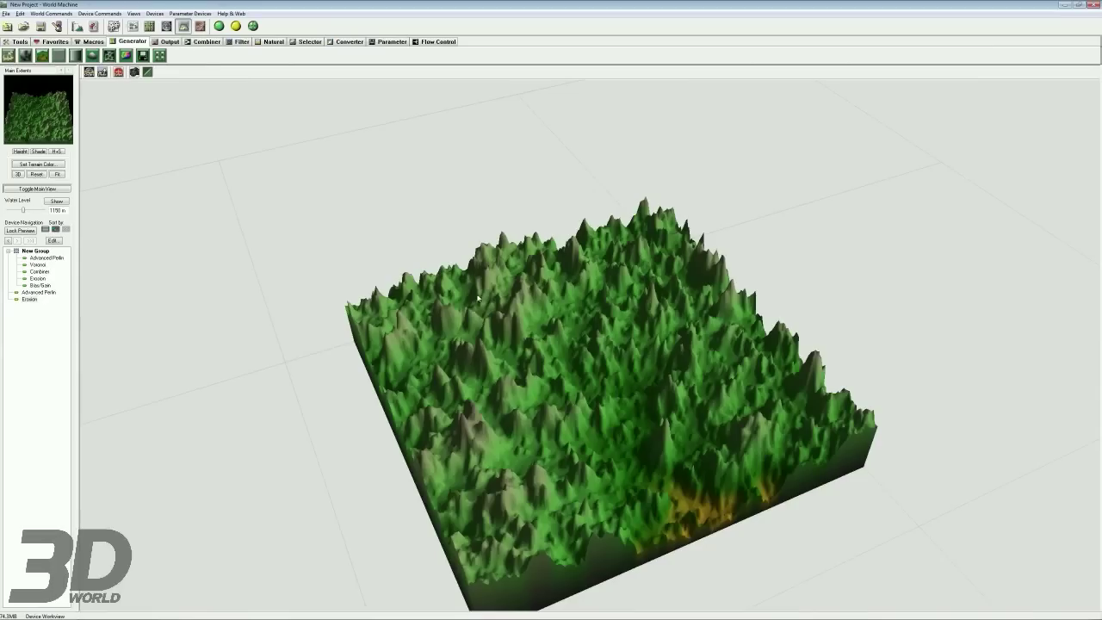
Step: In the copied Erosion device, set erosive power to about 0.998, rock hardness to about 0.048 and channel depth to 0.046
left_click(31, 299)
double_click(31, 299)
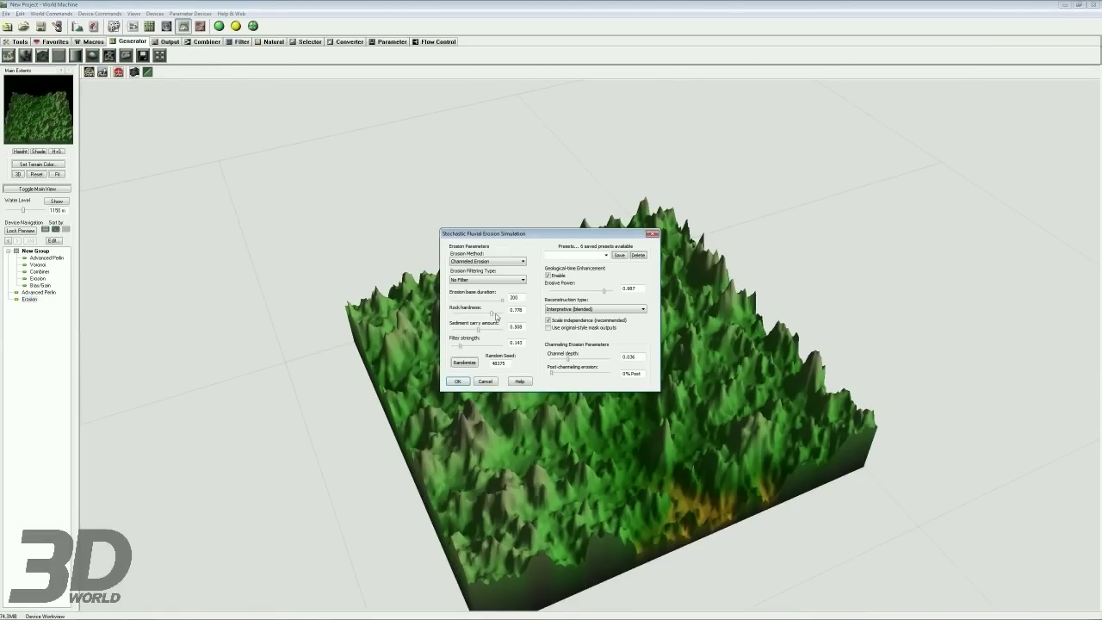
left_click_drag(605, 291, 609, 291)
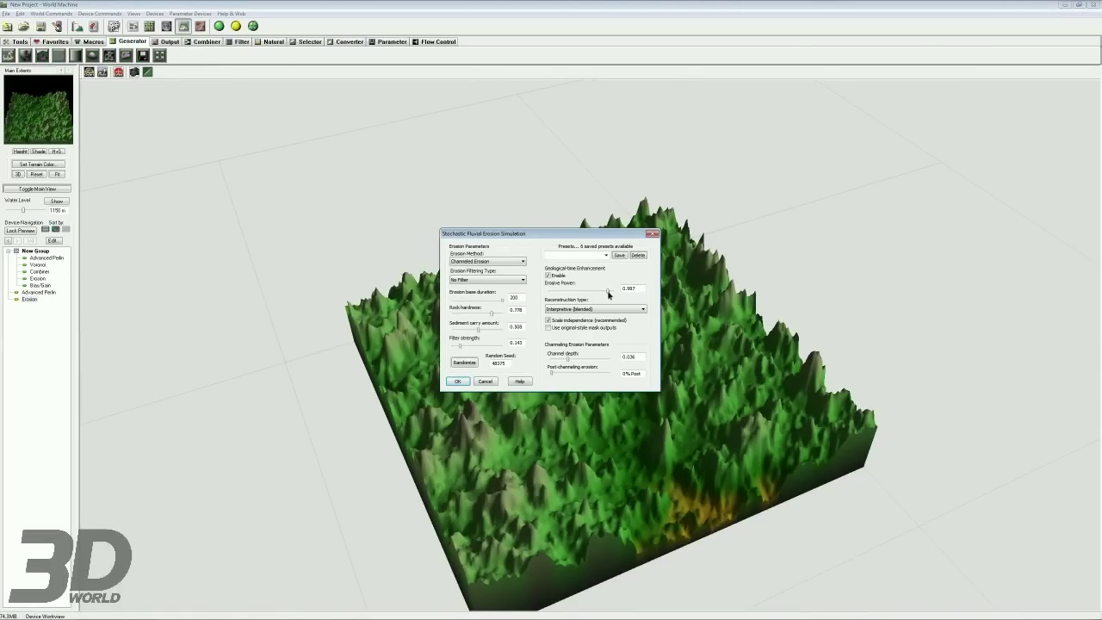
left_click_drag(492, 315, 454, 313)
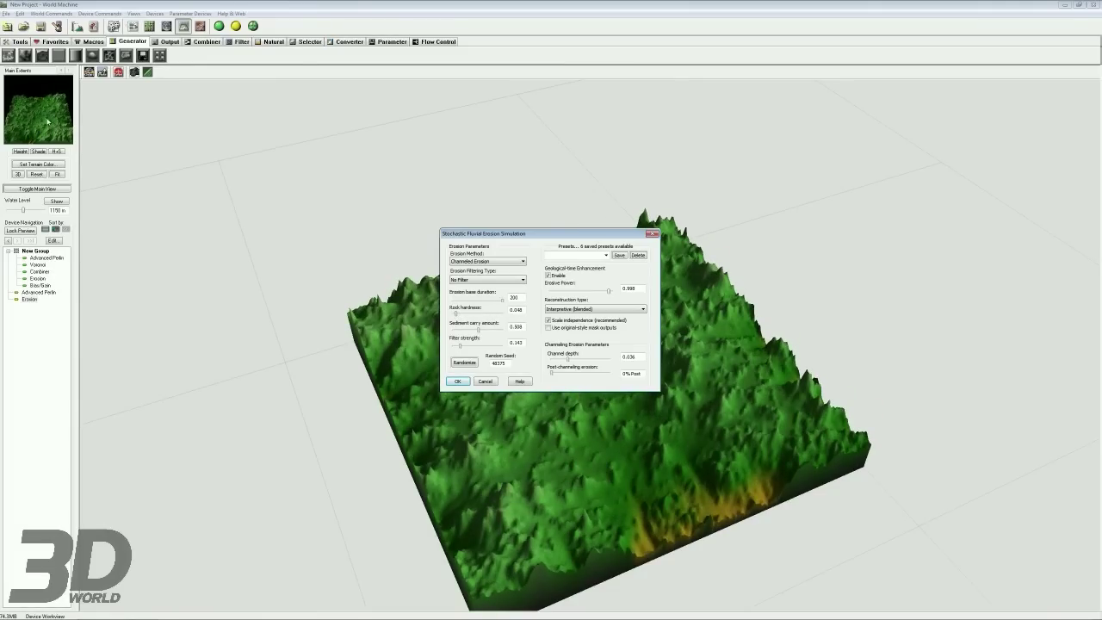
mouse_move(567, 361)
left_mouse_down()
mouse_move(589, 362)
mouse_move(572, 363)
left_mouse_up()
Step: Switch the copied Erosion device's method to Standard Erosion, raise the sediment carry amount to about 0.86 and accept the settings
left_click(482, 260)
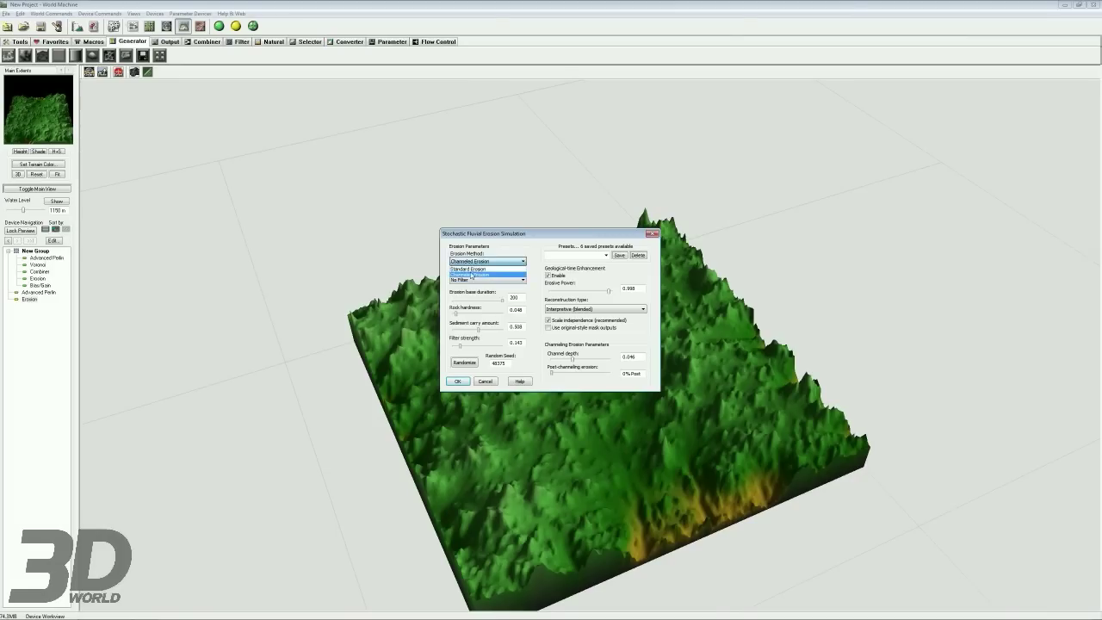
left_click(477, 268)
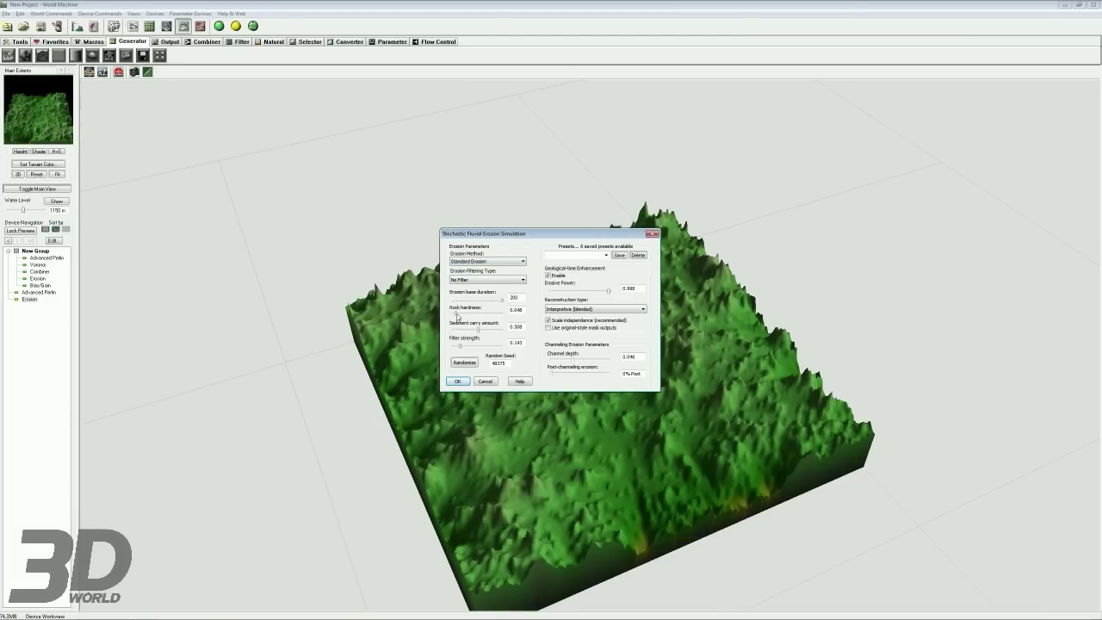
left_click_drag(480, 332, 491, 333)
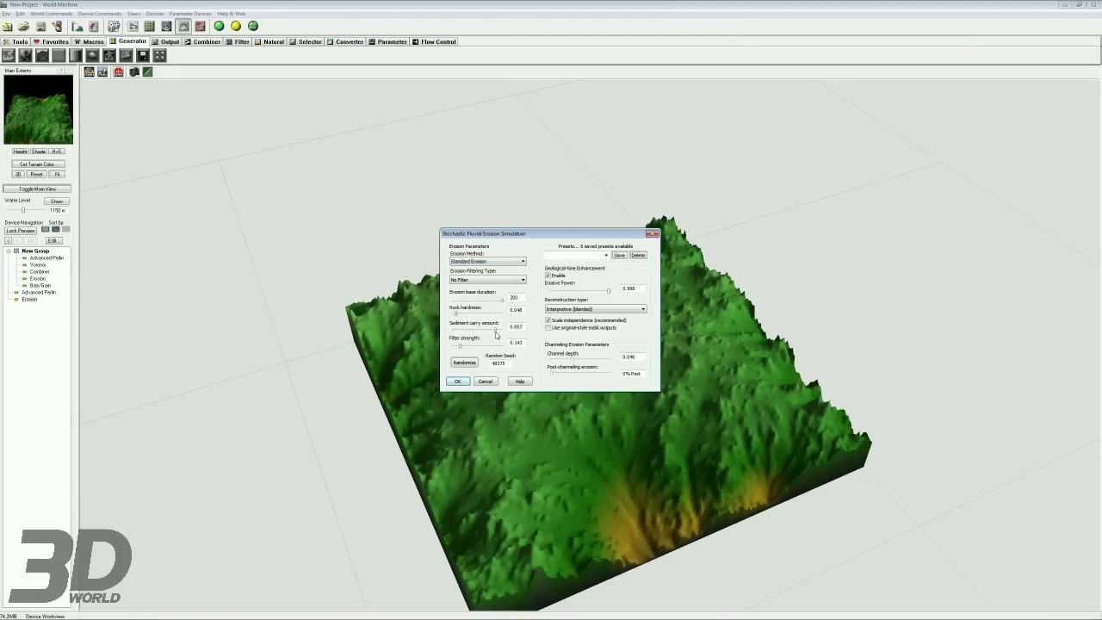
left_click(457, 380)
Step: Build the world and inspect the heavily eroded terrain in the 3D view
left_click(235, 25)
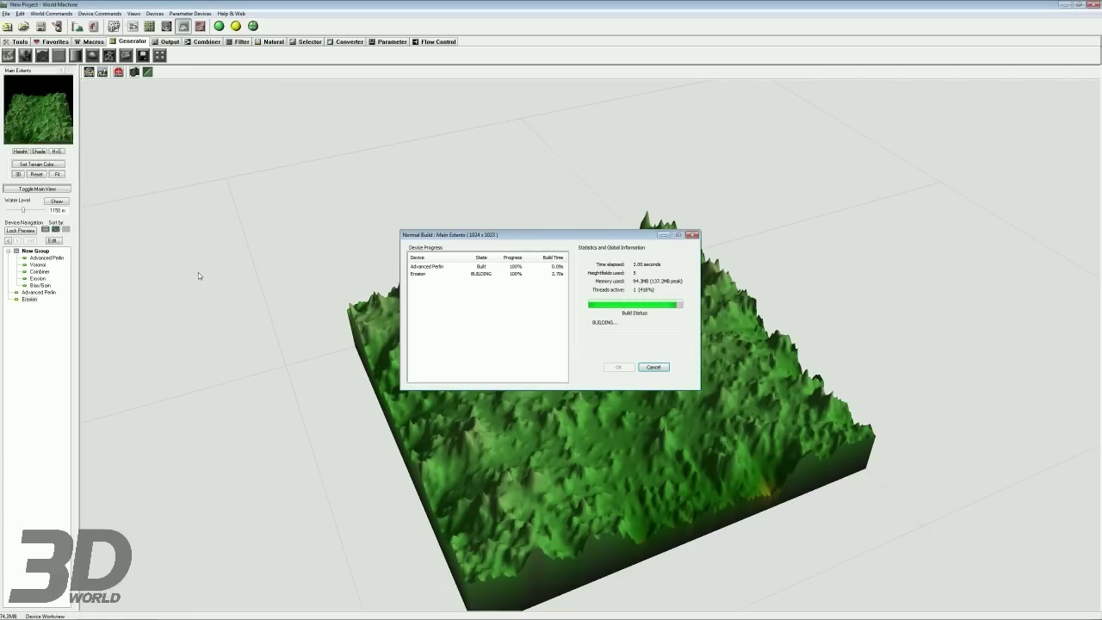
right_click_drag(536, 310, 547, 343)
left_click_drag(547, 342, 657, 430)
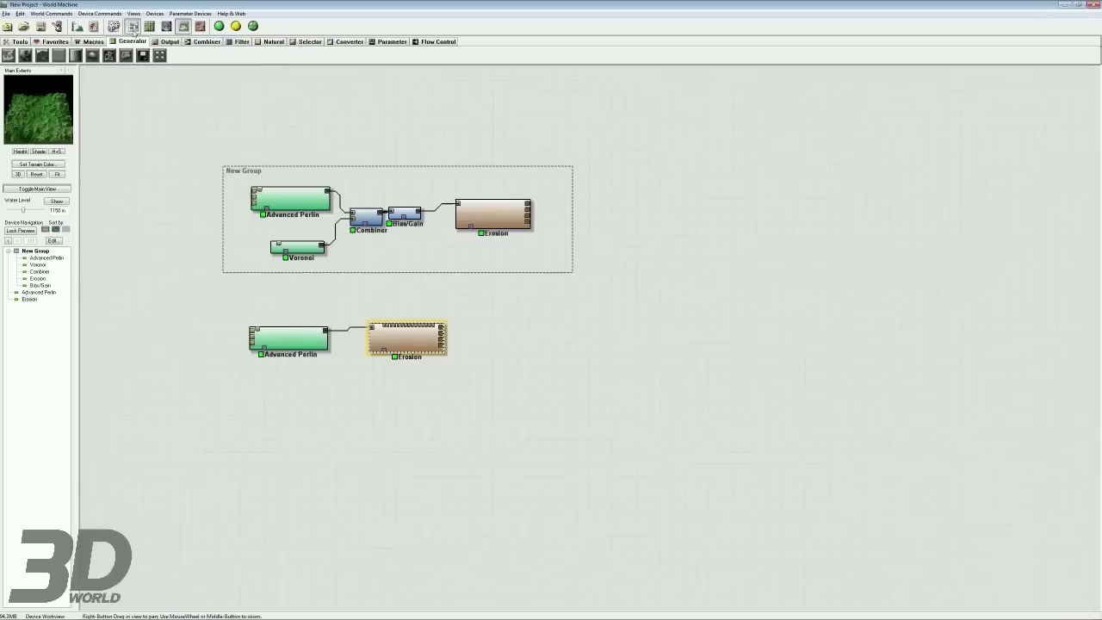
Step: Change the second chain's Advanced Perlin generator to Billowy style, set its elevation center to 902 m and lower its steepness
left_click(132, 26)
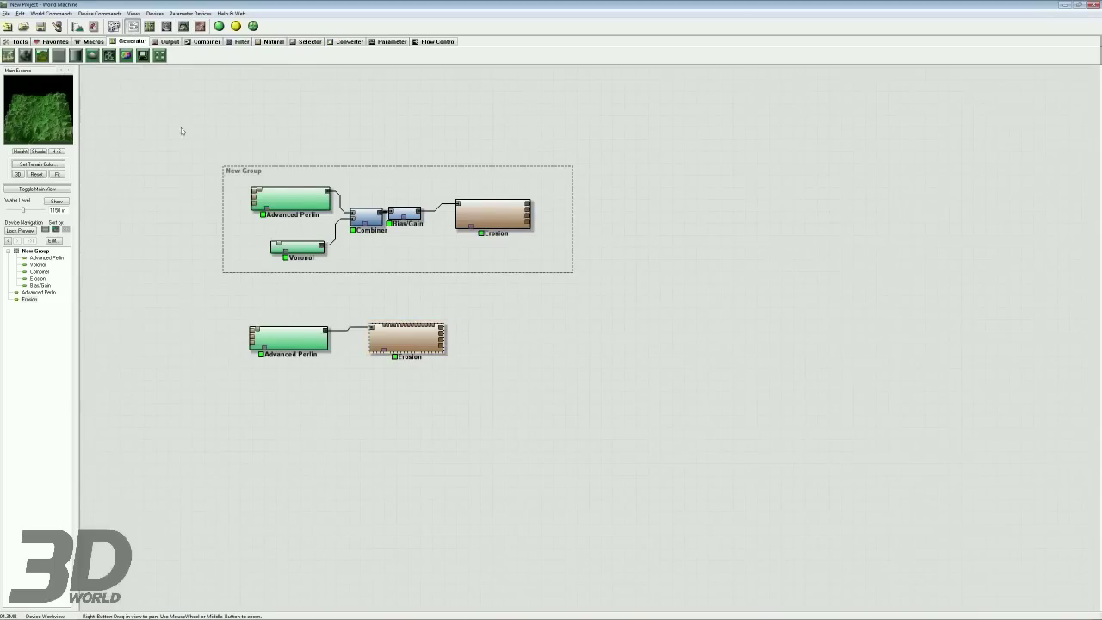
double_click(326, 325)
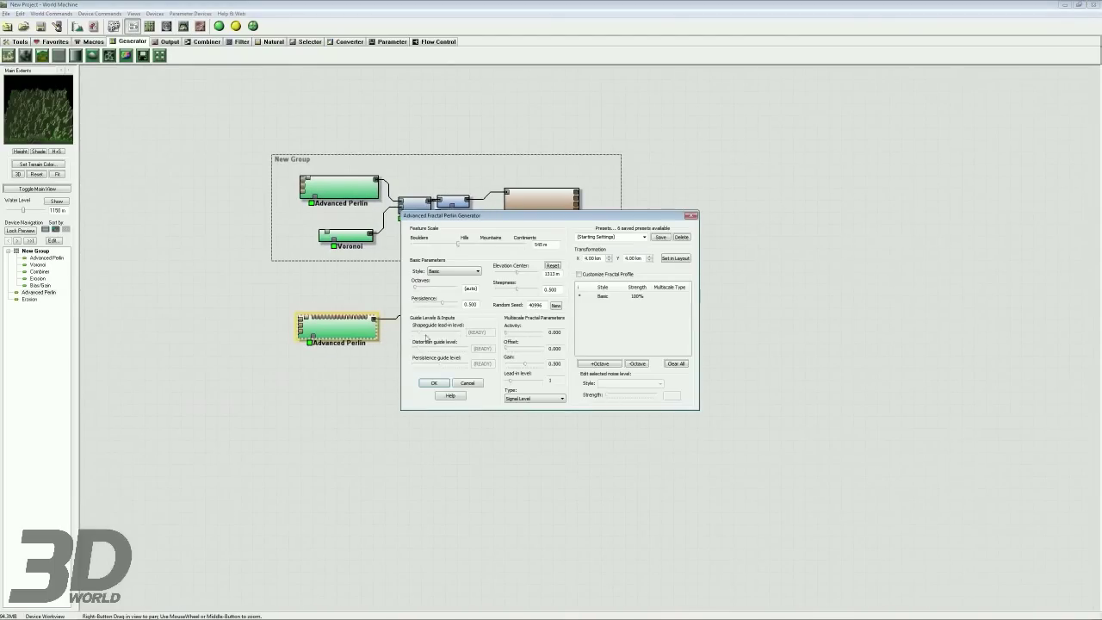
left_click(453, 271)
left_click(448, 301)
left_click(453, 273)
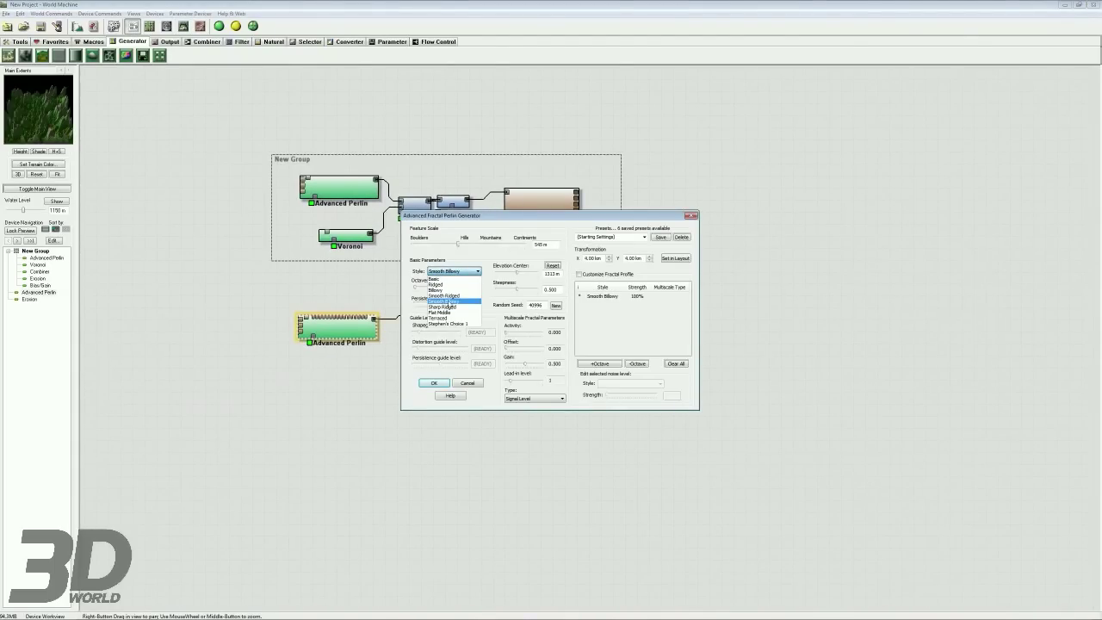
left_click(436, 290)
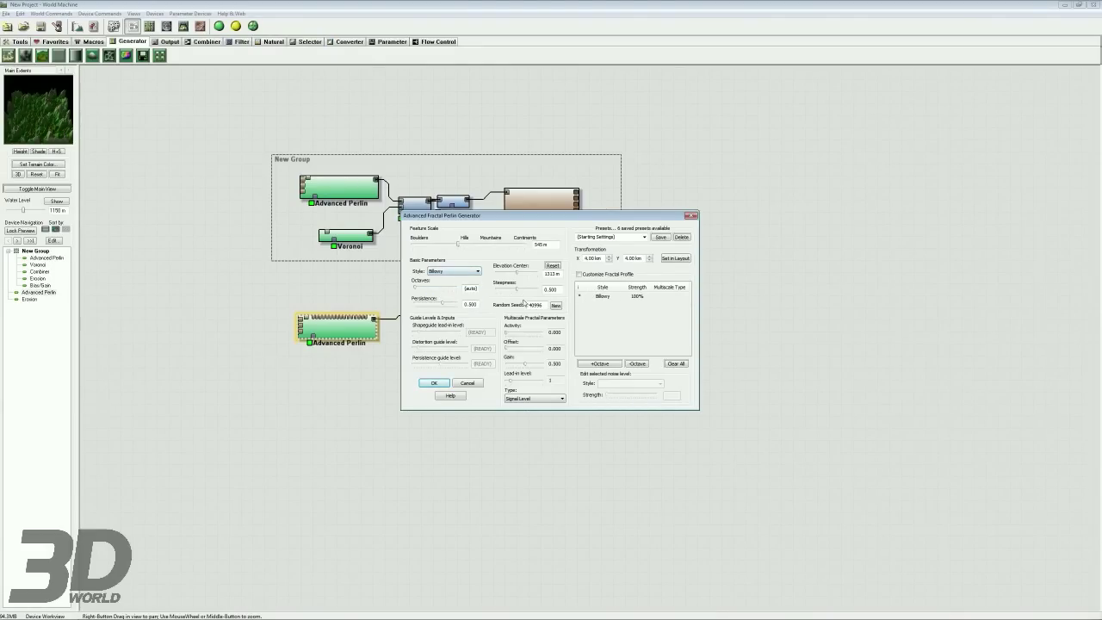
left_click_drag(517, 275, 510, 275)
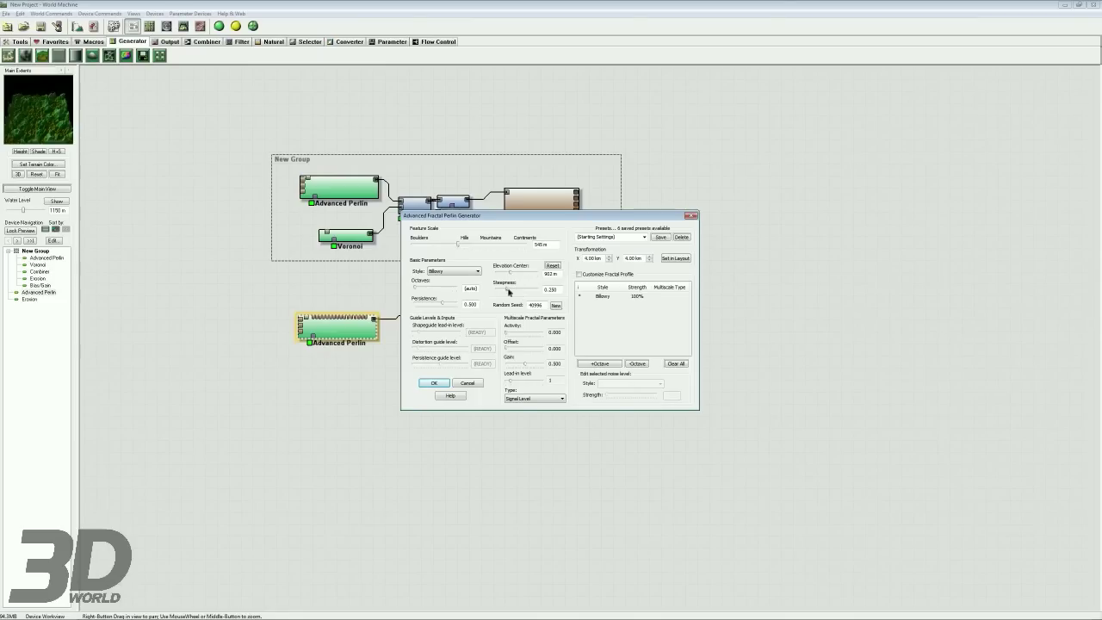
left_click(443, 383)
Step: Preview the second chain's Erosion output in the 3D view and build the world to examine the billowy terrain
right_click(453, 322)
left_click(469, 328)
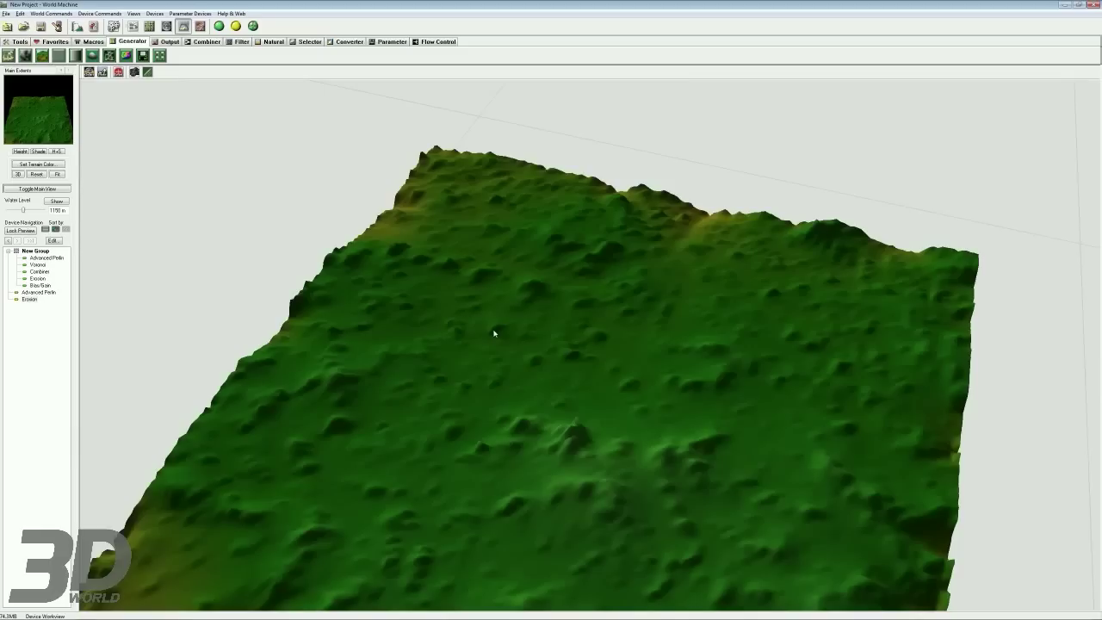
left_click(236, 26)
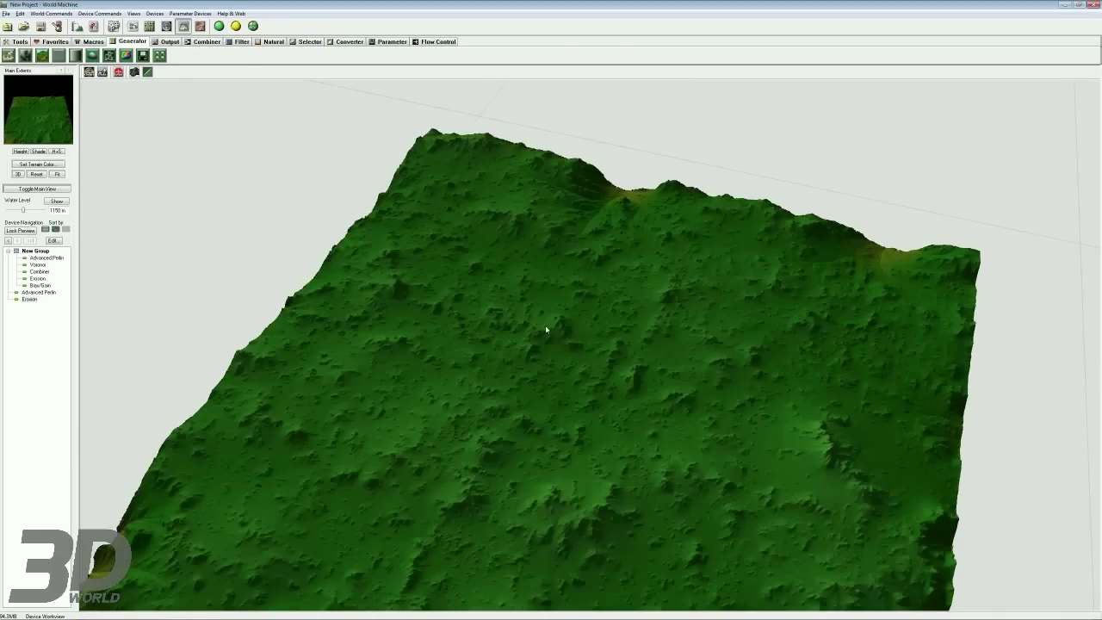
scroll(580, 335, "up", 4)
scroll(584, 349, "down", 6)
left_click_drag(583, 348, 654, 448)
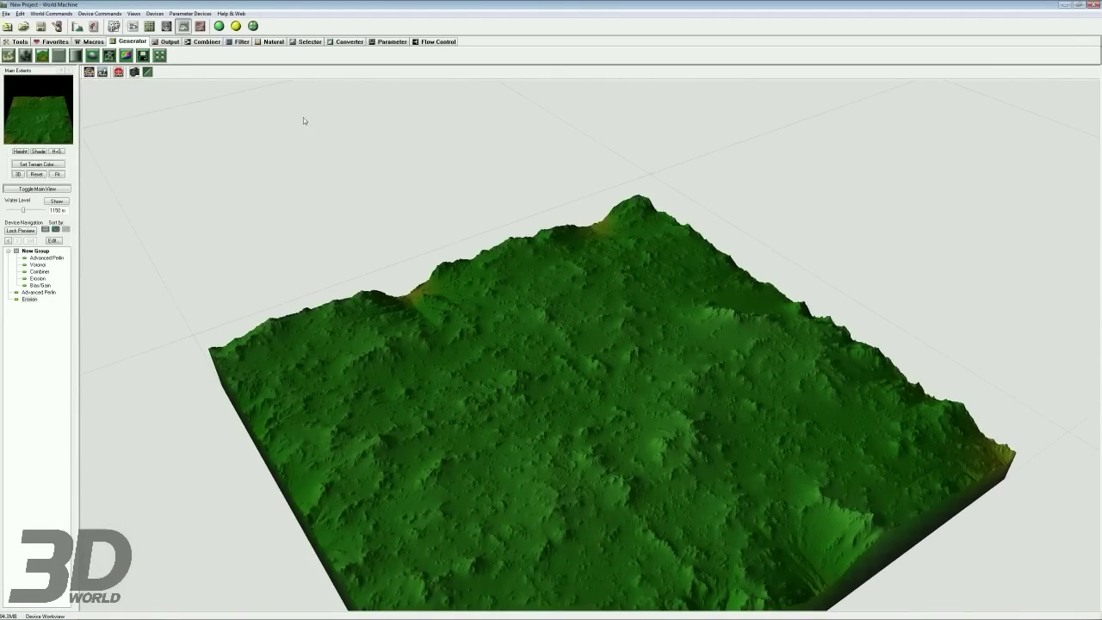
Step: Add an Inverter filter beside the second chain's Erosion device and connect it to the primary output
left_click(132, 26)
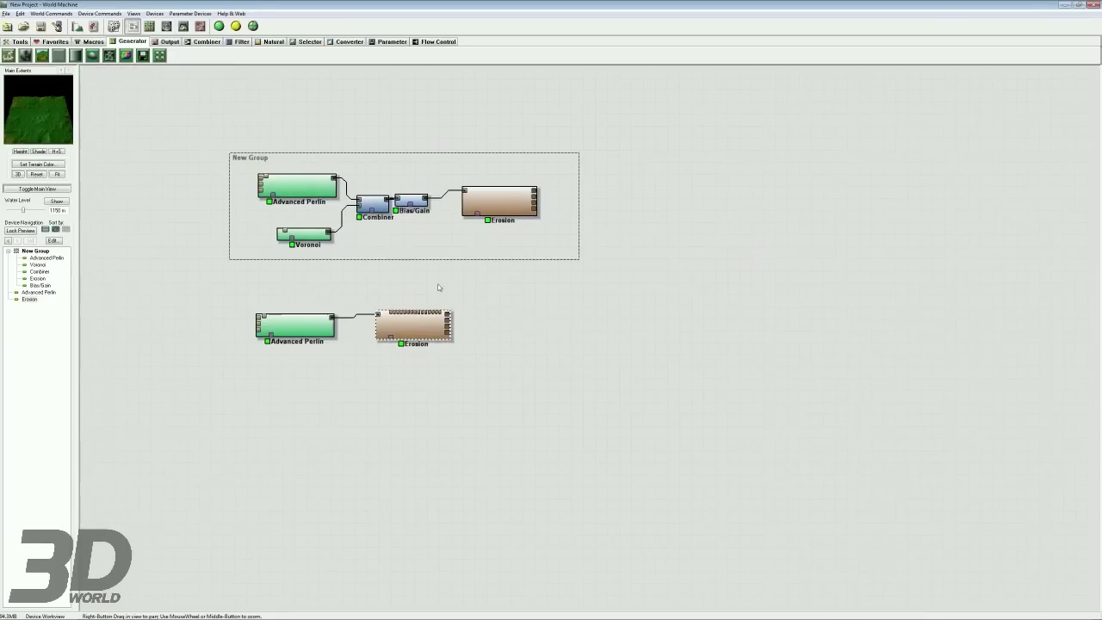
left_click(239, 41)
left_click(226, 55)
left_click(489, 320)
left_click_drag(475, 318, 448, 318)
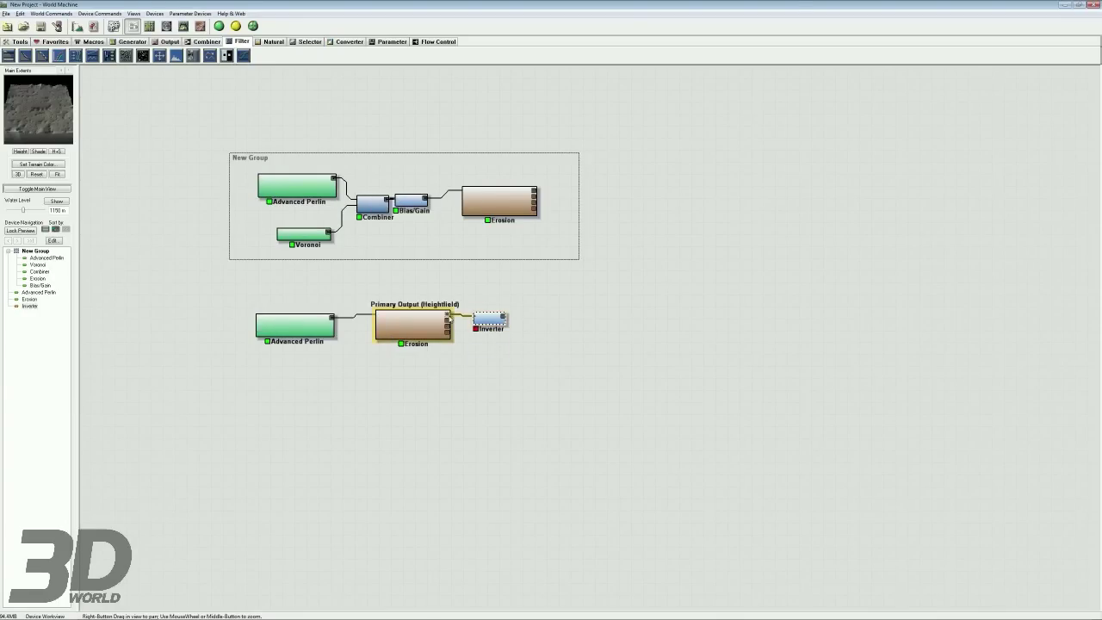
Step: Preview the Inverter output in the 3D view and build the world to examine the inverted terrain
right_click(508, 322)
left_click(516, 324)
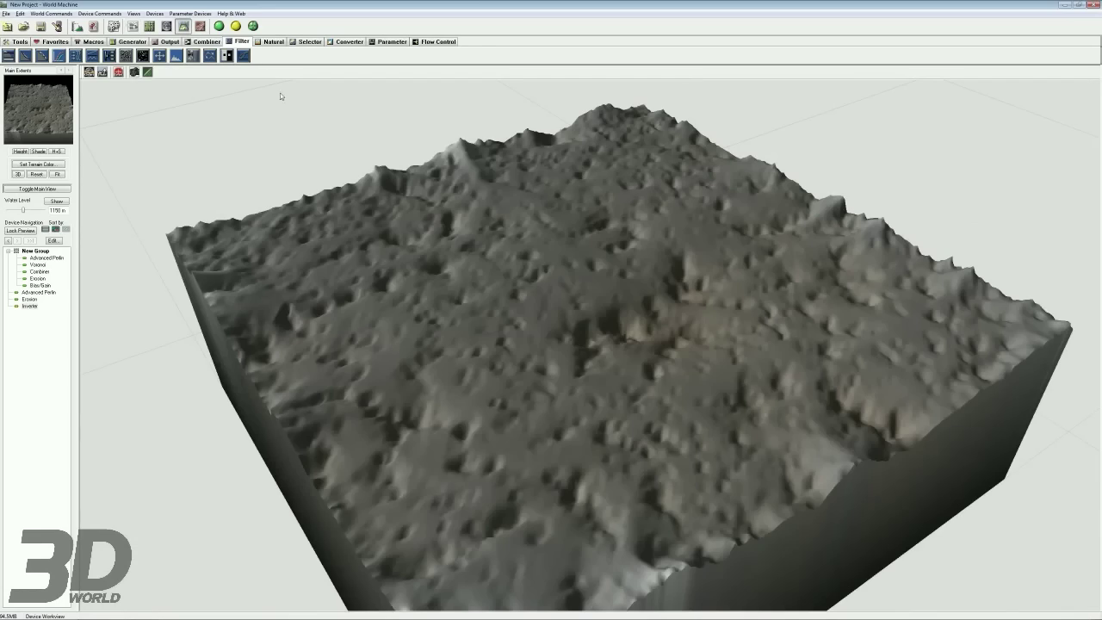
left_click(252, 26)
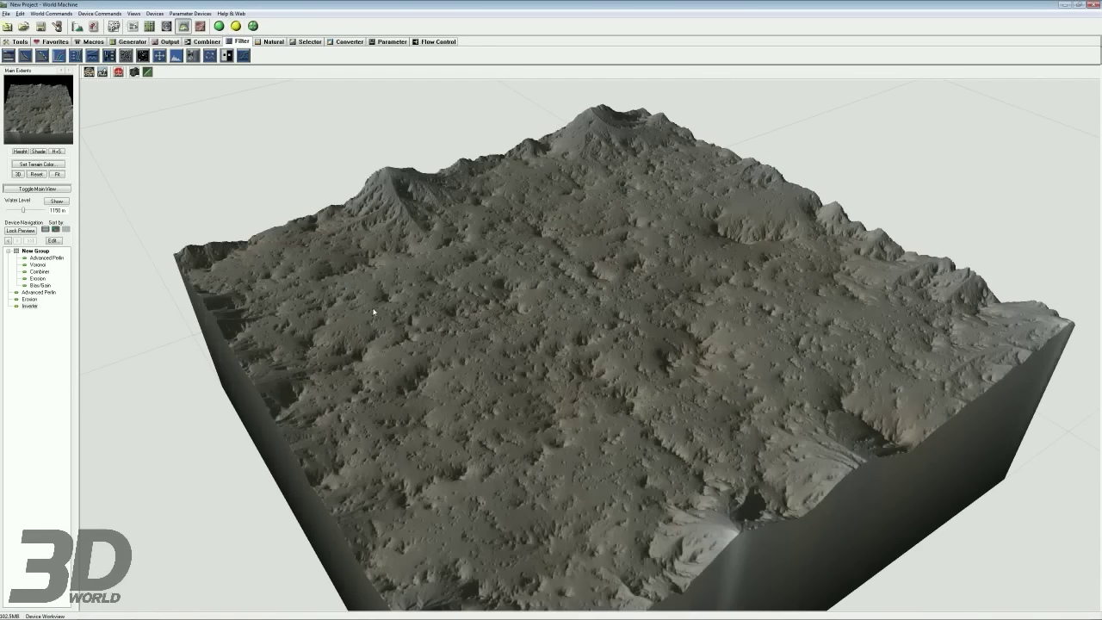
scroll(613, 370, "up", 5)
scroll(613, 369, "down", 3)
left_click_drag(614, 369, 675, 349)
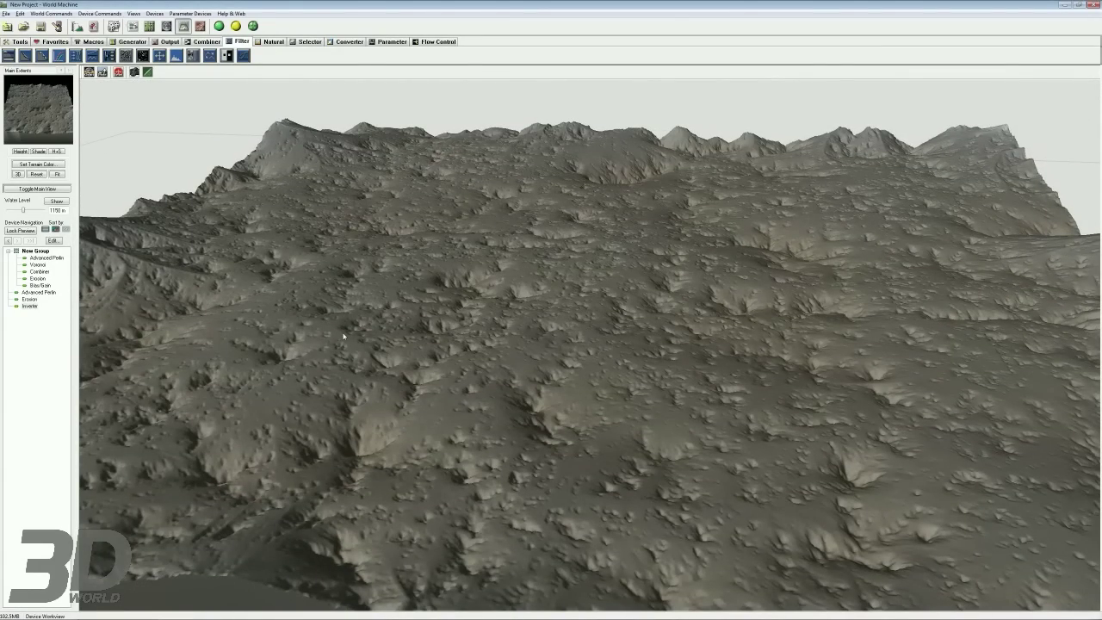
Step: In the device workview, select the Advanced Perlin, Erosion and Inverter chain and move it farther below the group
left_click(133, 26)
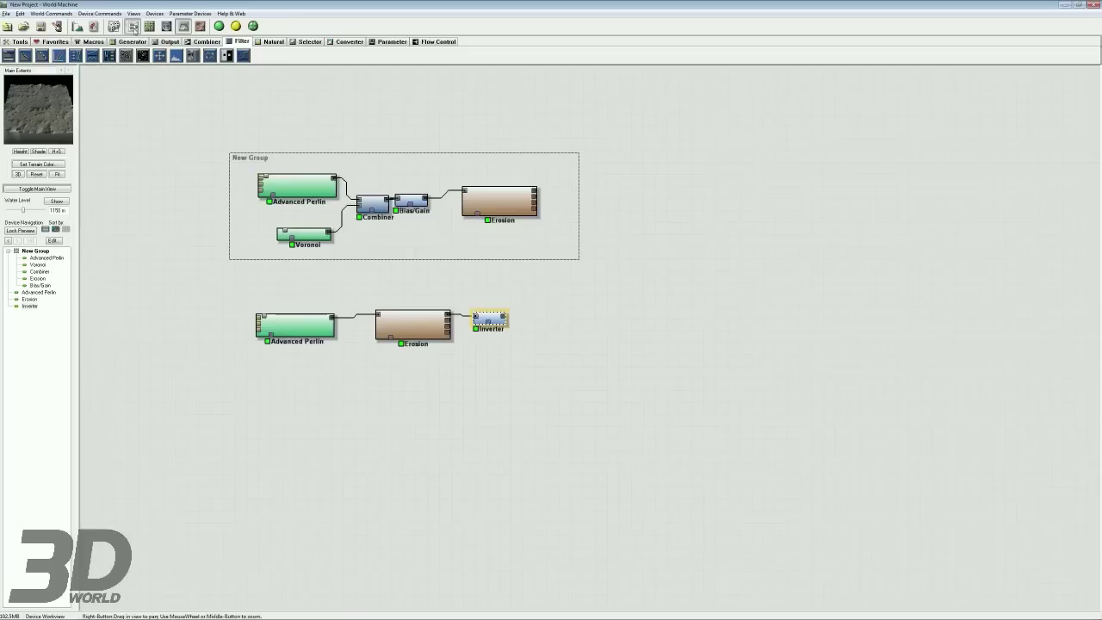
left_click_drag(235, 282, 495, 341)
right_click_drag(438, 335, 438, 272)
left_click_drag(409, 264, 354, 346)
right_click_drag(362, 306, 375, 279)
Step: Duplicate the second chain's Advanced Perlin generator and place the copy above the Erosion device
left_click(241, 315)
key("ctrl+c")
key("ctrl+v")
left_click_drag(258, 309, 395, 250)
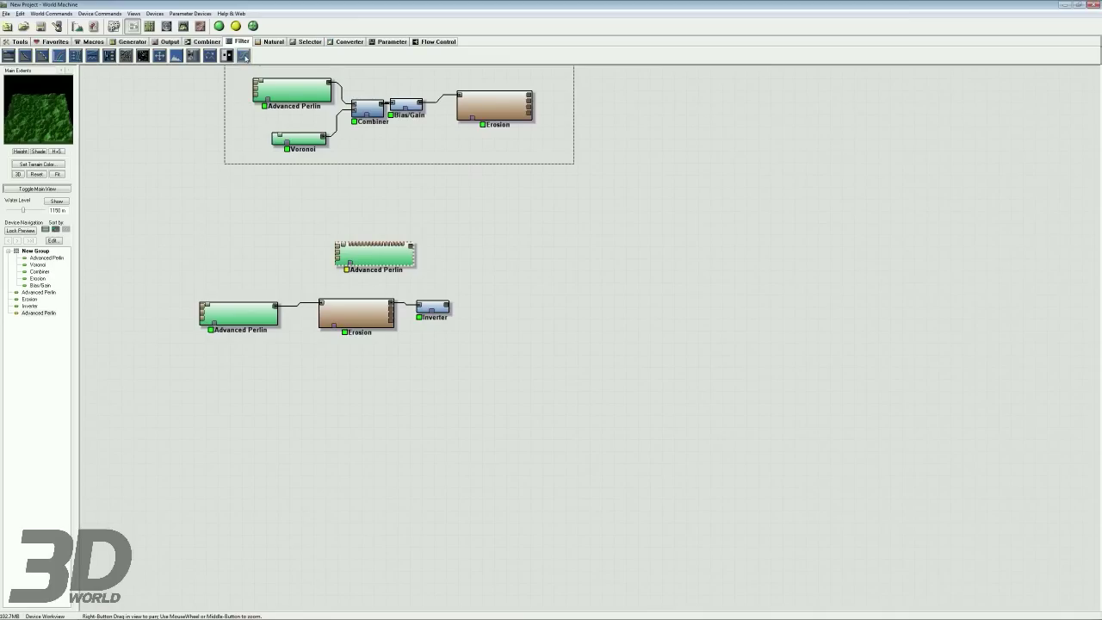
Step: Add a Blur filter, connect it to the Inverter output and give it a Uniform (fastest) blur with radius 4
left_click(193, 55)
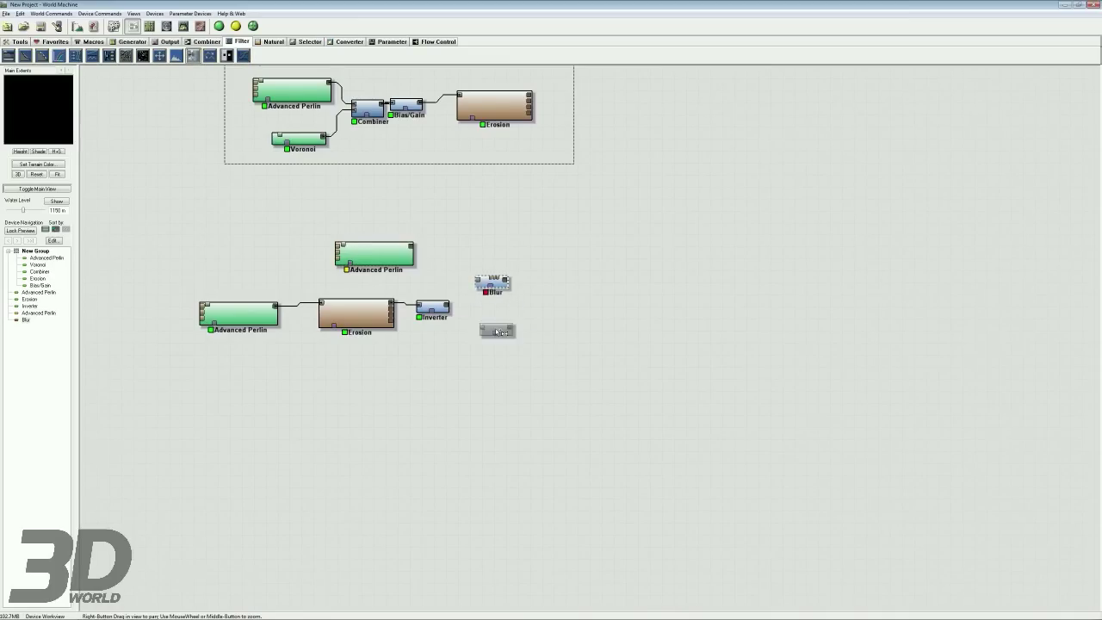
left_click_drag(477, 280, 445, 305)
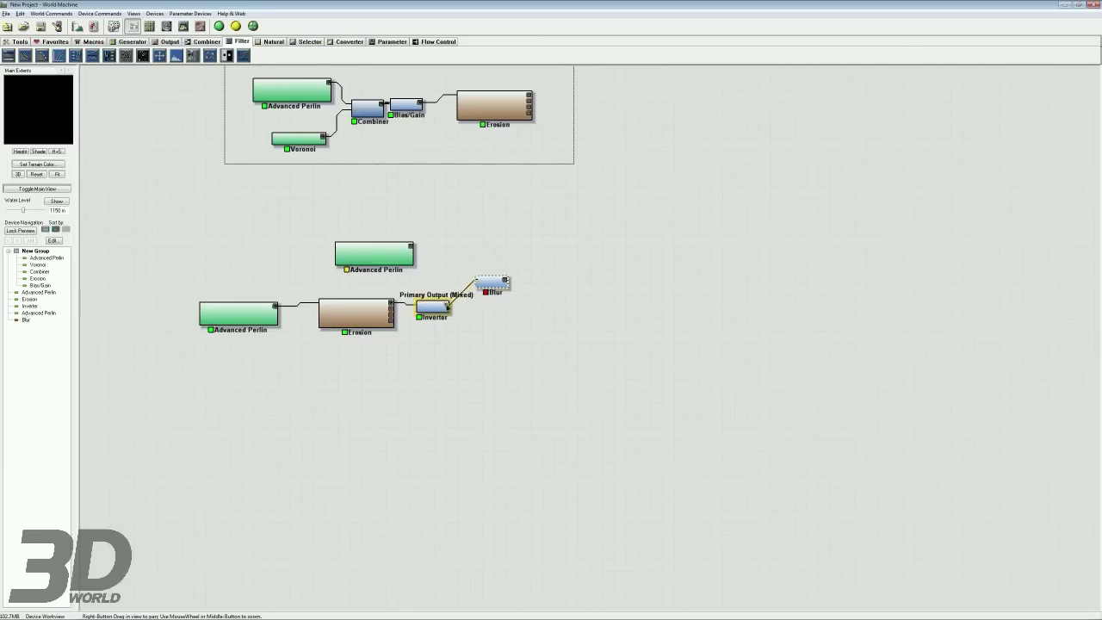
double_click(497, 283)
left_click_drag(514, 319, 516, 321)
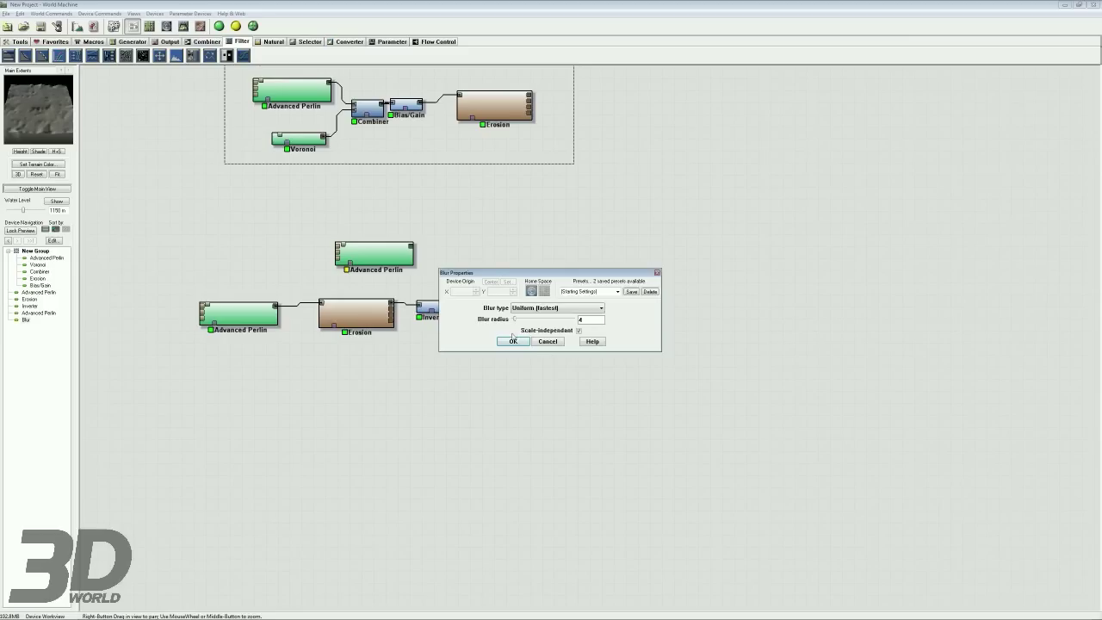
left_click(513, 340)
mouse_move(31, 97)
left_mouse_down()
mouse_move(37, 87)
mouse_move(41, 109)
left_mouse_up()
Step: Move the copied Advanced Perlin generator to a spot above the Inverter and check its terrain preview
left_click_drag(411, 272, 471, 259)
right_click_drag(574, 244, 489, 250)
left_click_drag(58, 100, 56, 140)
right_click_drag(460, 244, 423, 217)
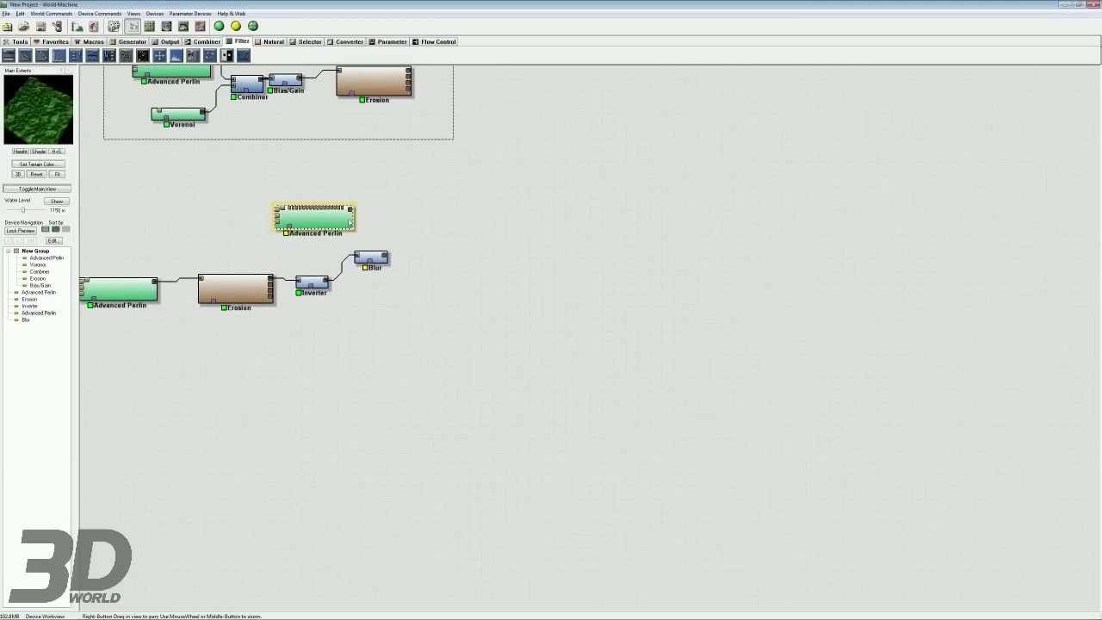
Step: Reduce the copied Advanced Perlin generator's feature scale to 8 m, lower its steepness and accept the settings
double_click(332, 219)
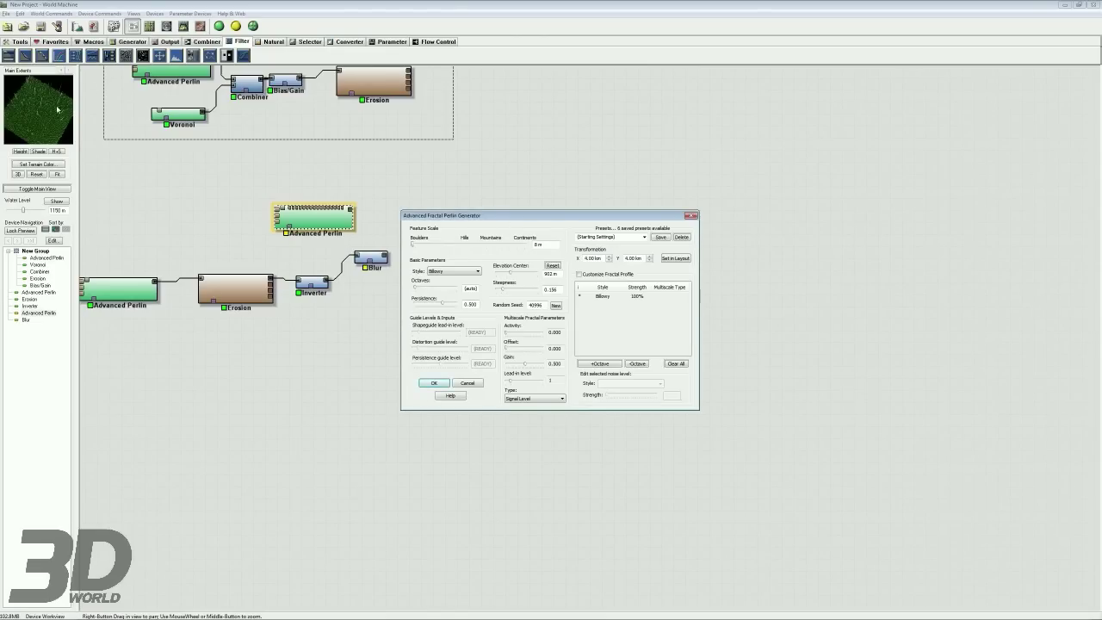
left_click_drag(511, 273, 500, 291)
left_click_drag(415, 289, 431, 295)
left_click(433, 382)
left_click_drag(38, 122, 50, 131)
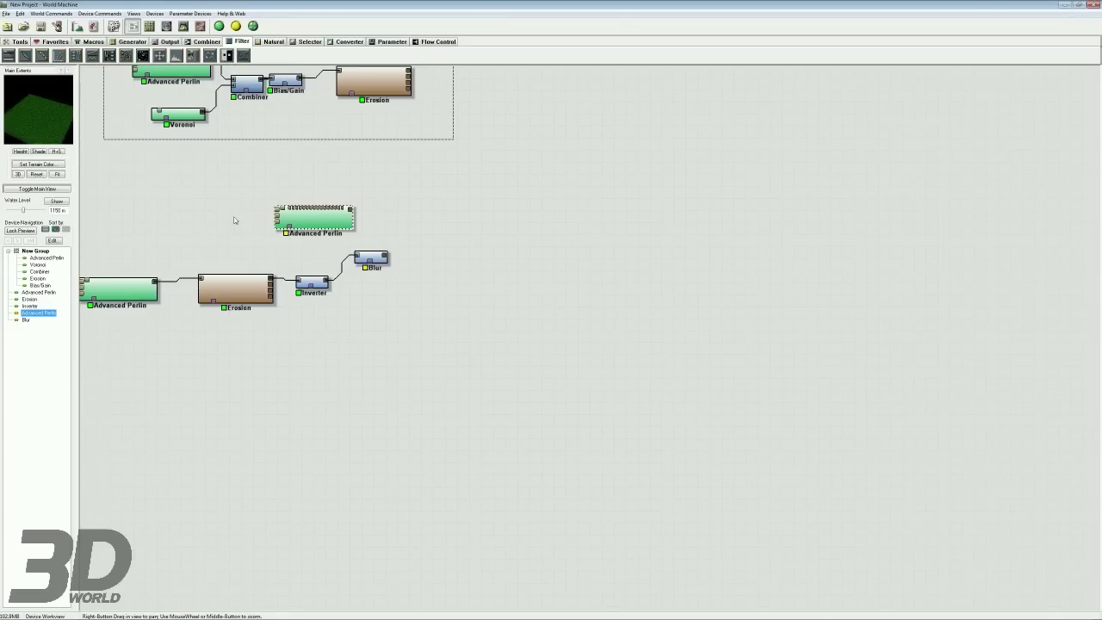
Step: Duplicate the Combiner from the group and place the copy beyond the copied Advanced Perlin and the Blur
right_click_drag(465, 245, 453, 245)
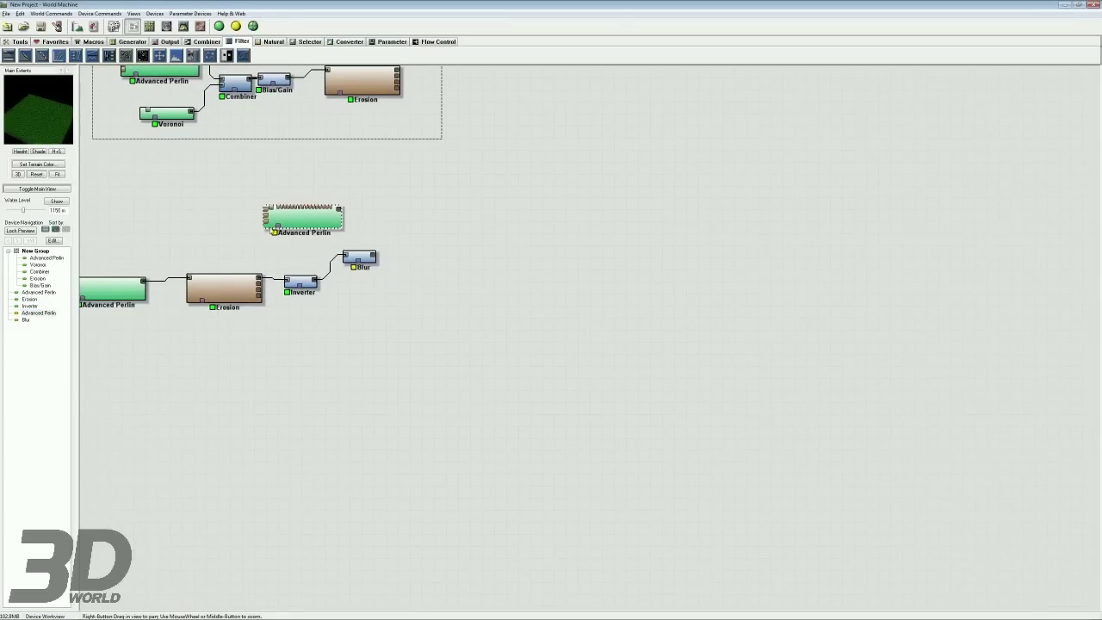
right_click_drag(266, 162, 287, 206)
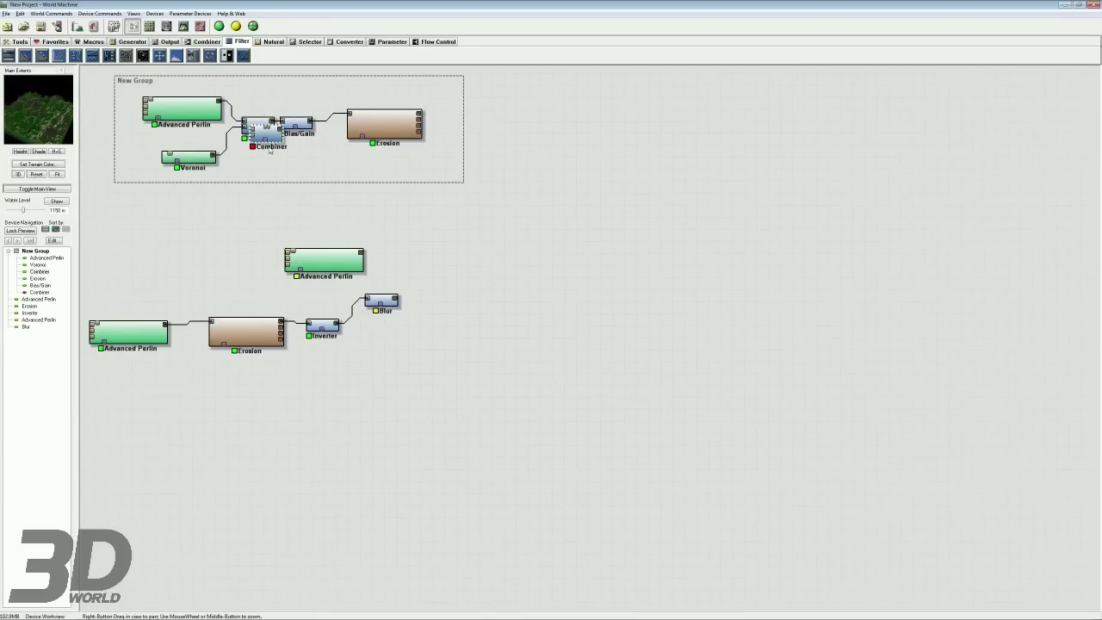
key("ctrl+v")
left_click_drag(405, 258, 456, 283)
mouse_move(322, 209)
right_mouse_down()
mouse_move(302, 218)
mouse_move(336, 210)
right_mouse_up()
Step: Connect the copied Combiner's inputs to the copied Advanced Perlin and the Blur, leaving its properties as they are
left_click_drag(416, 262, 336, 235)
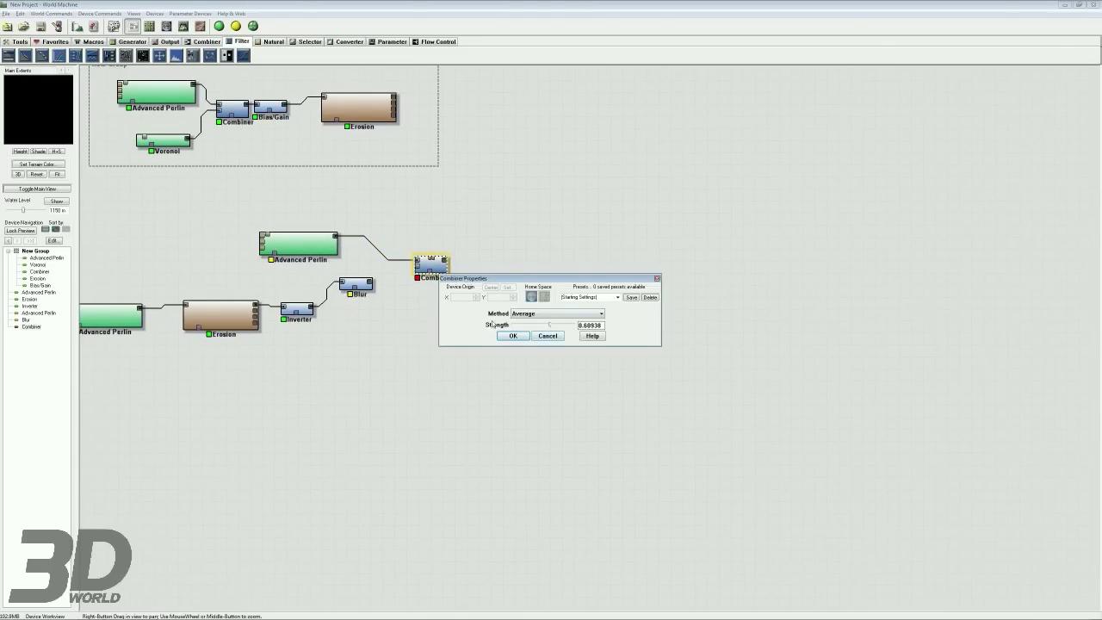
left_click(542, 336)
left_click_drag(418, 269, 371, 284)
double_click(440, 281)
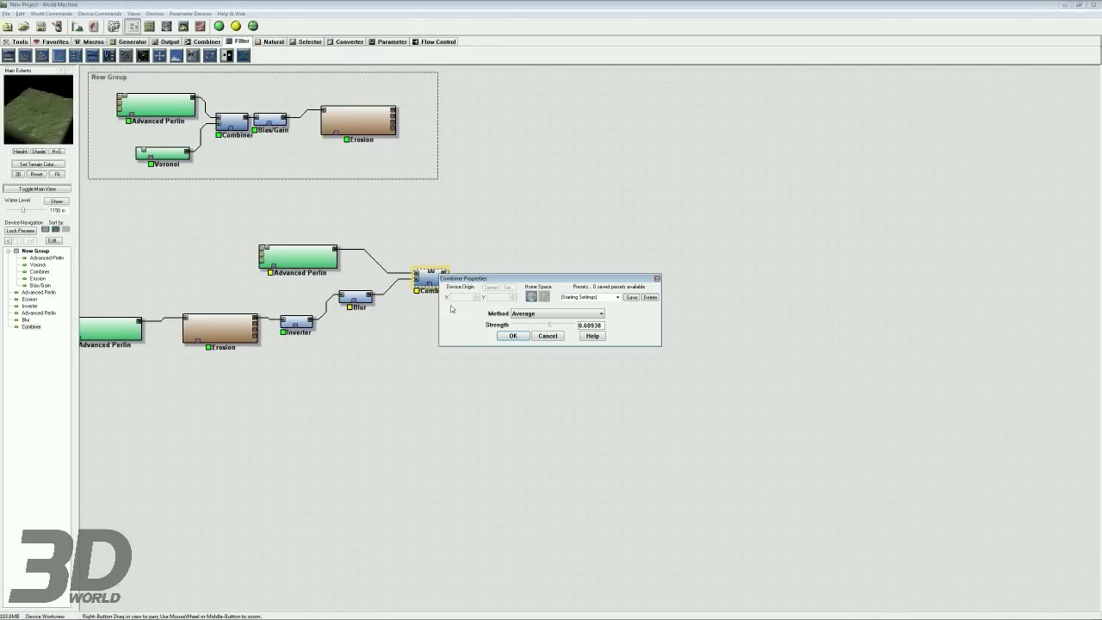
left_click(547, 335)
Step: Duplicate the Erosion device from the group and place the copy after the new Combiner
right_click_drag(535, 300, 470, 309)
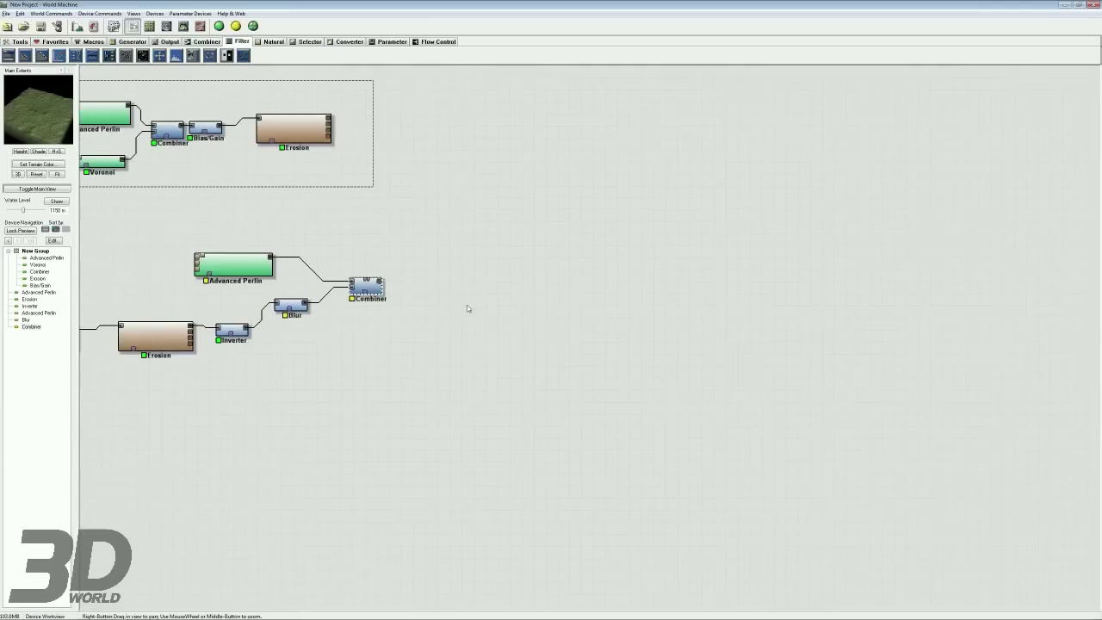
left_click(306, 142)
key("ctrl+c")
key("ctrl+v")
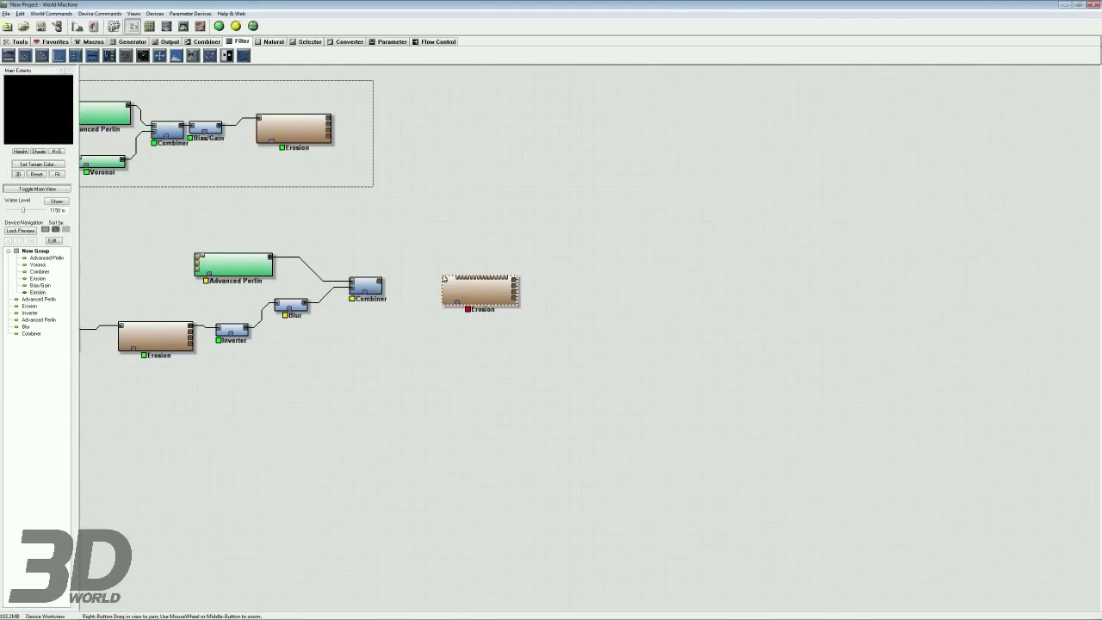
Step: Connect the copied Erosion to the new Combiner, place it closer, and build its terrain for viewing in 3D
left_click_drag(444, 280, 381, 284)
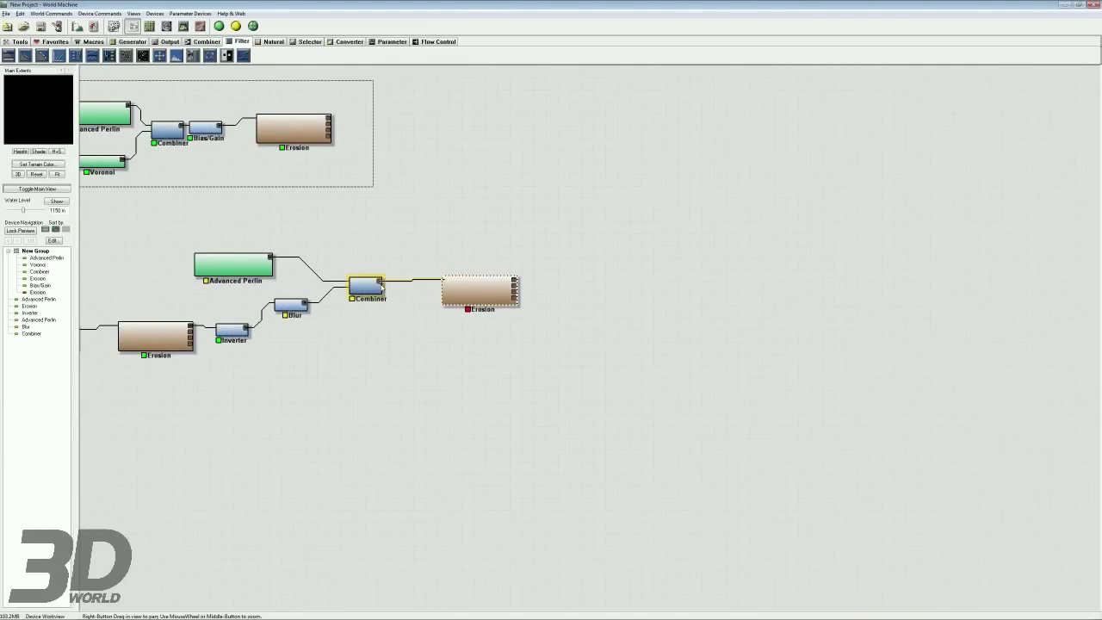
left_click_drag(481, 295, 460, 303)
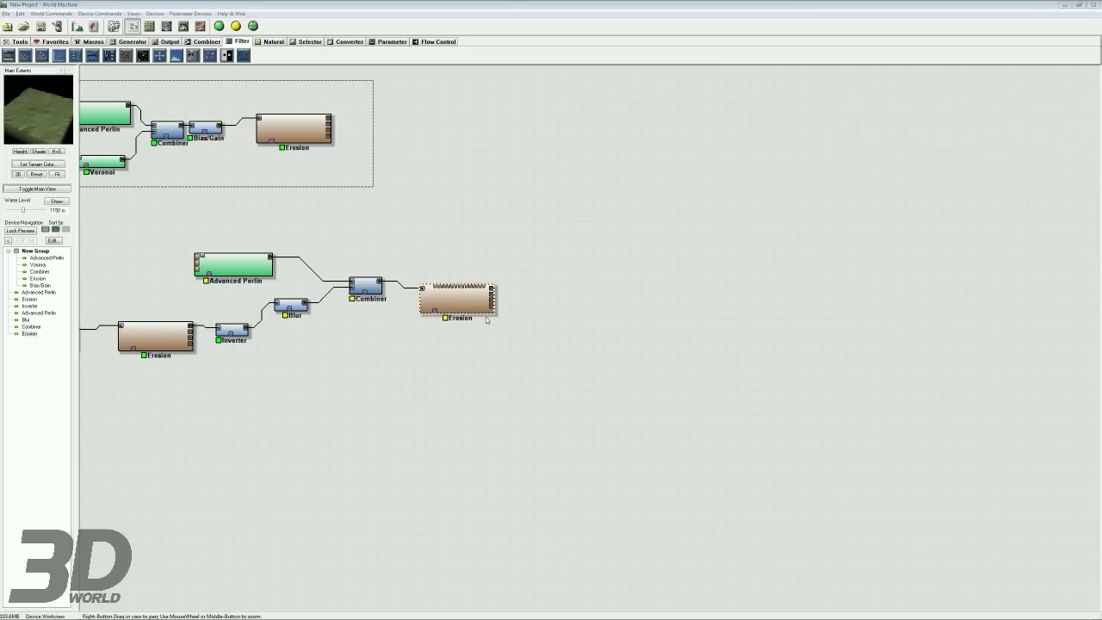
right_click(459, 297)
left_click(486, 304)
left_click(236, 26)
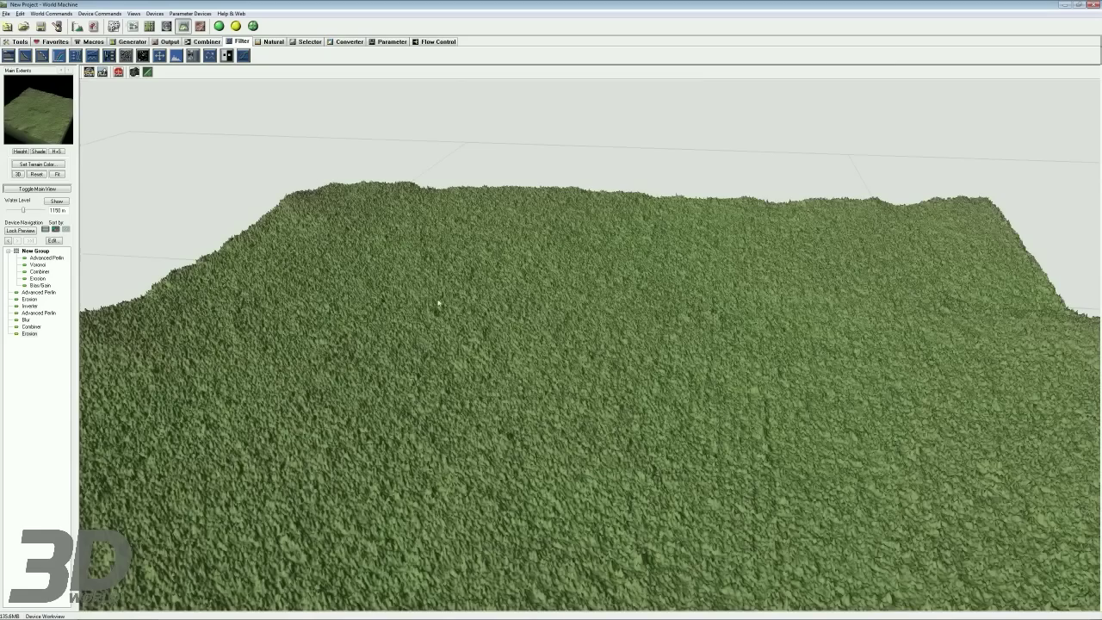
left_click_drag(482, 323, 452, 294)
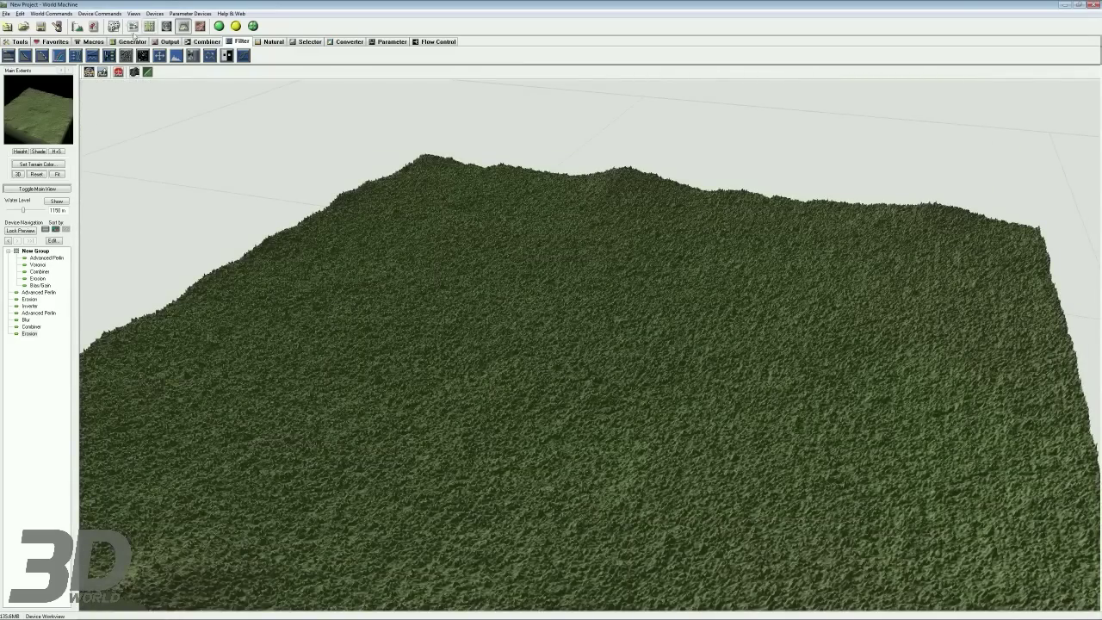
Step: Duplicate the Blur and insert the copy between the fine-scale Advanced Perlin and the Combiner, keeping its radius of 4
left_click(132, 26)
left_click_drag(327, 271, 313, 263)
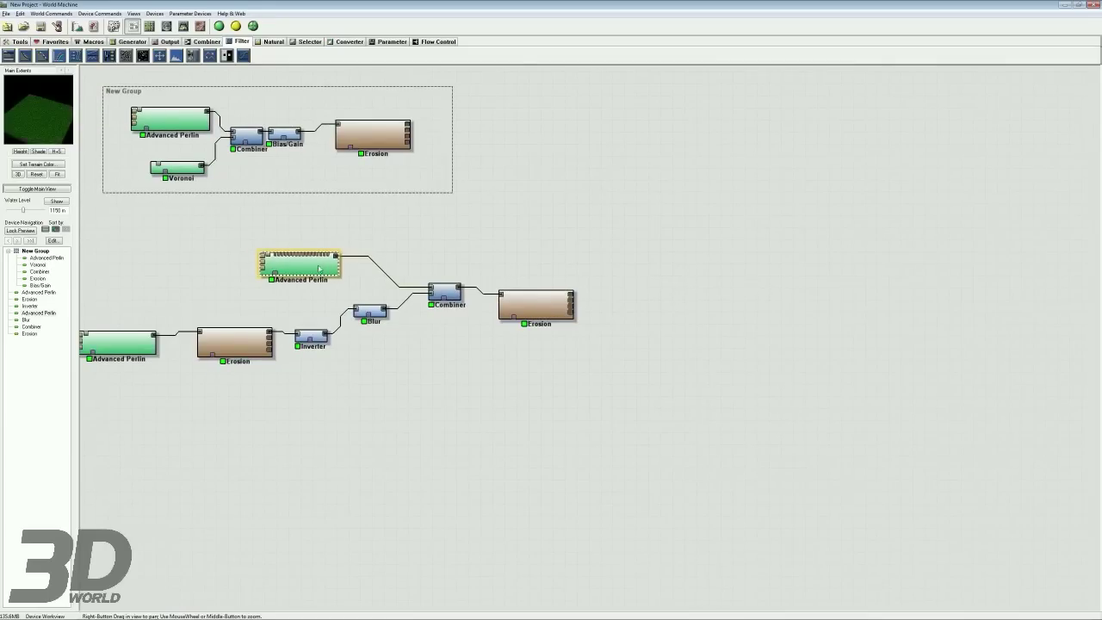
left_click(370, 310)
key("ctrl+c")
key("ctrl+v")
left_click_drag(376, 320, 431, 294)
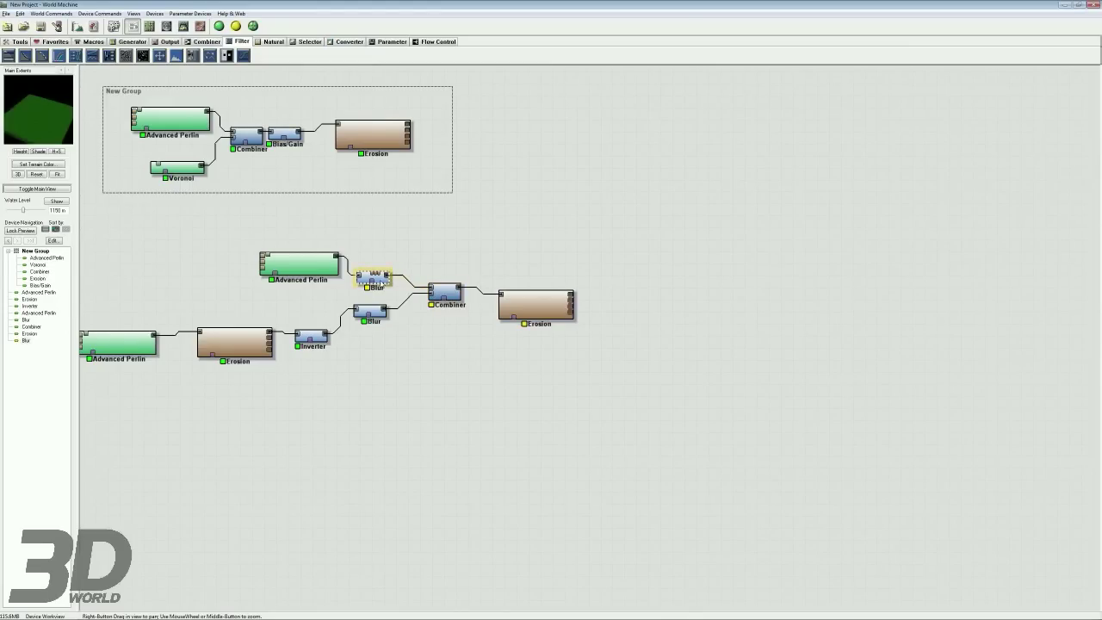
double_click(385, 282)
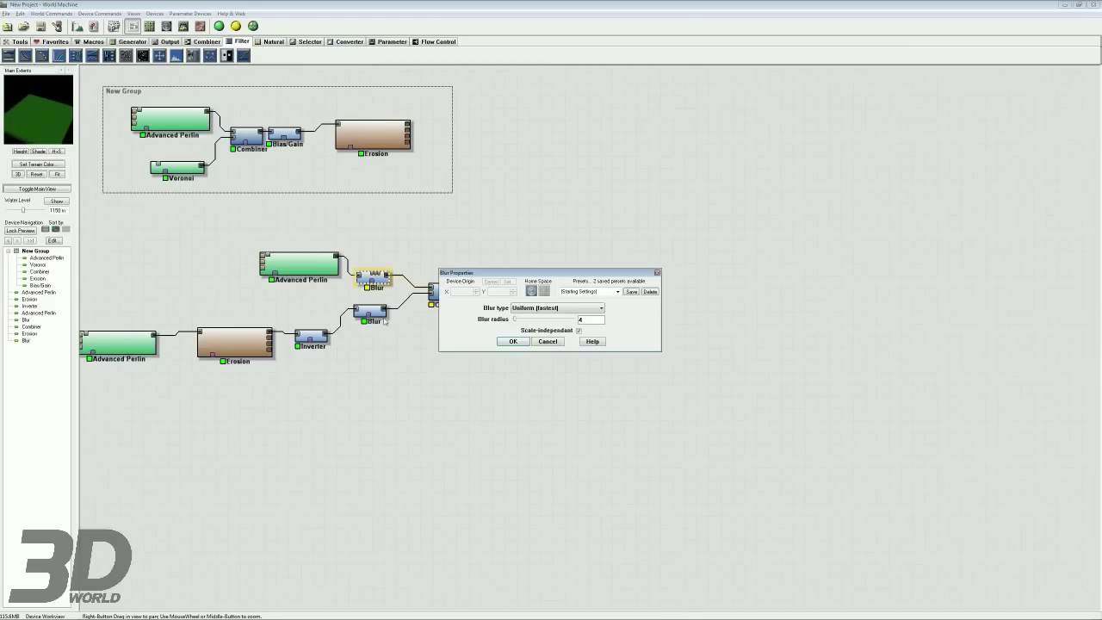
left_click(515, 343)
Step: Increase the feature scale of the Advanced Perlin that feeds the copied Blur and accept the settings
double_click(297, 267)
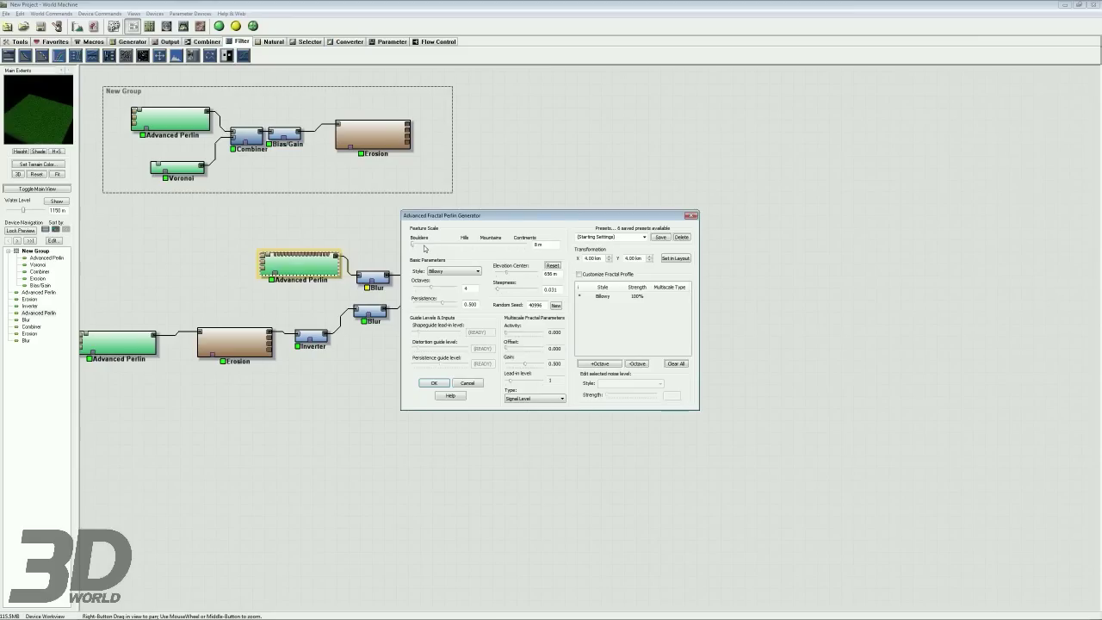
left_click_drag(432, 247, 446, 247)
left_click(434, 382)
Step: Show the final Erosion of the second chain in 3D and rebuild the terrain
left_click(534, 308)
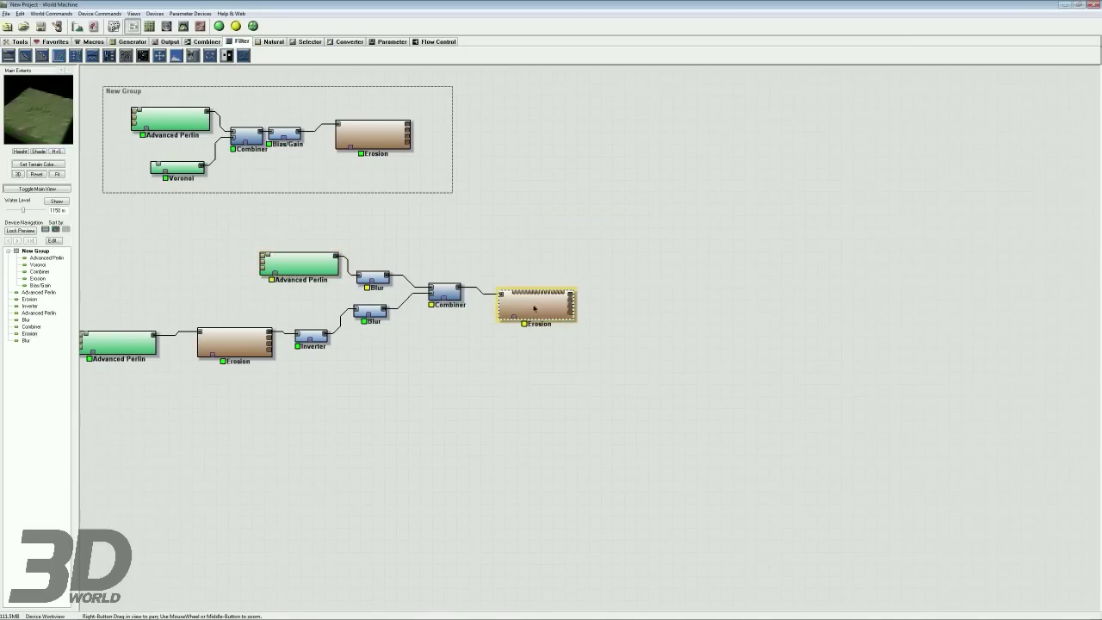
right_click(534, 308)
left_click(546, 318)
left_click(237, 25)
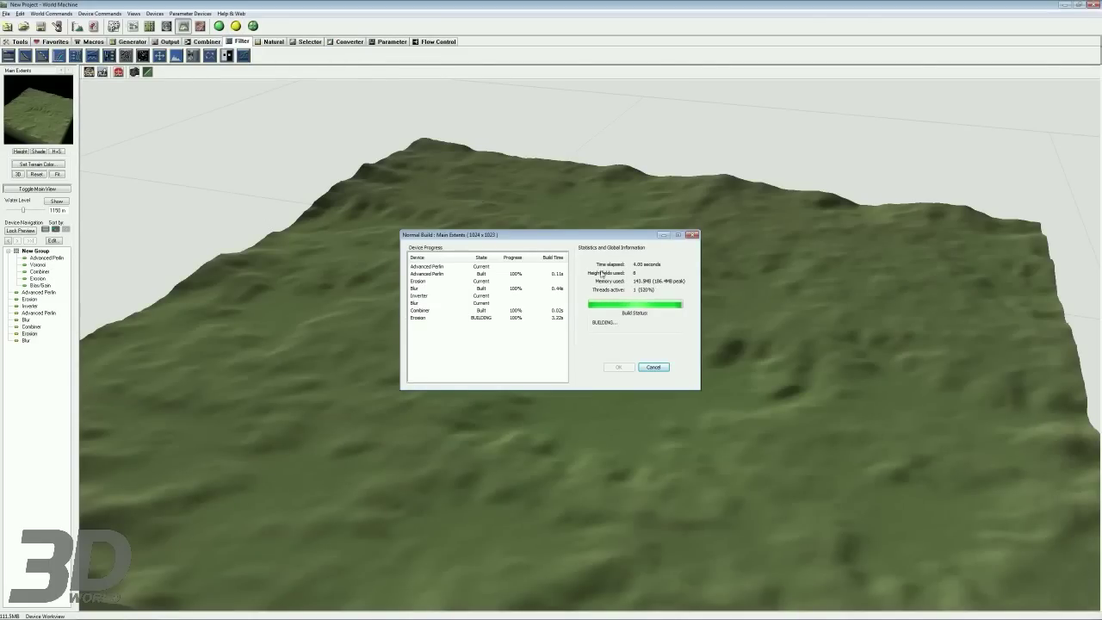
left_click_drag(619, 374, 592, 387)
scroll(594, 386, "down", 3)
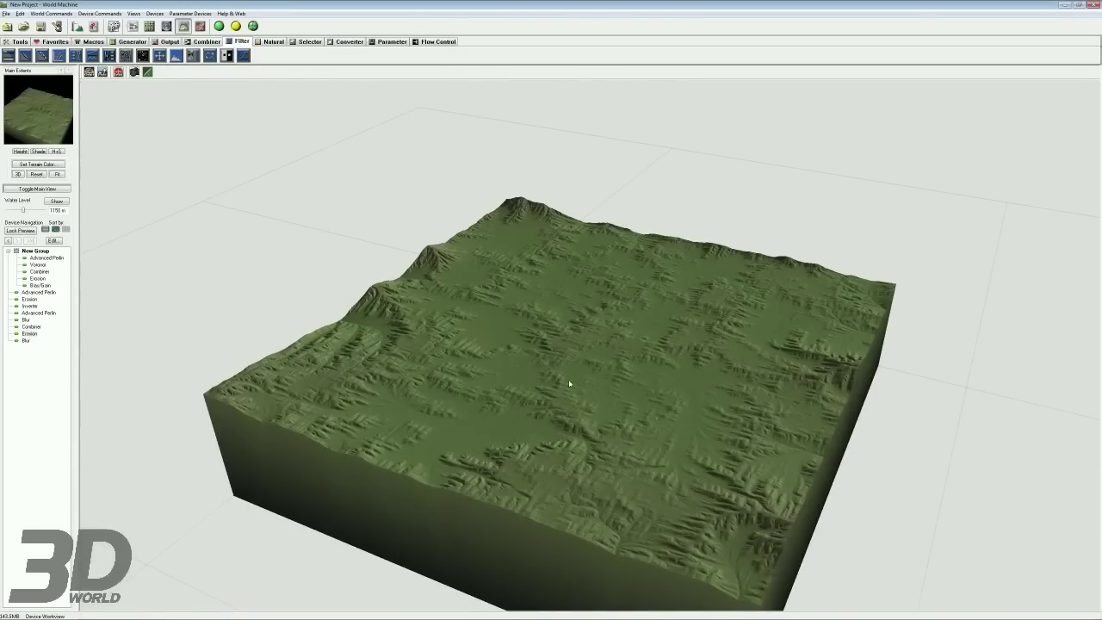
Step: Examine the rebuilt terrain's hills, flat areas and erosion detail from several angles and distances
left_click_drag(568, 387, 444, 244)
left_click_drag(596, 221, 696, 456)
left_click_drag(535, 388, 351, 411)
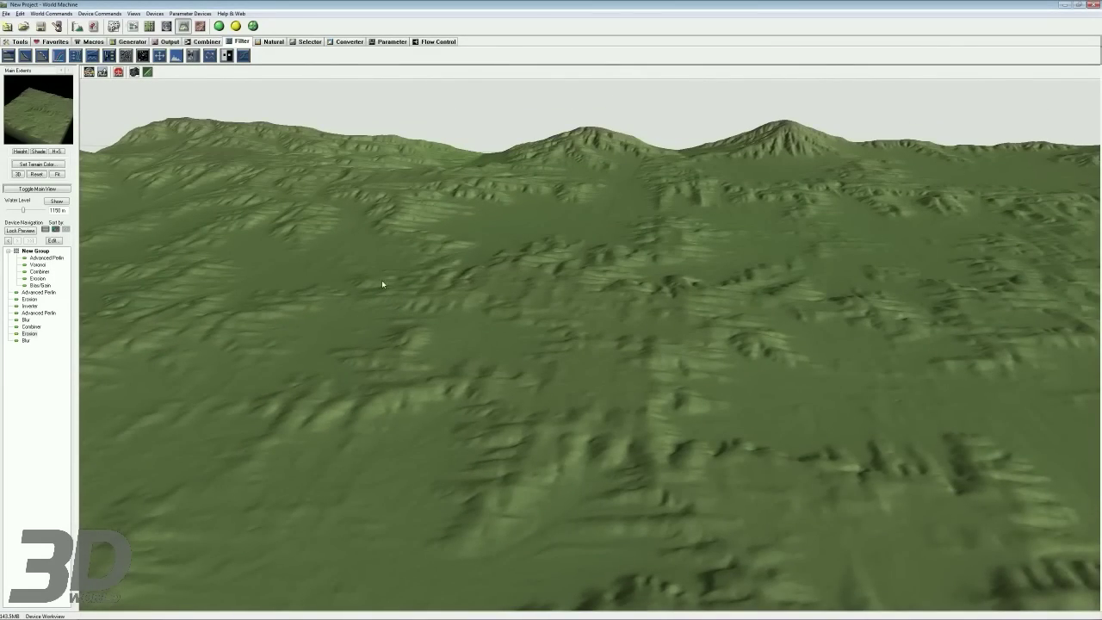
left_click_drag(367, 309, 631, 252)
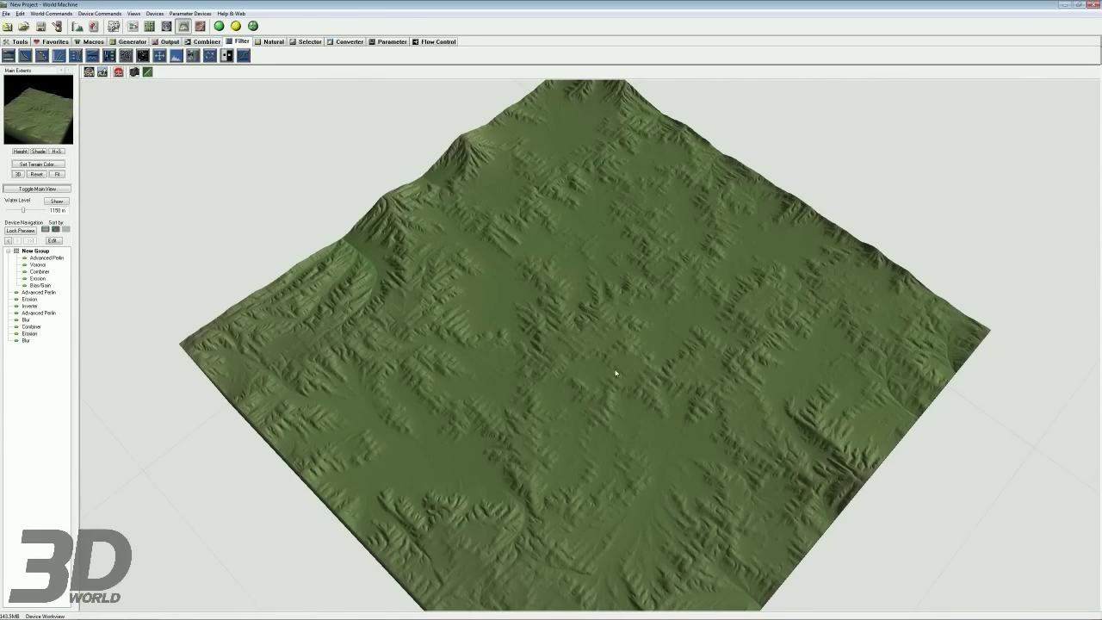
left_click_drag(747, 382, 682, 380)
left_click_drag(505, 259, 590, 287)
scroll(610, 331, "up", 4)
scroll(581, 282, "down", 3)
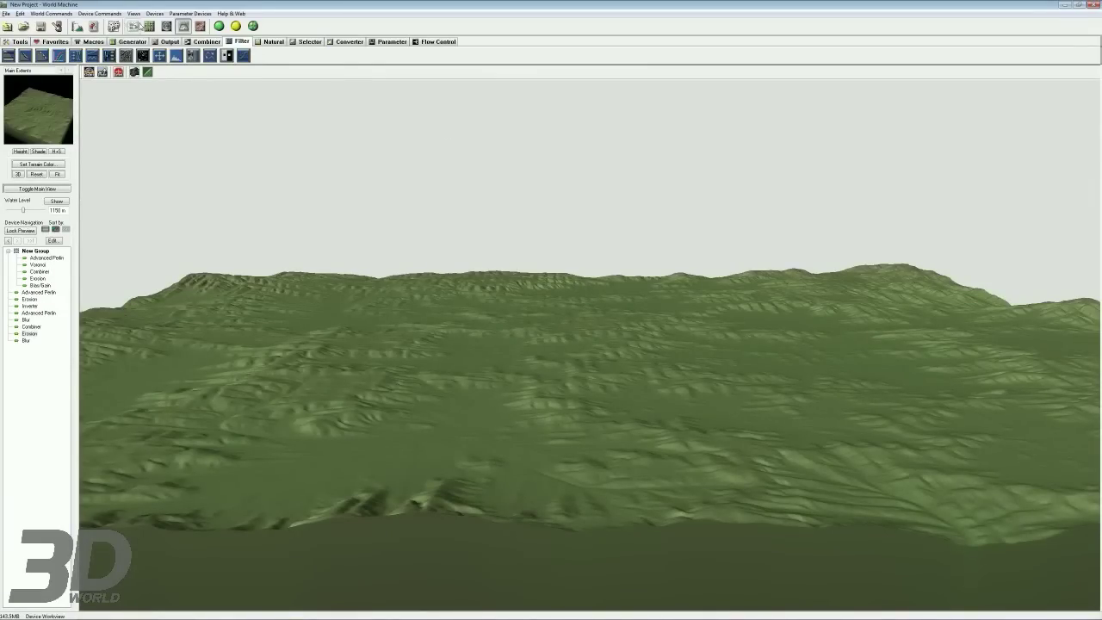
Step: Return to the device network and draw a group around all devices of the second chain
left_click(133, 26)
scroll(385, 252, "down", 2)
left_click(17, 41)
left_click_drag(242, 225, 659, 355)
left_click_drag(327, 257, 239, 270)
Step: Name the second chain's group Fields and set its colour to bright yellow-green (128, 255, 0)
double_click(239, 270)
left_click_drag(507, 257, 350, 273)
type("Ri")
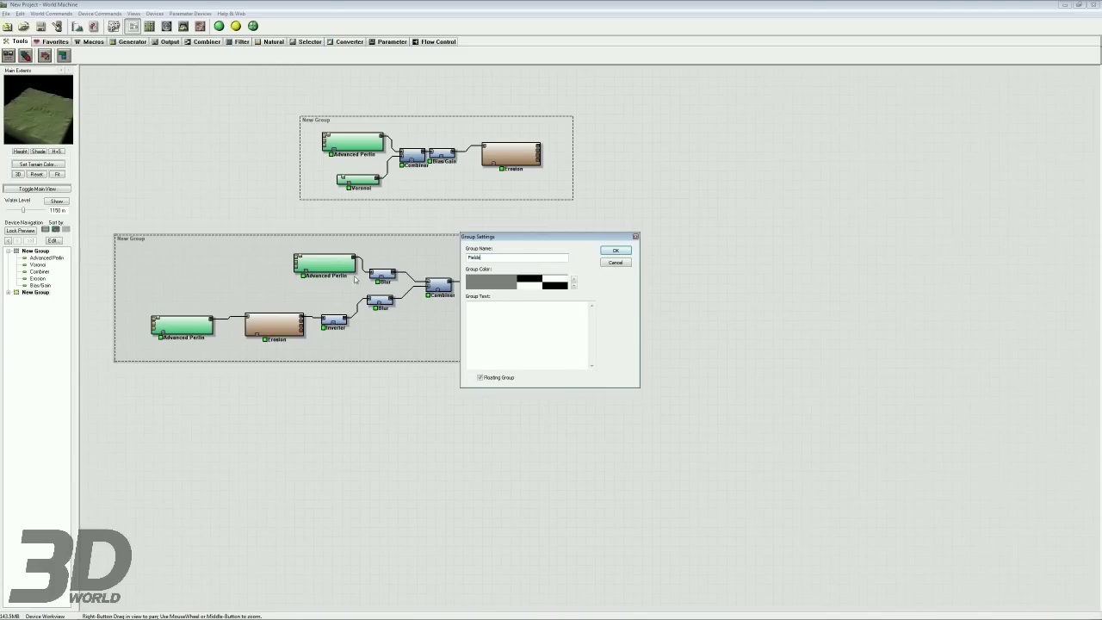
left_click(492, 284)
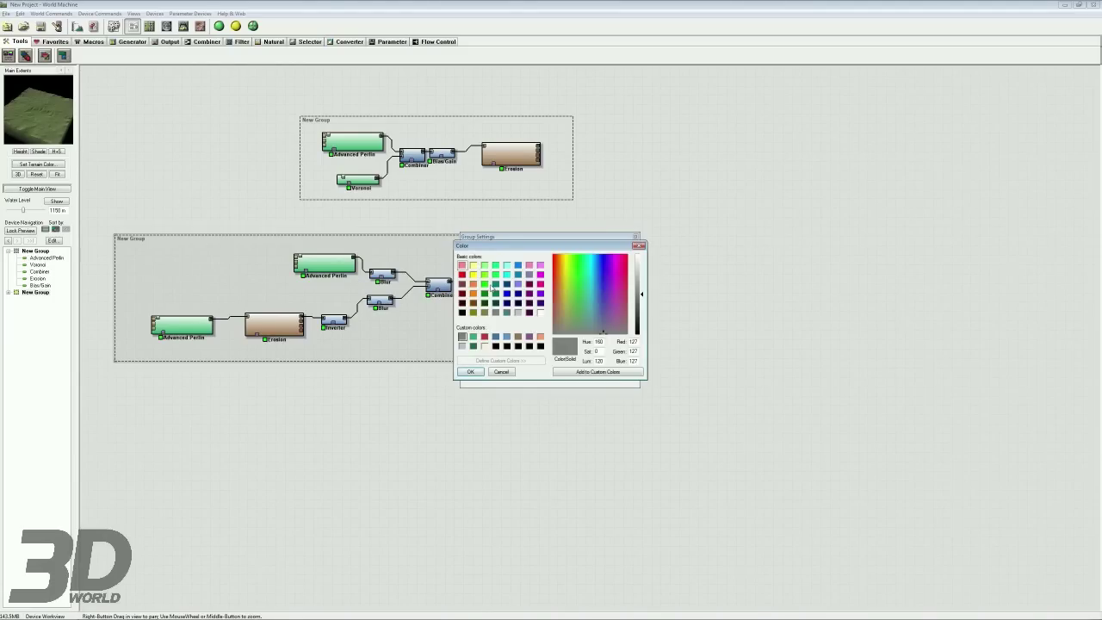
left_click(487, 274)
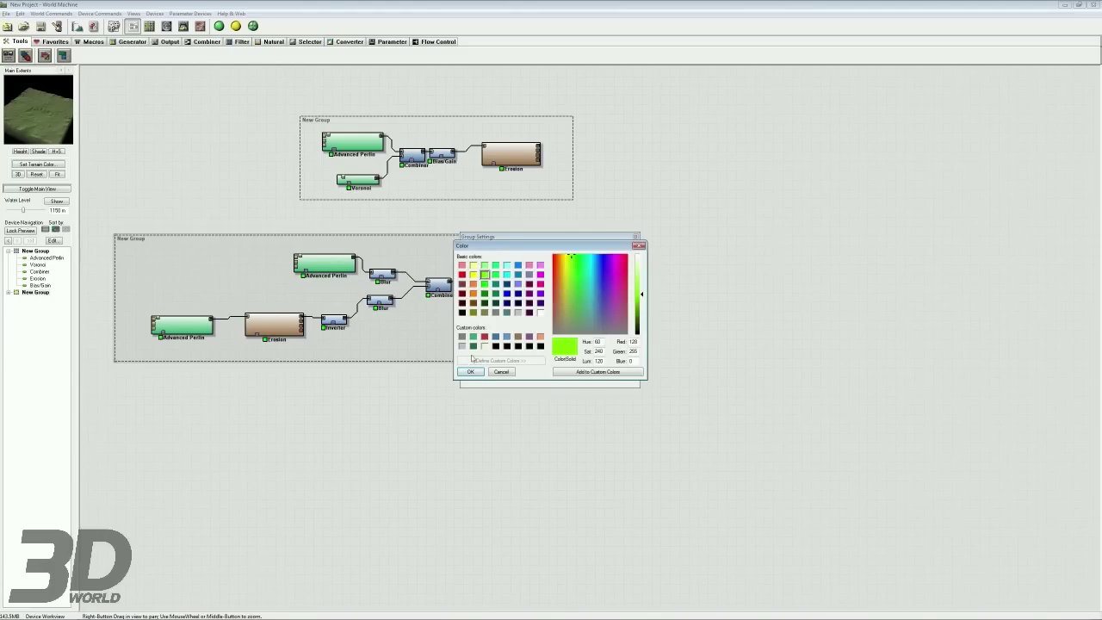
left_click(470, 371)
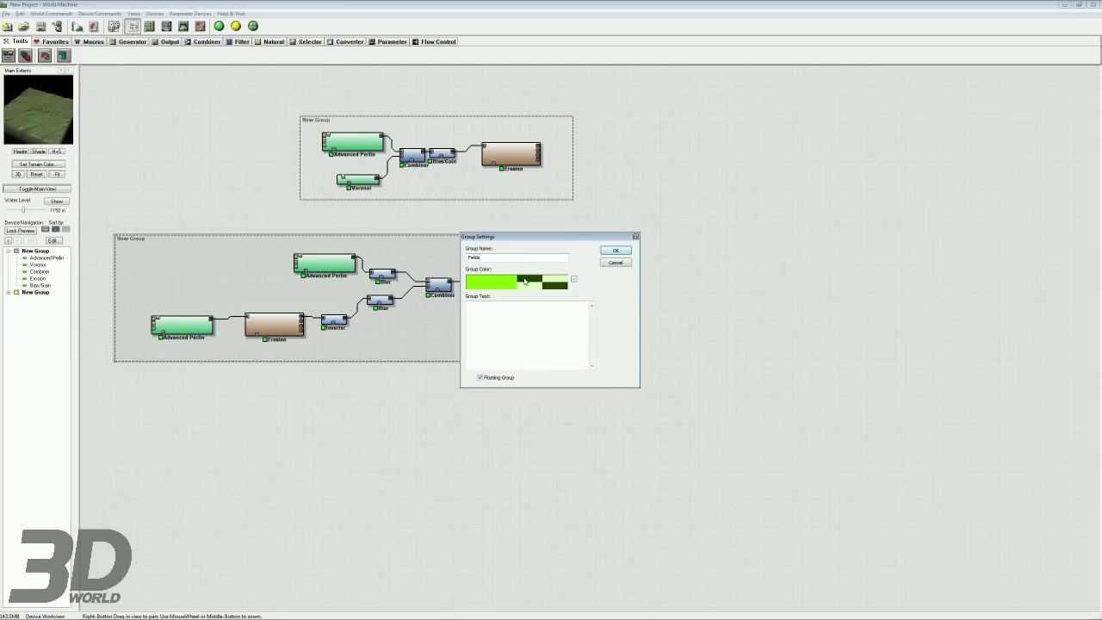
left_click(615, 249)
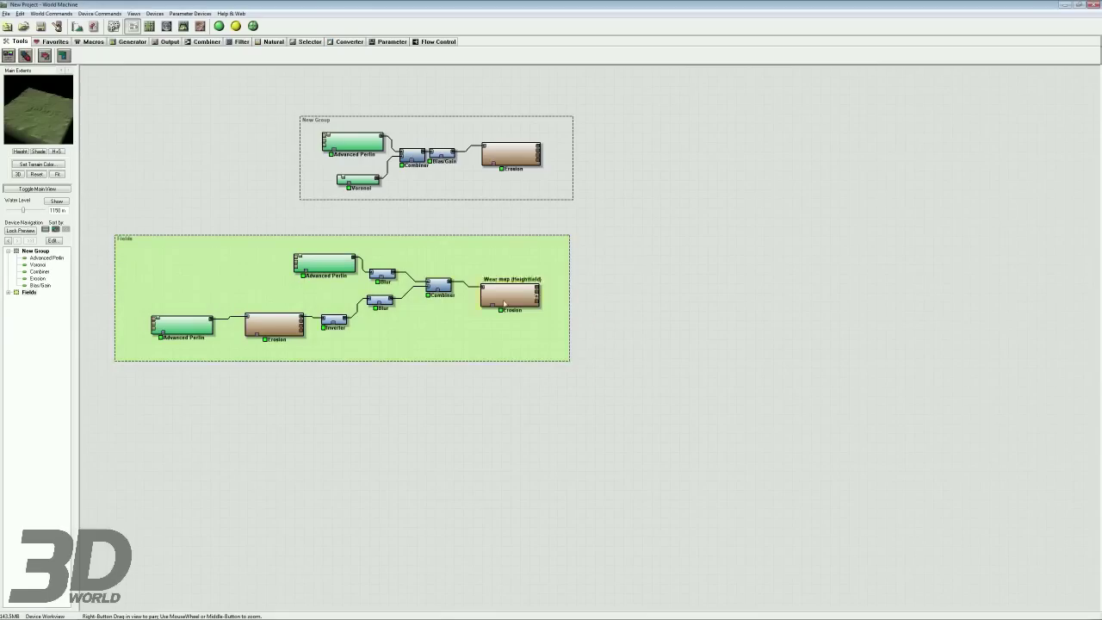
Step: Move the unnamed group and the Fields group so they sit close together, one above the other
left_click_drag(435, 190, 456, 215)
scroll(456, 215, "down", 2)
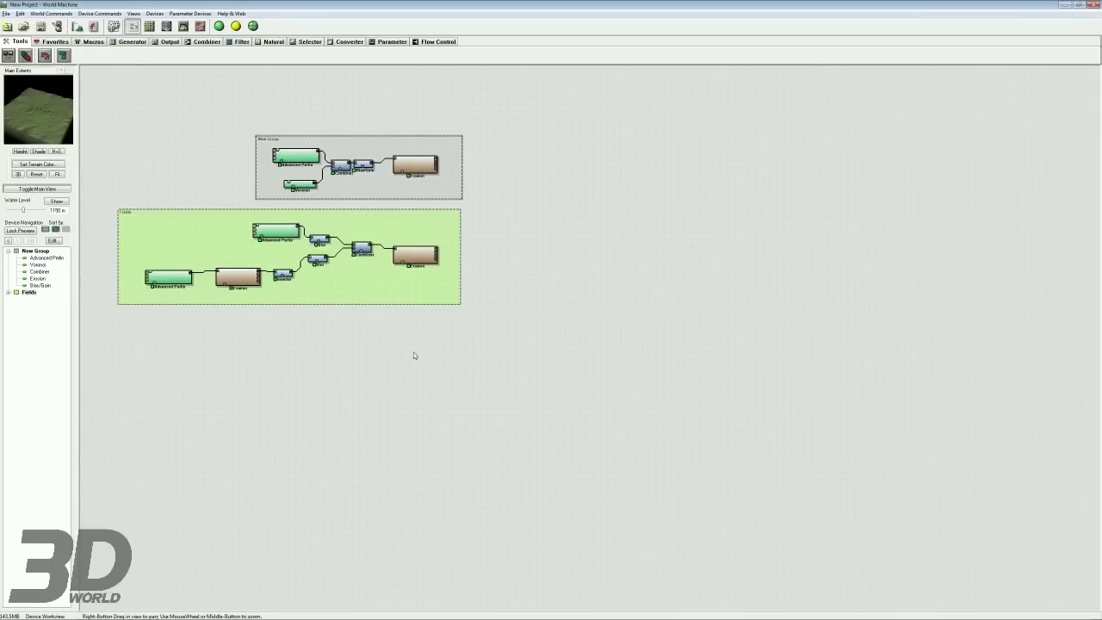
right_click_drag(473, 360, 446, 343)
left_click_drag(368, 272, 344, 270)
right_click_drag(344, 270, 330, 284)
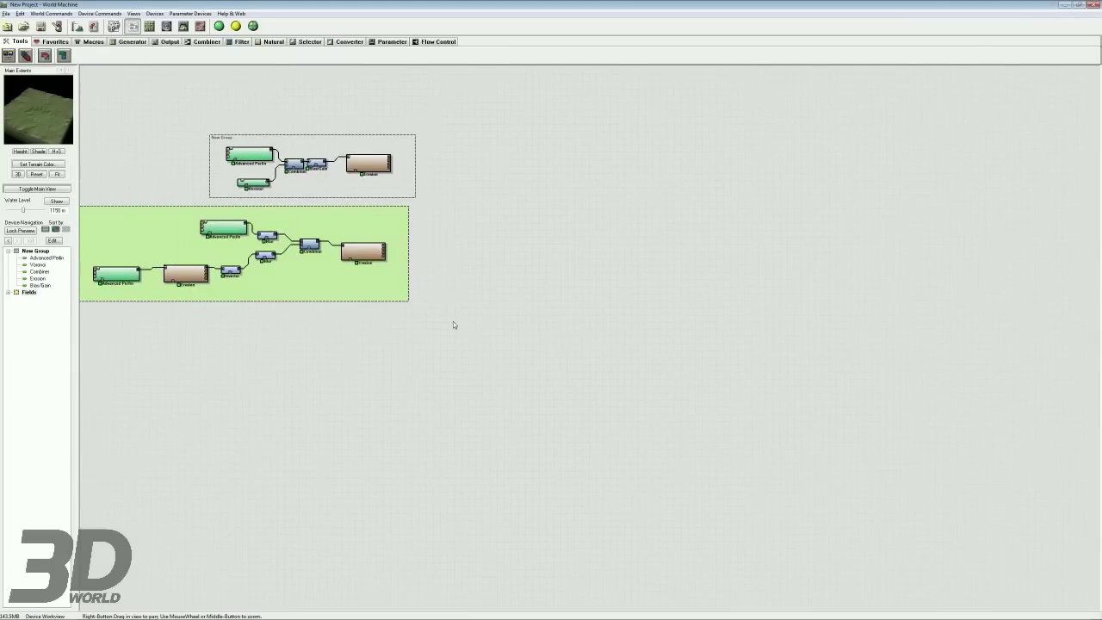
right_click_drag(437, 327, 431, 310)
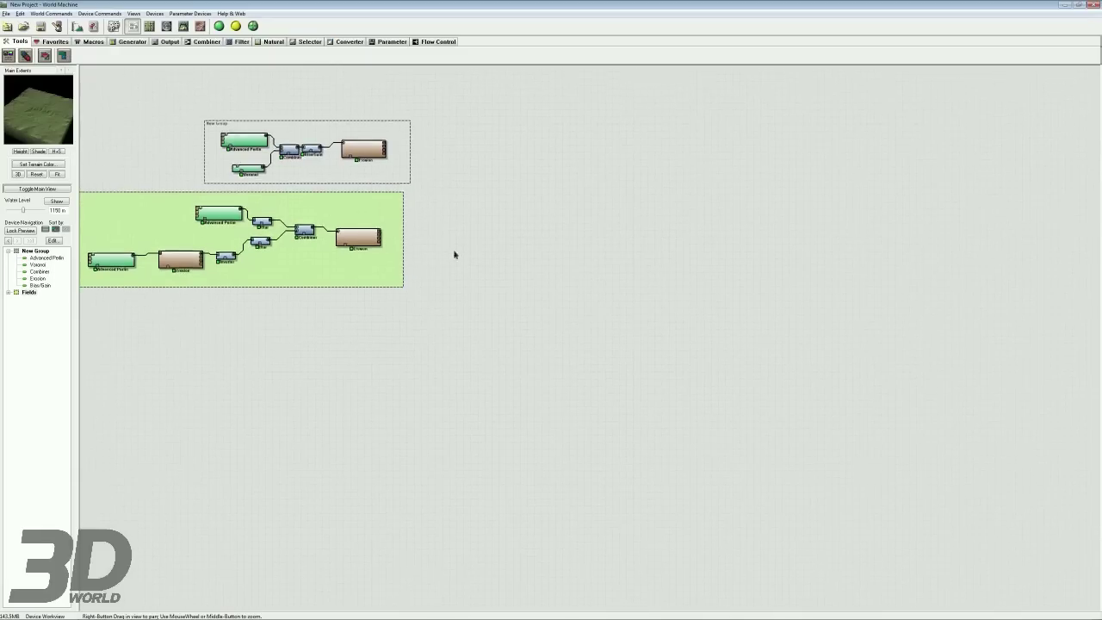
Step: Add a Chooser device in the empty area beyond the output ends of the two groups
right_click_drag(455, 253, 409, 294)
right_click_drag(190, 179, 284, 160)
left_click_drag(123, 130, 465, 404)
right_click_drag(480, 286, 649, 272)
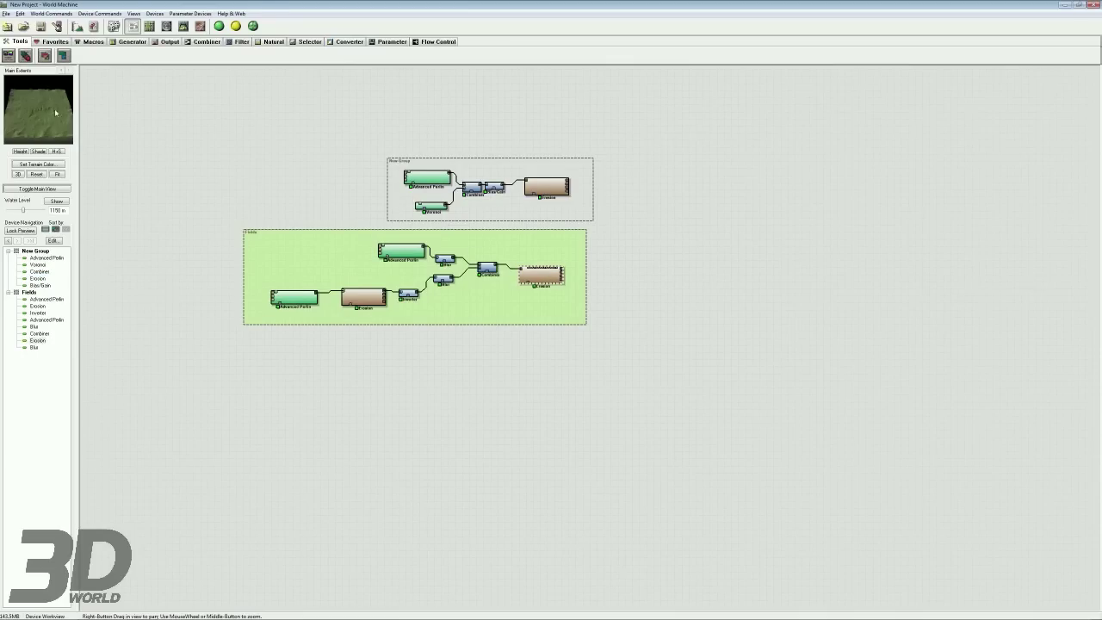
right_click_drag(775, 280, 625, 275)
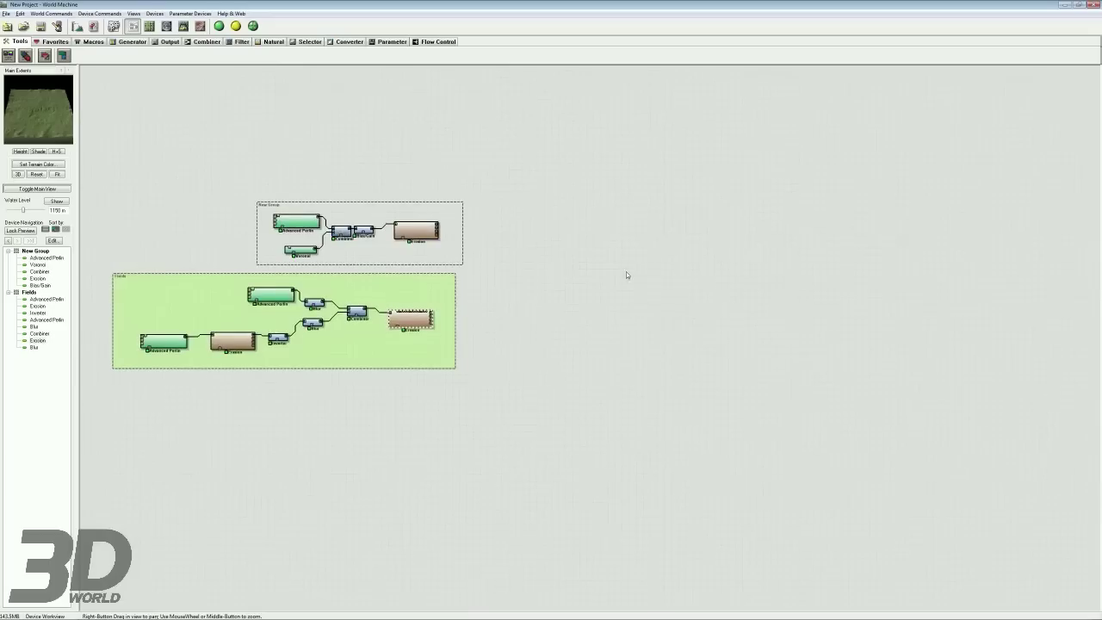
left_click(205, 42)
left_click(8, 56)
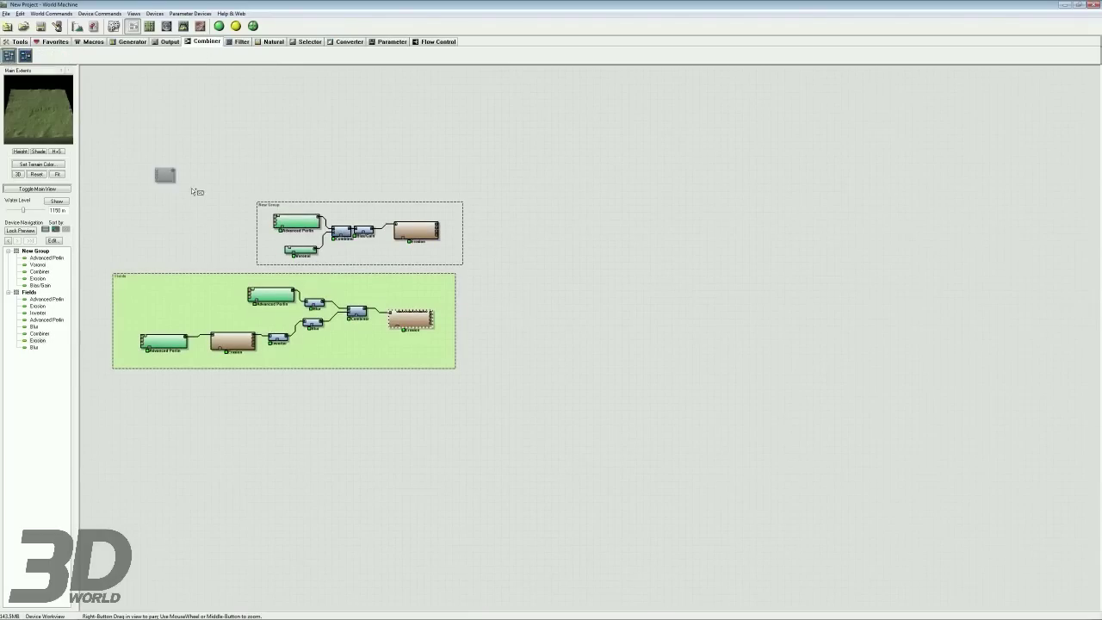
left_click(551, 259)
scroll(522, 277, "up", 1)
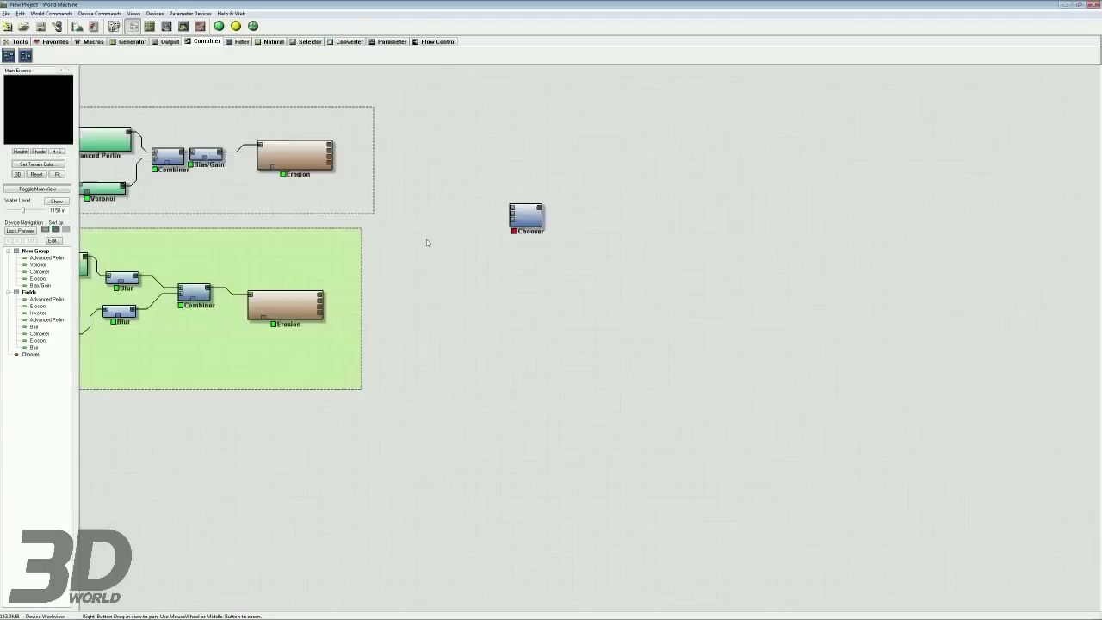
scroll(215, 77, "up", 2)
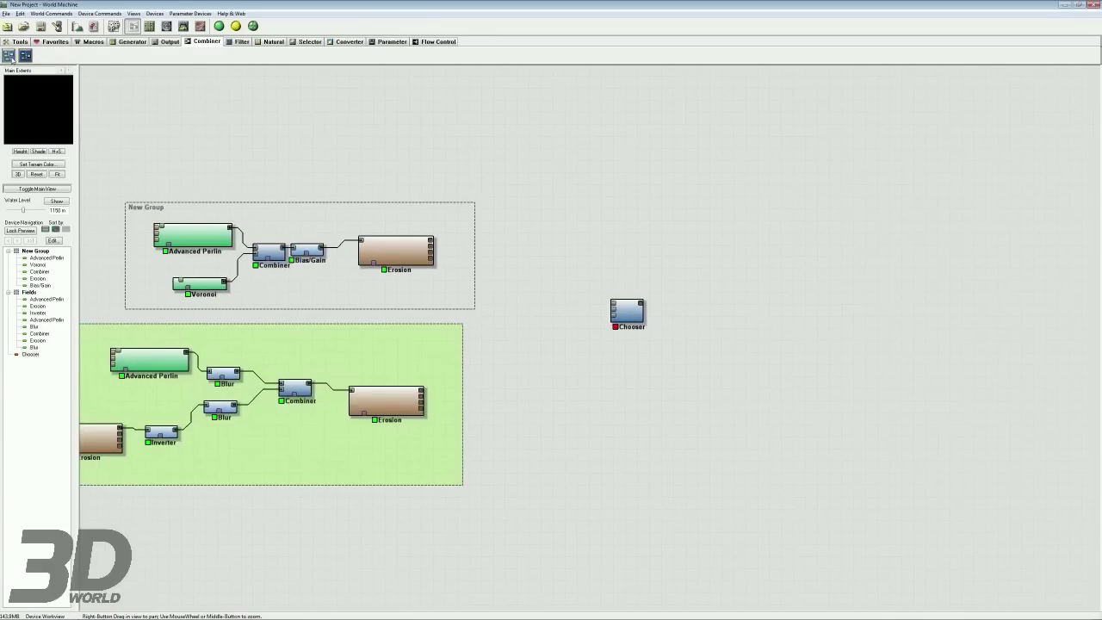
Step: Connect the final Erosion of each group to the Chooser's first two inputs and move the Chooser farther from the groups
left_click_drag(613, 303, 430, 244)
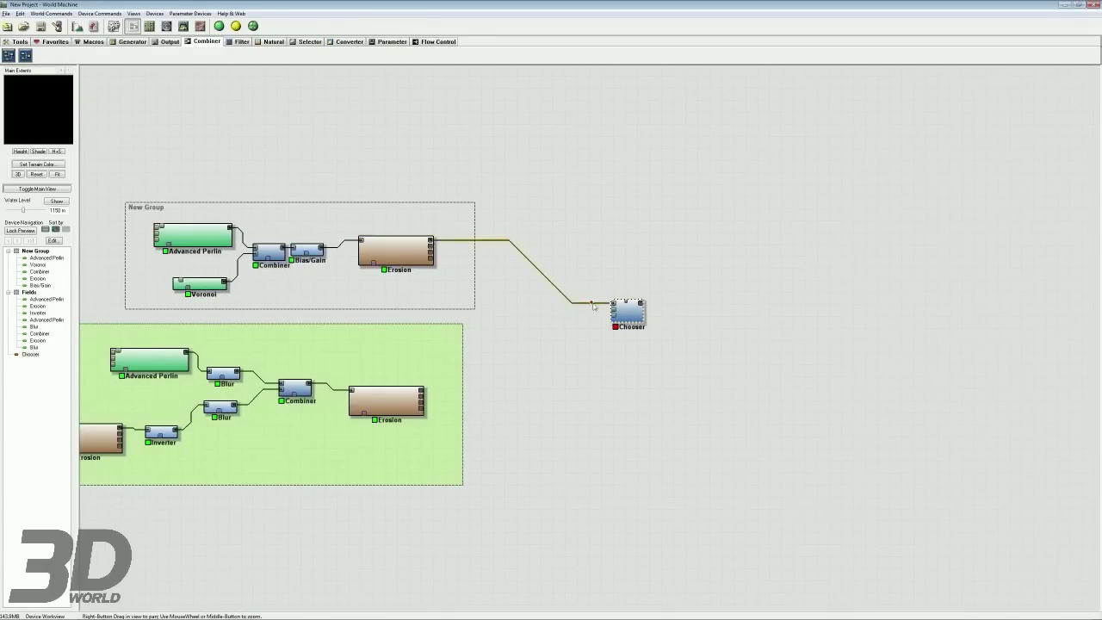
left_click_drag(614, 310, 421, 392)
right_click_drag(587, 398, 544, 361)
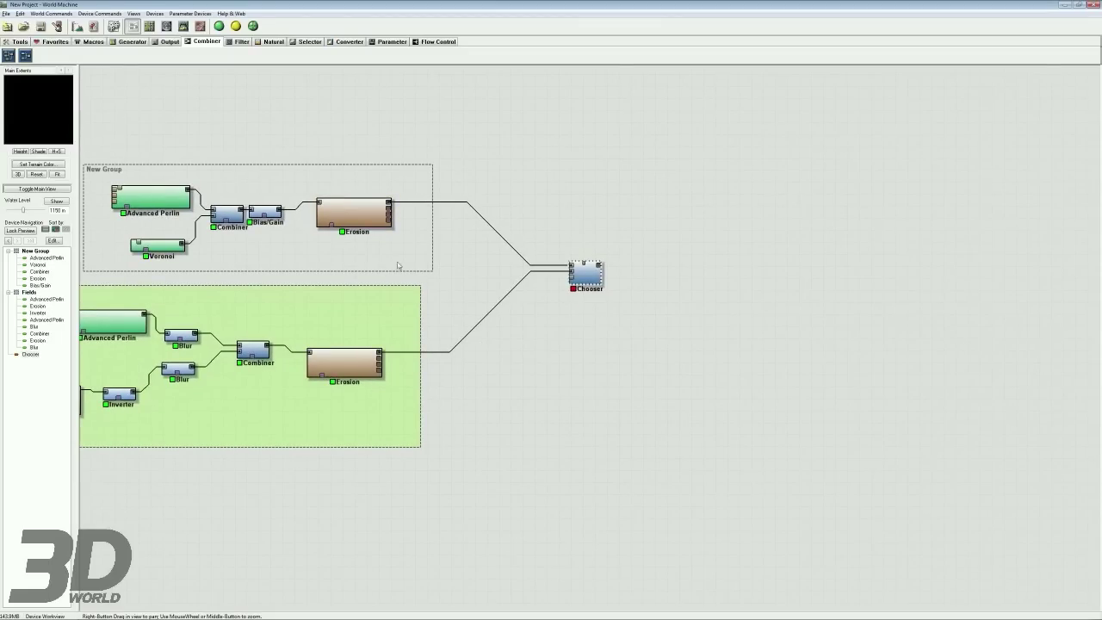
left_click_drag(586, 273, 647, 317)
right_click_drag(646, 375, 638, 271)
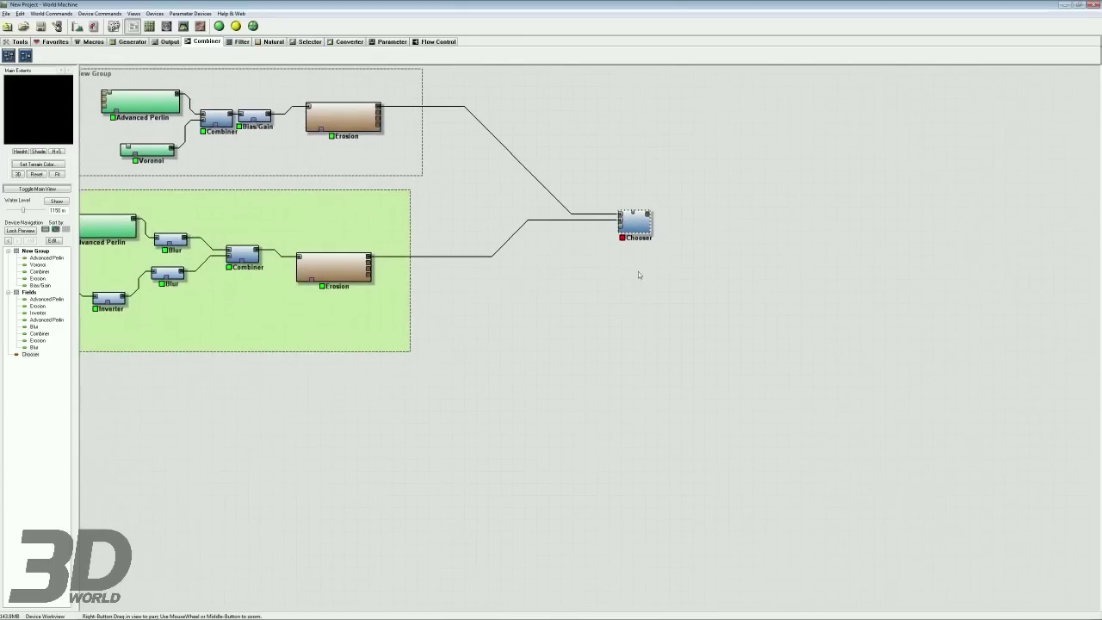
Step: Review the Chooser's method options and accept choosing between A and B with high values of C selecting B
double_click(630, 227)
left_click_drag(531, 282, 505, 194)
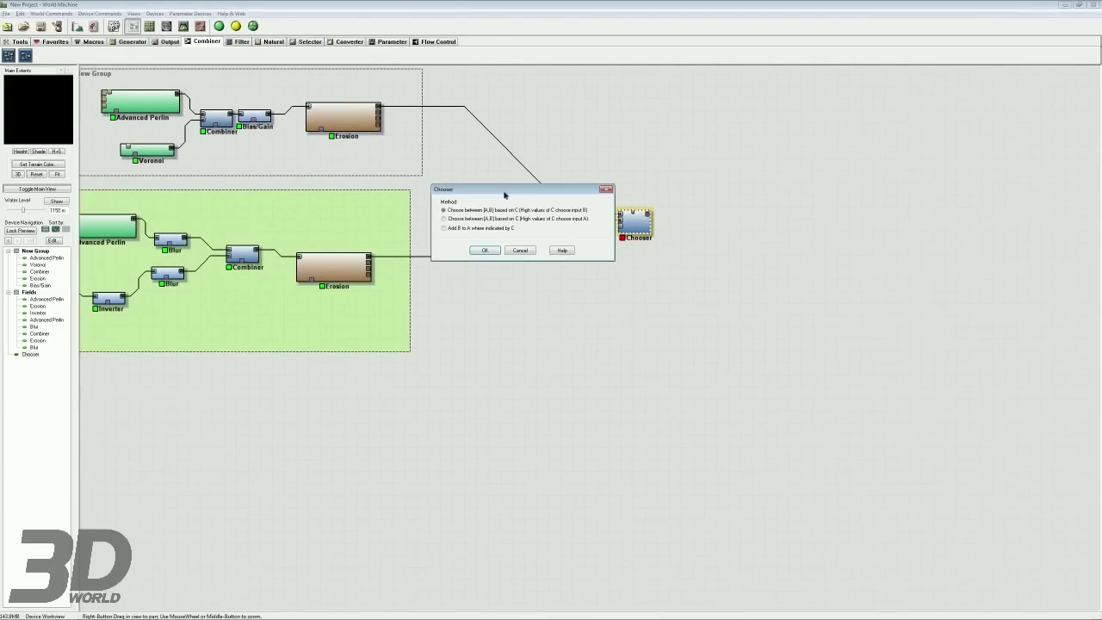
left_click(485, 249)
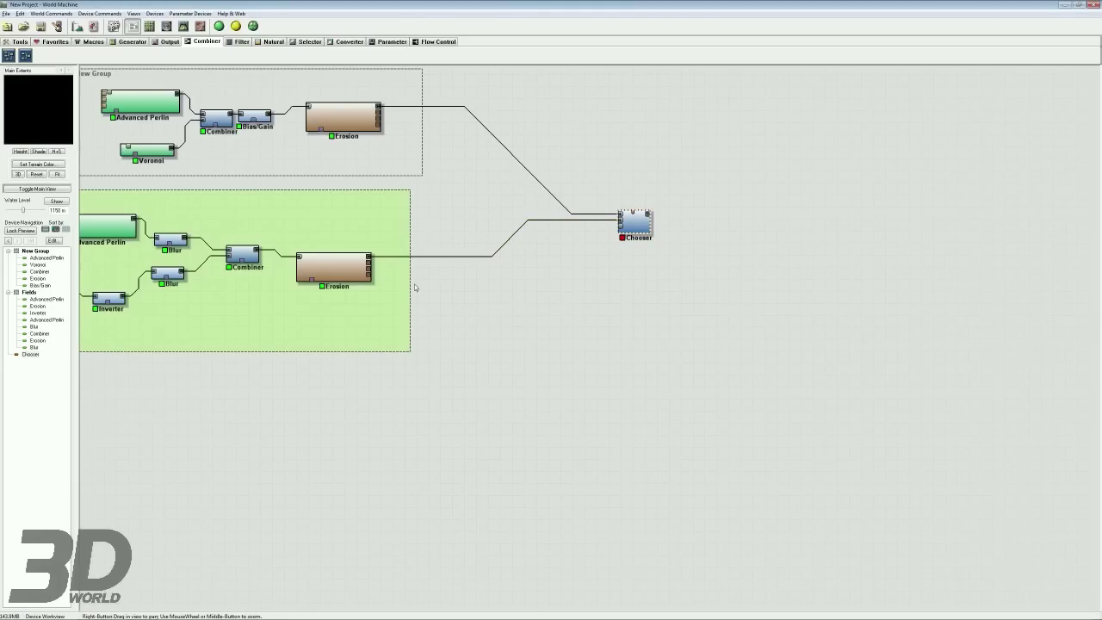
Step: Nudge the Chooser to a slightly higher position and select the unnamed group's Erosion to preview its terrain
left_click(134, 41)
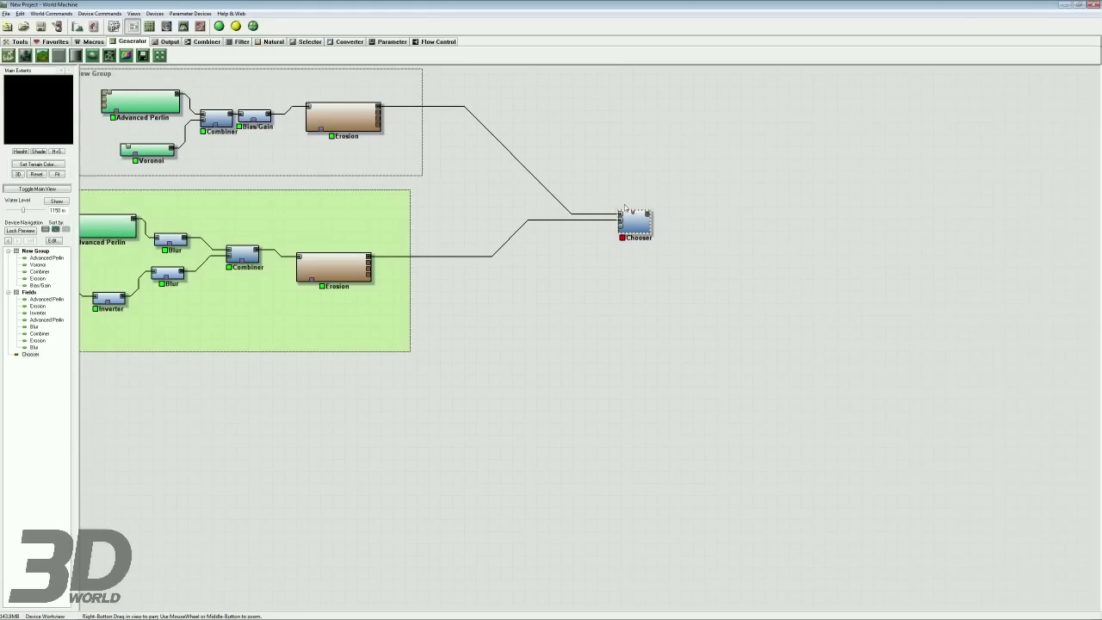
left_click_drag(637, 225, 634, 210)
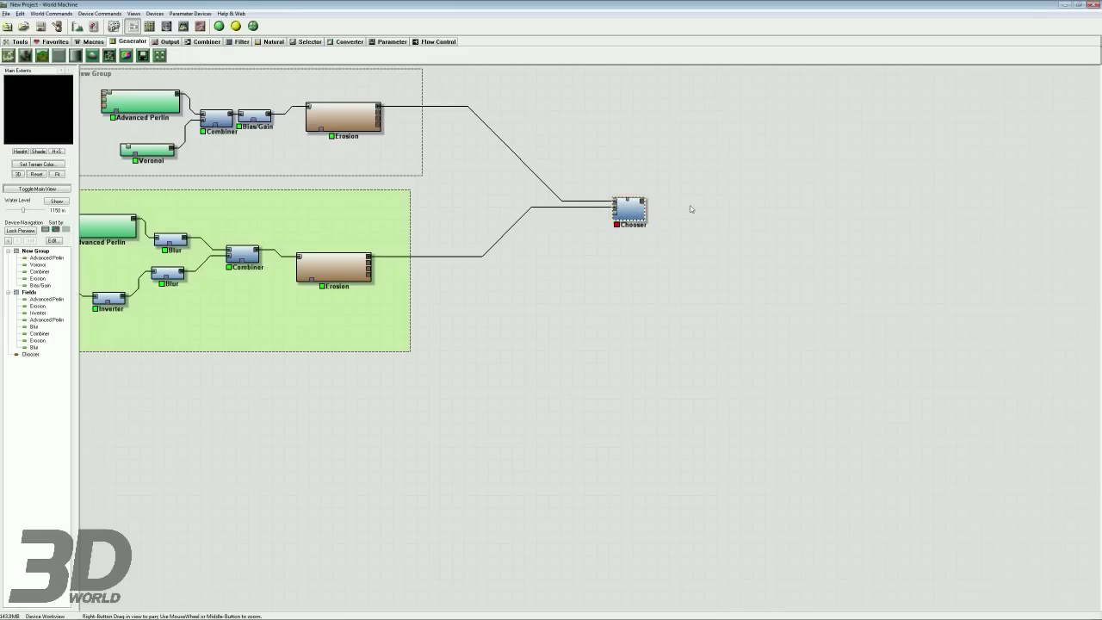
right_click_drag(449, 209, 518, 271)
left_click(523, 185)
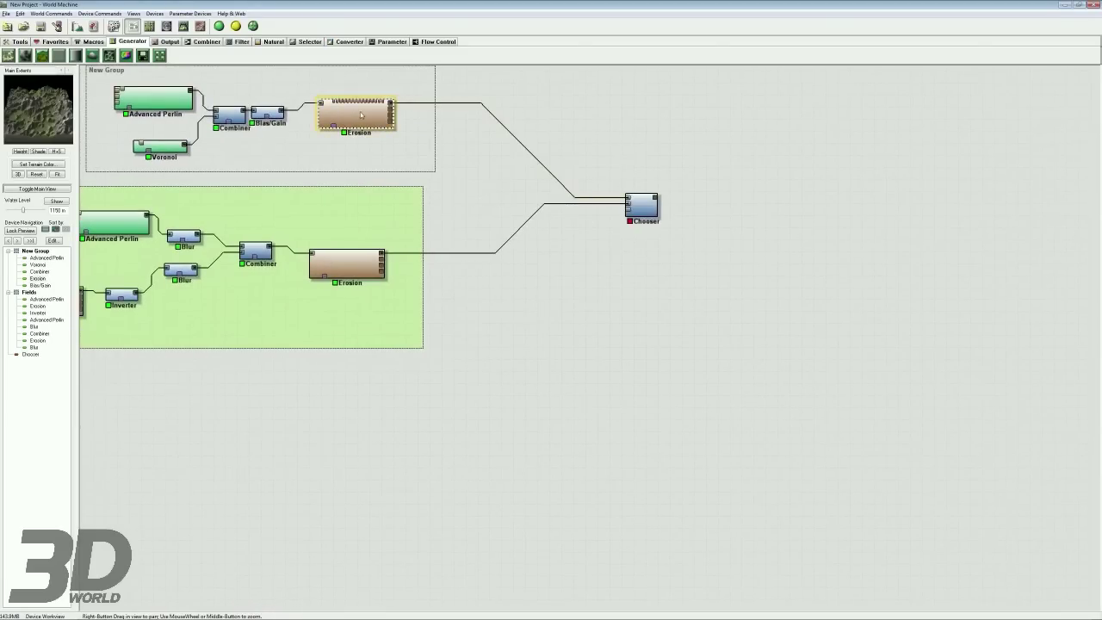
Step: Compare the terrain previews of both groups' final Erosion devices and of the Chooser
right_click_drag(401, 151, 495, 121)
left_click(502, 275)
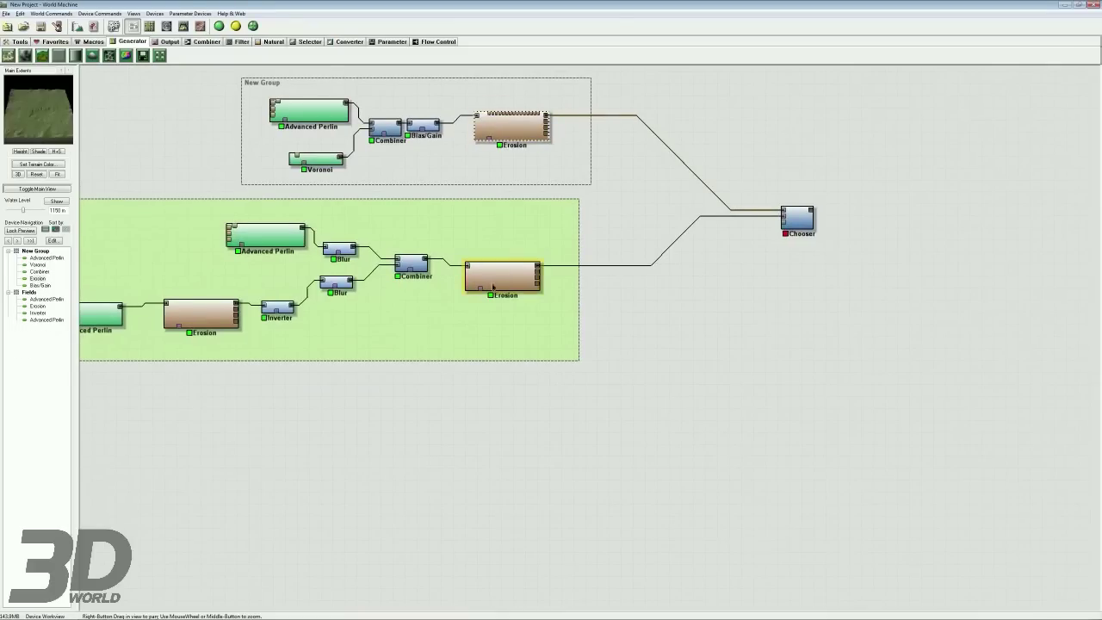
right_click_drag(520, 214, 442, 210)
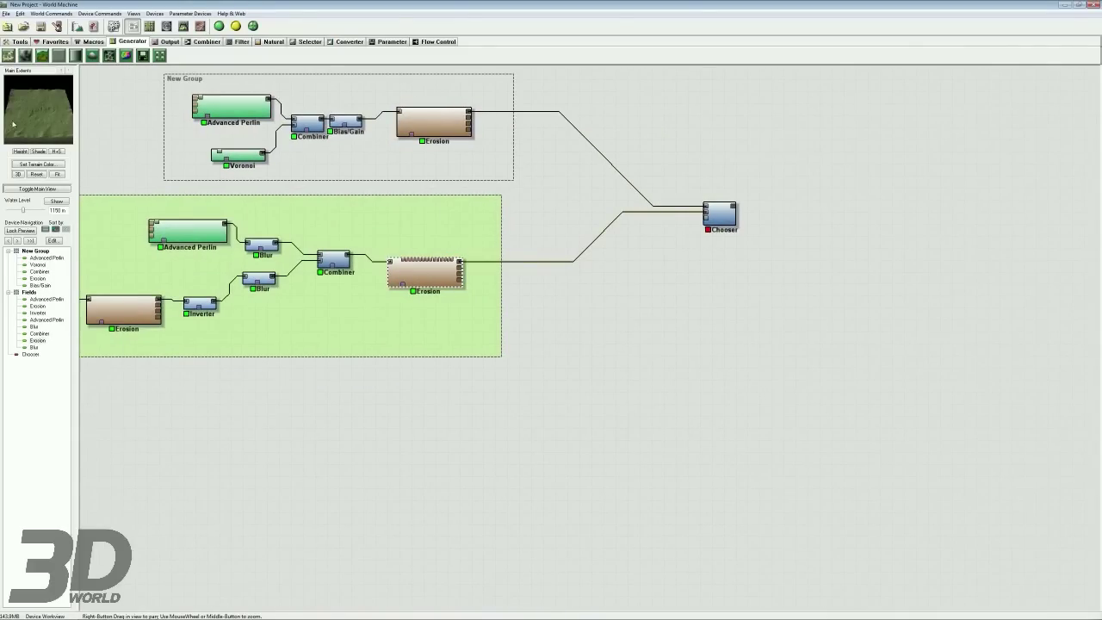
left_click(401, 133)
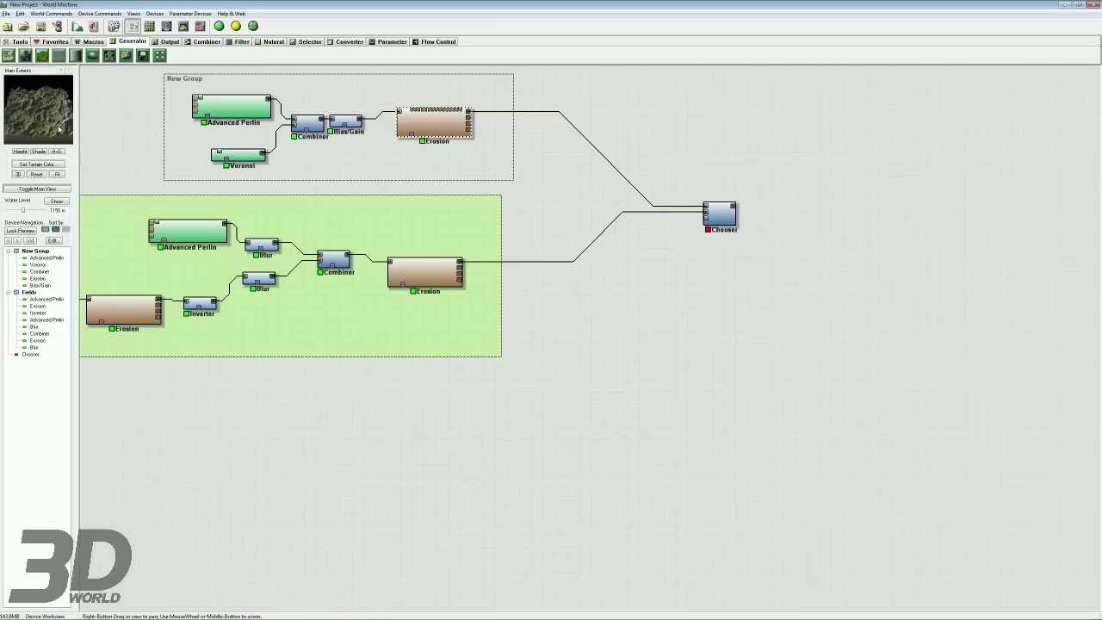
left_click(700, 207)
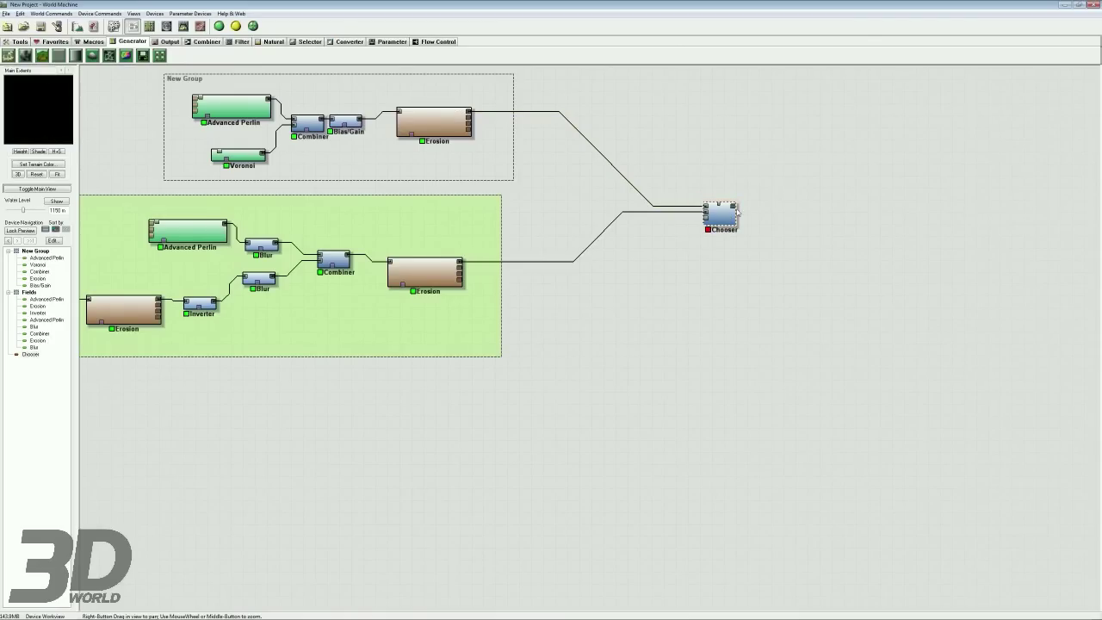
left_click_drag(143, 71, 258, 375)
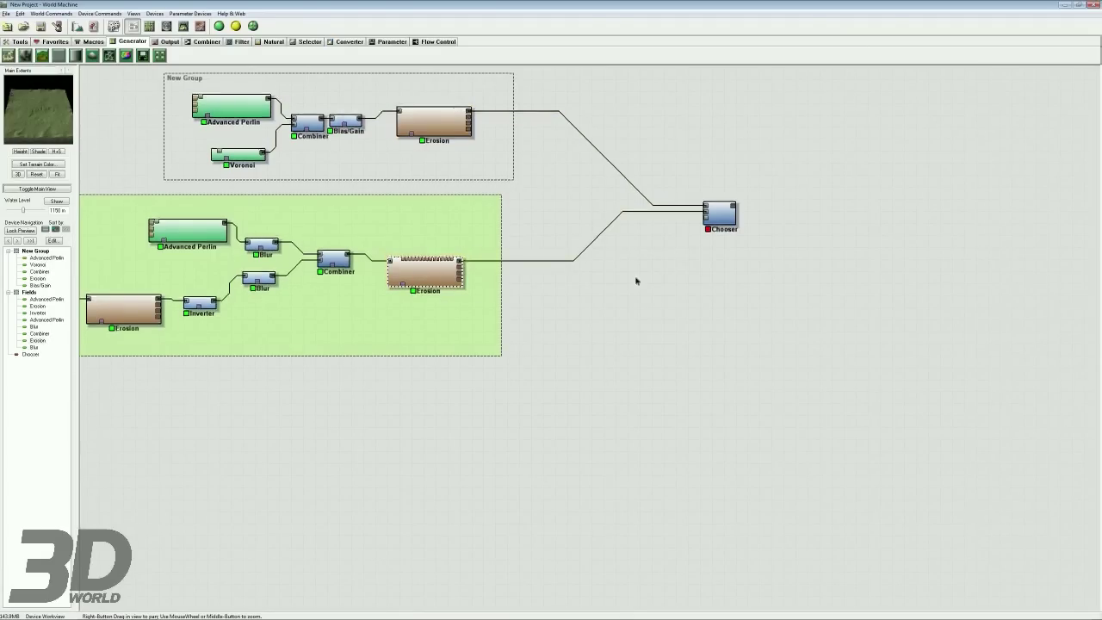
Step: Add a Layout Generator below the Chooser's input wires and connect its main output to the Chooser's third input
right_click_drag(636, 278, 567, 303)
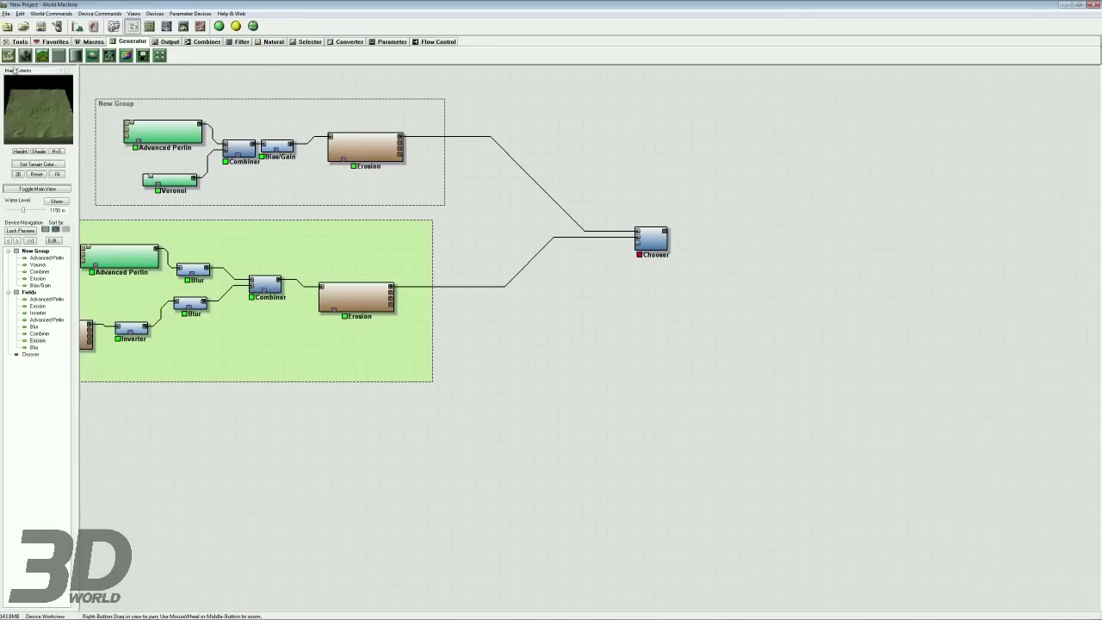
left_click(525, 290)
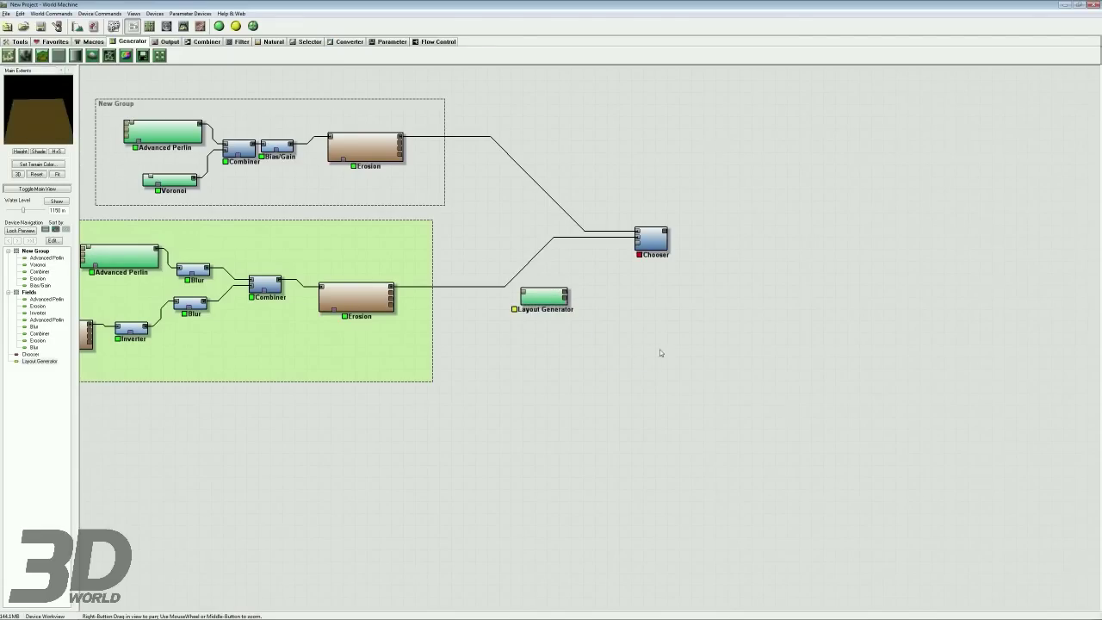
scroll(659, 352, "up", 1)
scroll(521, 345, "up", 2)
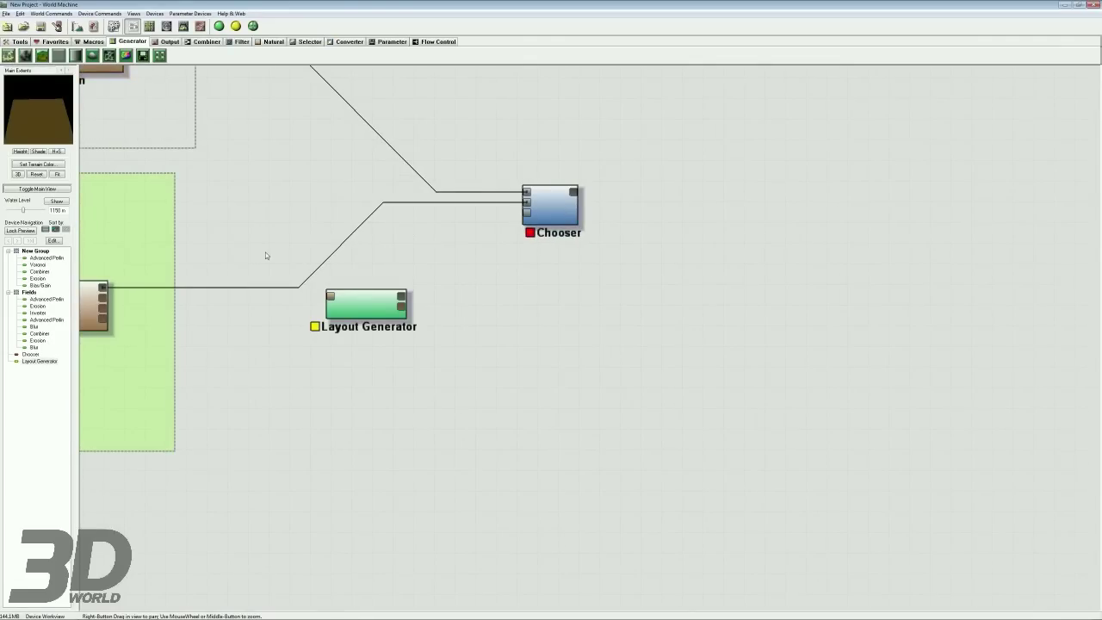
left_click_drag(401, 296, 528, 213)
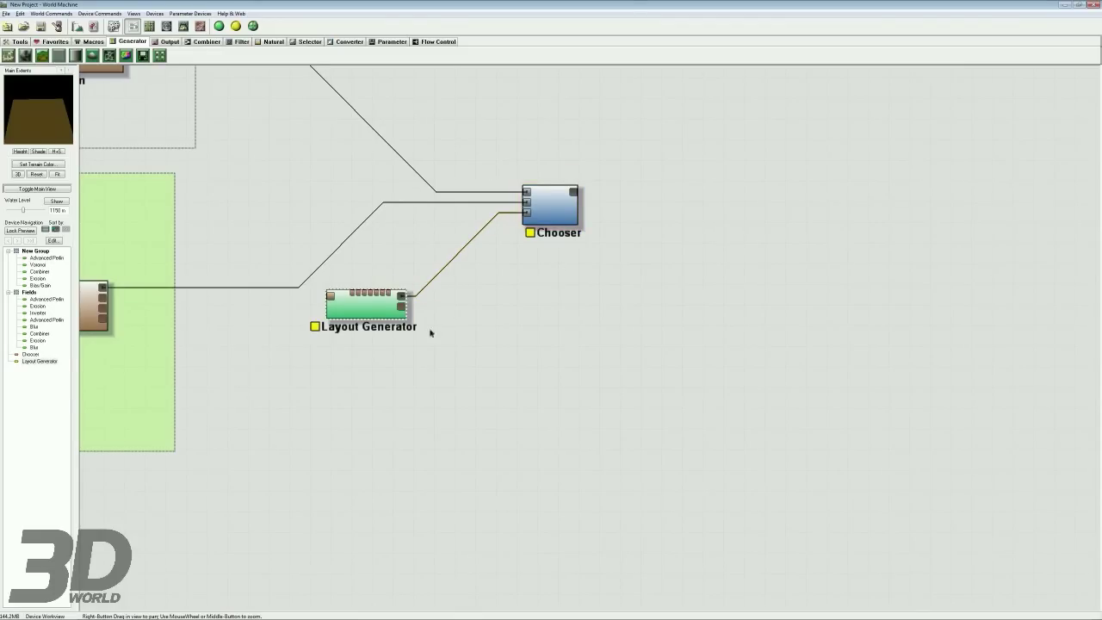
Step: Look at the Layout Generator's empty layout and the project's render extents, and return to the device graph
right_click_drag(368, 312, 428, 329)
left_click(429, 330)
double_click(440, 332)
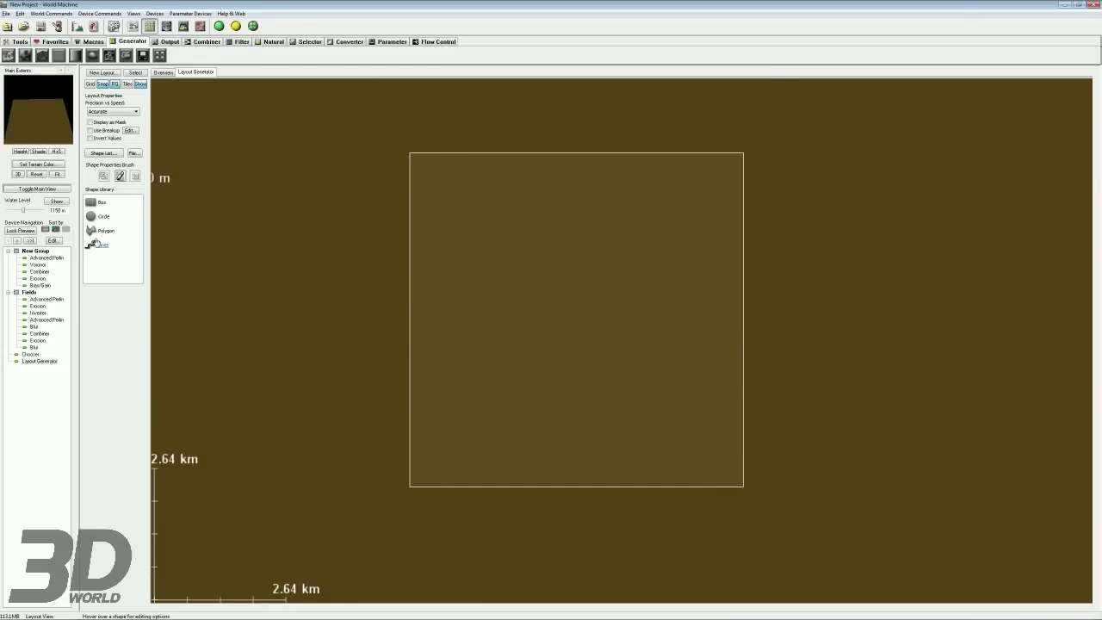
left_click(103, 231)
scroll(579, 293, "down", 3)
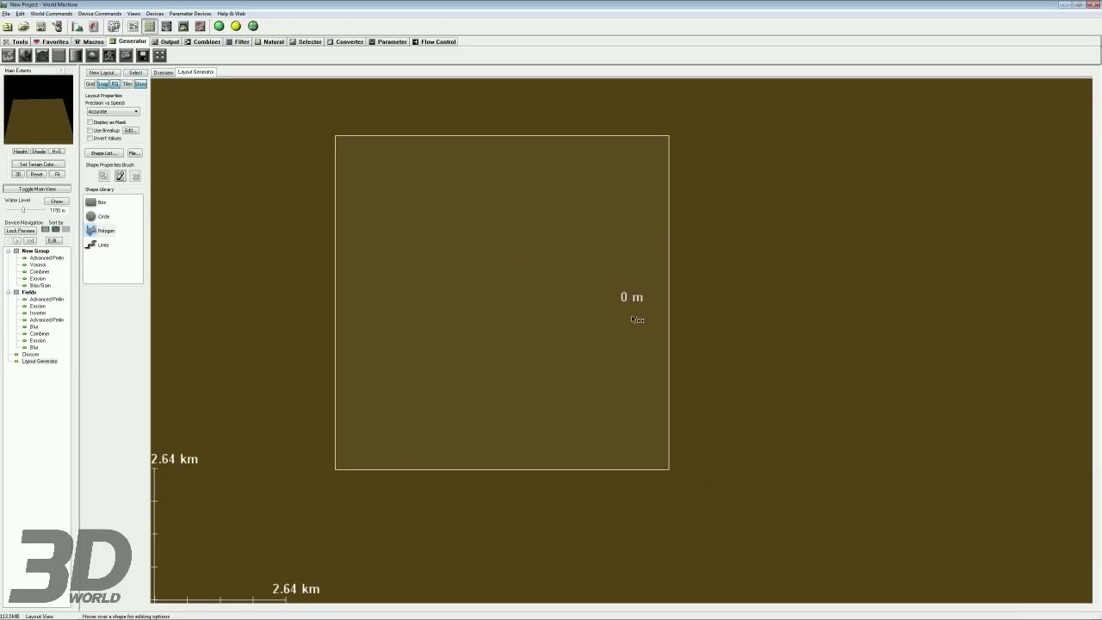
left_click(78, 27)
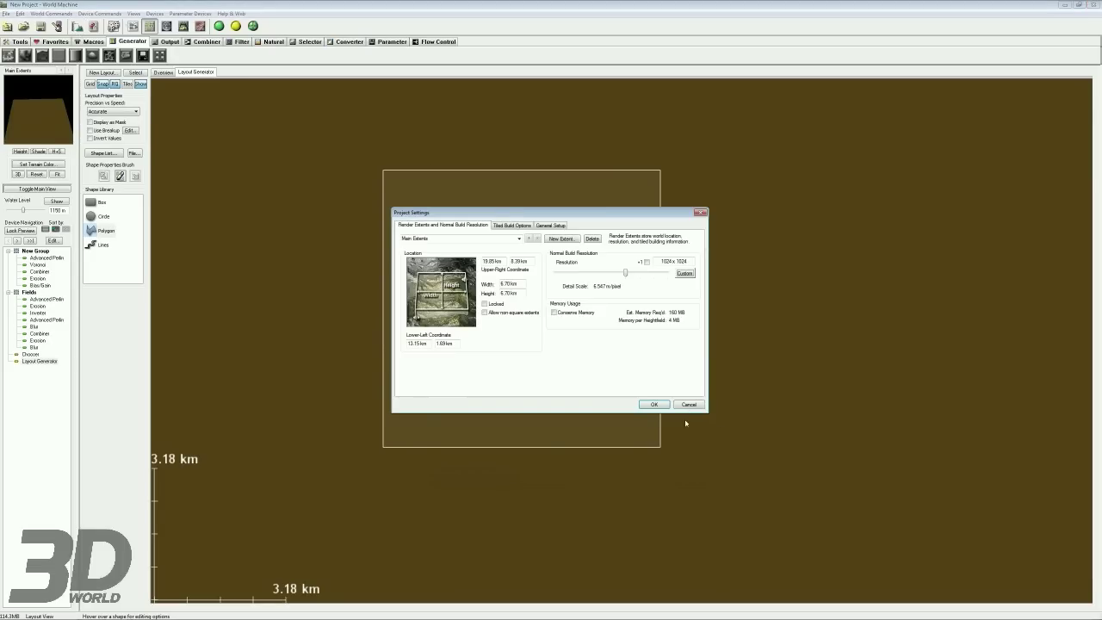
left_click(689, 404)
left_click(134, 27)
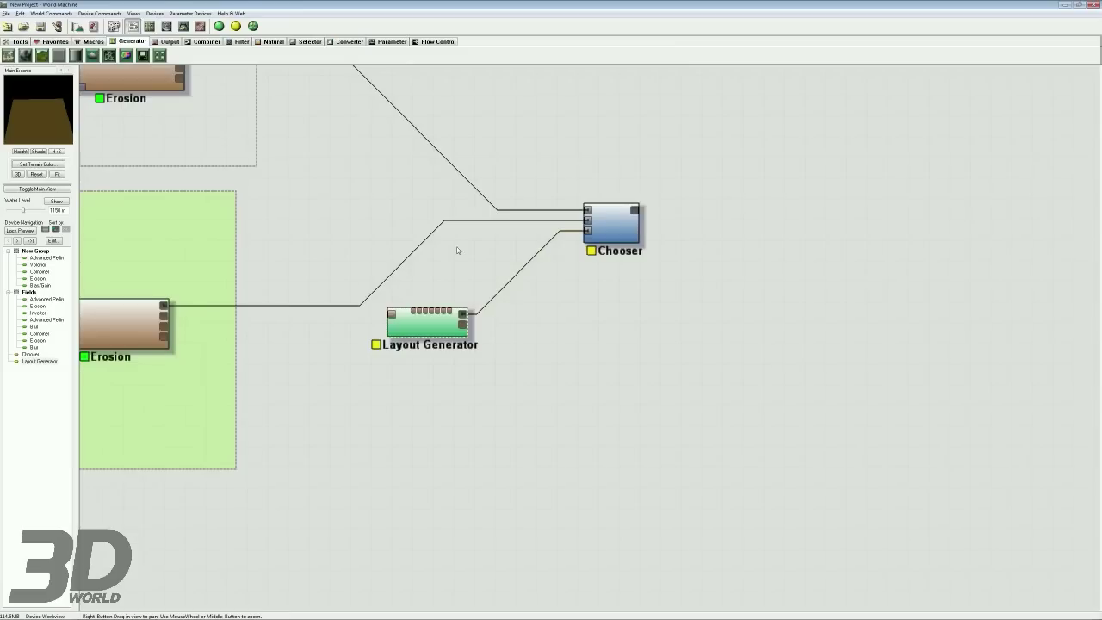
Step: Connect the unnamed group's Erosion output to the Layout Generator's terrain input as well
scroll(426, 267, "down", 2)
left_click_drag(659, 263, 318, 331)
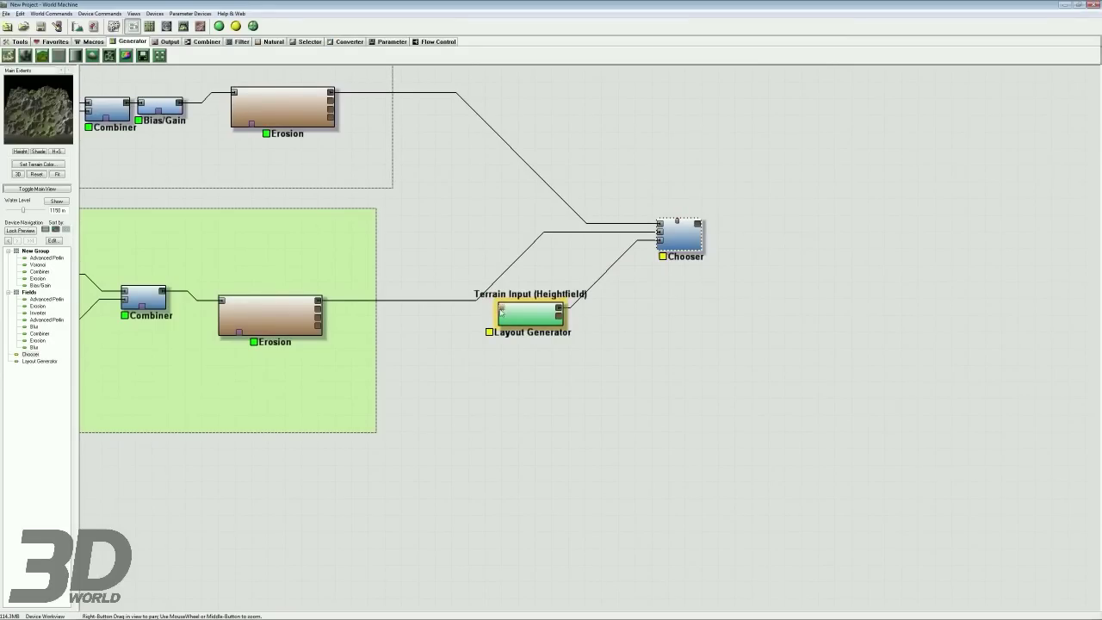
left_click_drag(503, 311, 331, 91)
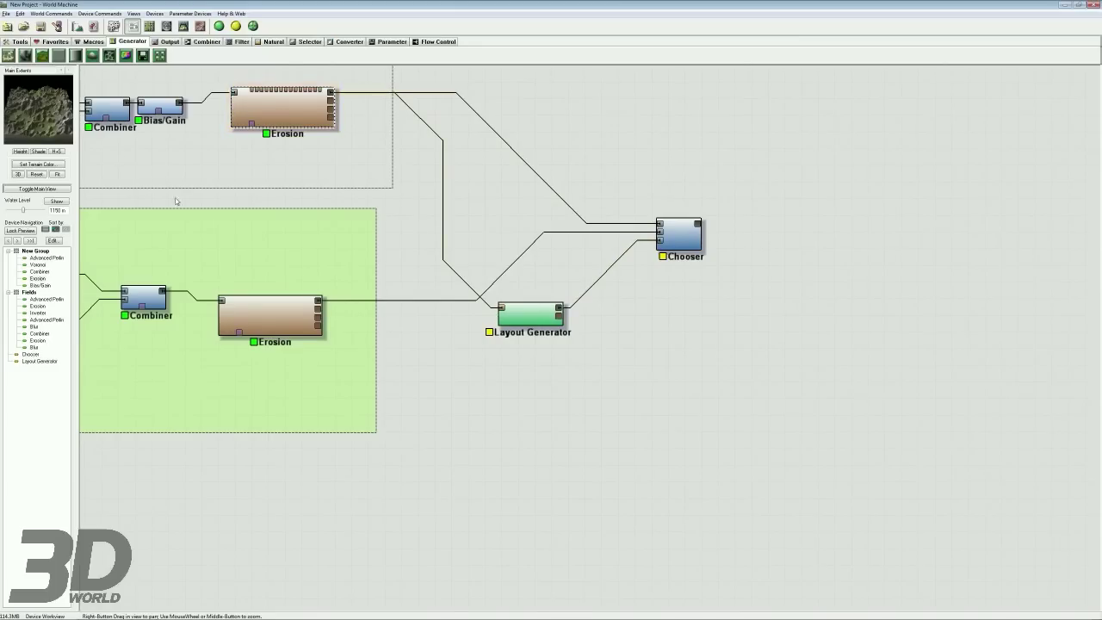
Step: In the Layout Generator's layout view, draw an elongated polygon about 8 km long and 4.6 km wide across the render extent's eastern edge
right_click(559, 322)
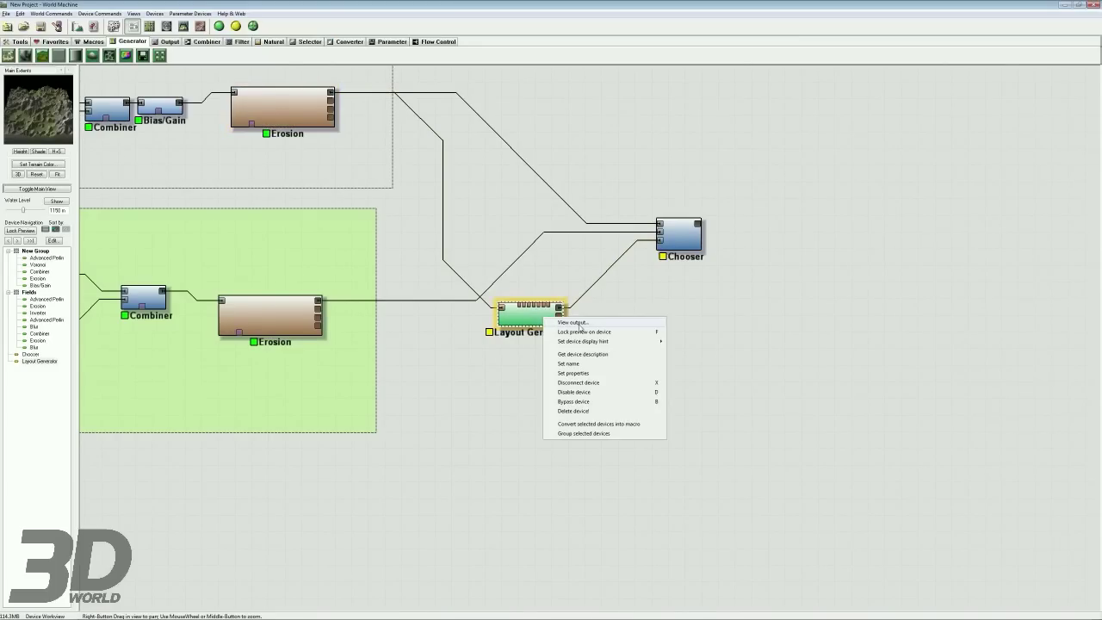
left_click(577, 323)
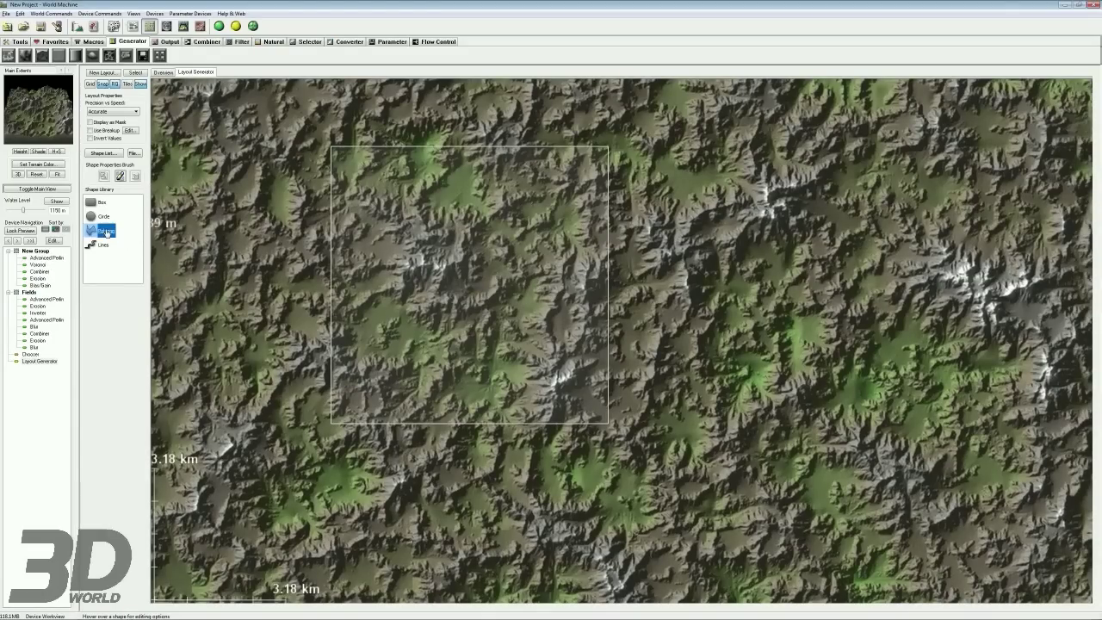
left_click(615, 448)
left_click(539, 445)
left_click(526, 386)
left_click(556, 328)
left_click(546, 272)
left_click(548, 226)
left_click(537, 170)
left_click(553, 122)
left_click(648, 107)
left_click(719, 264)
left_click(697, 356)
right_click(685, 384)
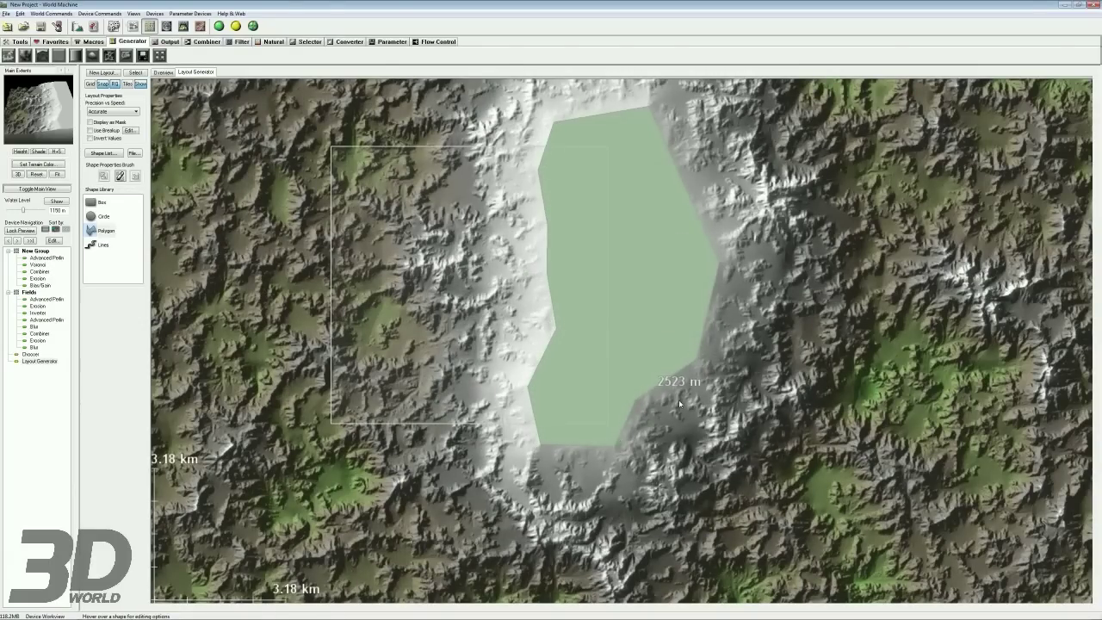
Step: Move the polygon about 1 km east and review its shape properties
mouse_move(630, 319)
left_click_drag(659, 234, 716, 255)
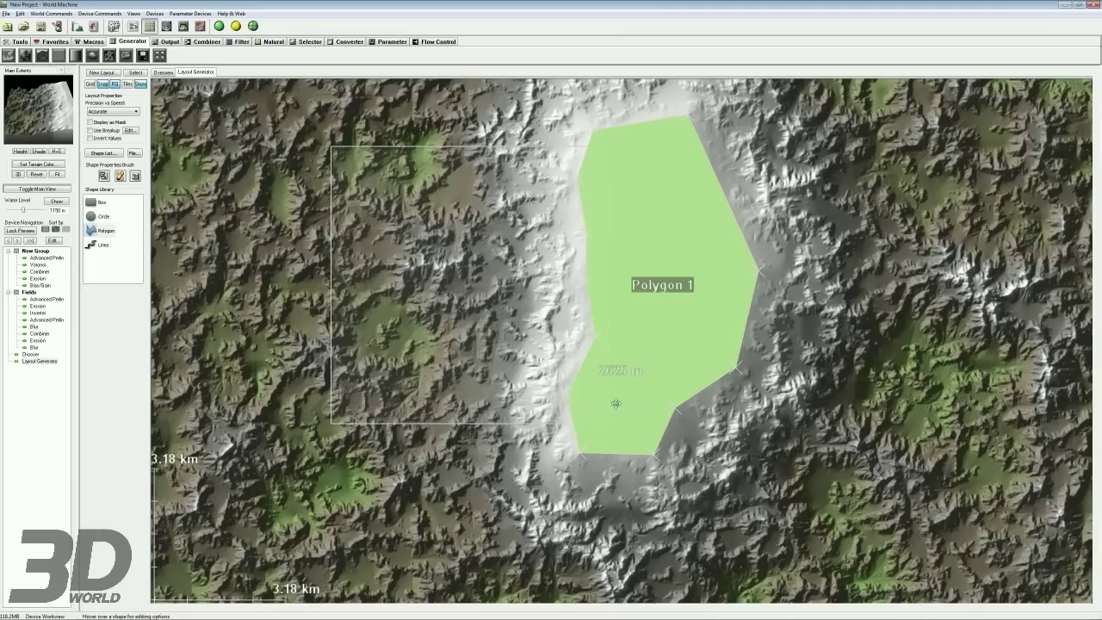
double_click(625, 234)
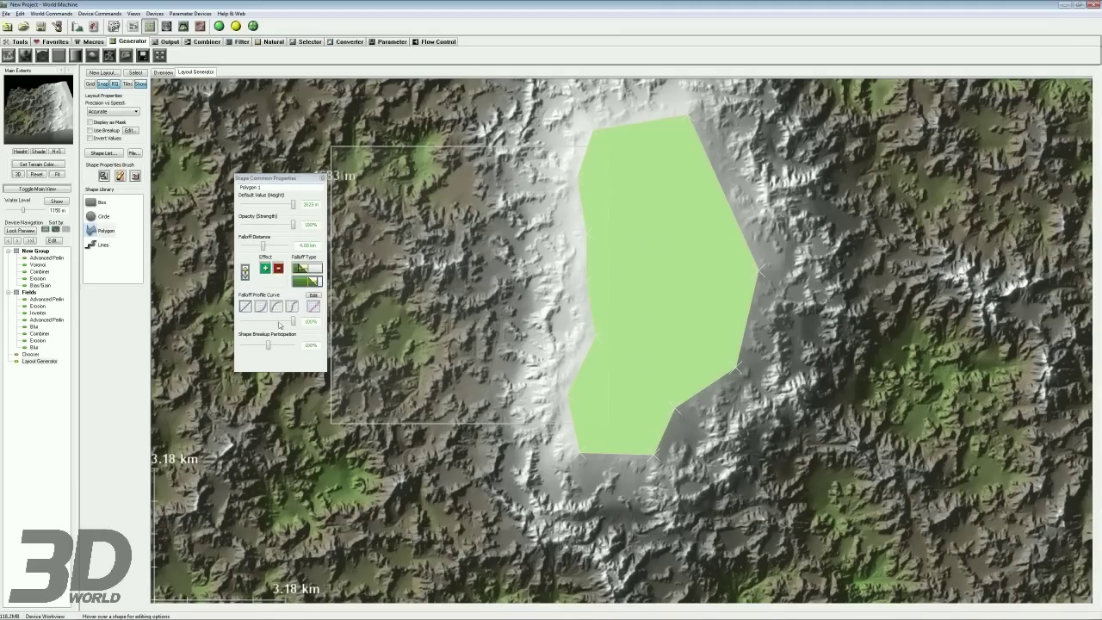
left_click(322, 178)
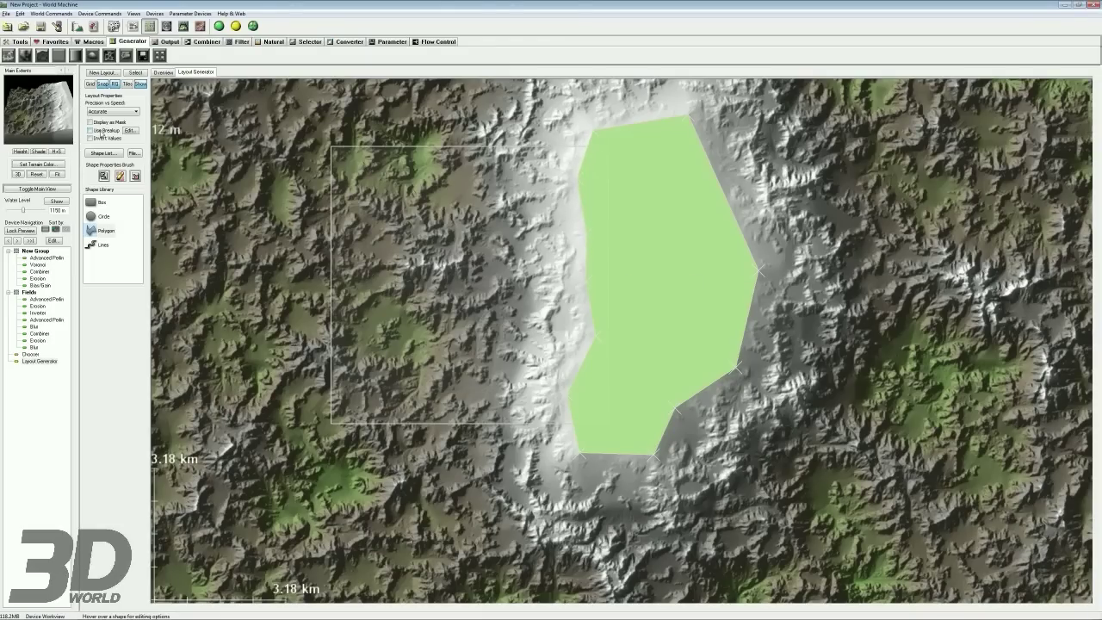
Step: Enable breakup for the layout with fractal breakup 1.00, breakup scale 3.00 km and roughness 3
left_click(99, 131)
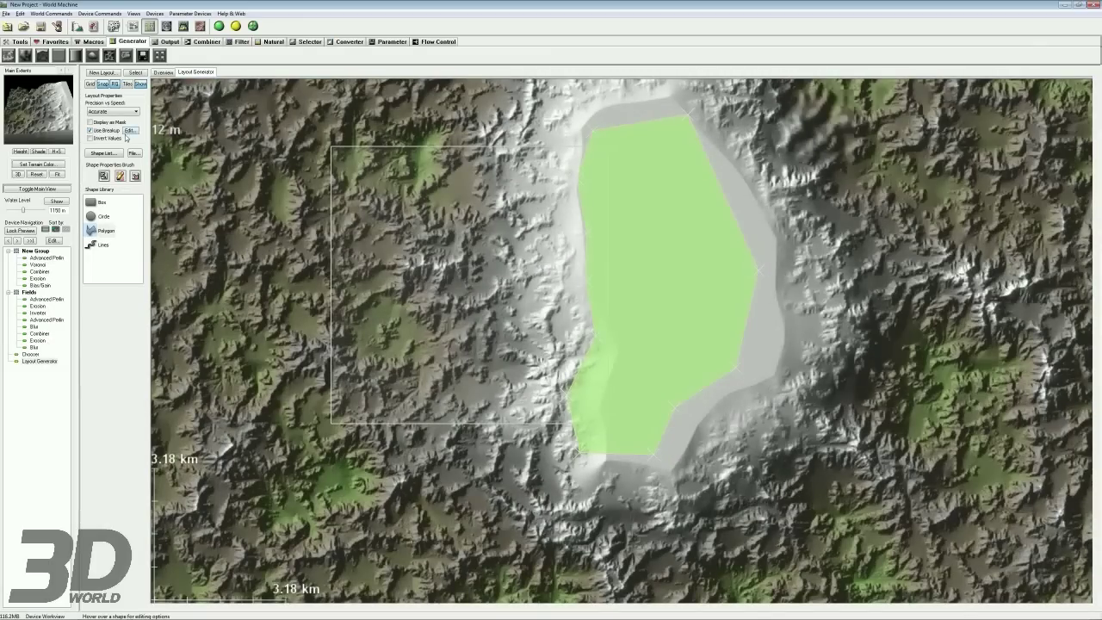
left_click(129, 131)
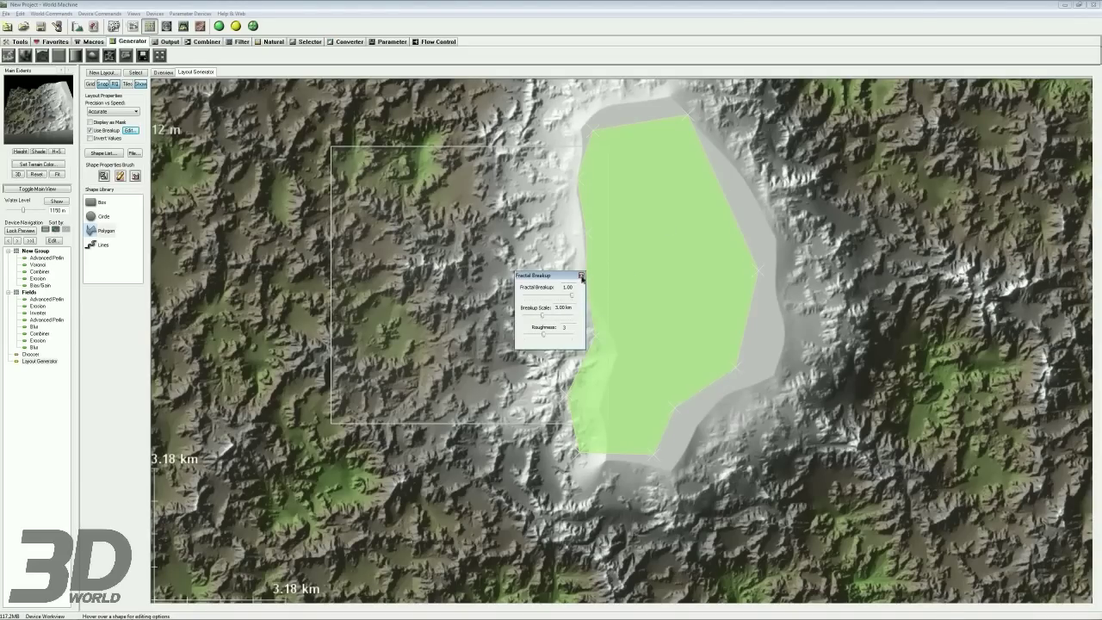
left_click(581, 276)
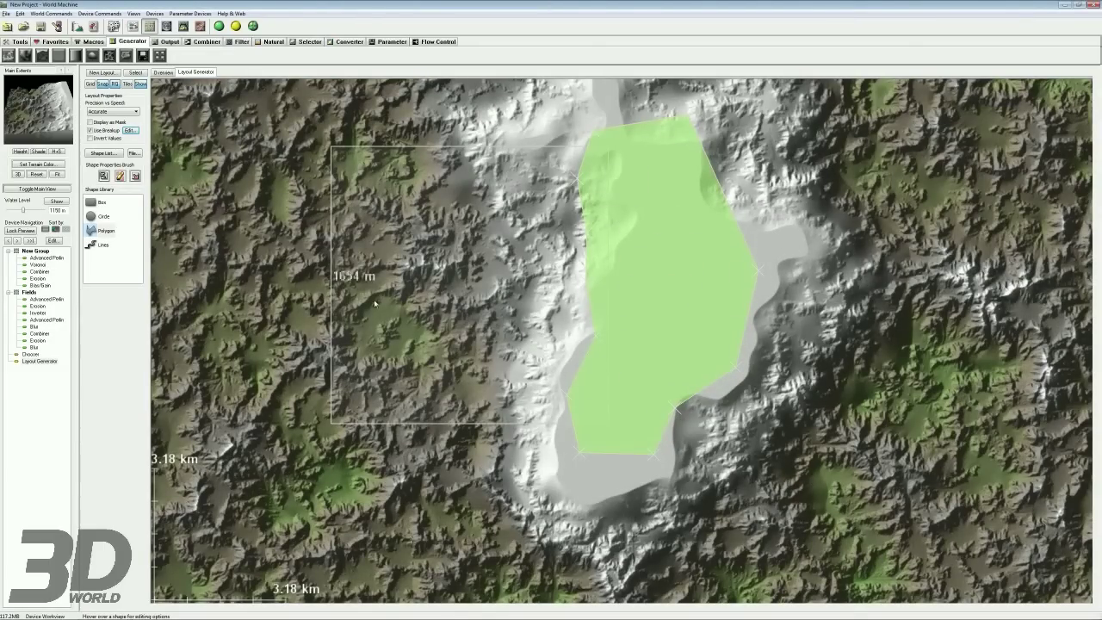
Step: Try breakup participation values from 0% to 200% on the polygon and set it to 50%
double_click(673, 303)
left_click_drag(267, 179, 379, 167)
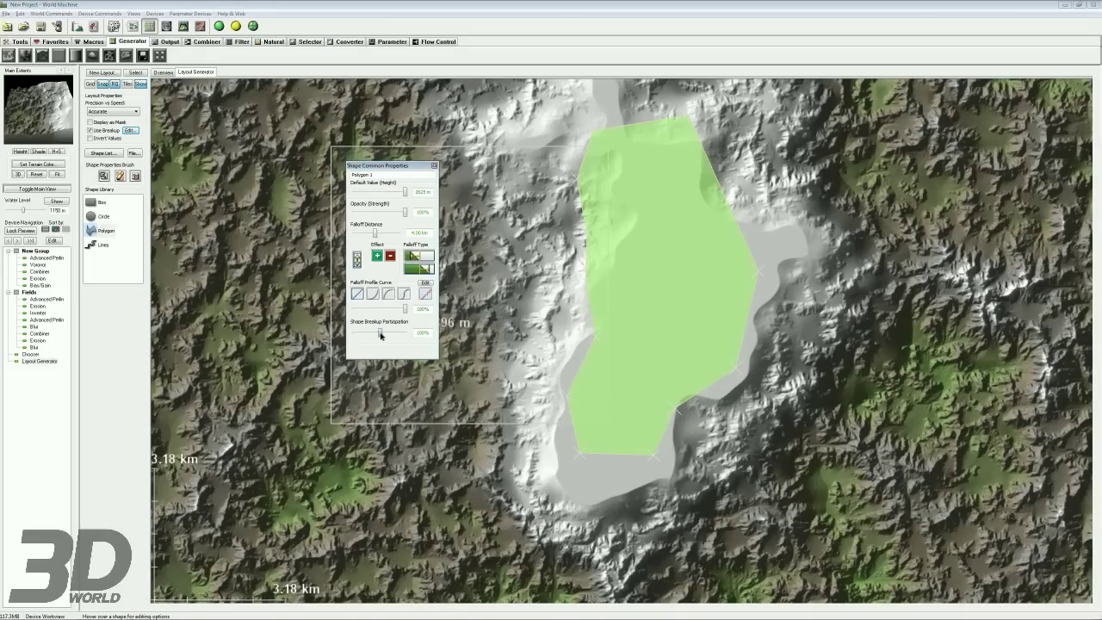
left_click_drag(381, 334, 354, 333)
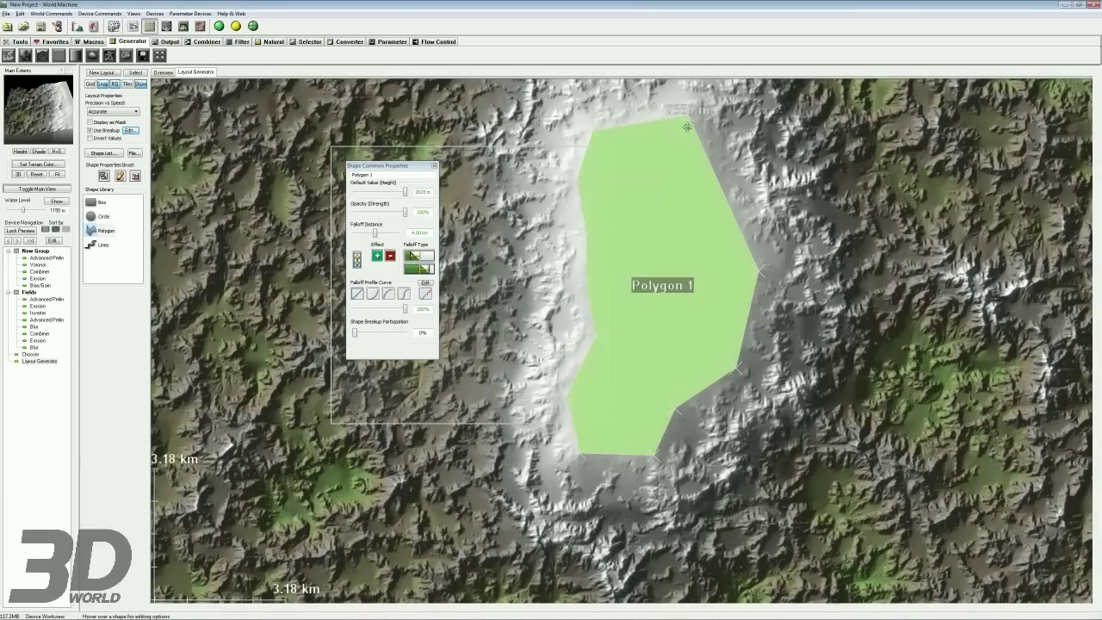
left_click_drag(355, 333, 379, 334)
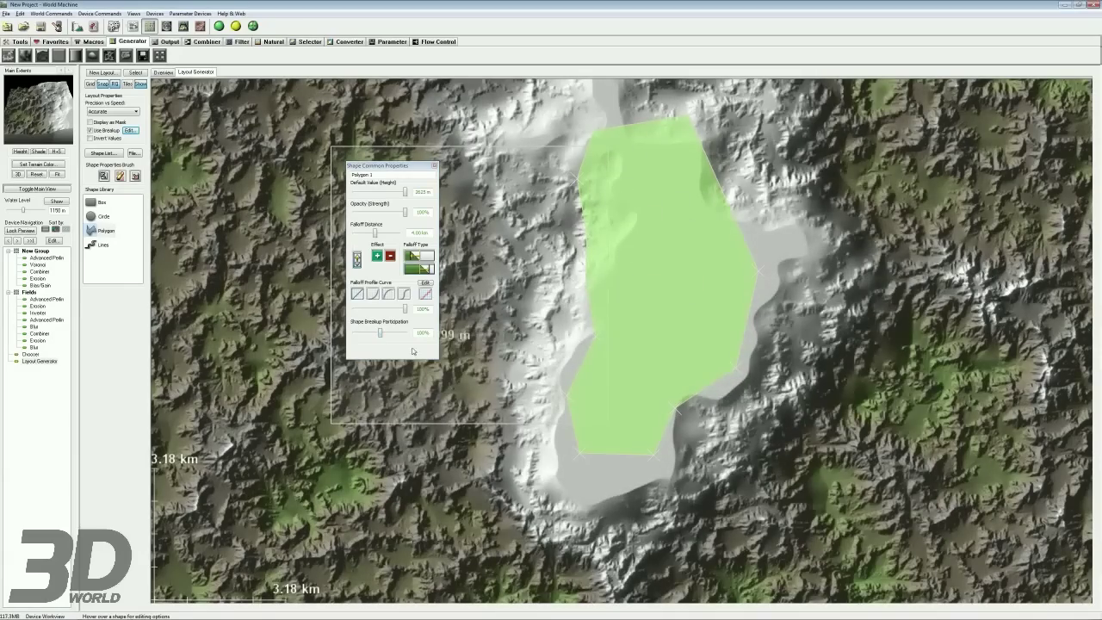
left_click_drag(381, 337, 405, 334)
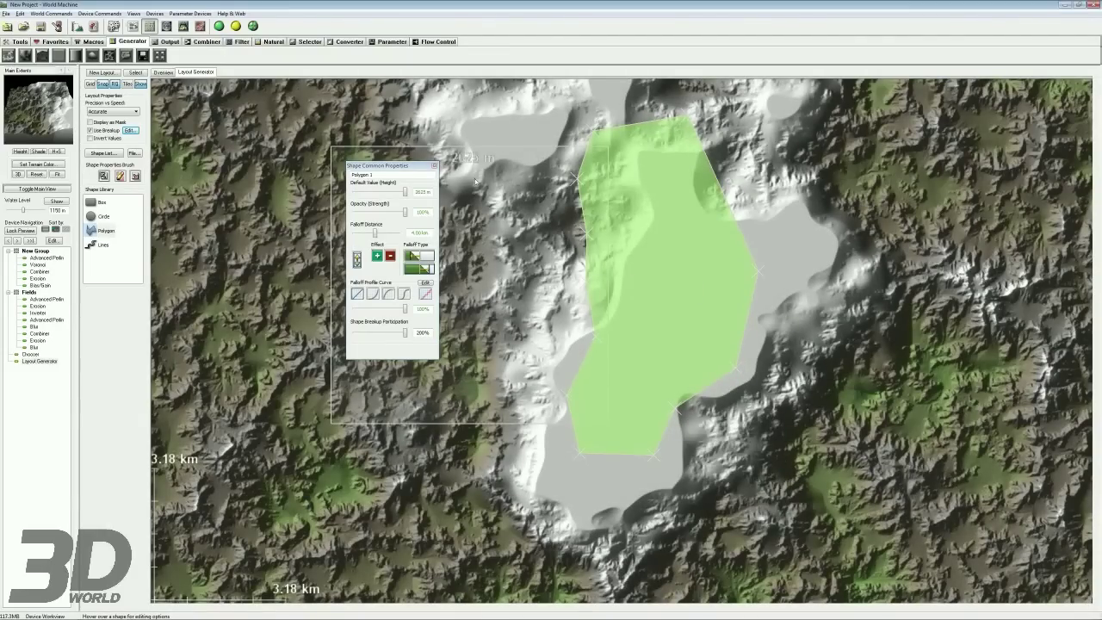
middle_click_drag(719, 301, 715, 323)
left_click_drag(385, 332, 372, 335)
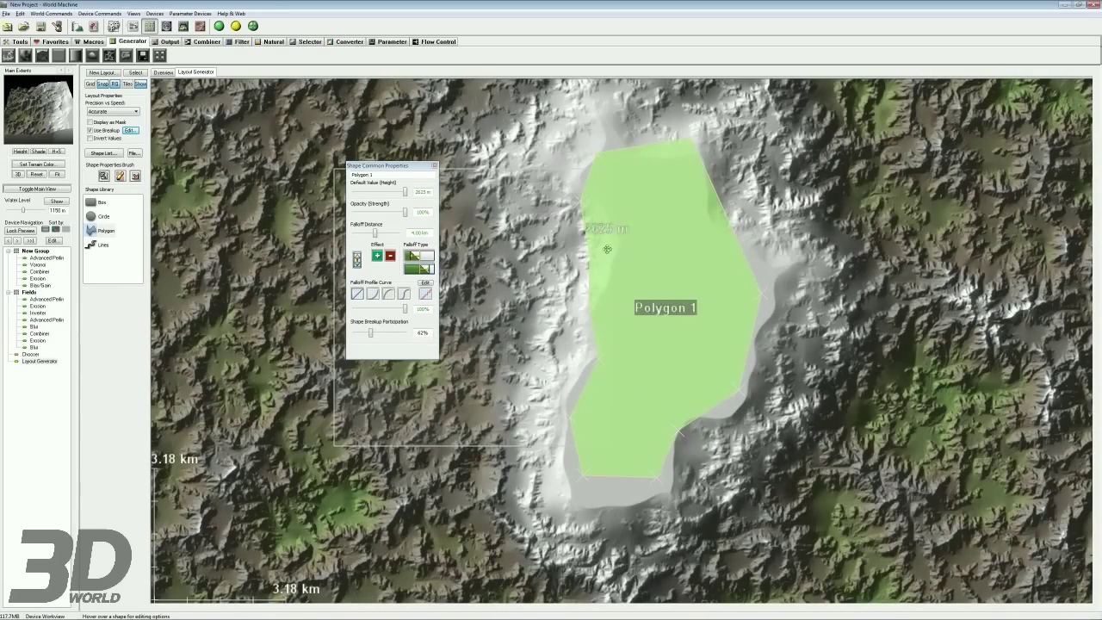
left_click_drag(370, 334, 367, 334)
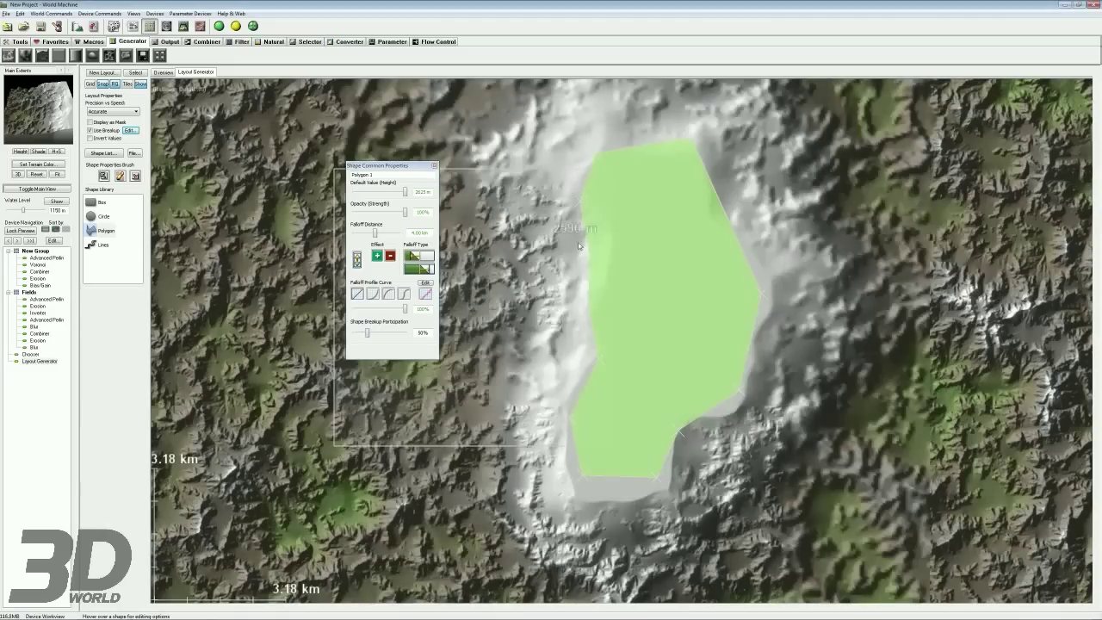
left_click(433, 165)
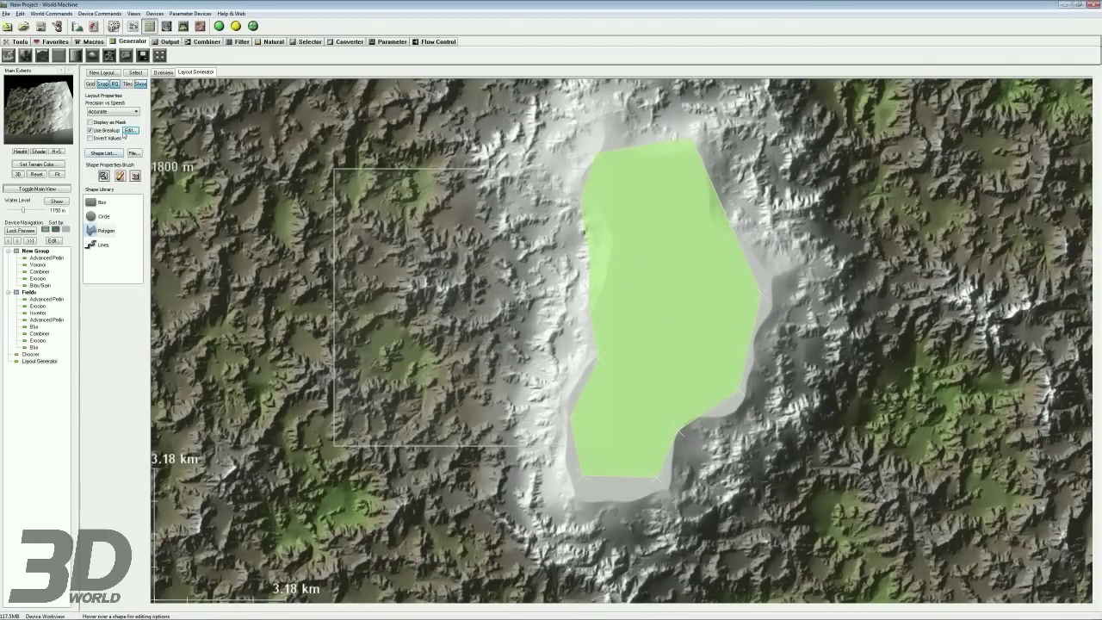
Step: Set the layout's fractal breakup roughness to 5 and inspect the polygon's edge up close
left_click(130, 130)
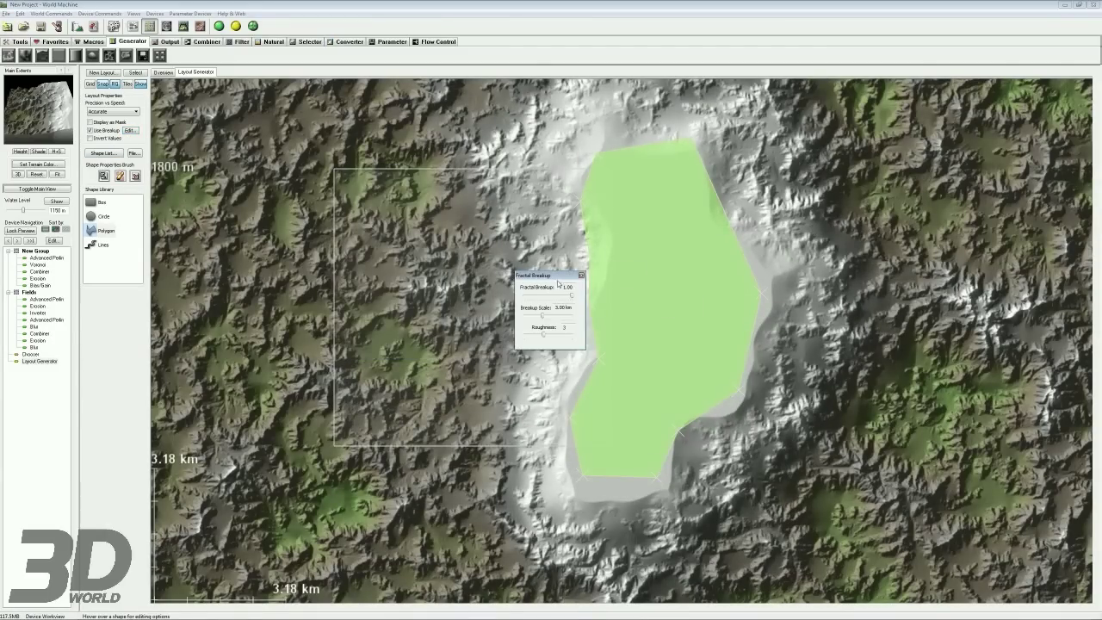
left_click_drag(558, 283, 493, 240)
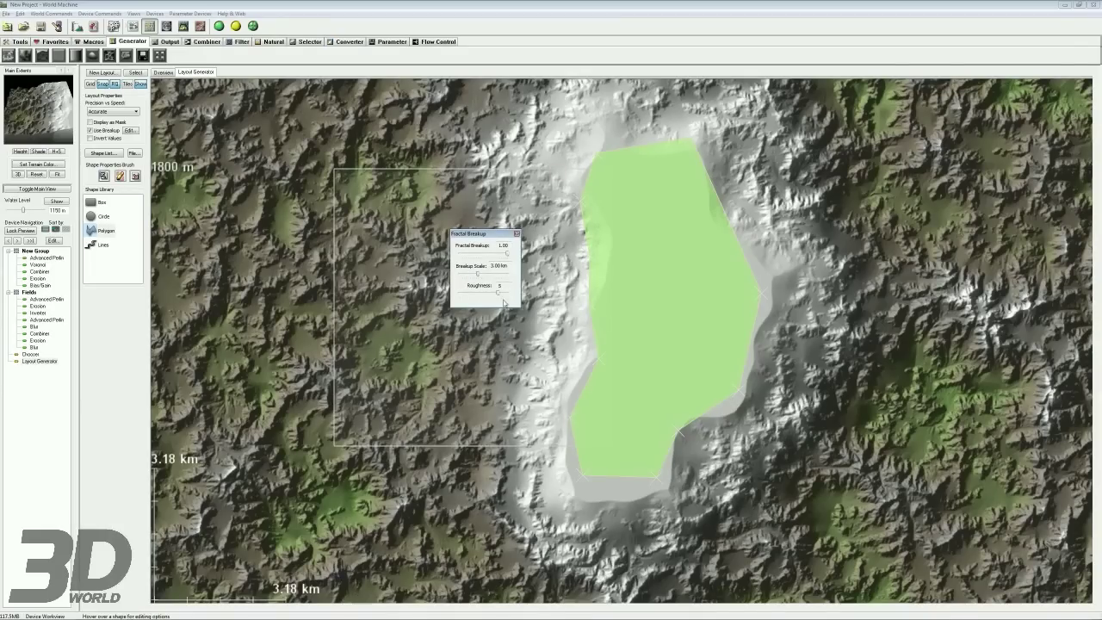
left_click(516, 233)
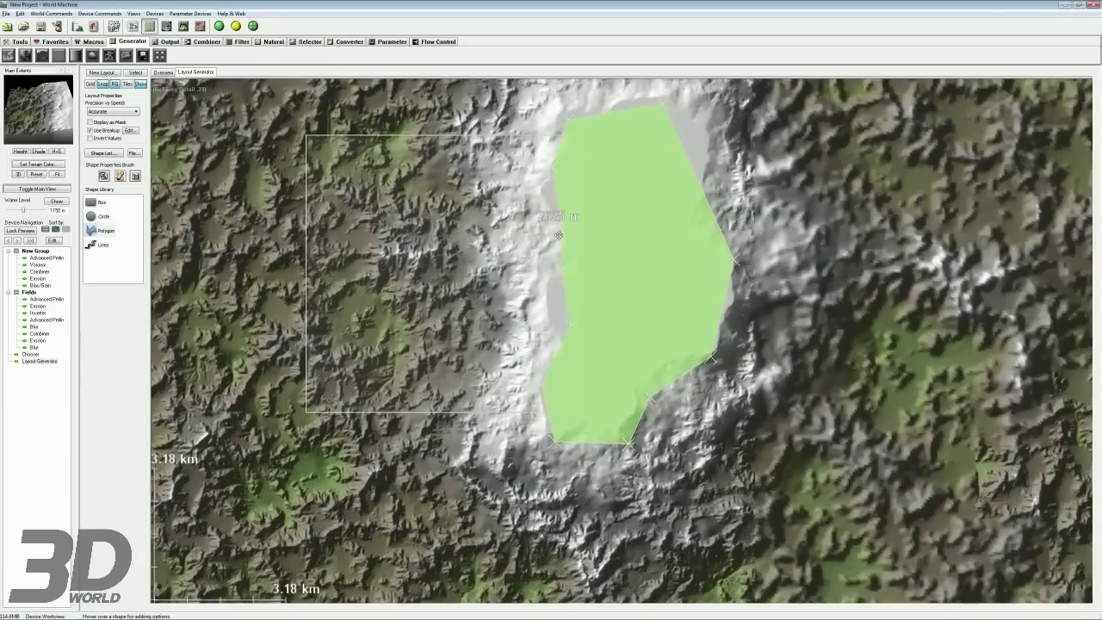
scroll(558, 235, "up", 5)
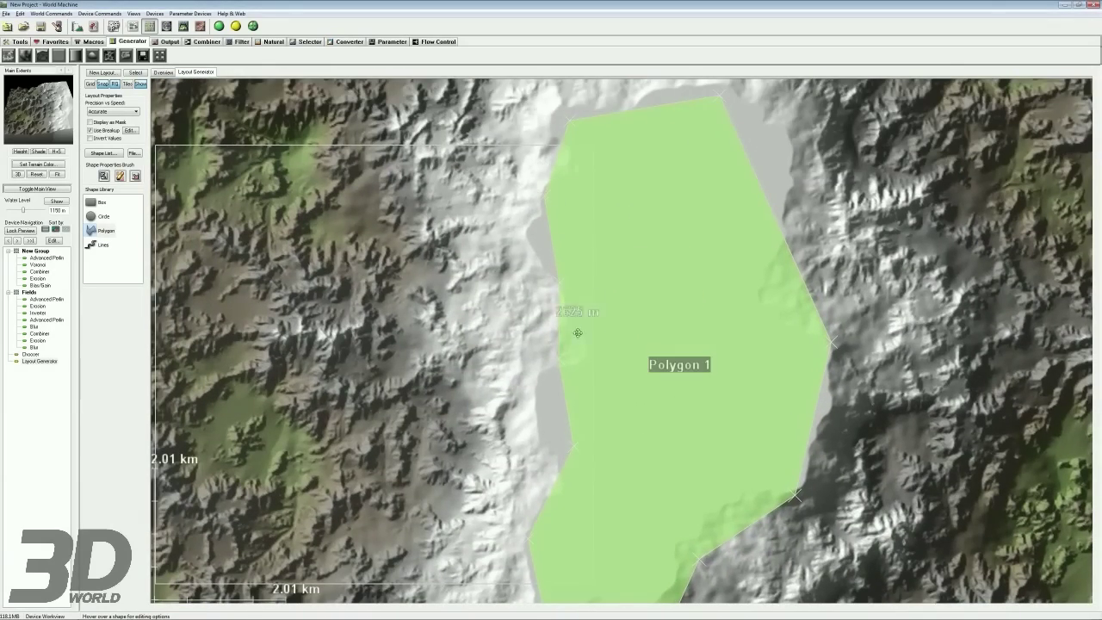
Step: Shift the polygon slightly west and east across the layout to test how its broken-up edge responds
scroll(578, 332, "down", 3)
left_click_drag(631, 344, 656, 352)
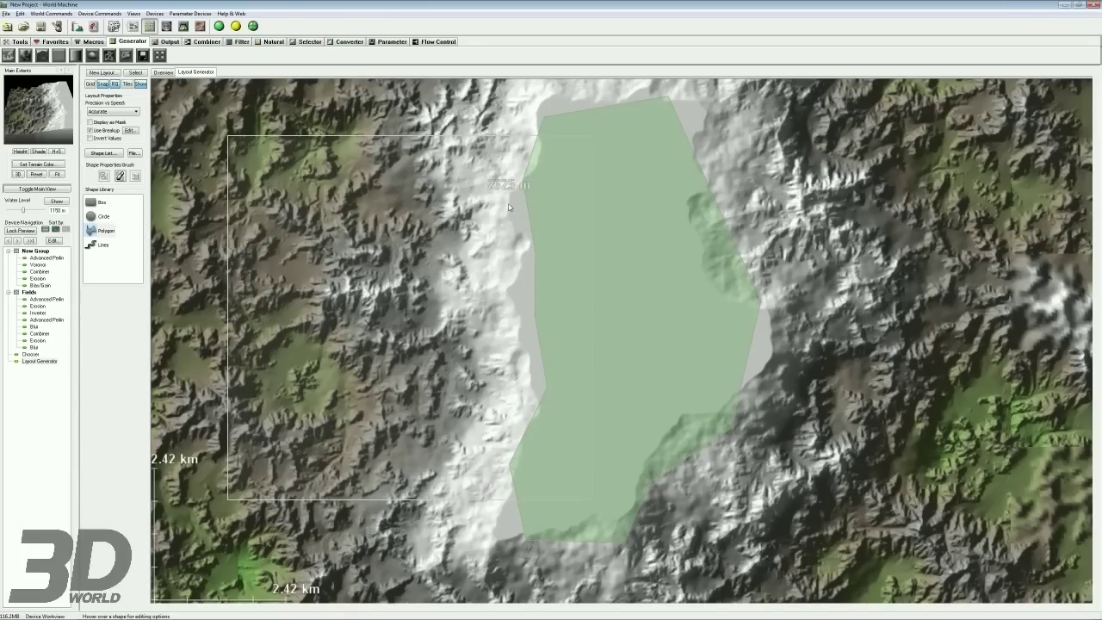
left_click_drag(616, 234, 591, 232)
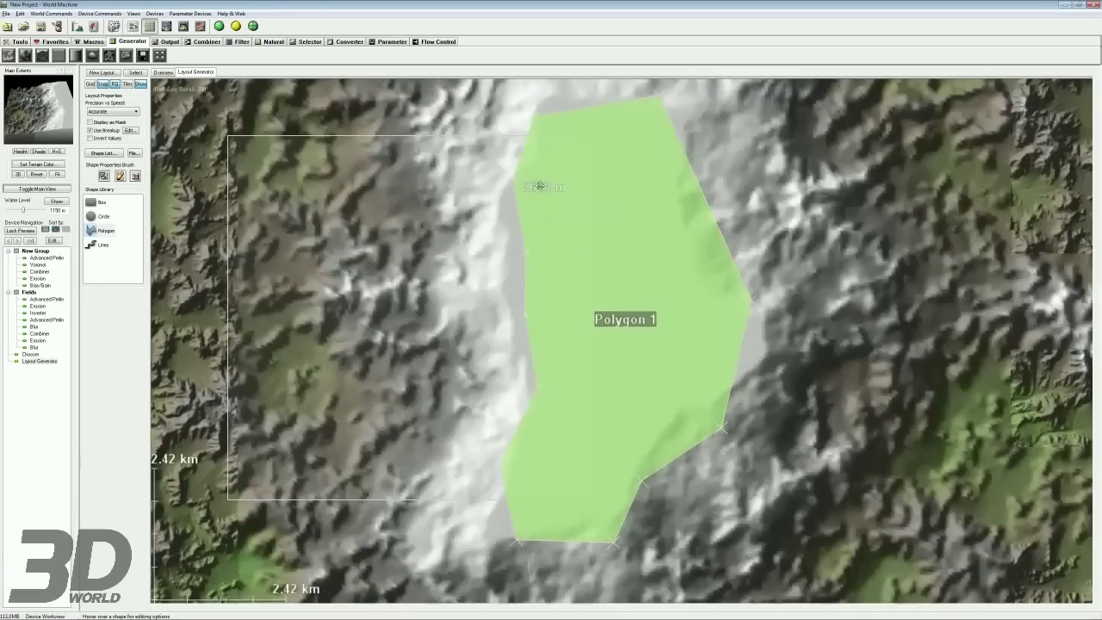
left_click_drag(558, 290, 608, 286)
left_click_drag(607, 286, 615, 286)
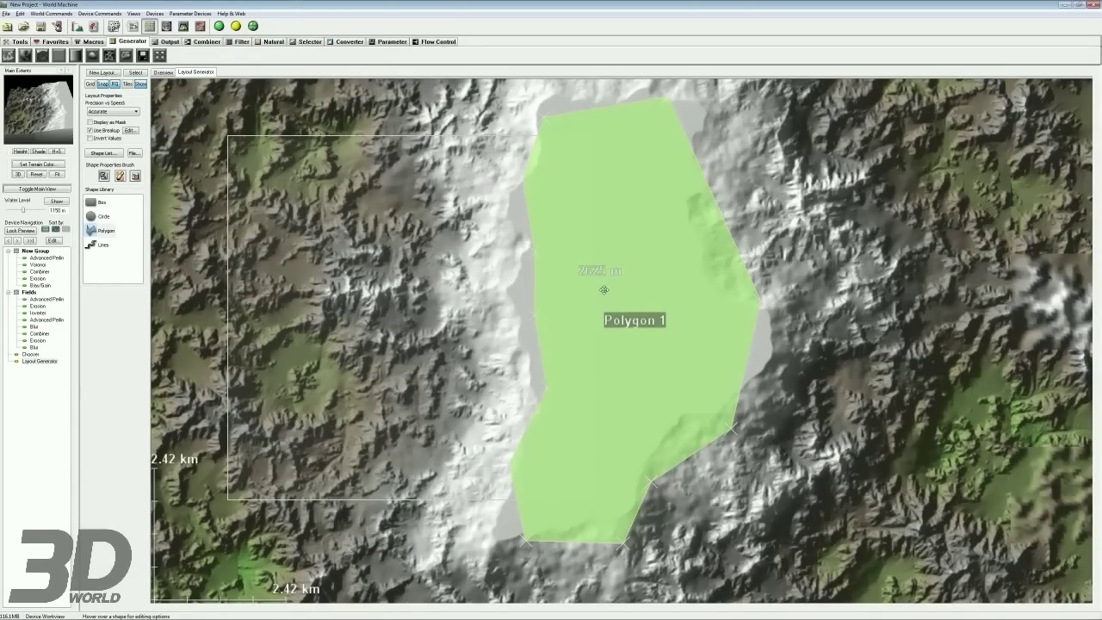
Step: Review the polygon's shape properties and set the layout's breakup scale to 1.00 km
double_click(604, 289)
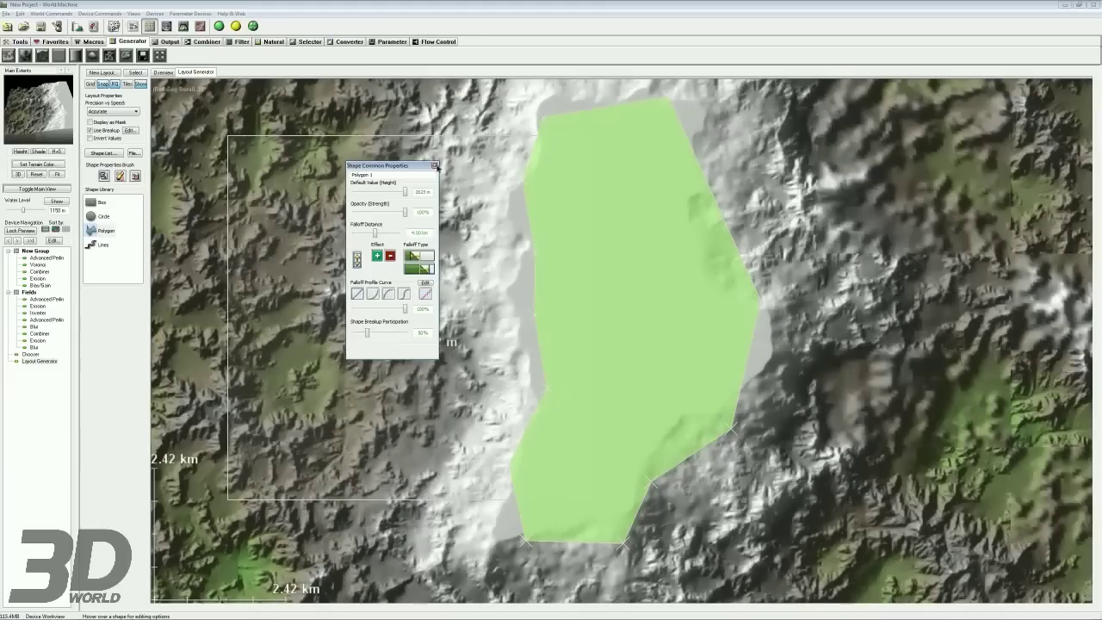
left_click(434, 165)
left_click(132, 130)
left_click_drag(548, 275, 480, 216)
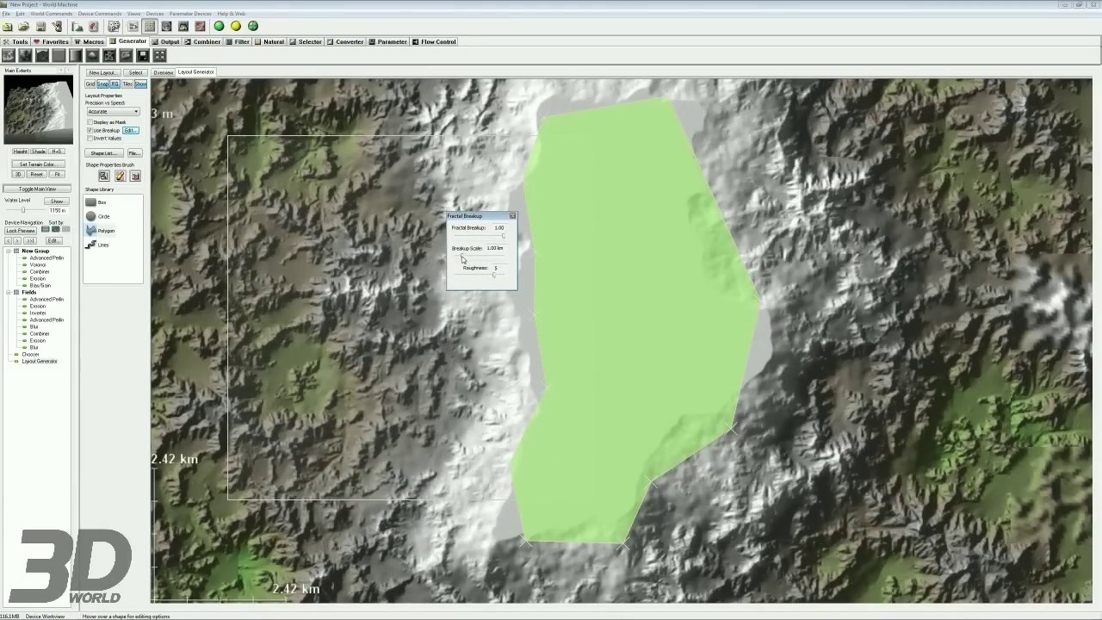
left_click(512, 216)
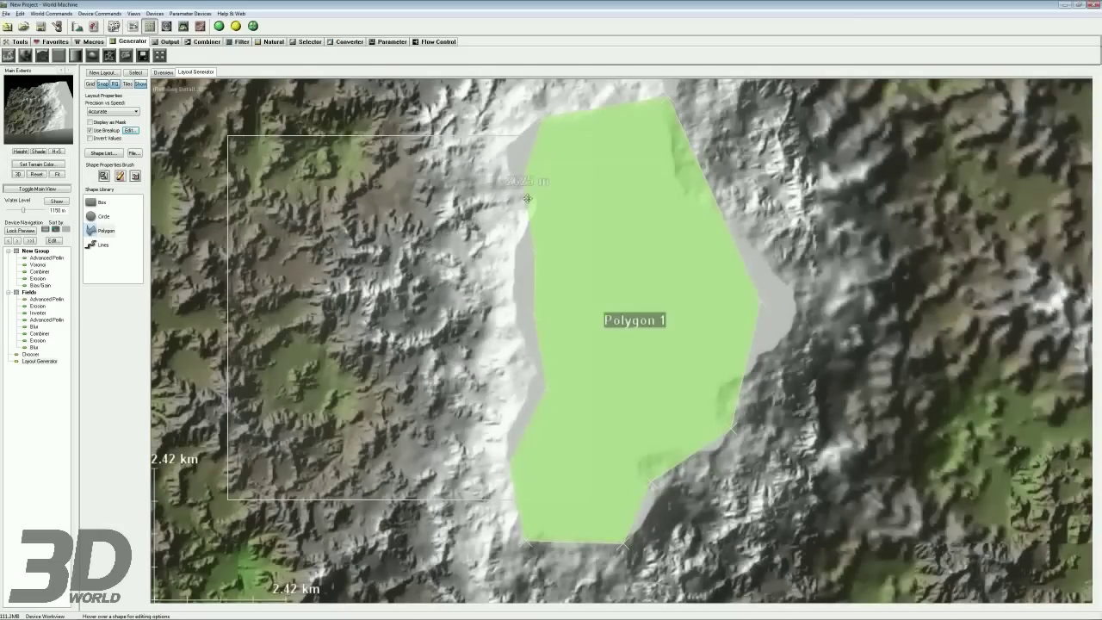
Step: Set the polygon's shape breakup participation to 112% and move two vertices of its western edge inward
double_click(592, 243)
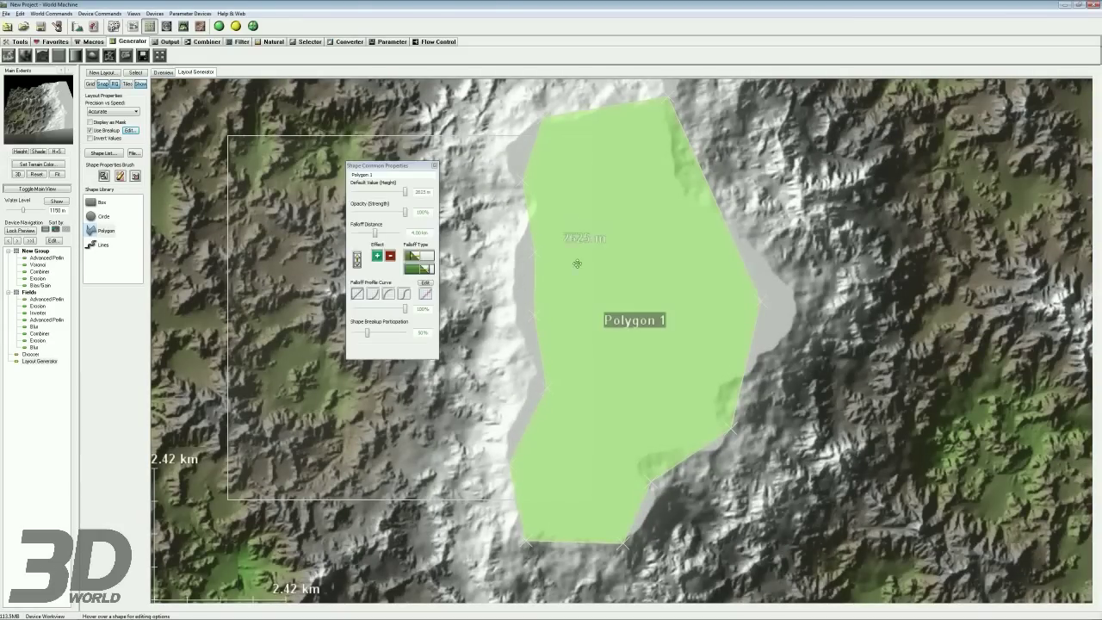
left_click_drag(366, 334, 383, 334)
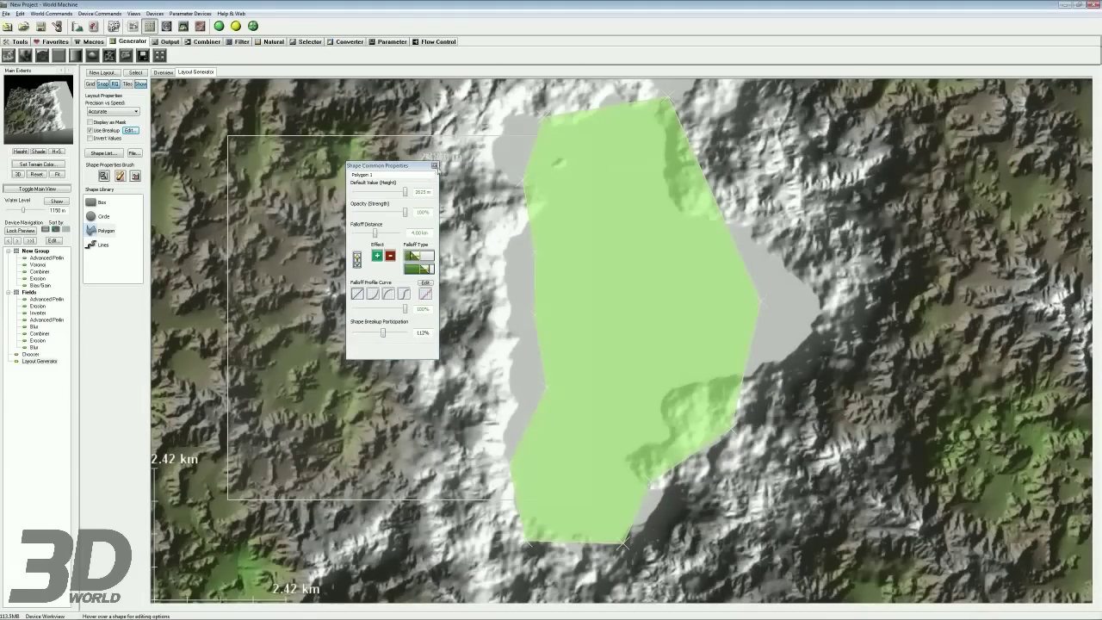
left_click_drag(537, 318, 560, 312)
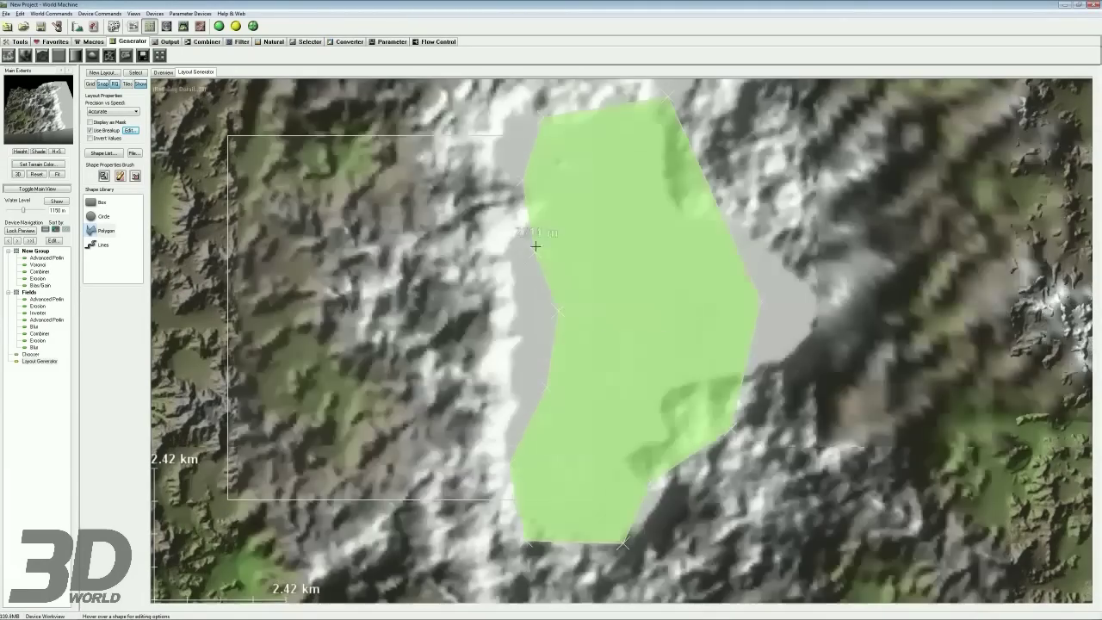
mouse_move(533, 191)
left_mouse_down()
mouse_move(539, 178)
mouse_move(537, 209)
mouse_move(544, 180)
left_mouse_up()
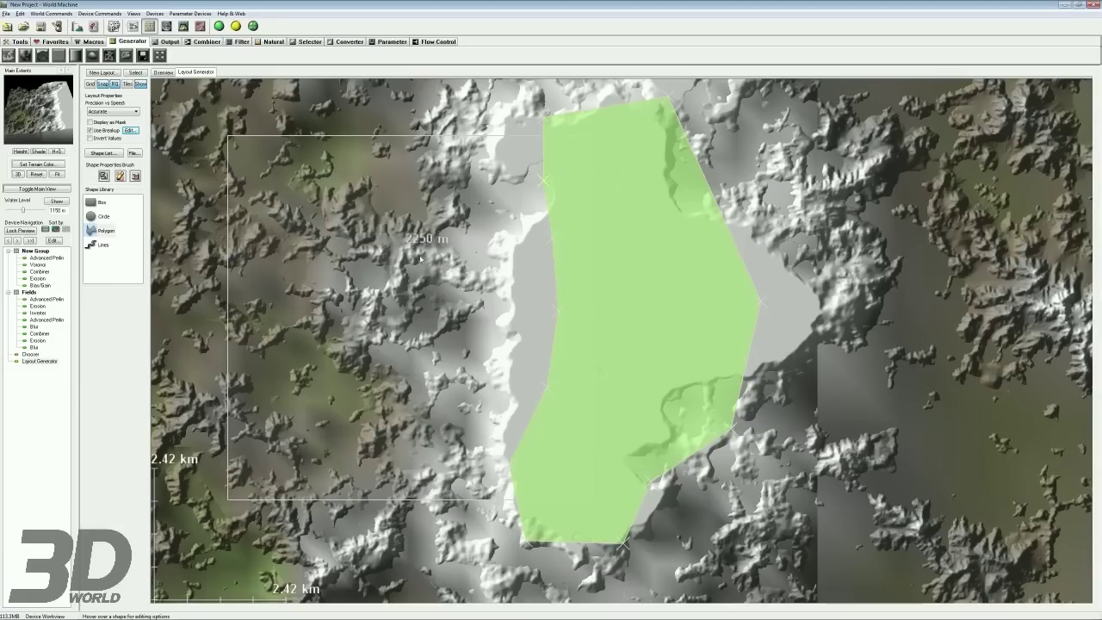
Step: Check the Layout Generator in the device network and reopen its layout with the shapes displayed as a mask
left_click(133, 26)
left_click_drag(499, 308, 519, 316)
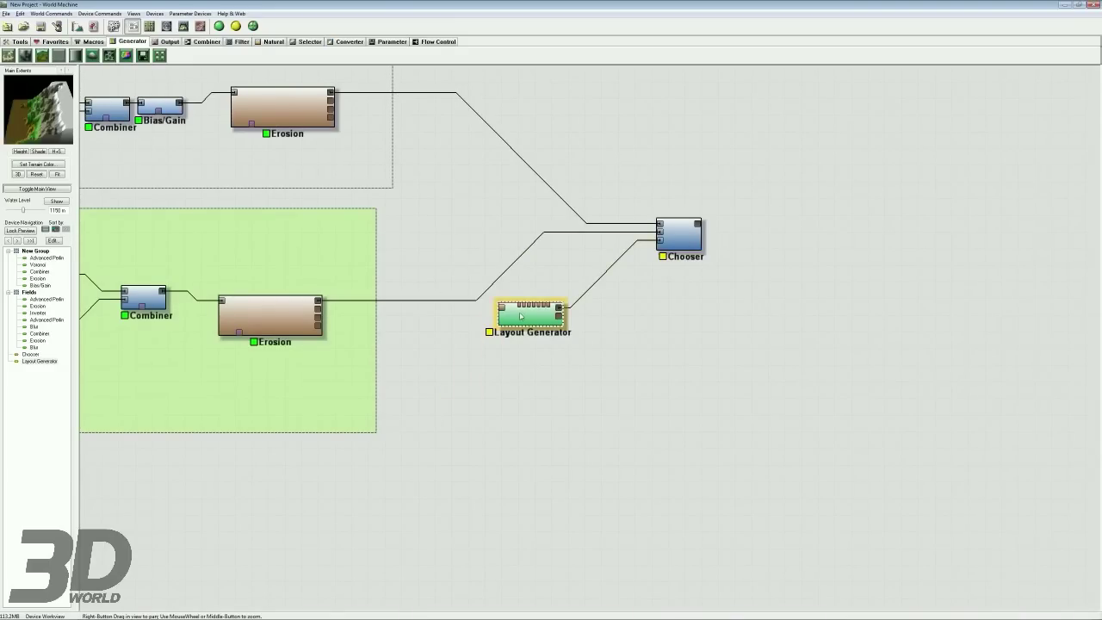
left_click(528, 317)
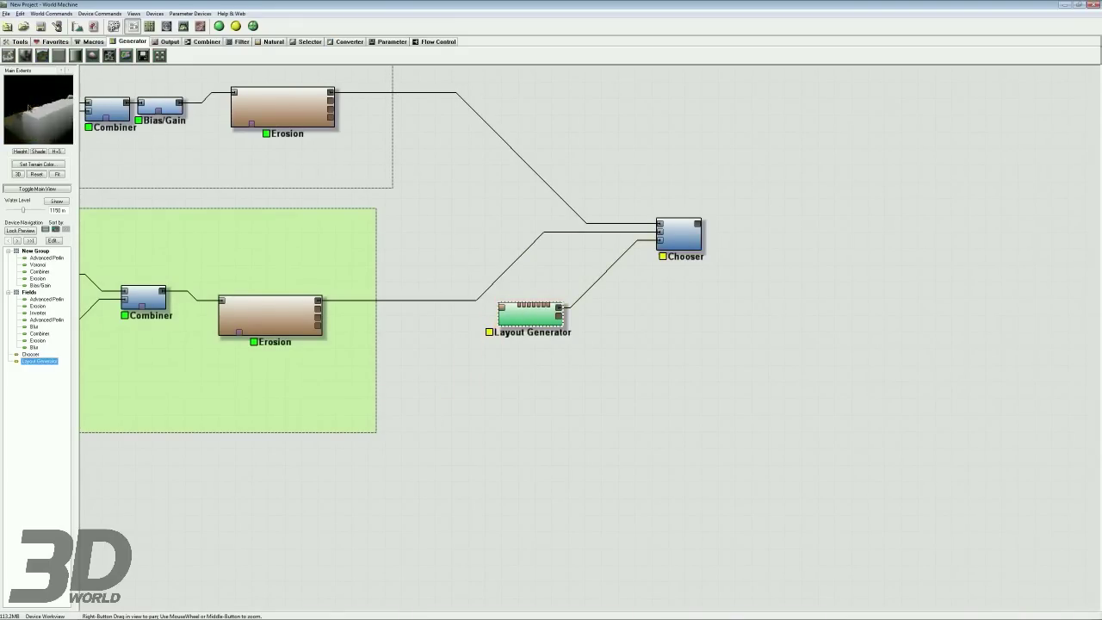
mouse_move(45, 110)
left_mouse_down()
mouse_move(32, 119)
mouse_move(43, 102)
mouse_move(49, 112)
left_mouse_up()
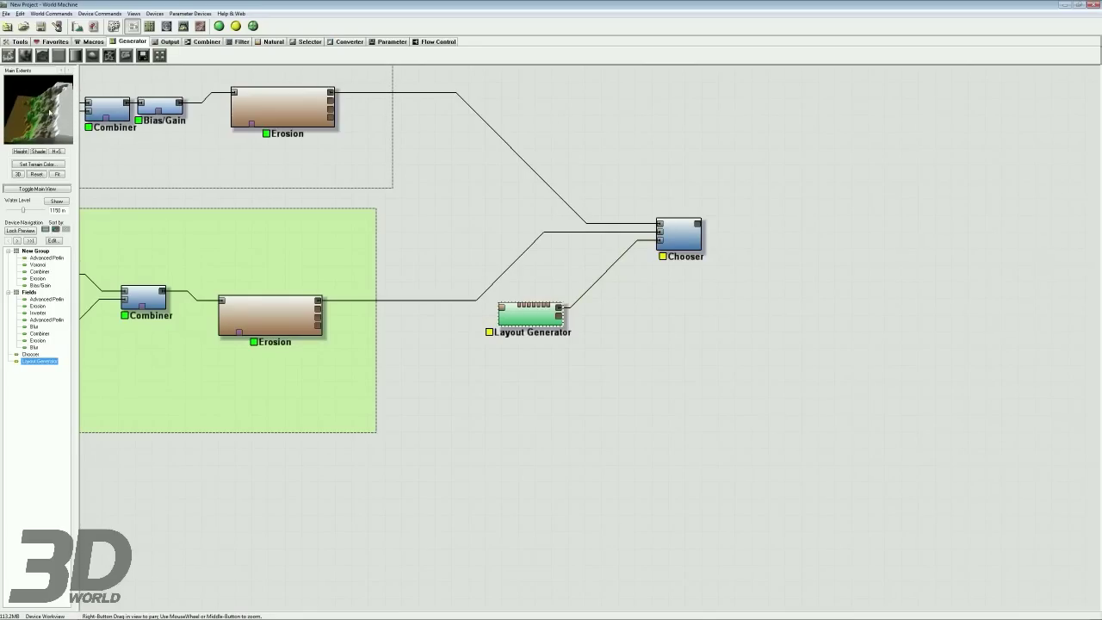
double_click(538, 317)
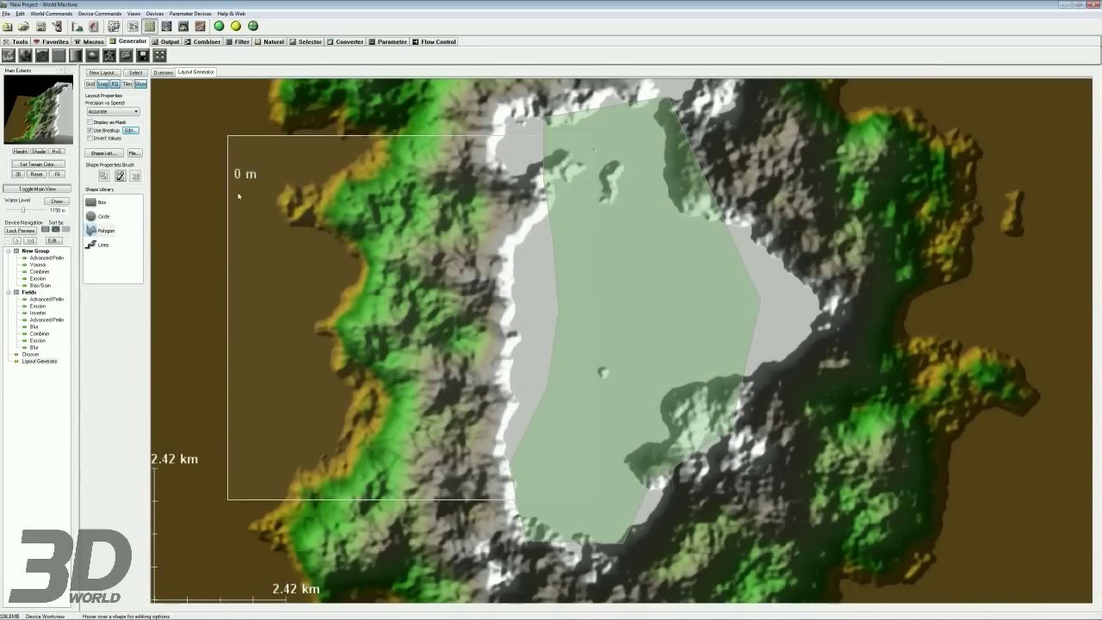
left_click(90, 122)
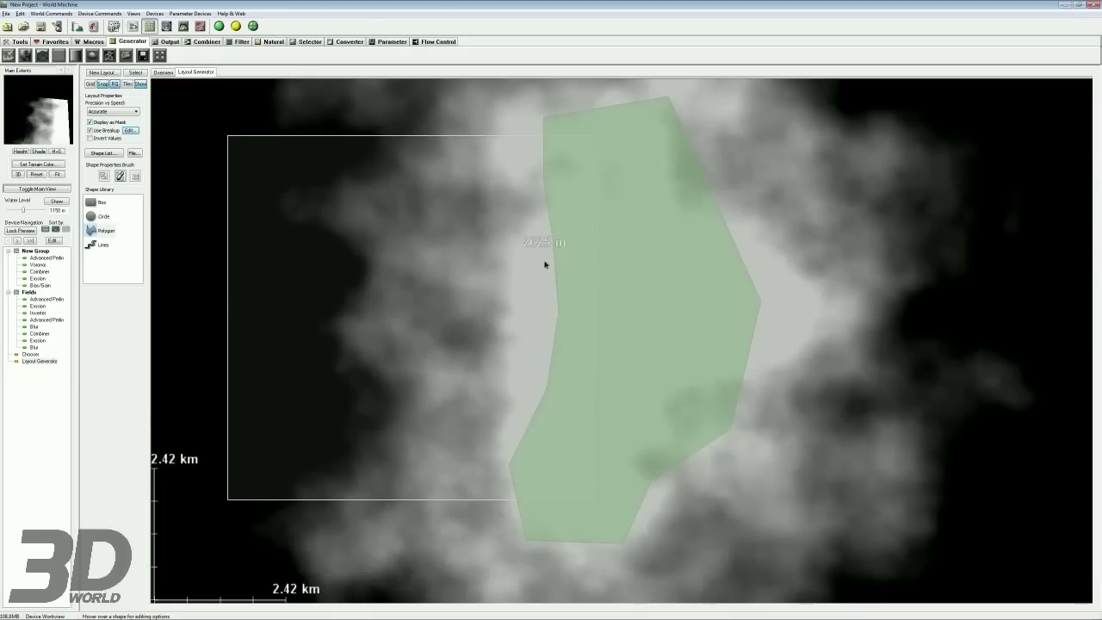
scroll(545, 264, "down", 3)
scroll(537, 255, "up", 1)
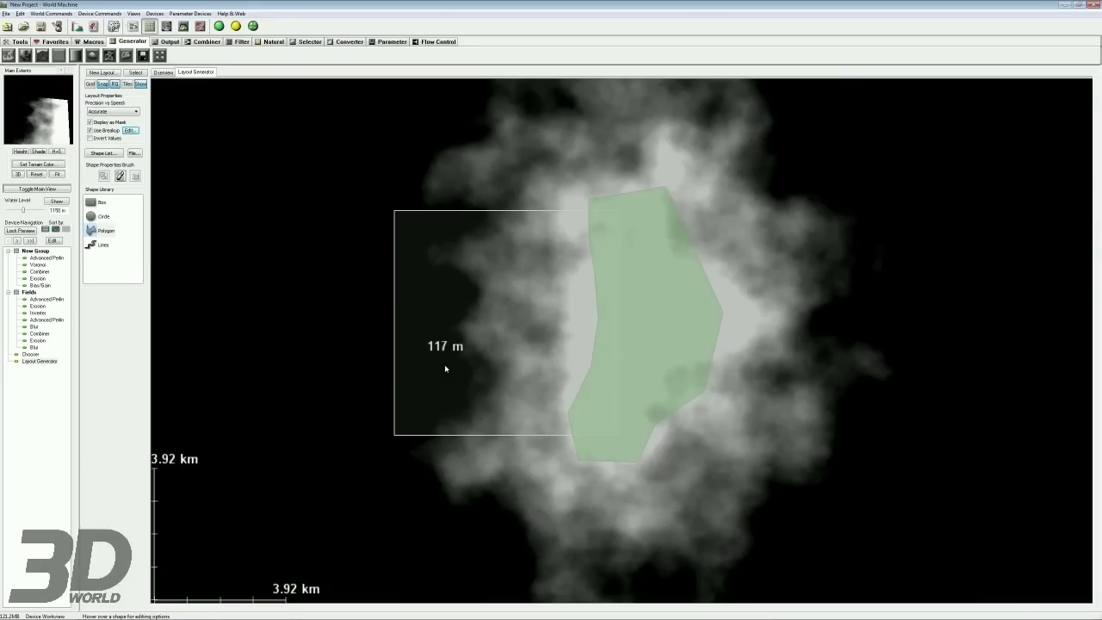
Step: Set the polygon's falloff distance to 1.80 km and reshape its western edge by adding and moving vertices
left_click(650, 301)
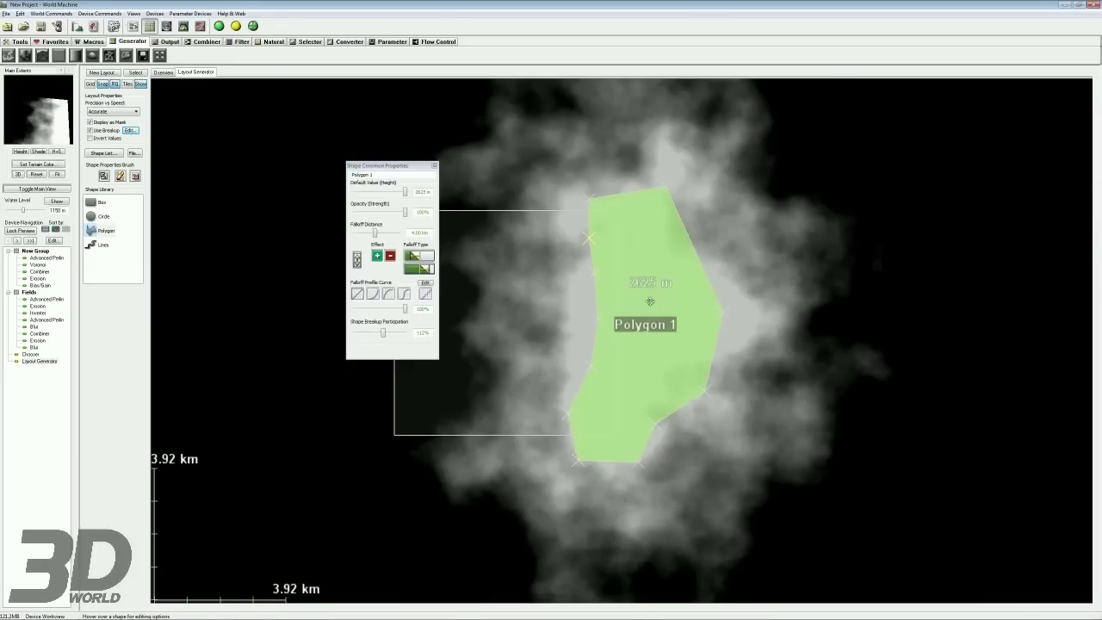
left_click_drag(374, 233, 371, 233)
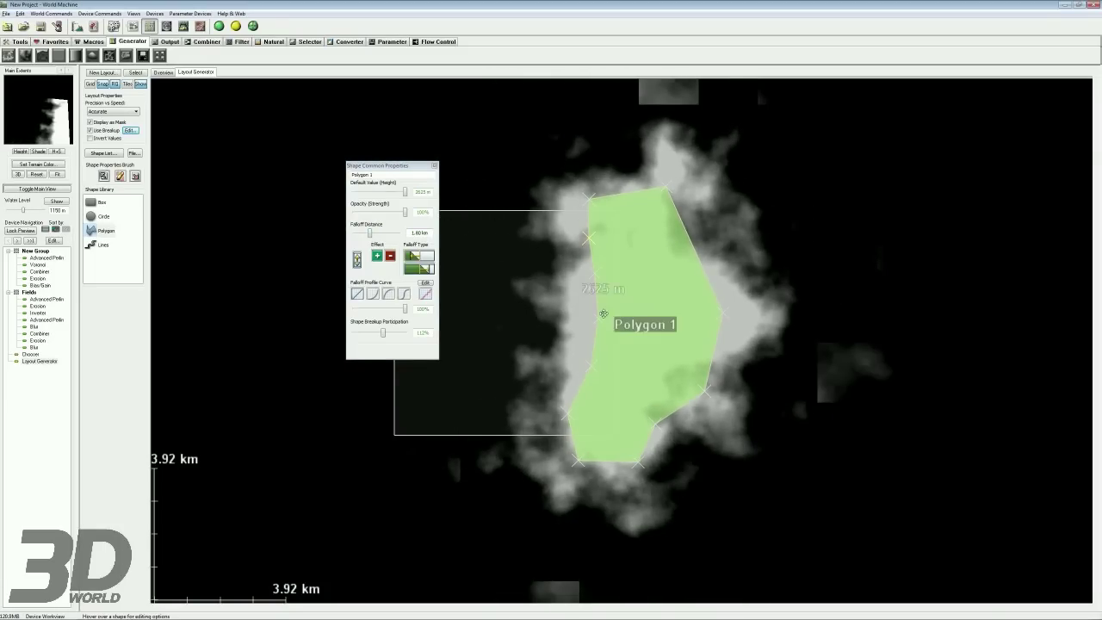
left_click_drag(585, 364, 609, 374)
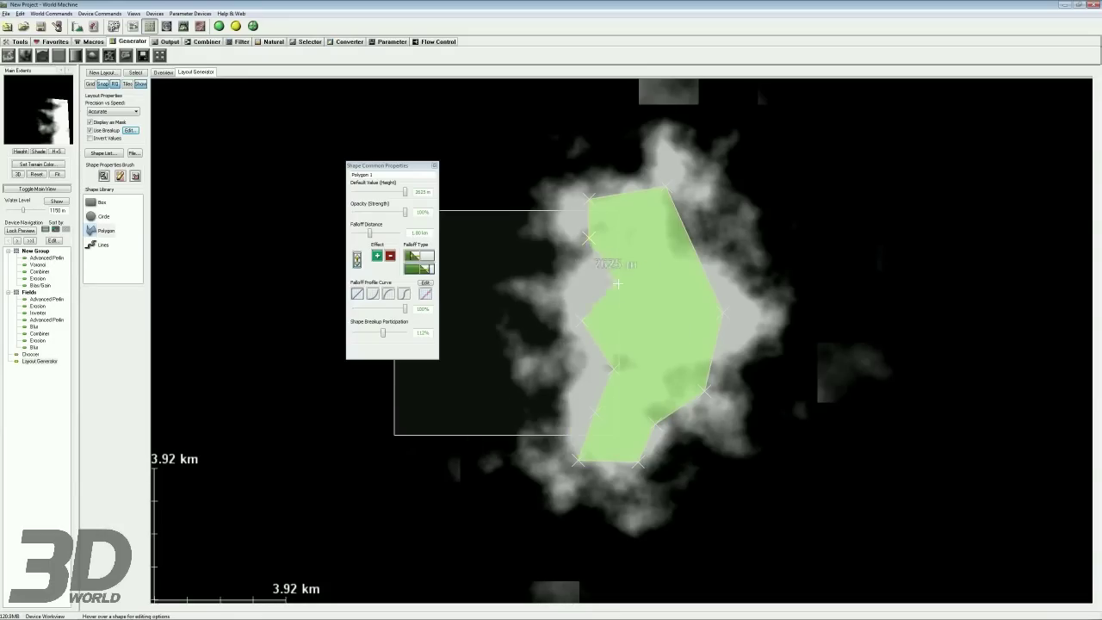
left_click_drag(617, 283, 631, 284)
left_click_drag(589, 236, 575, 238)
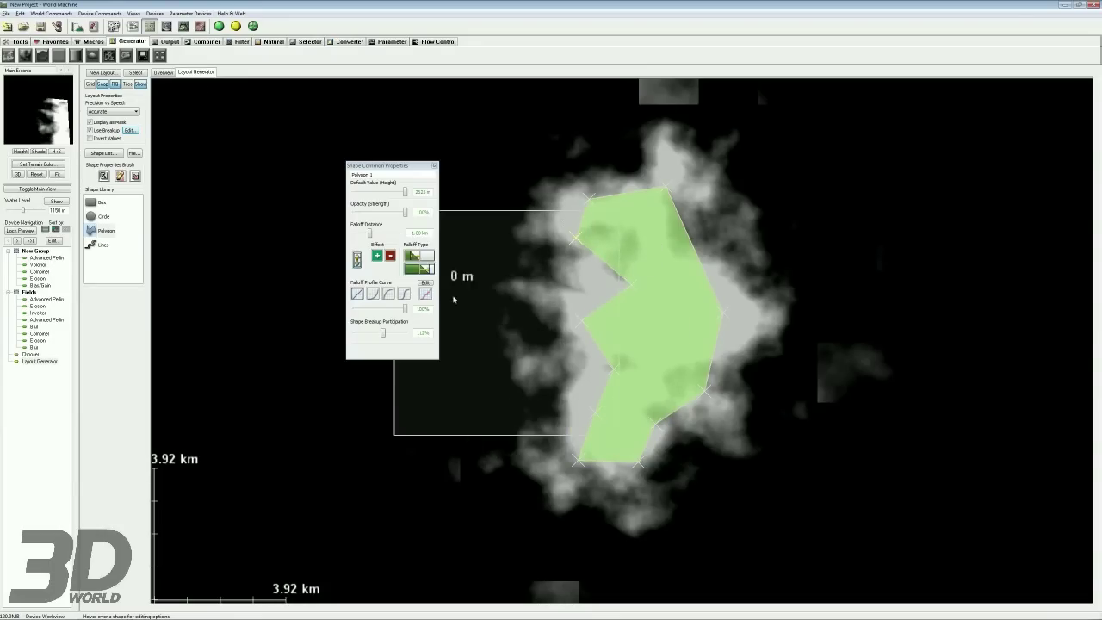
left_click_drag(582, 322, 592, 341)
left_click_drag(628, 290, 594, 288)
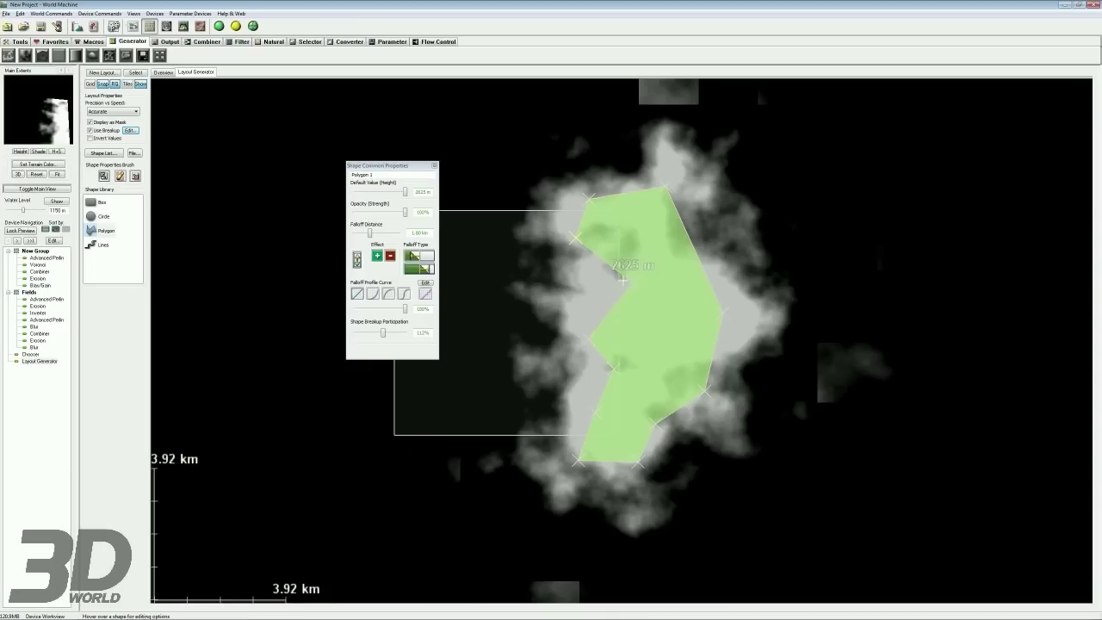
left_click(435, 166)
Step: Preview the Chooser's output in the 3D view and examine the blended terrain from above
left_click(130, 28)
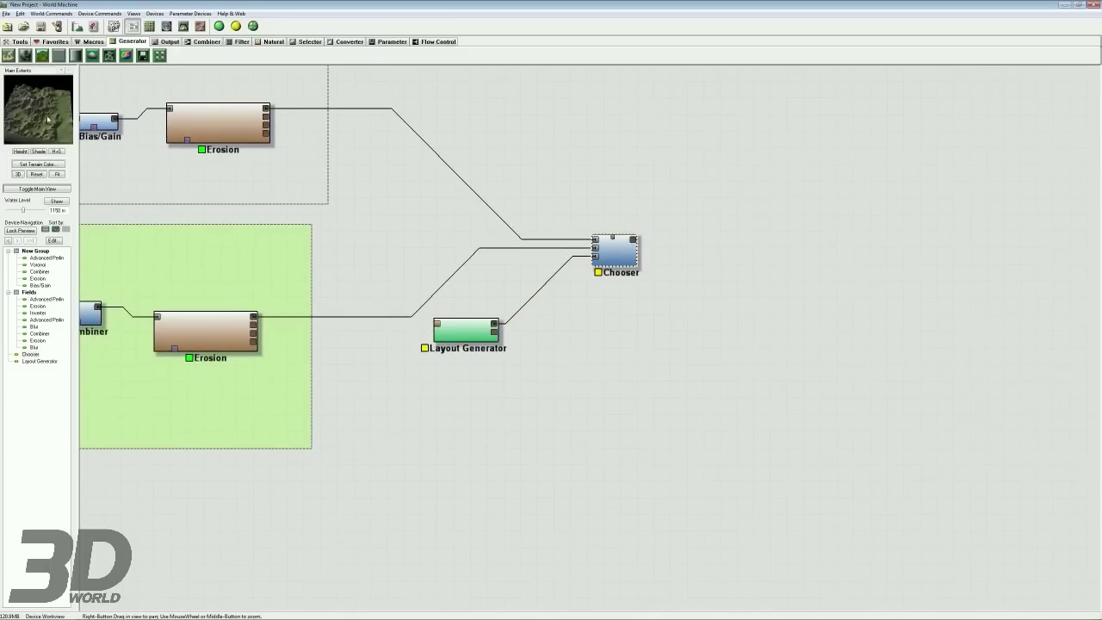
right_click(622, 253)
left_click(632, 258)
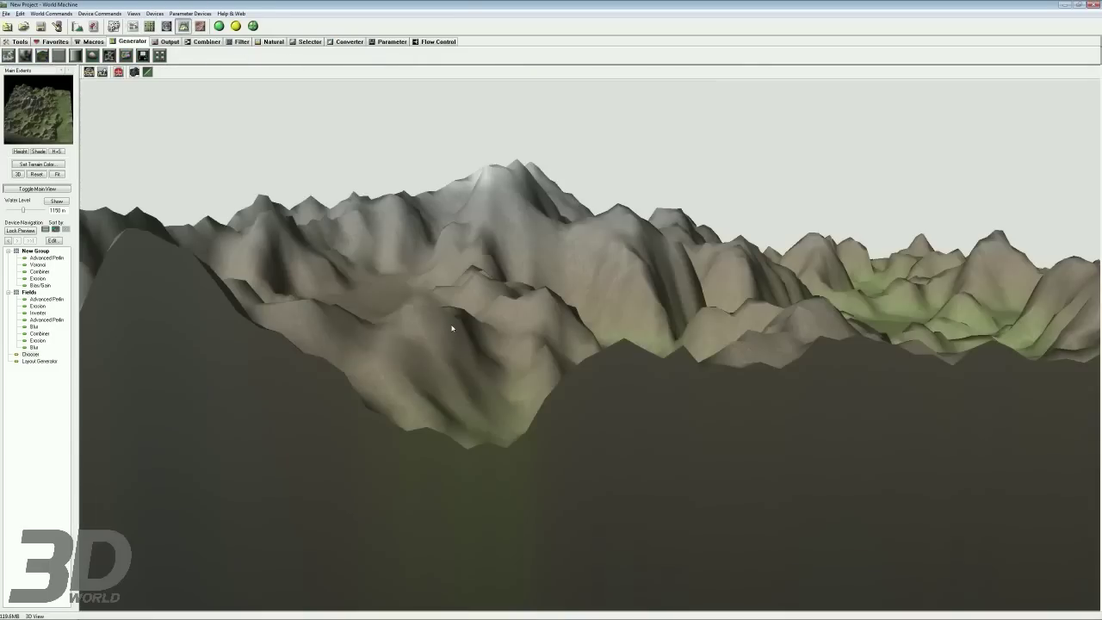
scroll(451, 328, "down", 5)
left_click_drag(482, 258, 436, 231)
left_click_drag(712, 301, 434, 318)
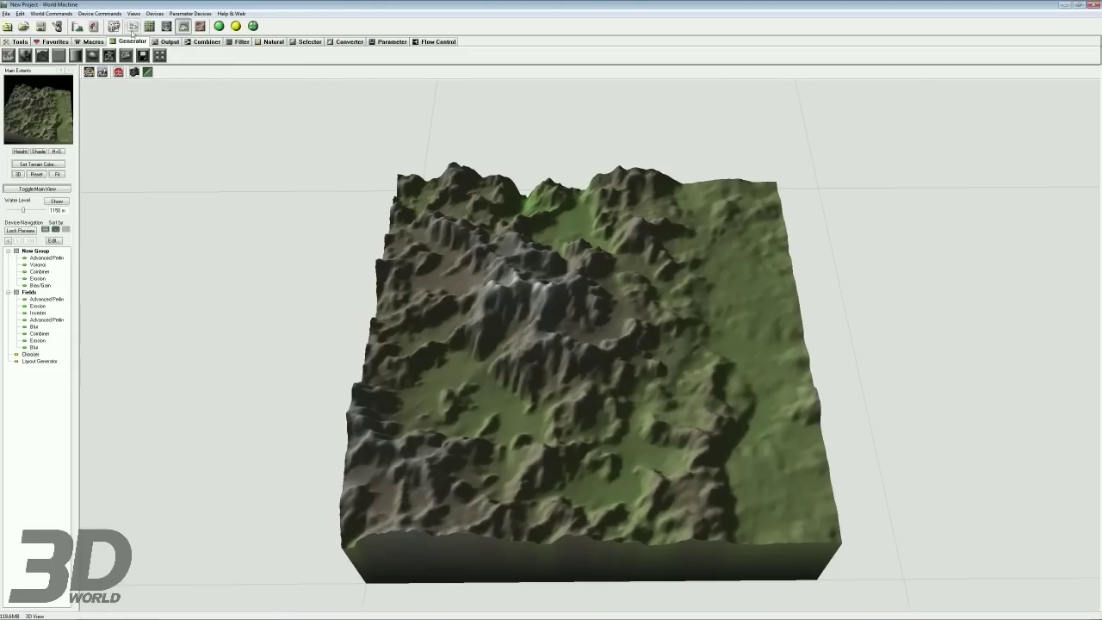
Step: Set the Chooser so high values of C choose input A, and build the world for inspection in 3D
double_click(38, 356)
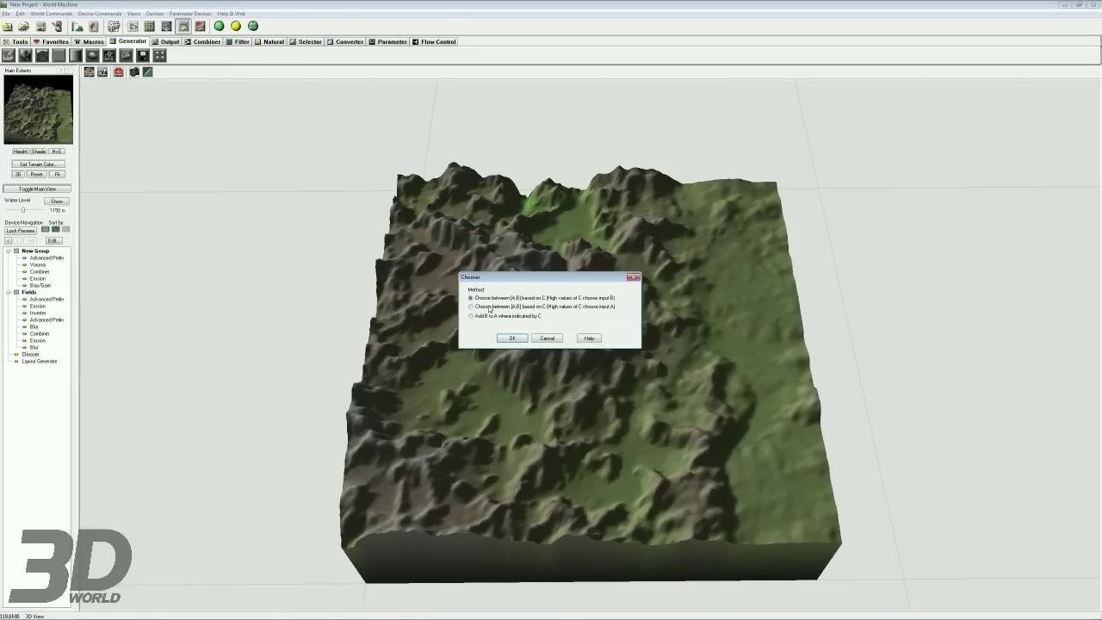
left_click(470, 306)
left_click(517, 338)
left_click_drag(519, 341, 243, 42)
left_click(235, 27)
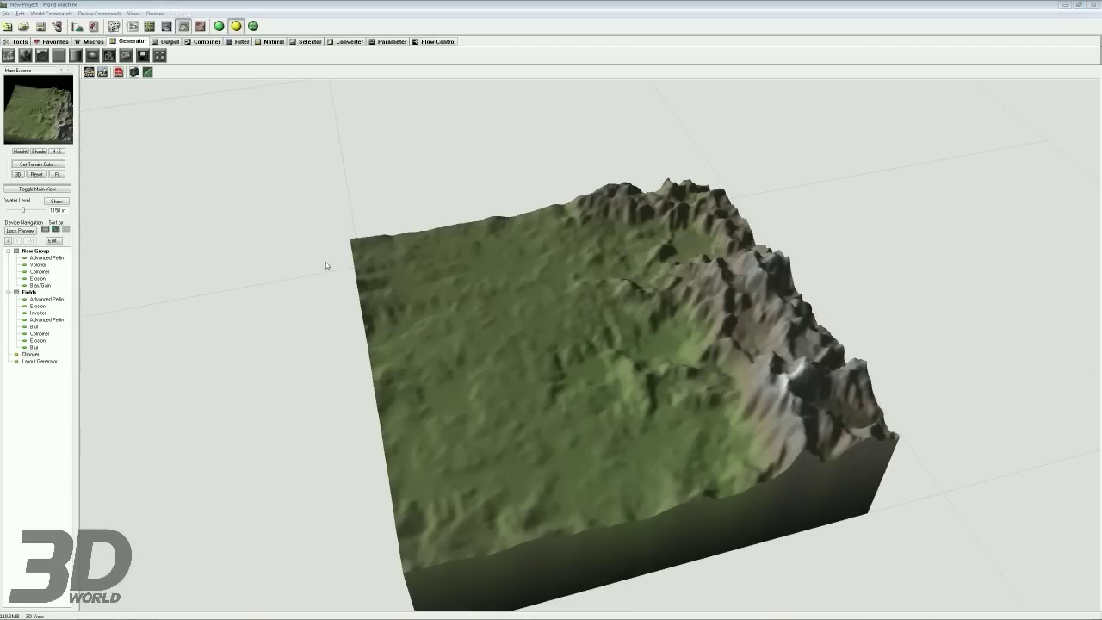
left_click_drag(358, 229, 748, 370)
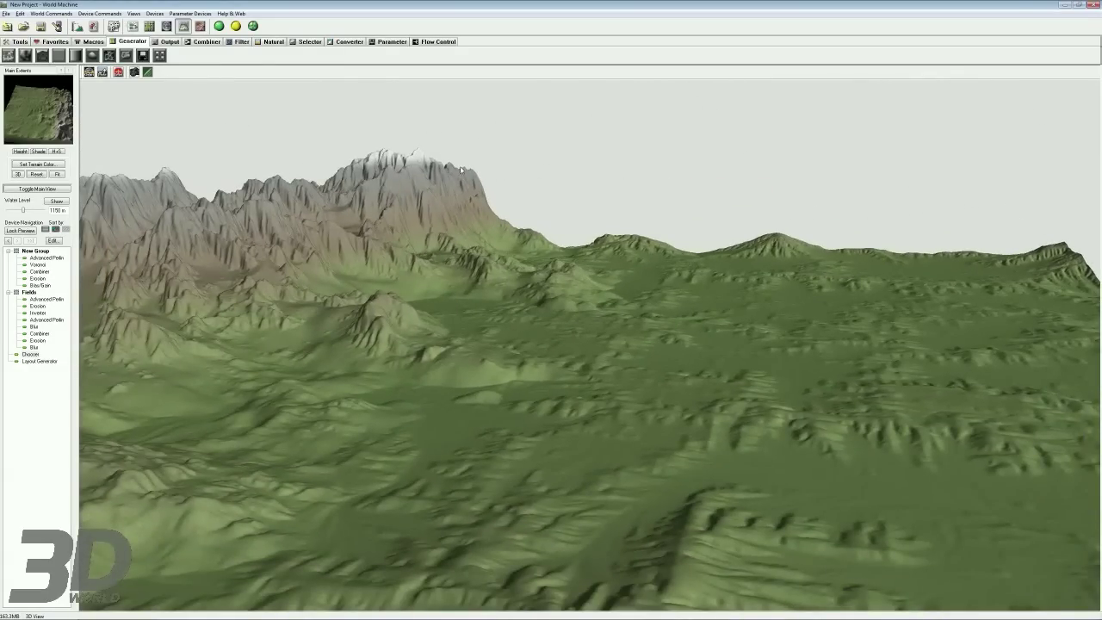
left_click_drag(514, 224, 764, 252)
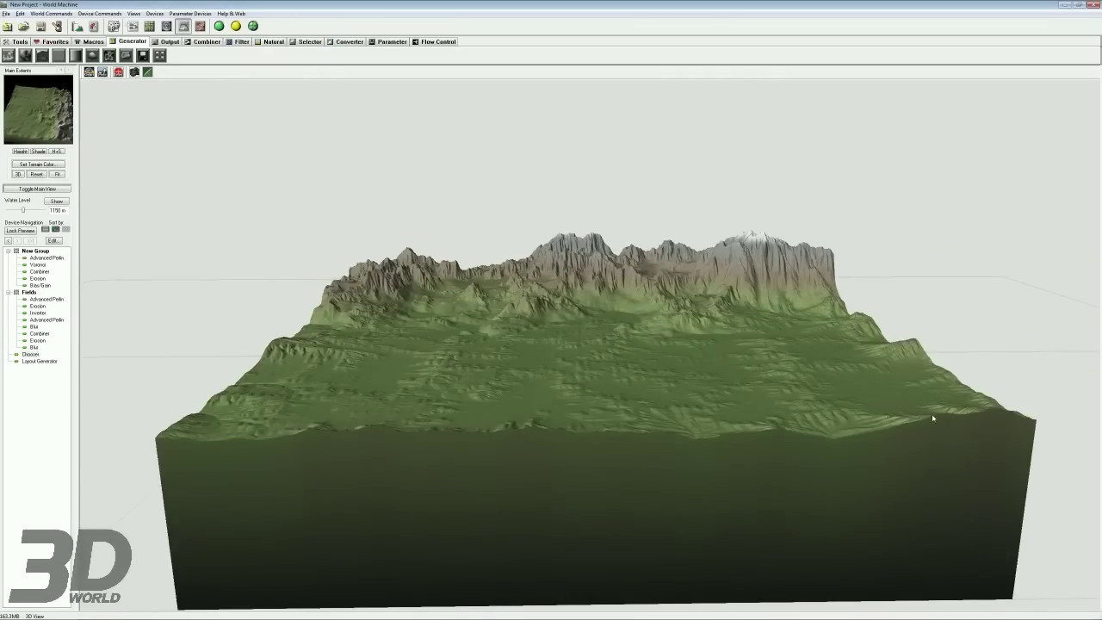
left_click_drag(339, 178, 555, 268)
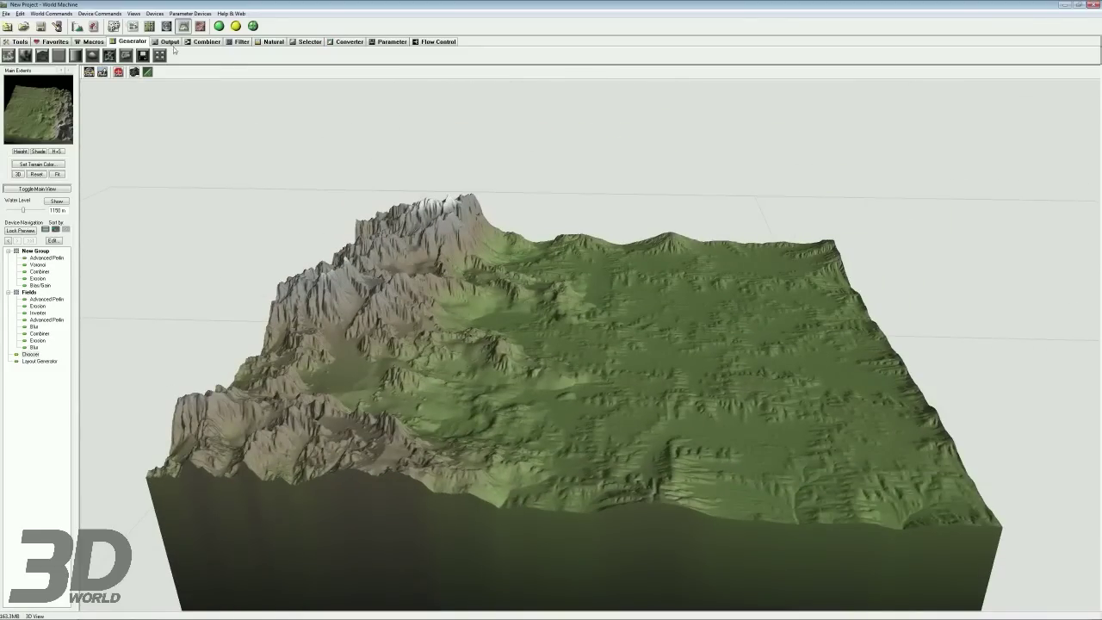
Step: Move the Layout Generator closer to the Chooser and shift both devices farther from the two terrain groups
left_click(132, 26)
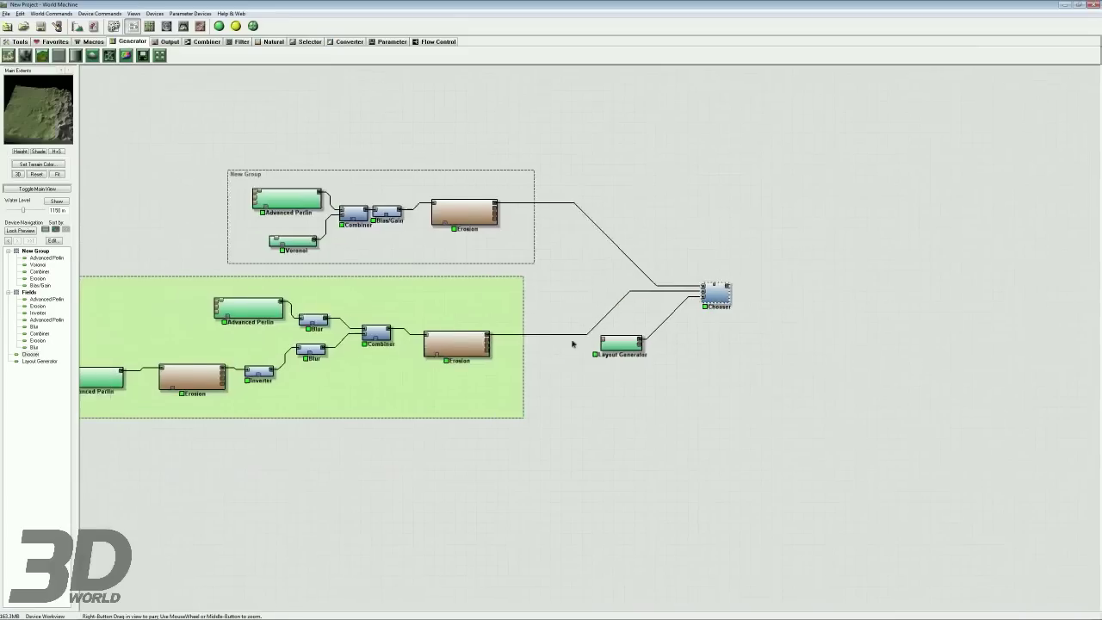
scroll(572, 344, "down", 2)
left_click_drag(679, 326, 690, 315)
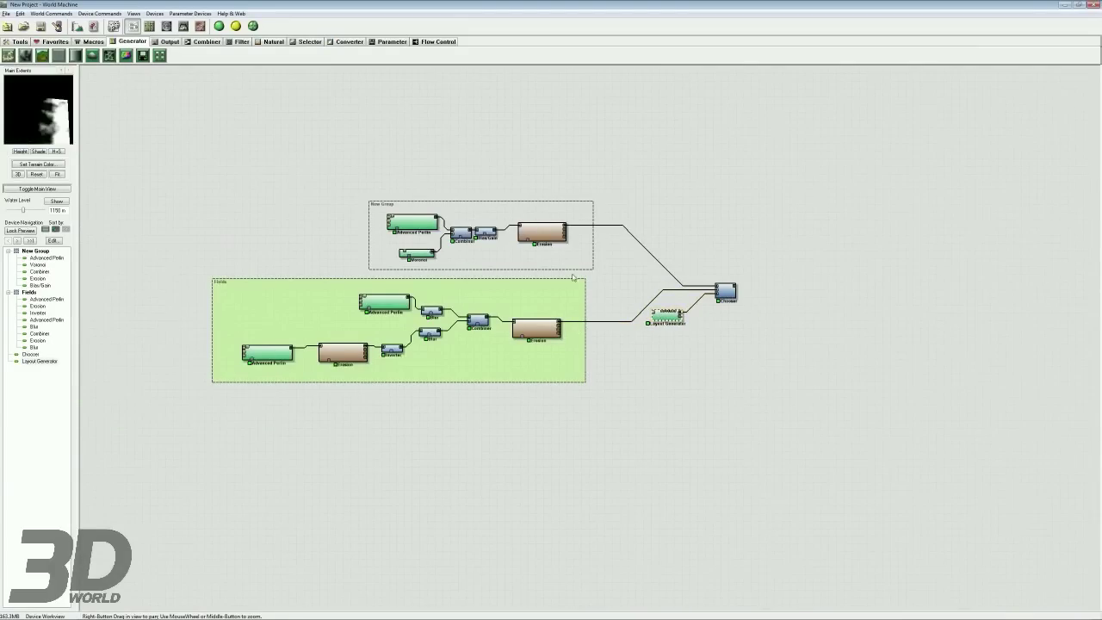
right_click_drag(667, 204, 726, 227)
left_click_drag(512, 207, 642, 303)
left_click_drag(602, 239, 670, 234)
right_click_drag(692, 299, 516, 280)
left_click(338, 202)
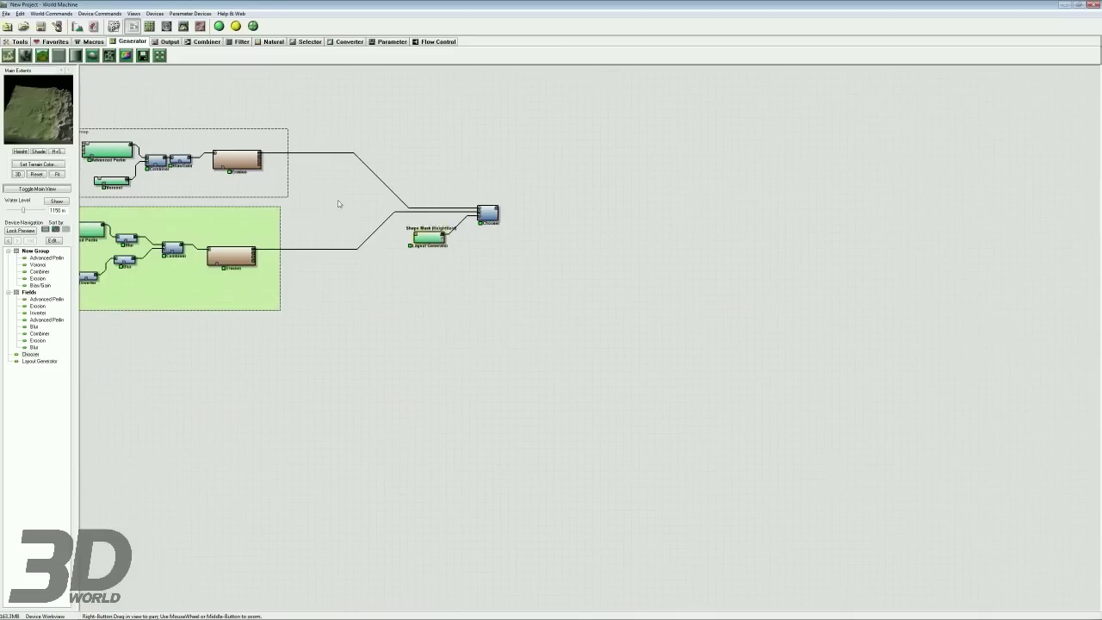
Step: Draw a new group around the Layout Generator and Chooser, leaving free space beside the Chooser
left_click(18, 41)
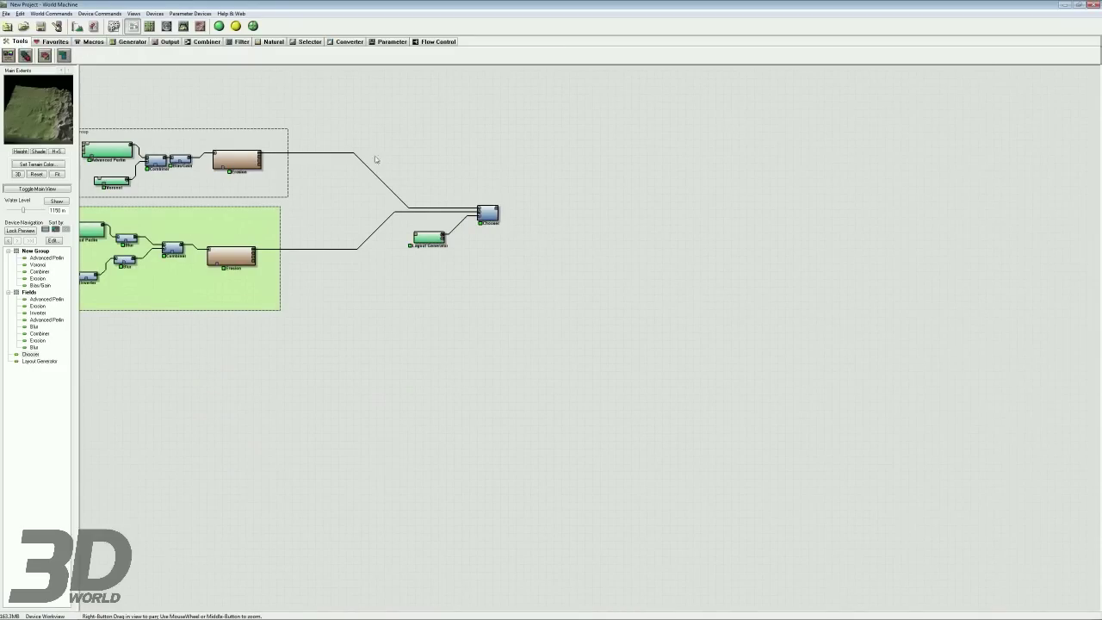
left_click_drag(392, 199, 673, 271)
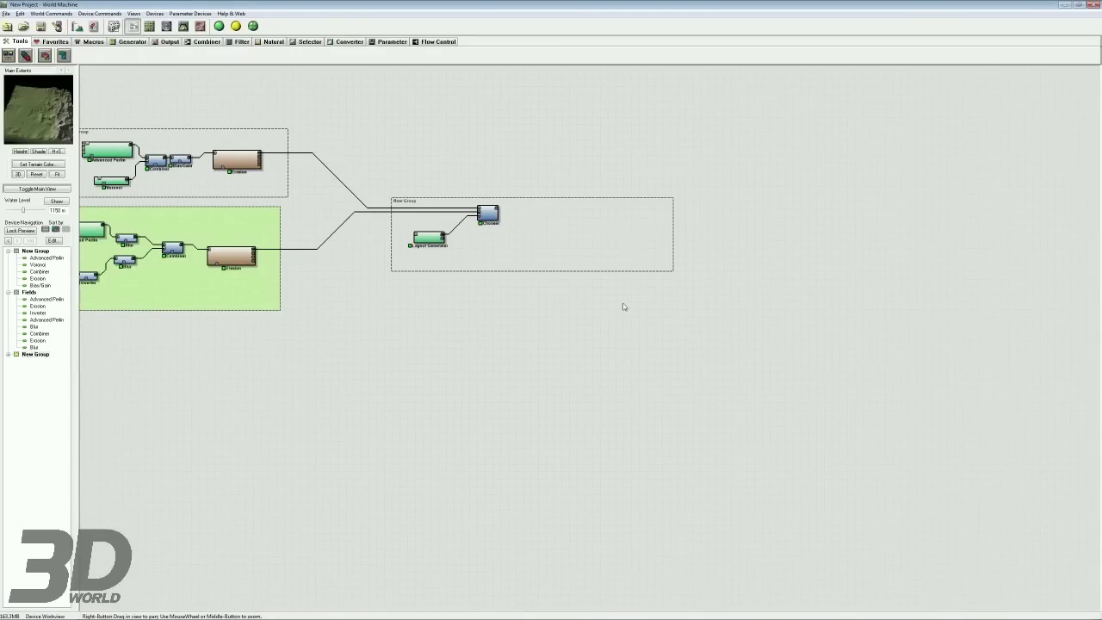
right_click_drag(586, 302, 650, 231)
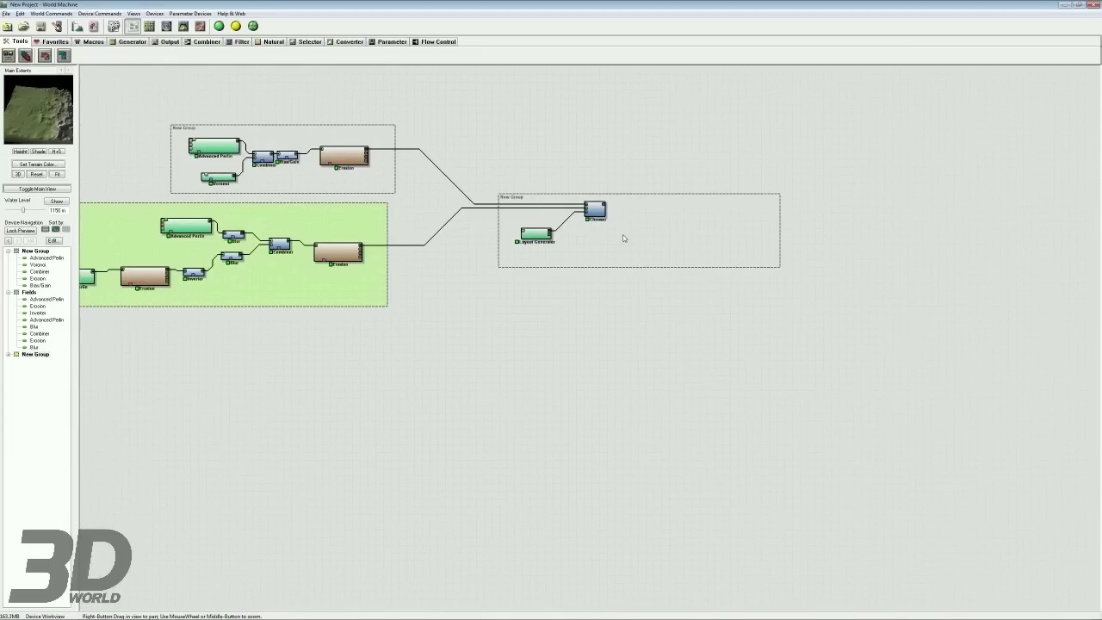
Step: Edit the settings of the group around the Layout Generator and Chooser, applying the grey group color
double_click(623, 237)
left_click(574, 282)
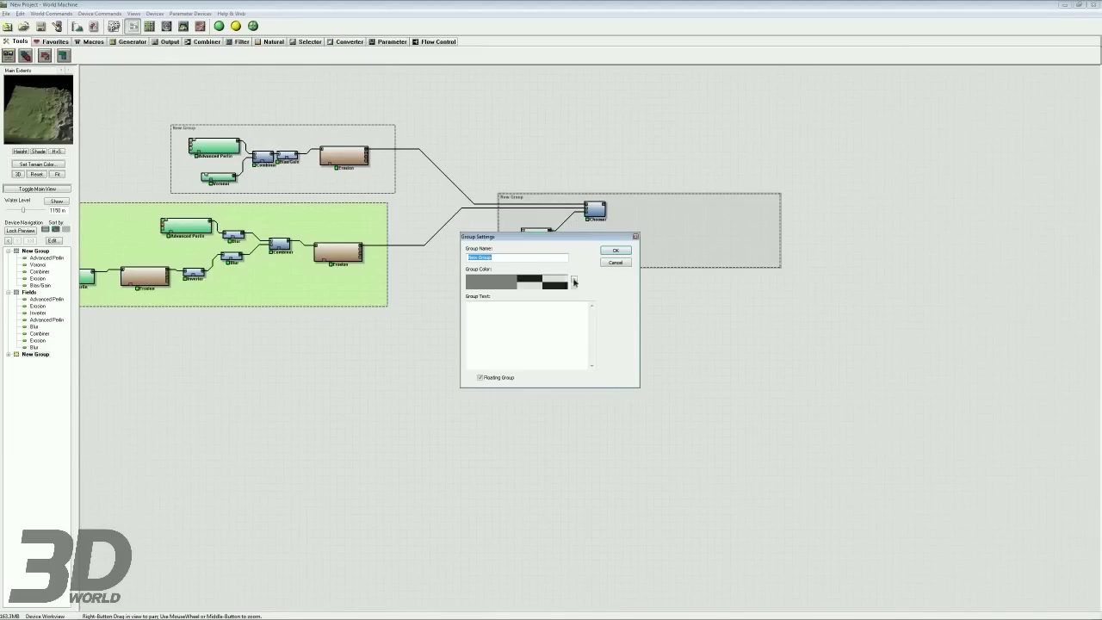
left_click(614, 250)
right_click_drag(475, 322, 590, 253)
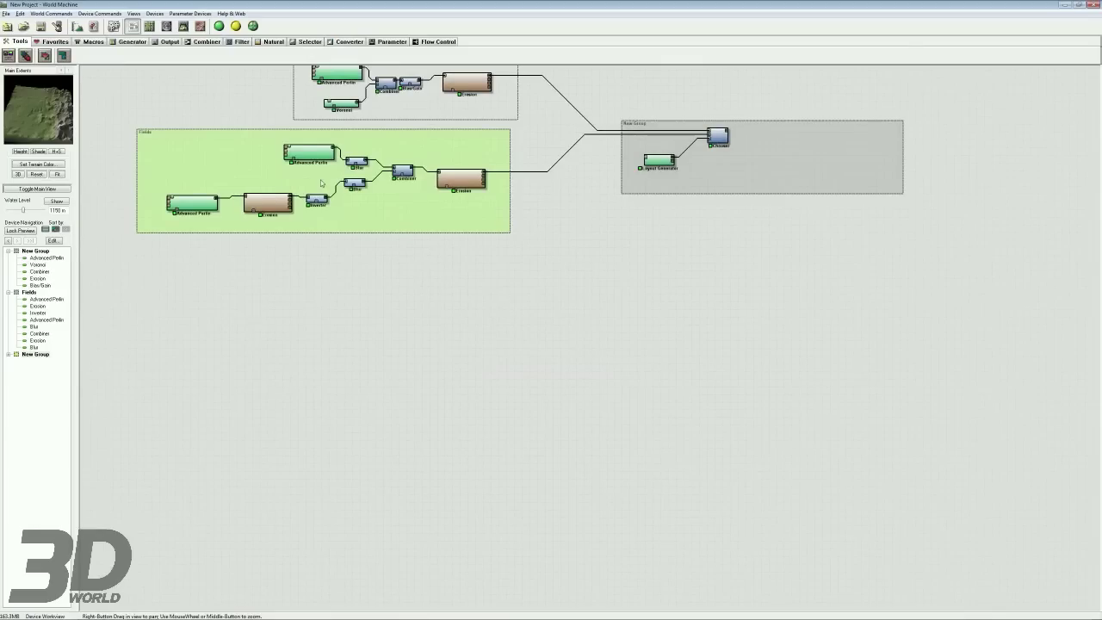
Step: Preview the Chooser's output in 3D, inspect the blended terrain from another angle, and return to the device workview
right_click(716, 138)
left_click(725, 141)
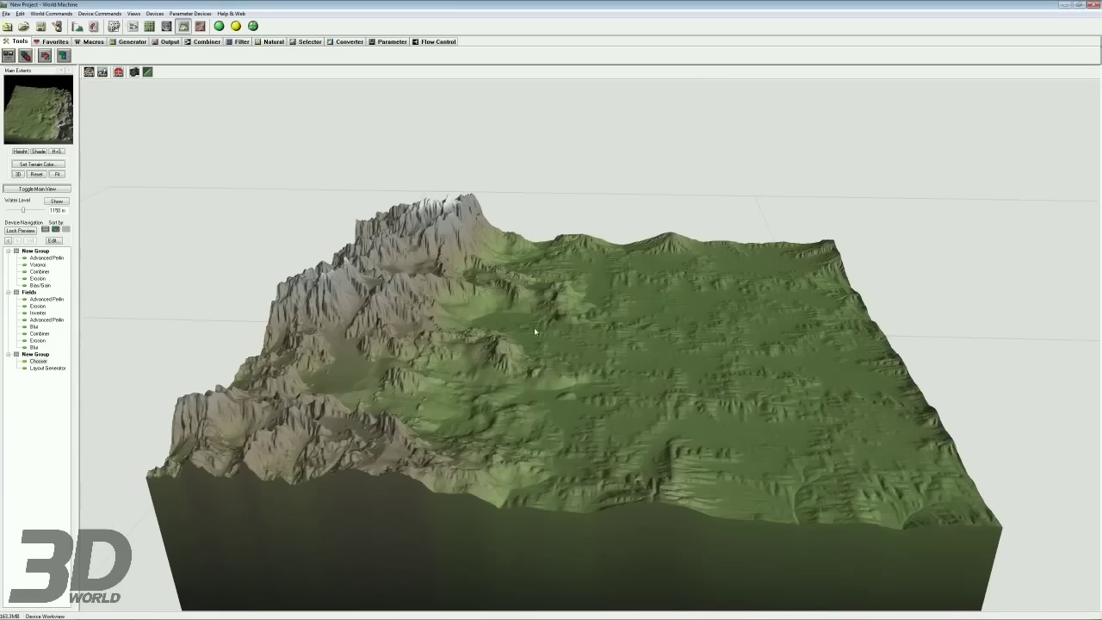
left_click_drag(534, 327, 757, 344)
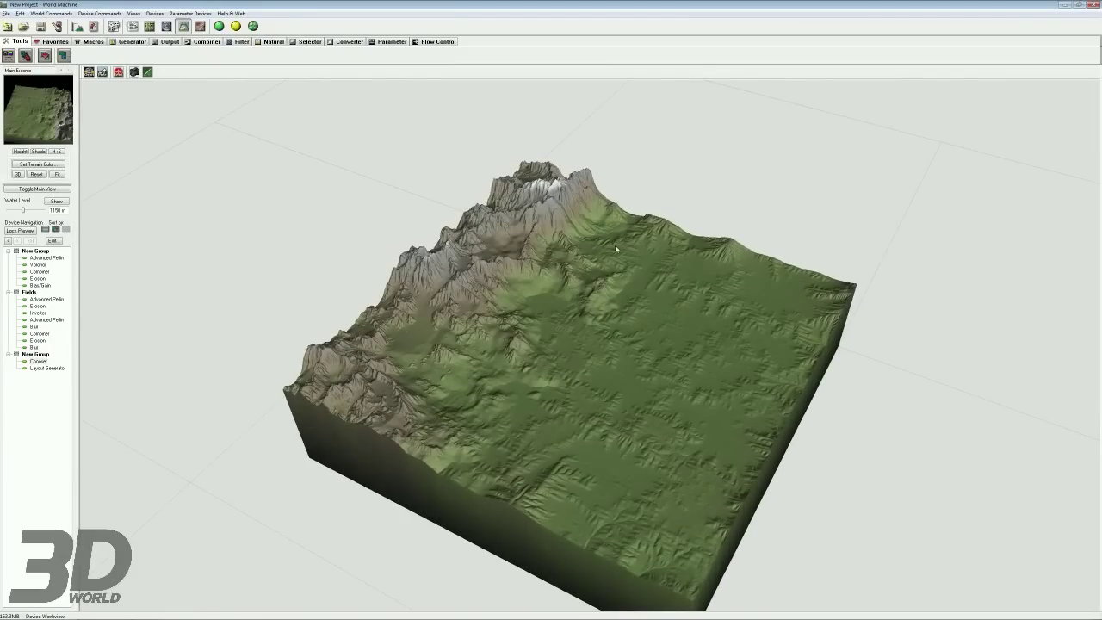
left_click(133, 26)
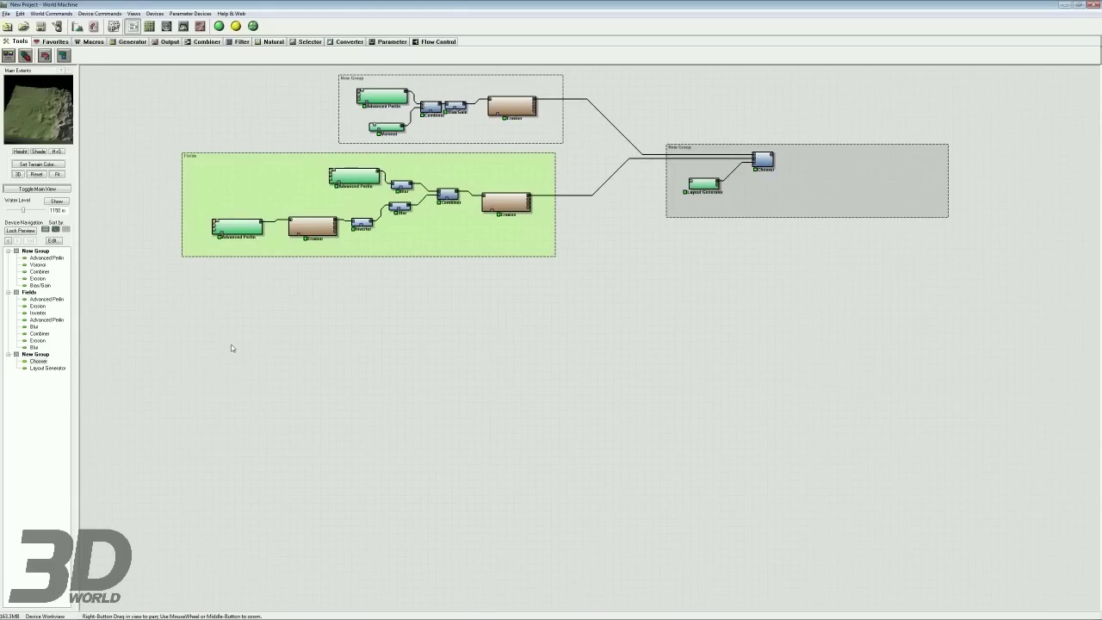
Step: Place a new Layout Generator in the empty area below the green Fields group
left_click(132, 42)
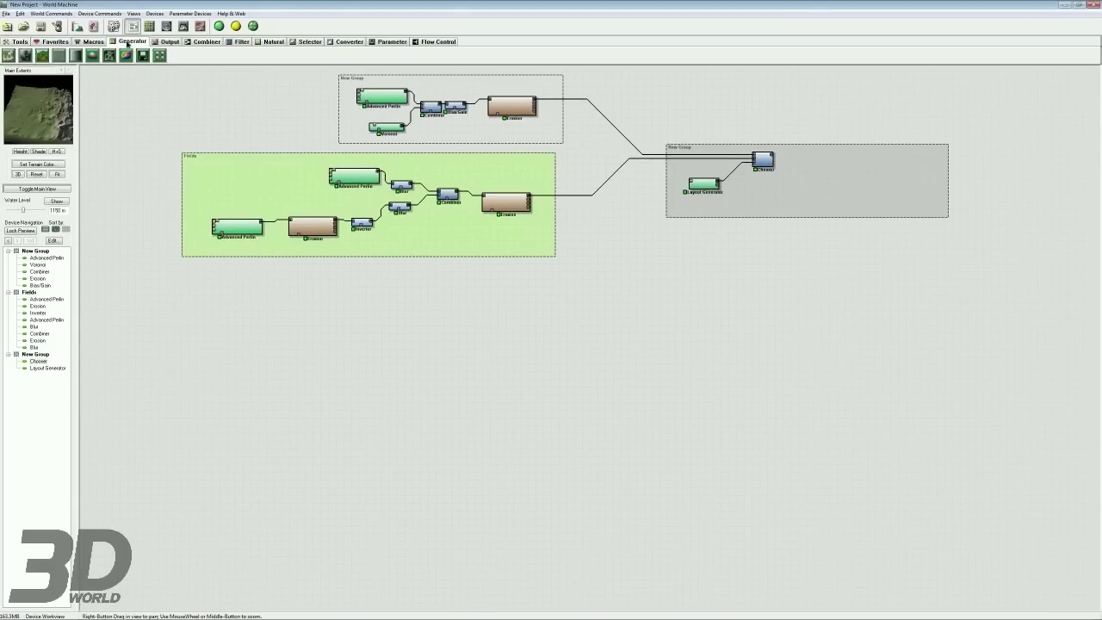
left_click(9, 56)
left_click(334, 261)
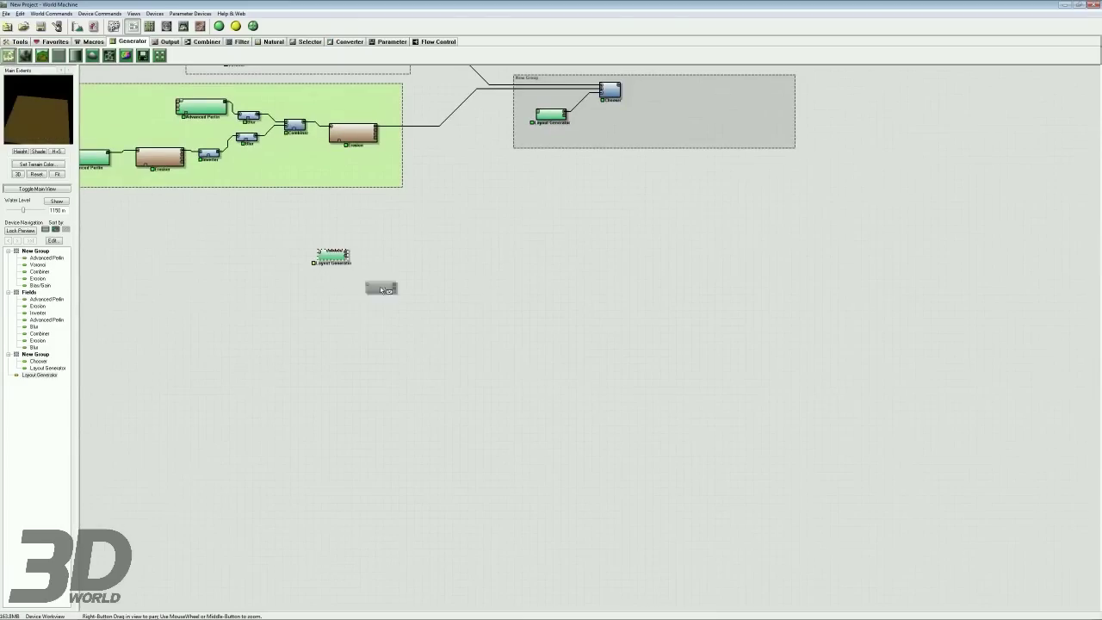
right_click_drag(376, 281, 400, 320)
right_click(401, 320)
scroll(348, 303, "up", 2)
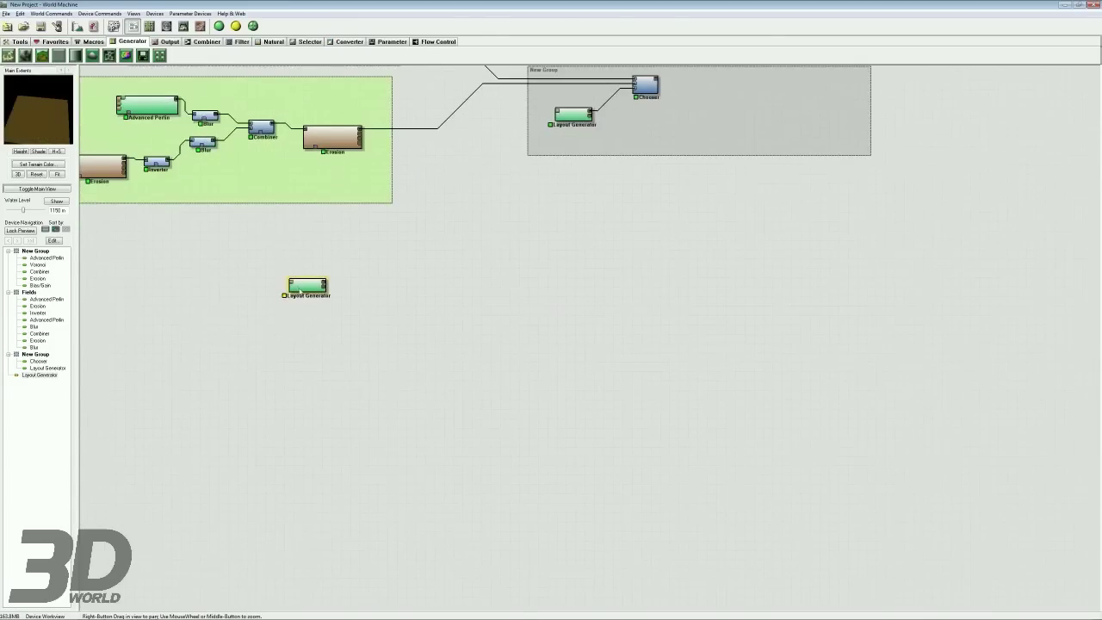
scroll(299, 293, "up", 3)
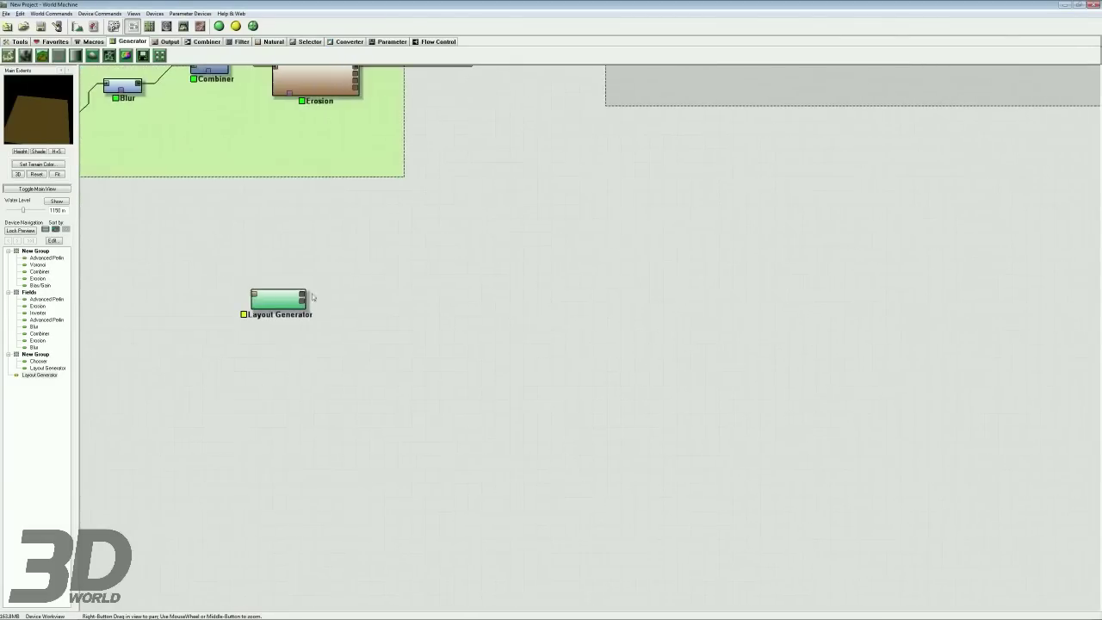
Step: Open the layout of the new Layout Generator and display it as a mask
double_click(303, 298)
right_click_drag(477, 247, 472, 286)
scroll(461, 292, "up", 1)
scroll(461, 293, "up", 2)
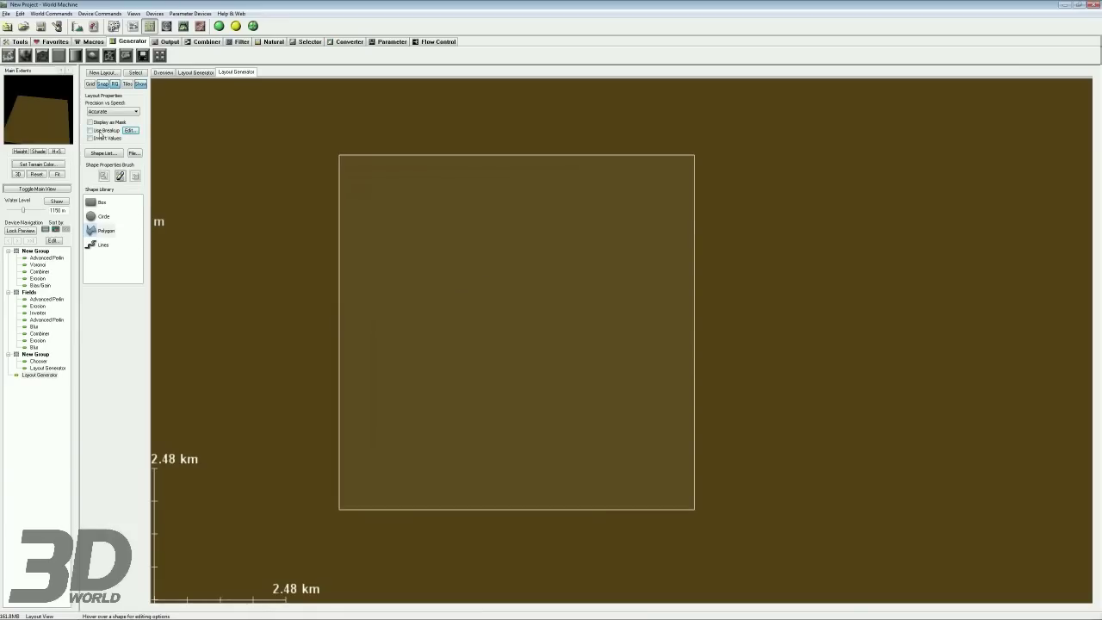
left_click(91, 123)
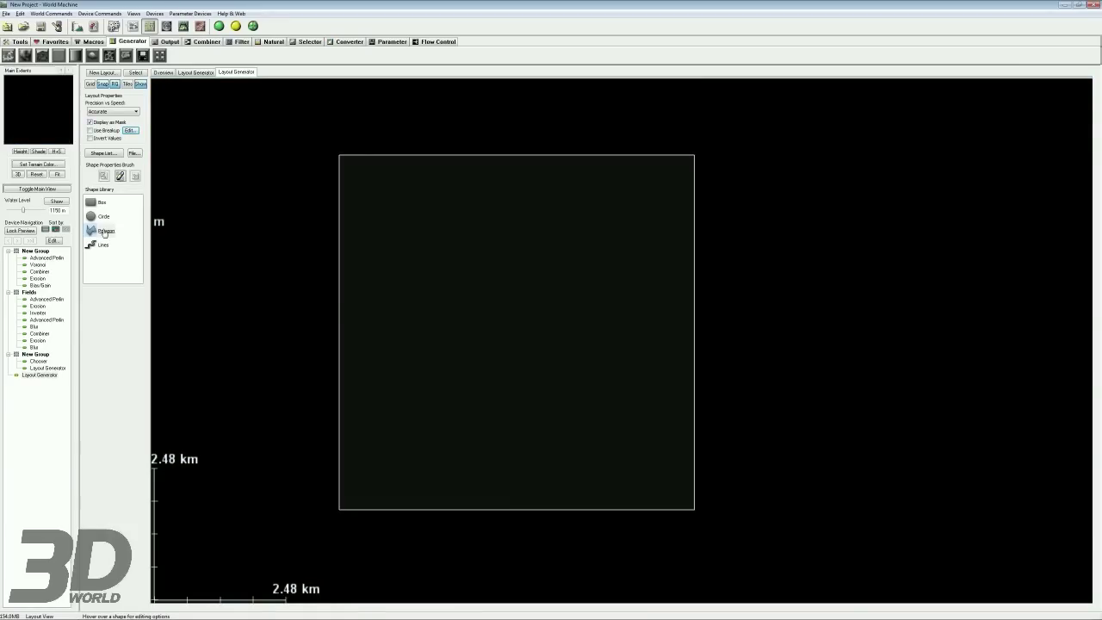
Step: Draw a ten-point zigzag Lines shape along the left side of the terrain extents, running past the lower and upper edges
left_click(97, 246)
left_click_drag(370, 536, 453, 499)
left_click(372, 467)
left_click(441, 442)
left_click(410, 398)
left_click(454, 375)
left_click(418, 301)
left_click(406, 258)
left_click(466, 204)
left_click(416, 133)
right_click(375, 106)
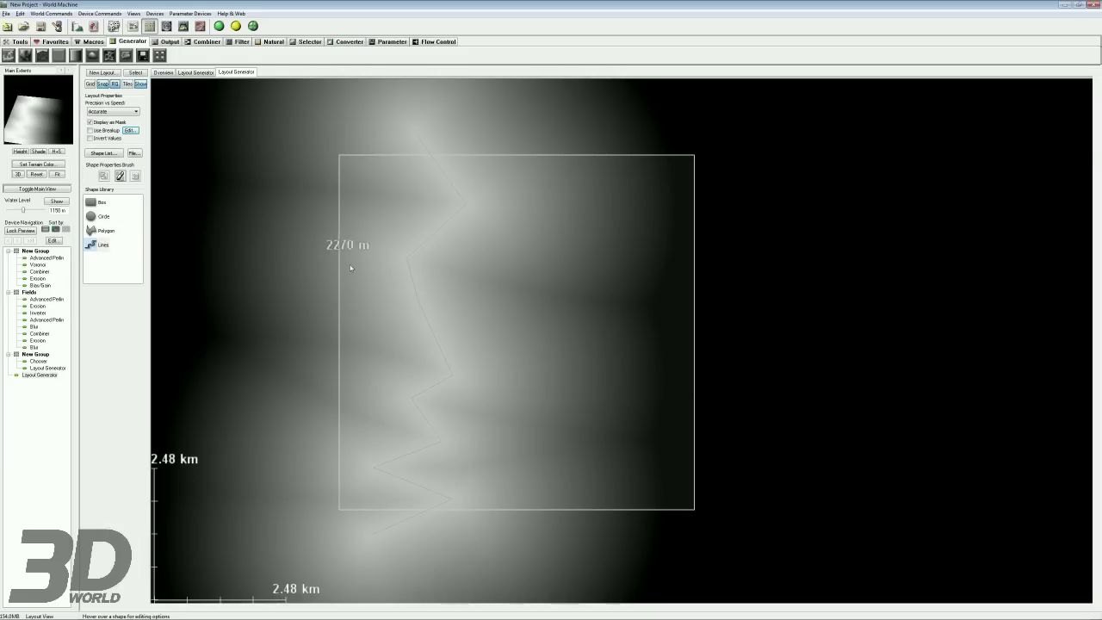
Step: Enable breakup for the layout and reduce the line's falloff distance to 314 m
double_click(405, 258)
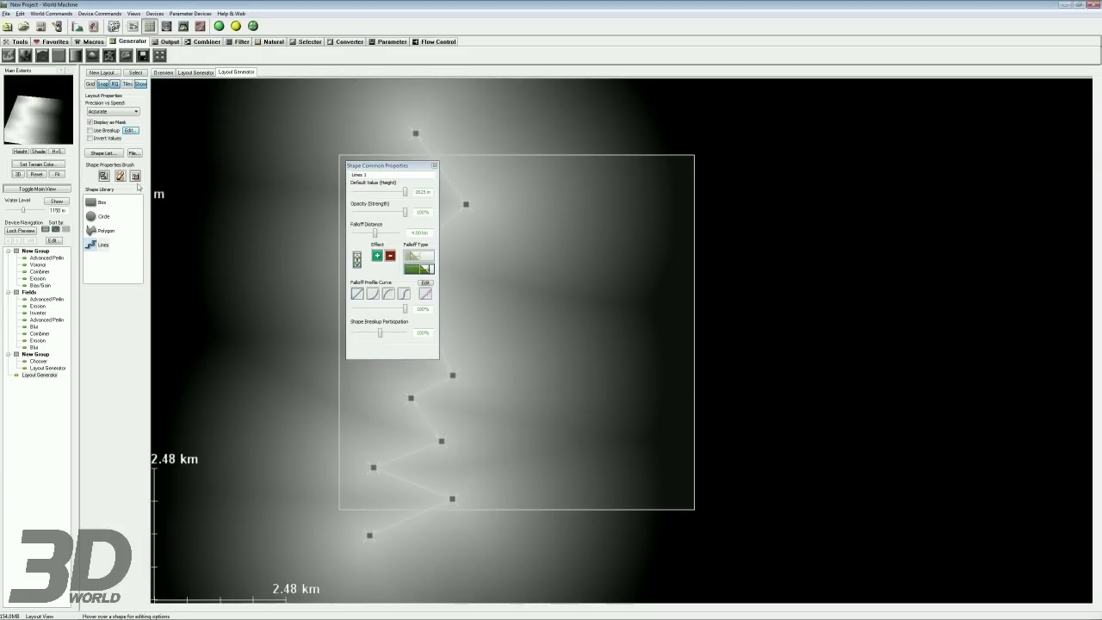
left_click(89, 130)
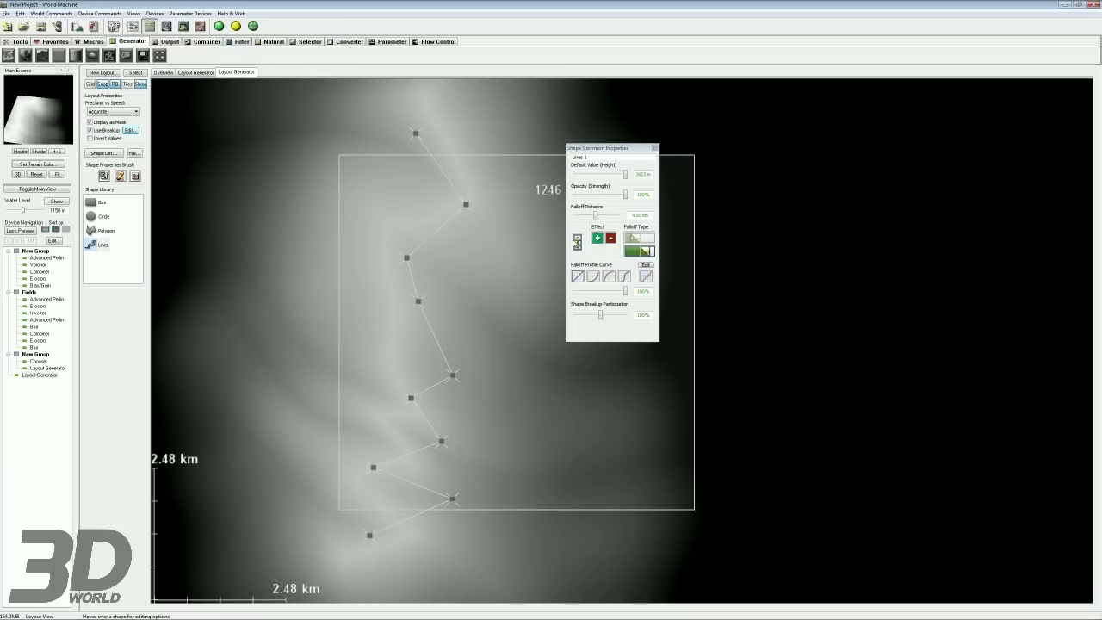
left_click_drag(596, 218, 581, 217)
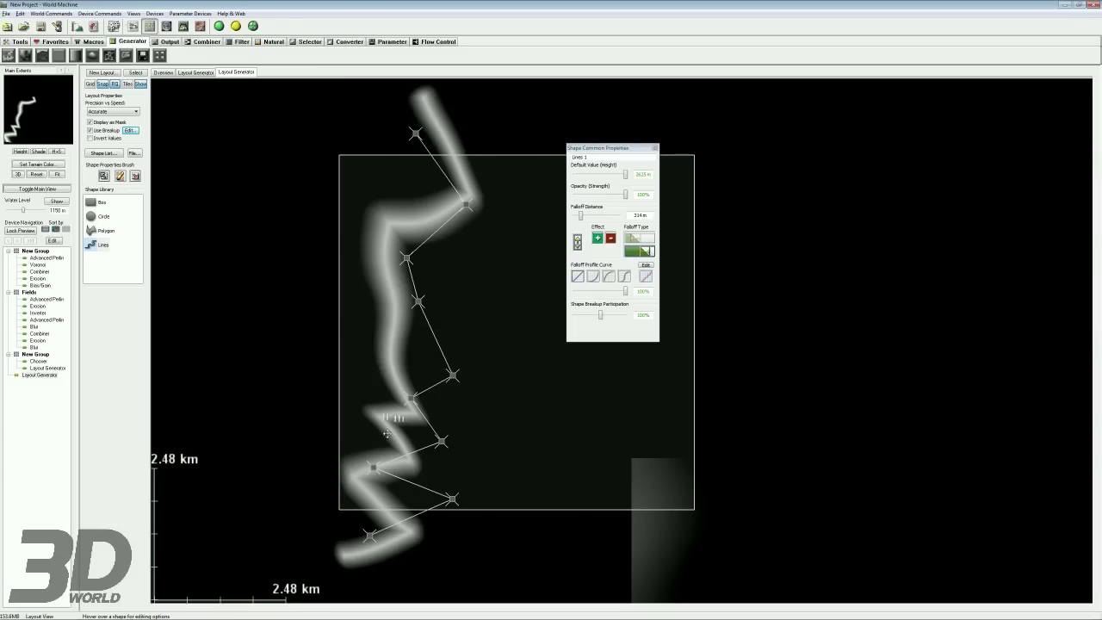
left_click(655, 149)
Step: Curve the lower points of the line with tangent handles and shift two of them outward to form smooth bends
scroll(516, 344, "up", 4)
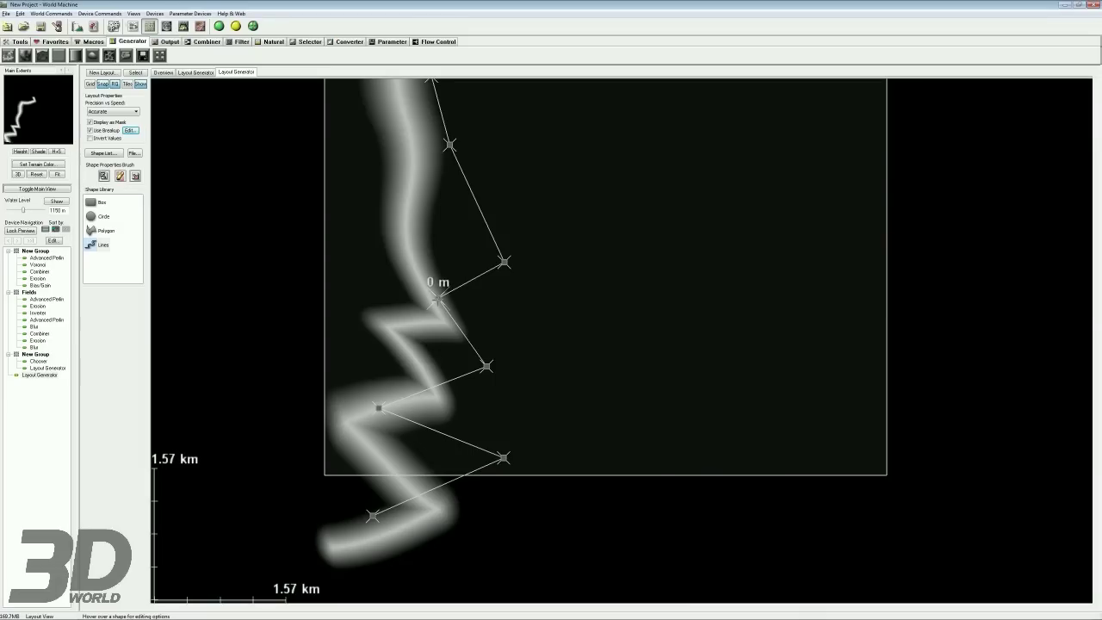
left_click_drag(438, 298, 429, 225)
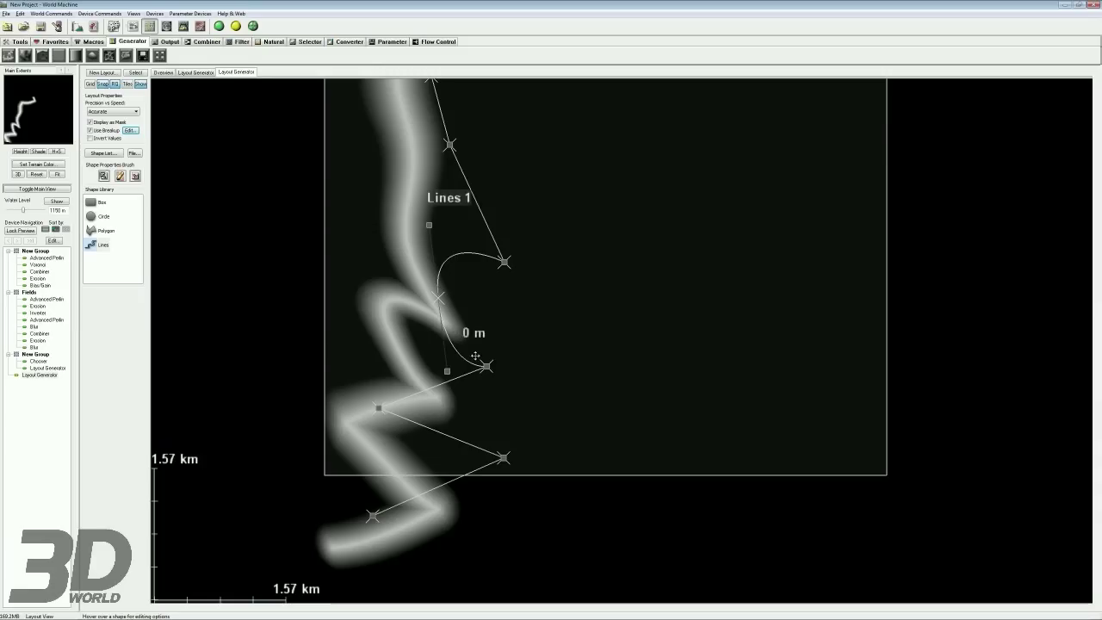
left_click_drag(486, 367, 486, 333)
left_click_drag(379, 408, 383, 335)
left_click_drag(504, 458, 497, 382)
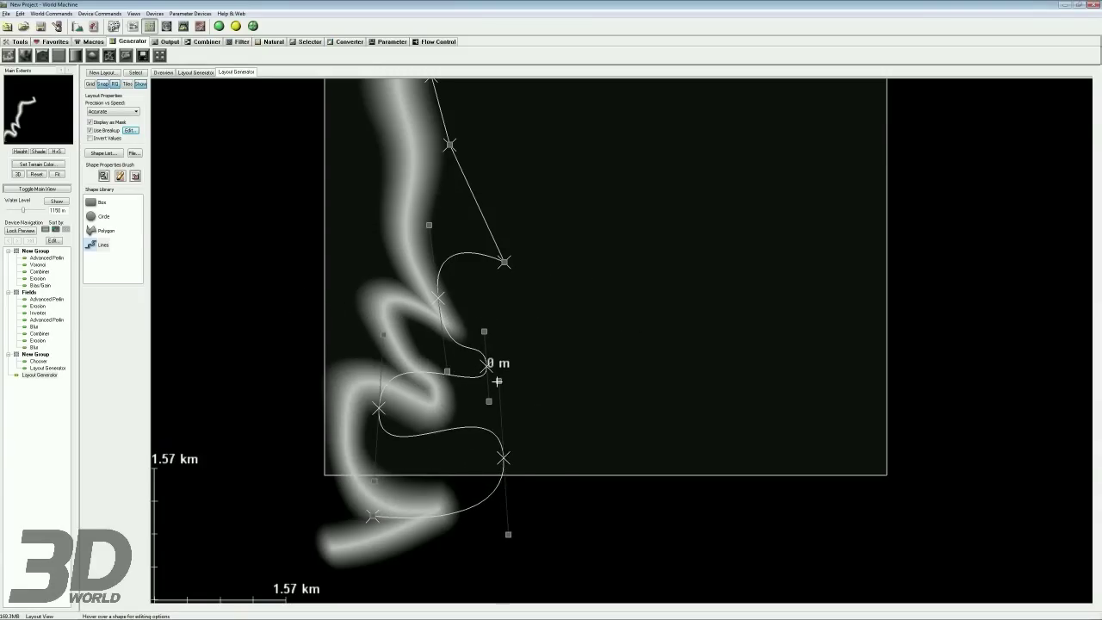
left_click_drag(503, 459, 521, 497)
left_click_drag(487, 369, 509, 321)
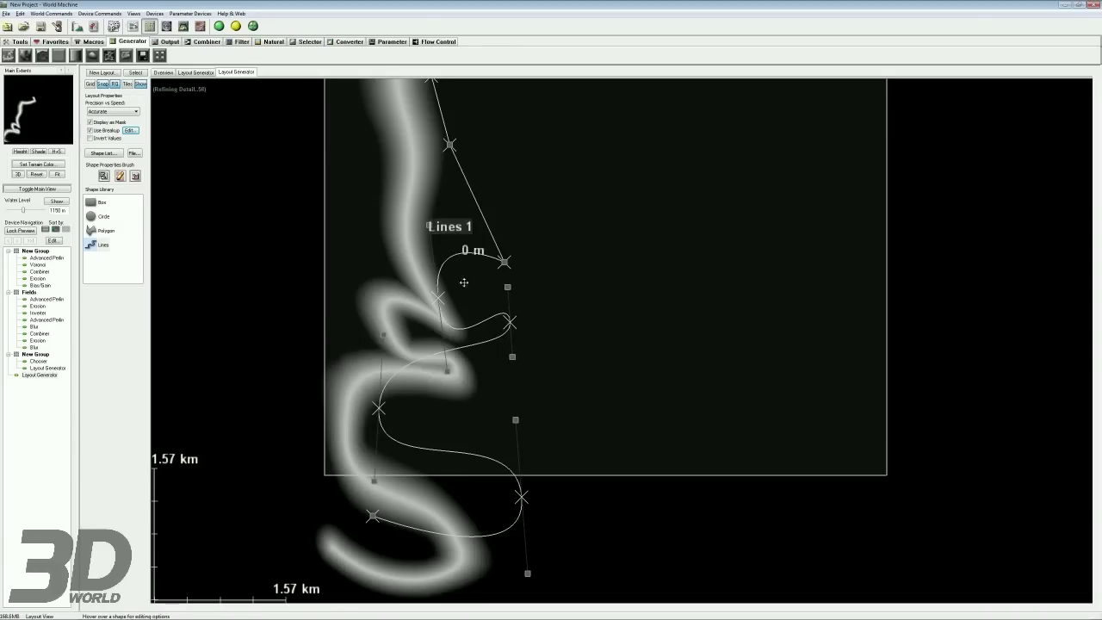
Step: Reposition and curve the line's middle and upper points so the path meanders in wide bends like a river
left_click_drag(439, 296, 369, 232)
left_click_drag(504, 262, 540, 170)
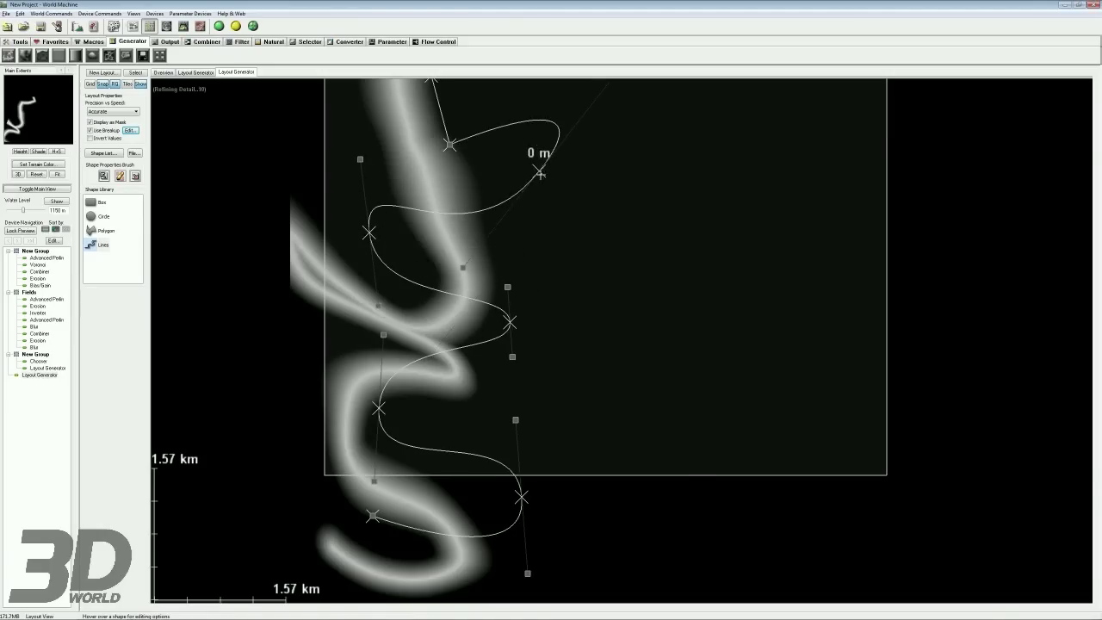
left_click_drag(469, 211, 502, 346)
left_click_drag(483, 278, 398, 100)
left_click_drag(594, 323, 482, 324)
left_click_drag(558, 329, 529, 212)
Step: Examine the meandering line and its breakup-distorted mask across the terrain extents
middle_click_drag(527, 402, 516, 337)
left_click_drag(516, 338, 512, 270)
right_click_drag(513, 271, 585, 410)
mouse_move(584, 410)
left_mouse_down()
mouse_move(569, 348)
mouse_move(572, 417)
left_mouse_up()
middle_click_drag(483, 392, 485, 336)
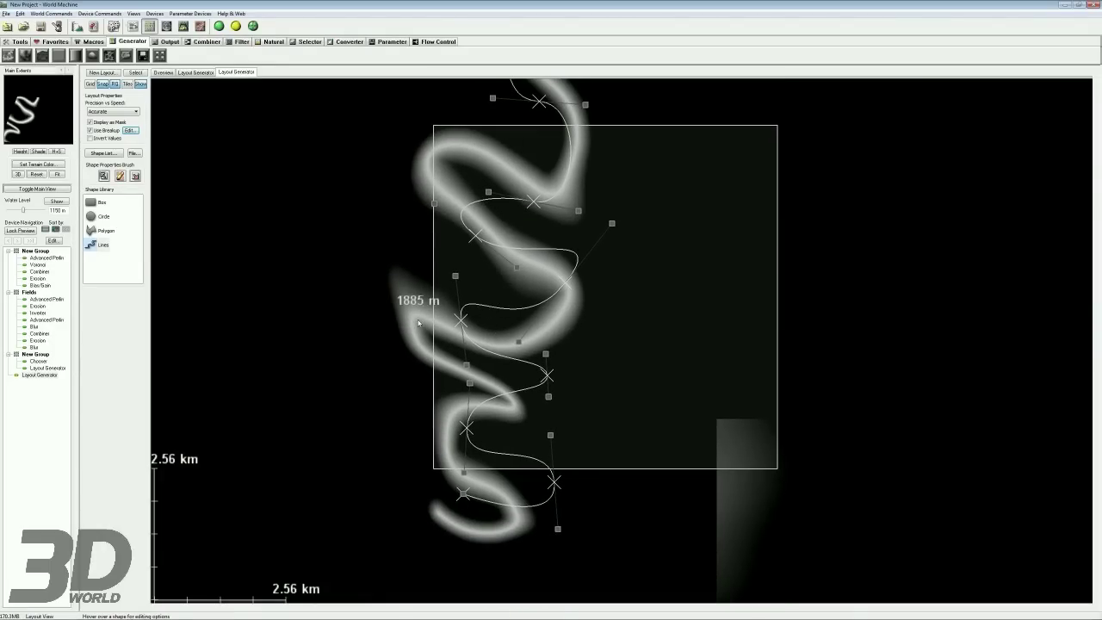
middle_click_drag(468, 378, 474, 332)
right_click_drag(477, 301, 486, 217)
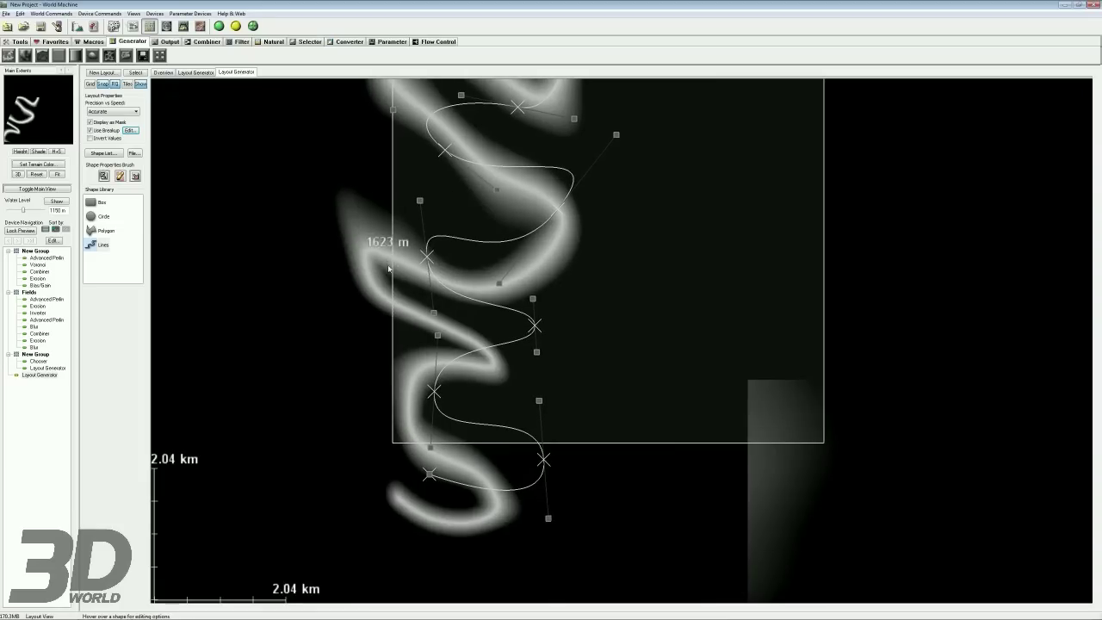
middle_click_drag(445, 416, 451, 367)
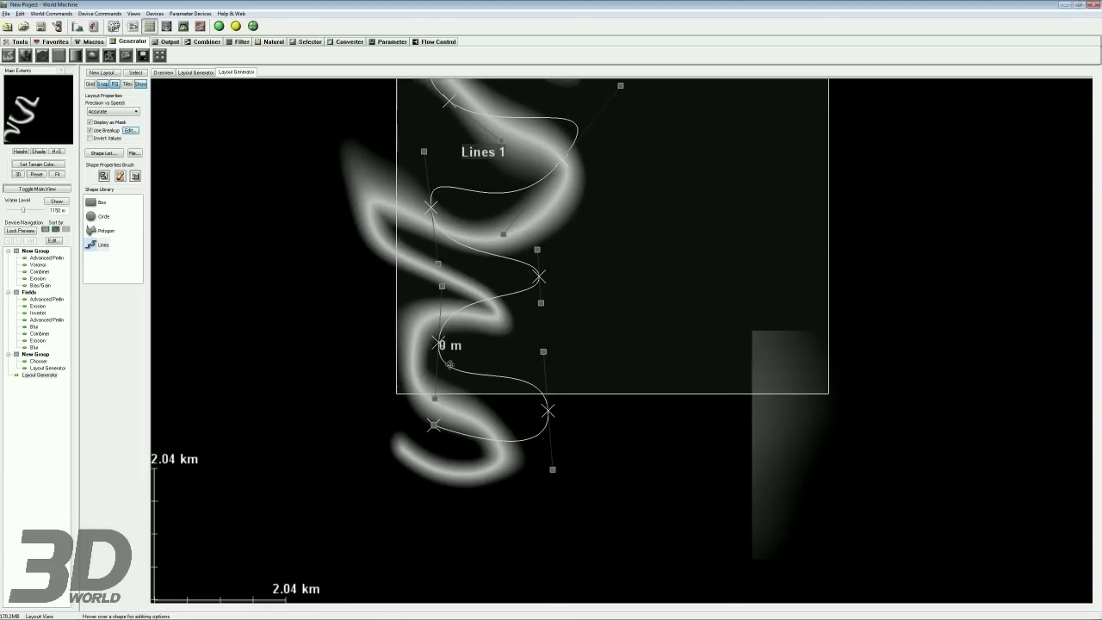
middle_click_drag(449, 285, 457, 301)
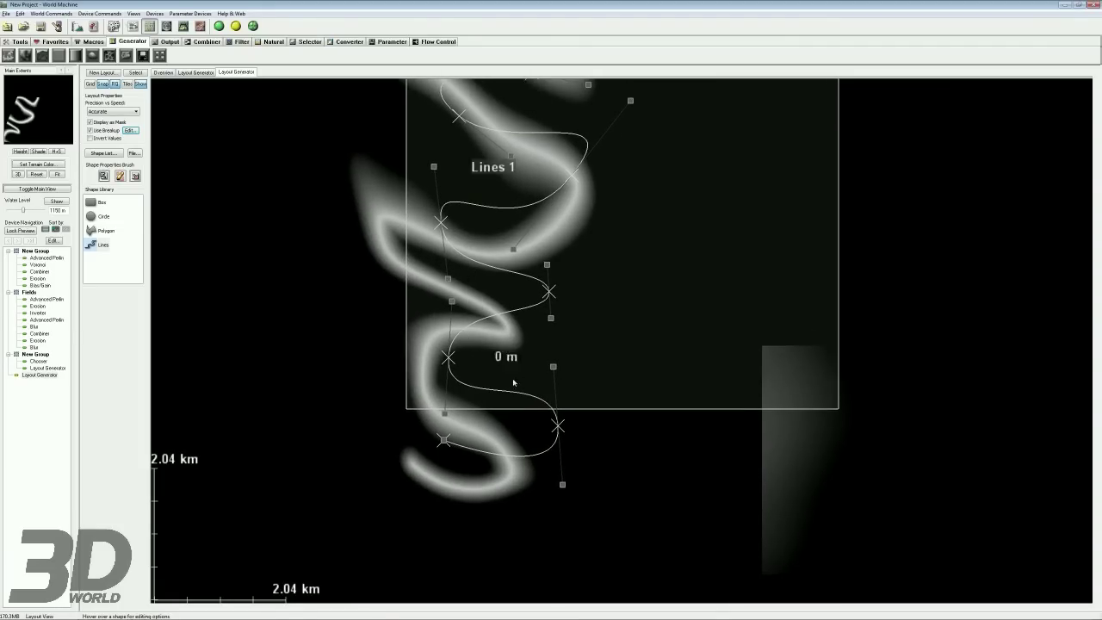
Step: Reshape the lower part of the Lines 1 path by moving two bend points inside the terrain and adjusting their curve handles
left_click_drag(551, 317, 582, 341)
left_click_drag(447, 355, 466, 369)
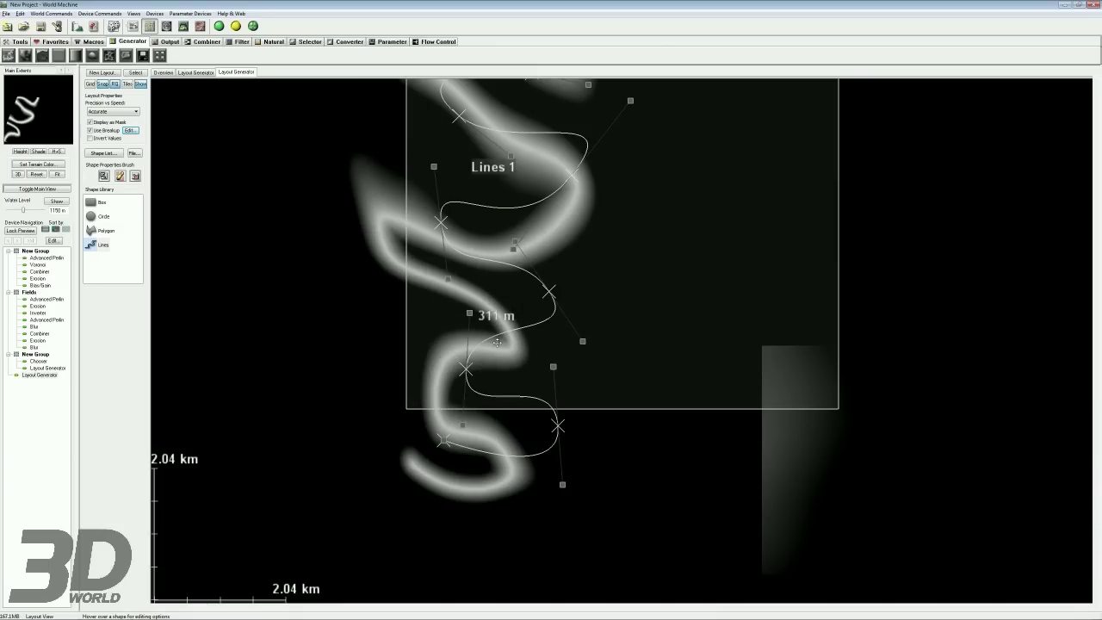
left_click_drag(544, 293, 572, 267)
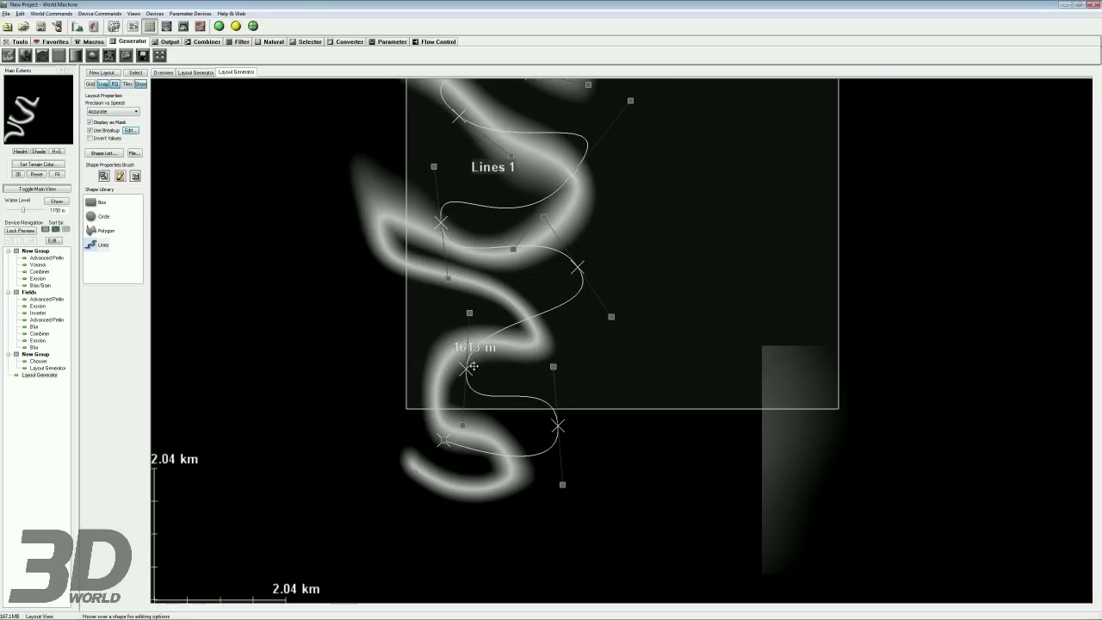
left_click_drag(469, 313, 438, 321)
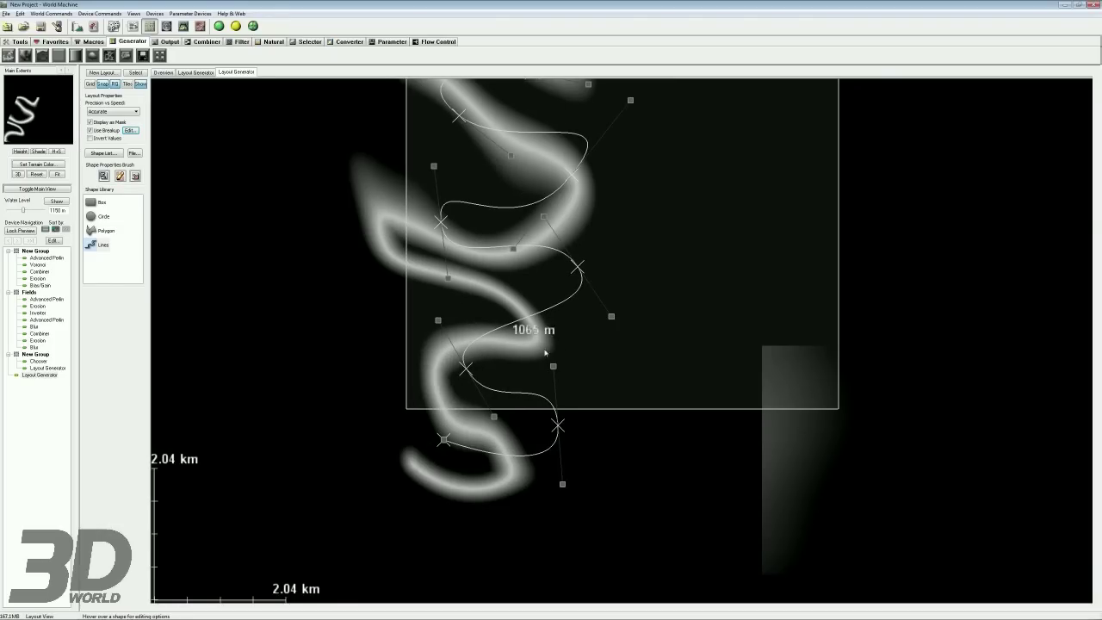
left_click_drag(618, 324, 637, 346)
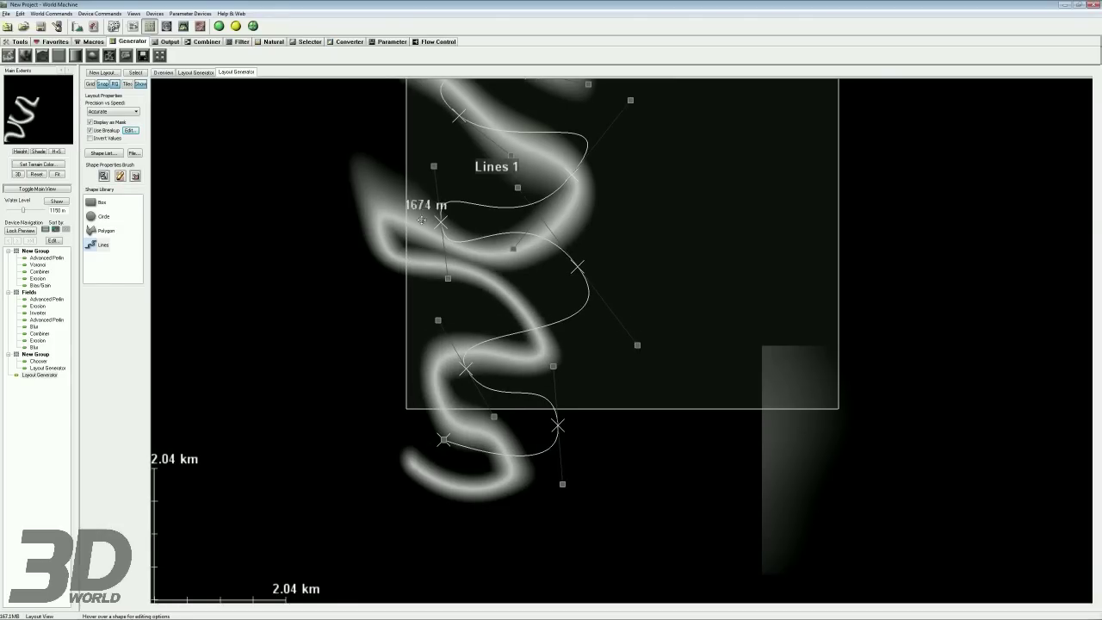
Step: Move the leftmost bend point of Lines 1 up and outward, and pull its lower handle outward to round the bend
left_click_drag(441, 222, 421, 184)
right_click_drag(484, 230, 499, 257)
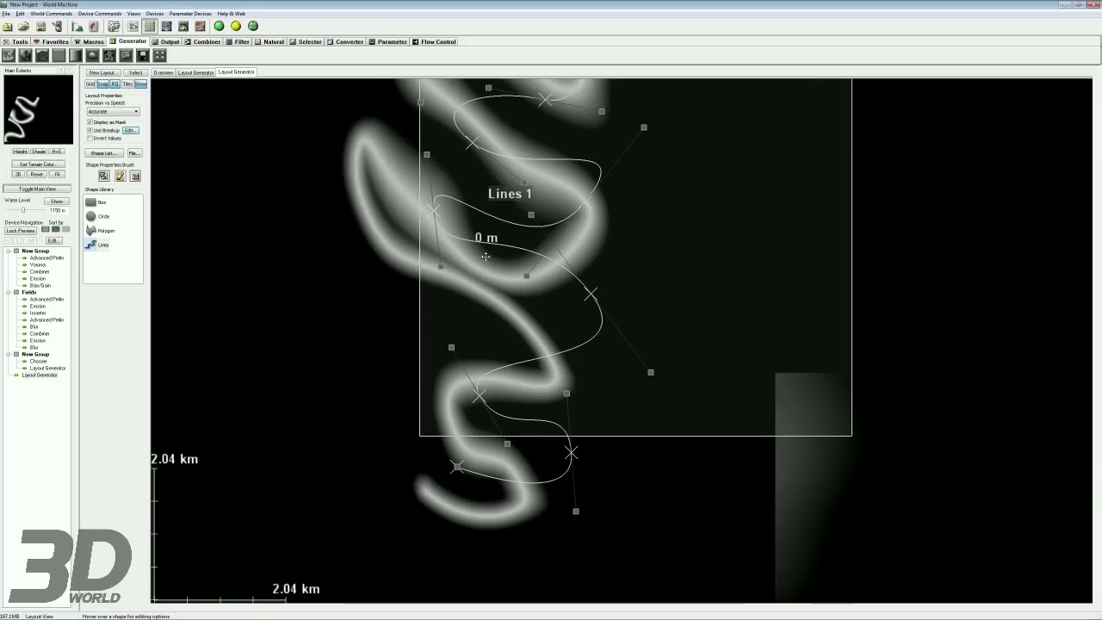
left_click_drag(435, 268, 363, 323)
right_click_drag(495, 222, 490, 256)
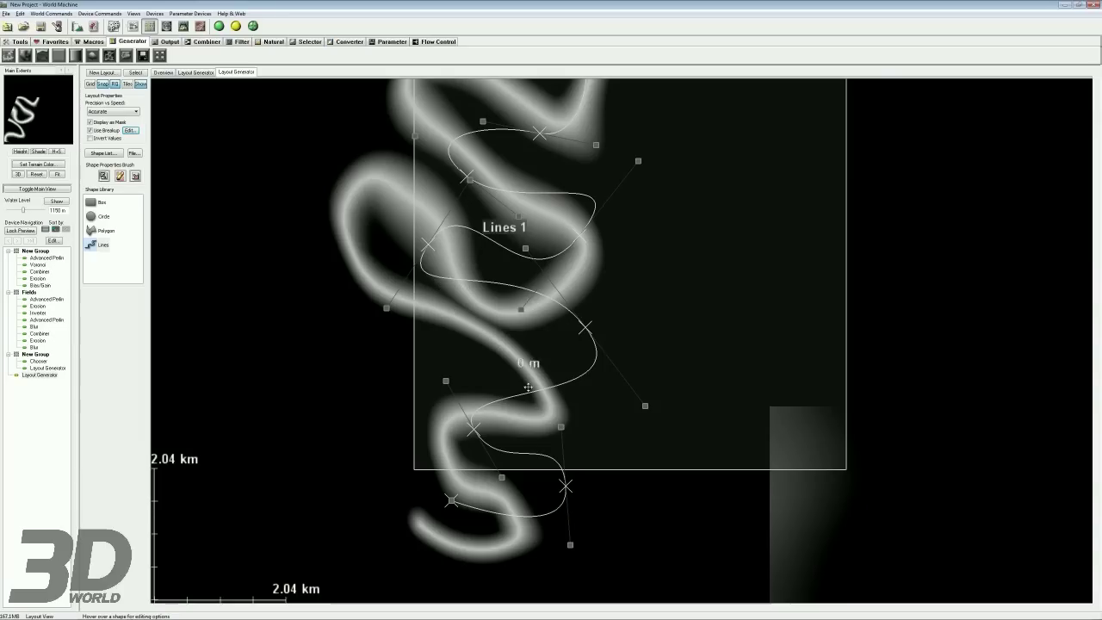
Step: Shift the last two bend points of Lines 1 to the right and realign the handles of the upper one
right_click_drag(513, 434, 465, 374)
left_click_drag(431, 376, 471, 373)
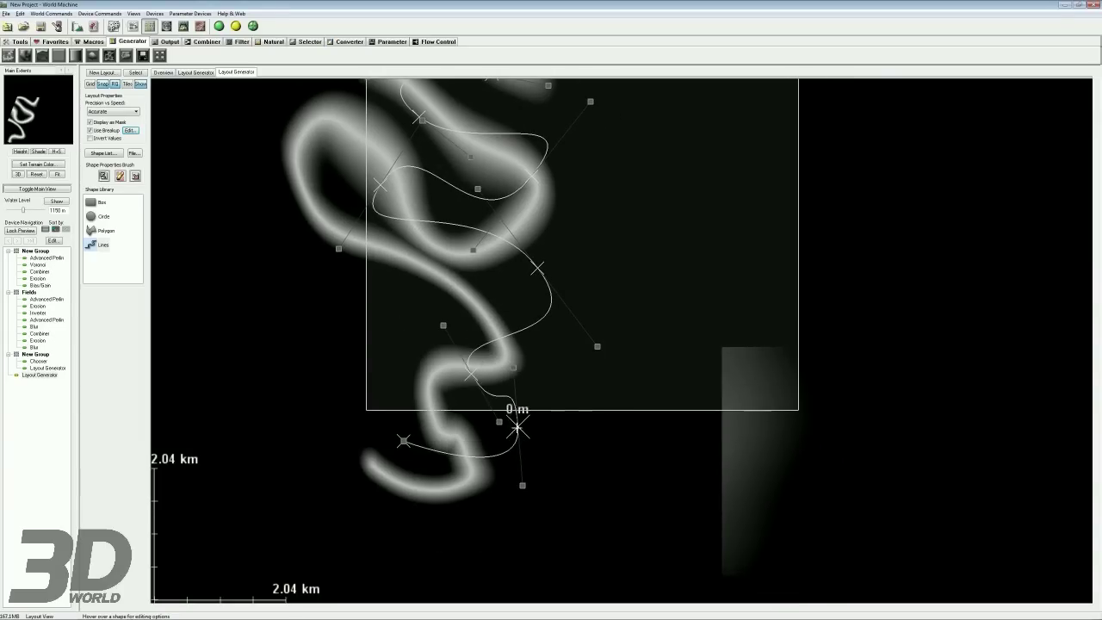
left_click_drag(516, 428, 570, 432)
left_click_drag(471, 373, 515, 370)
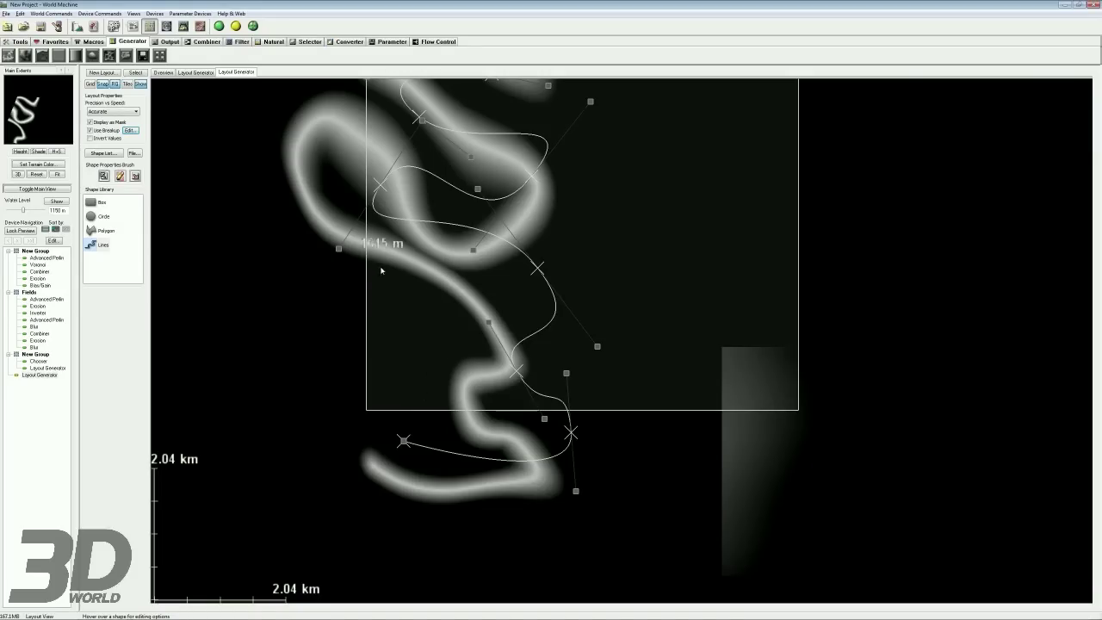
left_click_drag(515, 370, 488, 381)
left_click_drag(519, 429, 527, 463)
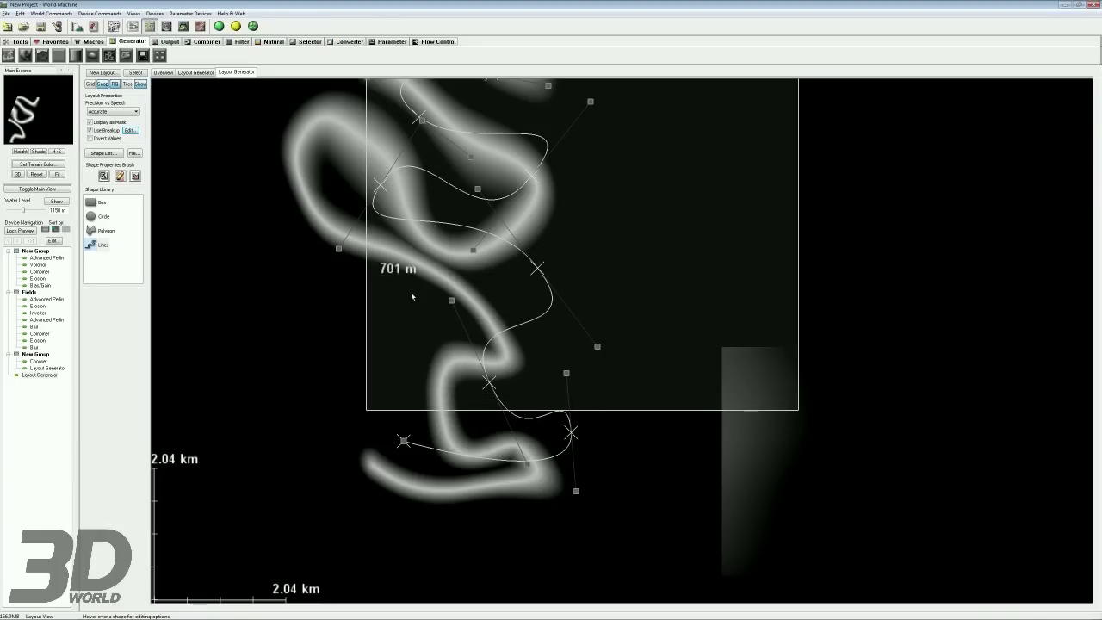
Step: Rotate the handles of the right-hand bend above the path's tail towards horizontal and shorten them
left_click_drag(479, 190, 486, 365)
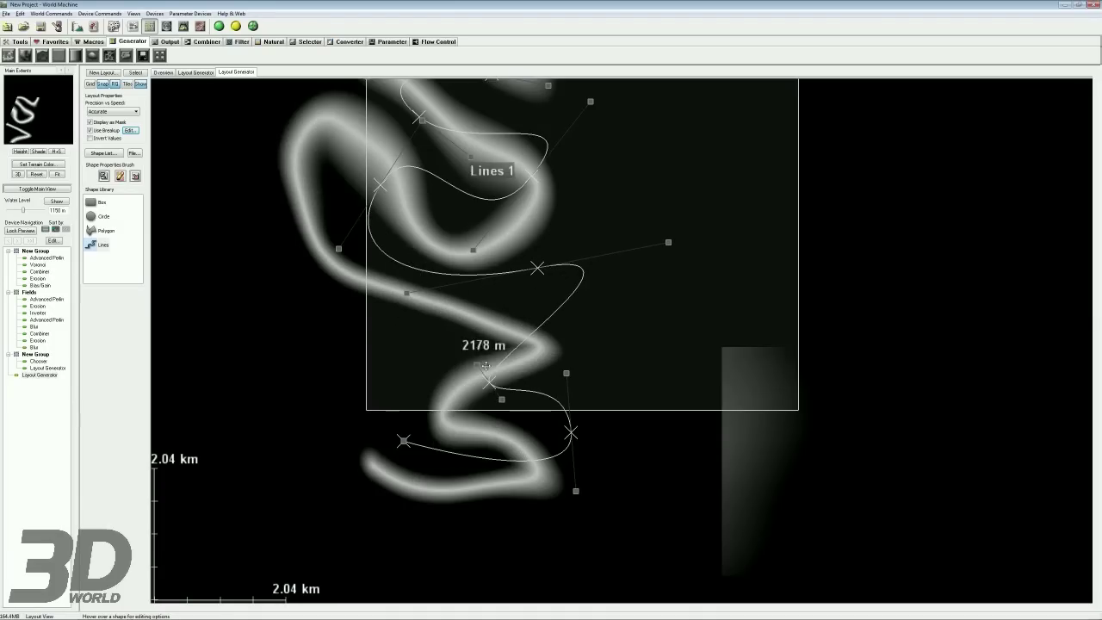
left_click_drag(668, 243, 529, 283)
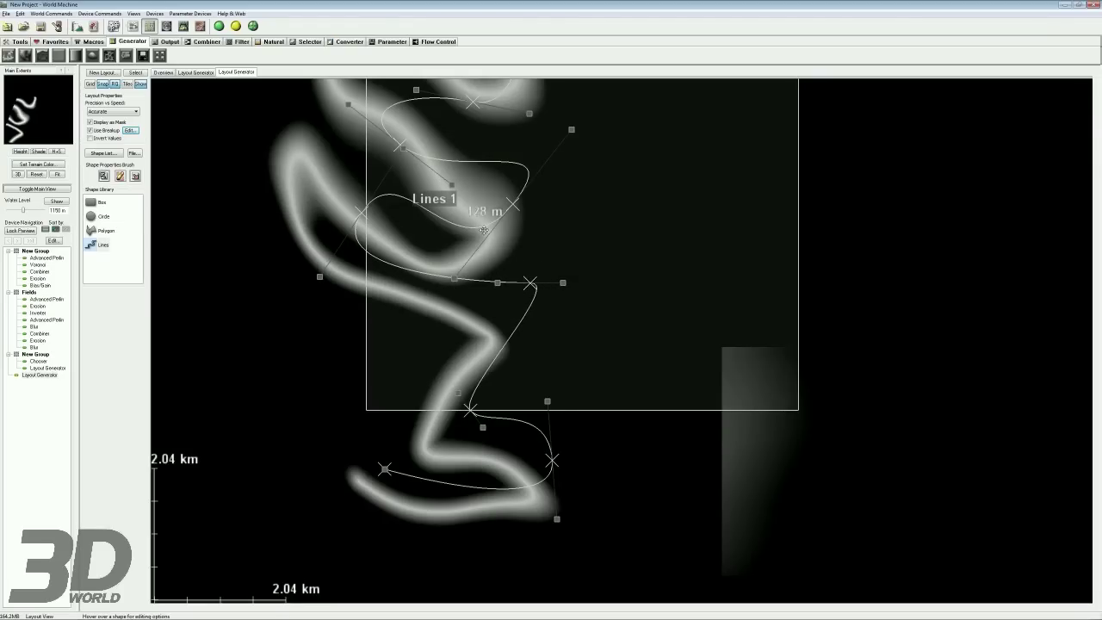
left_click_drag(484, 230, 494, 217)
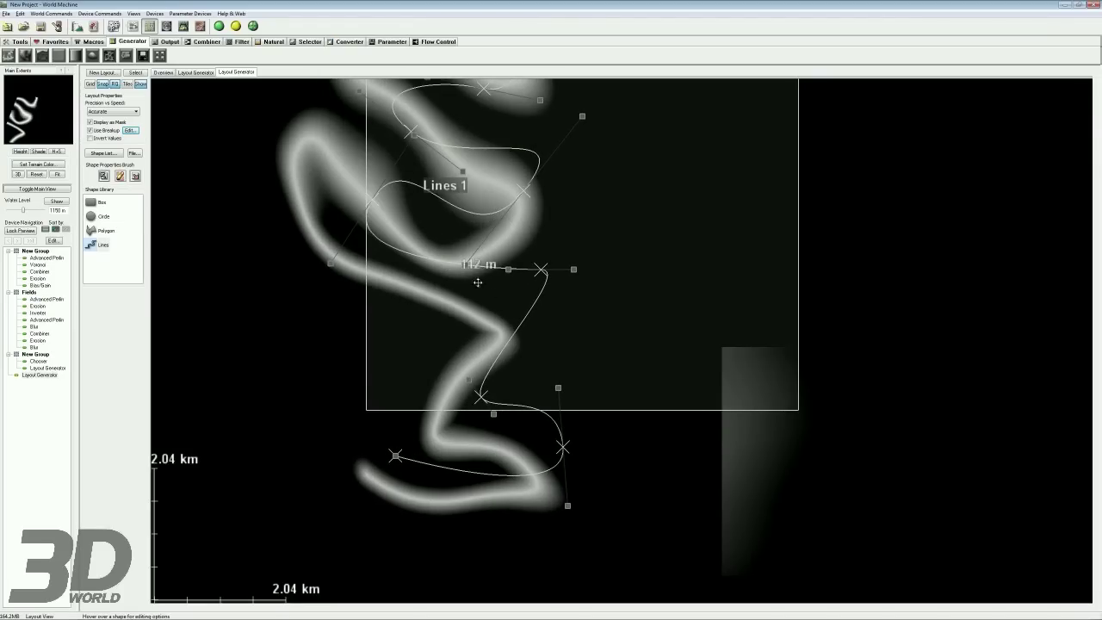
Step: Open the common properties of Lines 1 and choose the S-shaped falloff profile curve
mouse_move(478, 268)
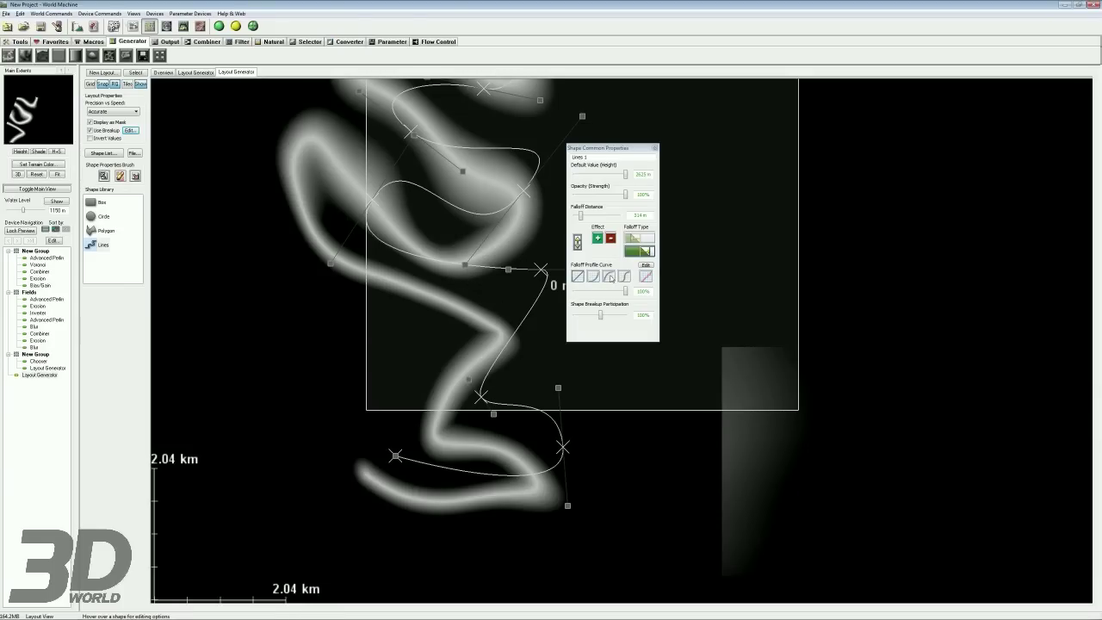
left_click(625, 277)
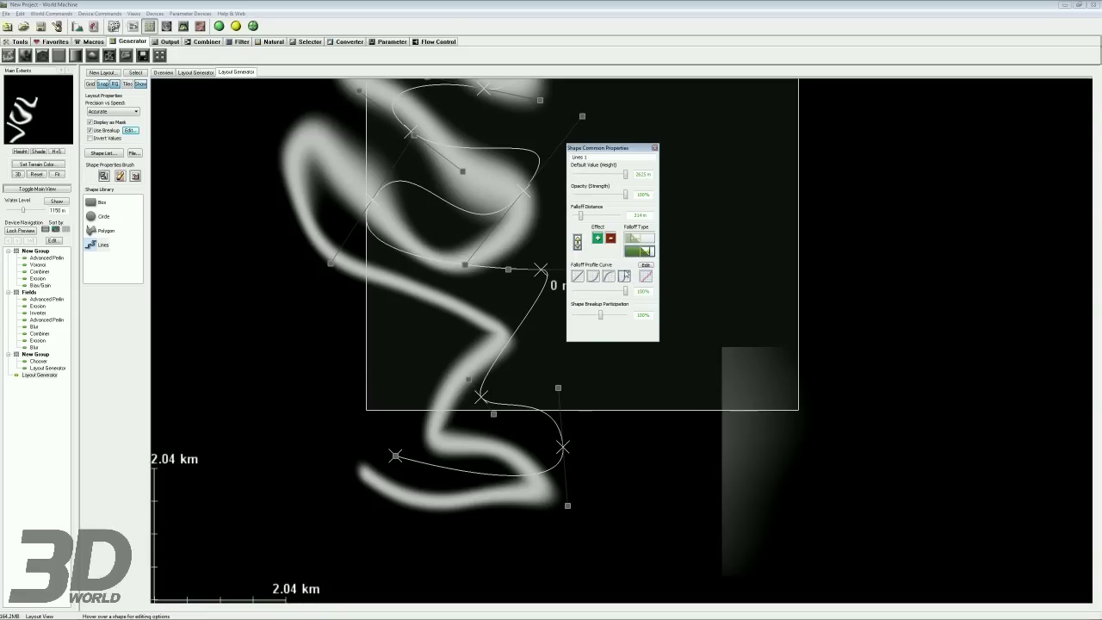
left_click(645, 276)
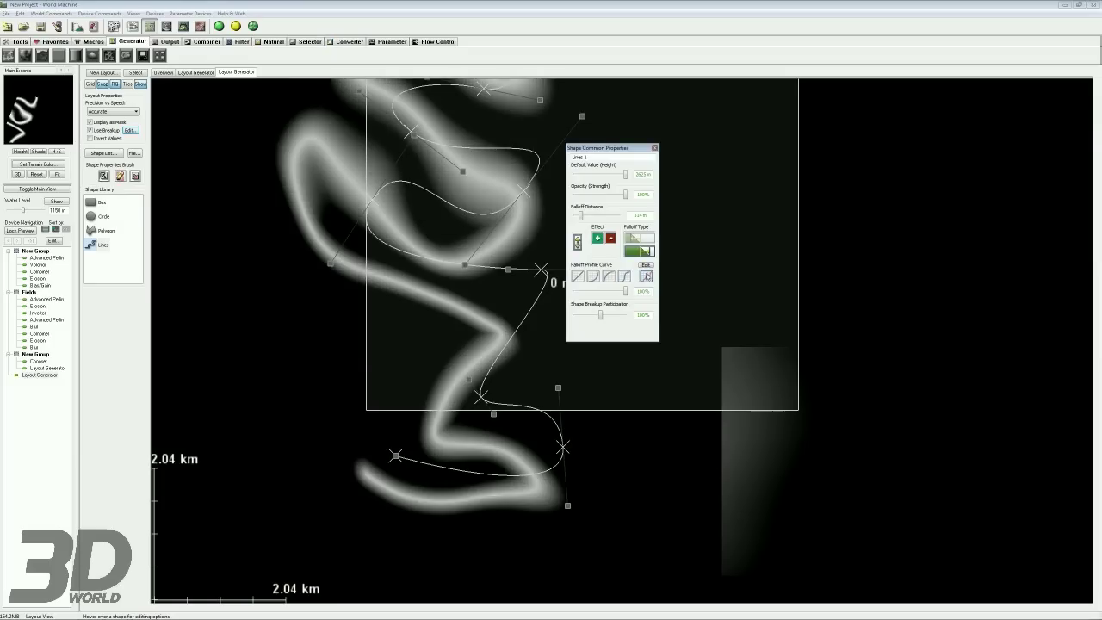
left_click(645, 266)
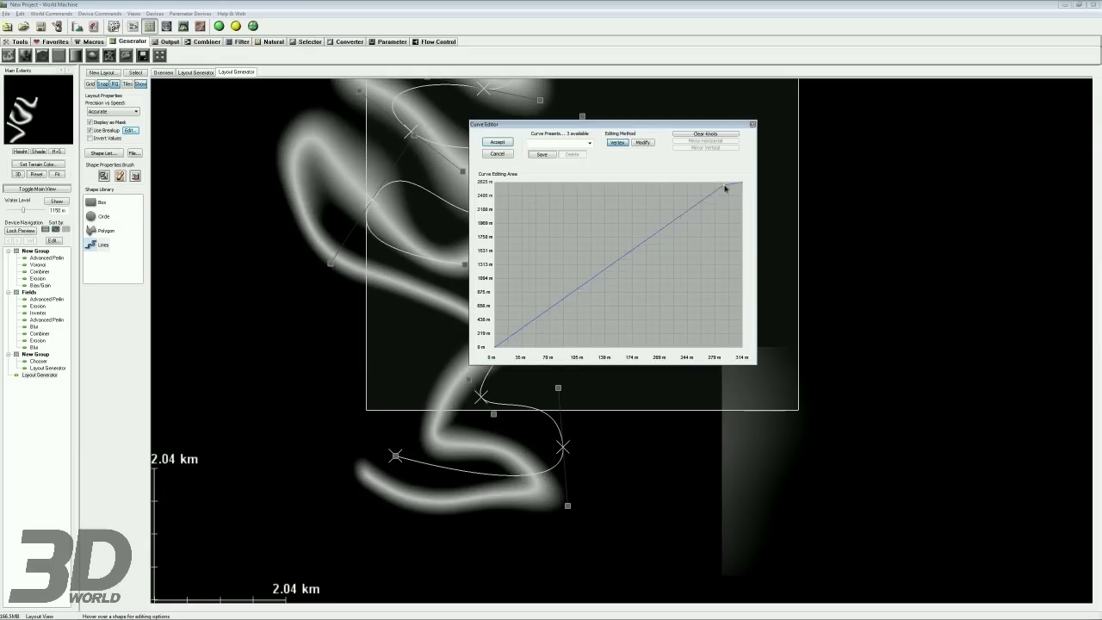
left_click(530, 334)
left_click_drag(659, 302, 637, 282)
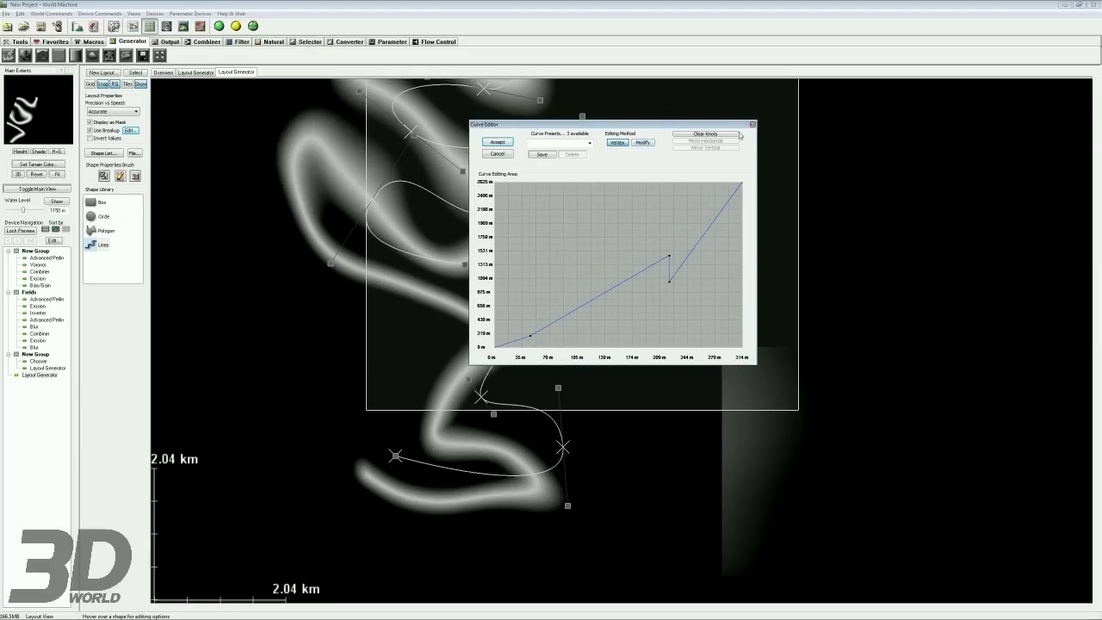
left_click(752, 125)
Step: Apply the S-shaped falloff profile to Lines 1 and set its shape breakup participation to 112%
left_click(624, 277)
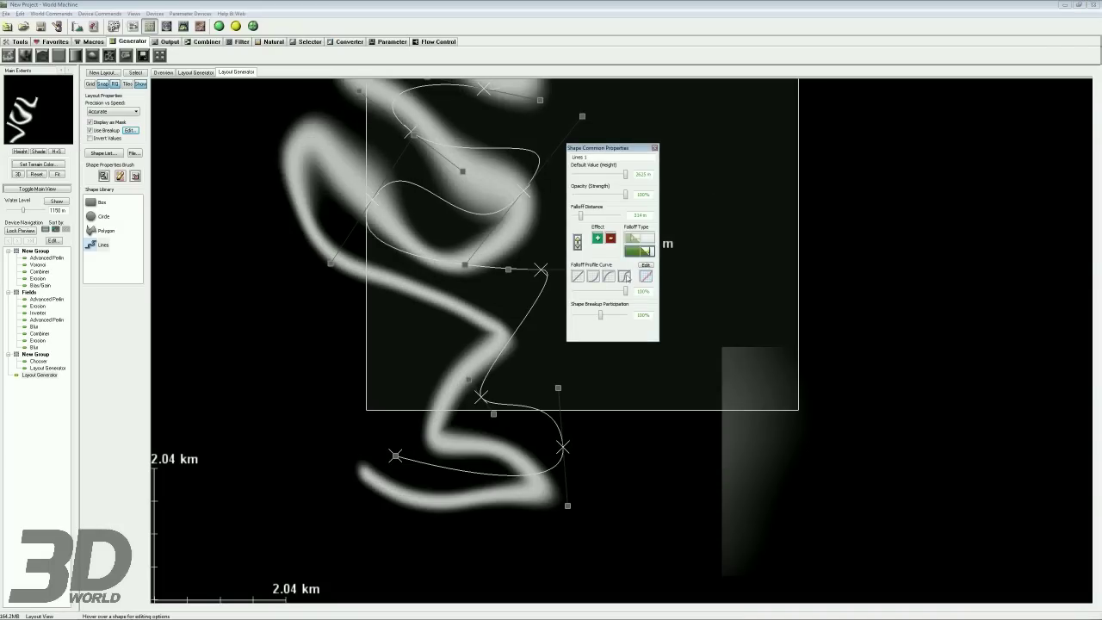
mouse_move(600, 318)
left_mouse_down()
mouse_move(615, 316)
mouse_move(602, 316)
left_mouse_up()
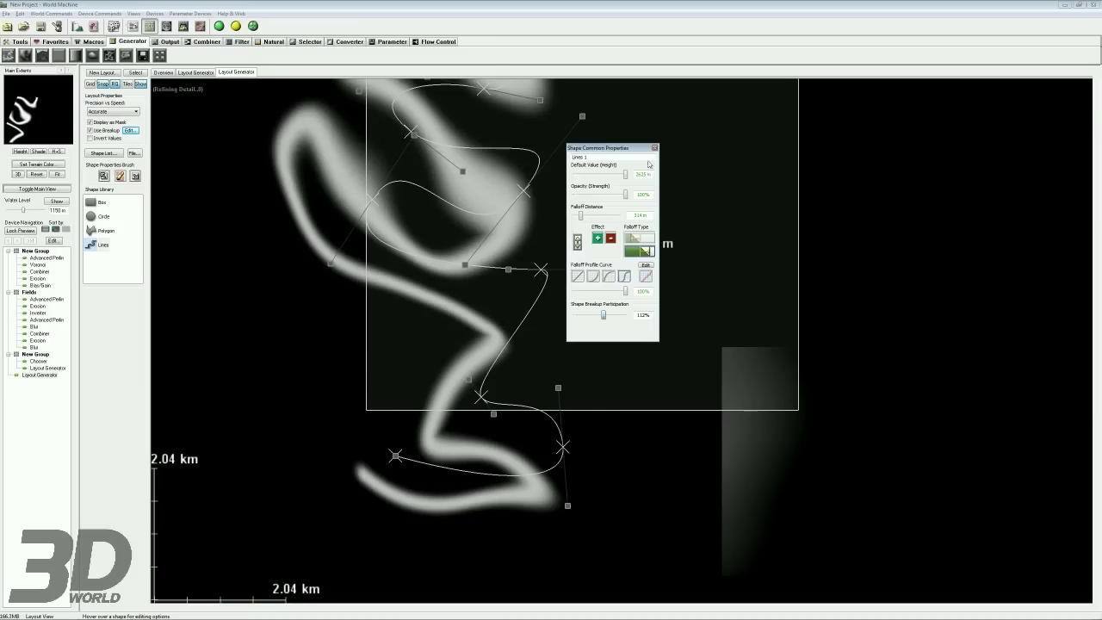
Step: Try a fractal breakup scale of 2.33 km with roughness 2 on the layout
left_click(131, 131)
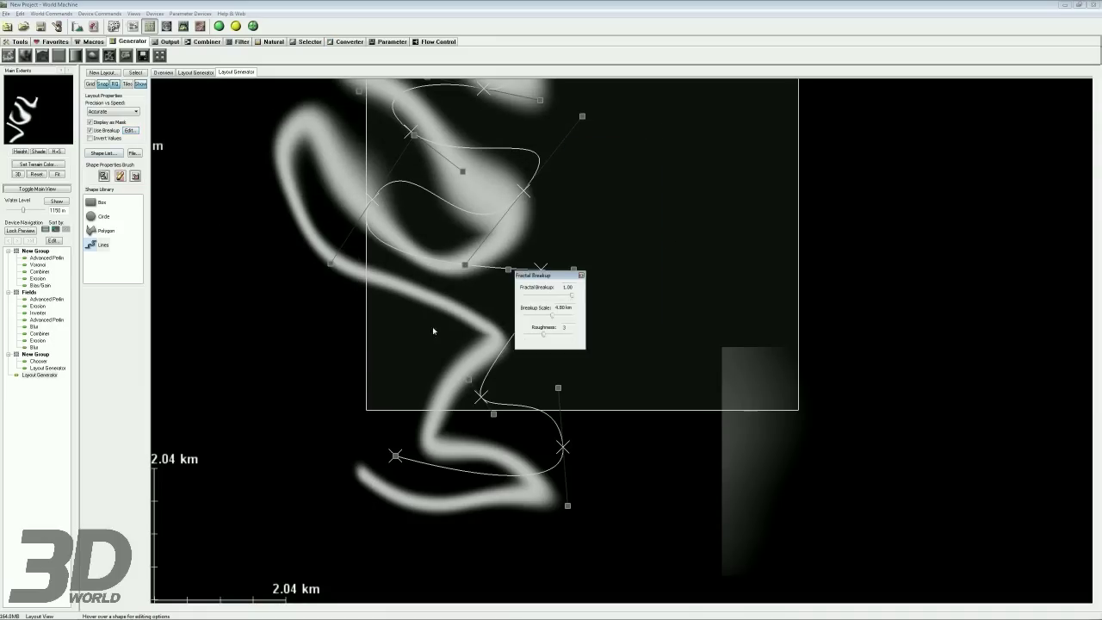
left_click_drag(568, 275, 658, 252)
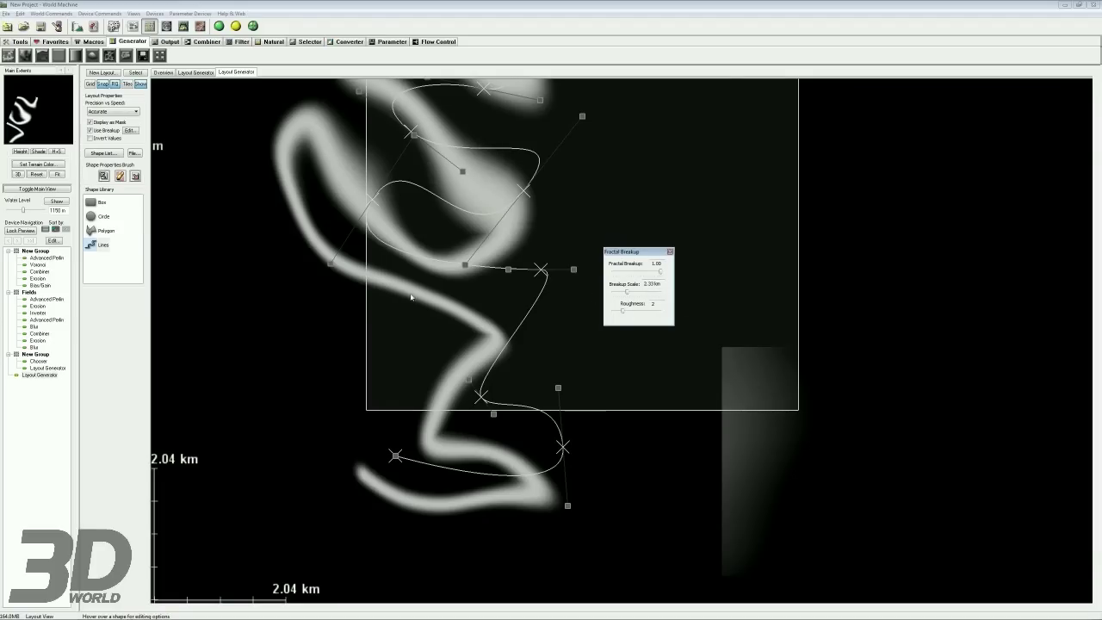
left_click(669, 252)
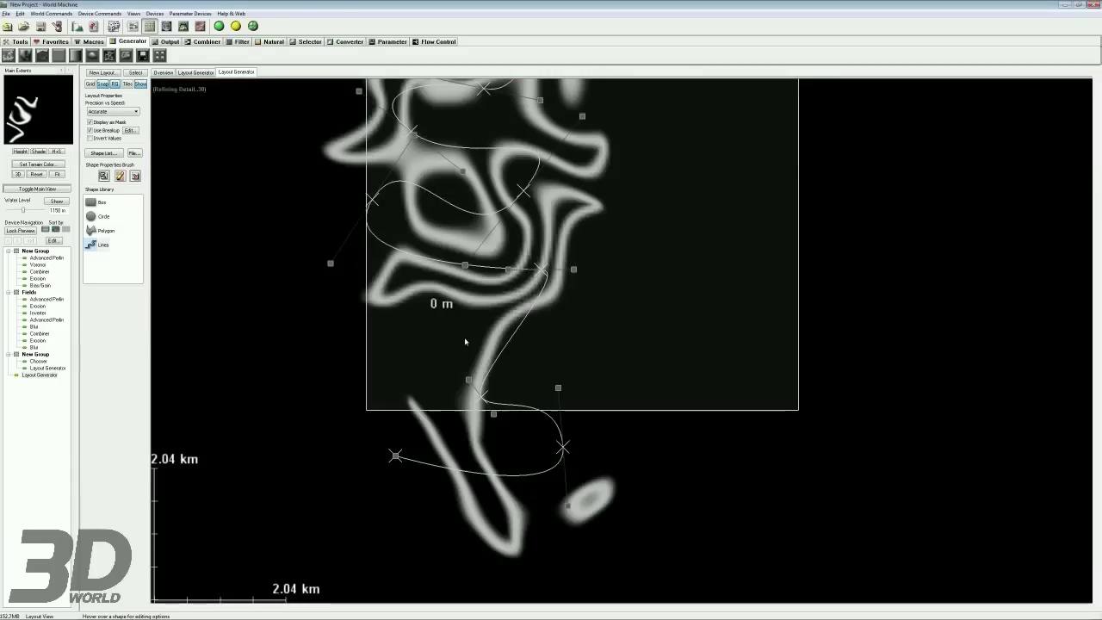
scroll(476, 385, "down", 1)
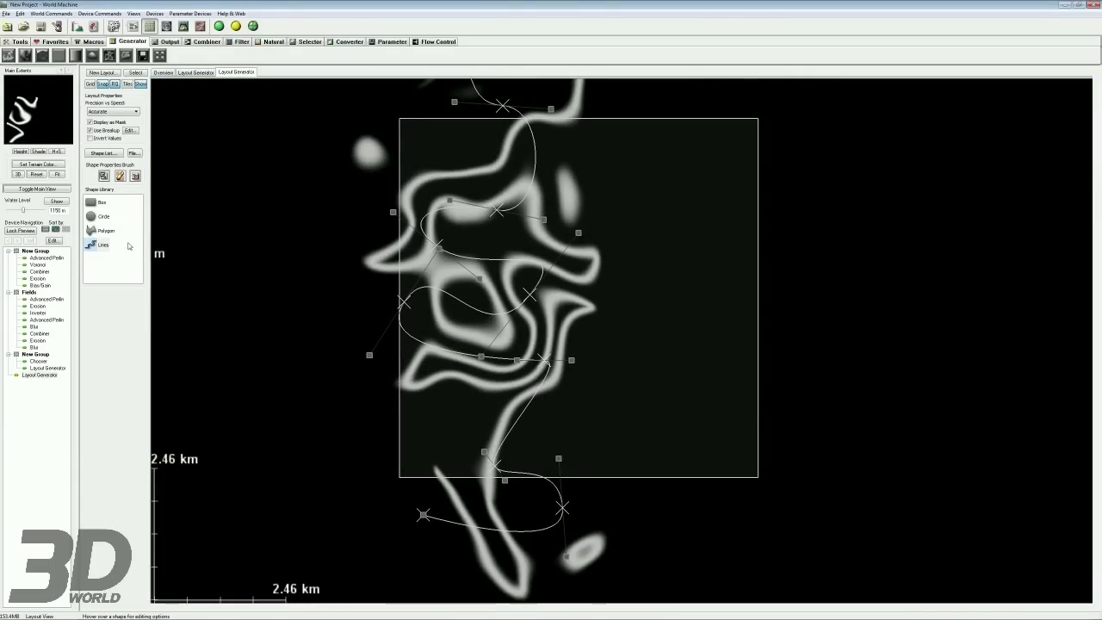
Step: Set the layout's fractal breakup scale to 5.00 km and its roughness to 1
left_click(130, 131)
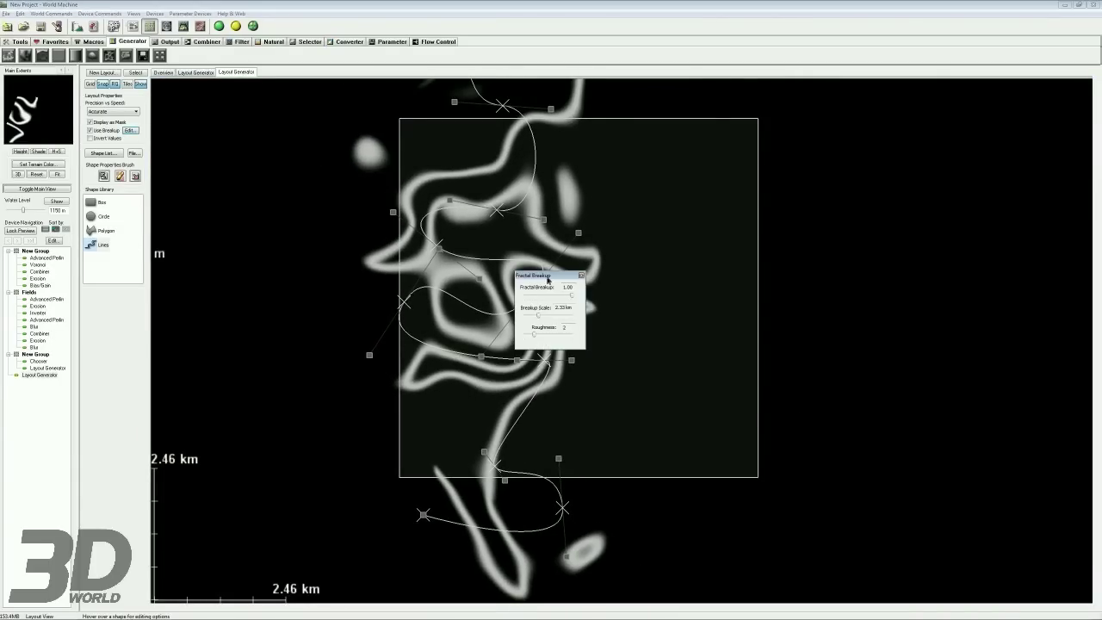
left_click_drag(547, 277, 625, 259)
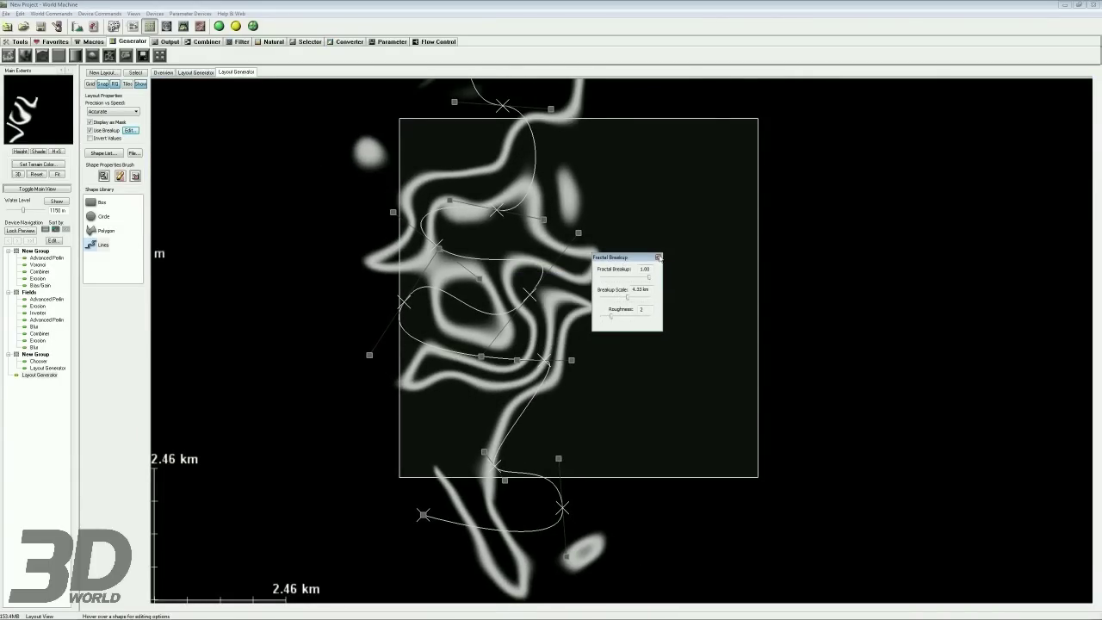
left_click(658, 256)
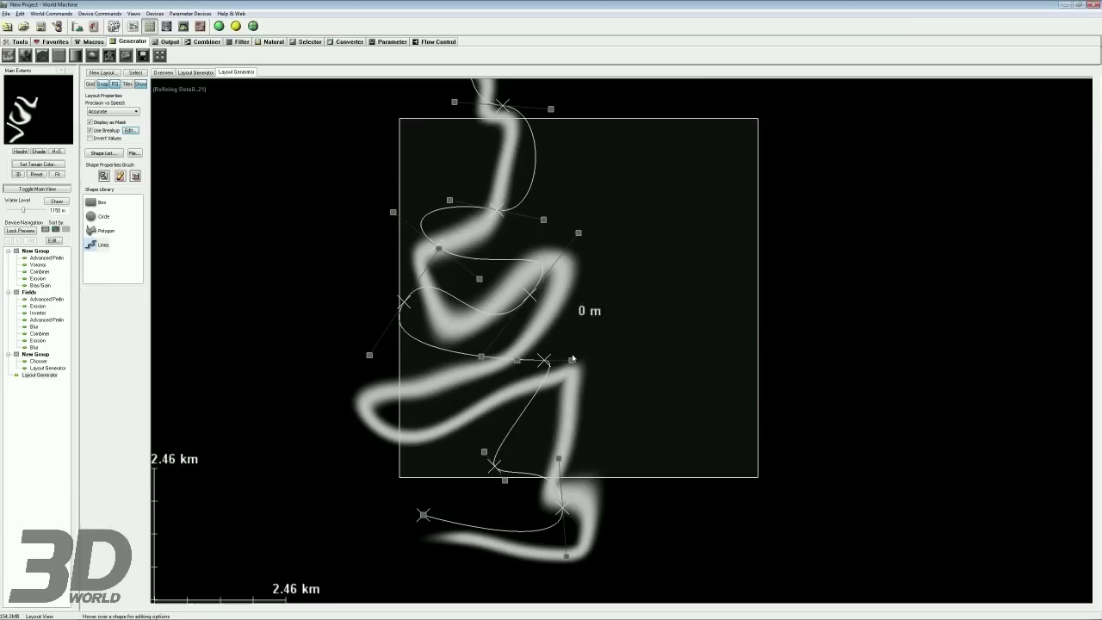
left_click(131, 130)
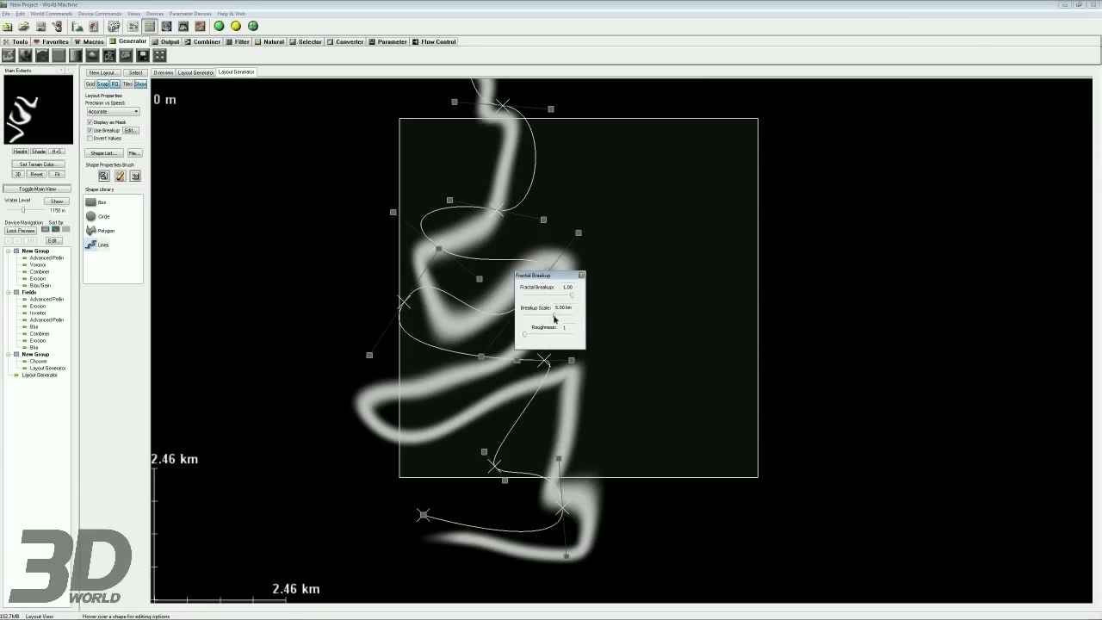
left_click(582, 275)
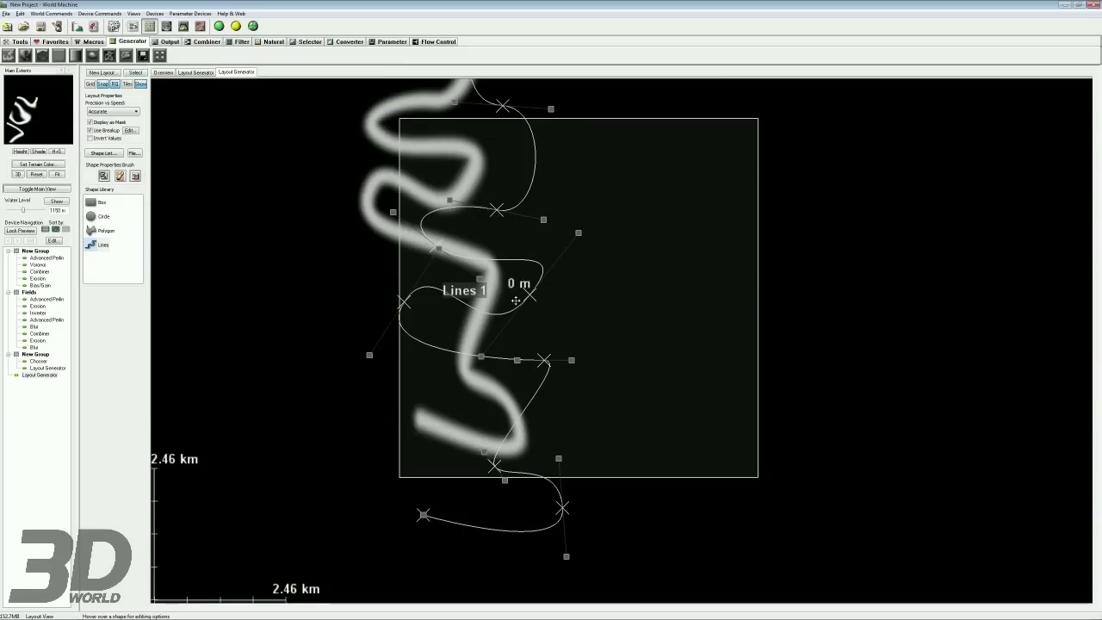
Step: Lengthen and tilt the handles of the right-hand bend above the path's tail to widen that turn
scroll(501, 328, "down", 1)
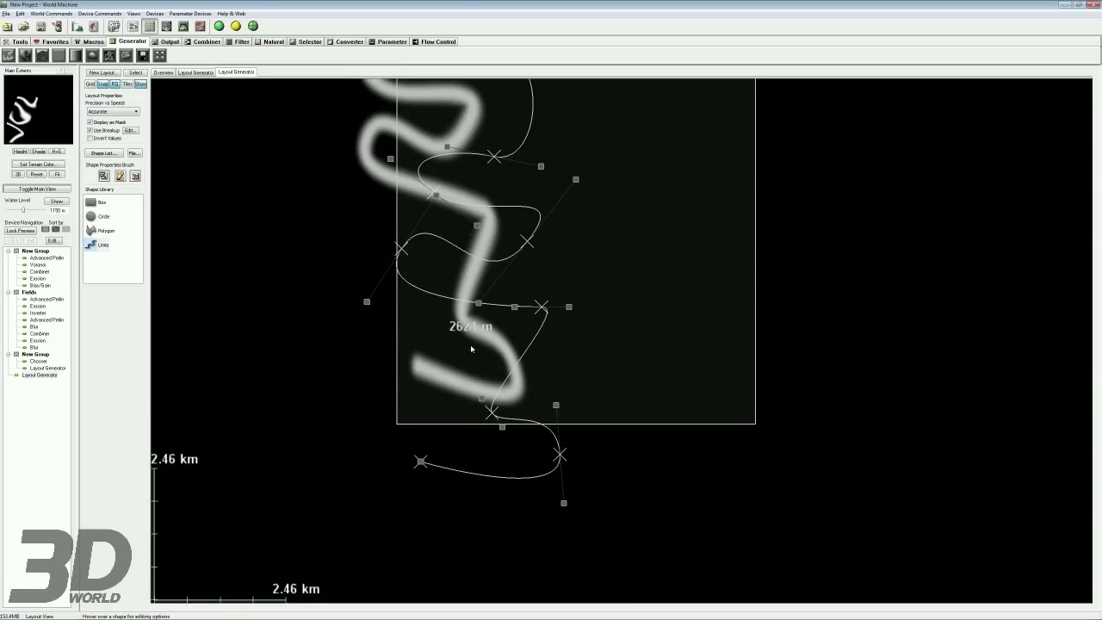
mouse_move(479, 303)
left_mouse_down()
mouse_move(450, 325)
mouse_move(490, 279)
mouse_move(481, 284)
left_mouse_up()
mouse_move(461, 328)
left_mouse_down()
mouse_move(510, 325)
mouse_move(463, 322)
mouse_move(471, 344)
left_mouse_up()
scroll(472, 297, "up", 1)
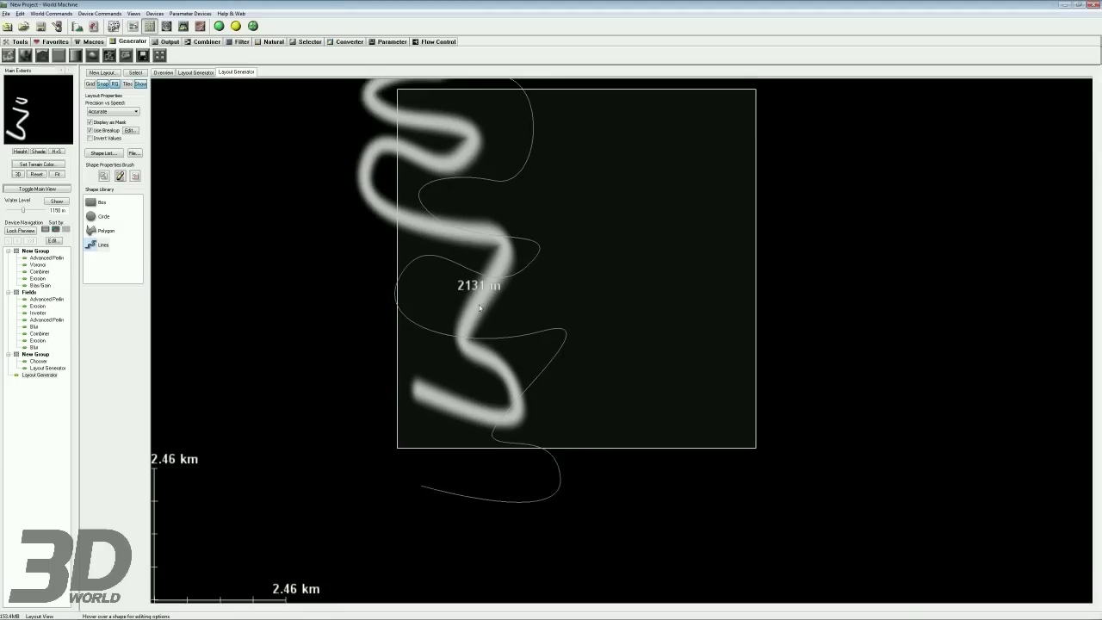
Step: Set the shape breakup participation of Lines 1 to 62% after trying 50% and 125%
left_click(500, 280)
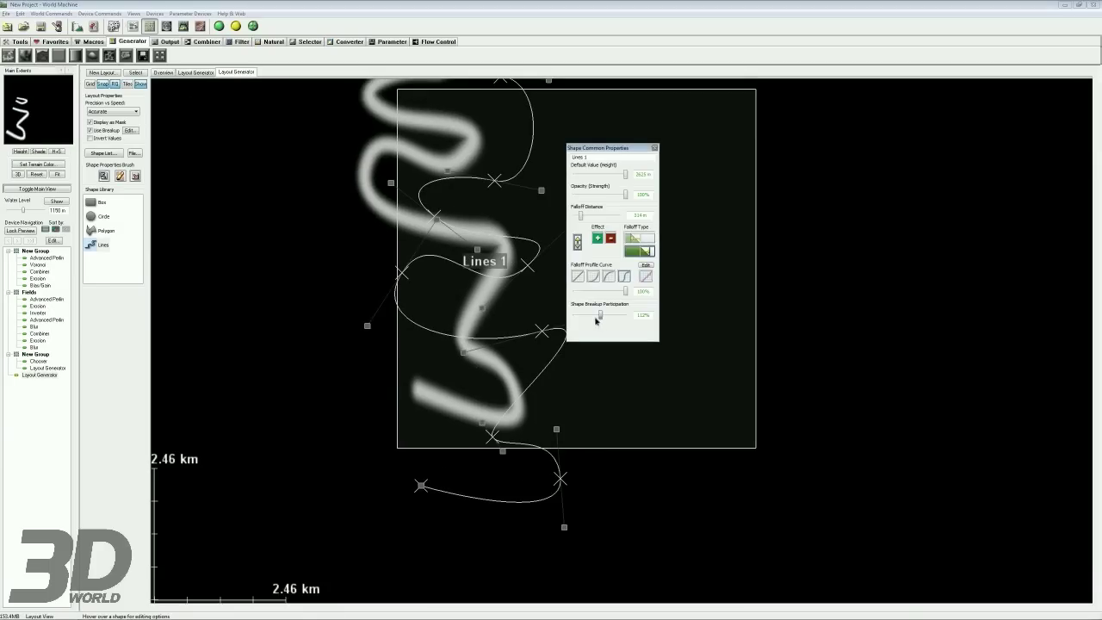
left_click_drag(603, 317, 594, 316)
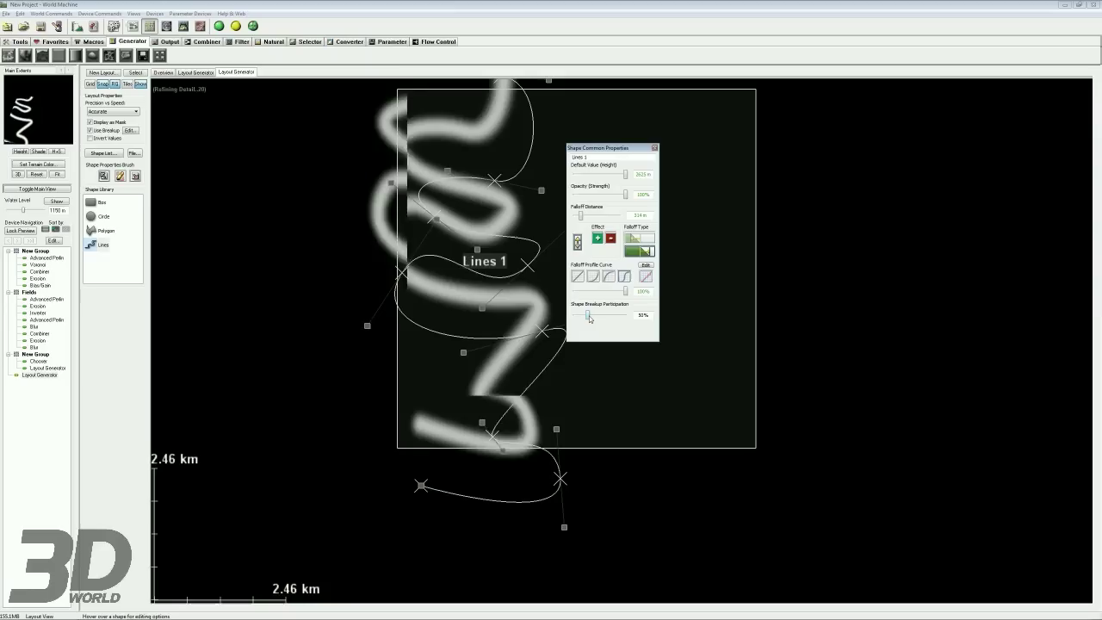
left_click_drag(589, 318, 607, 319)
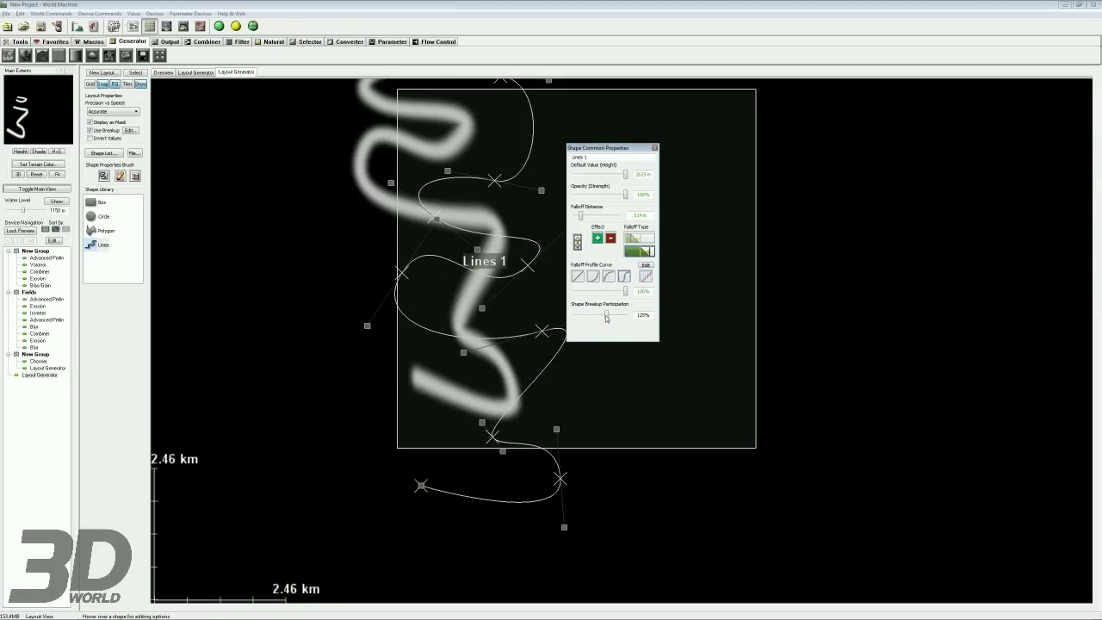
left_click_drag(606, 318, 590, 319)
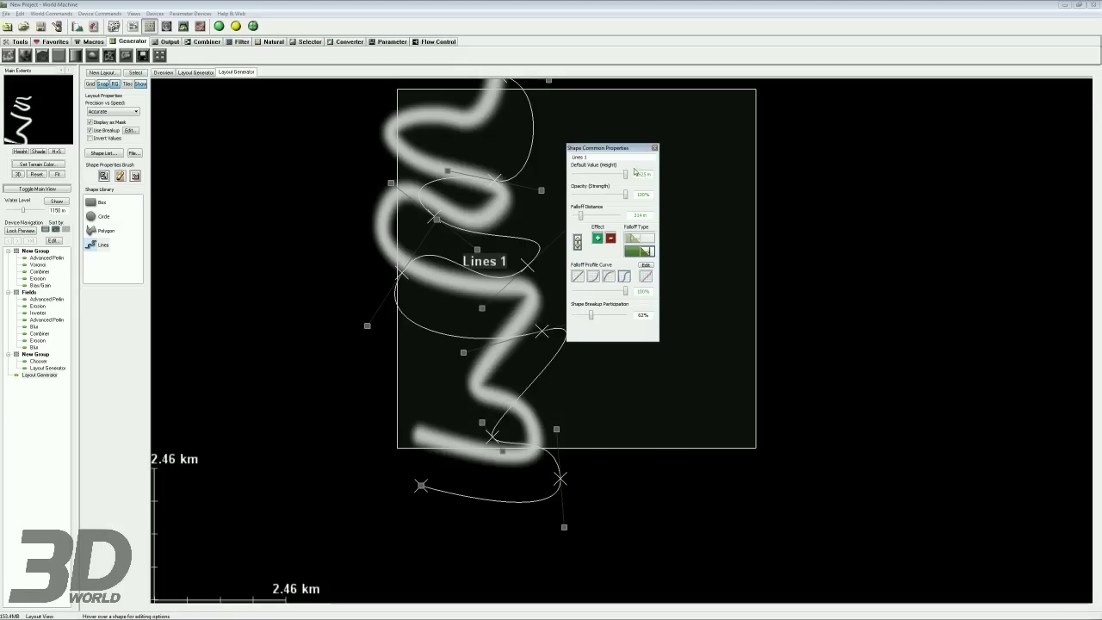
left_click(654, 148)
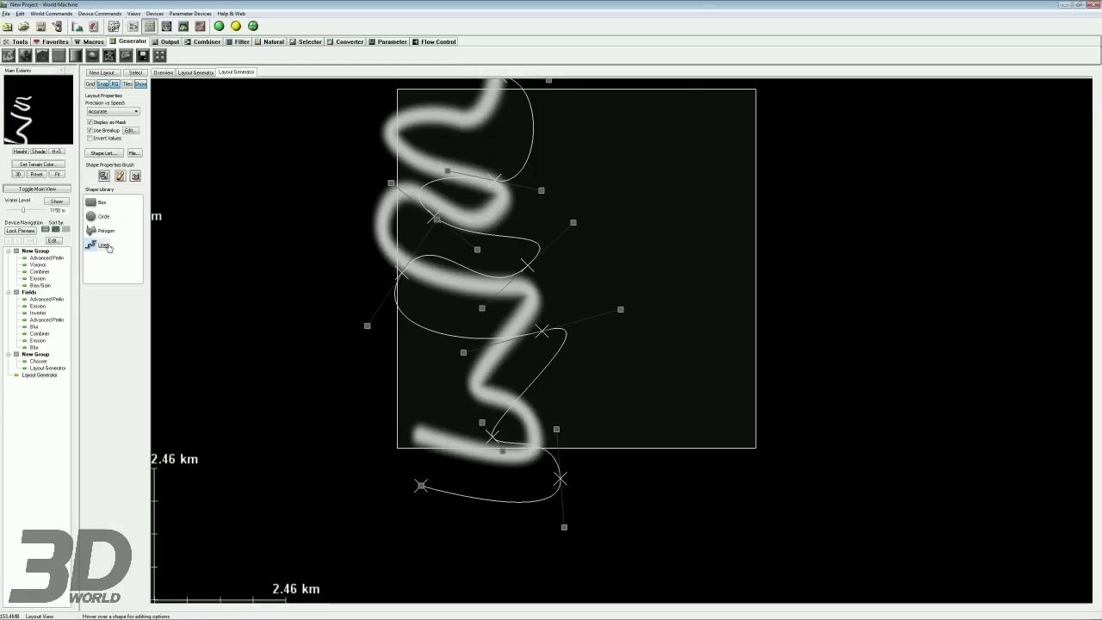
Step: Review the layout's fractal breakup settings and move the path point of Lines 1 near the layout frame's upper edge up and left
left_click(129, 131)
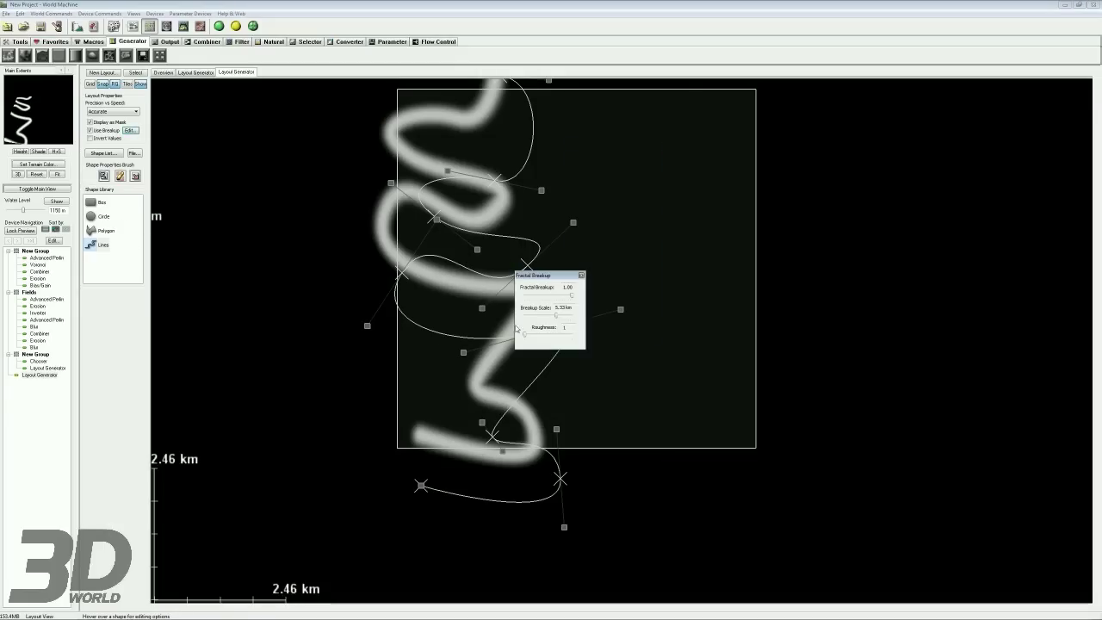
left_click(580, 274)
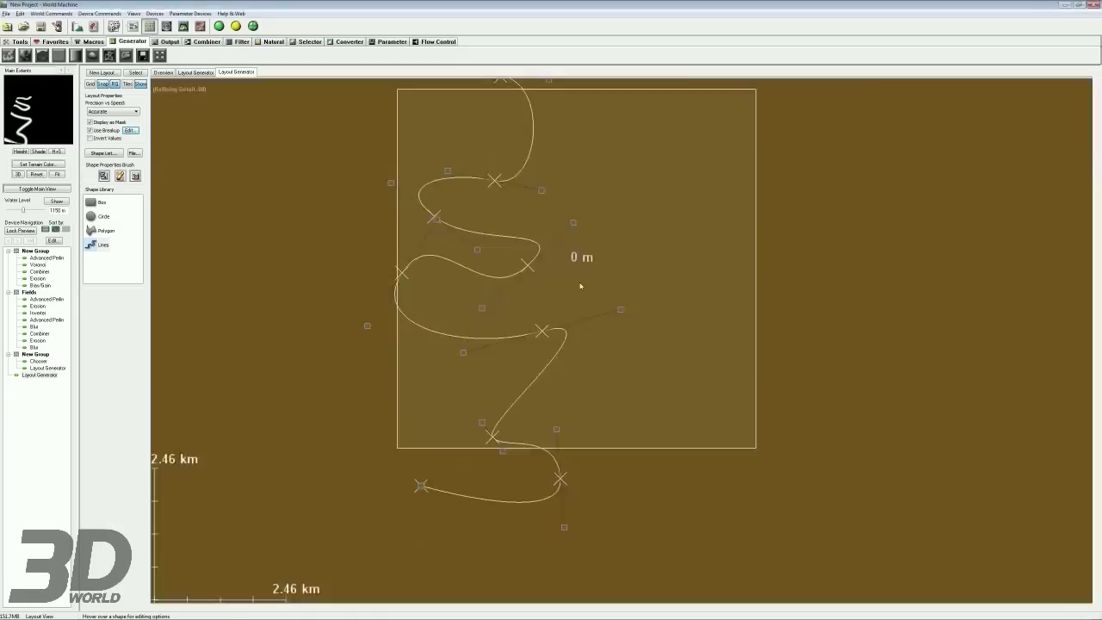
scroll(522, 323, "down", 2)
scroll(522, 323, "down", 1)
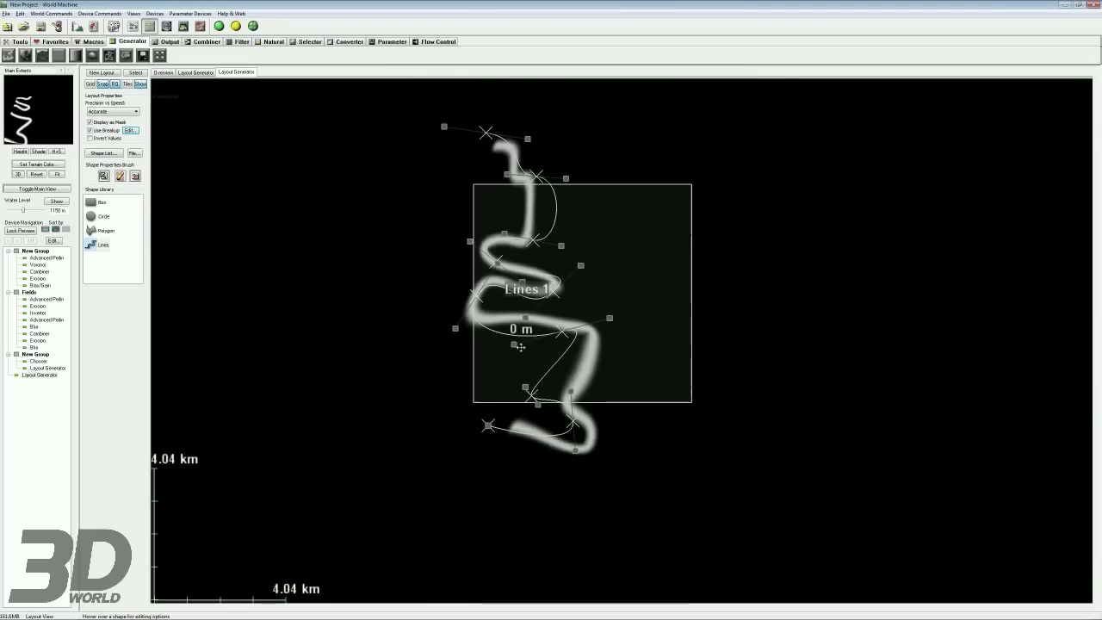
scroll(509, 322, "up", 3)
left_click_drag(479, 183, 473, 144)
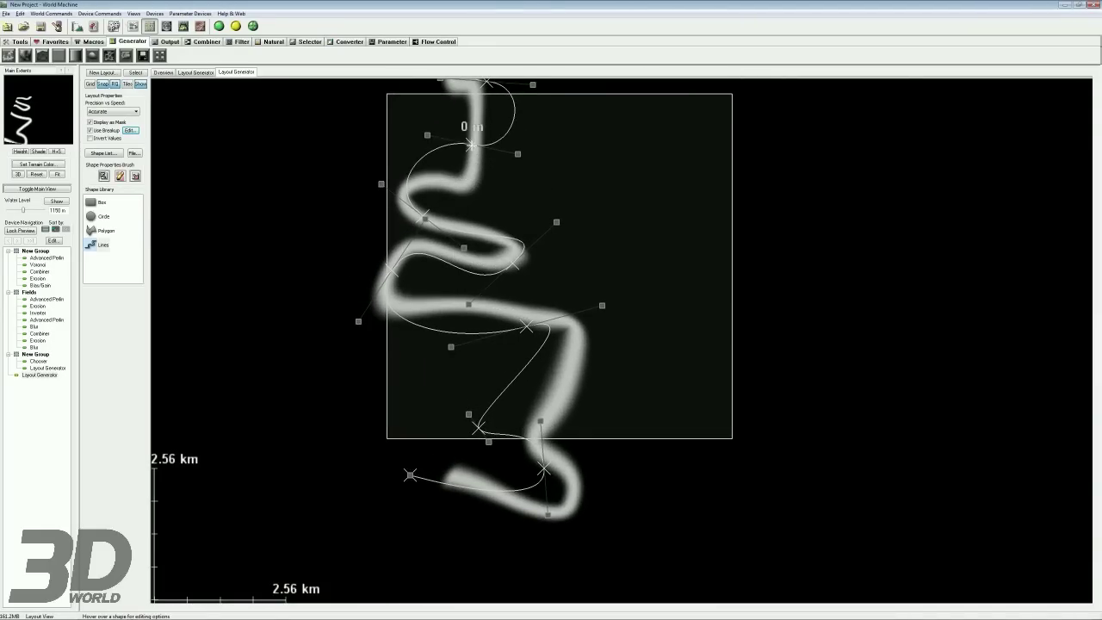
right_click(337, 209)
left_click(516, 214)
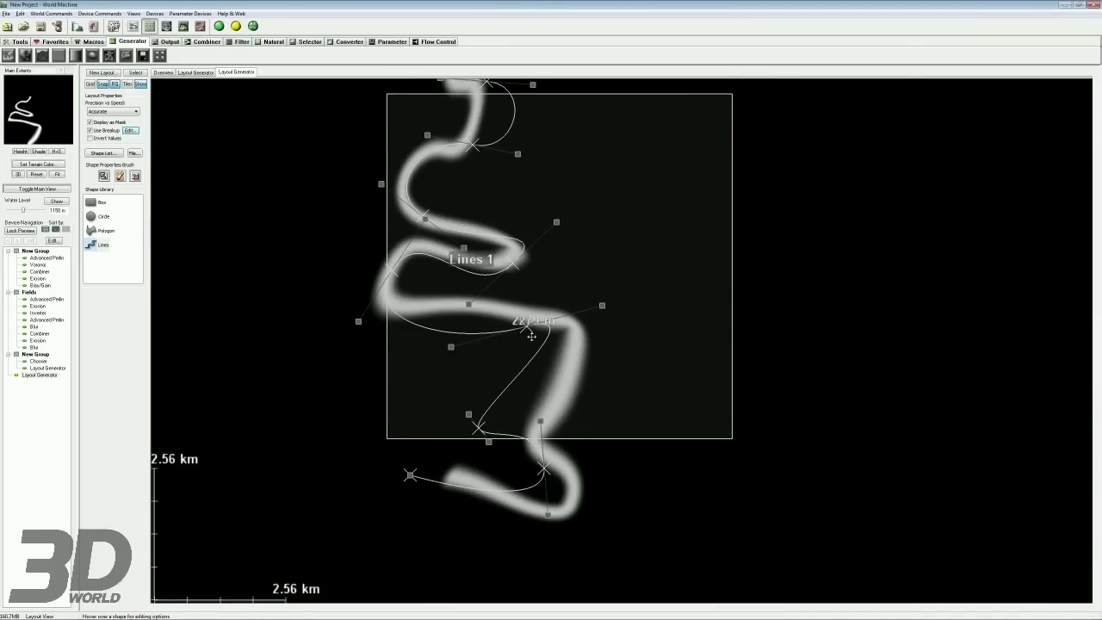
Step: Move the two path points above the tail of Lines 1 down and left to tighten the lower bends
left_click_drag(525, 327, 453, 362)
middle_click_drag(478, 393, 475, 341)
left_click_drag(477, 377, 463, 398)
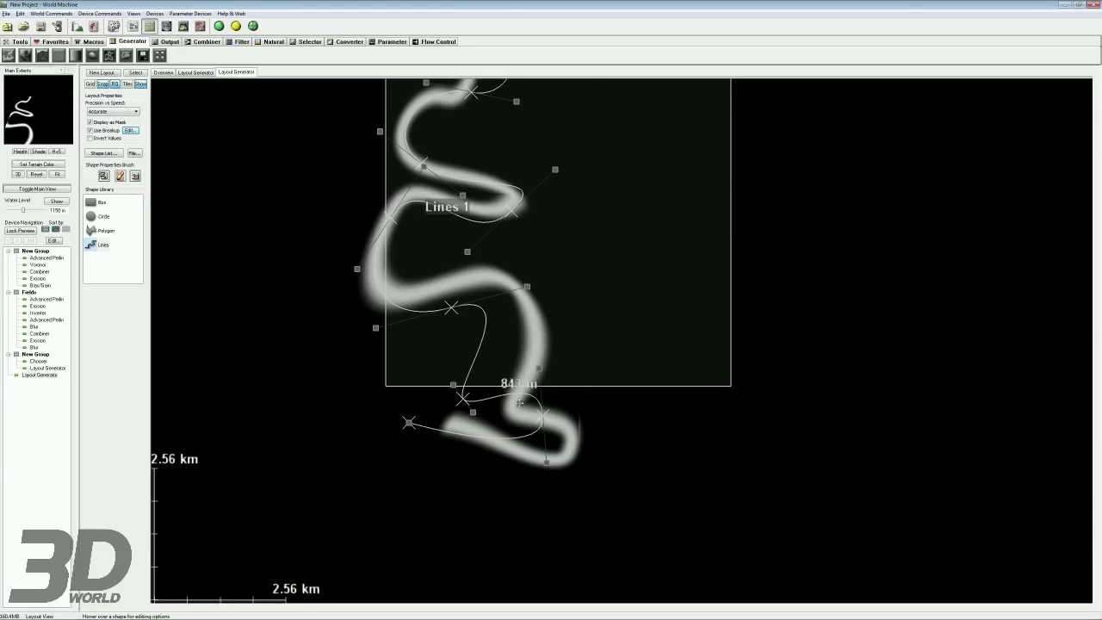
middle_click_drag(503, 405, 533, 339)
middle_click_drag(513, 260, 526, 388)
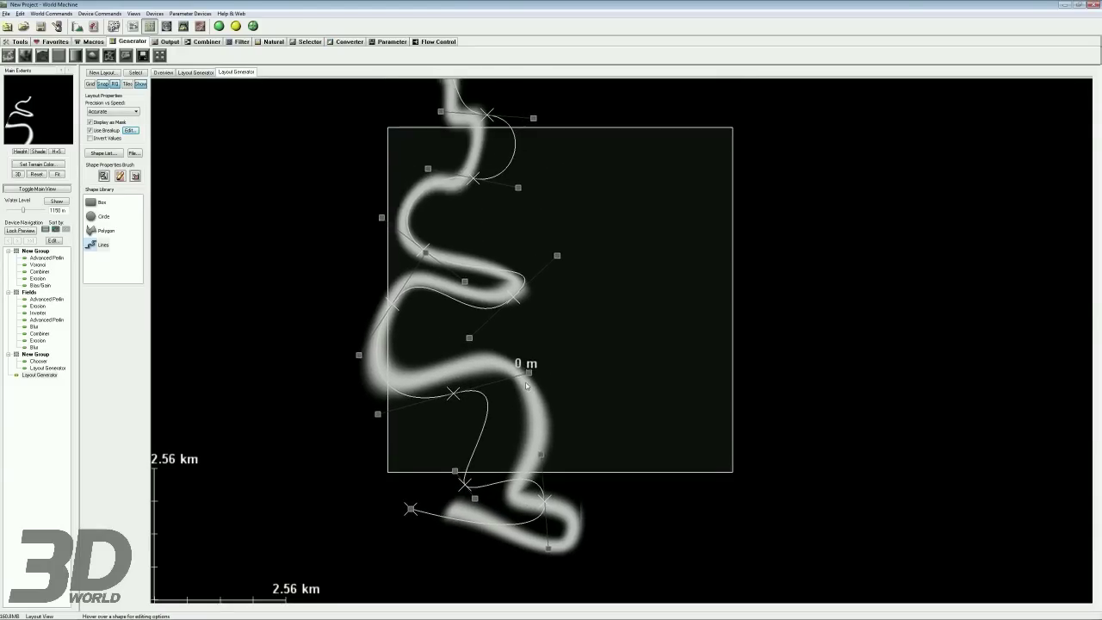
Step: Reduce the falloff distance of Lines 1 to narrow the mask
left_click(425, 293)
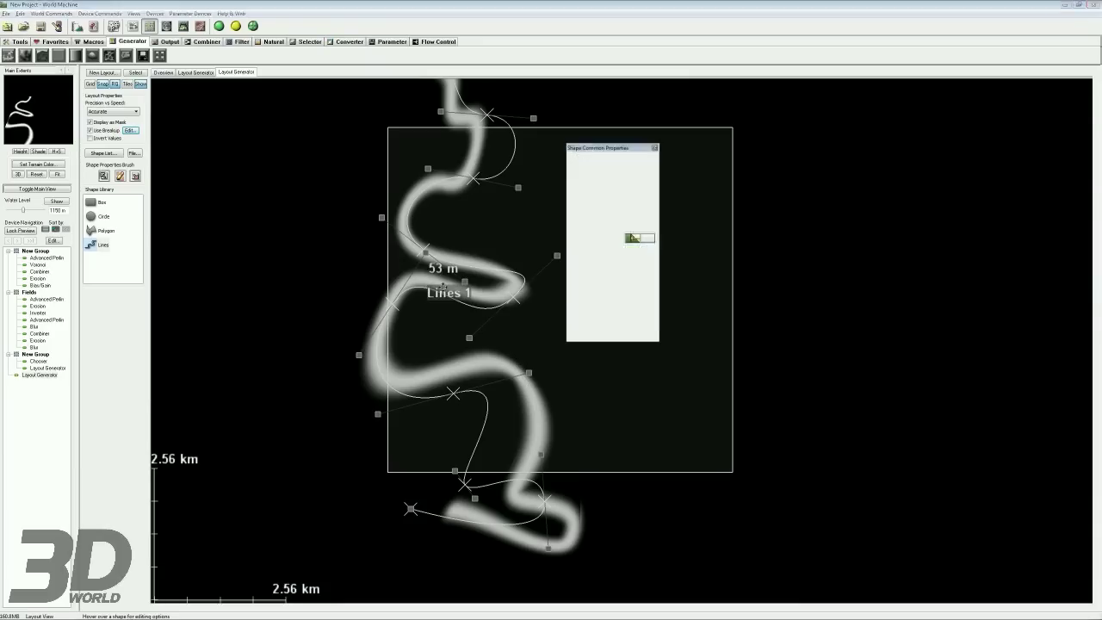
left_click_drag(580, 217, 578, 216)
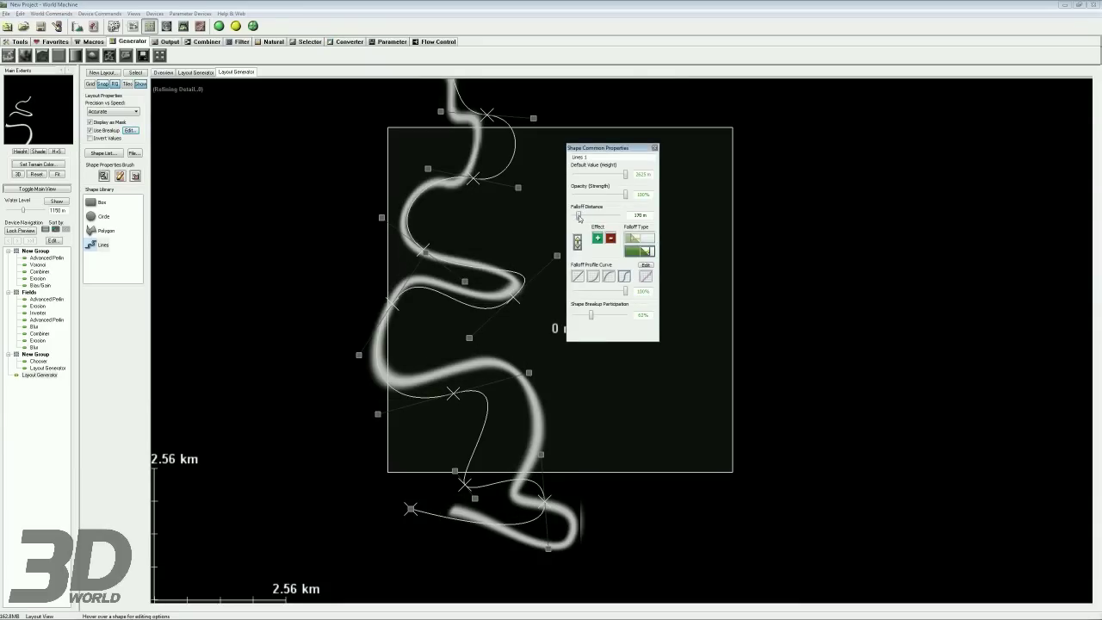
Step: Reposition the new Layout Generator, duplicate the final Erosion device of the Fields group, and connect the copy to the generator's output
left_click(133, 25)
right_click_drag(384, 285, 485, 312)
left_click_drag(411, 311, 268, 286)
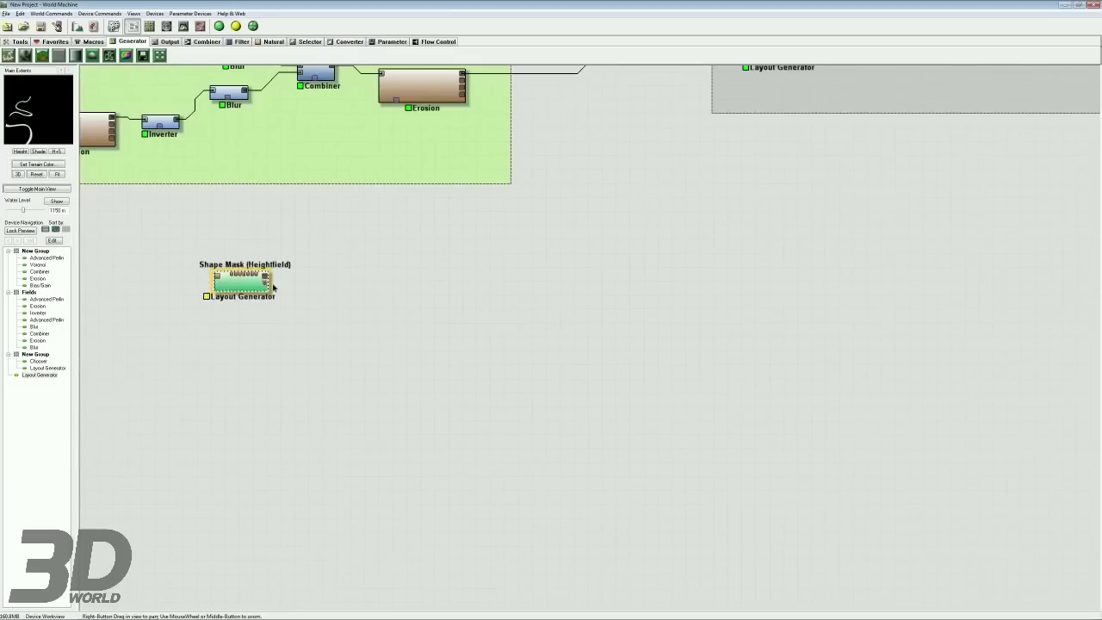
right_click_drag(269, 286, 396, 326)
right_click_drag(558, 359, 512, 368)
left_click(505, 140)
key("ctrl+c")
key("ctrl+v")
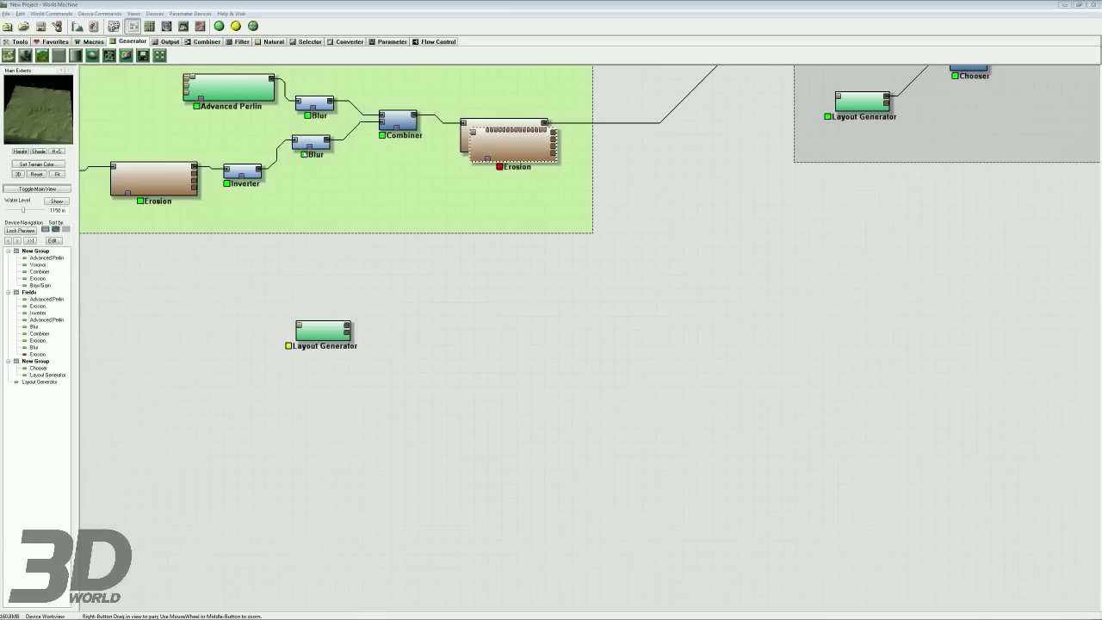
left_click_drag(512, 142, 346, 332)
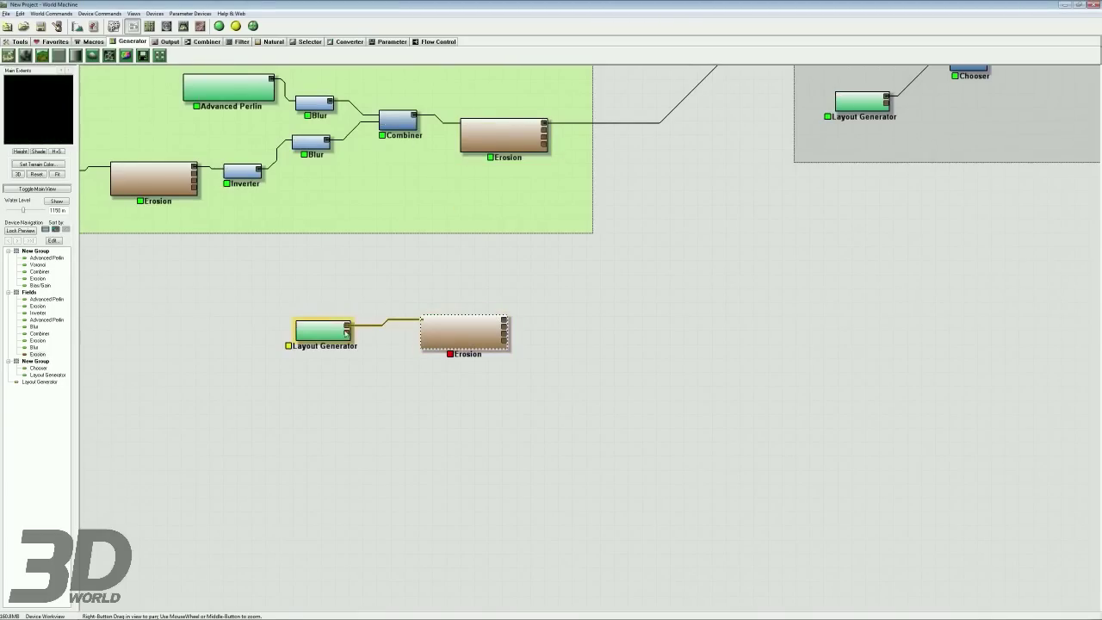
Step: Turn off mask display for the new Layout Generator and inspect its height output in 3D
left_click(320, 332)
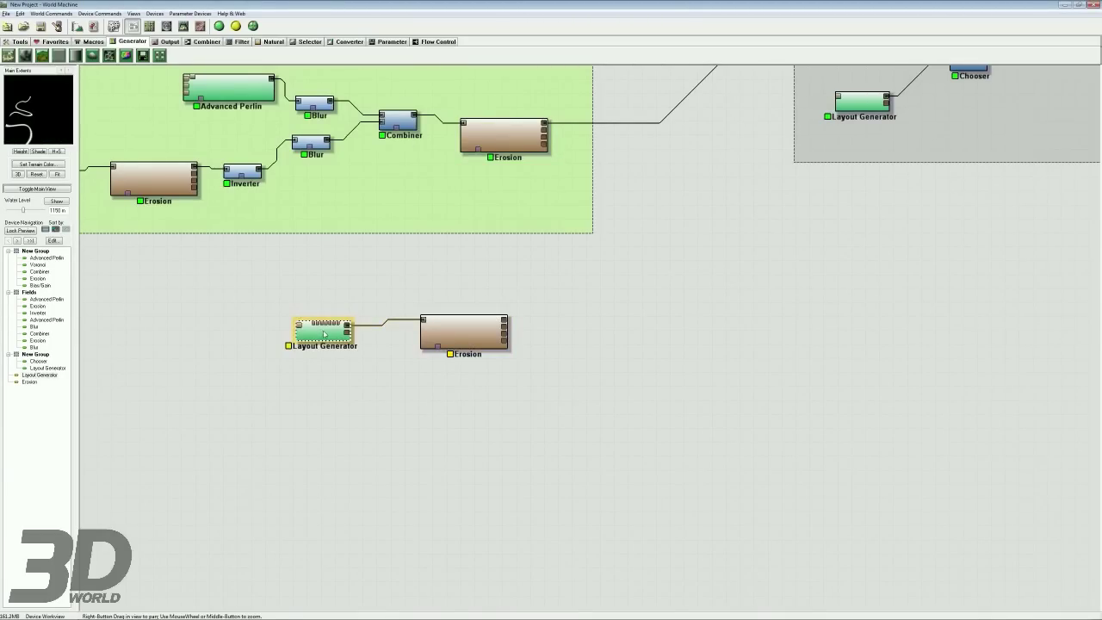
double_click(324, 334)
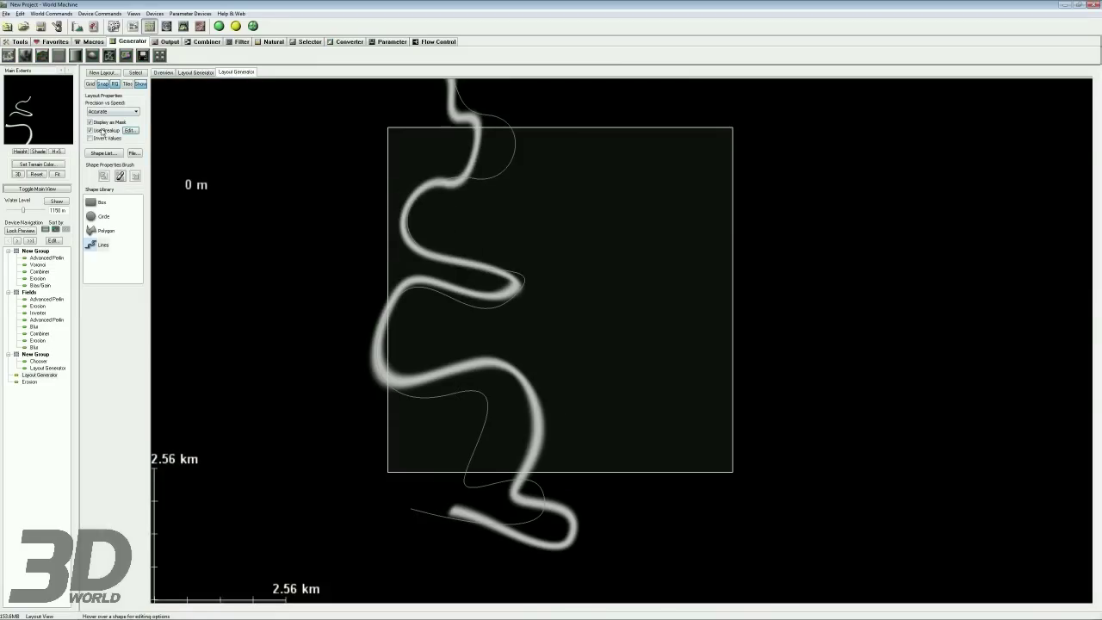
left_click(89, 122)
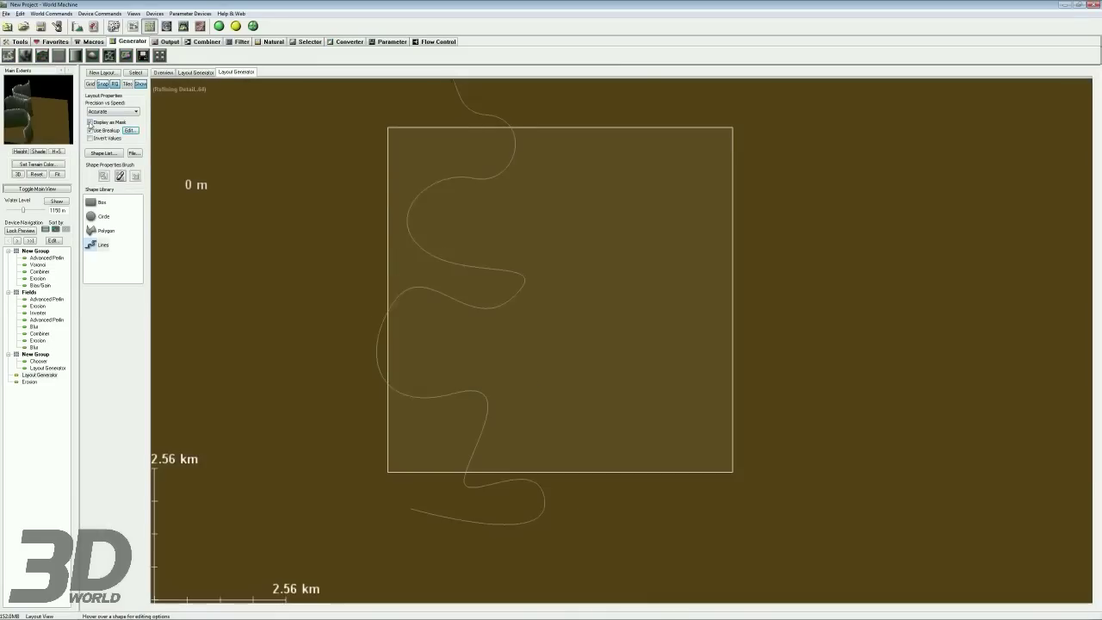
left_click(183, 25)
scroll(669, 352, "up", 5)
scroll(662, 357, "down", 5)
left_click_drag(613, 400, 714, 374)
left_click(133, 26)
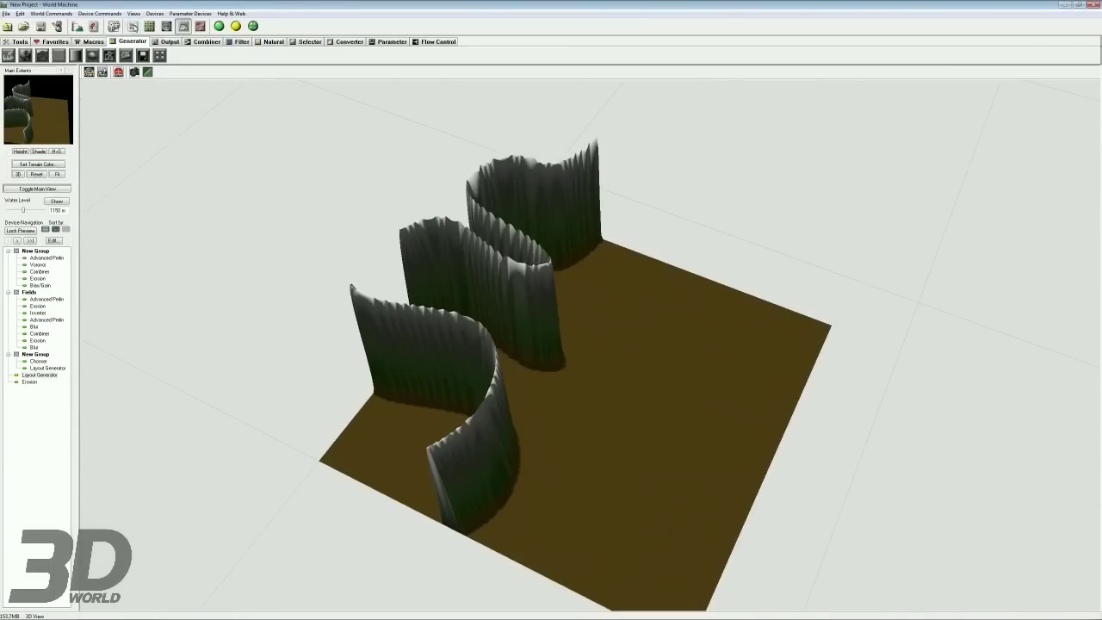
Step: Lower the base duration of the copied Erosion device and preview its result in 3D
left_click(376, 319)
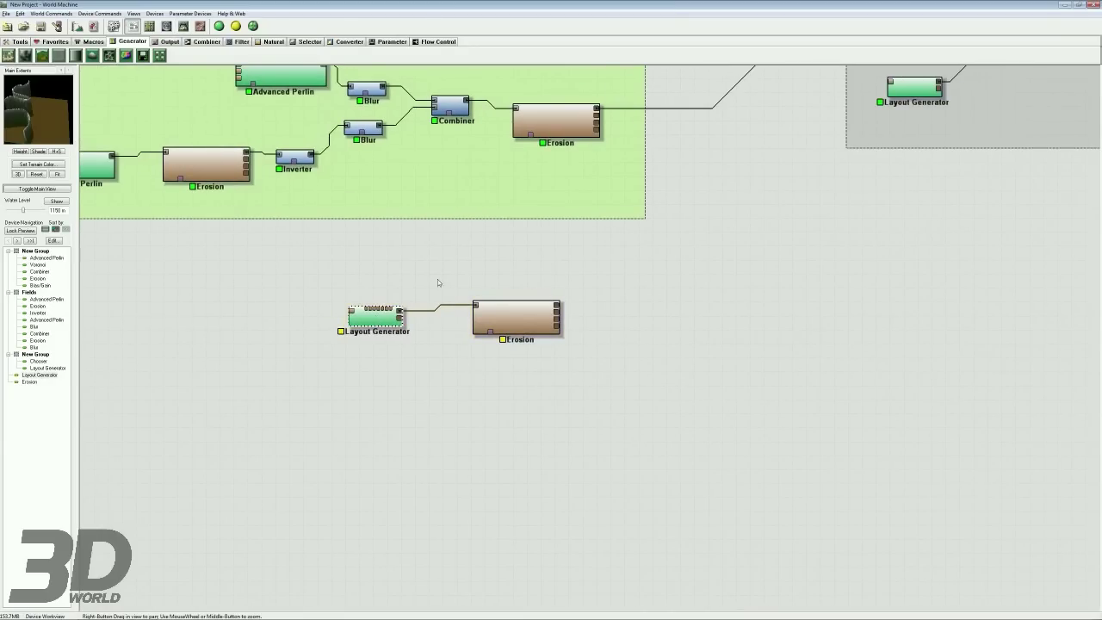
double_click(504, 336)
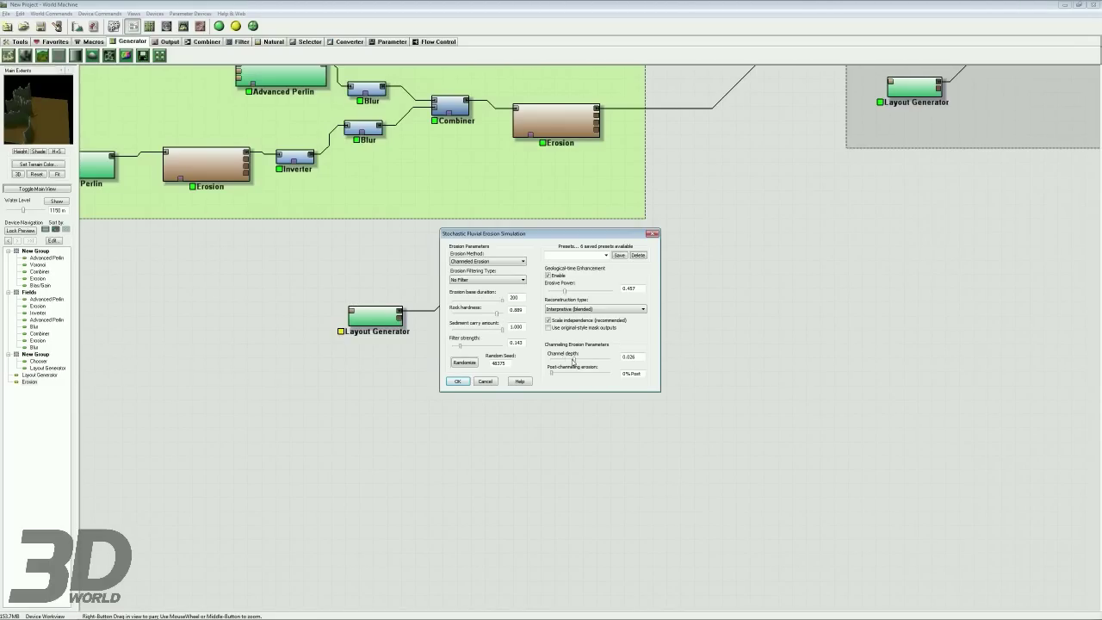
left_click(470, 302)
left_click(457, 380)
right_click(526, 307)
left_click(532, 320)
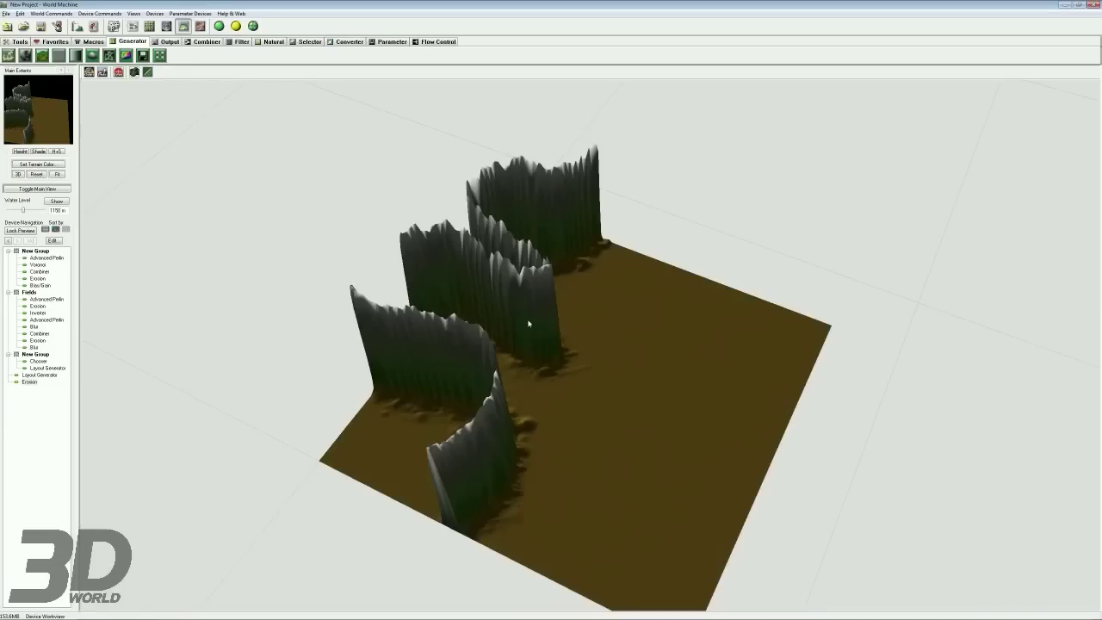
Step: Build the world at normal resolution and examine the eroded walls and their base debris up close in 3D
left_click(236, 26)
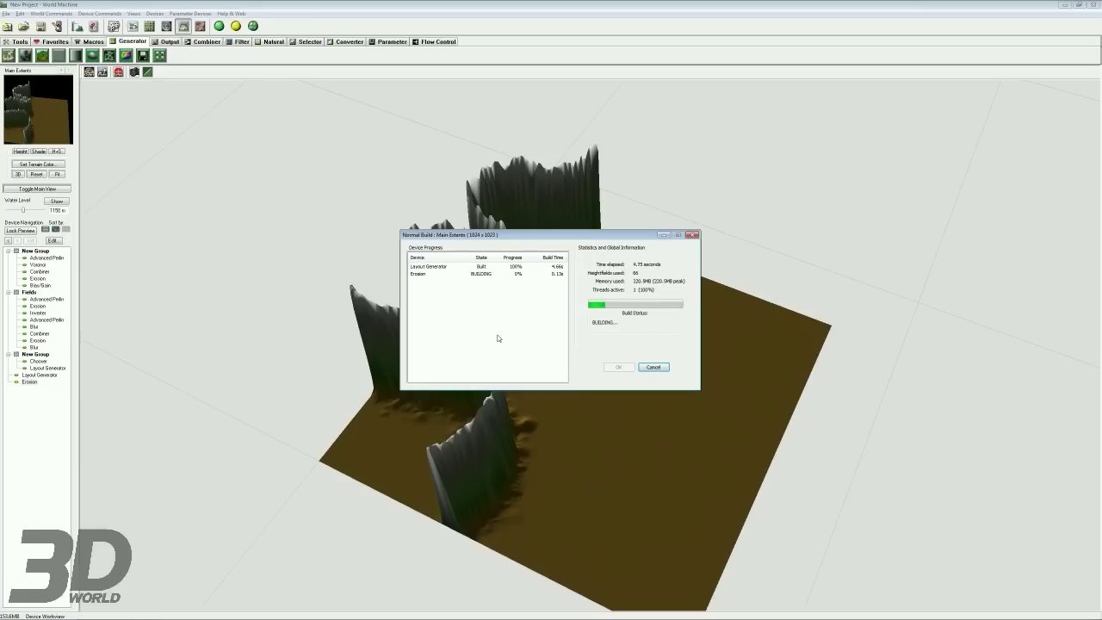
left_click_drag(555, 361, 479, 346)
right_click_drag(479, 346, 511, 376)
left_click_drag(511, 377, 418, 336)
right_click_drag(418, 337, 418, 319)
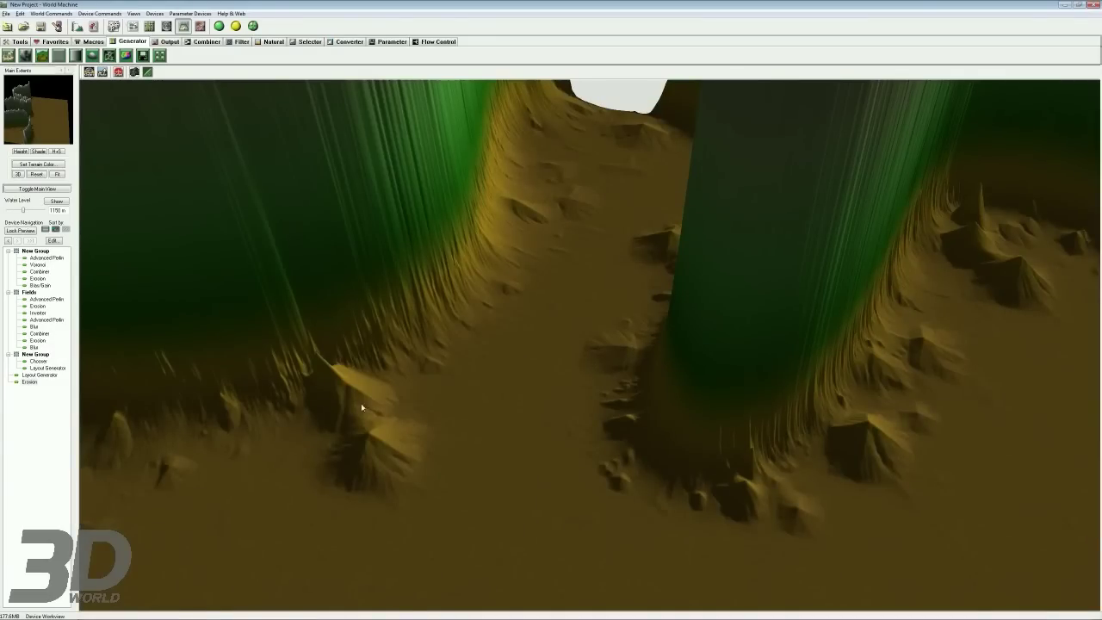
left_click_drag(667, 269, 759, 313)
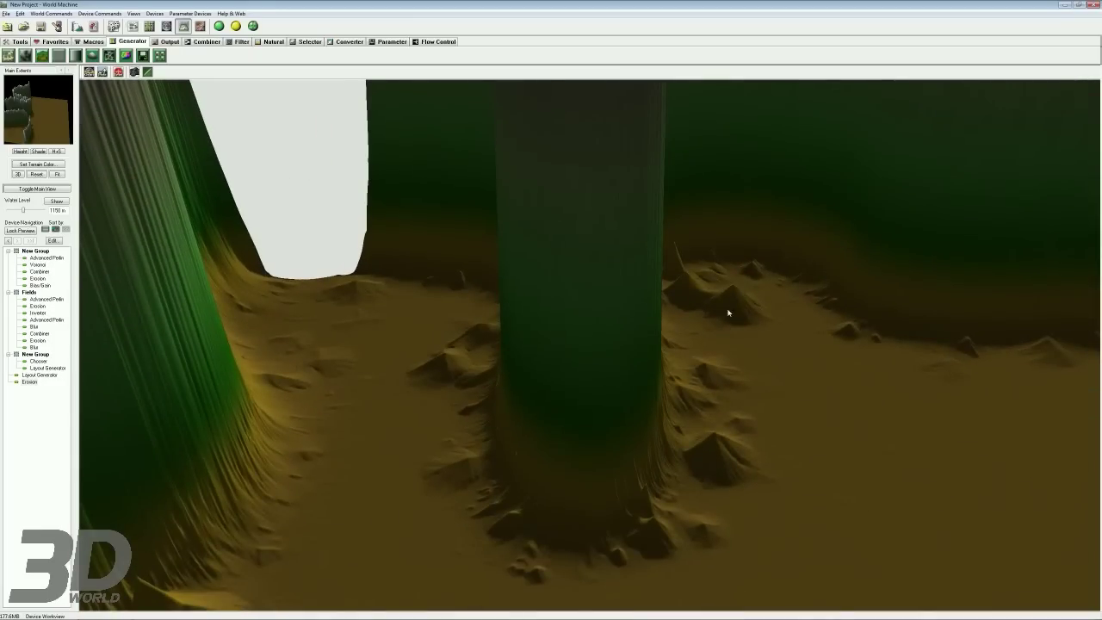
right_click_drag(441, 351, 563, 367)
left_click_drag(563, 366, 416, 351)
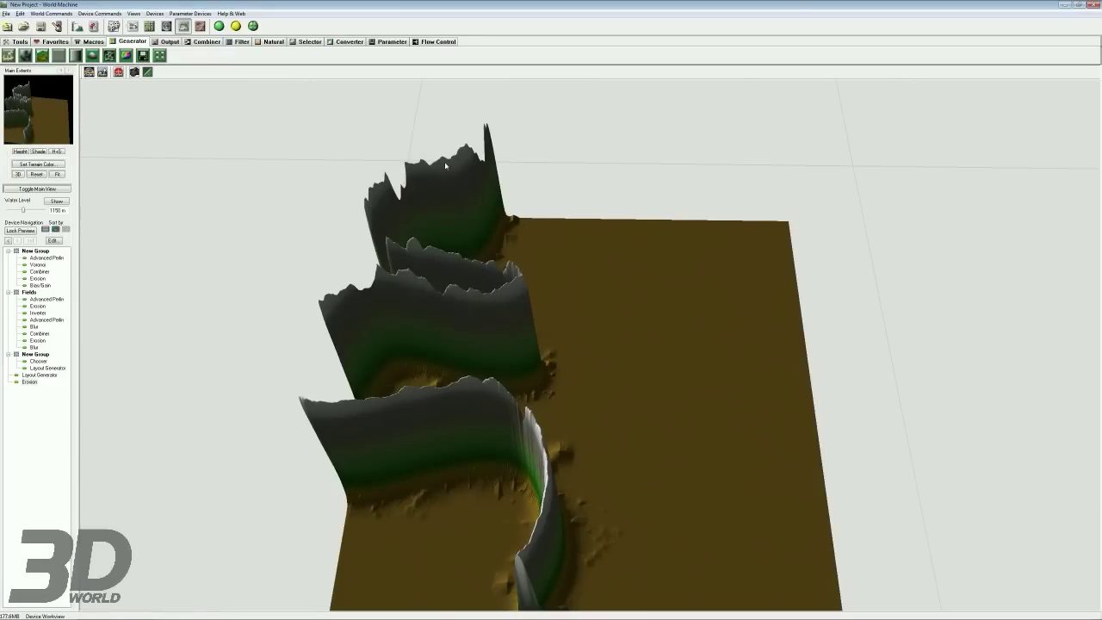
Step: Duplicate the Inverter from the Fields group and connect it after the new Erosion device
left_click(137, 30)
right_click_drag(551, 330, 355, 312)
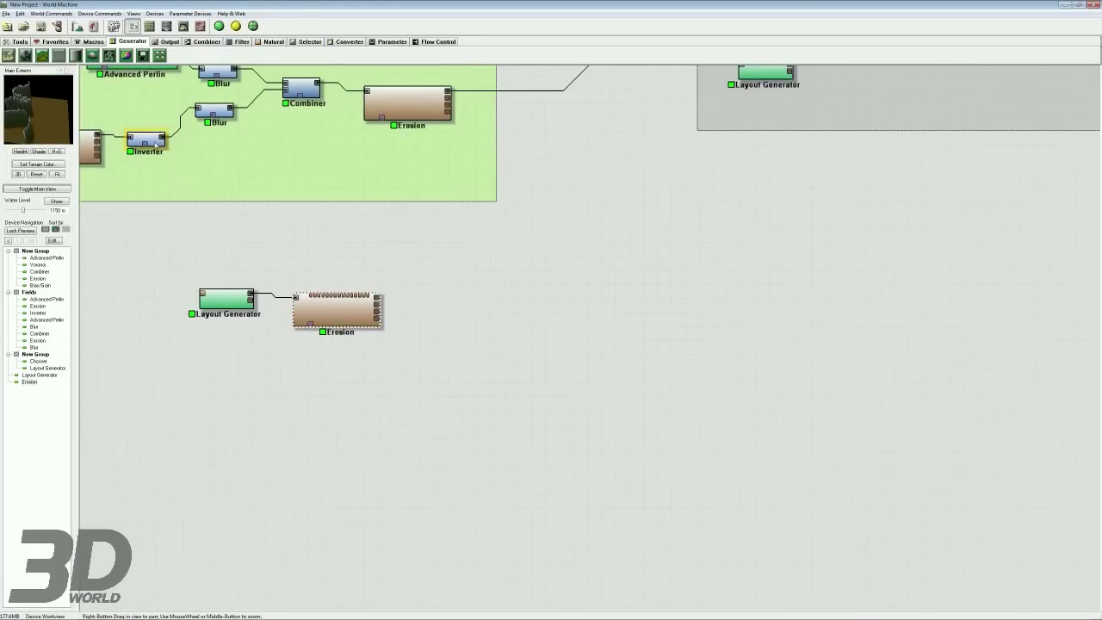
key("ctrl+v")
left_click_drag(166, 152, 381, 300)
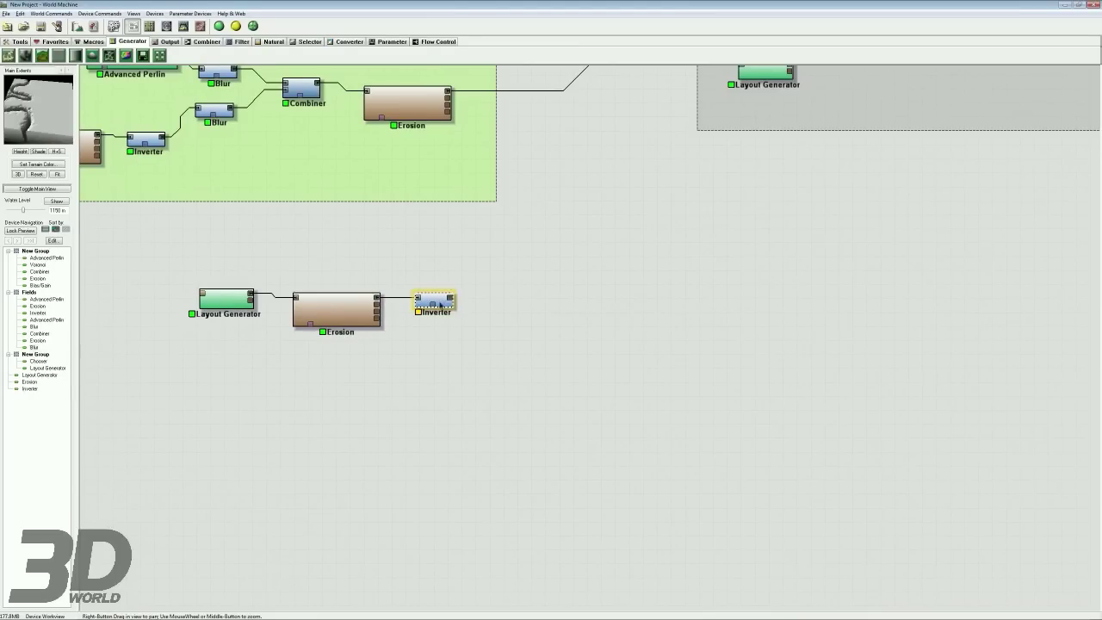
left_click(440, 305)
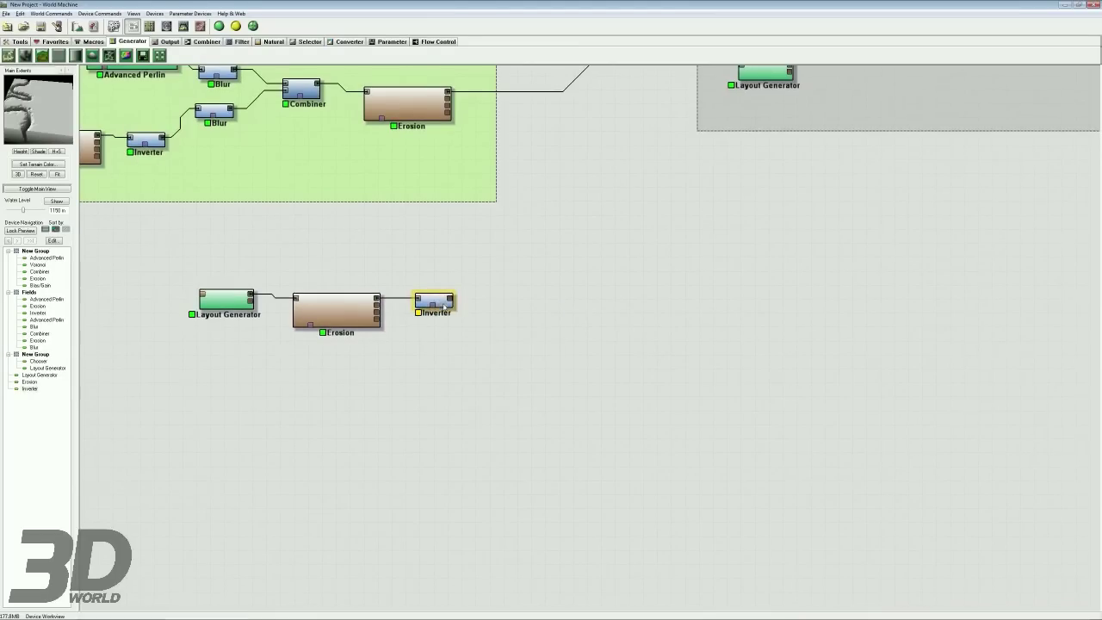
Step: Build the inverted terrain and orbit the 3D view to inspect the canyon's walls and edges
key("Tab")
left_click(236, 26)
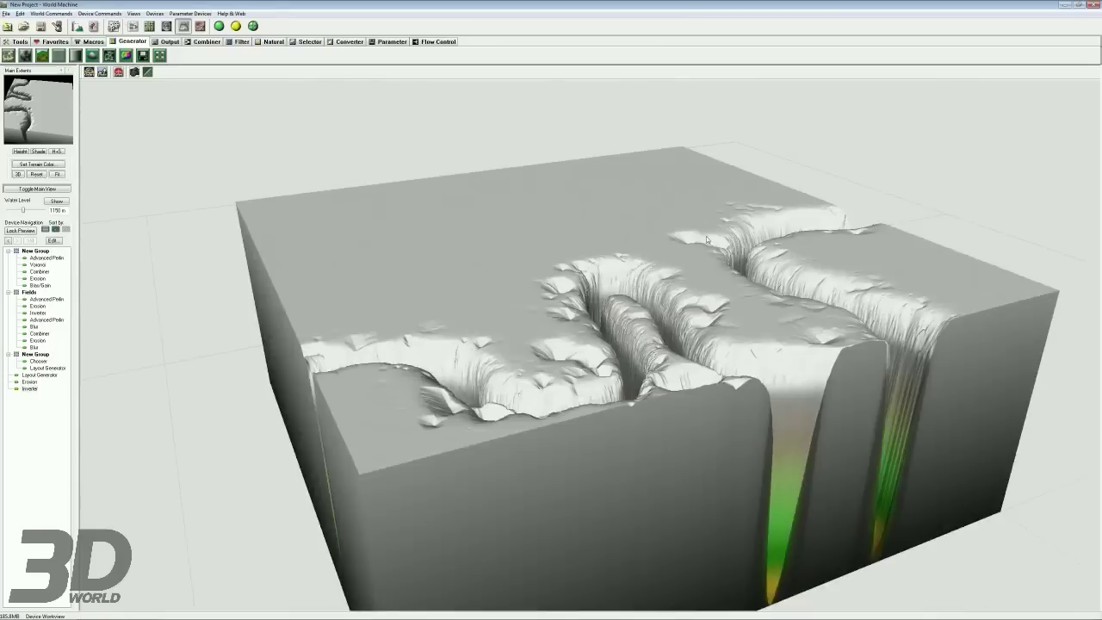
left_click_drag(706, 236, 533, 332)
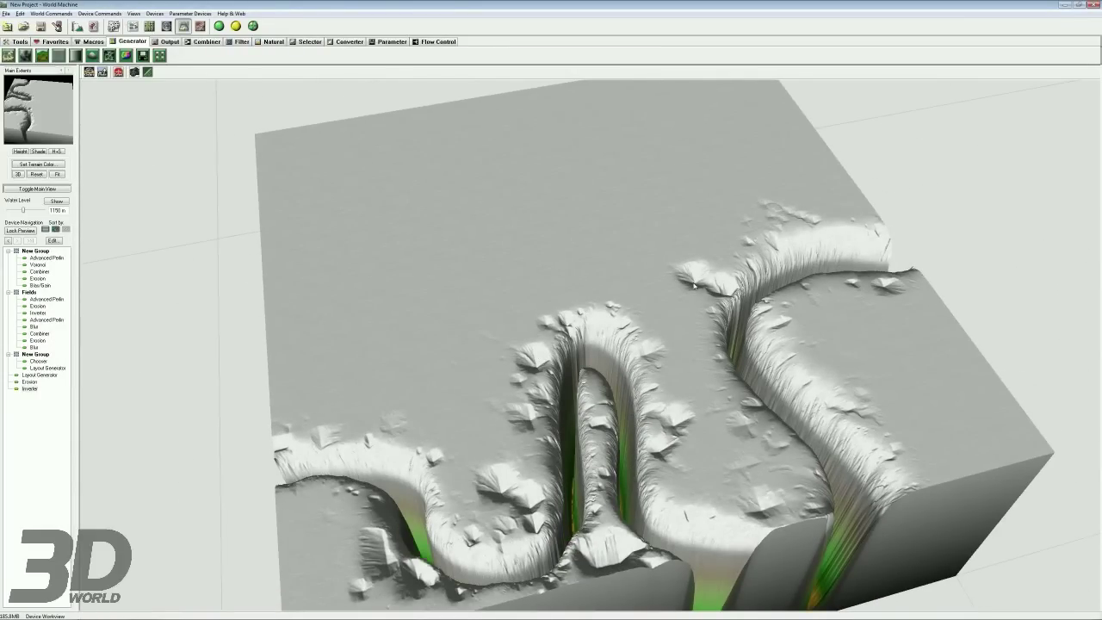
left_click_drag(528, 372, 298, 226)
left_click_drag(518, 276, 429, 274)
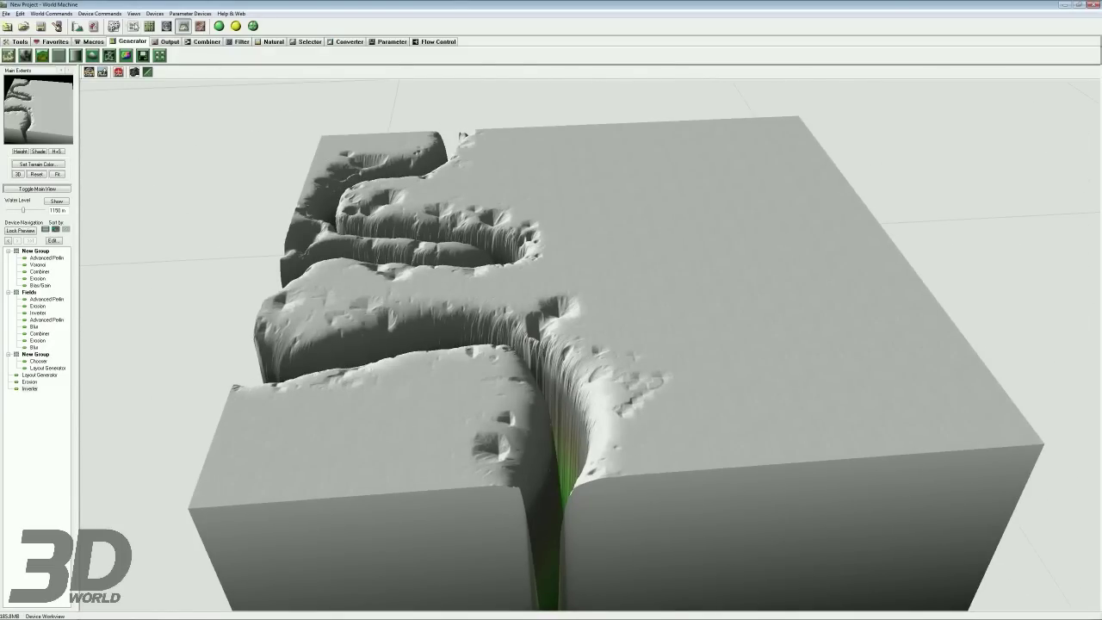
Step: Delete the Inverter after the Erosion device and move Erosion farther from the Layout Generator to make room between them
left_click(132, 26)
left_click(336, 308)
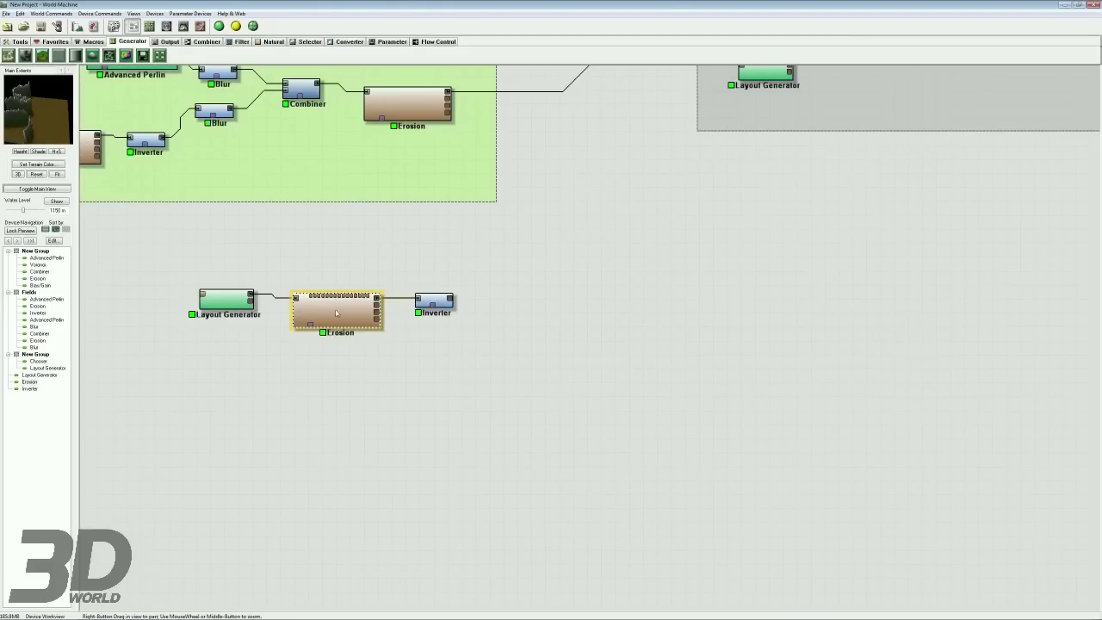
left_click_drag(422, 301, 325, 255)
right_click_drag(310, 251, 397, 261)
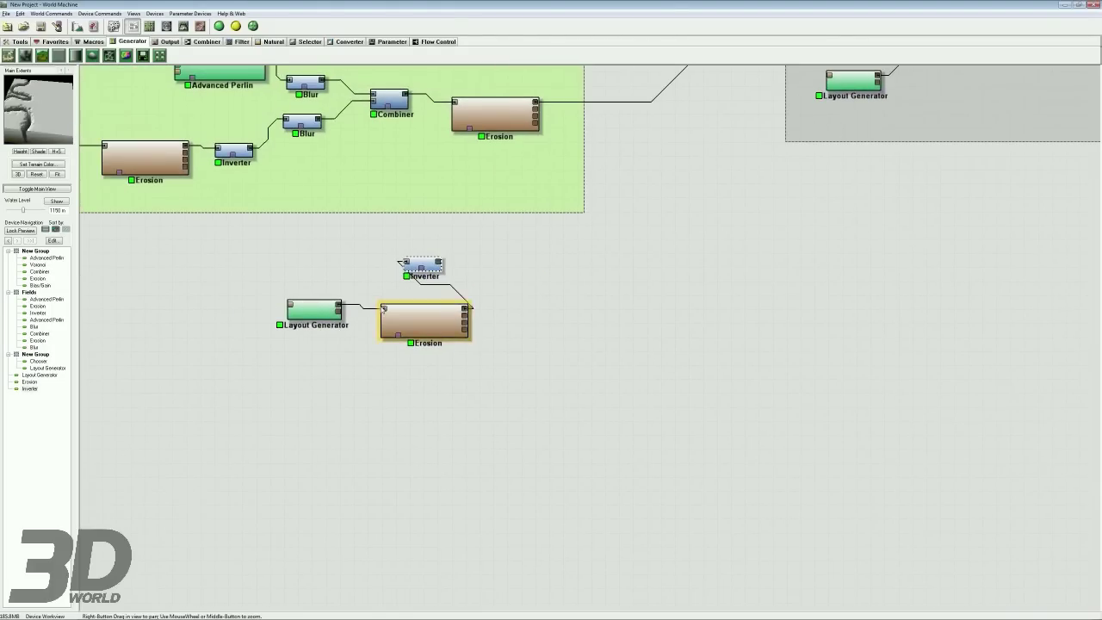
key("Delete")
left_click_drag(430, 319, 527, 319)
Step: Insert an Inverter between the Layout Generator and the Erosion device, and preview the Erosion output in 3D
left_click(247, 163)
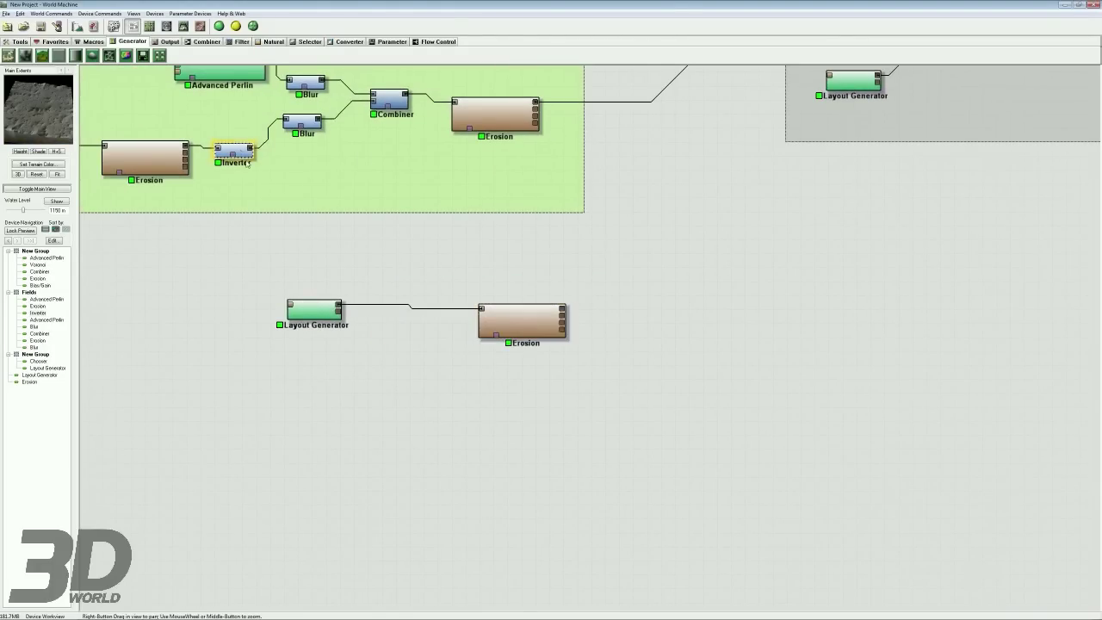
left_click(244, 42)
left_click(226, 55)
left_click(411, 307)
left_click(518, 323)
right_click(520, 326)
left_click(551, 335)
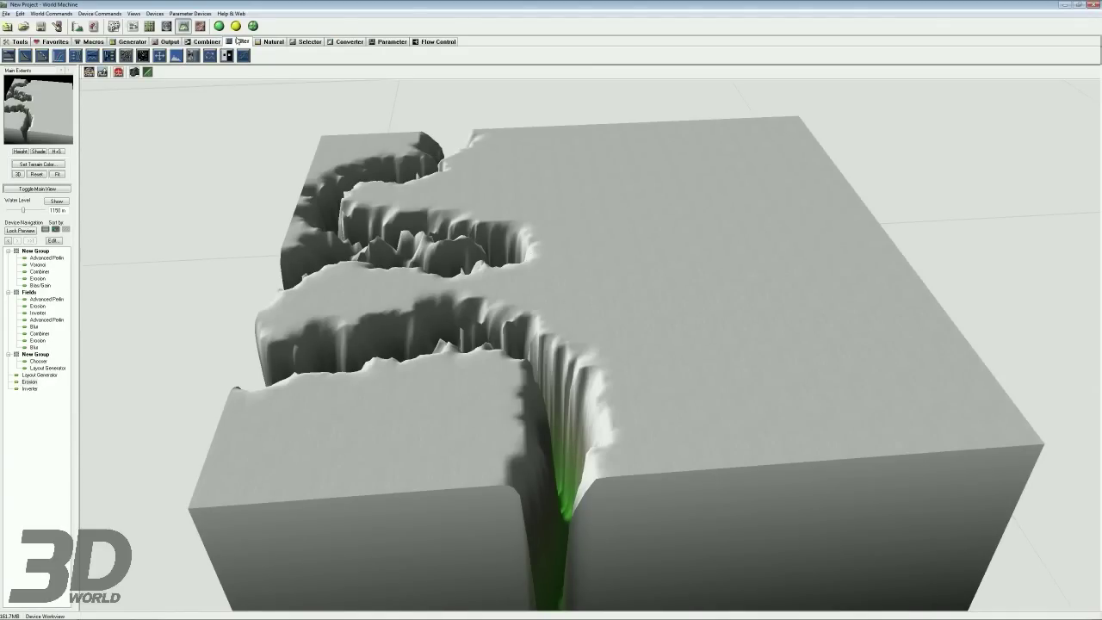
Step: Build the terrain with inversion before erosion and examine the canyon walls in 3D
left_click(252, 25)
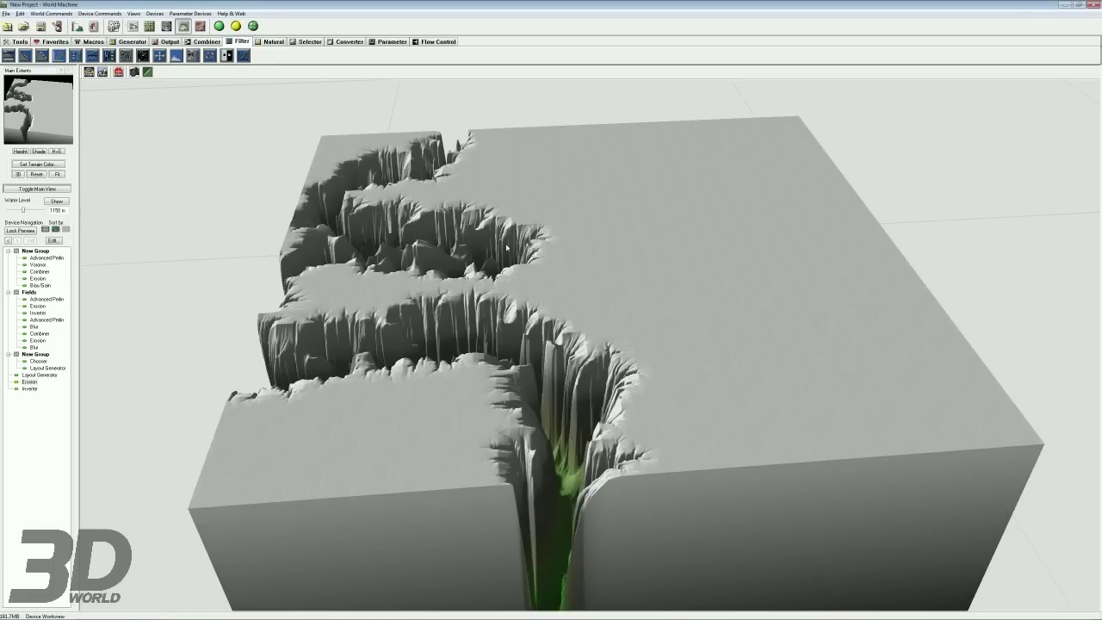
scroll(508, 344, "up", 2)
left_click_drag(494, 361, 564, 305)
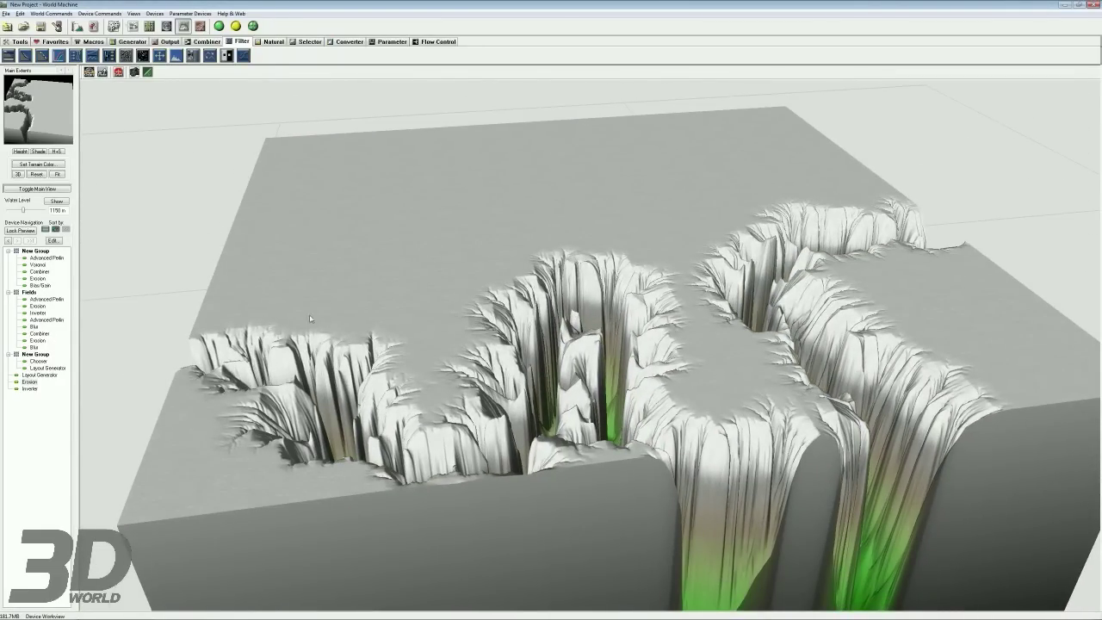
Step: Try channel depth 0.002, erosive power 0.503, rock hardness 0.508 and sediment carry amount 0.778 in the Erosion device
double_click(36, 382)
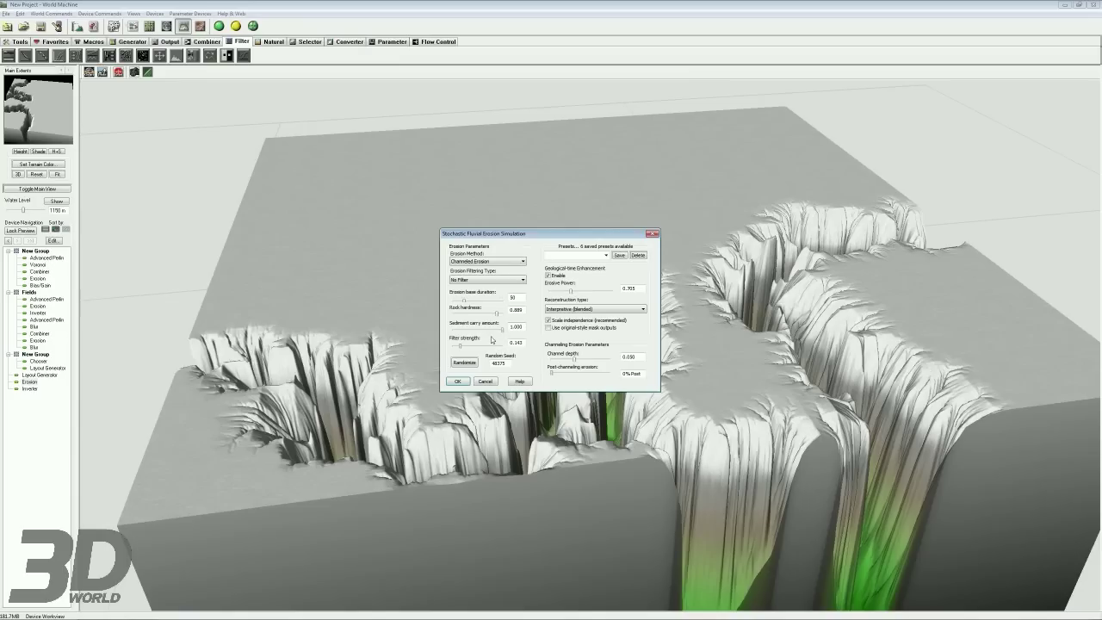
left_click(561, 362)
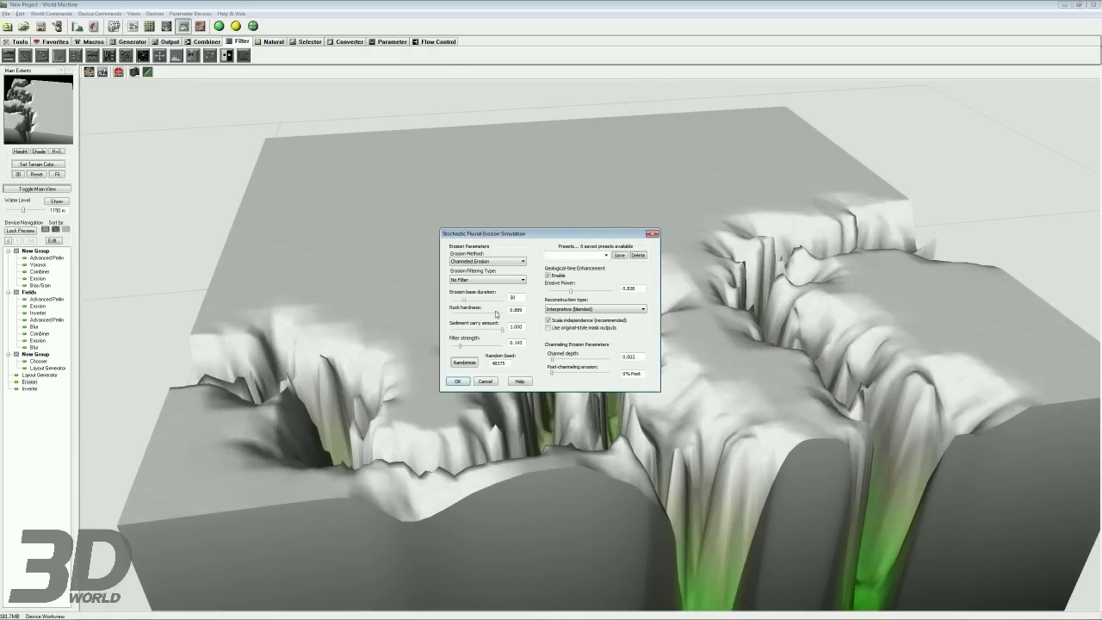
left_click_drag(497, 315, 461, 333)
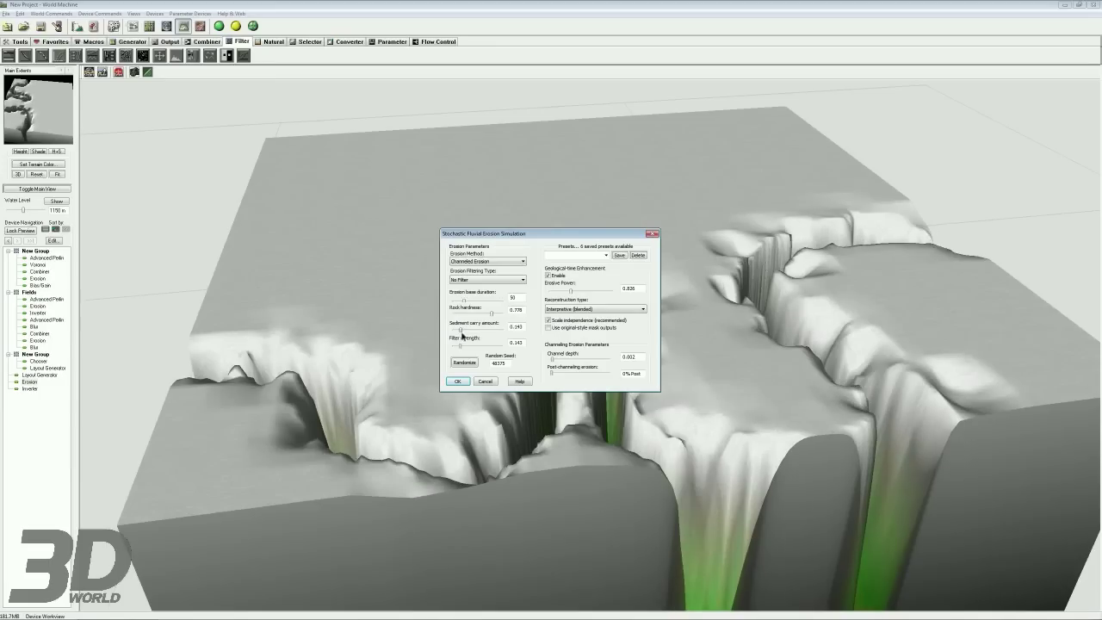
left_click(559, 291)
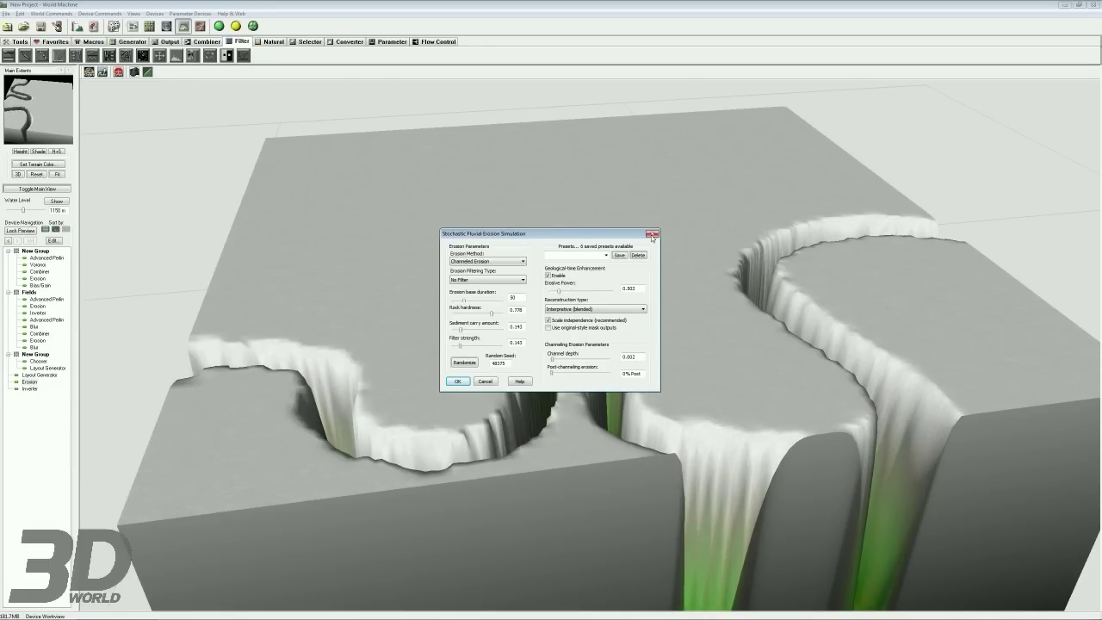
left_click_drag(461, 331, 491, 331)
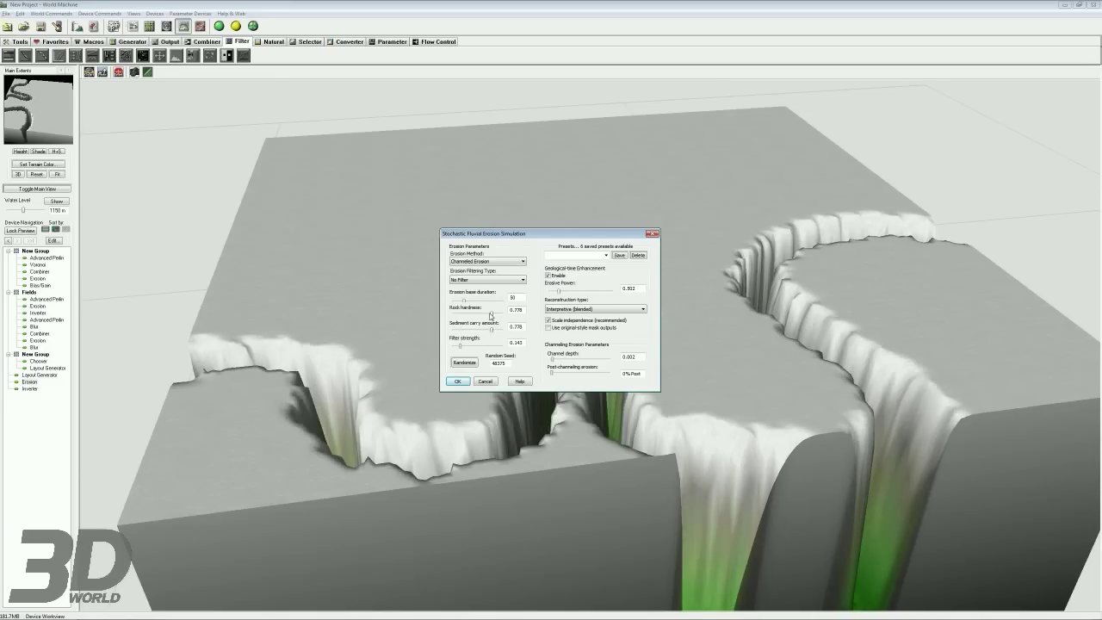
left_click_drag(493, 317, 477, 314)
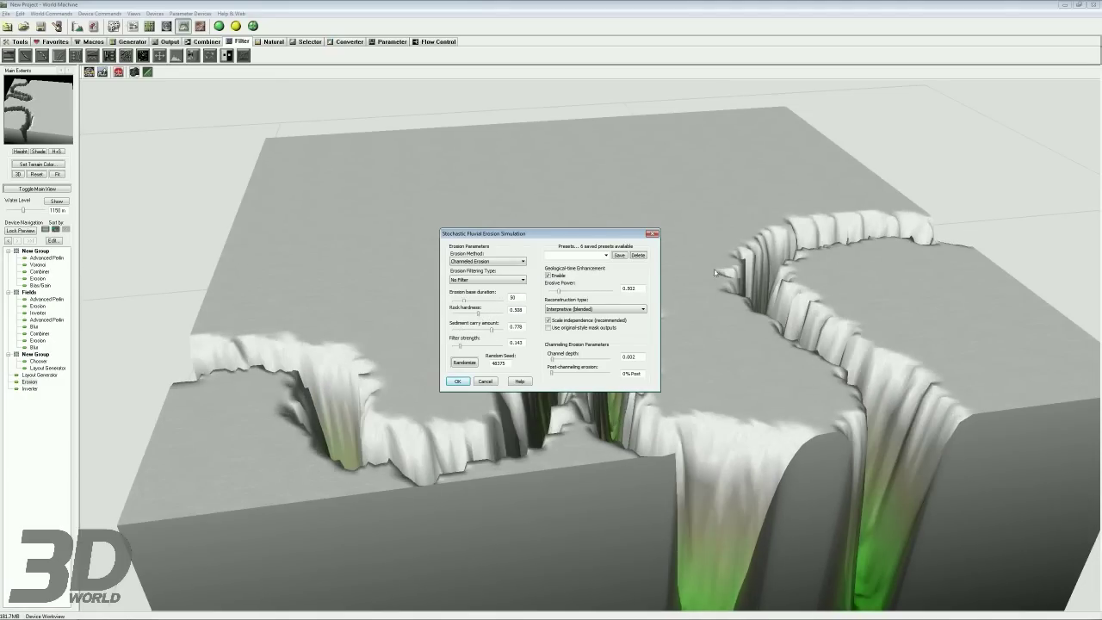
left_click(653, 234)
Step: Switch the Erosion device's method to Standard Erosion, rebuild the terrain and view the canyon from a steeper angle
left_click(236, 25)
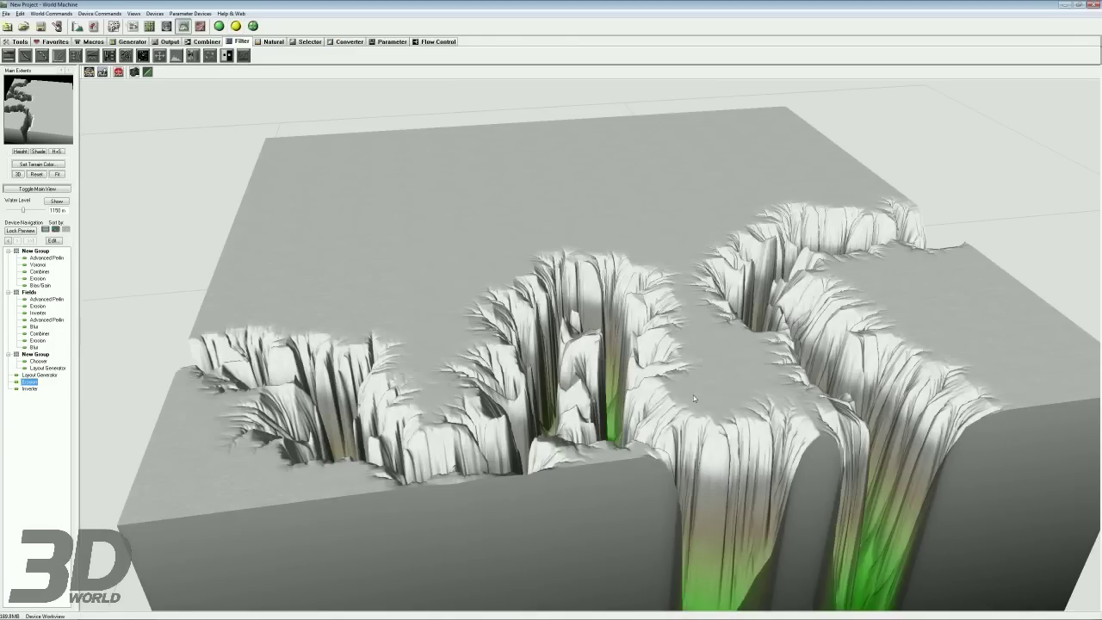
left_click_drag(693, 395, 677, 438)
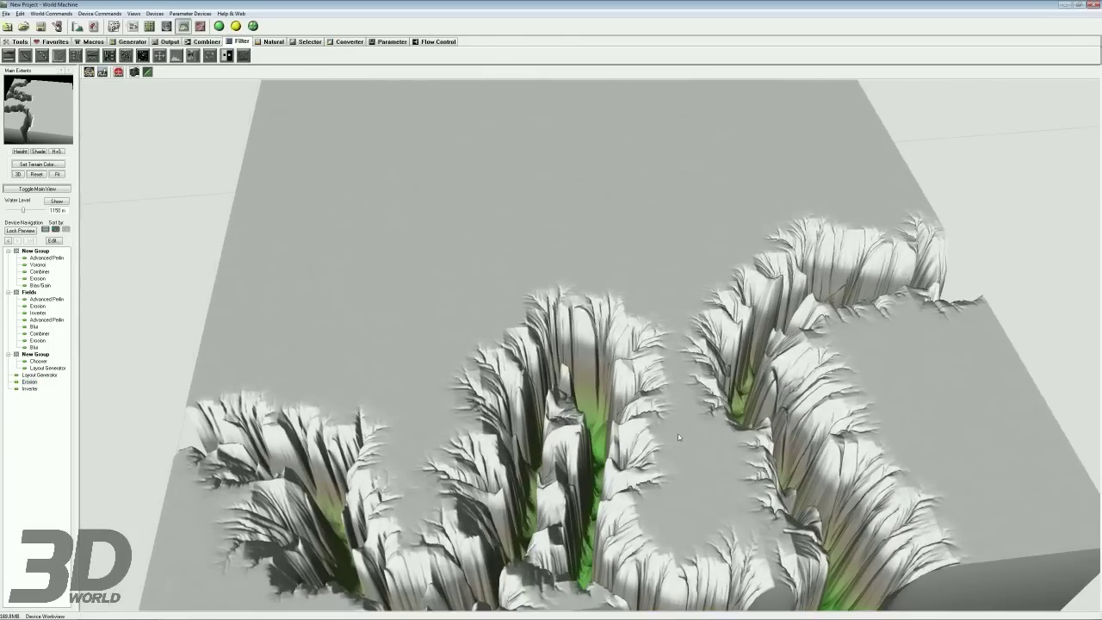
double_click(34, 381)
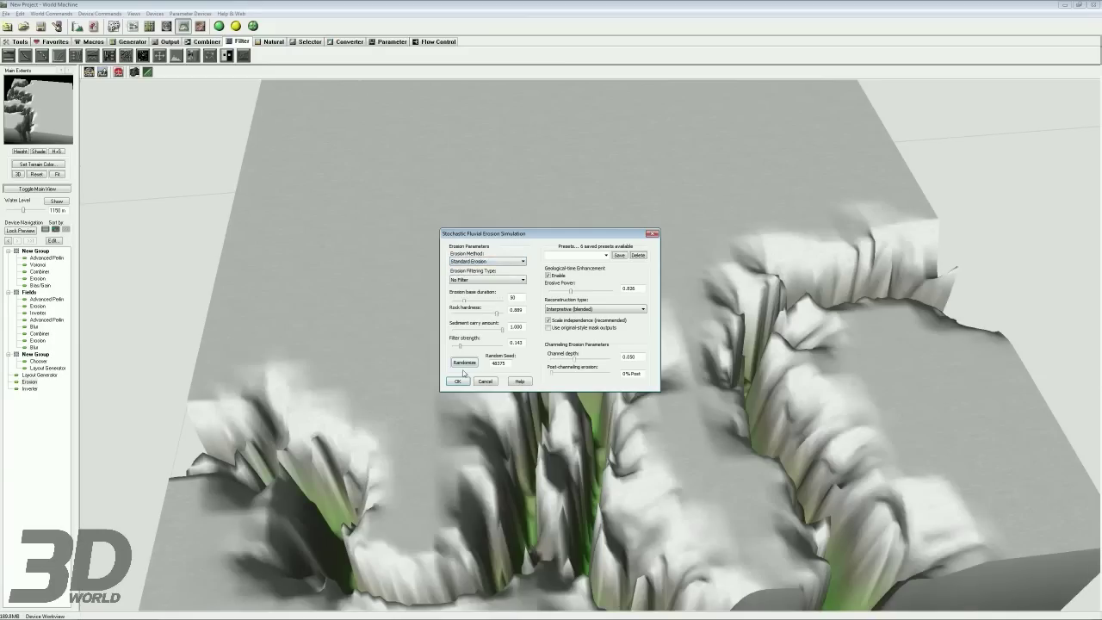
left_click(456, 381)
left_click(235, 25)
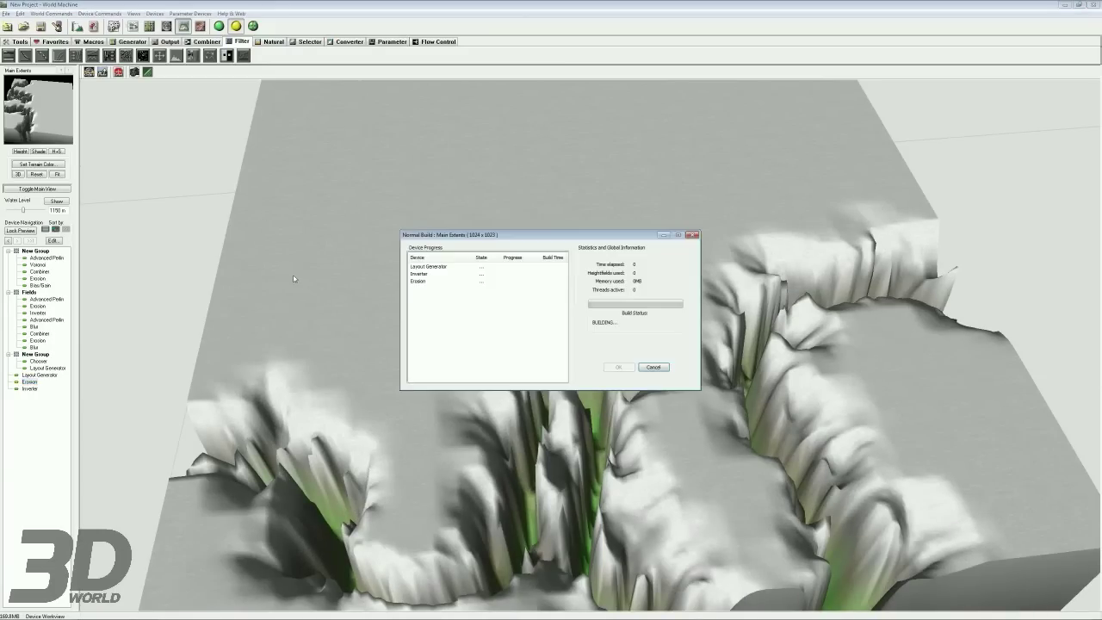
left_click_drag(585, 370, 247, 109)
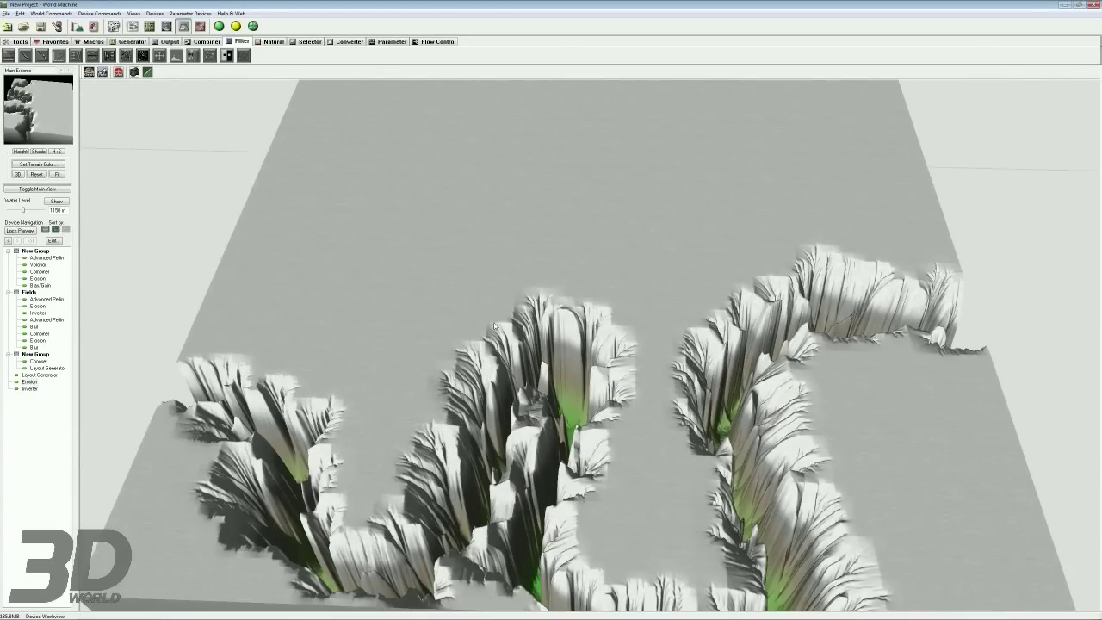
Step: In the Erosion device, disable geological-time enhancement, set base duration to 200 and rock hardness to 0.476, and rebuild the terrain
double_click(31, 381)
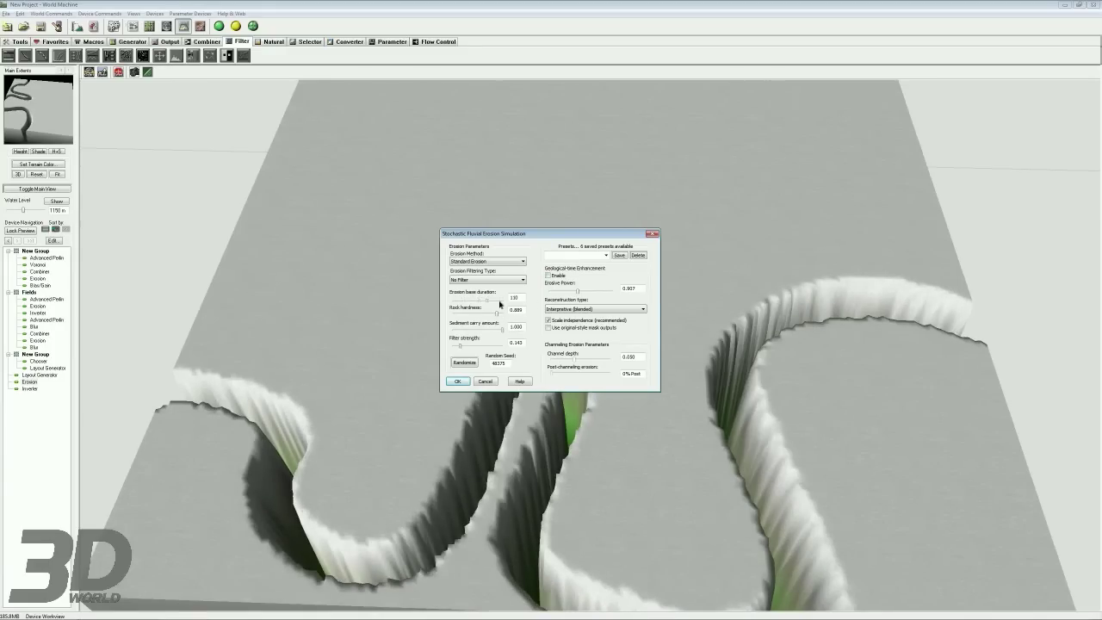
left_click_drag(499, 301, 495, 331)
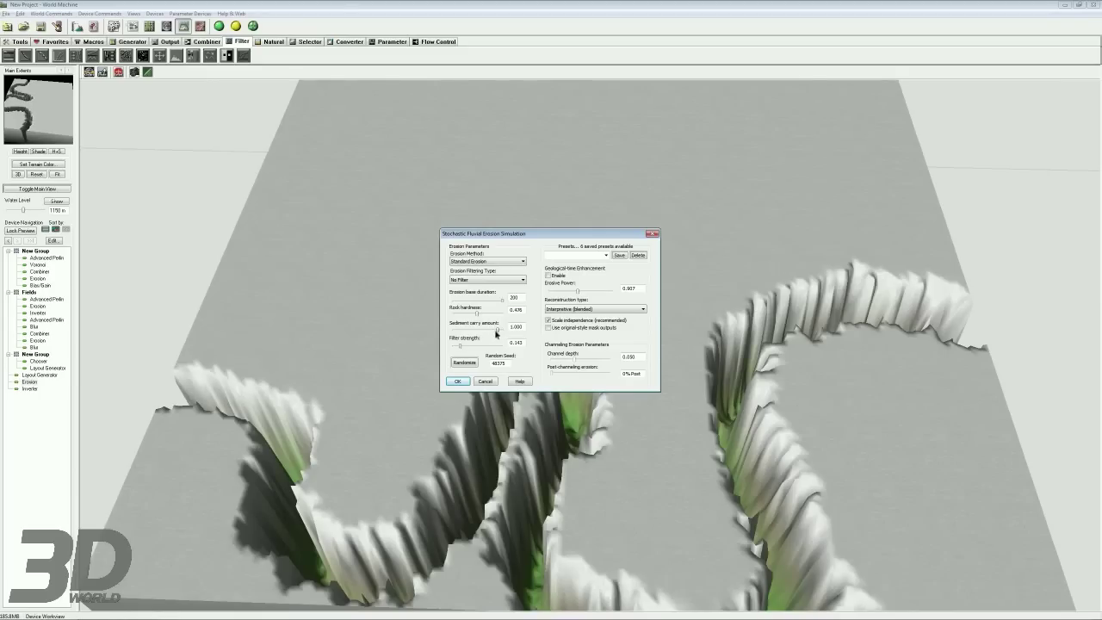
left_click(457, 381)
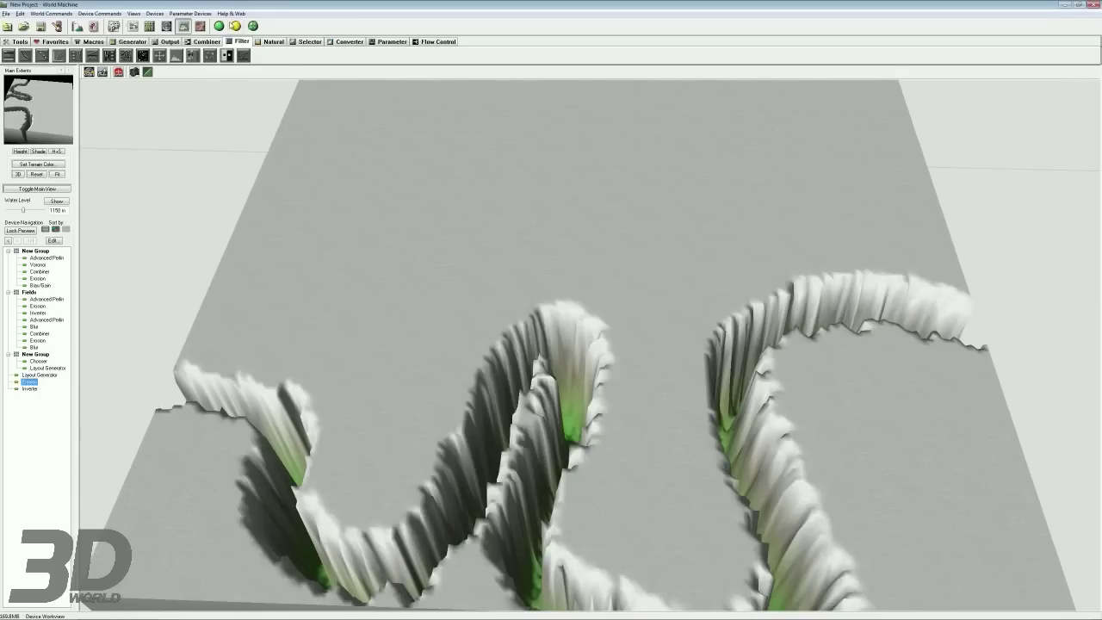
left_click(219, 26)
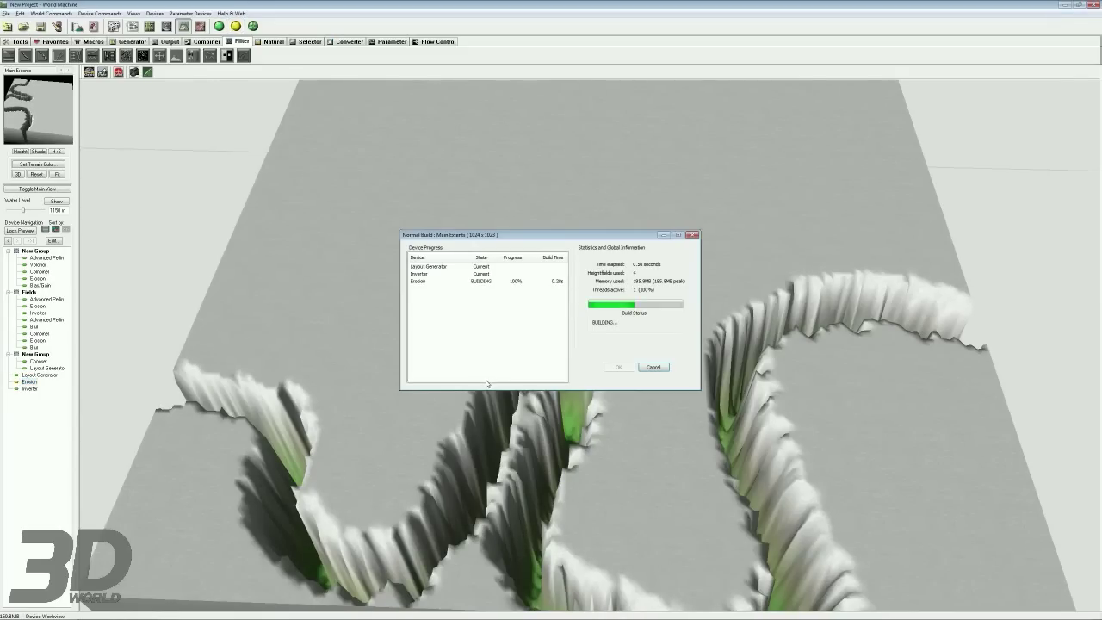
left_click_drag(524, 404, 495, 340)
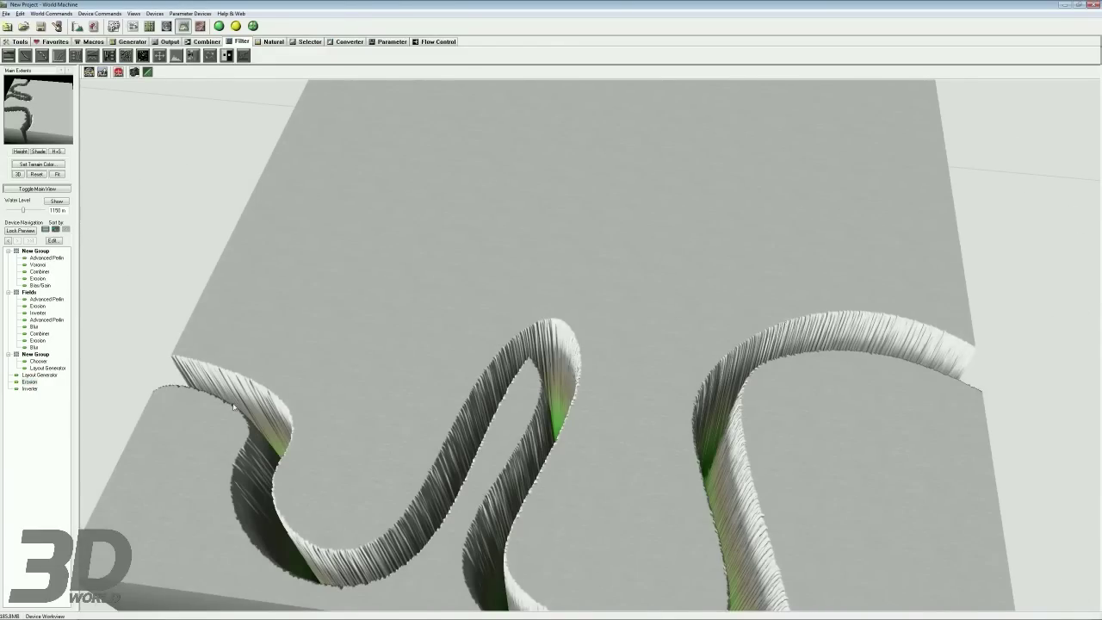
Step: Set the Erosion device to Channeled Erosion with rock hardness 0.111 and sediment carry amount 0.984, and rebuild the terrain
double_click(29, 381)
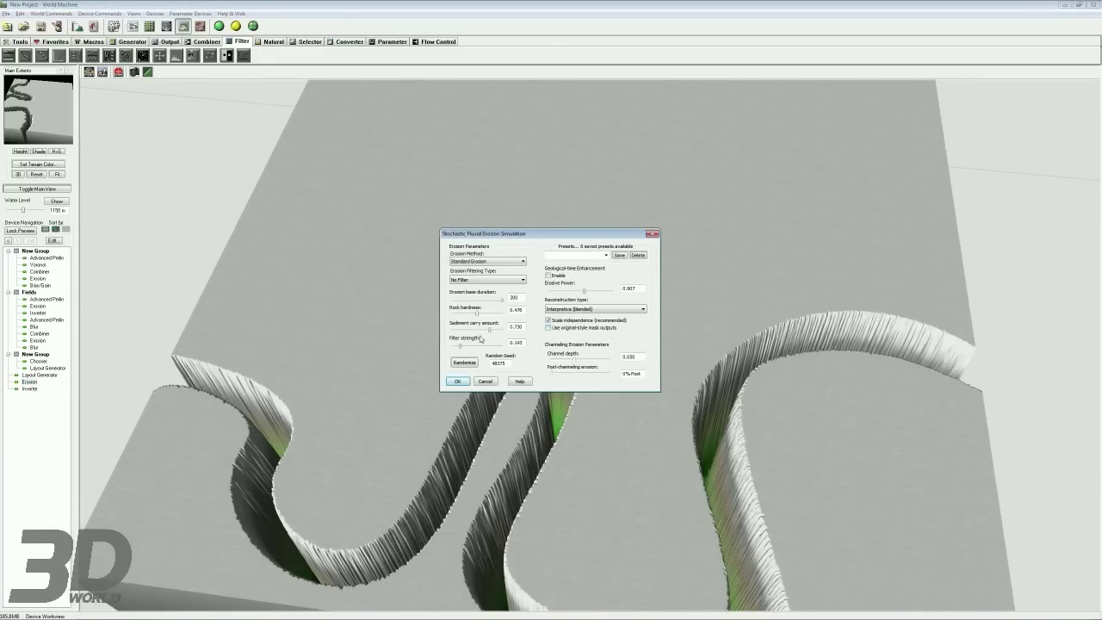
left_click_drag(476, 313, 460, 313)
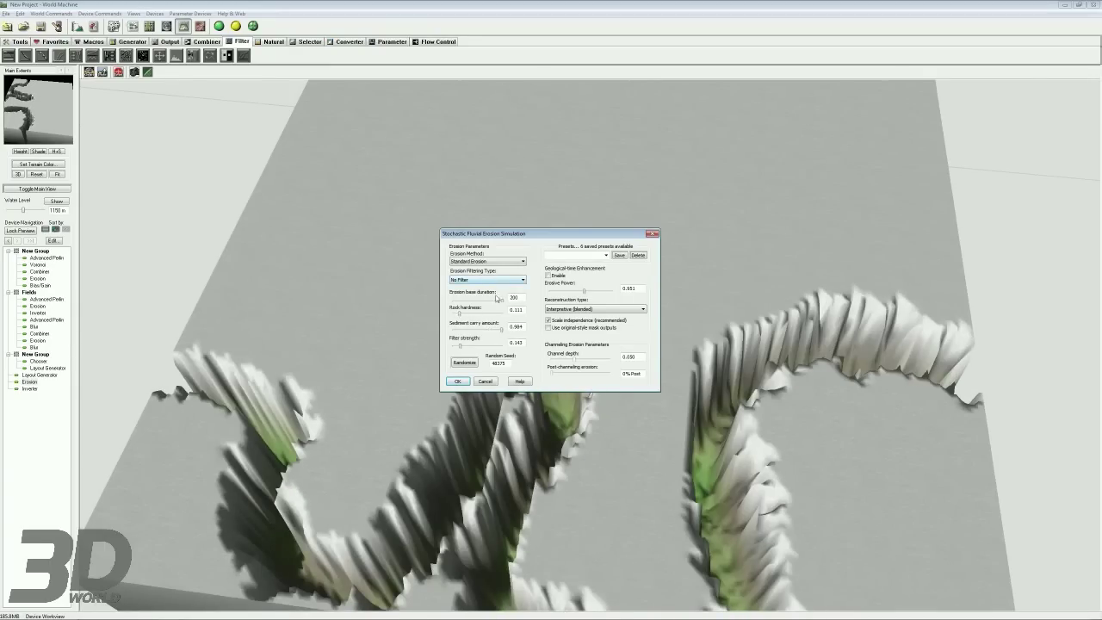
left_click(487, 261)
left_click(482, 275)
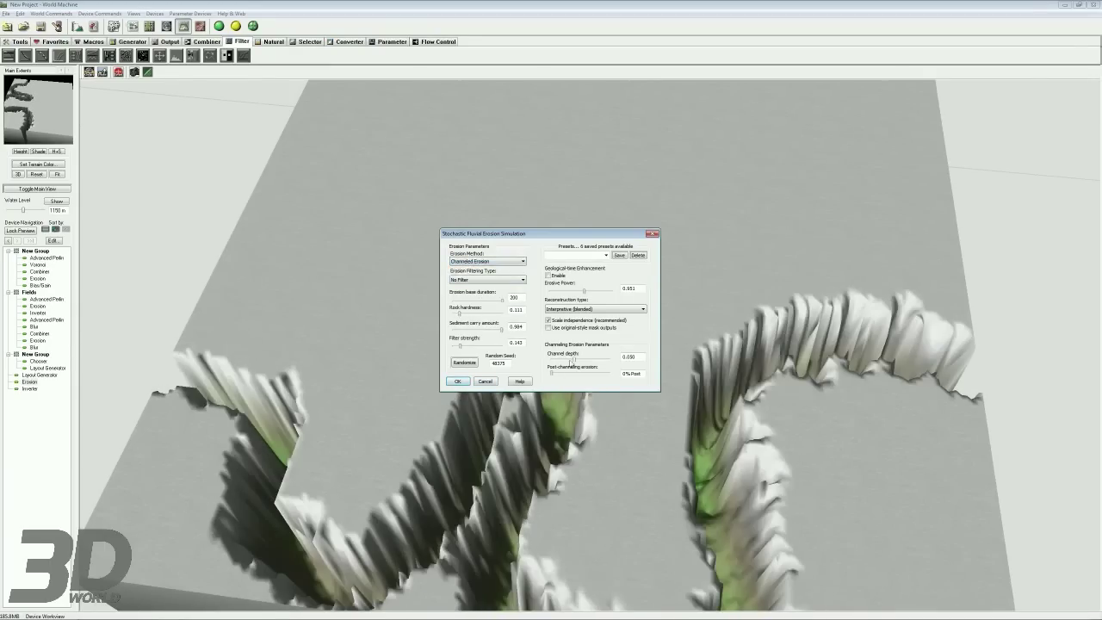
left_click(458, 380)
left_click(236, 26)
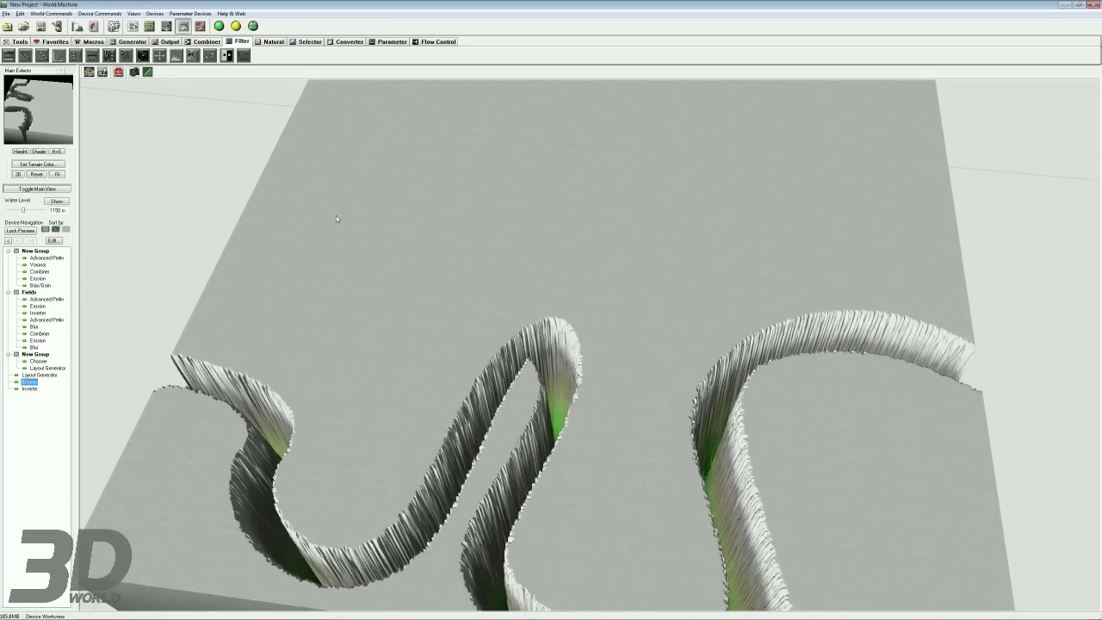
mouse_move(520, 323)
left_mouse_down()
mouse_move(519, 404)
mouse_move(520, 344)
left_mouse_up()
Step: Insert a Bias/Gain device between the Inverter and Erosion, with bias 0.98389 and gain 0.29586
left_click(133, 26)
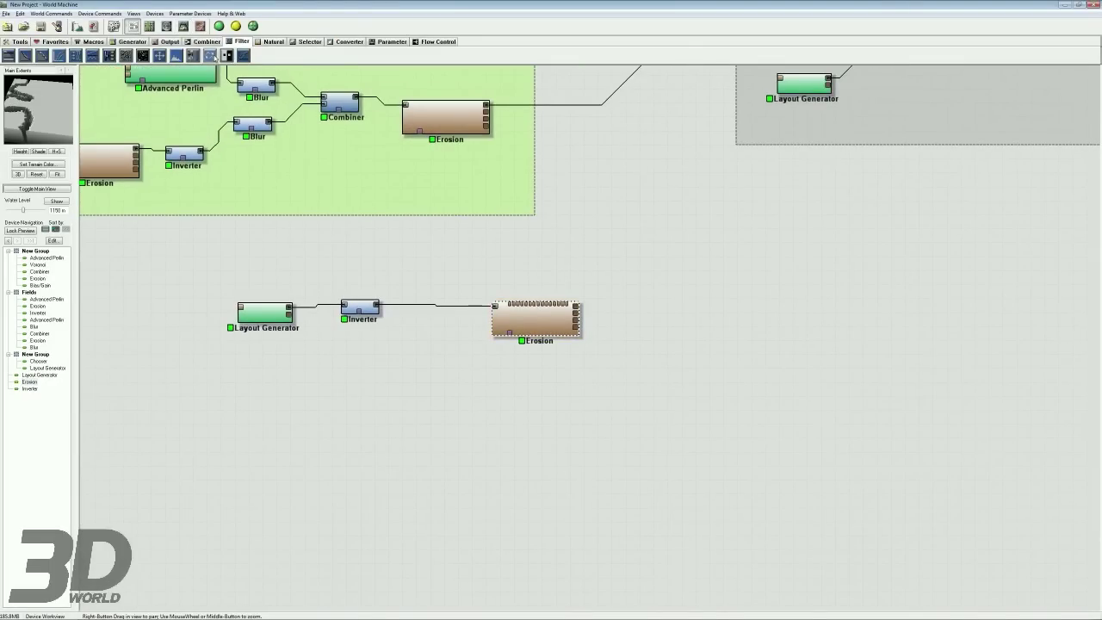
left_click_drag(246, 55, 449, 332)
double_click(446, 312)
left_click_drag(543, 327, 572, 317)
left_click(511, 336)
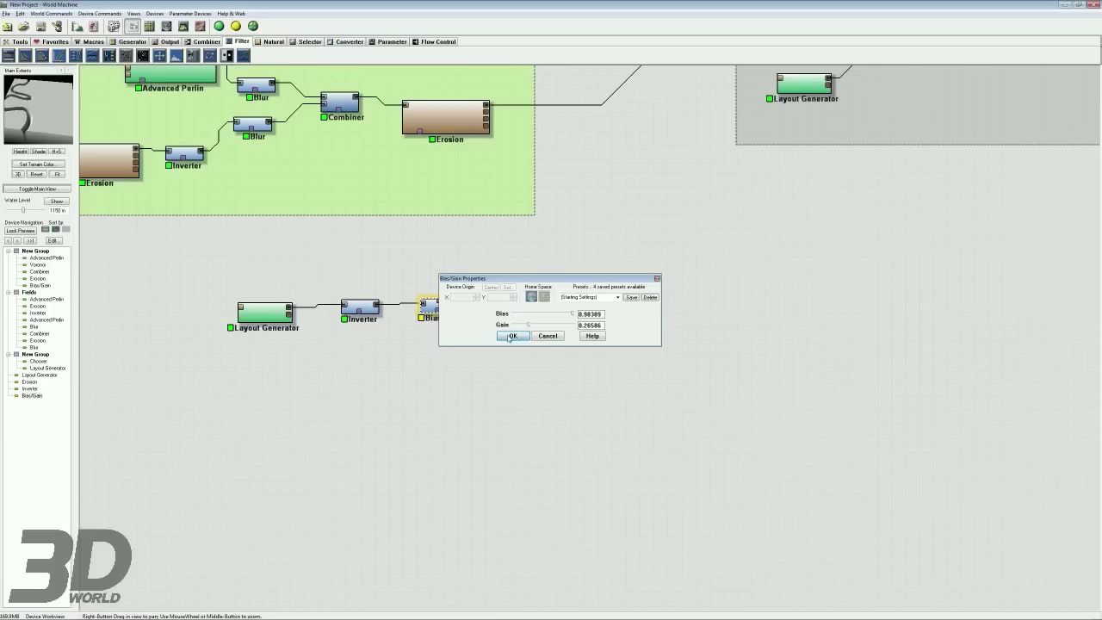
Step: Build the Erosion output with the Bias/Gain applied and examine the canyon's walls, bends and cut edges in 3D
left_click(548, 320)
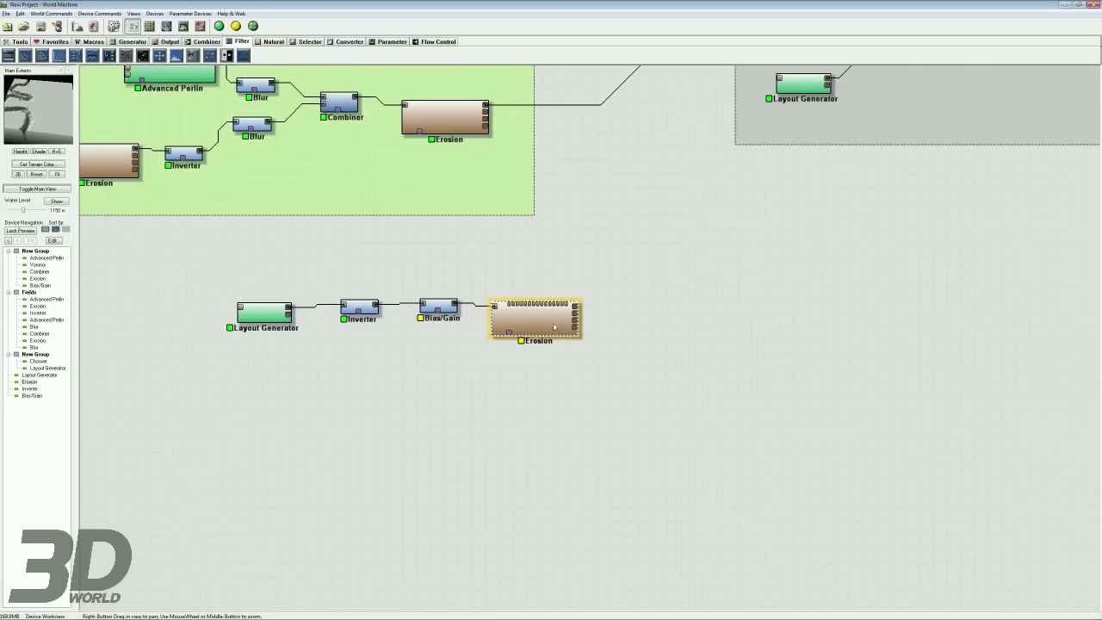
right_click(562, 322)
left_click(183, 27)
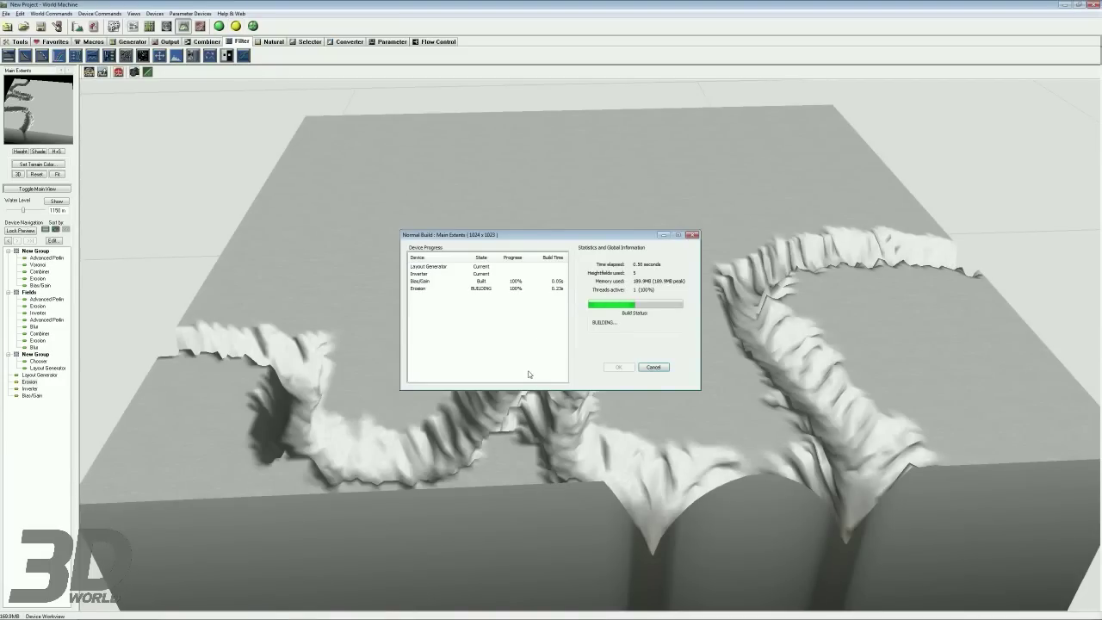
mouse_move(545, 357)
left_mouse_down()
mouse_move(565, 350)
mouse_move(556, 365)
left_mouse_up()
scroll(562, 365, "up", 5)
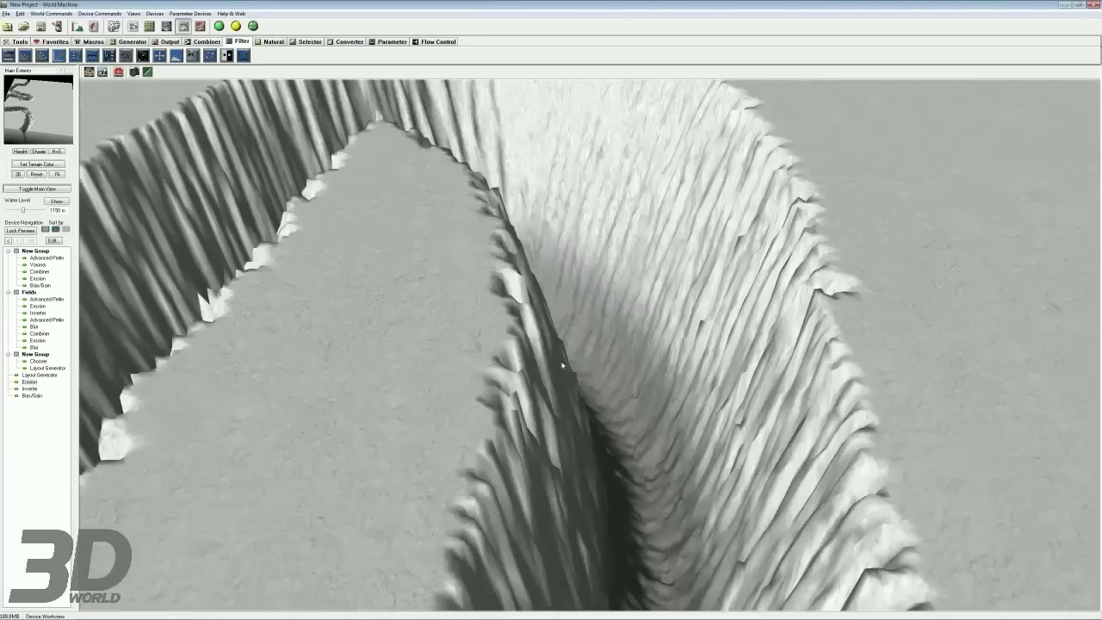
scroll(562, 365, "down", 10)
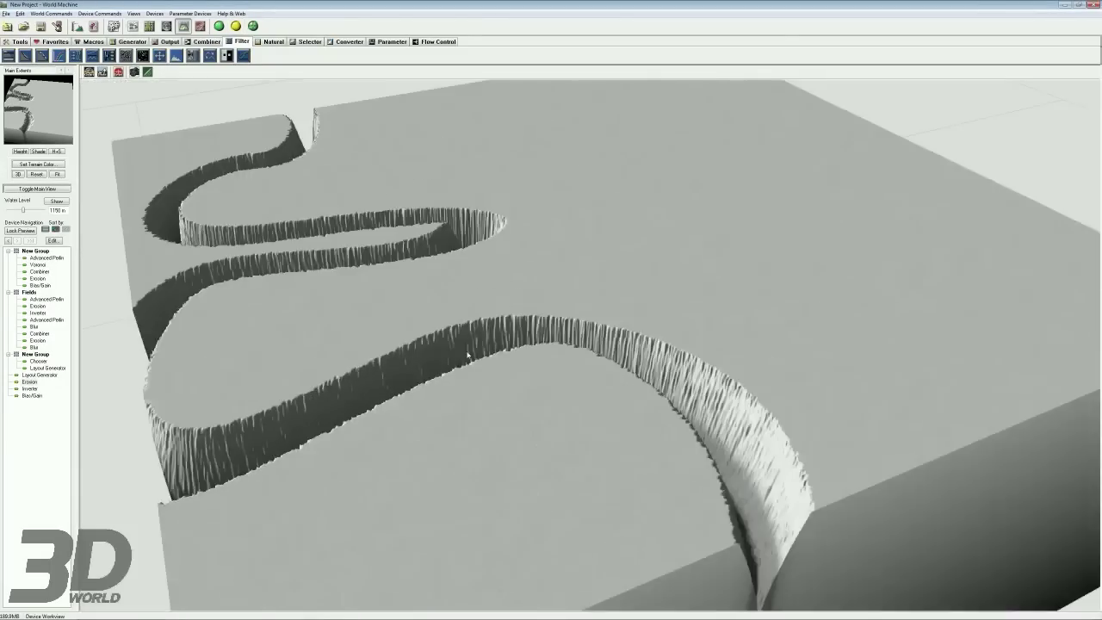
left_click_drag(468, 354, 565, 429)
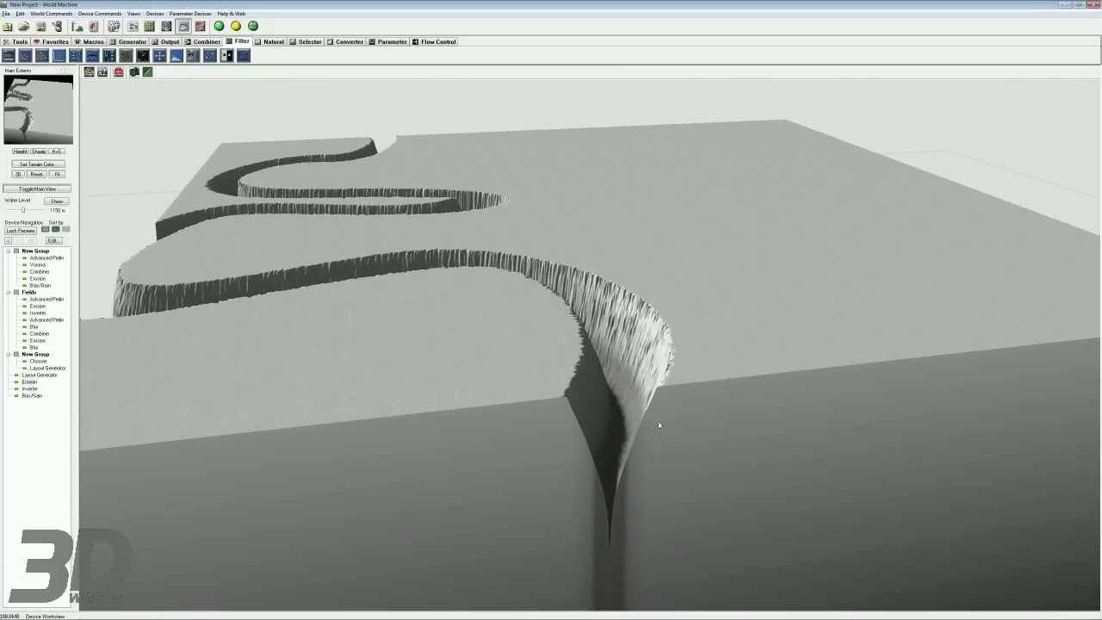
left_click_drag(376, 271, 462, 302)
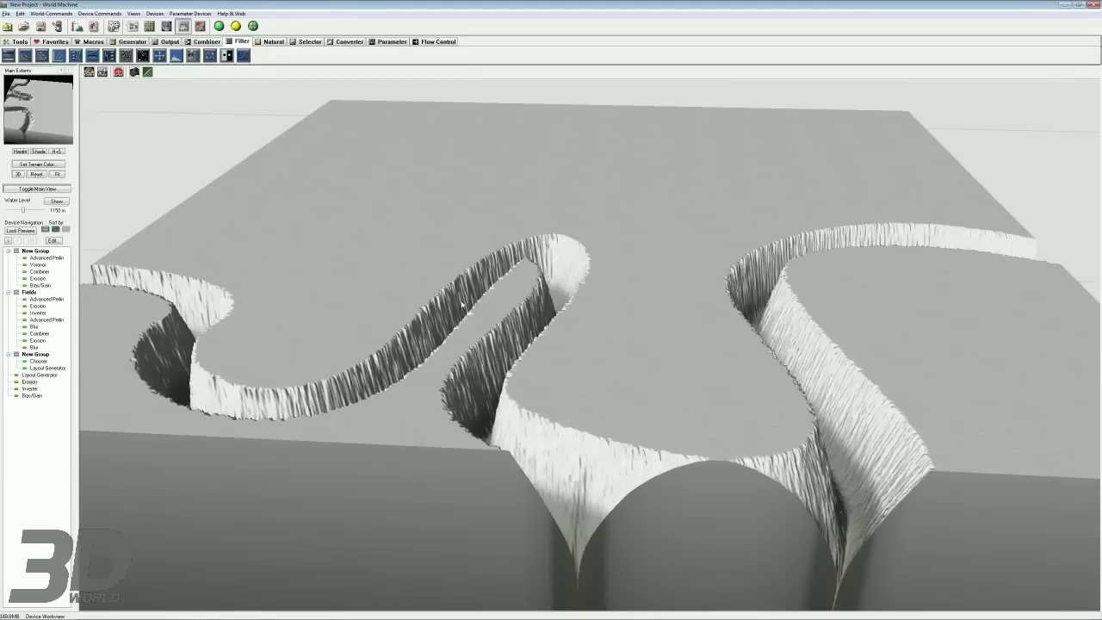
Step: Open the standalone Layout Generator's line shape properties and choose the custom falloff profile curve
double_click(38, 375)
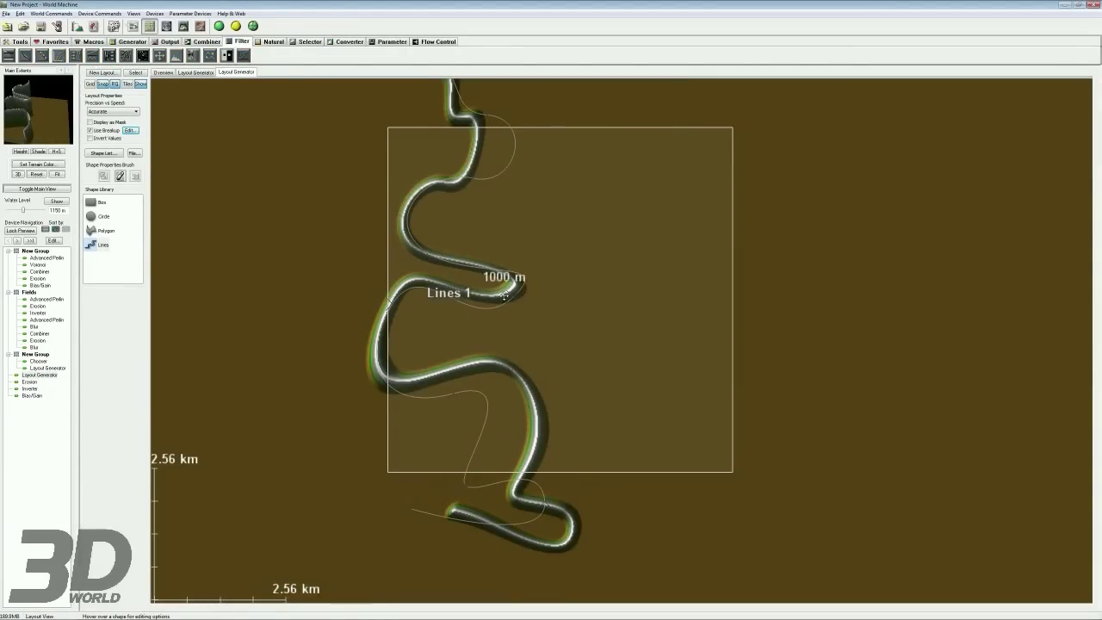
left_click(503, 296)
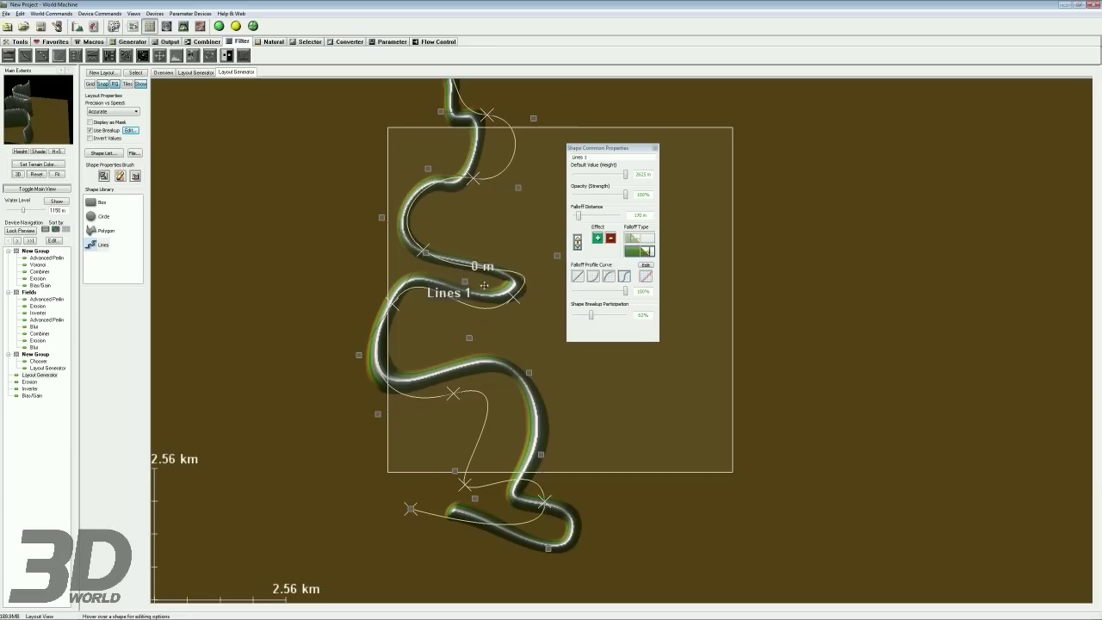
left_click(625, 277)
left_click(647, 277)
Step: Shape the line's falloff curve with six points, from a gentle start through a steep climb to a flattened top, and set falloff distance to 263 m
left_click(646, 266)
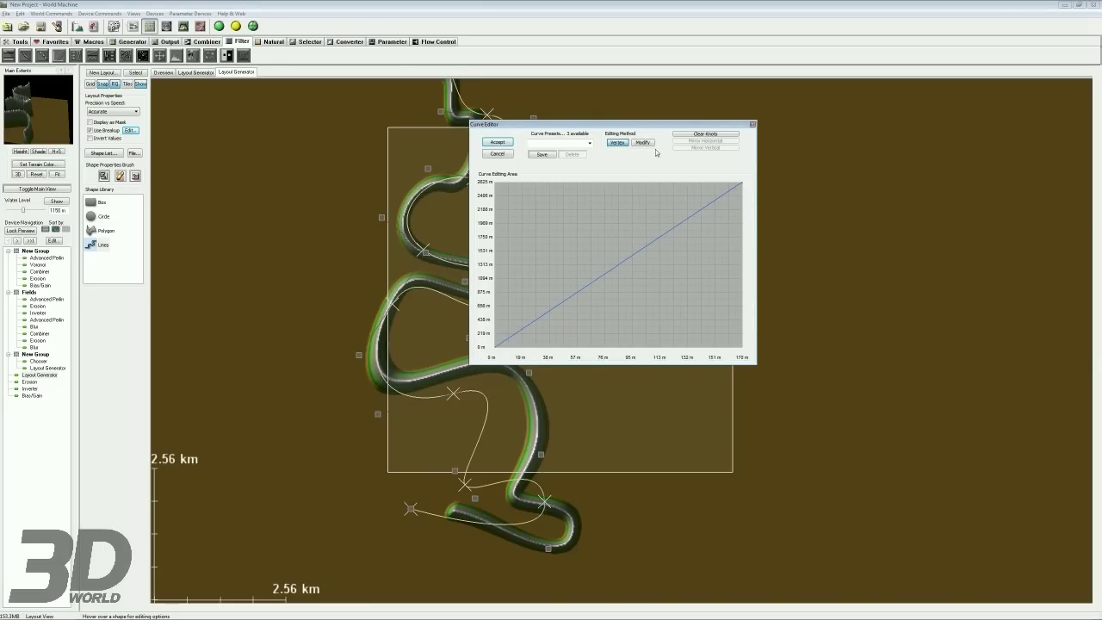
left_click_drag(523, 345, 579, 340)
left_click(636, 324)
left_click(672, 304)
left_click(695, 268)
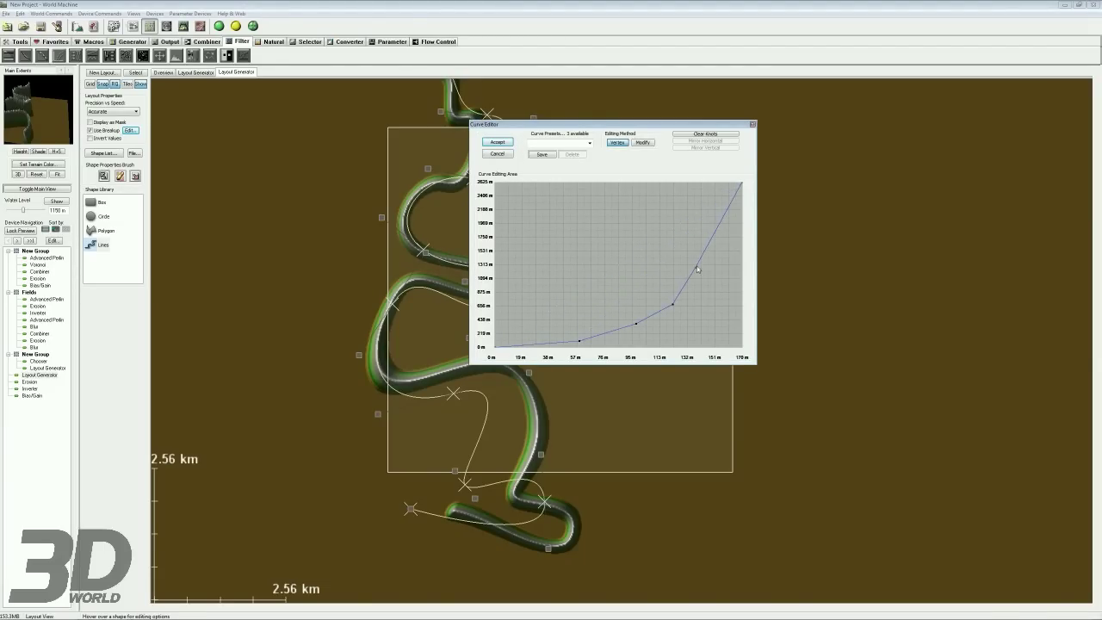
left_click(709, 212)
left_click(720, 189)
left_click(499, 143)
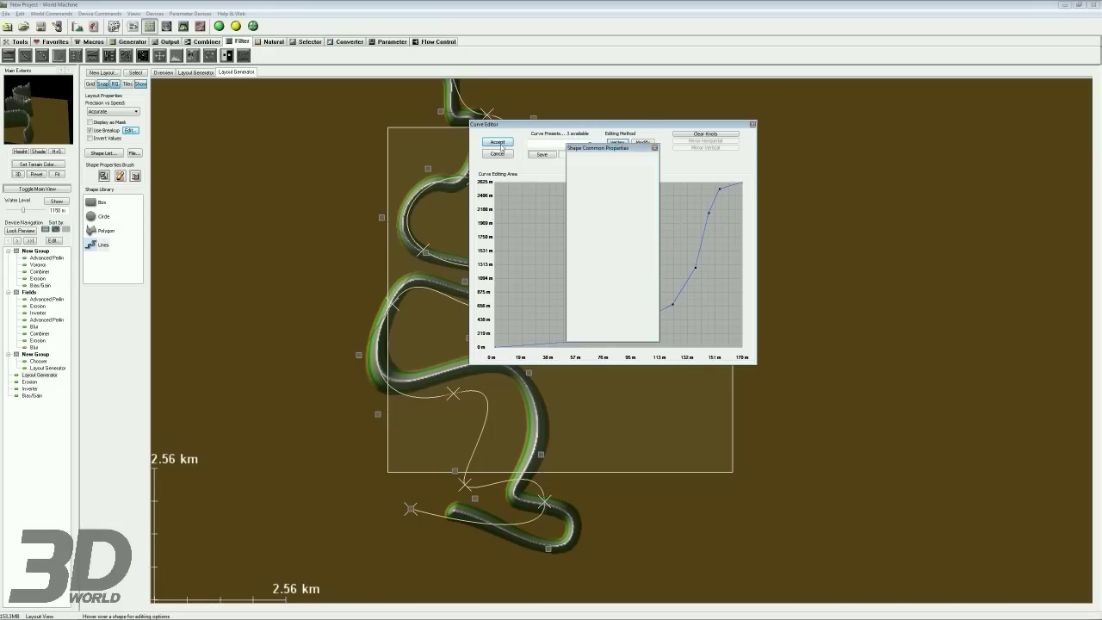
left_click_drag(578, 216, 580, 216)
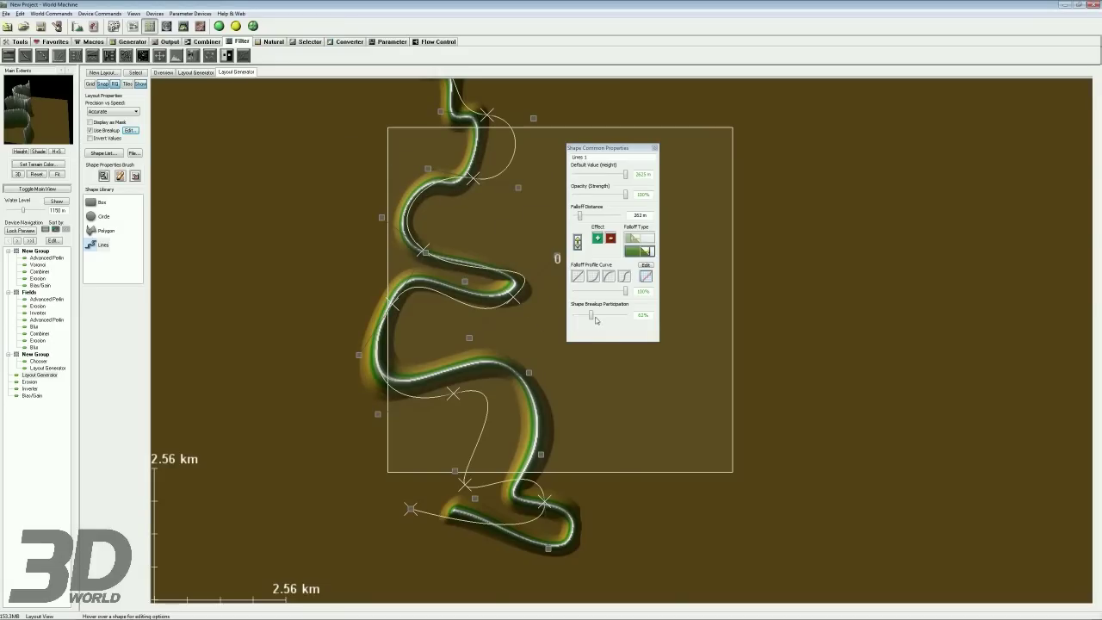
left_click(654, 148)
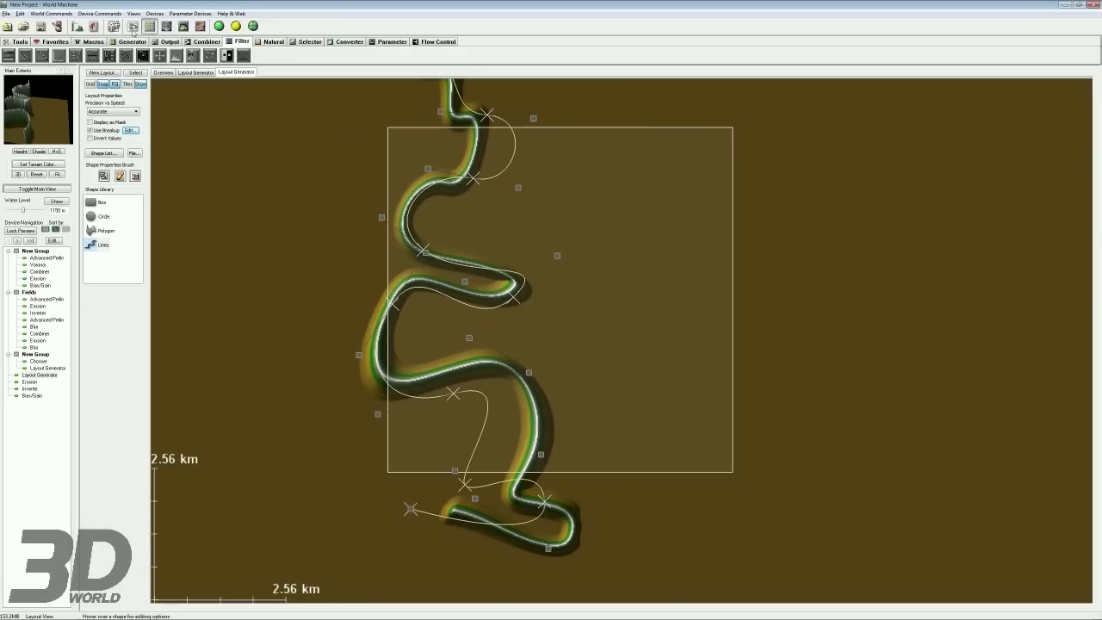
Step: Build the canyon Erosion output with the reshaped line and examine the walls and cut edges in 3D
left_click(132, 26)
right_click(546, 311)
left_click(150, 26)
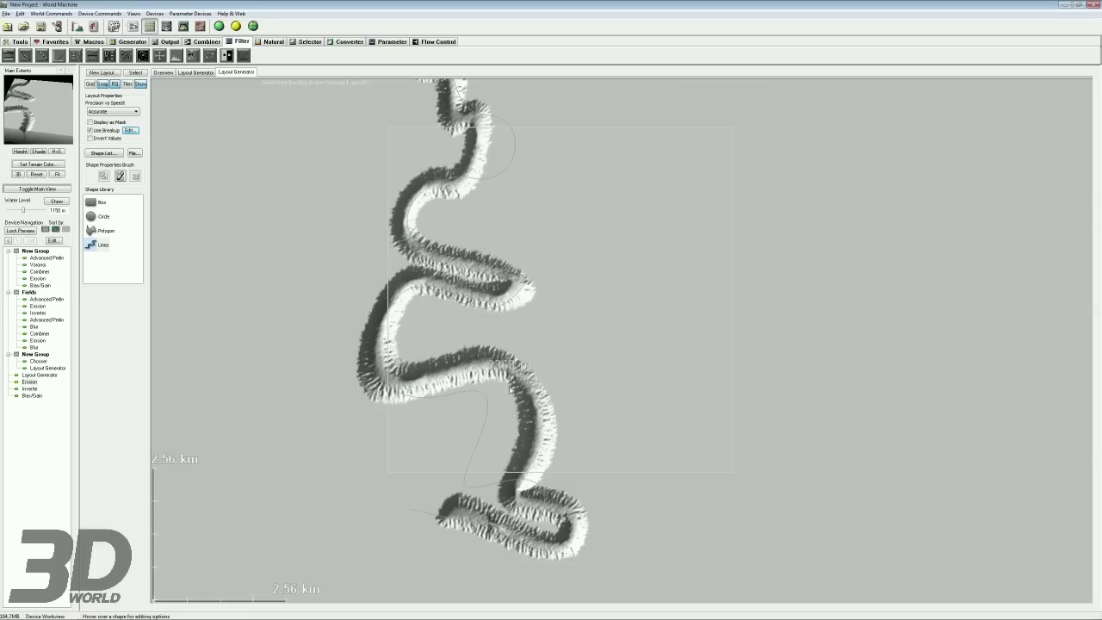
key("Tab")
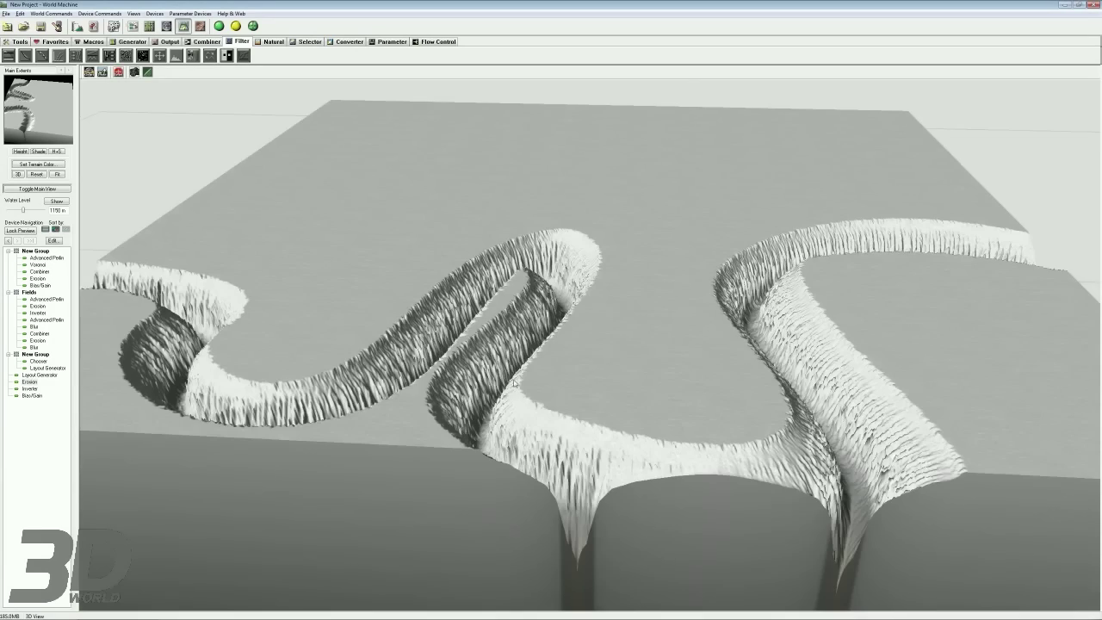
left_click_drag(514, 380, 487, 247)
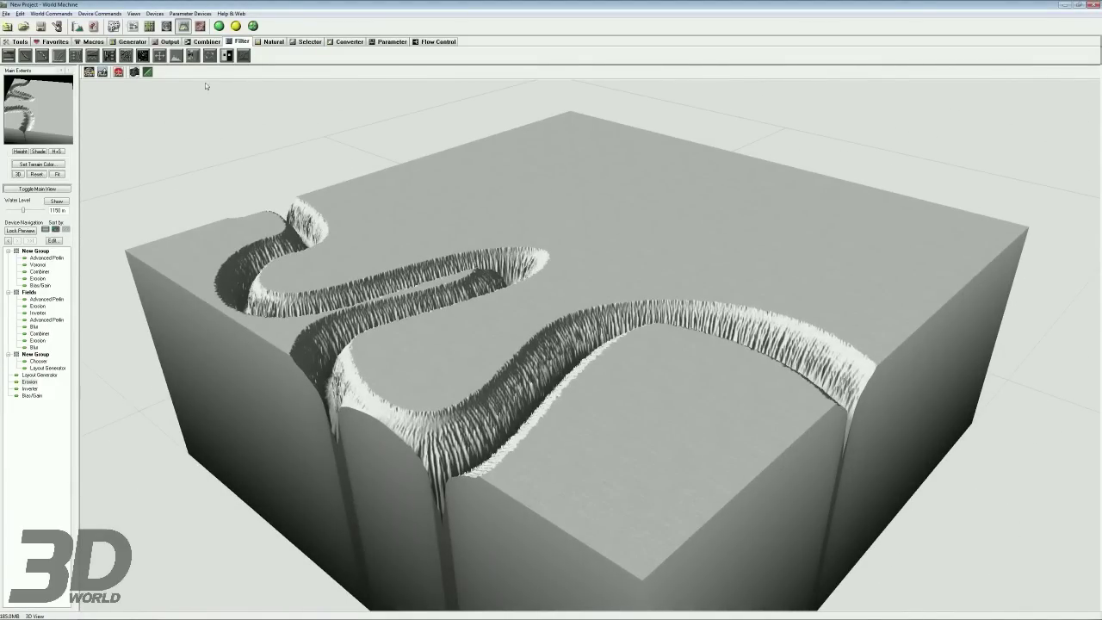
Step: Enclose the canyon's Layout Generator, Inverter, Bias/Gain and Erosion devices in a new group and position it beneath the green Fields group
left_click(132, 26)
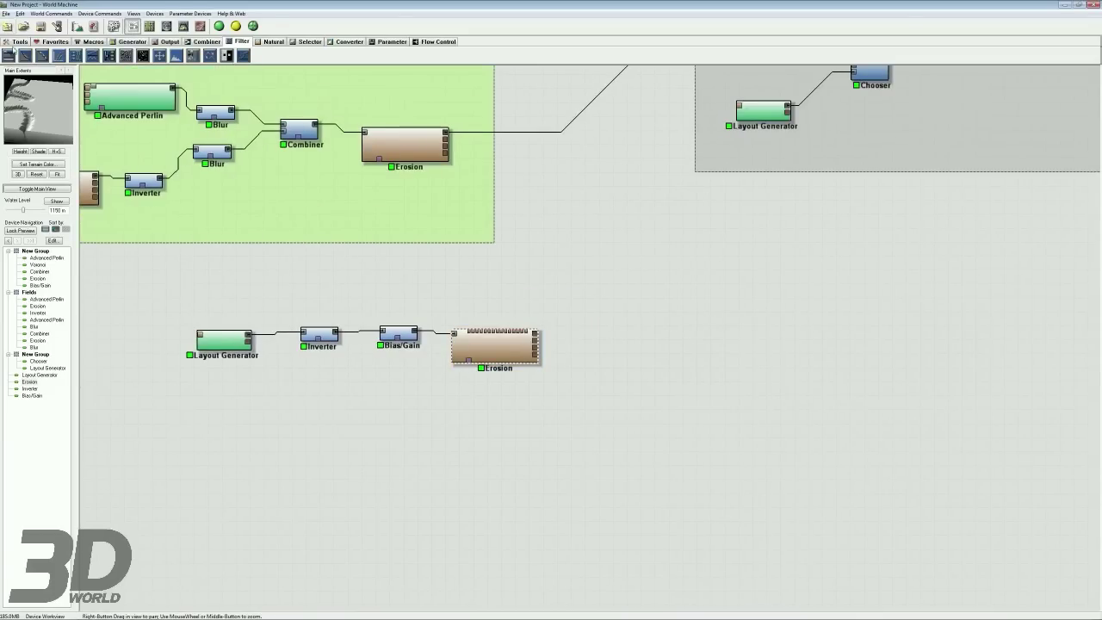
left_click(17, 41)
left_click(62, 55)
left_click_drag(153, 301, 560, 401)
left_click_drag(546, 312, 379, 295)
scroll(485, 362, "down", 2)
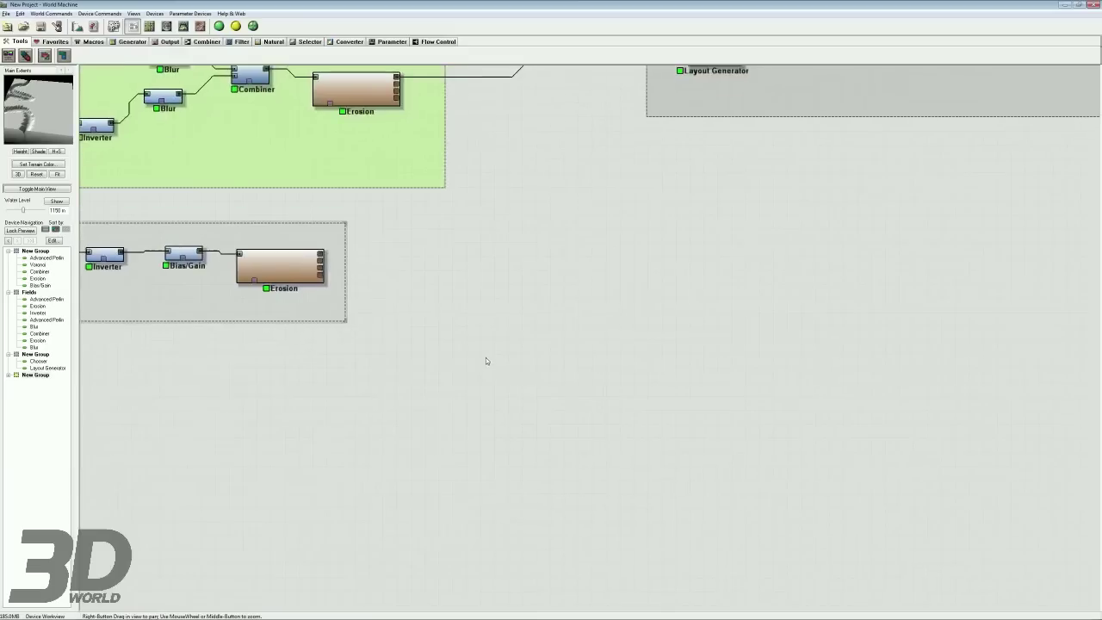
right_click_drag(436, 381, 474, 367)
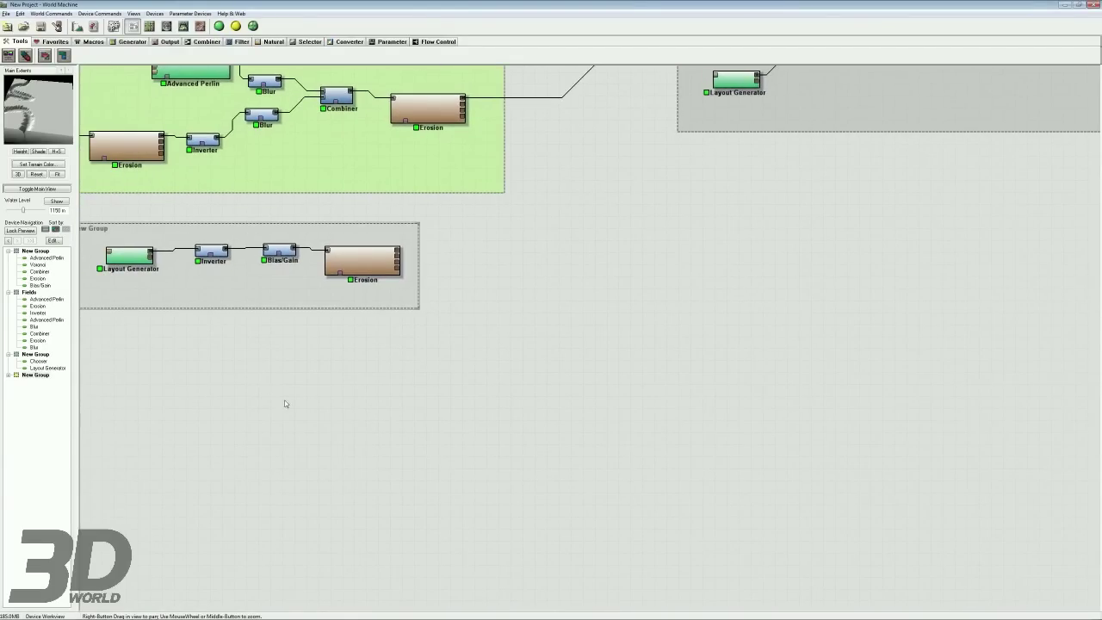
Step: Place an Advanced Perlin generator in the free space below the canyon group
left_click(203, 44)
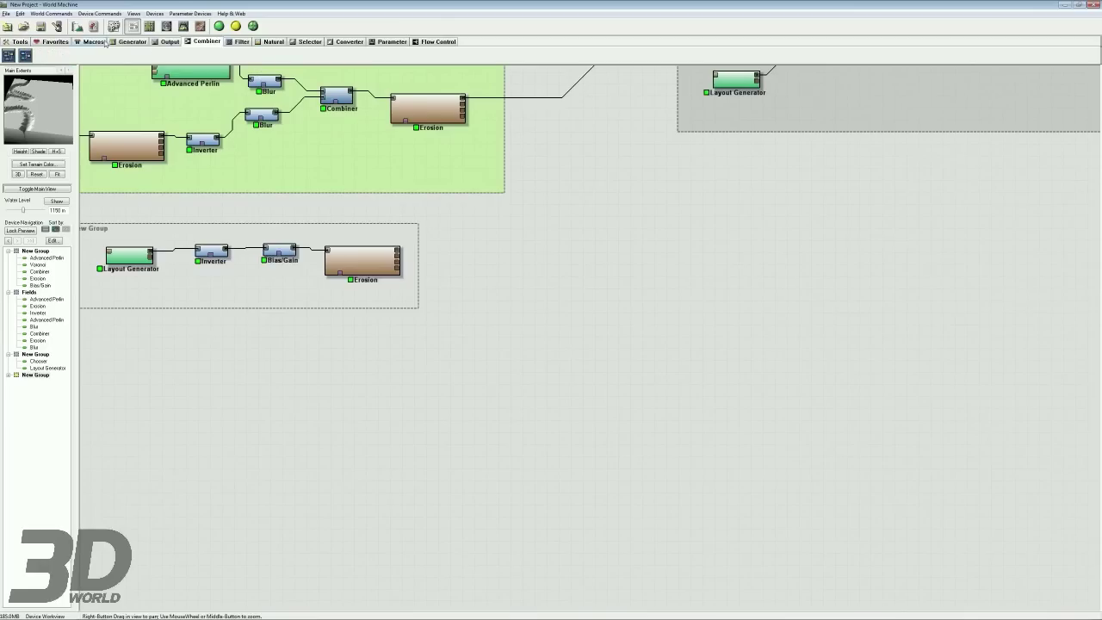
left_click(132, 41)
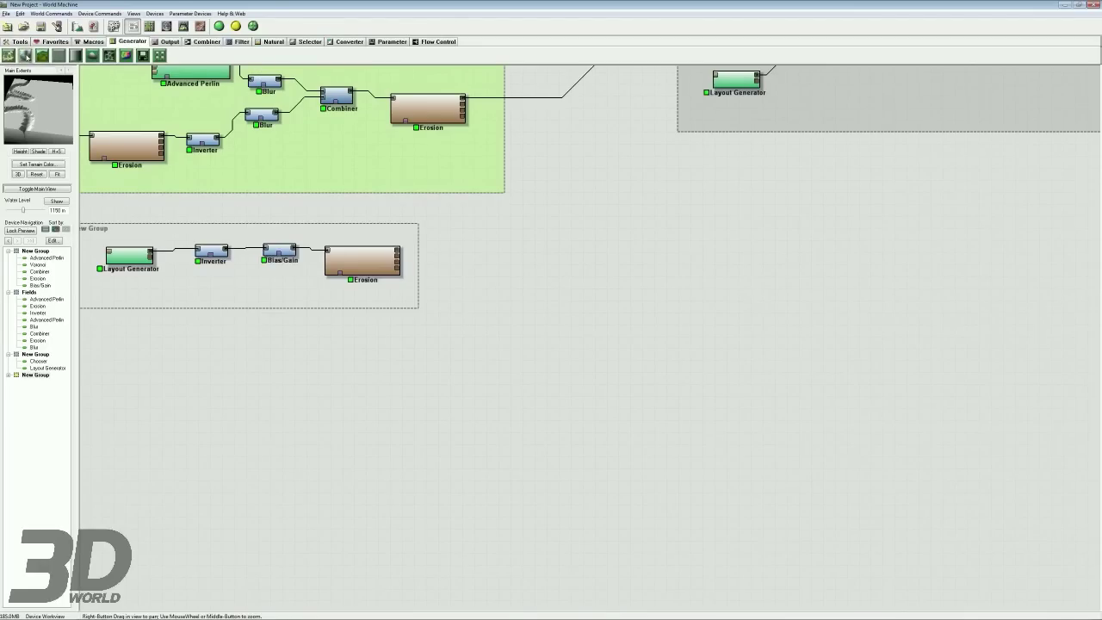
left_click(41, 56)
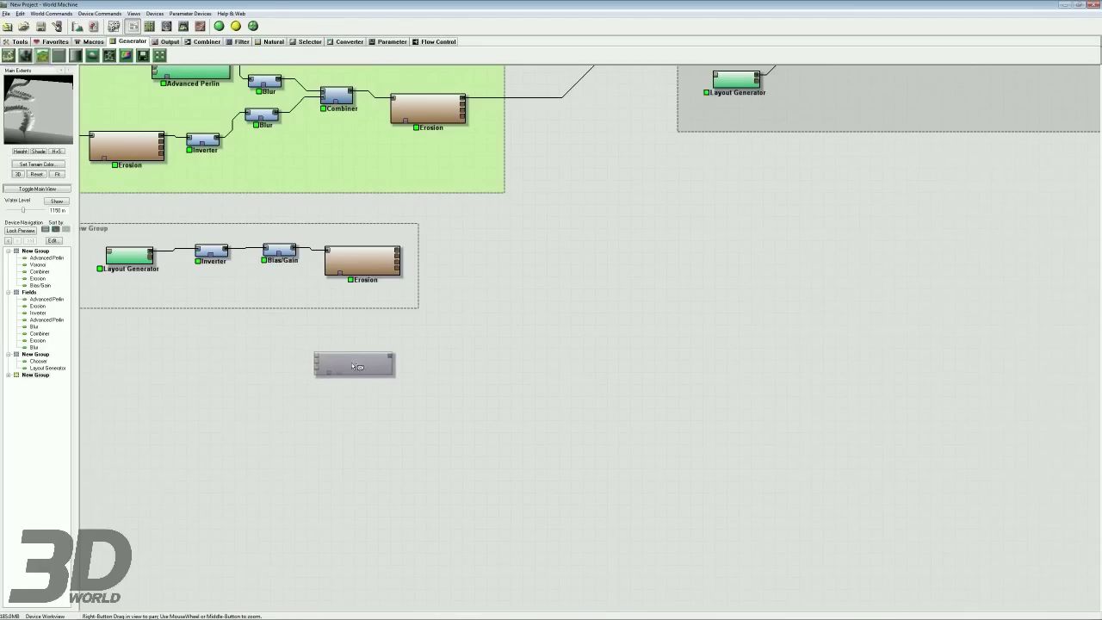
left_click(355, 358)
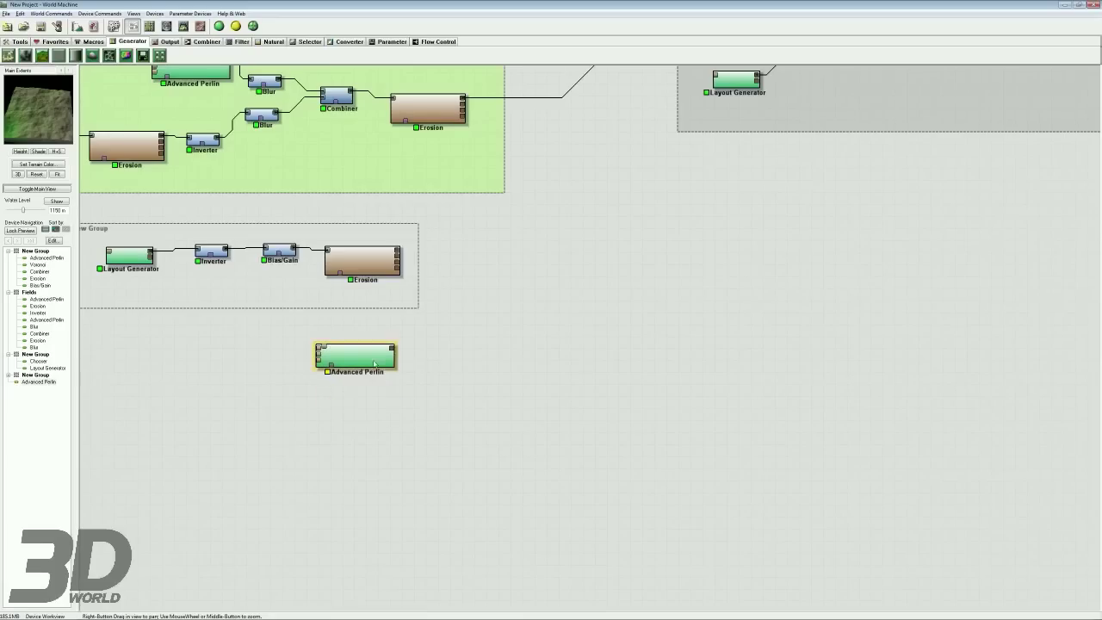
left_click_drag(356, 358, 298, 368)
key("ctrl+c")
key("ctrl+v")
left_click_drag(437, 139, 334, 363)
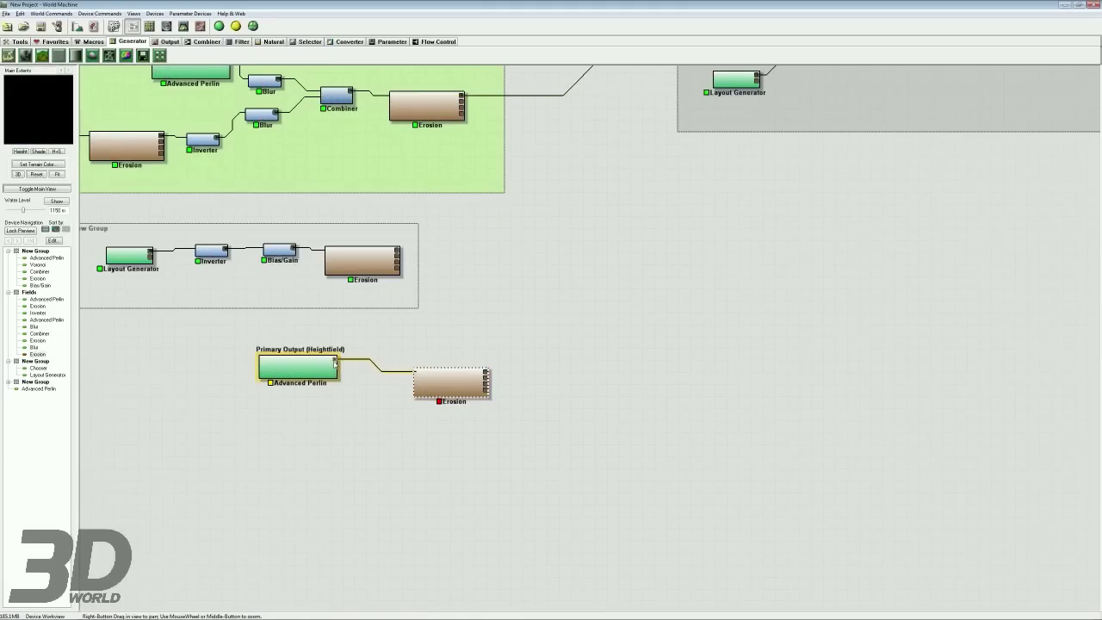
key("F8")
key("F5")
left_click(436, 375)
key("Delete")
key("Return")
Step: Attach a Coast Erosion device to the Advanced Perlin with water level 1230 m, beach size 0.12031, Cliffs transition, transition power 1.00000 and smoothing amount 7
left_click(273, 41)
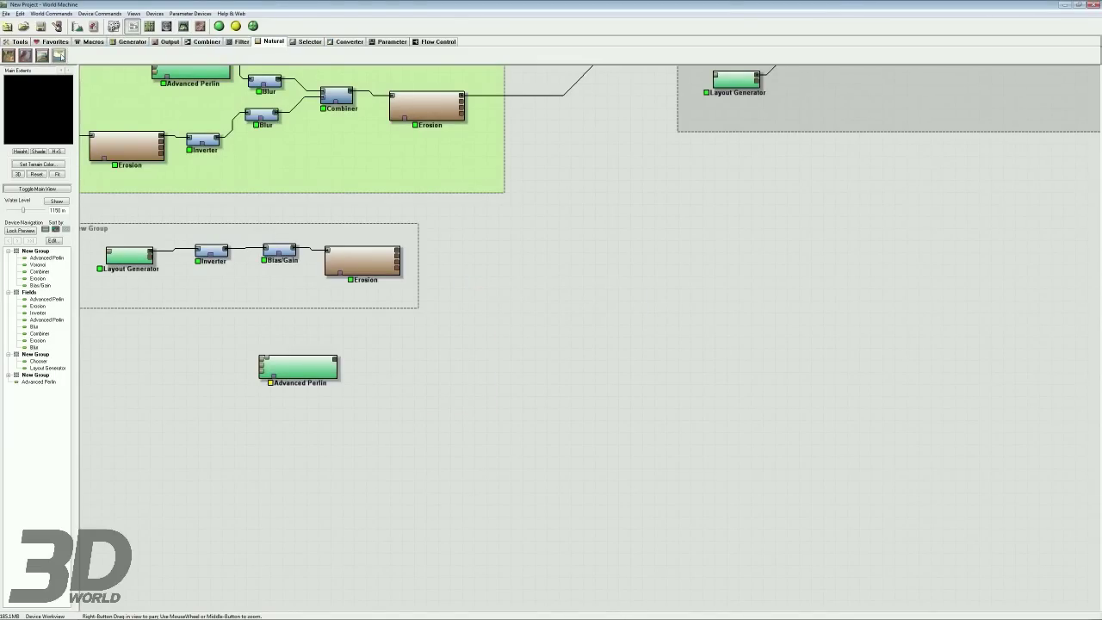
left_click_drag(59, 56, 335, 363)
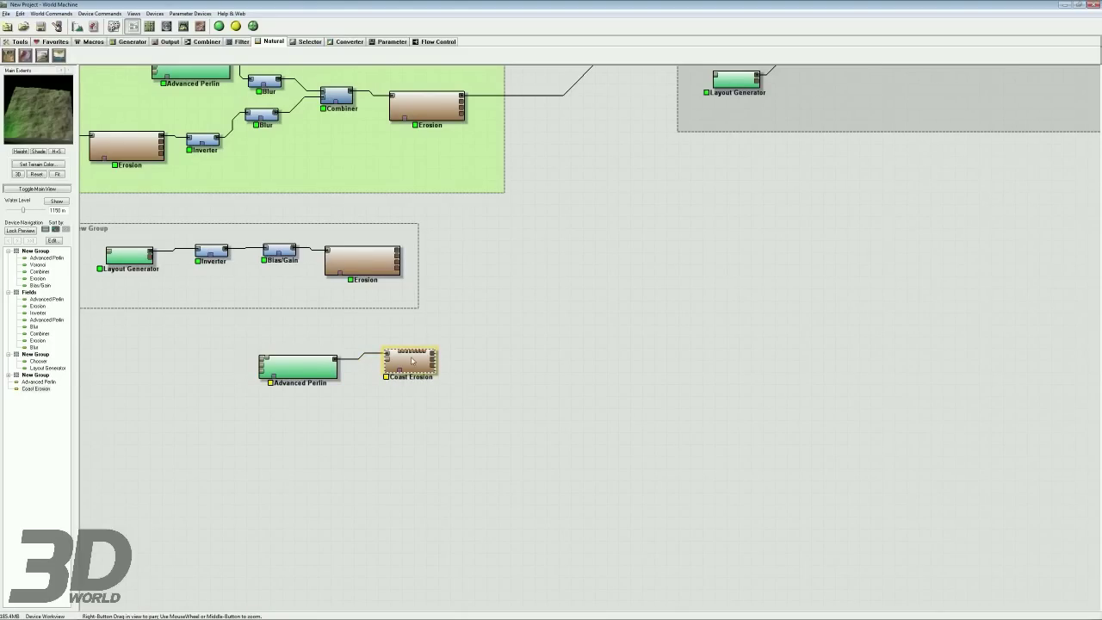
double_click(417, 366)
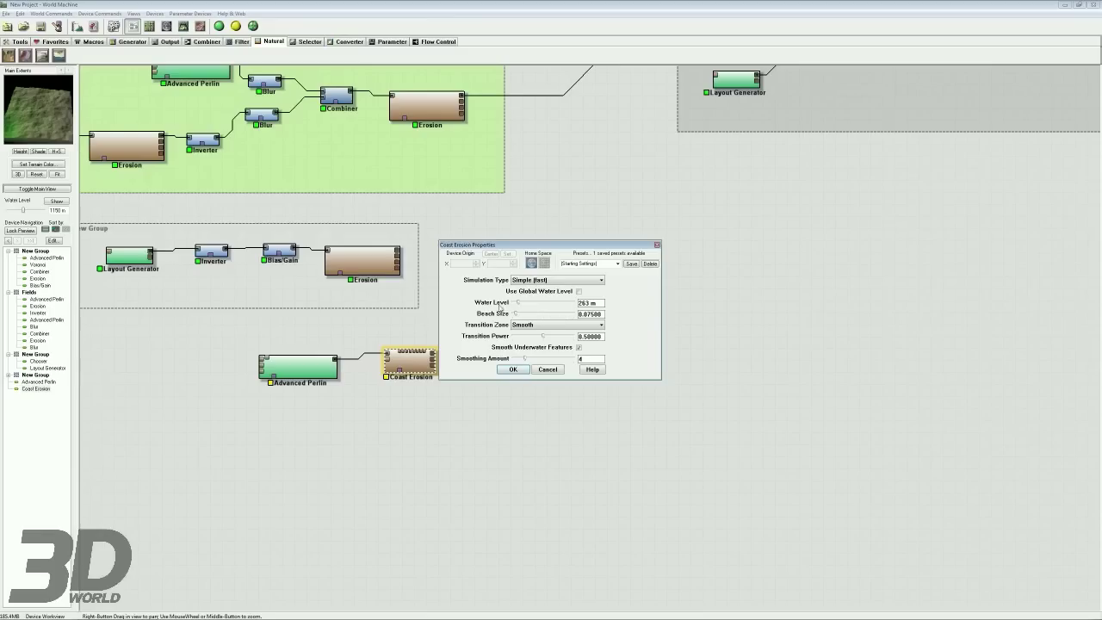
left_click_drag(519, 304, 546, 304)
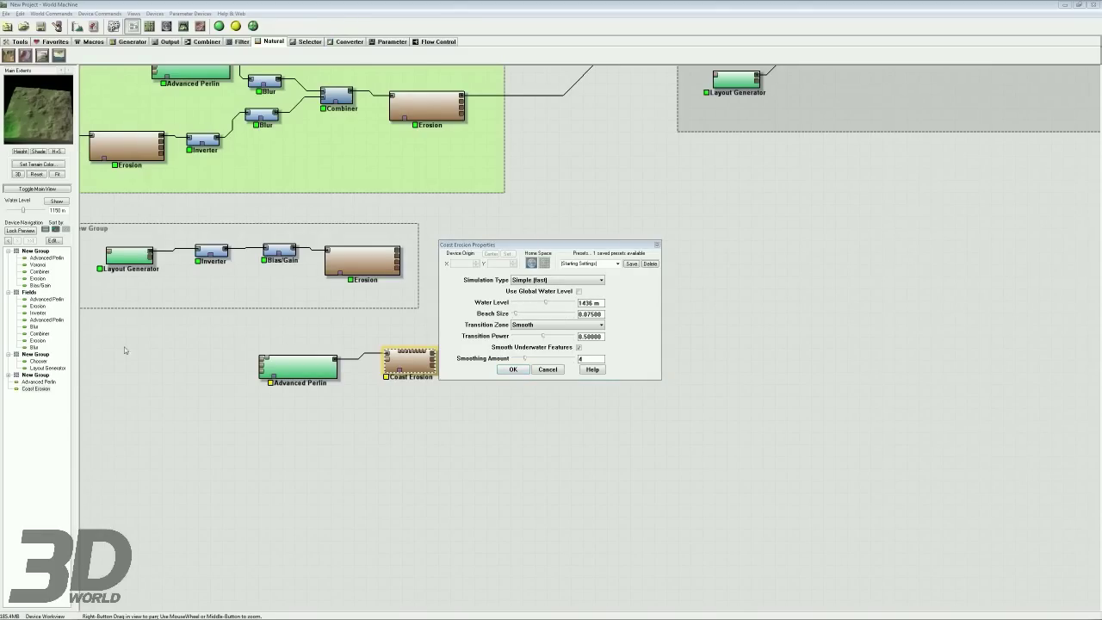
mouse_move(525, 358)
left_mouse_down()
mouse_move(537, 358)
mouse_move(493, 336)
mouse_move(531, 340)
left_mouse_up()
left_click(535, 325)
left_click(537, 344)
left_click(534, 341)
left_click_drag(541, 337, 541, 303)
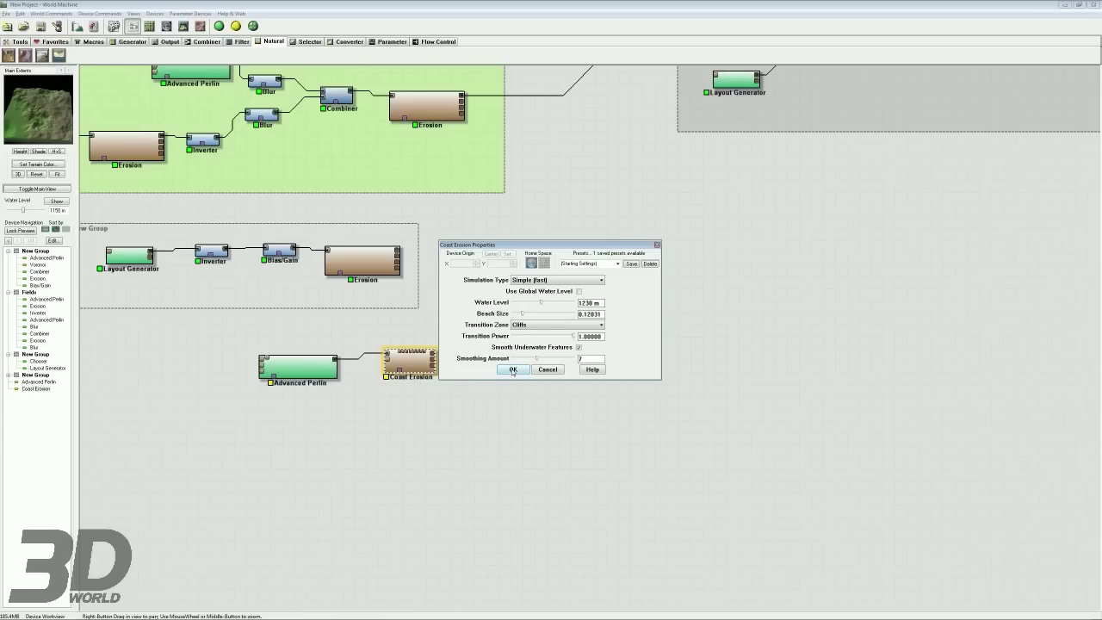
left_click(512, 370)
Step: Build the Coast Erosion output and examine the cliffs and flattened shoreline in 3D
right_click(414, 363)
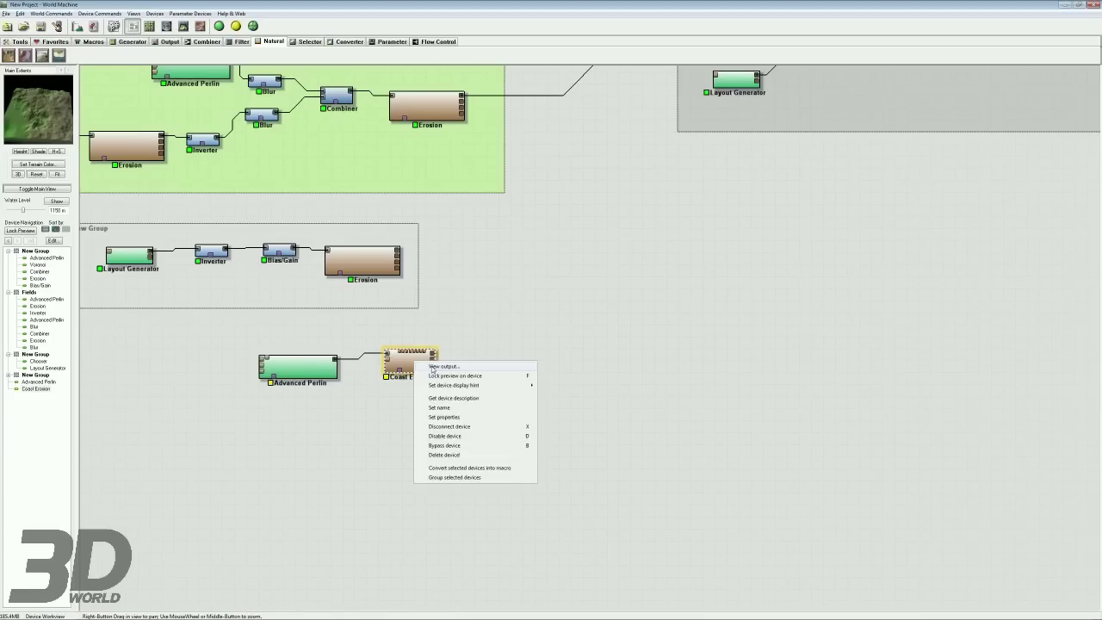
left_click(433, 367)
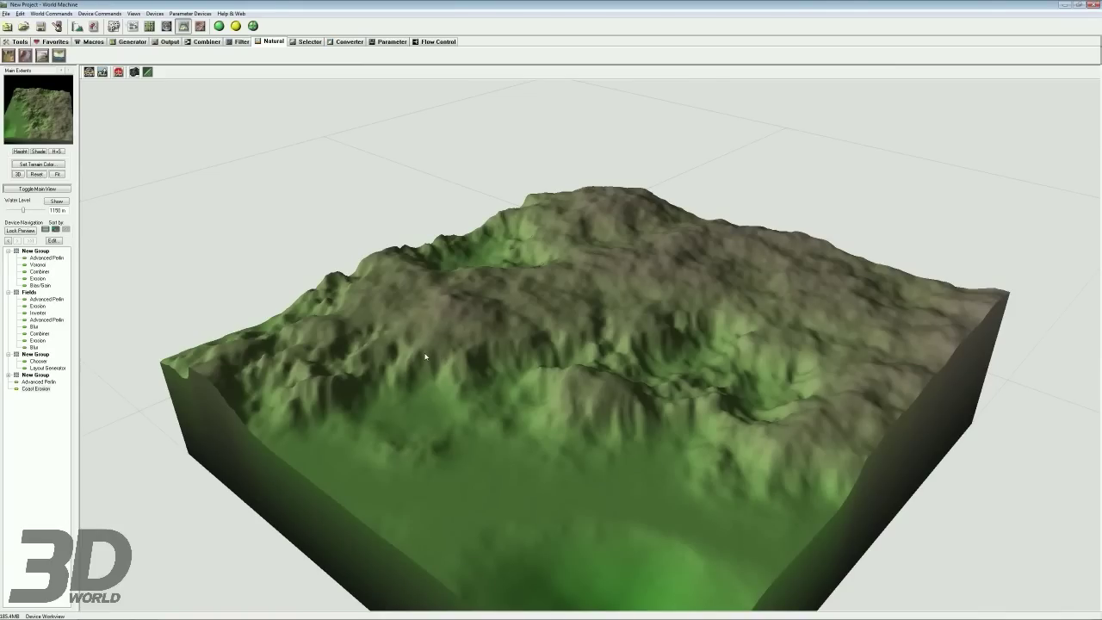
right_click_drag(502, 392, 422, 339)
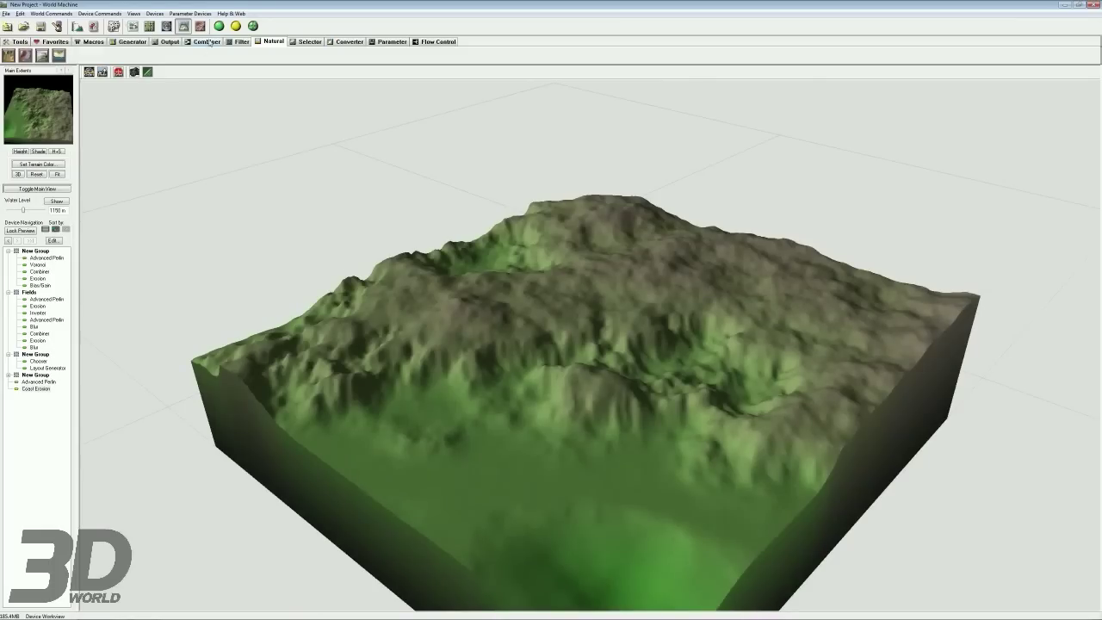
left_click(235, 26)
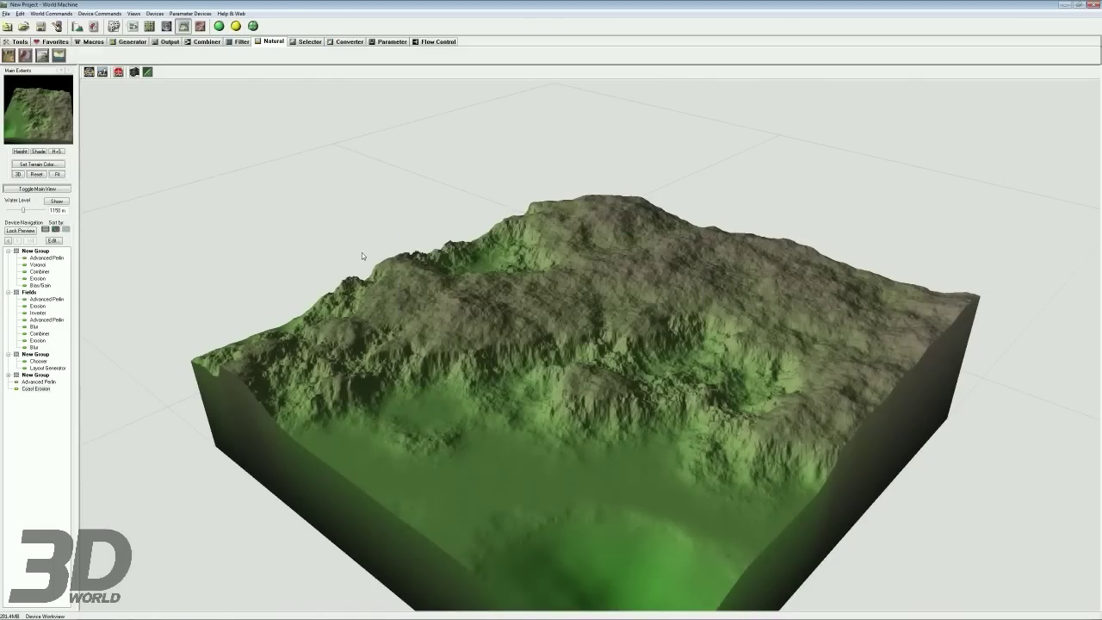
left_click_drag(398, 267, 531, 456)
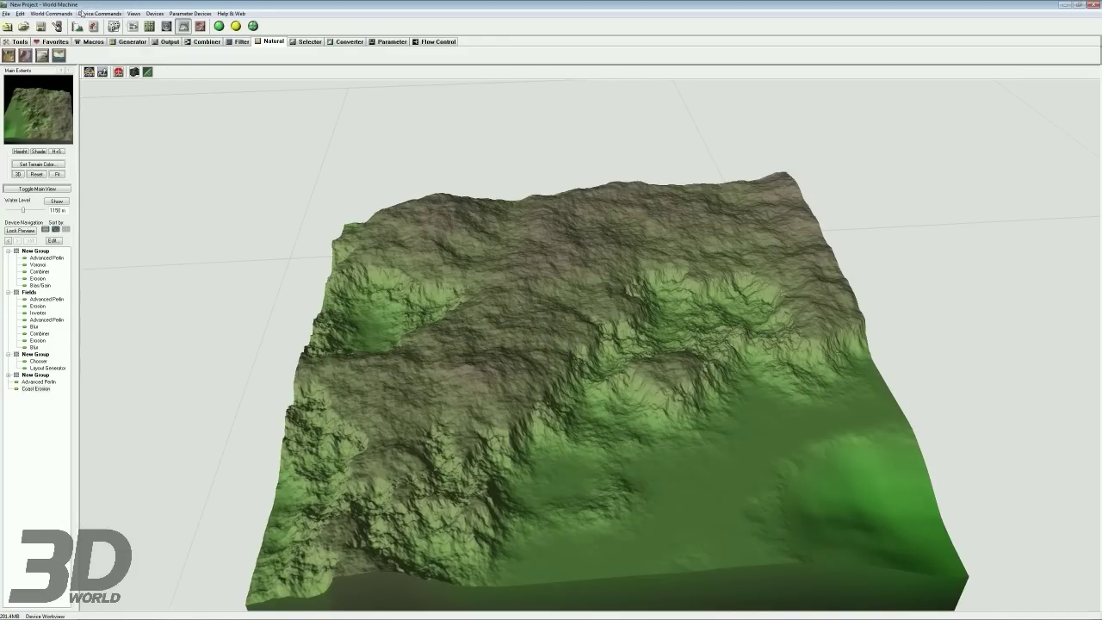
Step: Enclose the new Advanced Perlin and Coast Erosion devices in their own group and enlarge it to leave room for another device
left_click(132, 26)
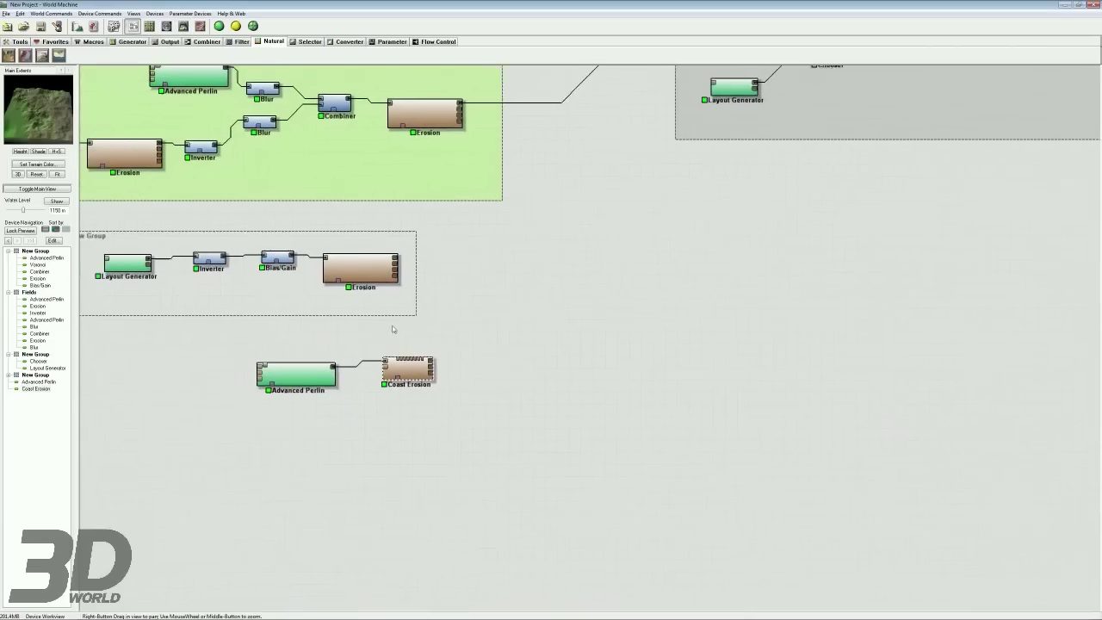
right_click_drag(316, 235, 318, 250)
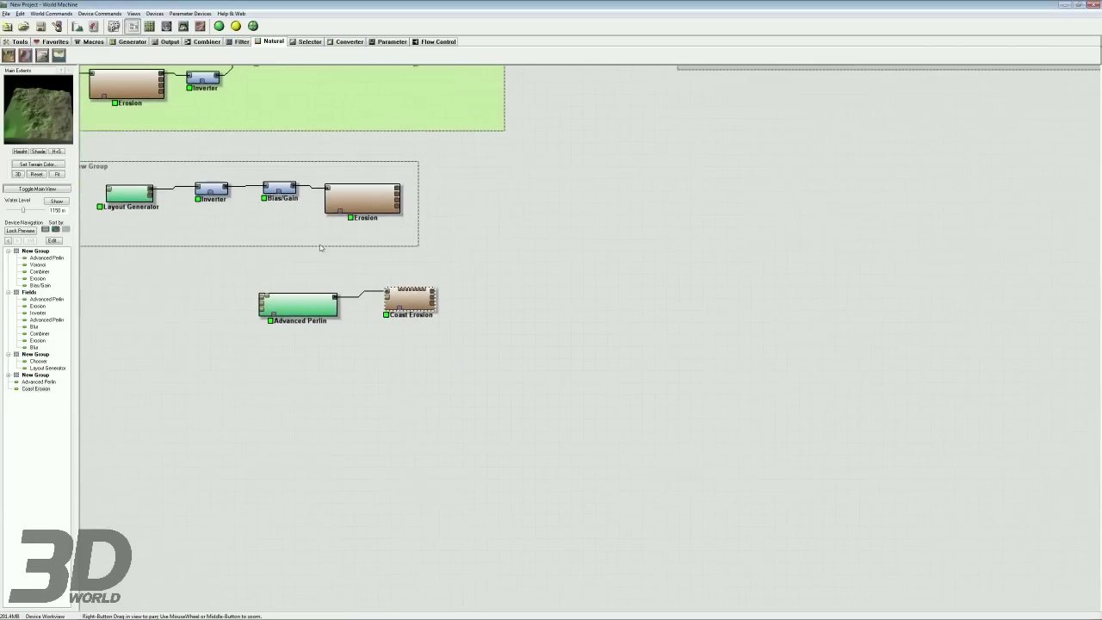
left_click_drag(221, 266, 496, 352)
left_click_drag(421, 307, 337, 325)
left_click(345, 397)
left_click(17, 41)
left_click_drag(148, 284, 397, 376)
right_click_drag(398, 376, 308, 400)
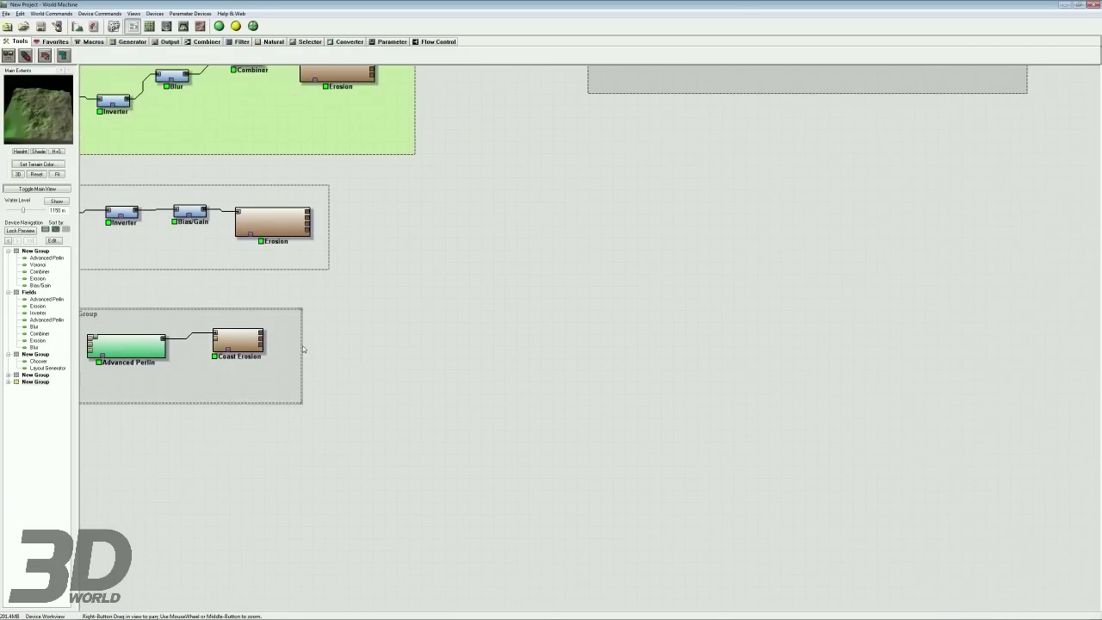
left_click_drag(300, 311, 392, 285)
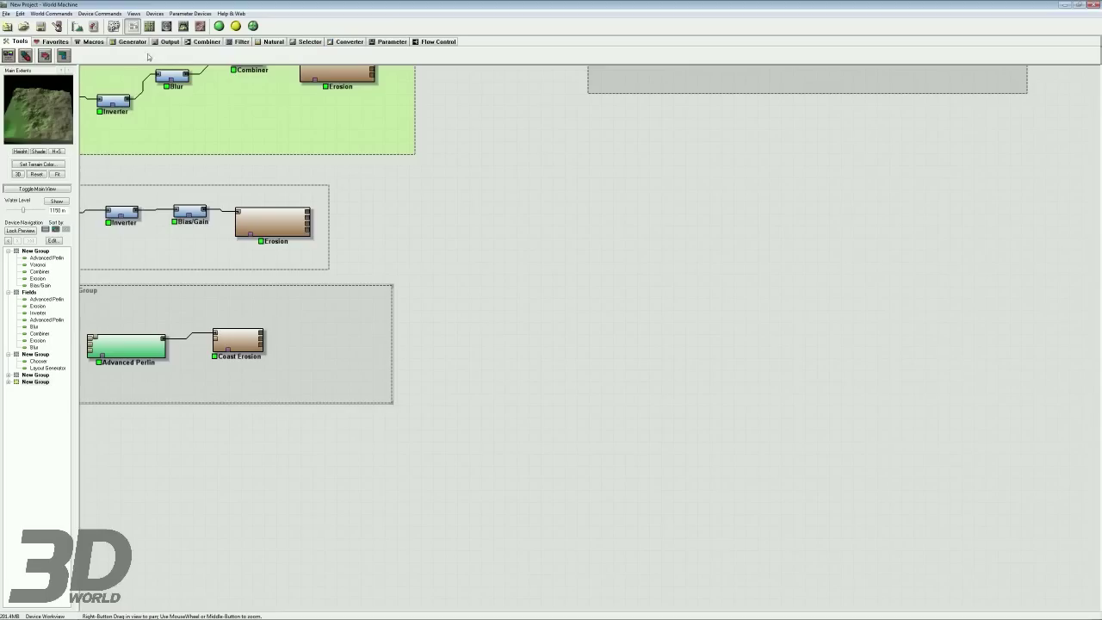
Step: Place one Bias/Gain device after Coast Erosion inside the coast group
left_click(237, 42)
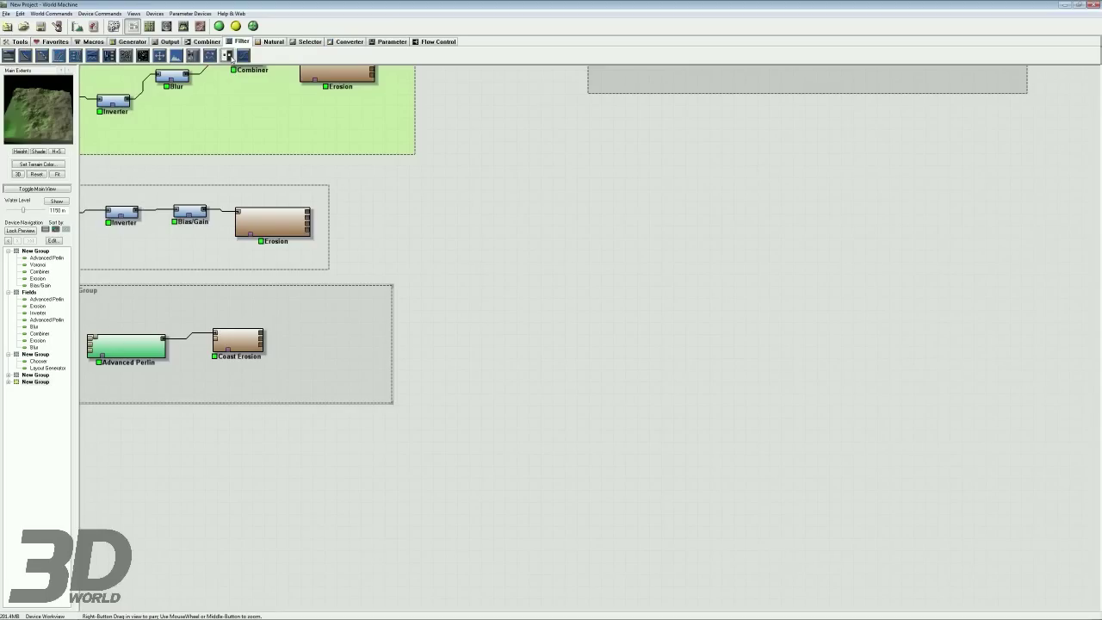
left_click(227, 55)
left_click(332, 323)
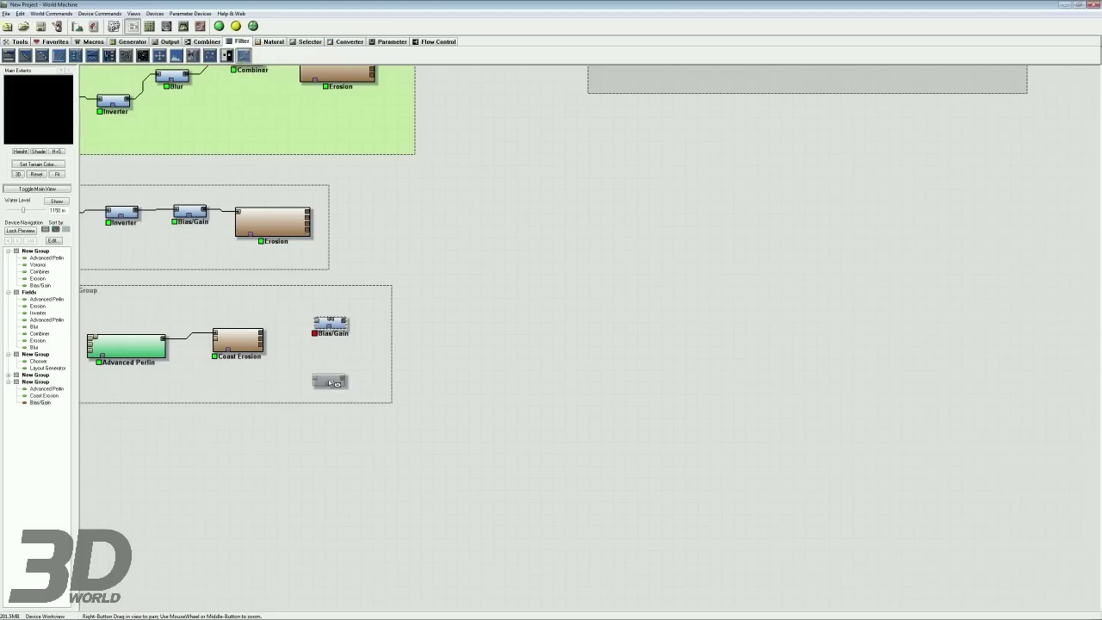
right_click(328, 263)
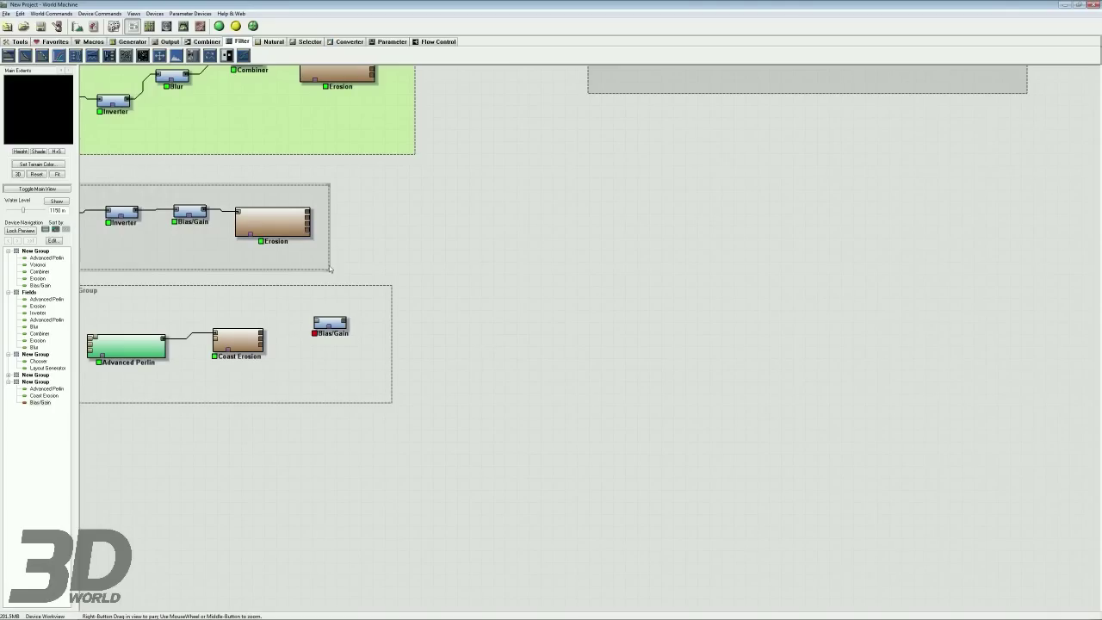
Step: Widen the canyon group and place a Bias/Gain device after its Erosion
left_click_drag(328, 270, 410, 274)
left_click(243, 55)
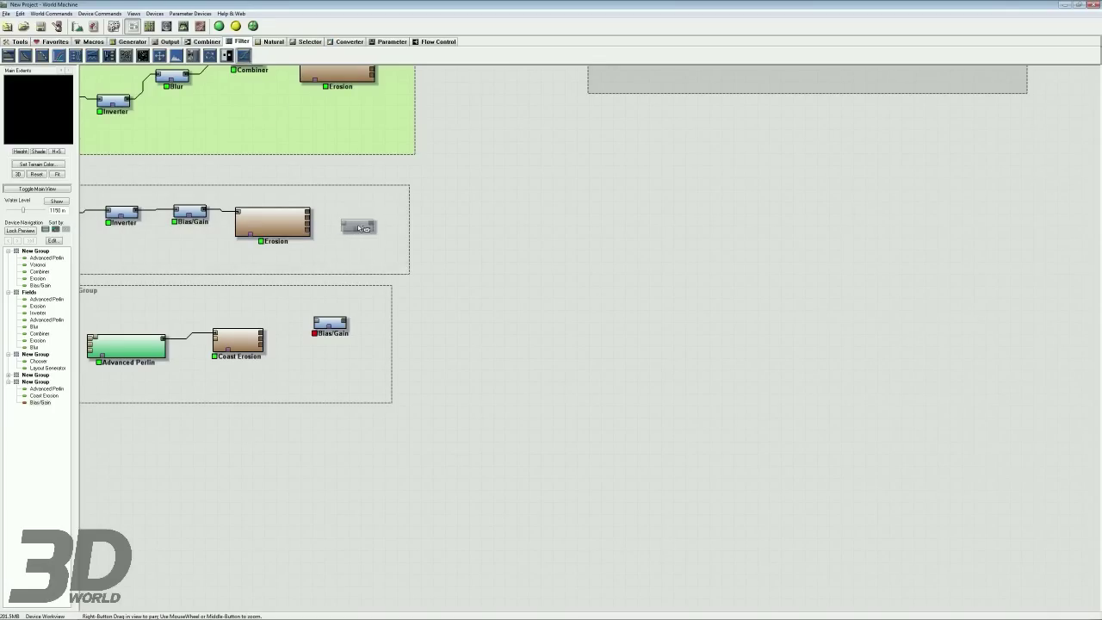
left_click(365, 226)
Step: Connect the primary outputs of the canyon's Erosion and the Coast Erosion to the Bias/Gain devices in their groups
left_click_drag(349, 223, 308, 222)
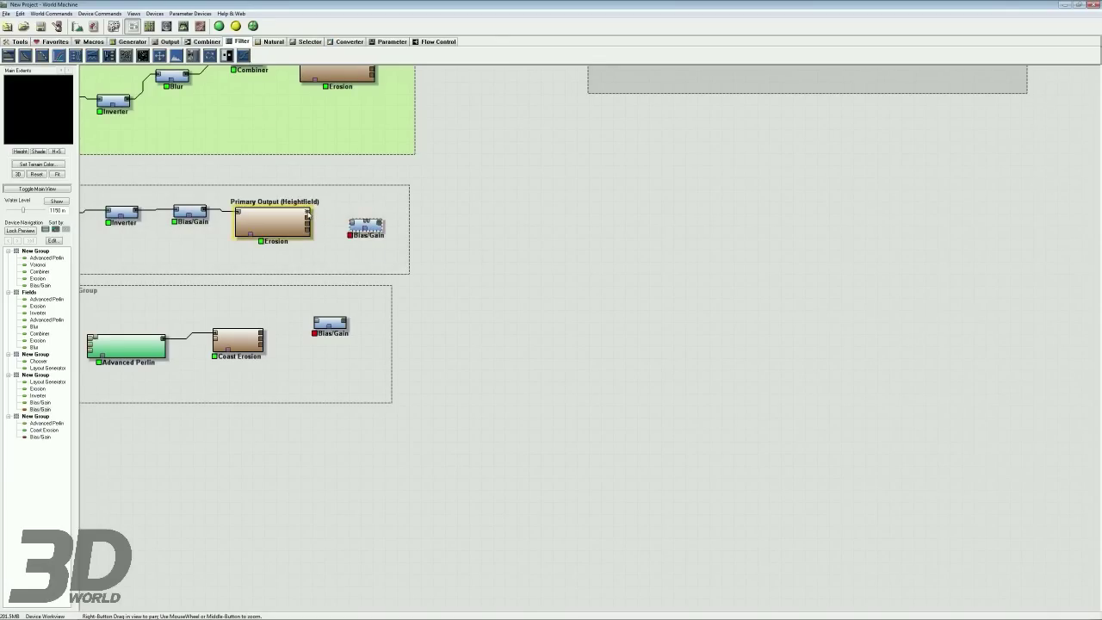
left_click(307, 235)
left_click_drag(316, 321, 261, 332)
scroll(417, 301, "up", 1)
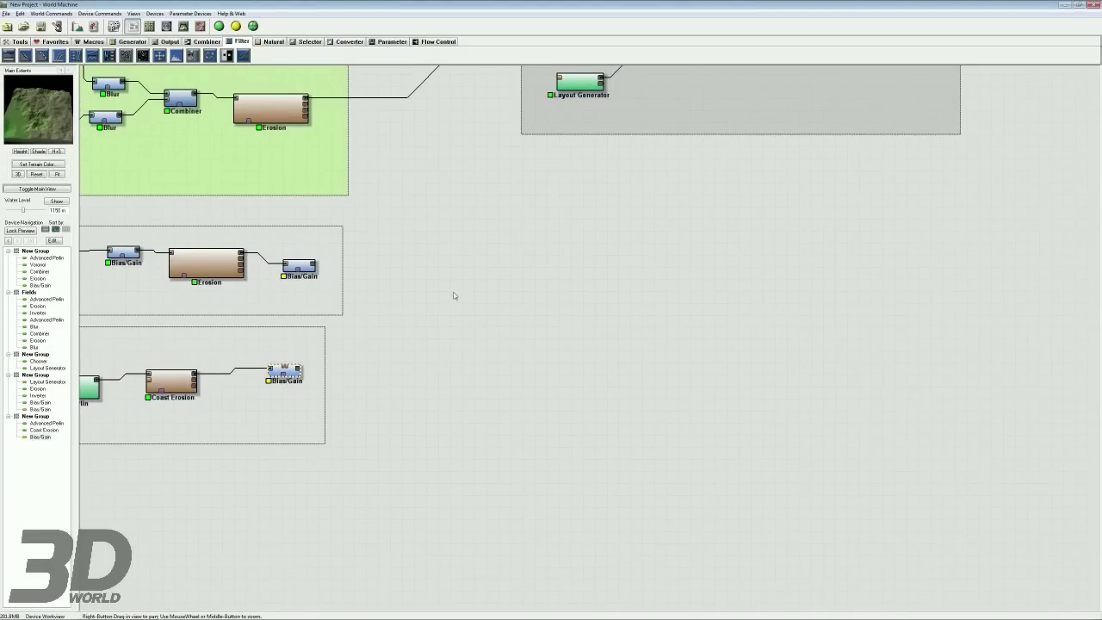
right_click_drag(453, 296, 453, 316)
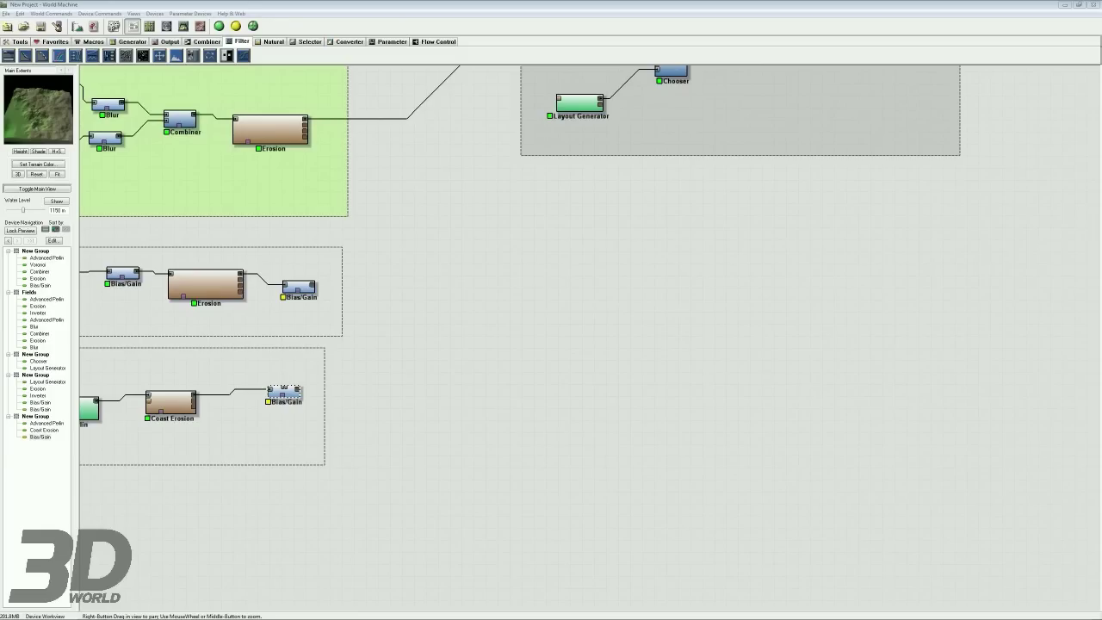
right_click_drag(508, 240, 496, 367)
Step: Shift the coast group slightly so its outer edge roughly lines up with the canyon group above it
left_click(567, 226)
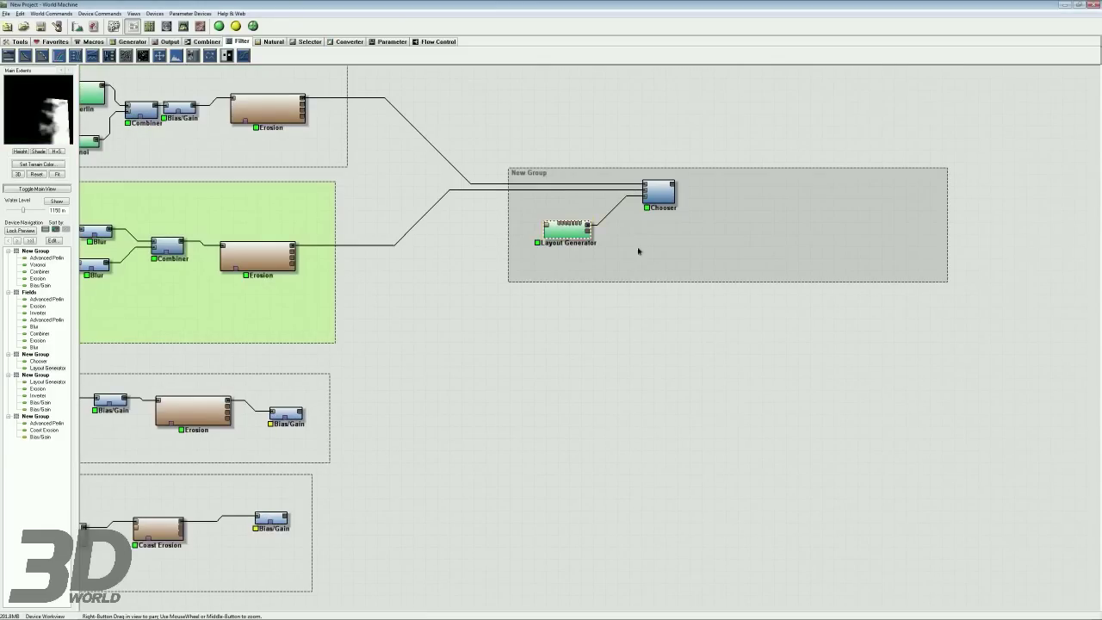
right_click_drag(633, 249, 608, 271)
left_click(216, 516)
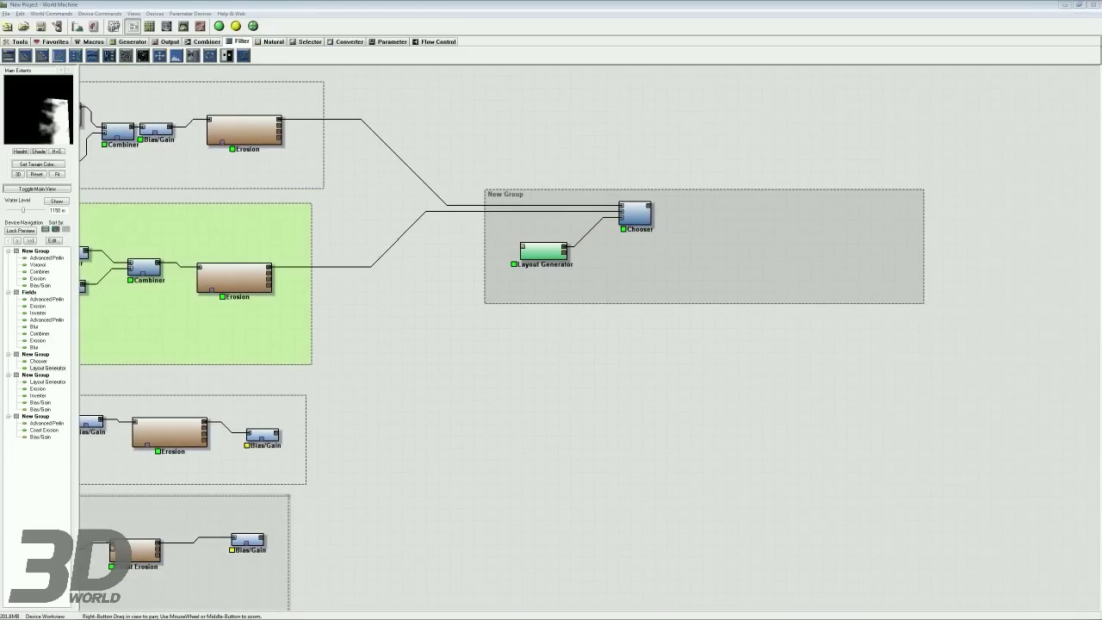
right_click_drag(413, 398, 400, 351)
left_click_drag(242, 461, 264, 462)
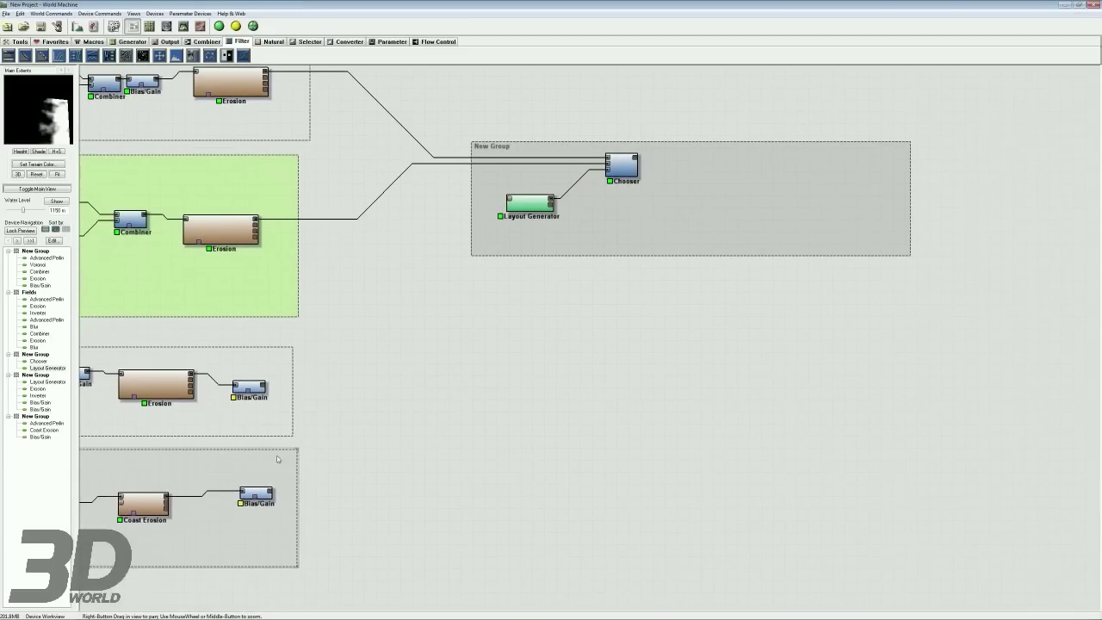
Step: Duplicate the Chooser within its group and connect the original Chooser's output to the copy's first input
right_click_drag(610, 369, 477, 430)
left_click(488, 225)
right_click_drag(533, 231, 471, 282)
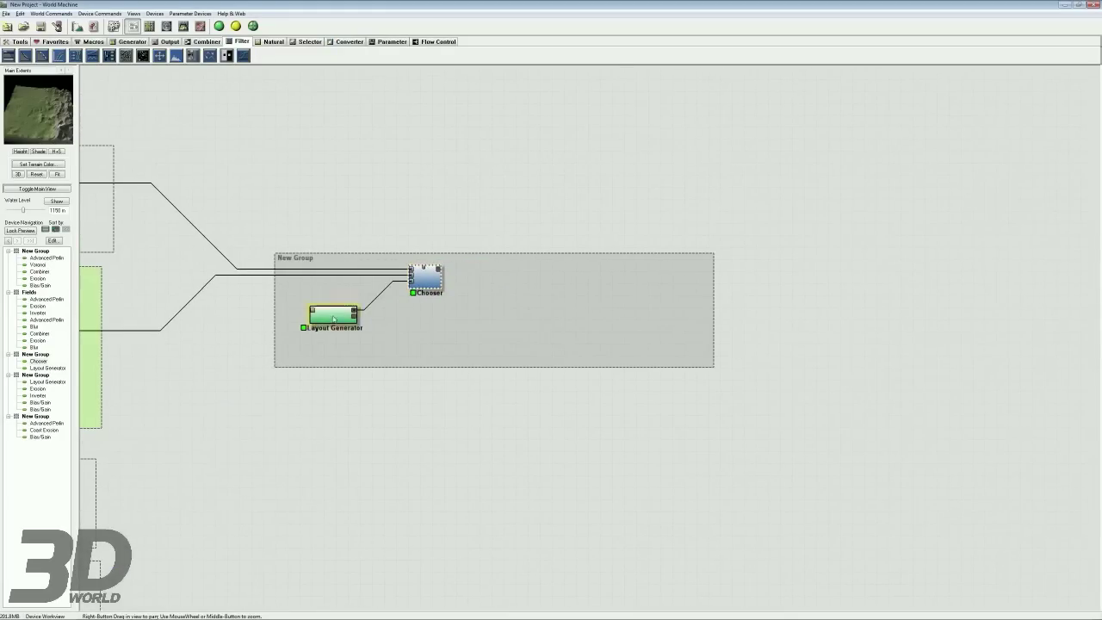
key("ctrl+c")
key("ctrl+v")
mouse_move(433, 287)
left_mouse_down()
mouse_move(530, 313)
mouse_move(440, 270)
left_mouse_up()
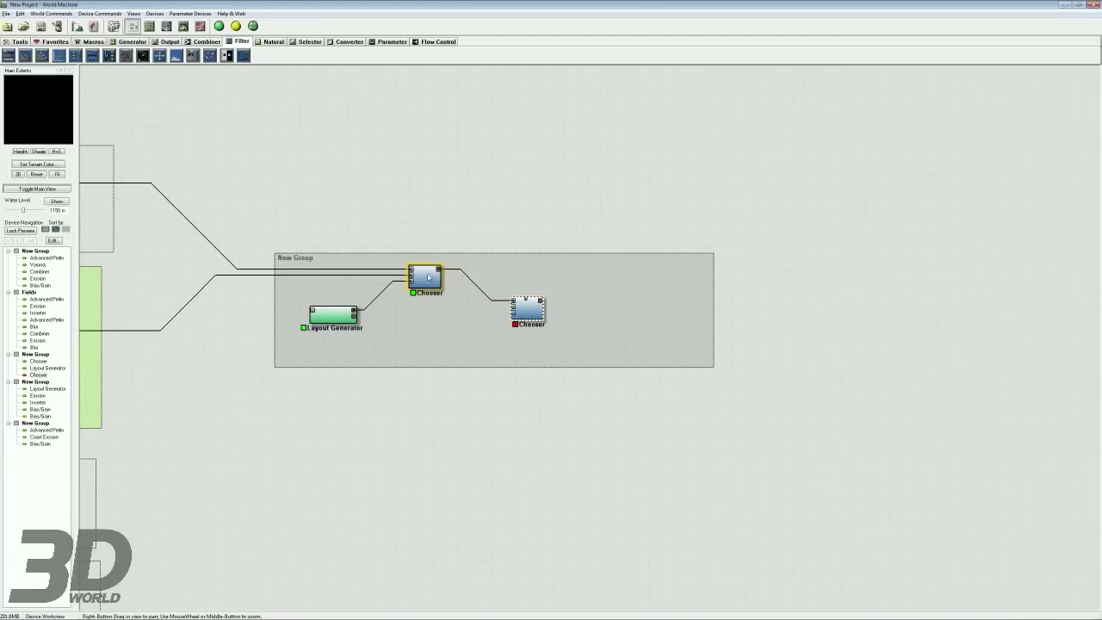
Step: Connect the output of the coast group's Bias/Gain device to the second input of the new Chooser
left_click(430, 279)
right_click_drag(513, 311, 540, 262)
left_click_drag(541, 263, 297, 419)
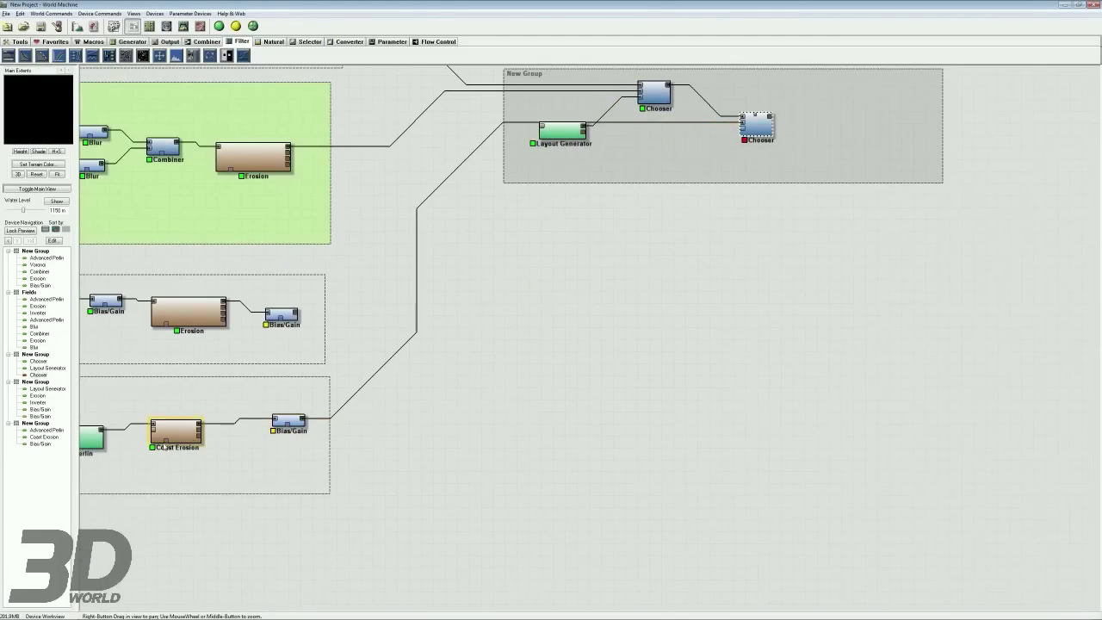
Step: Duplicate the Layout Generator within the Chooser group and connect its primary output to the new Chooser's third input
right_click_drag(768, 133, 579, 244)
left_click(580, 245)
right_click_drag(515, 298, 507, 340)
left_click(373, 294)
key("ctrl+c")
key("ctrl+v")
left_click_drag(373, 294, 544, 284)
Step: Open the duplicated Layout Generator's layout and move its polygon down toward the lower part of the terrain extents, adjusting its upper-right vertices
double_click(463, 315)
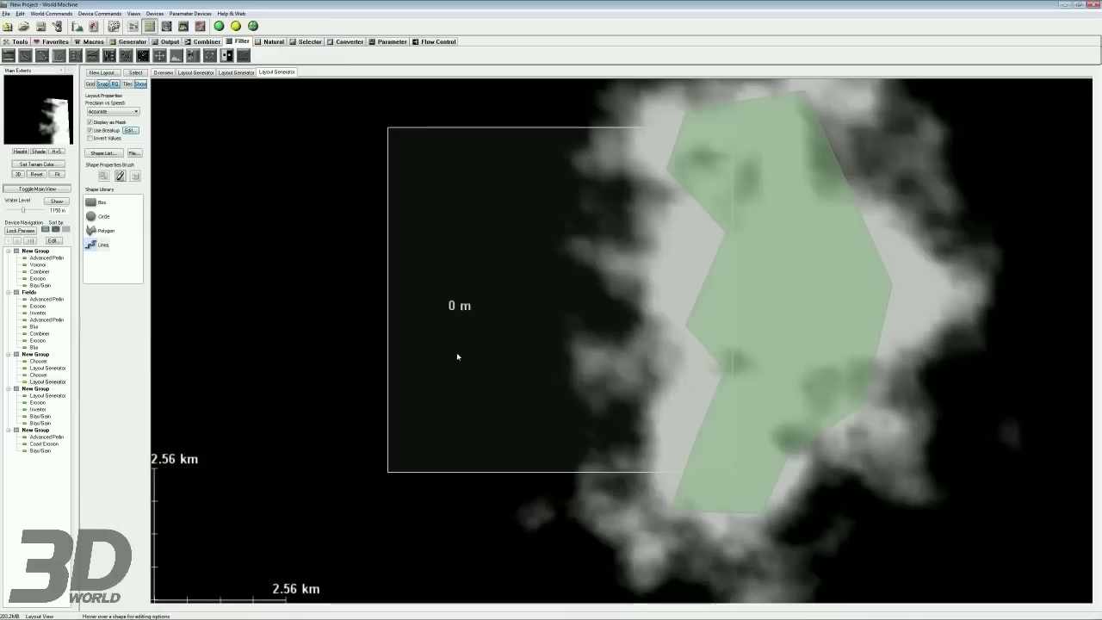
scroll(459, 270, "down", 3)
left_click_drag(666, 265, 536, 406)
left_click_drag(583, 410, 552, 334)
left_click_drag(497, 237, 483, 289)
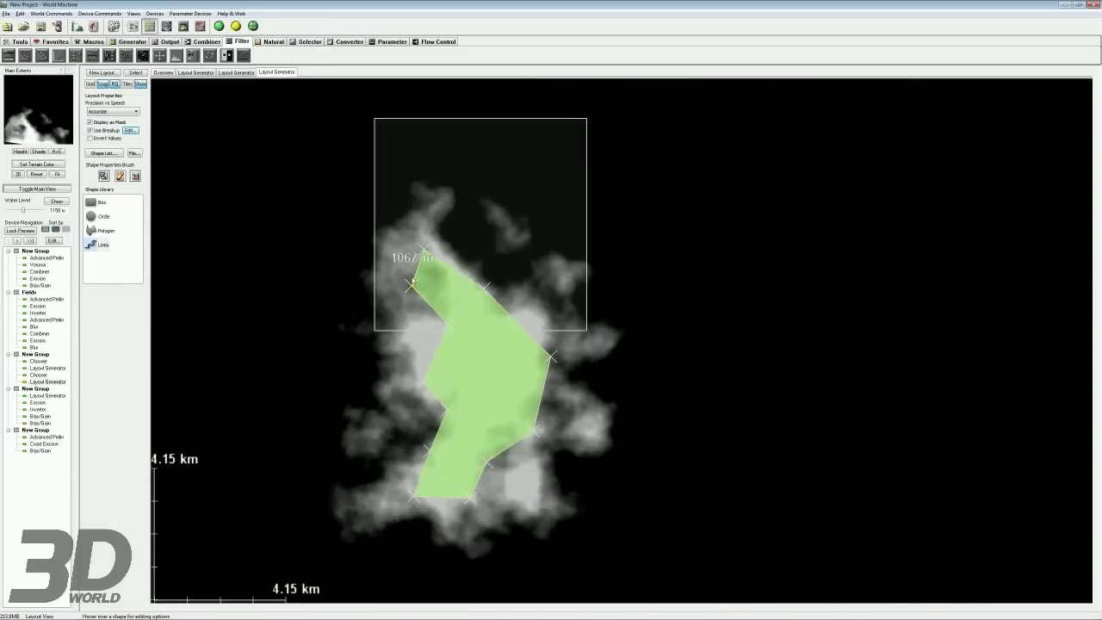
Step: Reshape the polygon by moving its vertices so its upper edge follows the extents' lower boundary and reaches past both corners
middle_click_drag(488, 352, 463, 347)
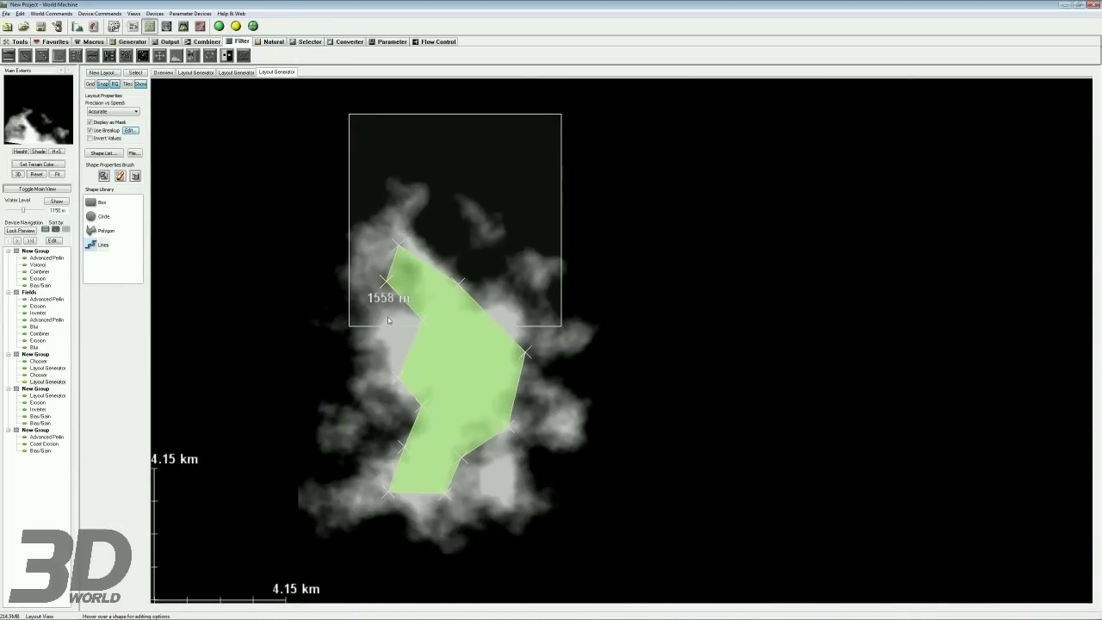
left_click_drag(385, 283, 334, 371)
left_click_drag(398, 247, 332, 314)
left_click_drag(422, 320, 352, 396)
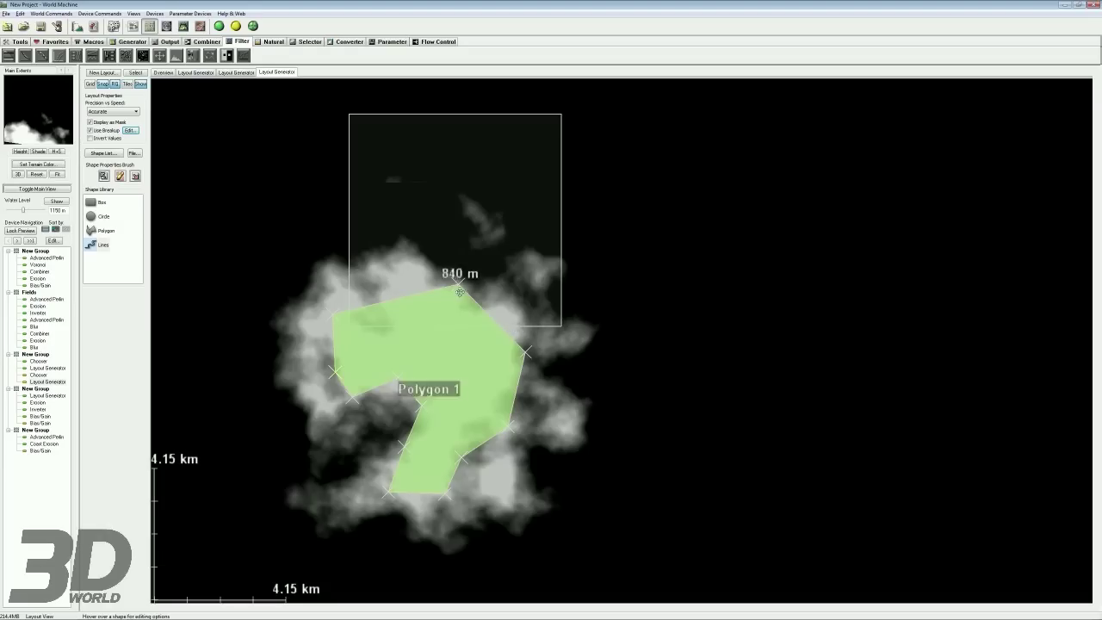
left_click_drag(458, 282, 455, 321)
left_click_drag(526, 351, 527, 294)
left_click_drag(509, 425, 583, 325)
left_click_drag(524, 304, 522, 322)
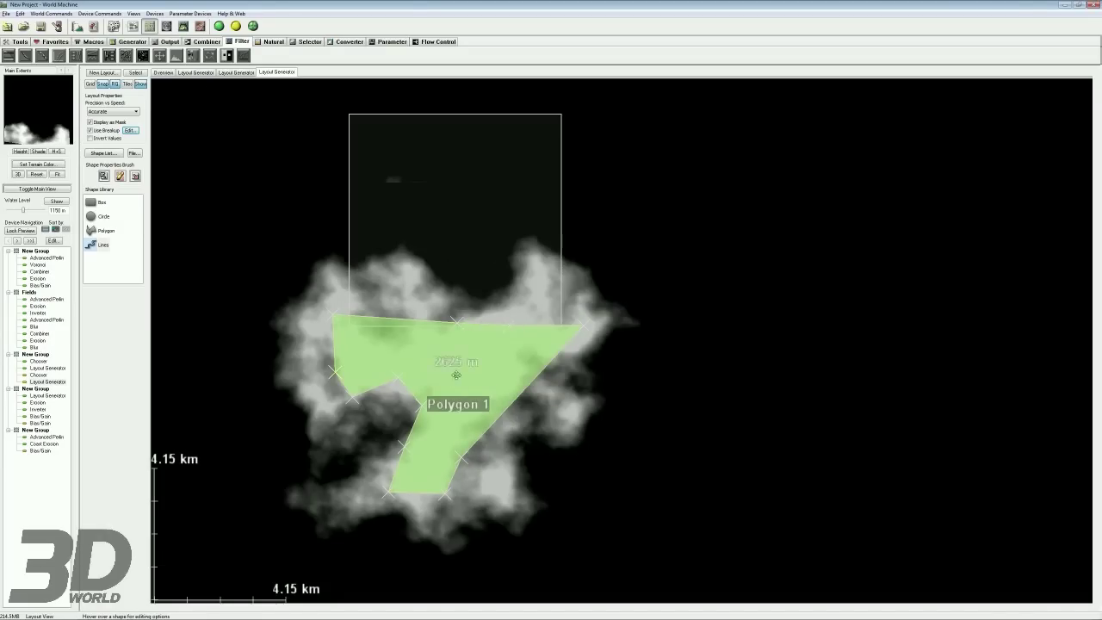
Step: Try to scale the whole polygon with the Scale Shape transformation
right_click(460, 359)
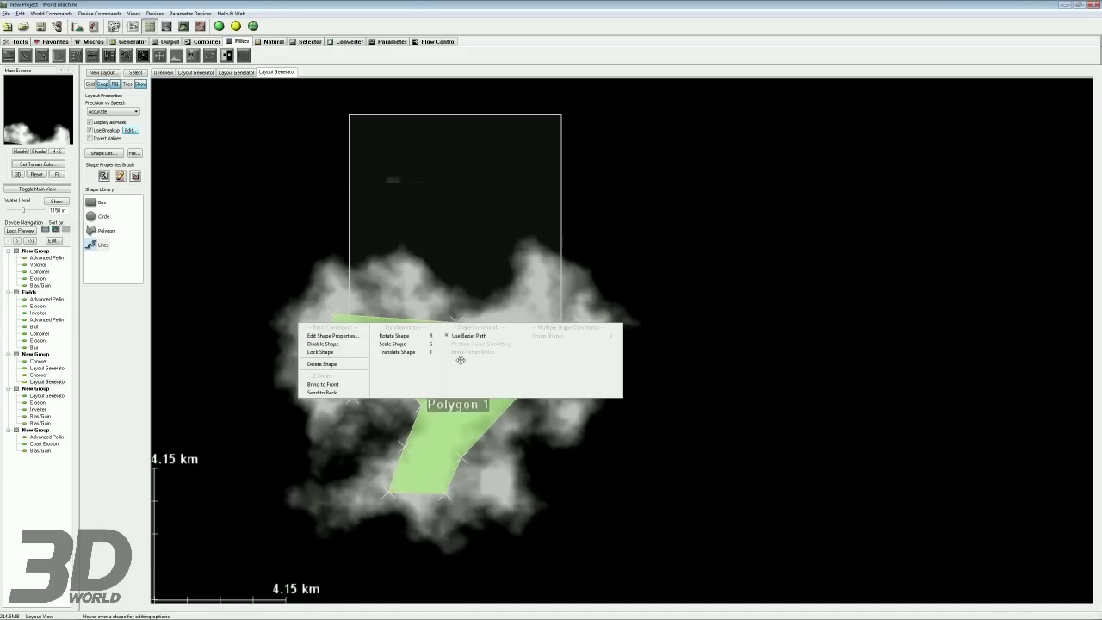
left_click(394, 343)
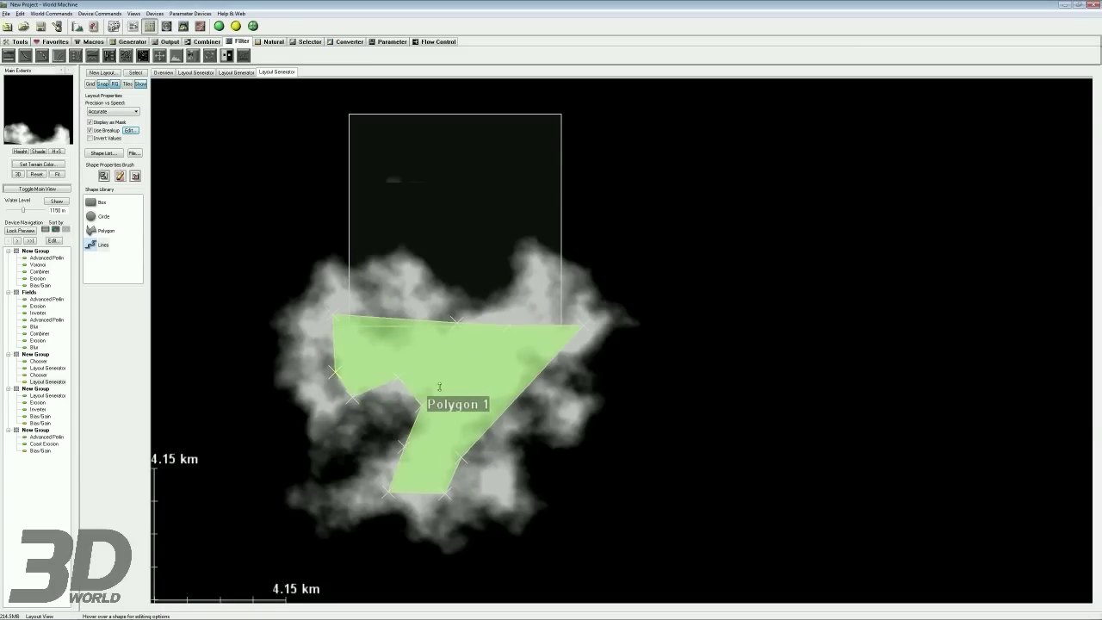
right_click(458, 360)
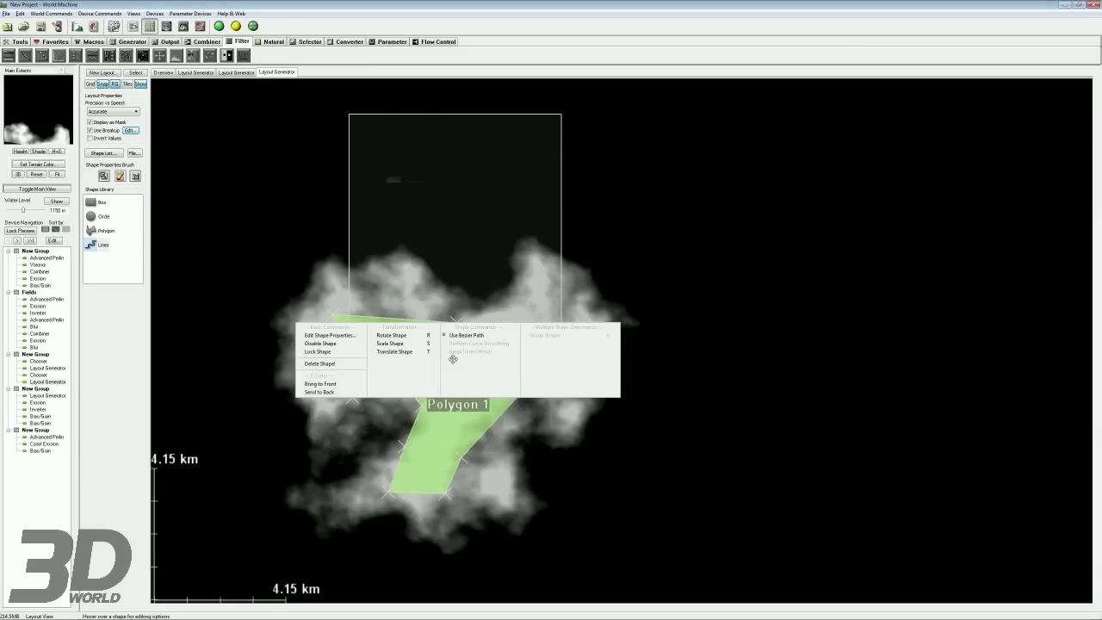
key("s")
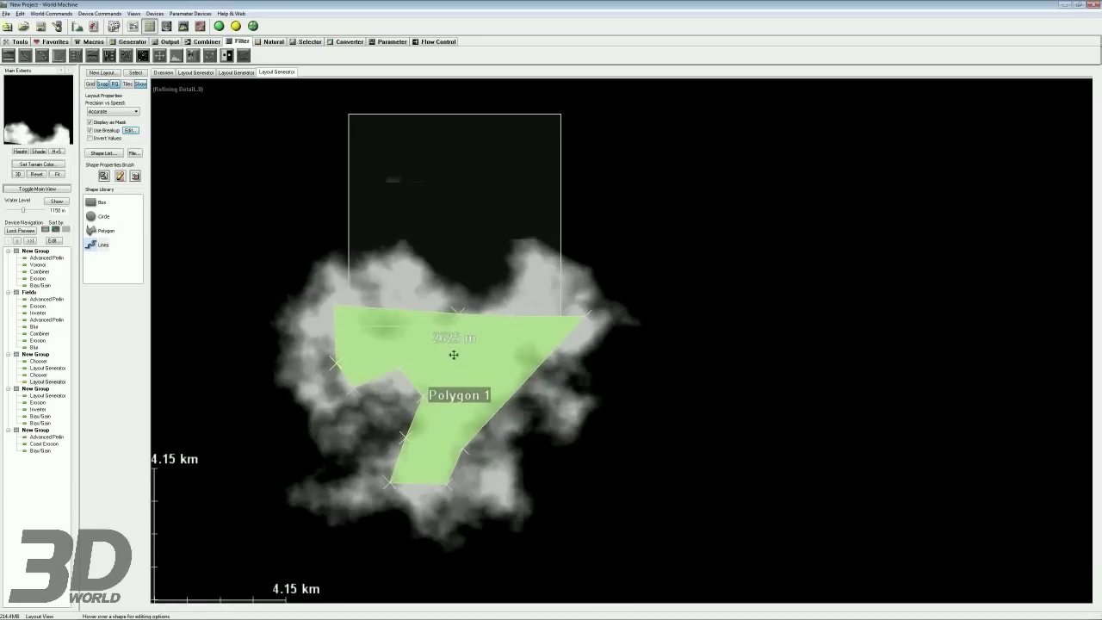
Step: Set the polygon's falloff distance to about 2.2 km and lower its shape breakup participation
left_click(450, 209)
mouse_move(594, 215)
left_mouse_down()
mouse_move(581, 217)
mouse_move(592, 218)
left_mouse_up()
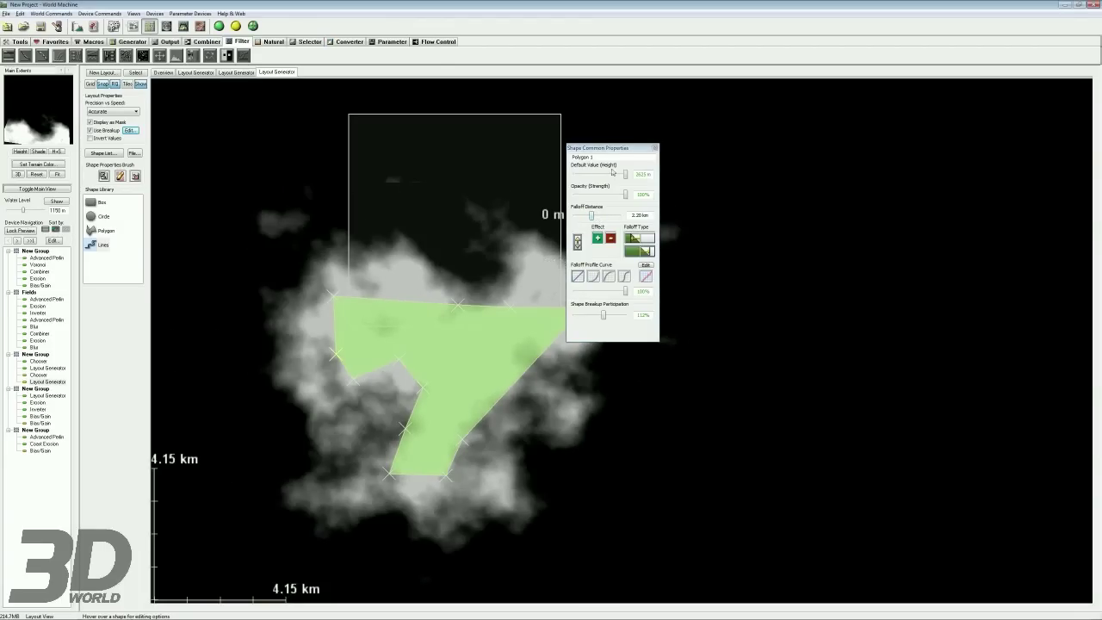
left_click_drag(603, 315, 588, 319)
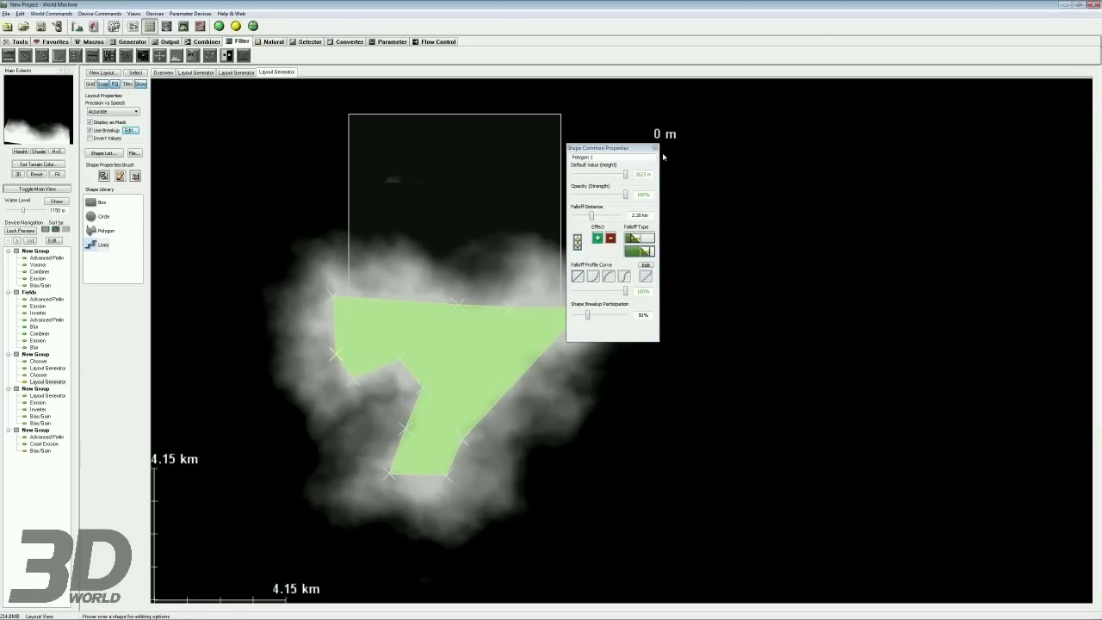
Step: Shift the polygon slightly down to the extents' lower boundary, reduce its falloff distance to about 1 km and return to the device workview
left_click_drag(450, 341, 453, 372)
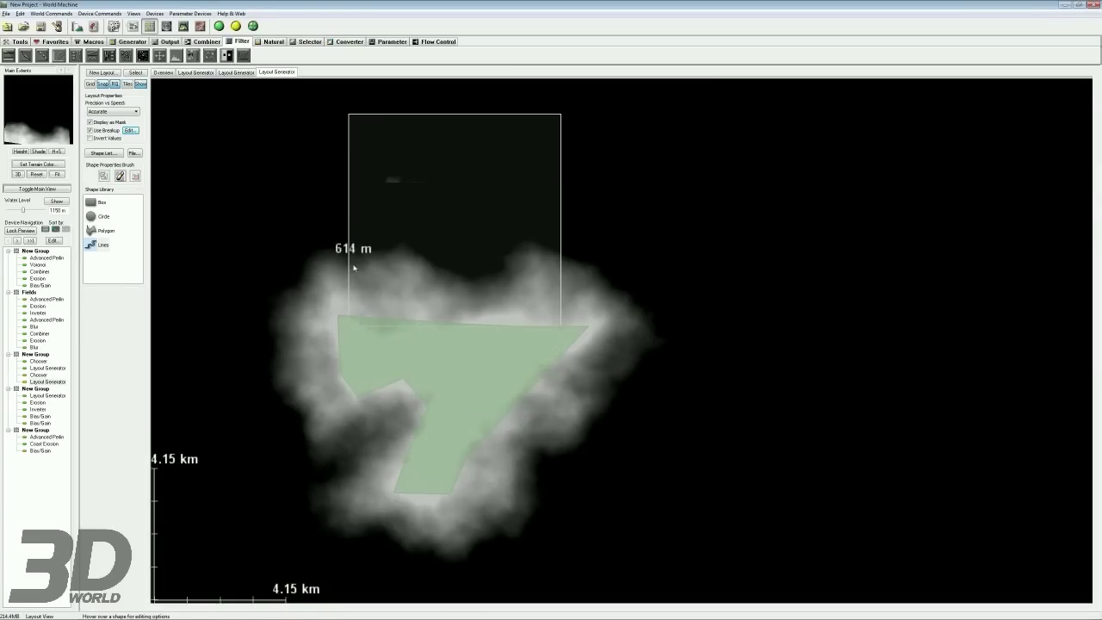
left_click(486, 346)
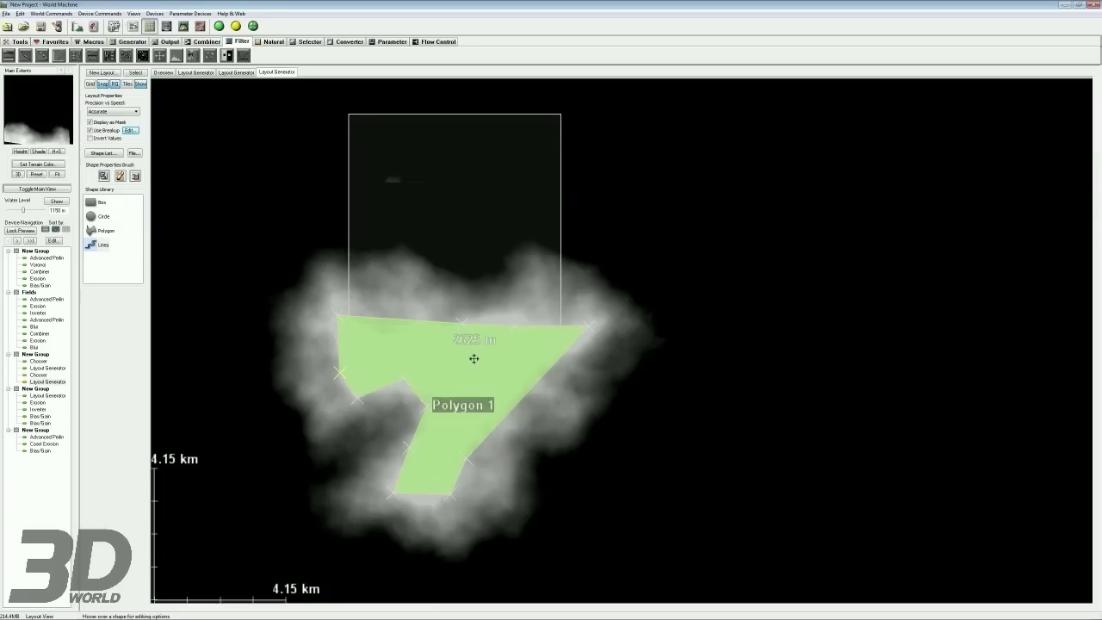
double_click(484, 357)
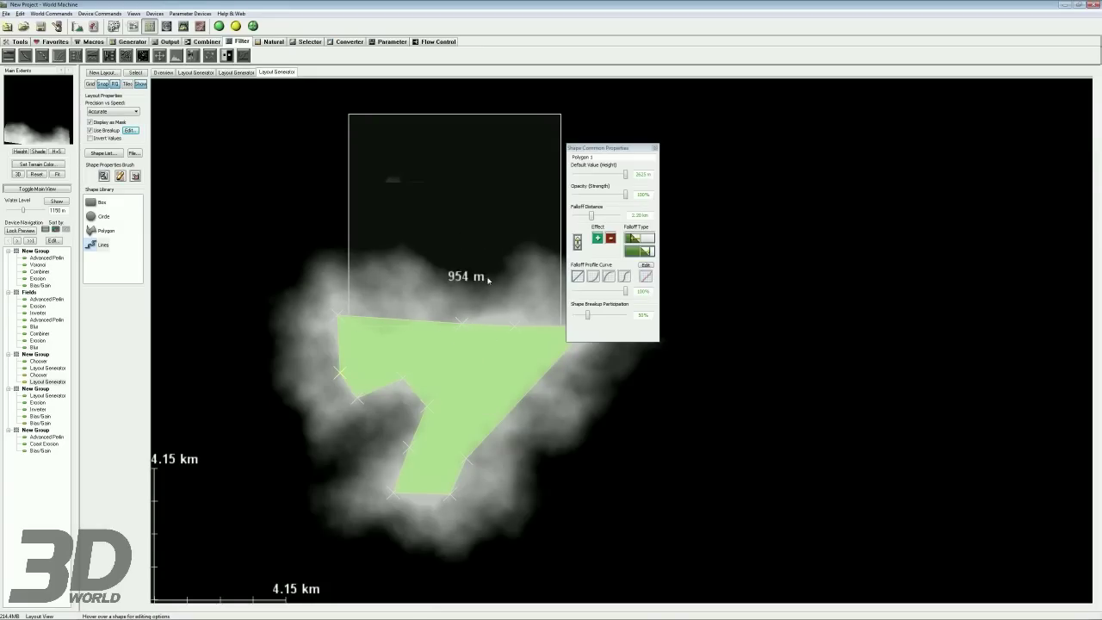
left_click_drag(591, 216, 586, 215)
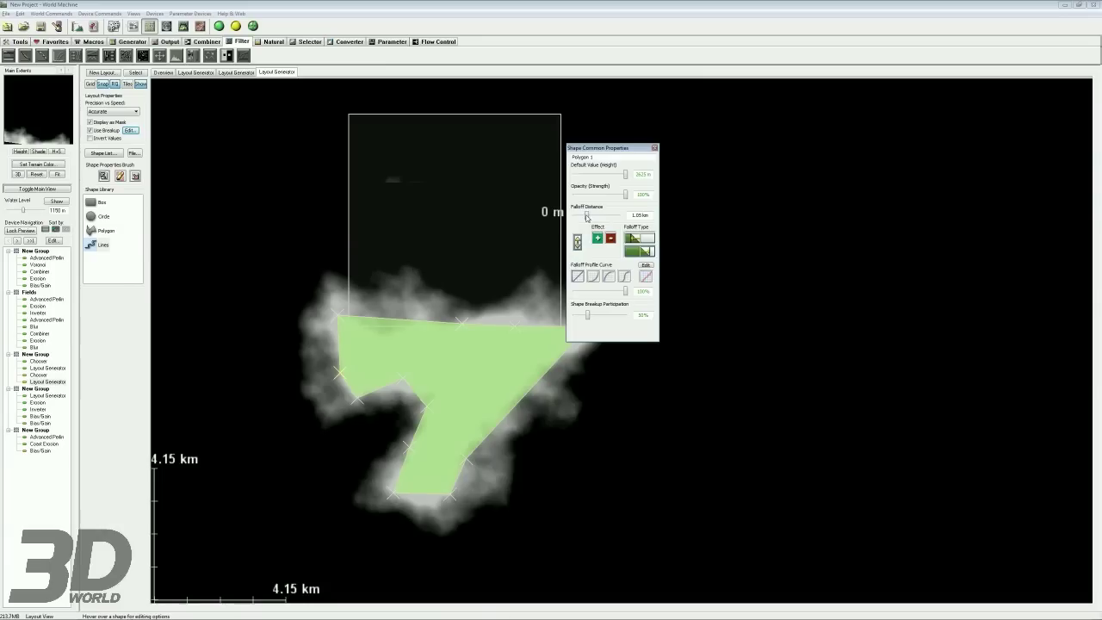
left_click(654, 148)
left_click(133, 25)
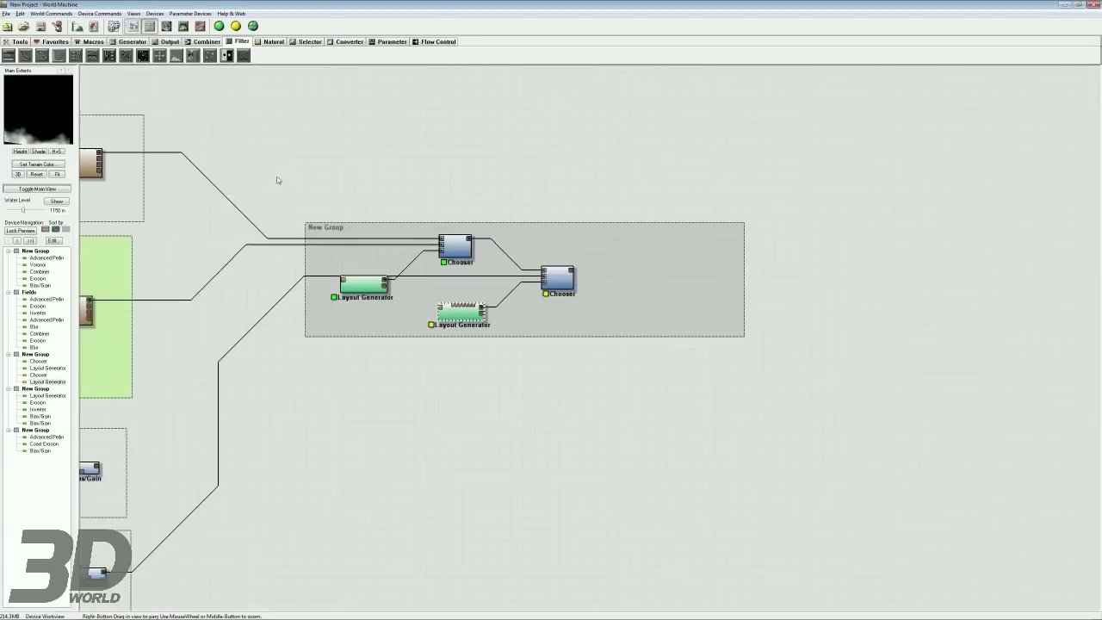
Step: Set the second Chooser's method so that high values of C choose input B
scroll(494, 362, "up", 2)
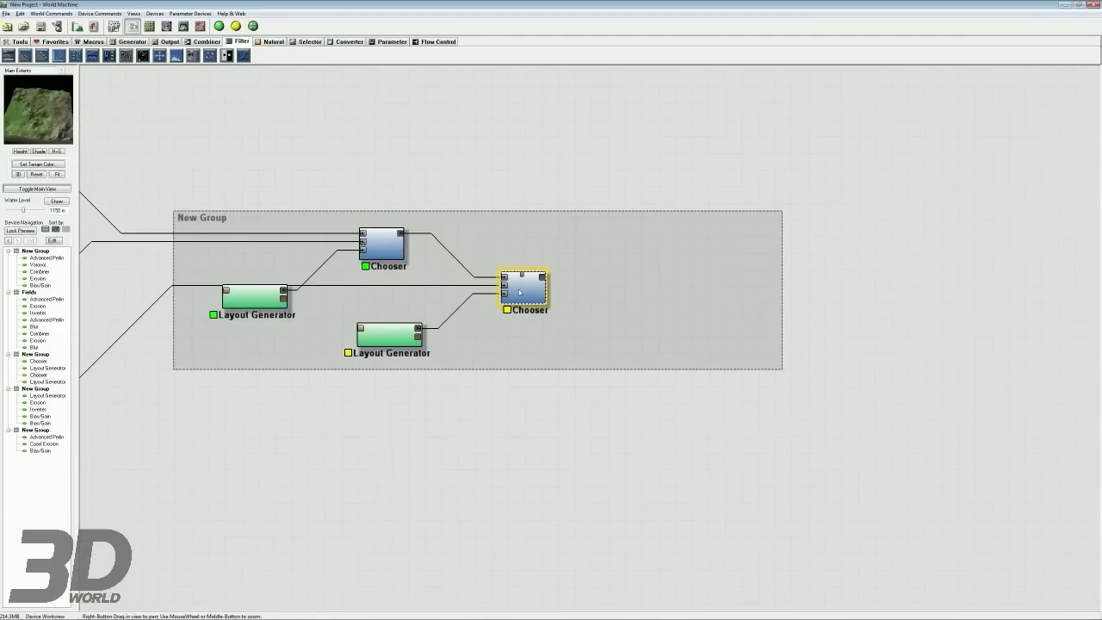
left_click(414, 342)
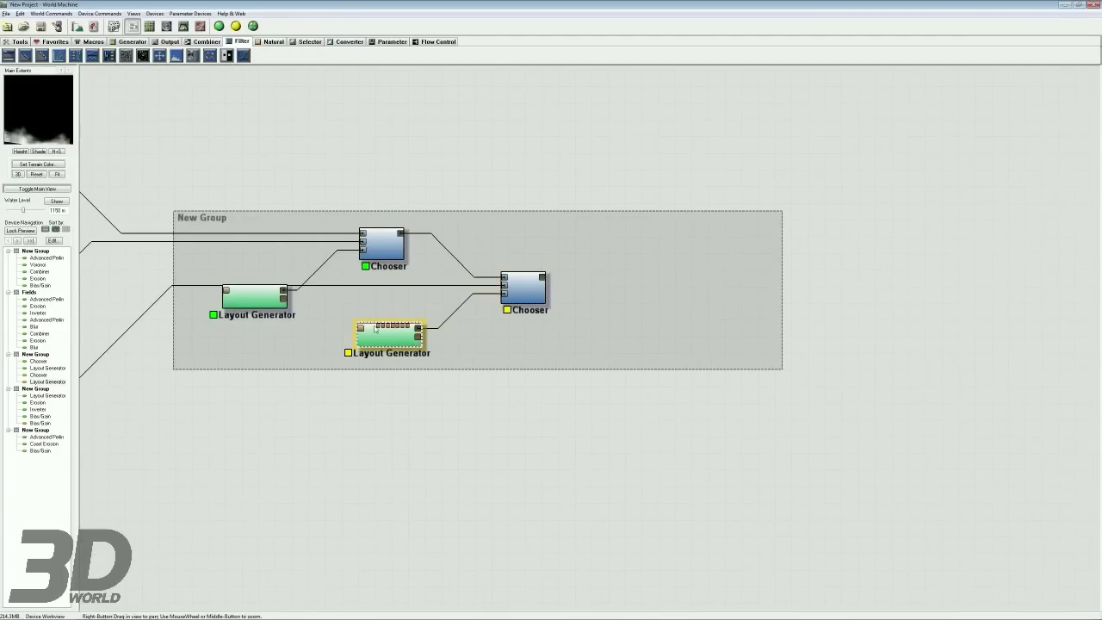
double_click(520, 288)
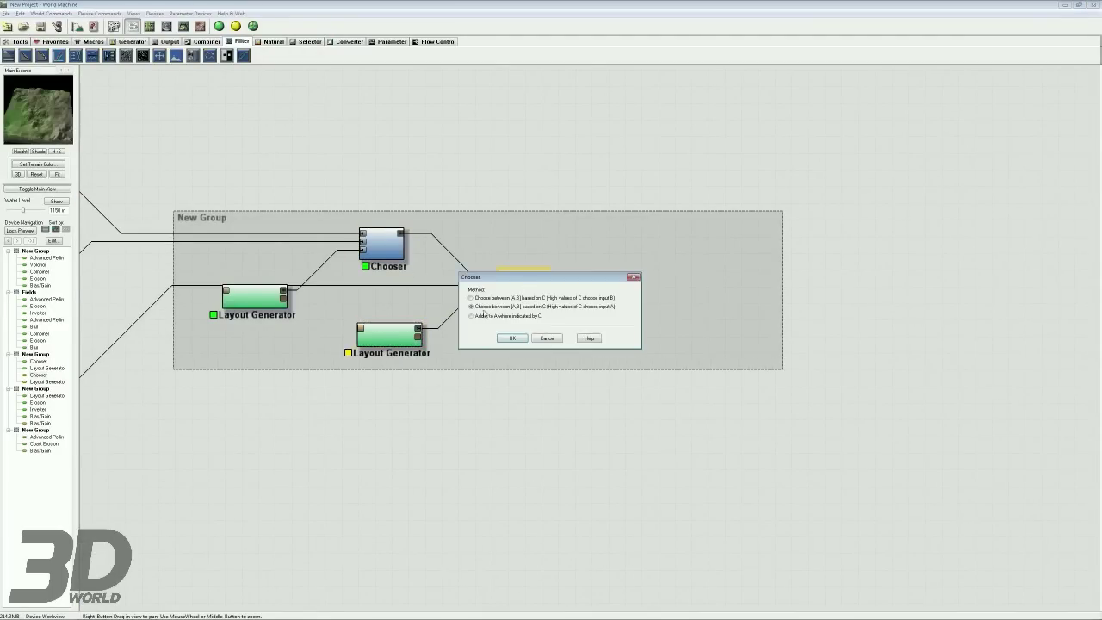
left_click(512, 336)
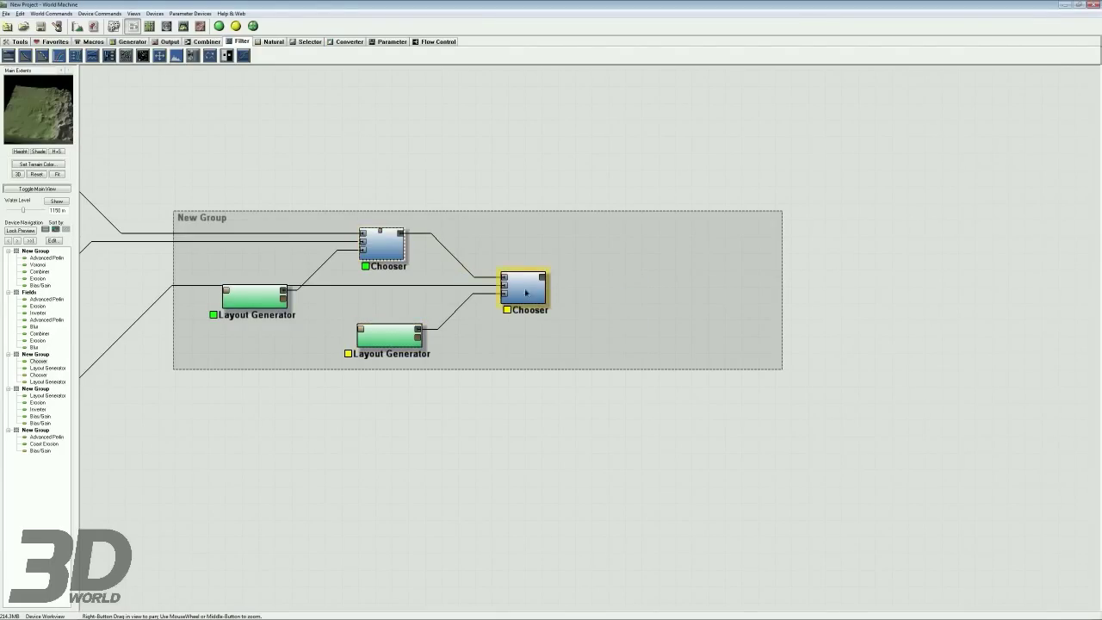
Step: View the second Chooser's output in the layout and 3D views, and compare its terrain with the first Chooser's
right_click(541, 291)
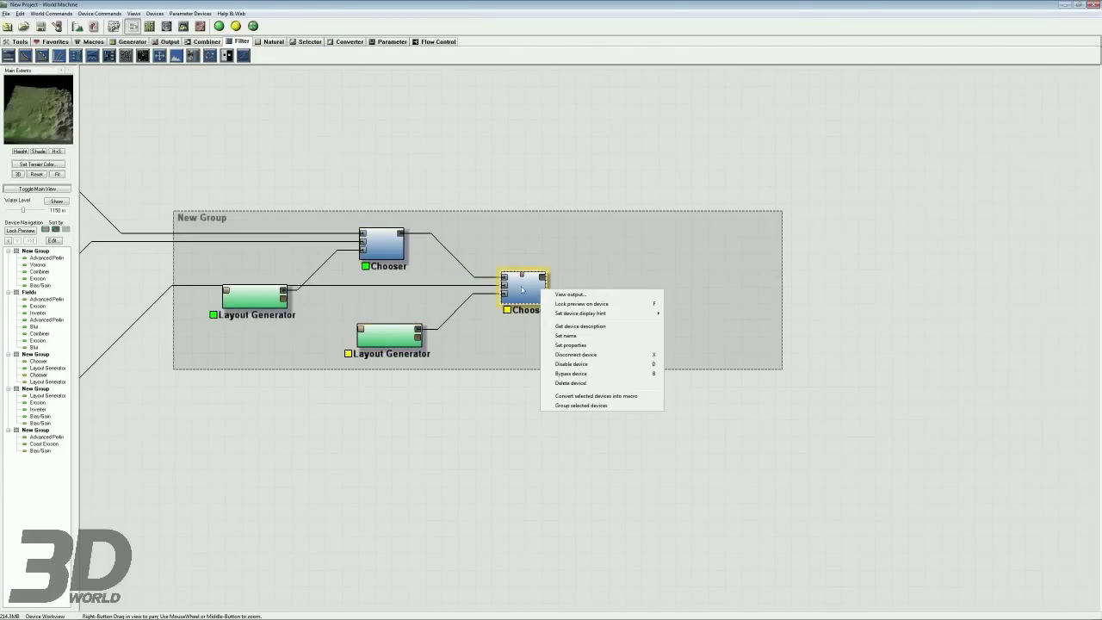
left_click(571, 295)
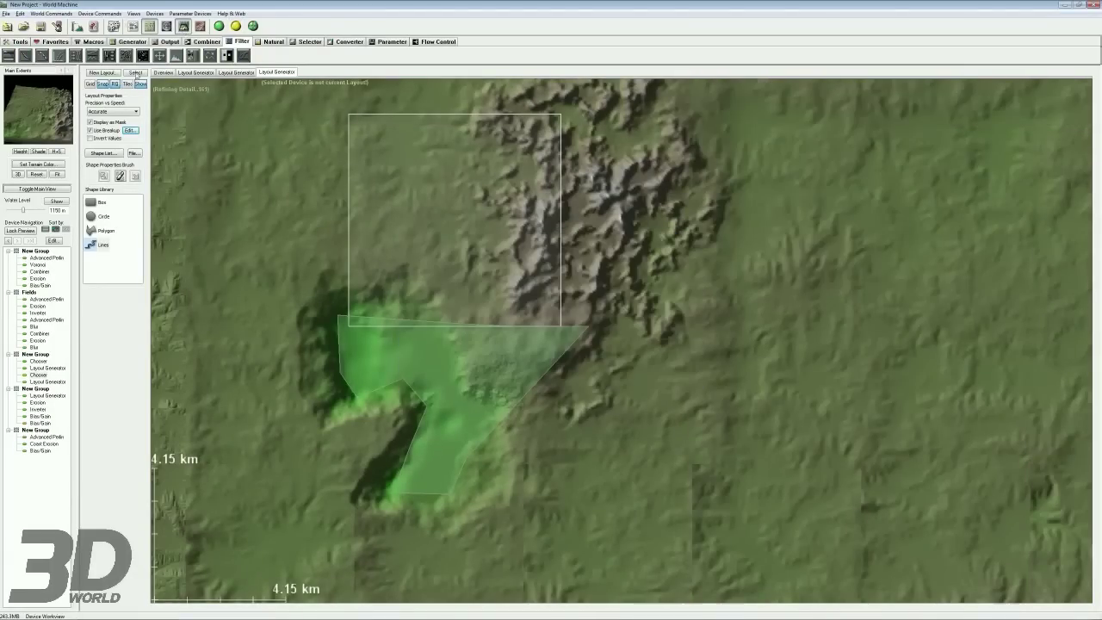
left_click(183, 27)
left_click_drag(483, 351, 905, 365)
left_click_drag(906, 299, 825, 333)
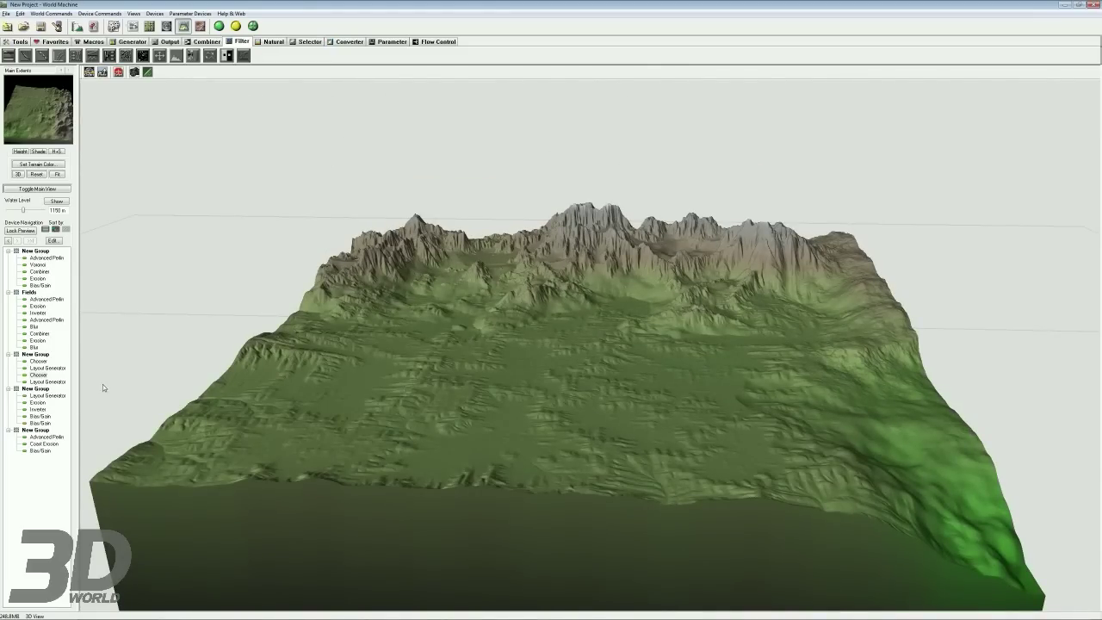
left_click(40, 361)
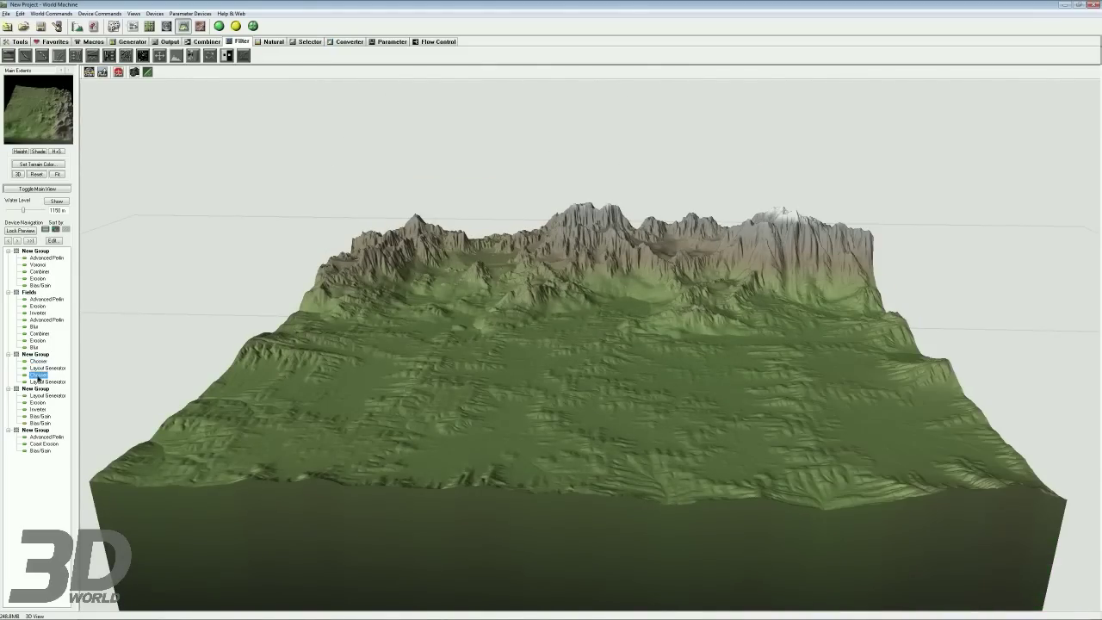
left_click(38, 375)
left_click_drag(928, 413, 769, 429)
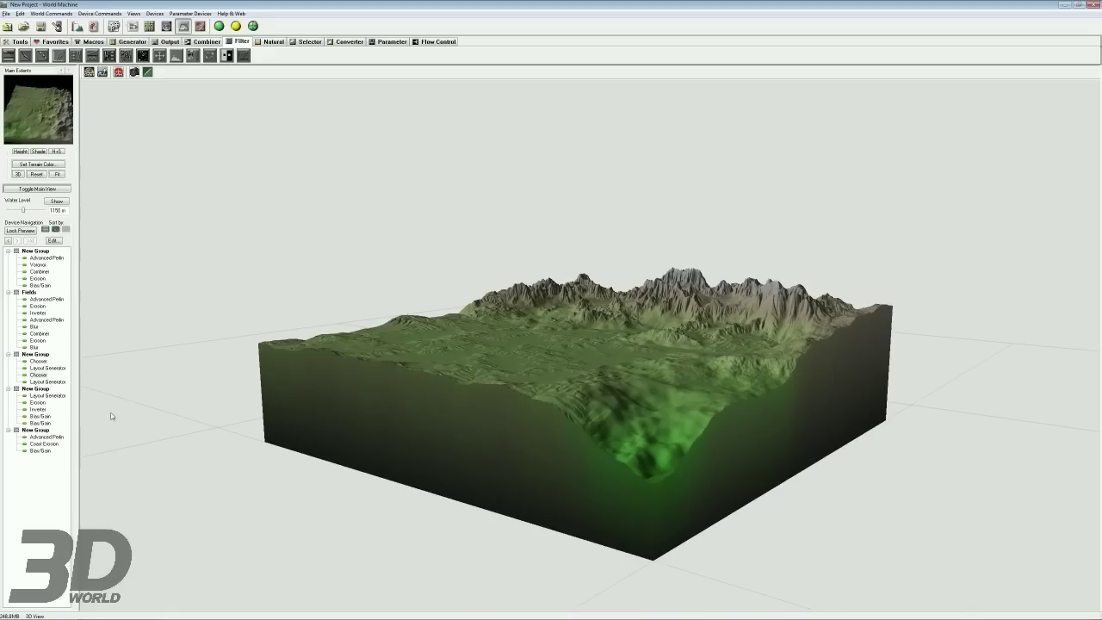
Step: Review the Coast Erosion settings and examine the eroded coast terrain from above in the 3D view
double_click(40, 443)
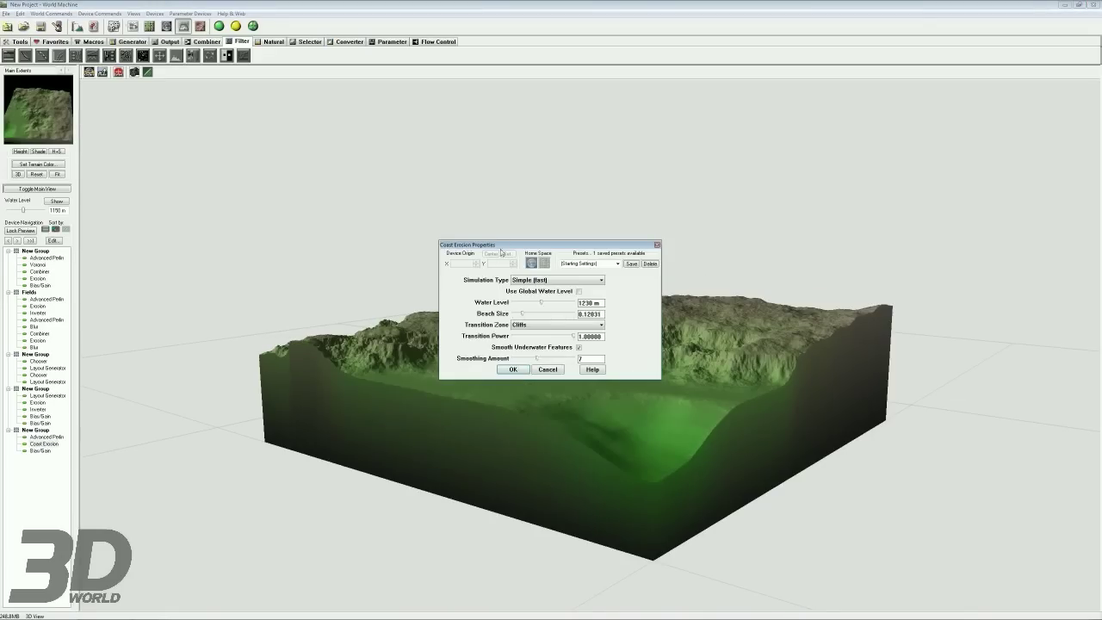
left_click_drag(496, 246, 293, 174)
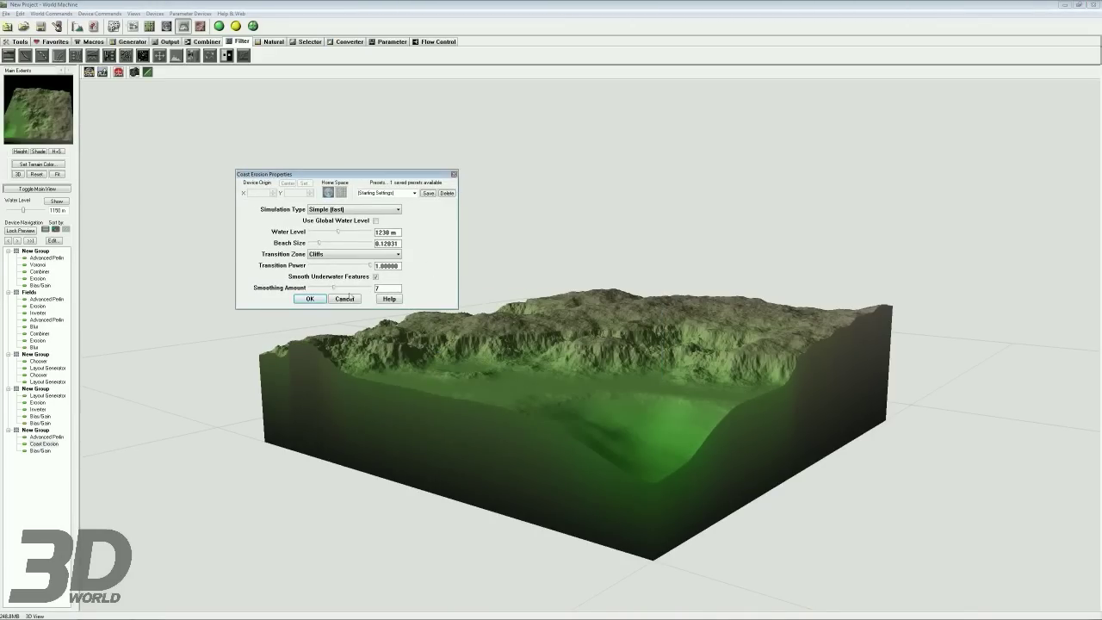
left_click(349, 297)
scroll(635, 373, "down", 8)
scroll(635, 373, "up", 1)
left_click_drag(635, 373, 750, 275)
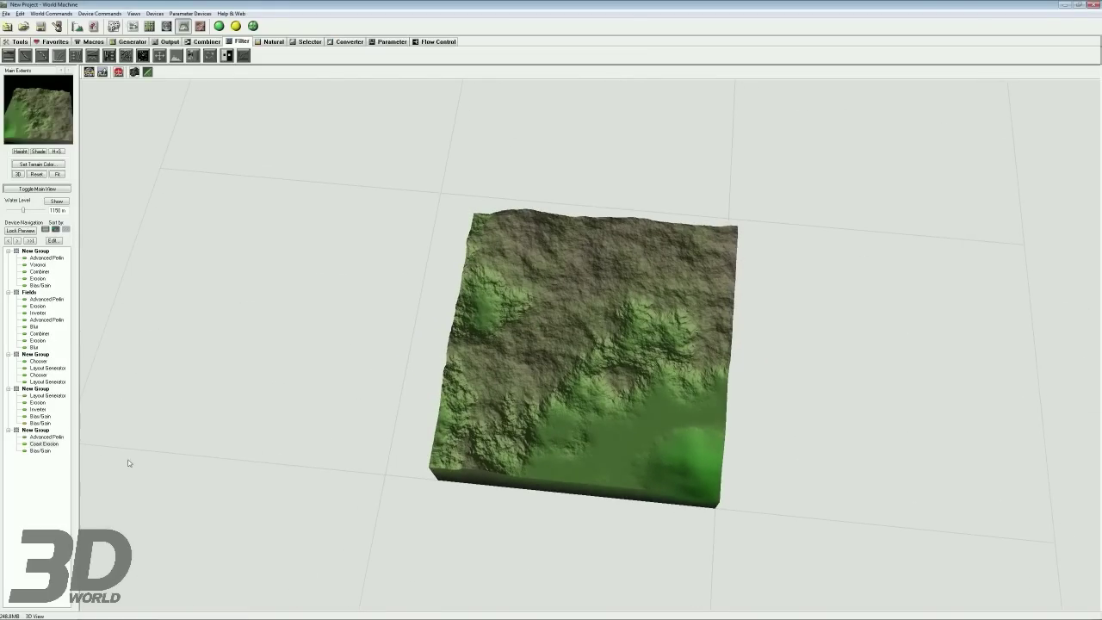
Step: Set the coast group's Advanced Perlin feature scale to about 770 m and lower its steepness
double_click(44, 436)
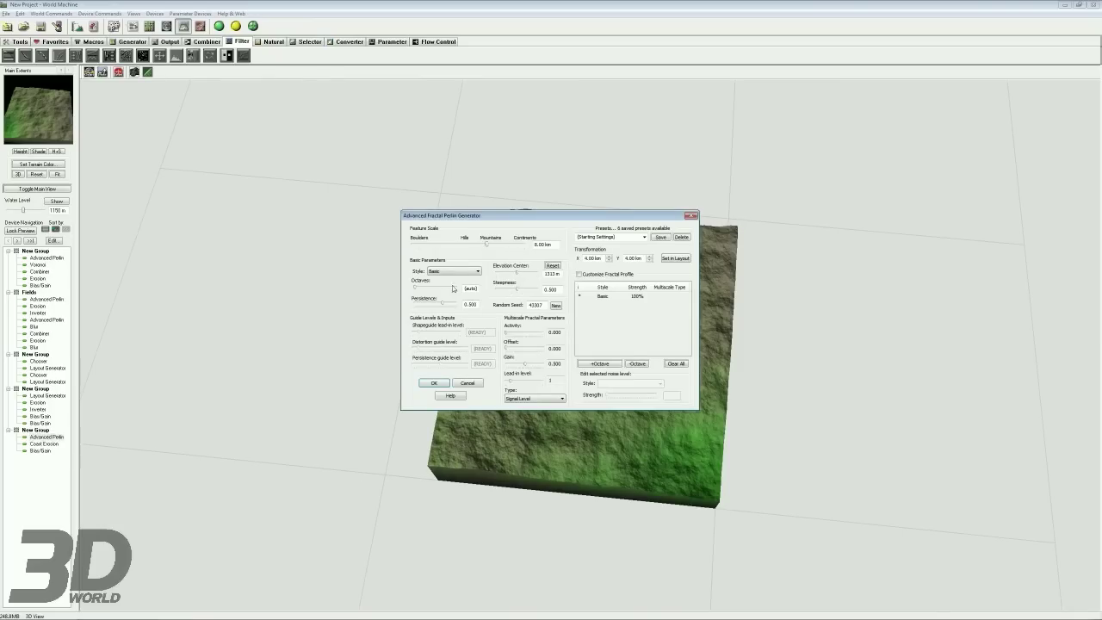
left_click_drag(487, 244, 461, 244)
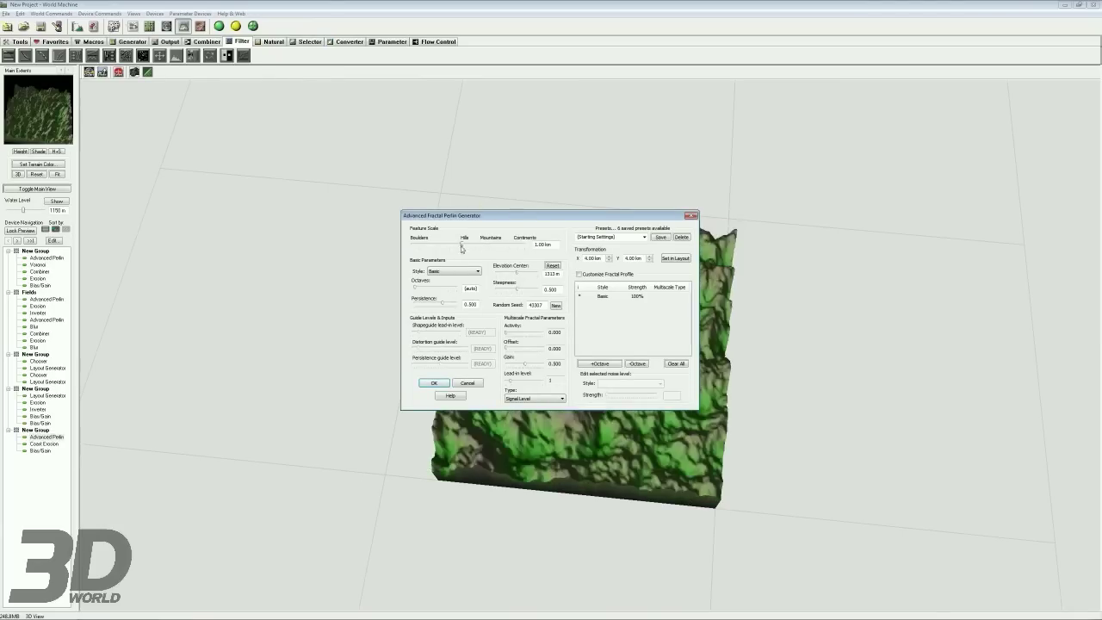
left_click_drag(517, 290, 501, 288)
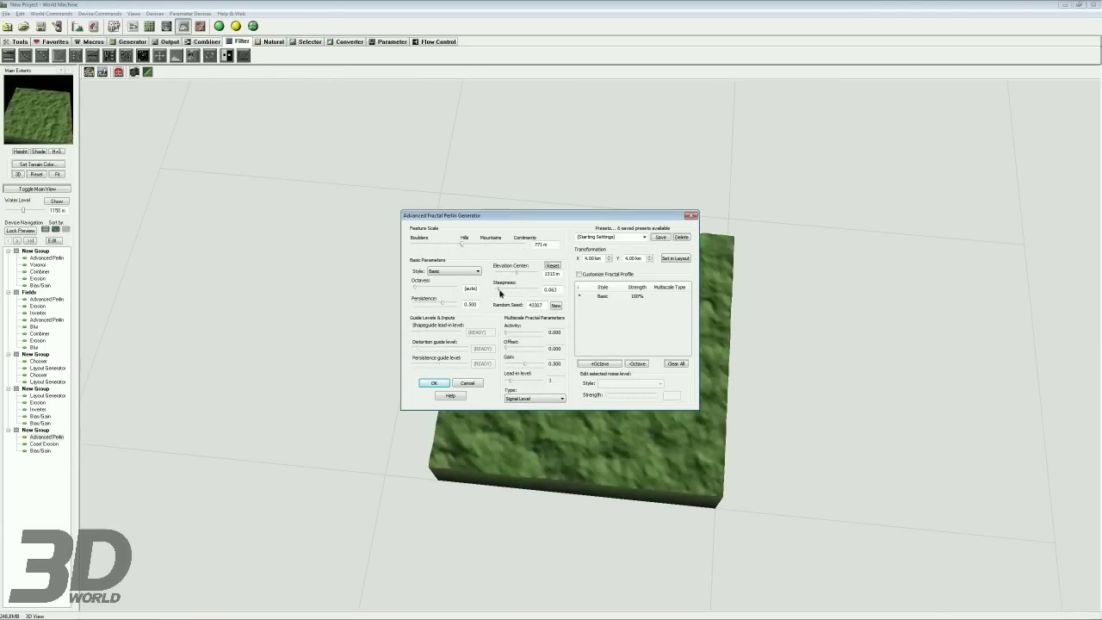
left_click(433, 383)
left_click_drag(618, 368, 643, 365)
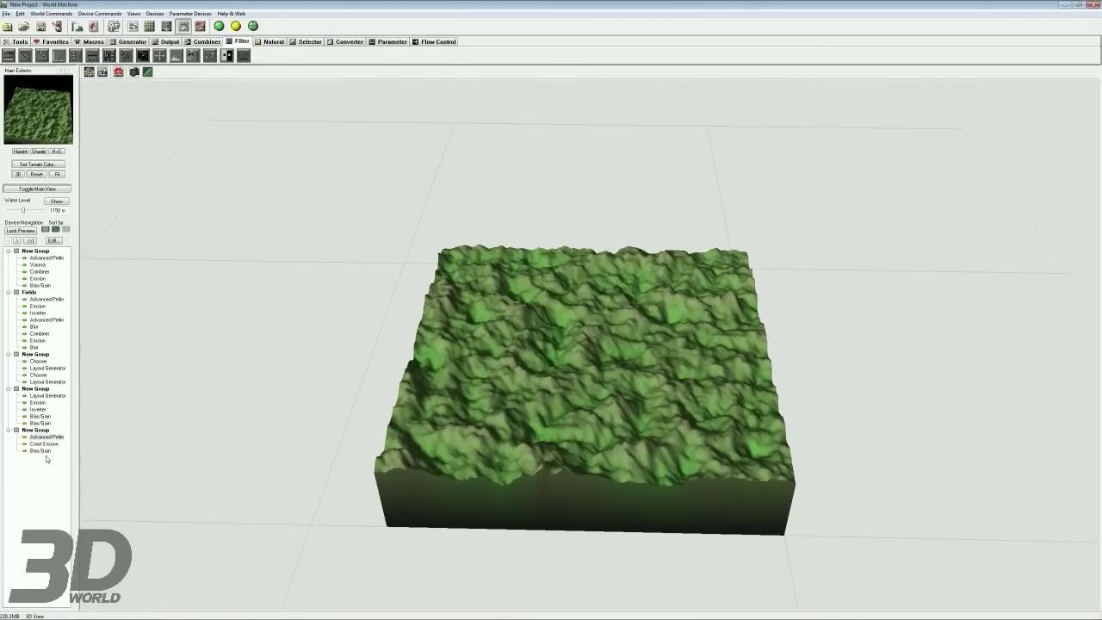
Step: Set the Coast Erosion water level to 1436 m and its beach size to about 0.085
double_click(43, 444)
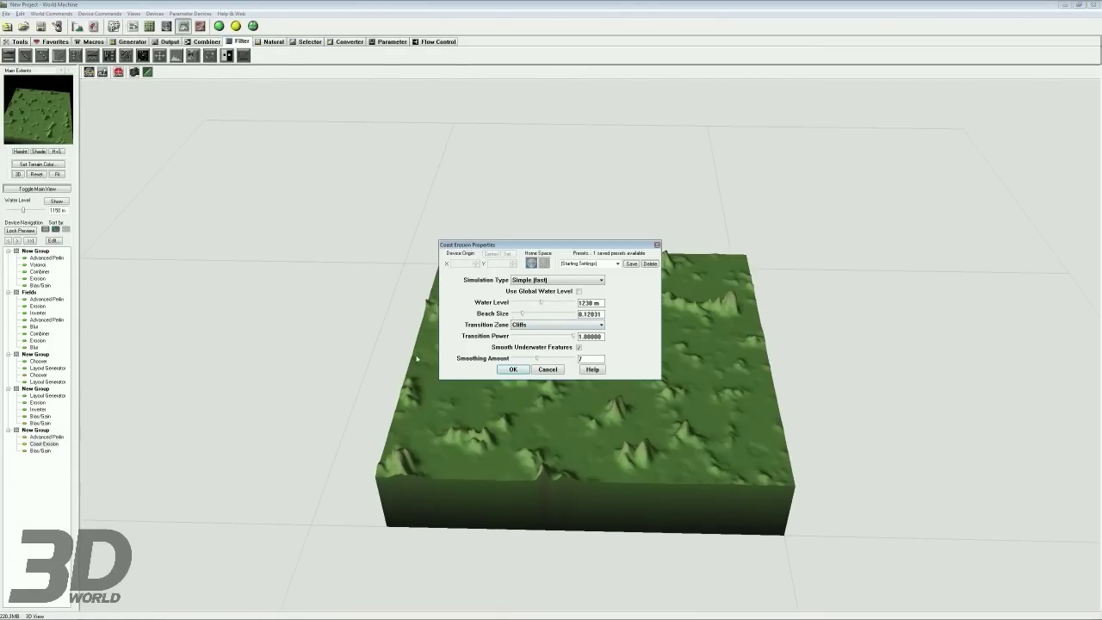
left_click_drag(498, 244, 356, 223)
mouse_move(400, 282)
left_mouse_down()
mouse_move(408, 287)
mouse_move(375, 295)
mouse_move(406, 284)
left_mouse_up()
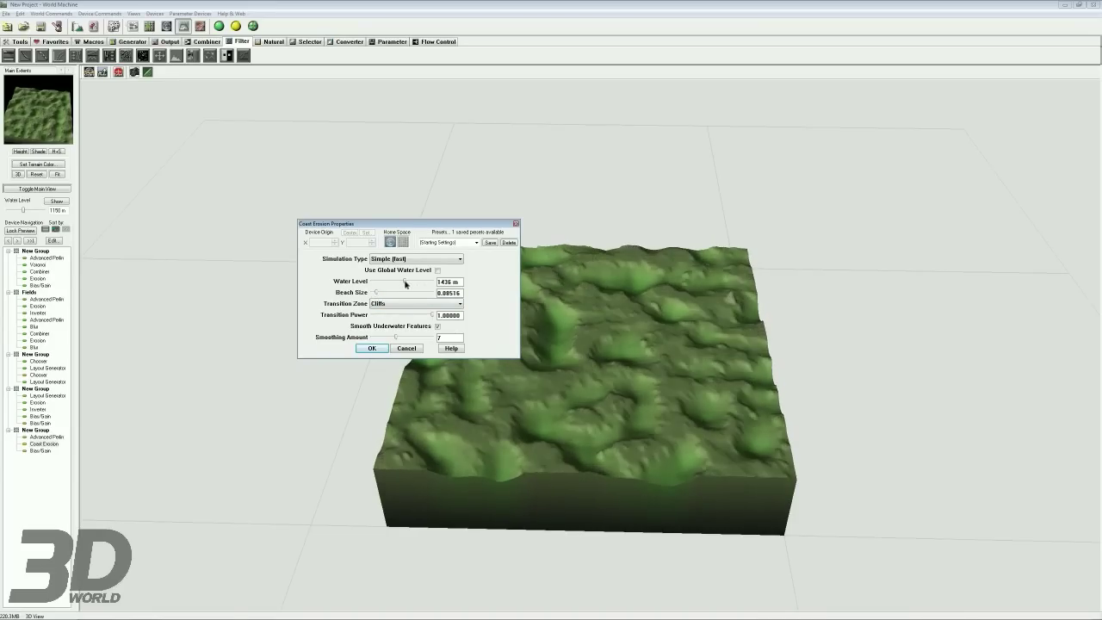
left_click(371, 347)
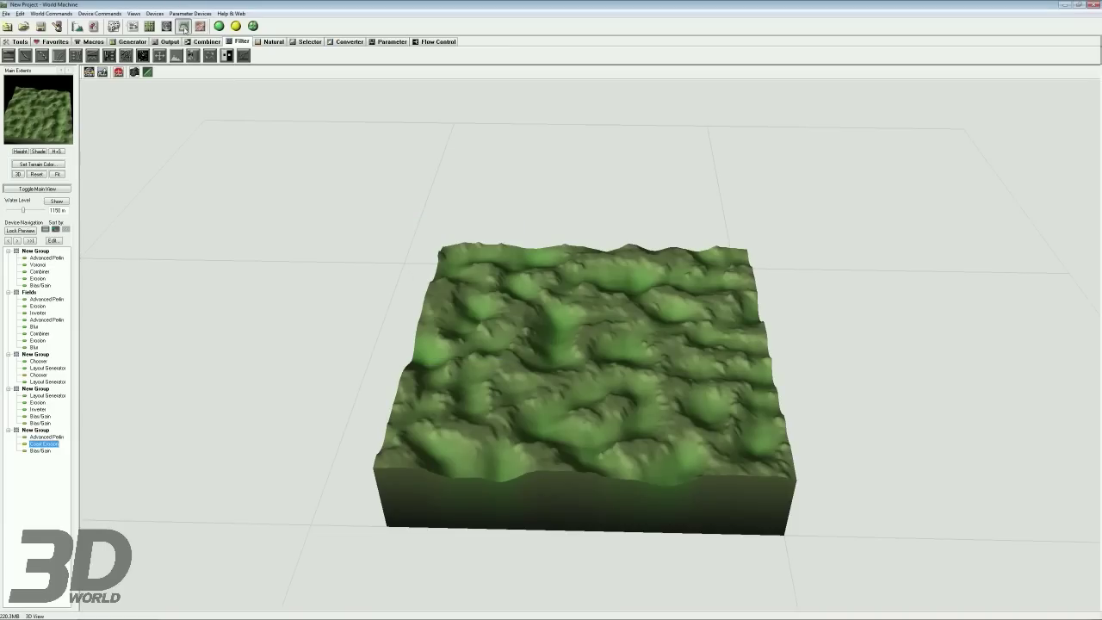
Step: Build the second Chooser's terrain and examine its coastal cliffs and mountains up close in the 3D view
left_click(36, 376)
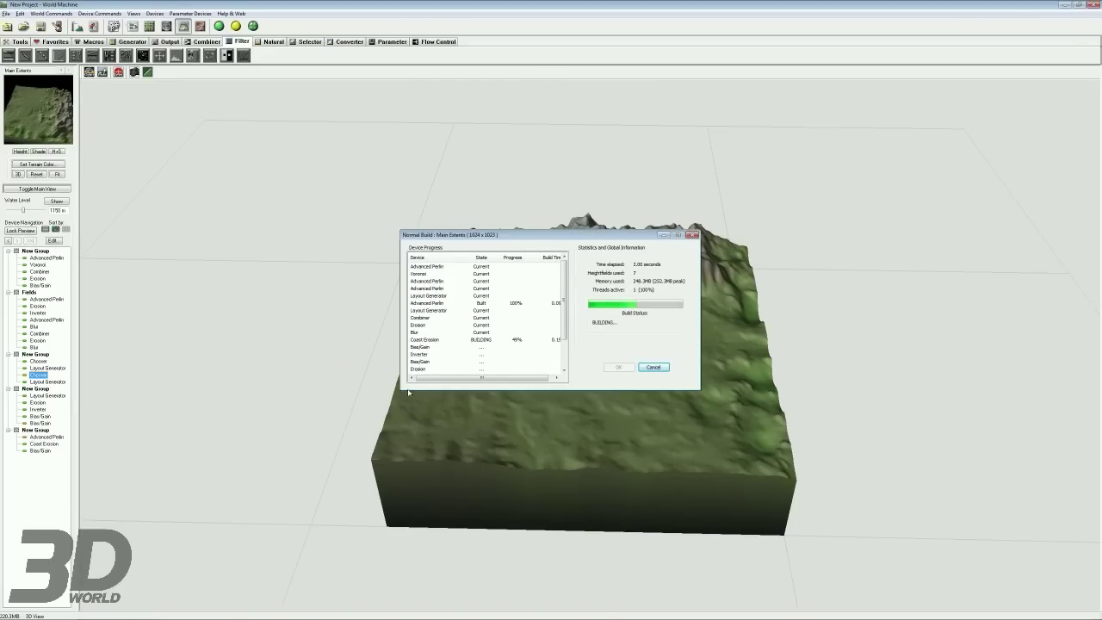
left_click_drag(531, 393, 858, 321)
scroll(770, 390, "up", 3)
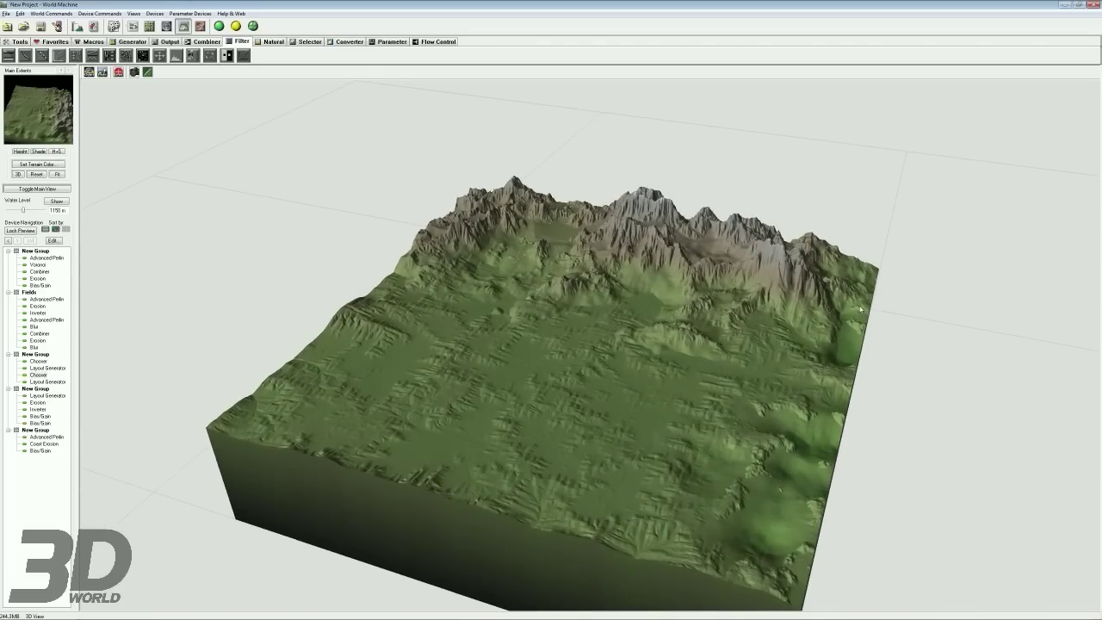
left_click_drag(789, 489, 481, 422)
scroll(481, 422, "up", 3)
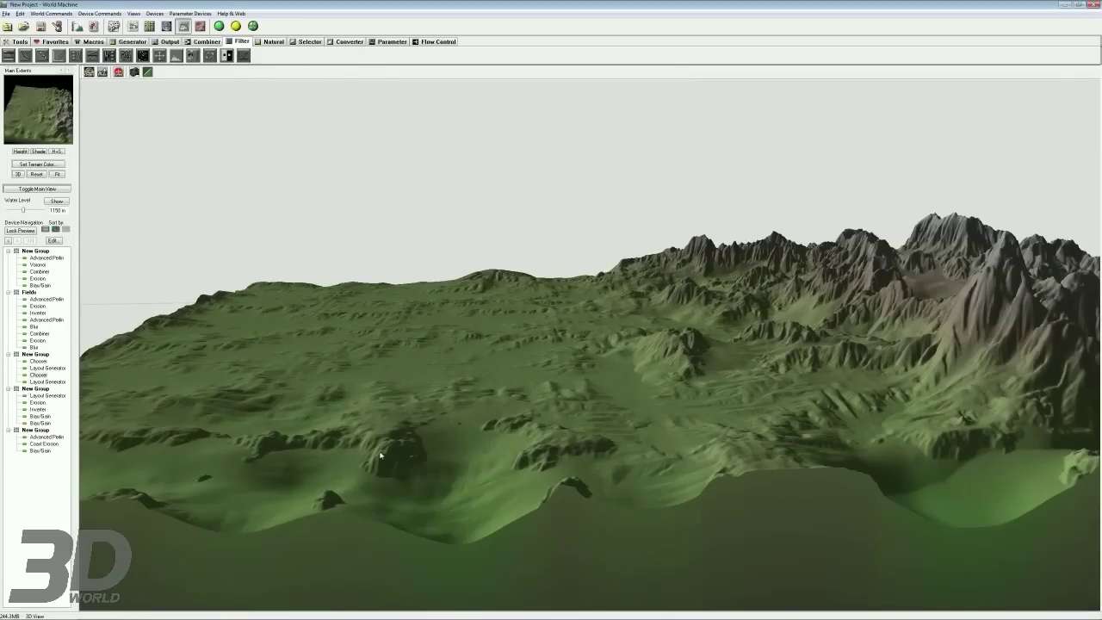
left_click_drag(407, 461, 750, 436)
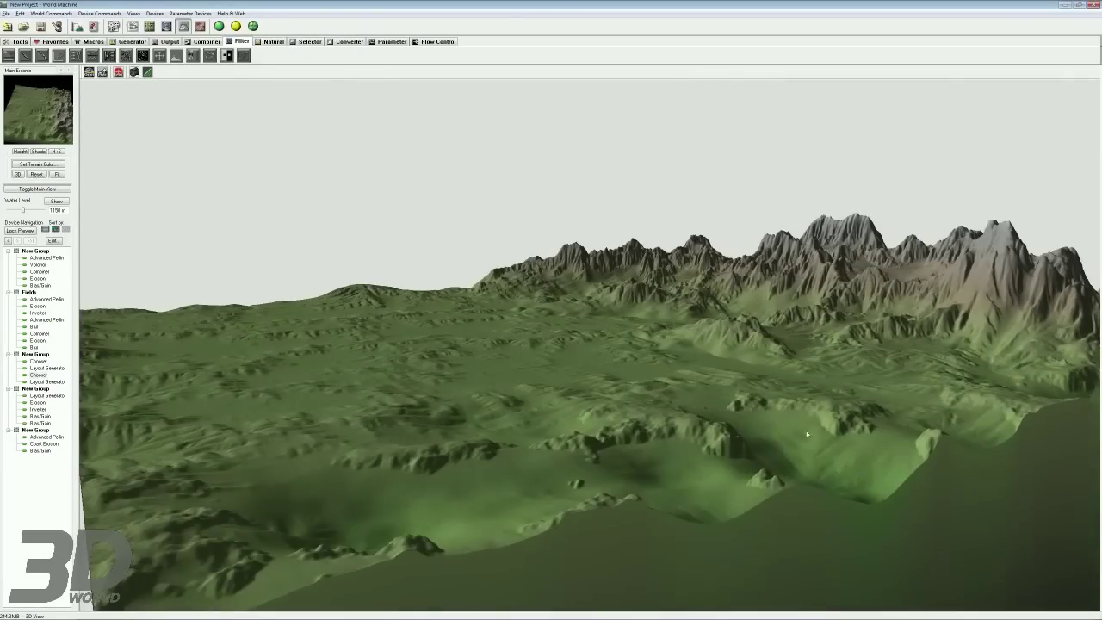
Step: Lower the bias of the coast group's Bias/Gain device slightly
double_click(39, 451)
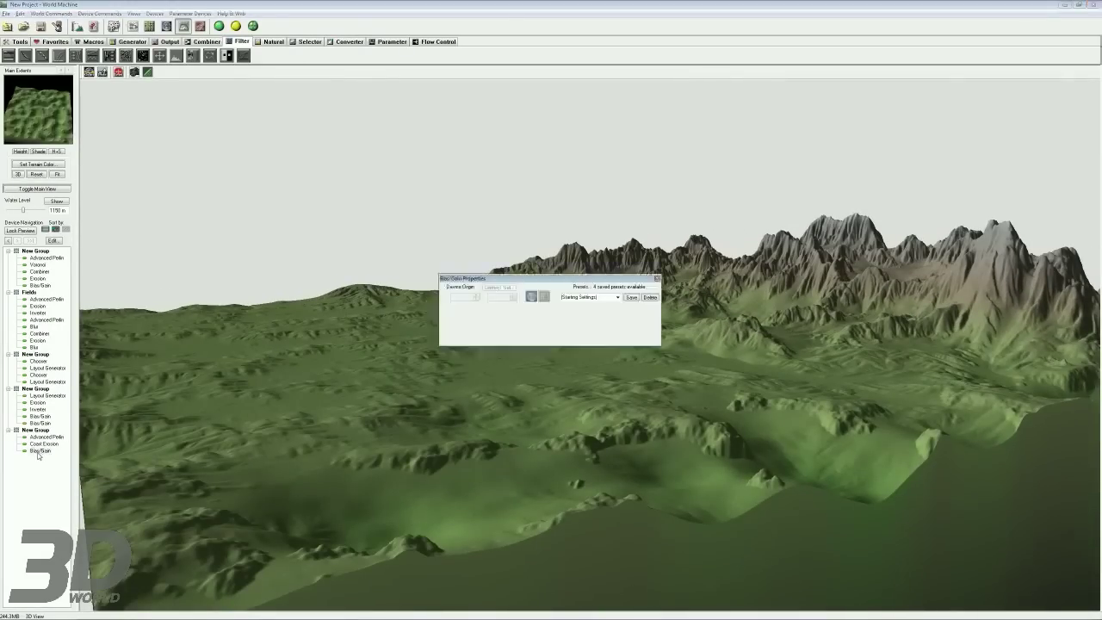
mouse_move(543, 314)
left_mouse_down()
mouse_move(544, 325)
mouse_move(568, 325)
mouse_move(533, 316)
left_mouse_up()
left_click(518, 335)
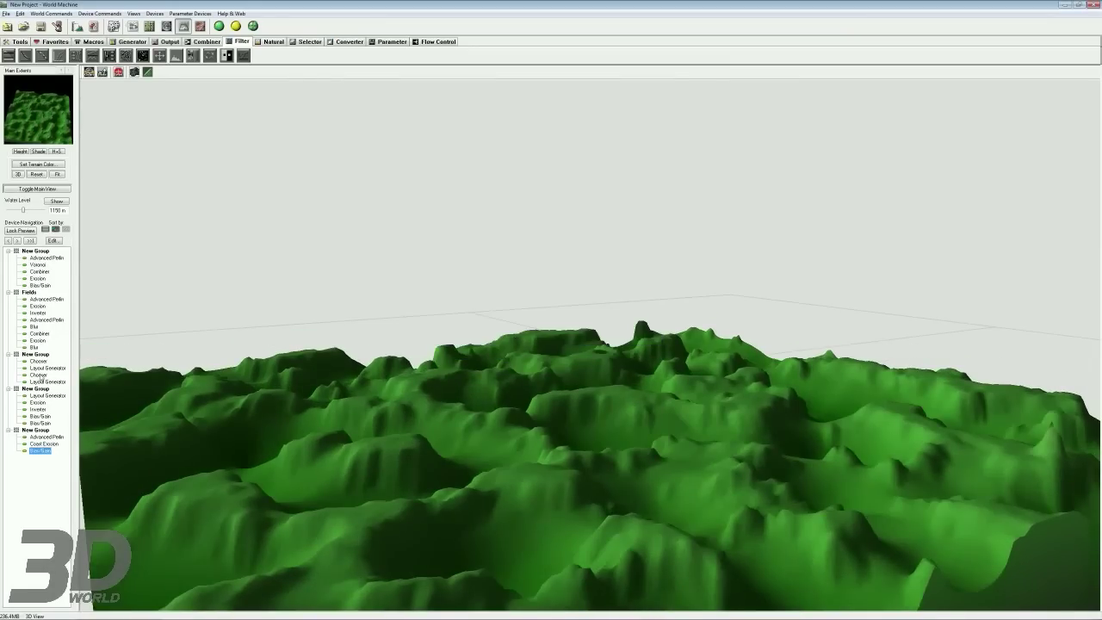
Step: Preview the lowered coast through the second Chooser in 3D and rebuild the terrain in full detail
left_click(48, 376)
left_click_drag(387, 398, 620, 369)
scroll(517, 403, "down", 4)
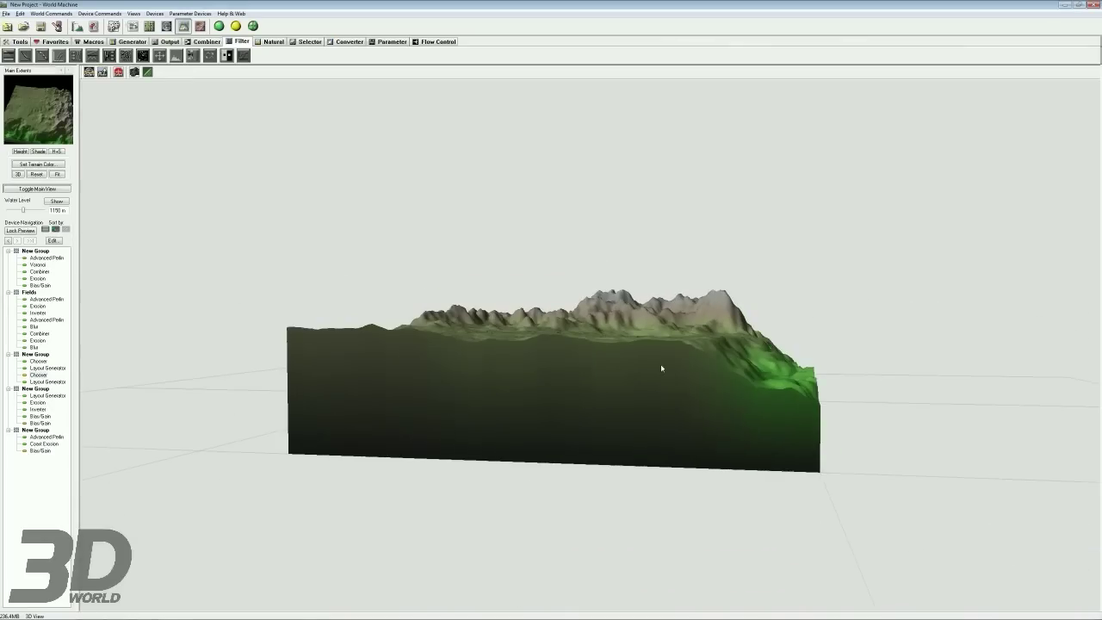
left_click_drag(777, 342, 771, 419)
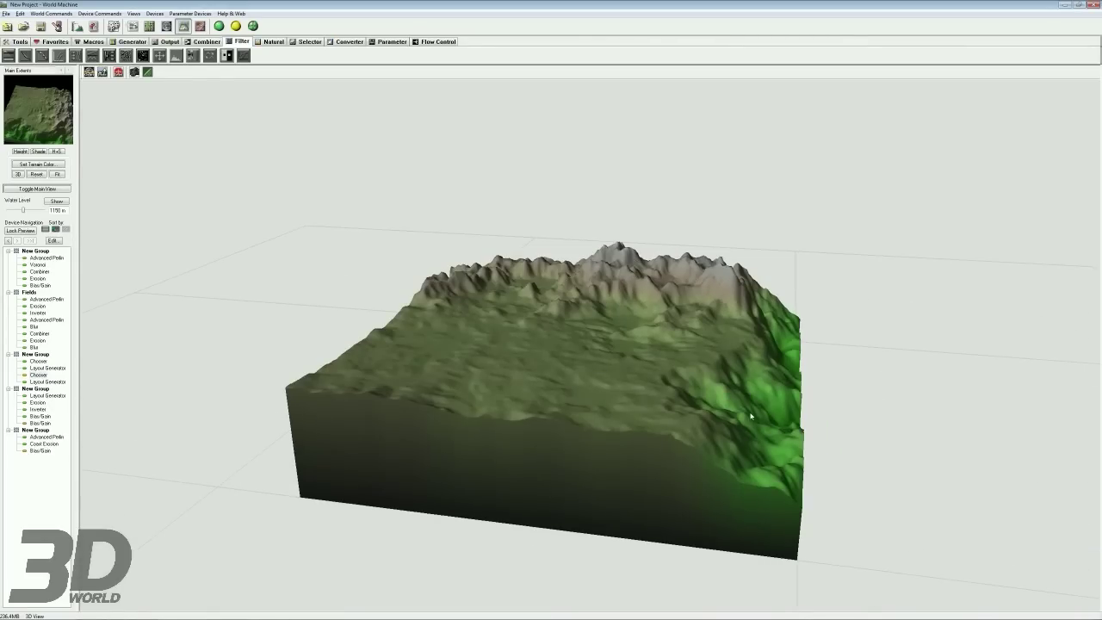
left_click_drag(755, 361, 680, 398)
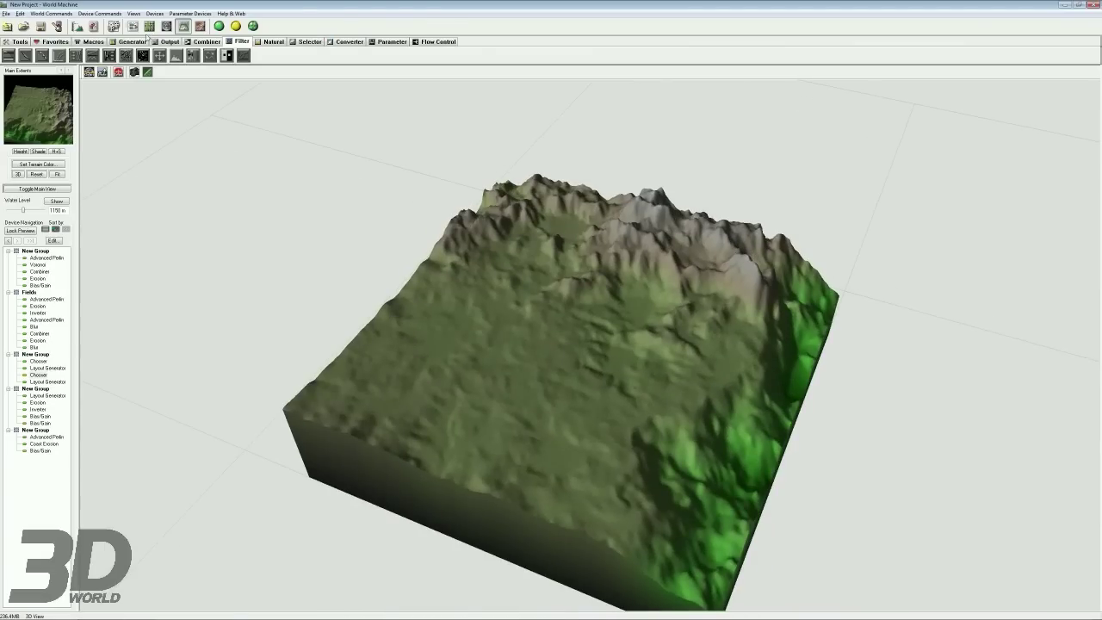
left_click(234, 26)
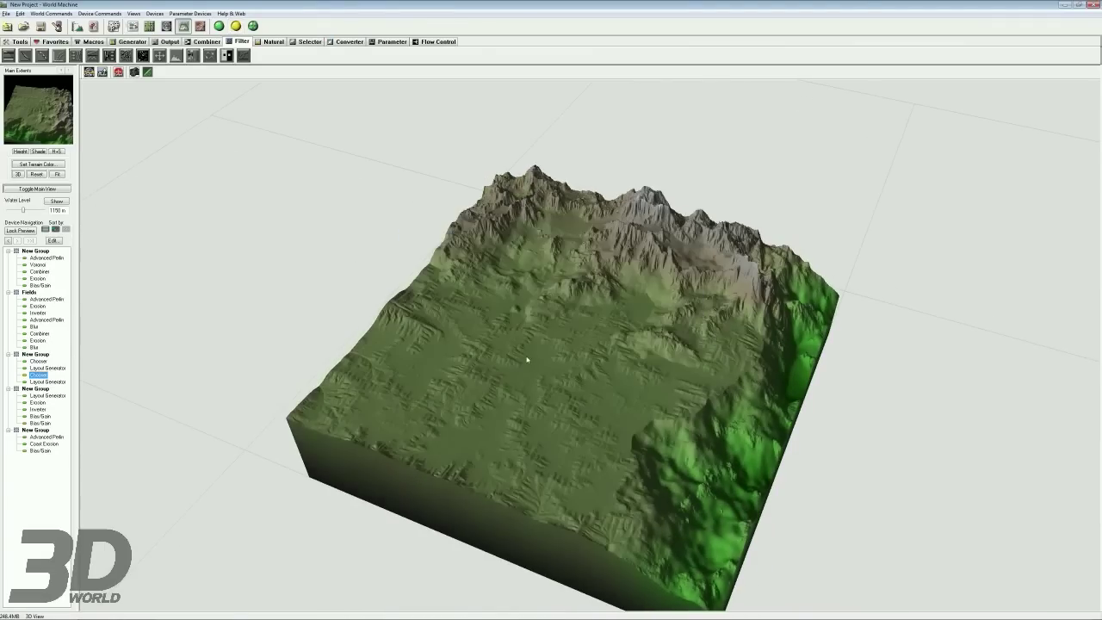
Step: Inspect the built terrain's mountains, plains and coast from several angles, and return to the device network
left_click_drag(529, 364, 728, 288)
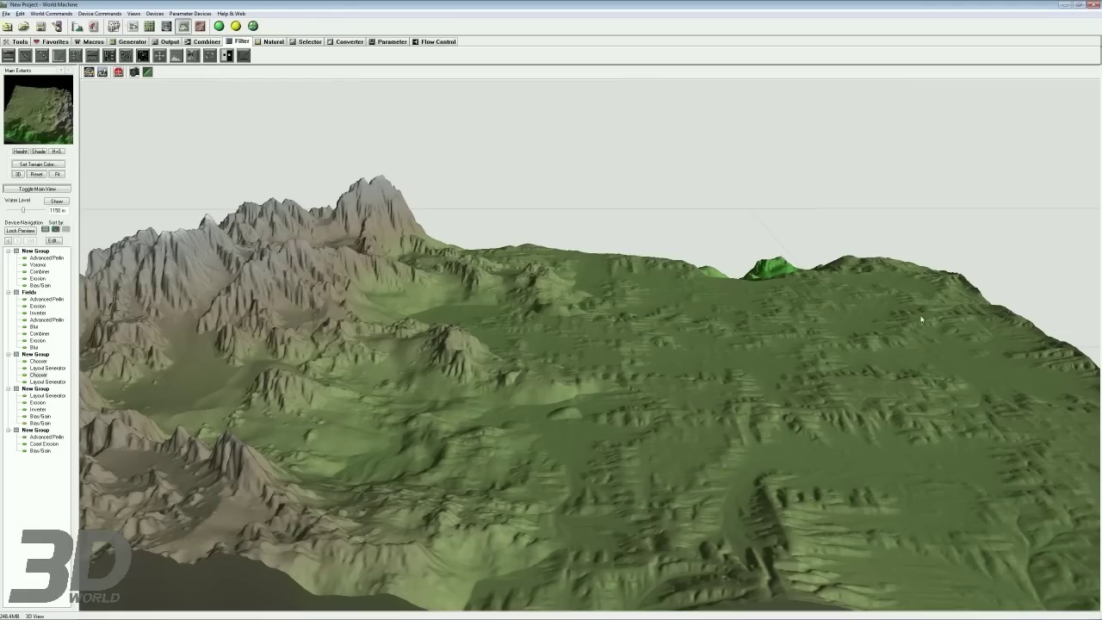
left_click_drag(1009, 534, 441, 496)
scroll(568, 404, "down", 3)
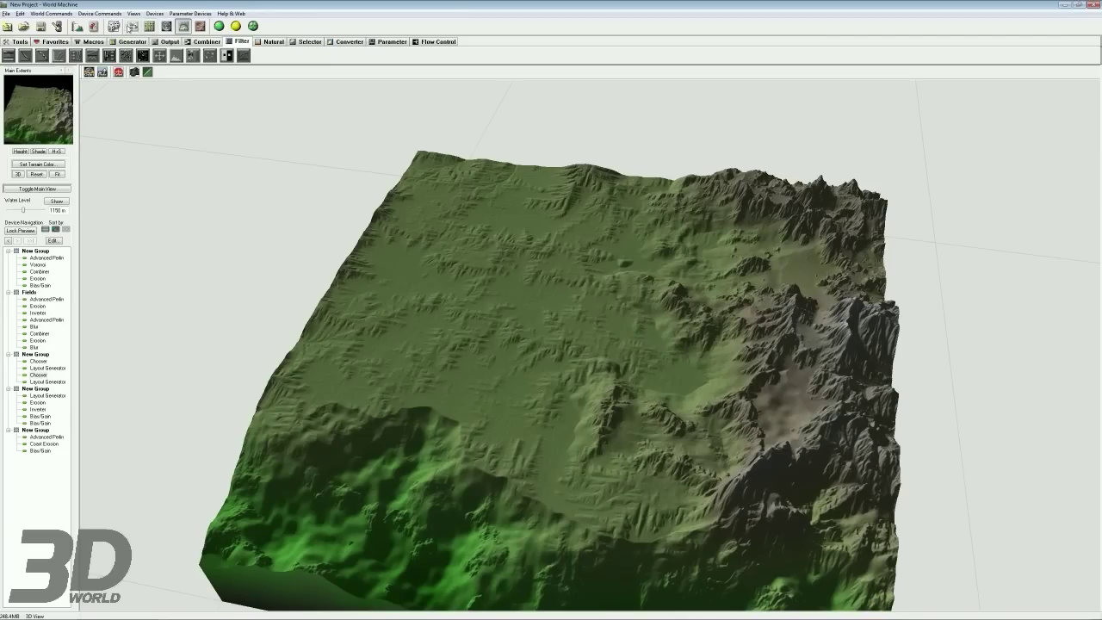
left_click(133, 26)
scroll(532, 364, "down", 3)
scroll(532, 364, "down", 2)
scroll(525, 408, "up", 1)
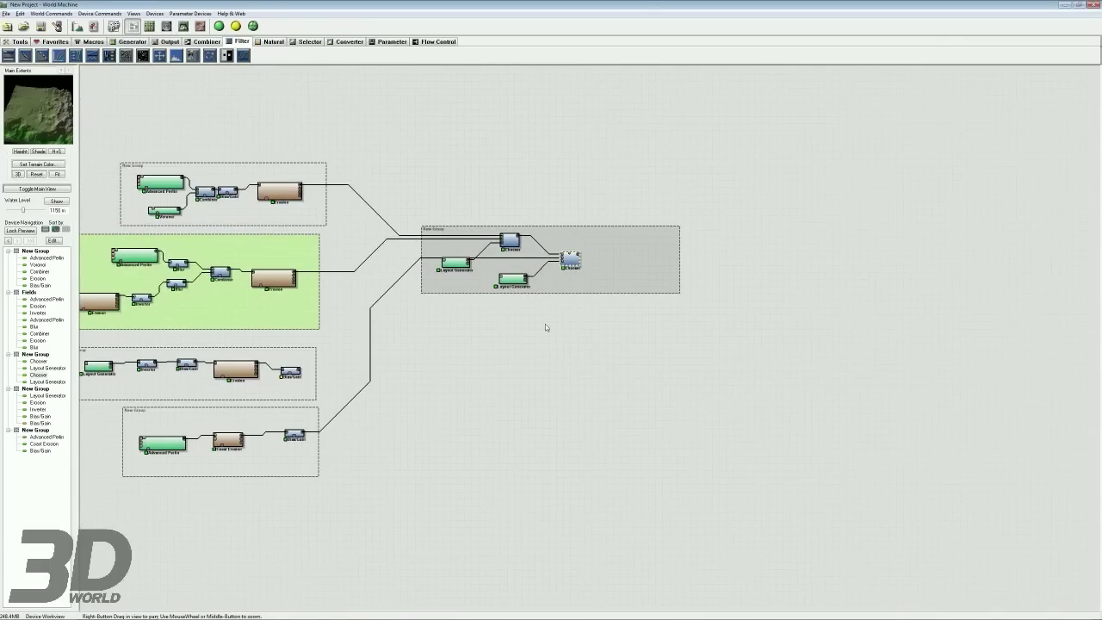
left_click(572, 259)
key("ctrl+c")
key("ctrl+v")
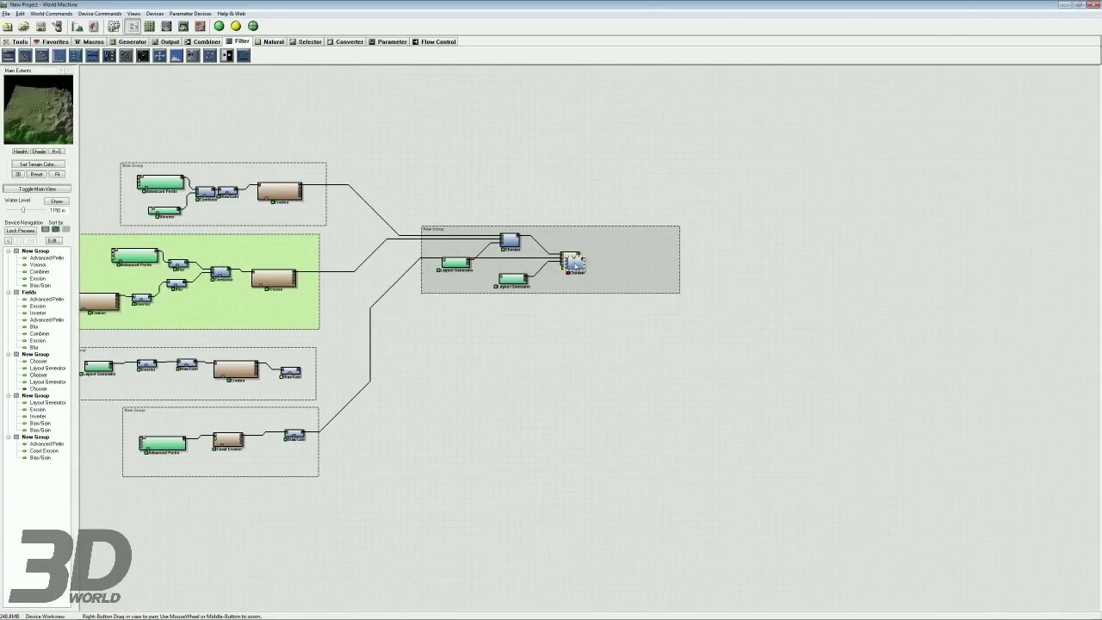
left_click_drag(575, 263, 628, 258)
scroll(625, 275, "up", 2)
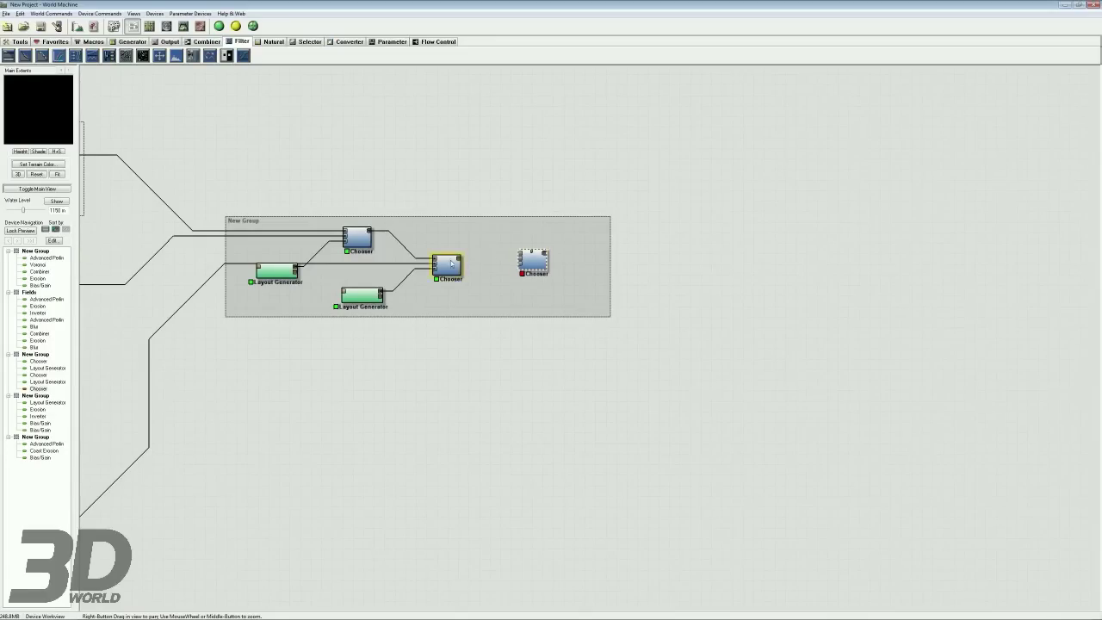
left_click_drag(520, 255, 461, 257)
right_click_drag(473, 295, 568, 279)
scroll(568, 279, "down", 1)
left_click_drag(638, 243, 213, 398)
scroll(499, 335, "up", 3)
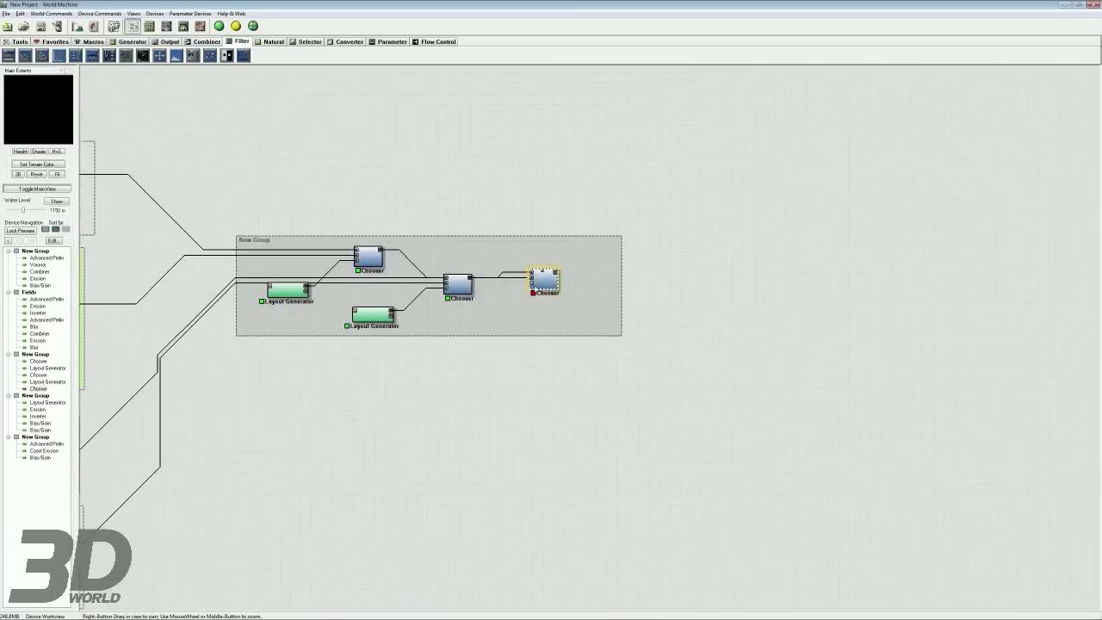
right_click_drag(412, 302, 526, 401)
right_click_drag(388, 393, 750, 295)
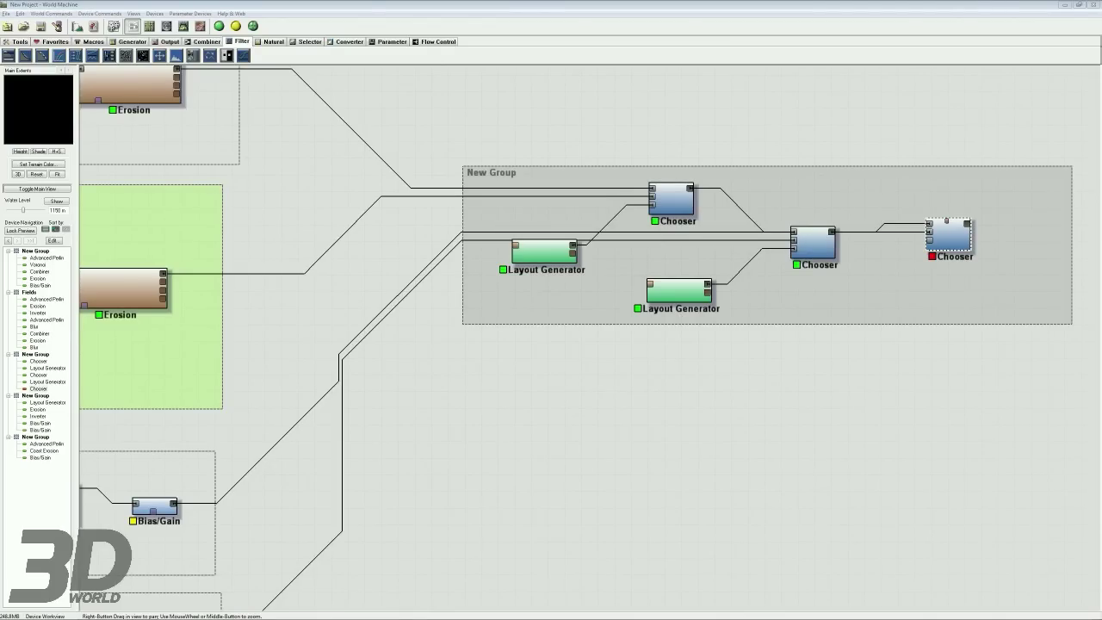
right_click_drag(631, 387, 336, 435)
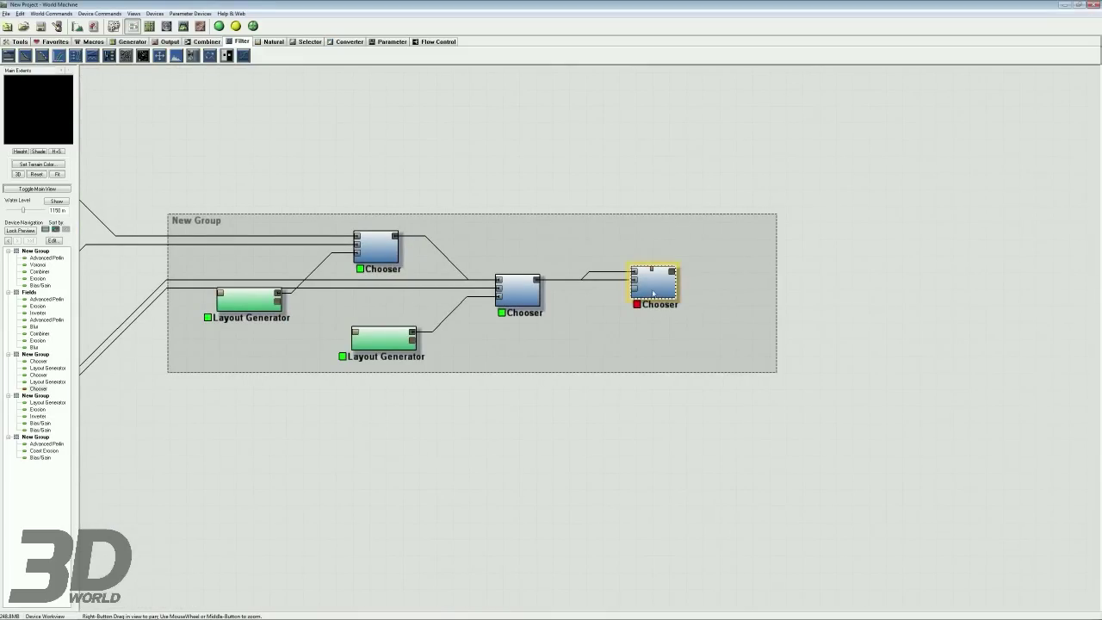
key("Delete")
left_click(572, 331)
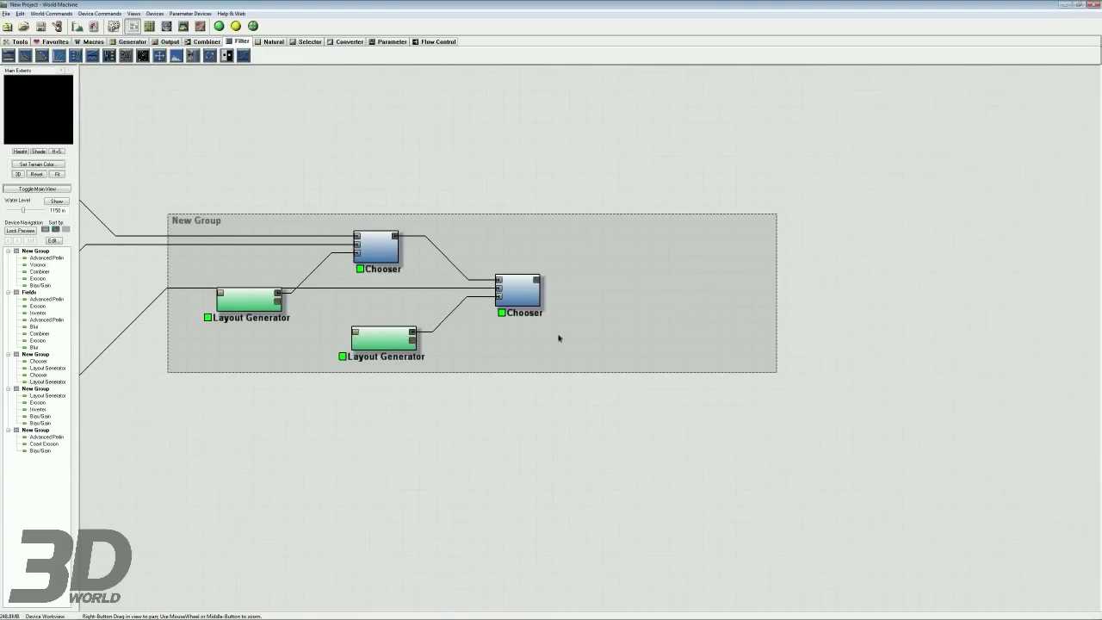
Step: Preview the coast group's Advanced Perlin and the outputs of the Erosion and last Bias/Gain in the inverted layout group
scroll(562, 339, "down", 4)
left_click(335, 472)
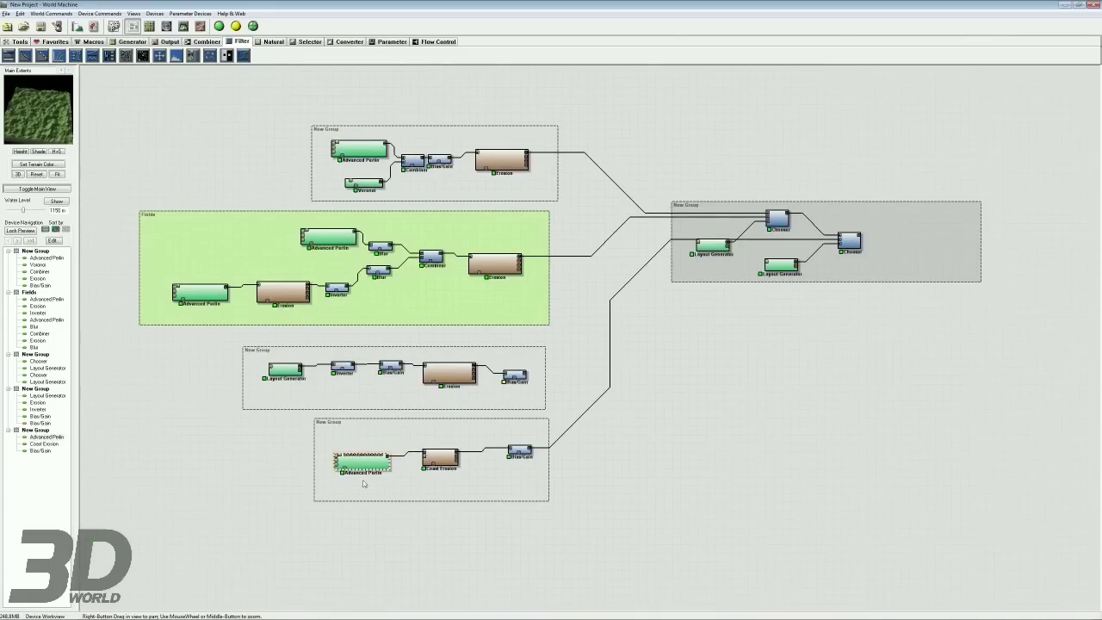
left_click(436, 370)
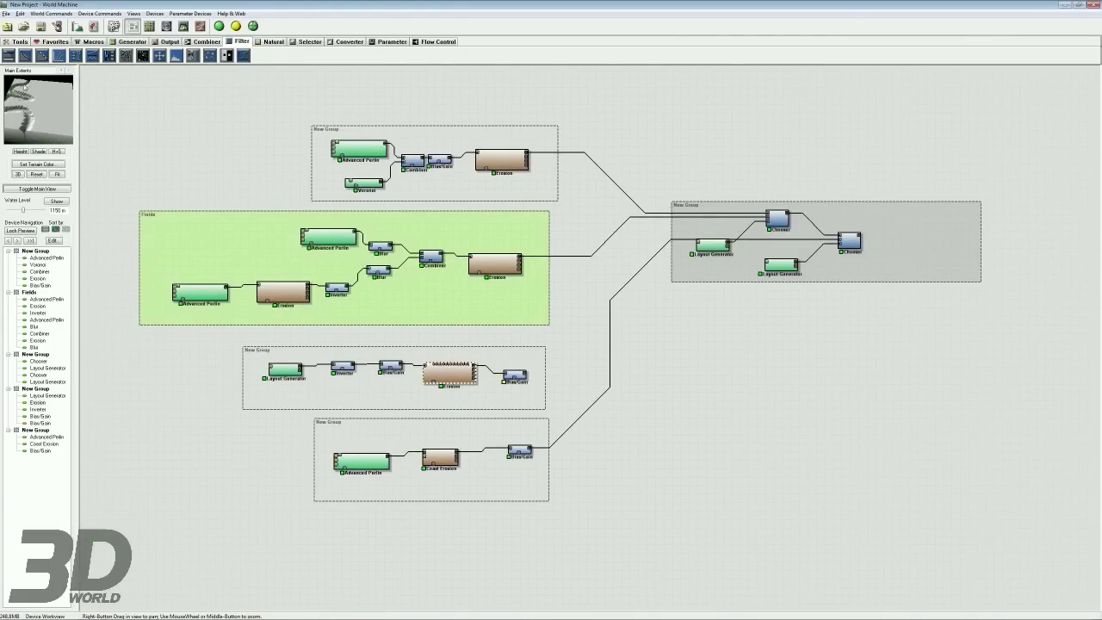
left_click_drag(33, 89, 24, 89)
left_click(514, 376)
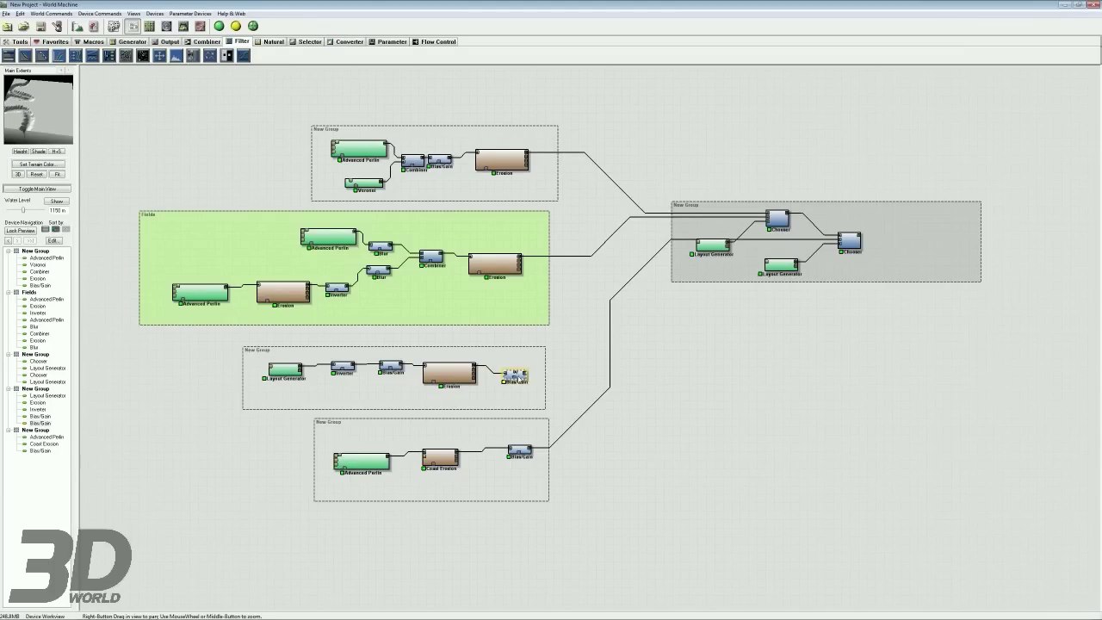
right_click_drag(614, 346, 468, 337)
right_click_drag(703, 247, 603, 262)
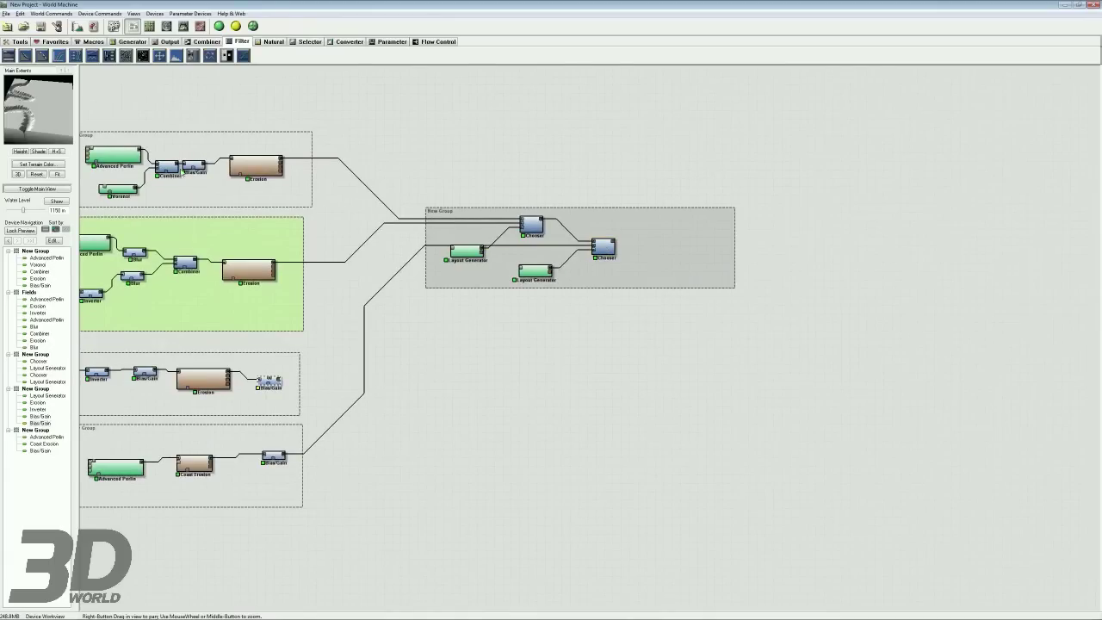
Step: Place a copy of the Combiner after the second Chooser, wiring in that Chooser and the inverted layout group's last Bias/Gain
left_click(179, 172)
key("ctrl+c")
key("ctrl+v")
mouse_move(658, 255)
left_mouse_down()
mouse_move(646, 248)
mouse_move(482, 370)
mouse_move(283, 385)
left_mouse_up()
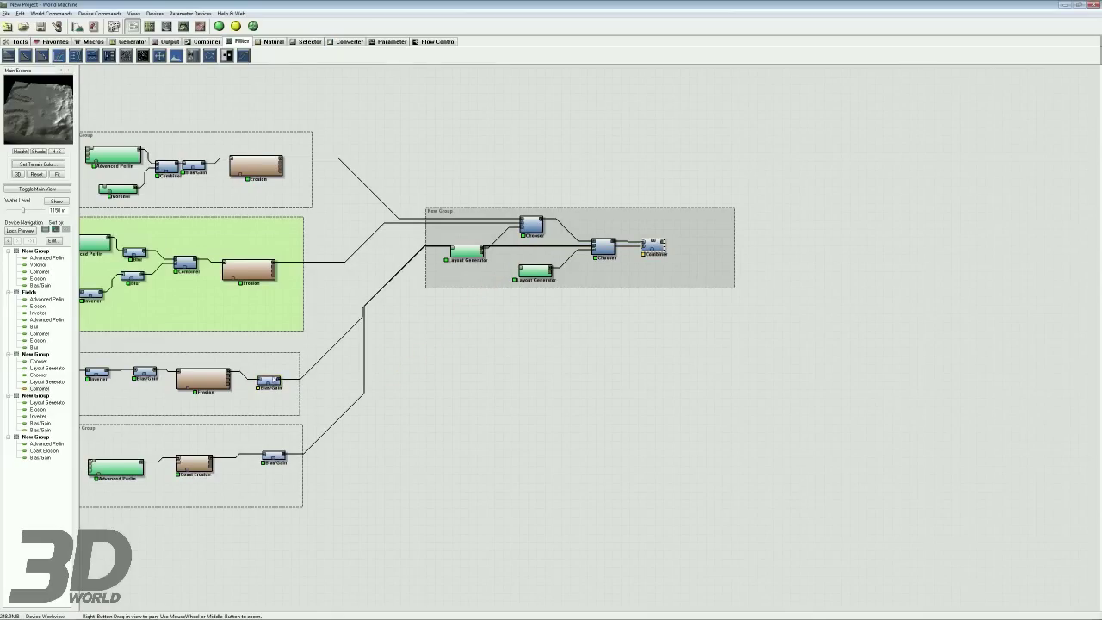
left_click(654, 247)
Step: Compare the previews of the second Chooser, the new Combiner, and the inverted layout group's Erosion and last Bias/Gain
scroll(658, 250, "up", 3)
left_click(566, 268)
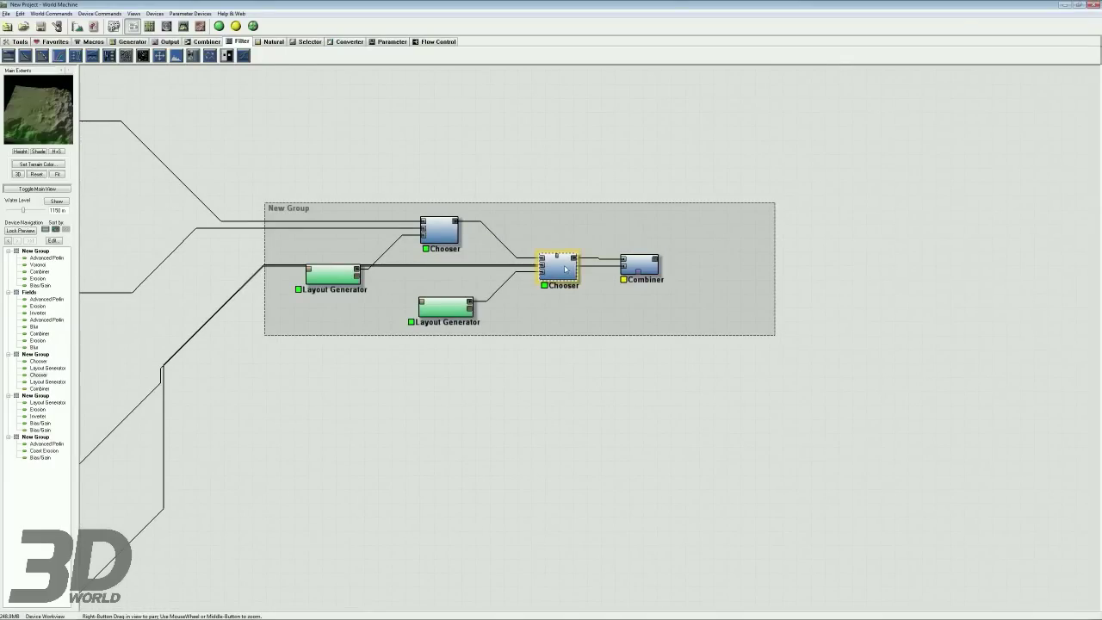
left_click(645, 271)
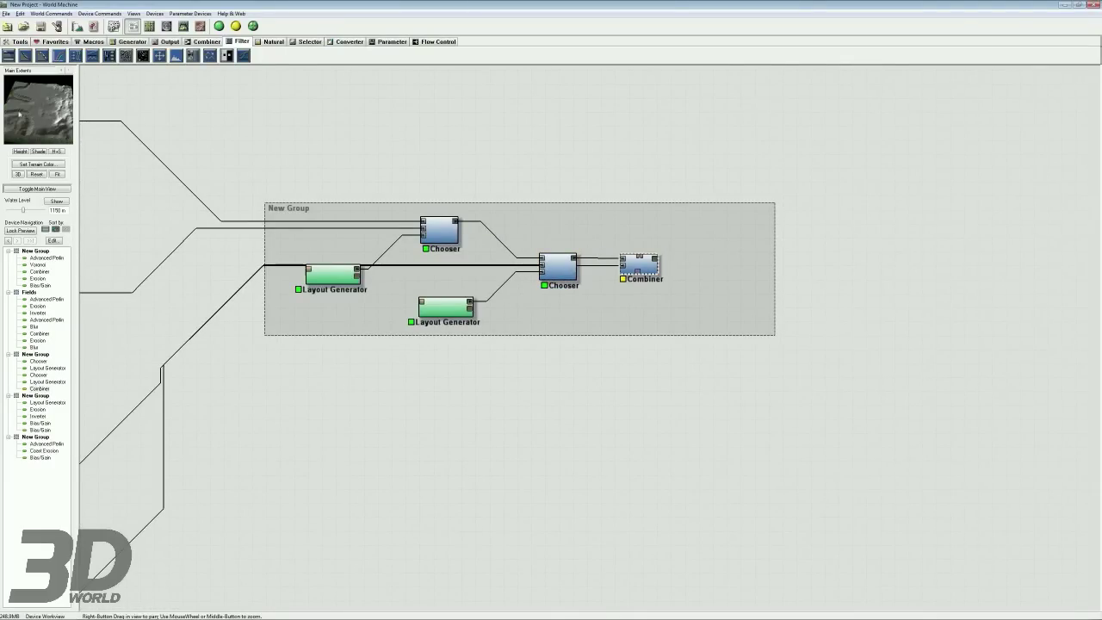
left_click(559, 266)
left_click(647, 268)
scroll(548, 369, "down", 3)
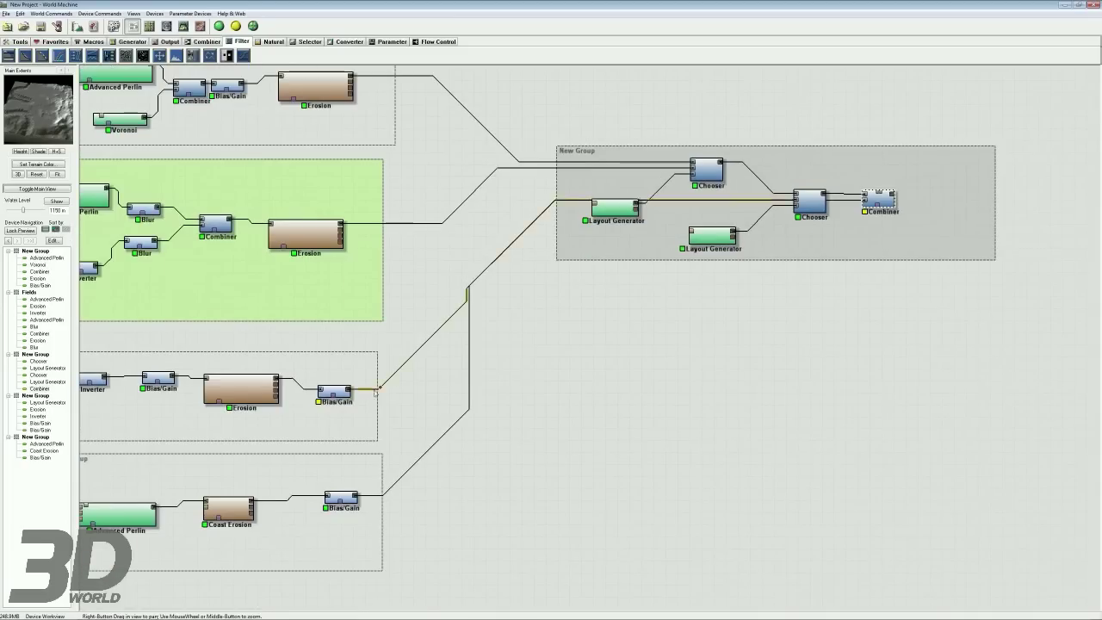
left_click(239, 389)
left_click(335, 391)
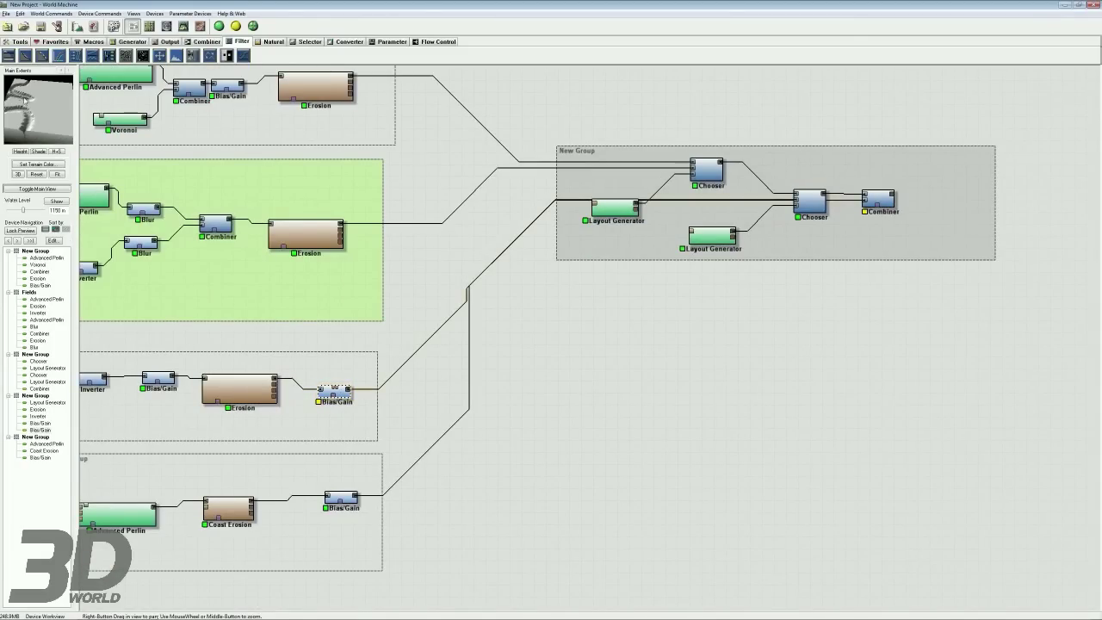
right_click_drag(541, 404, 381, 431)
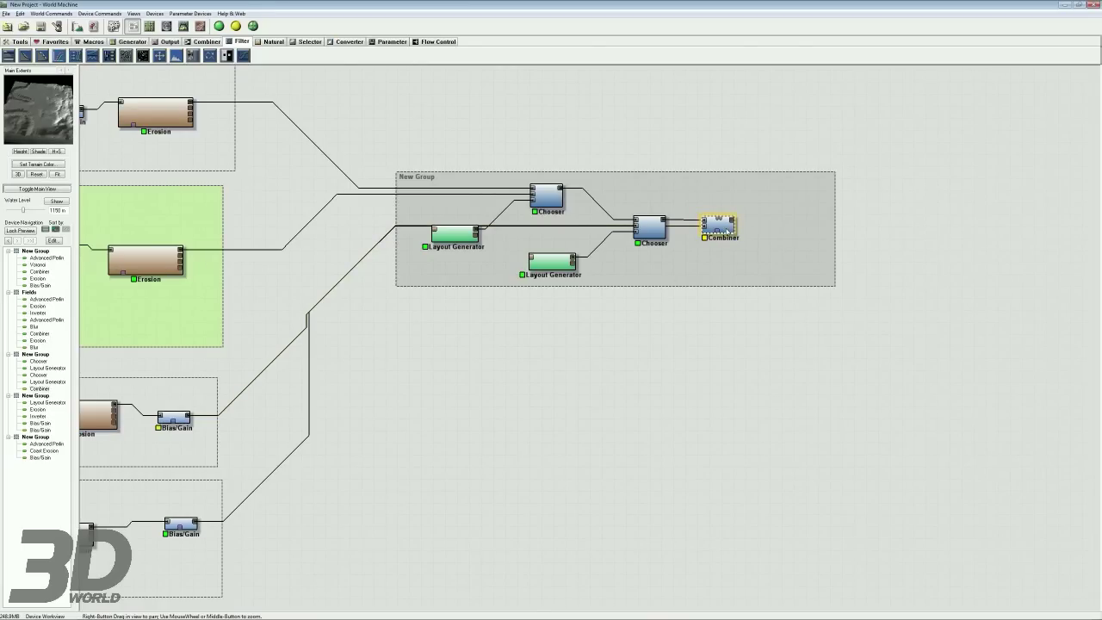
Step: Set the inverted layout group's last Bias/Gain to a bias of about 0.453 and a gain of about 0.399
double_click(173, 418)
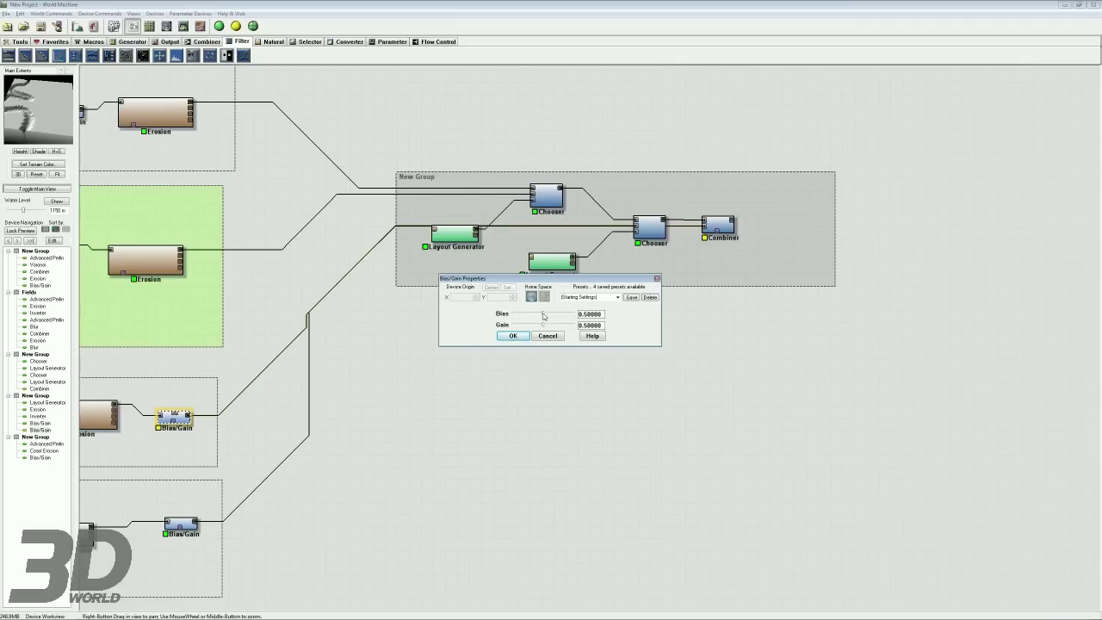
mouse_move(543, 328)
left_mouse_down()
mouse_move(531, 327)
mouse_move(539, 316)
left_mouse_up()
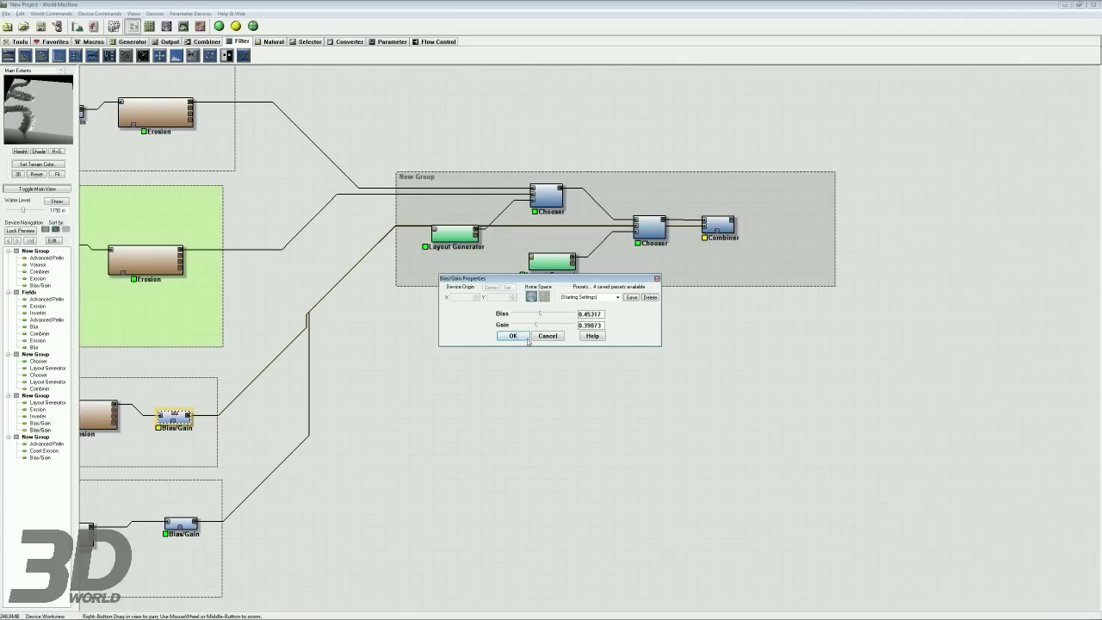
left_click(511, 339)
right_click_drag(183, 413, 336, 377)
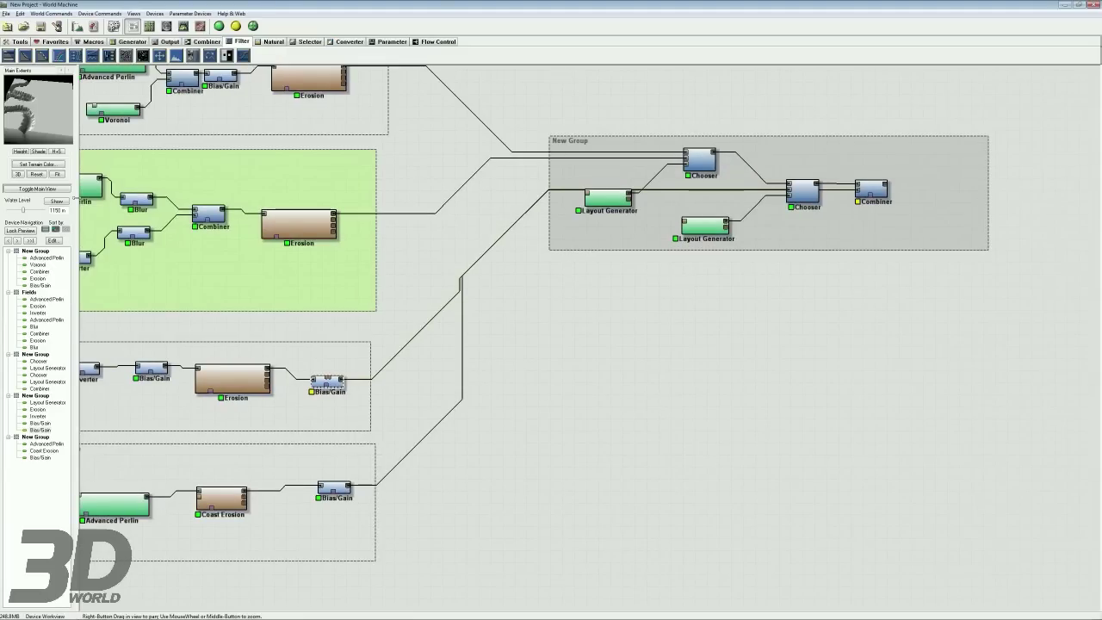
Step: Preview the Combiner after the second Chooser and lock the preview on its output
right_click_drag(700, 375, 416, 490)
right_click_drag(641, 402, 611, 370)
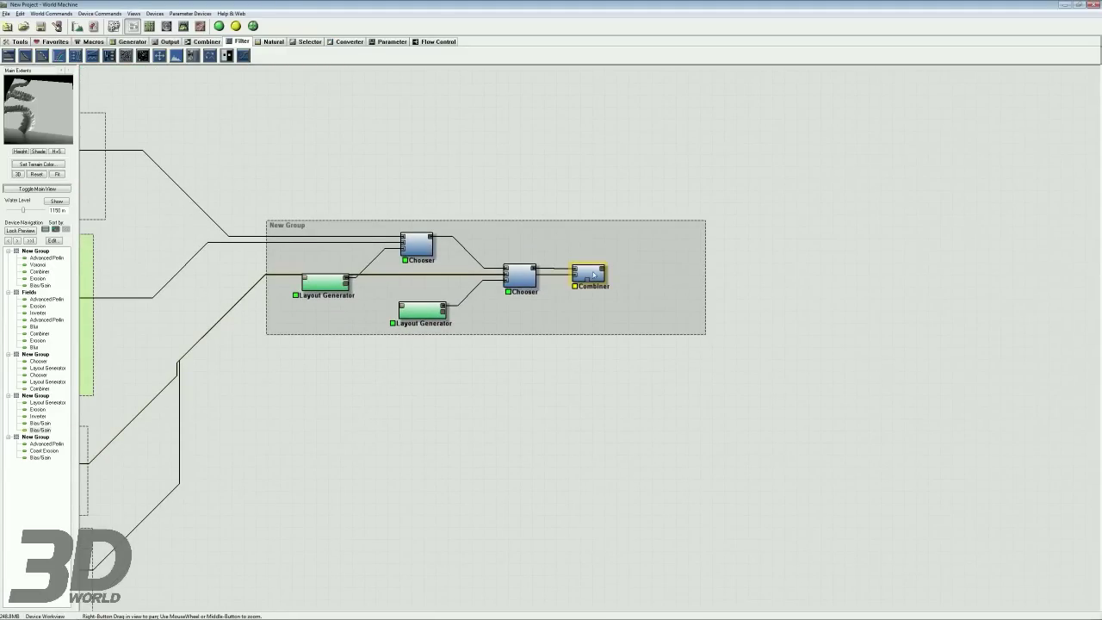
left_click(594, 275)
left_click(594, 275)
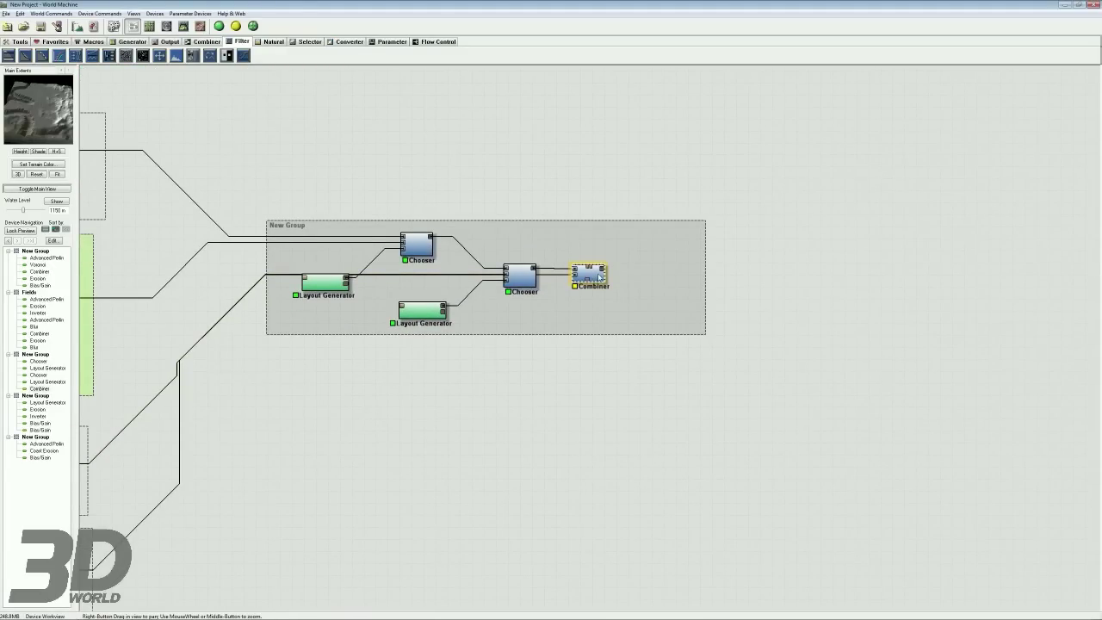
left_click(648, 326)
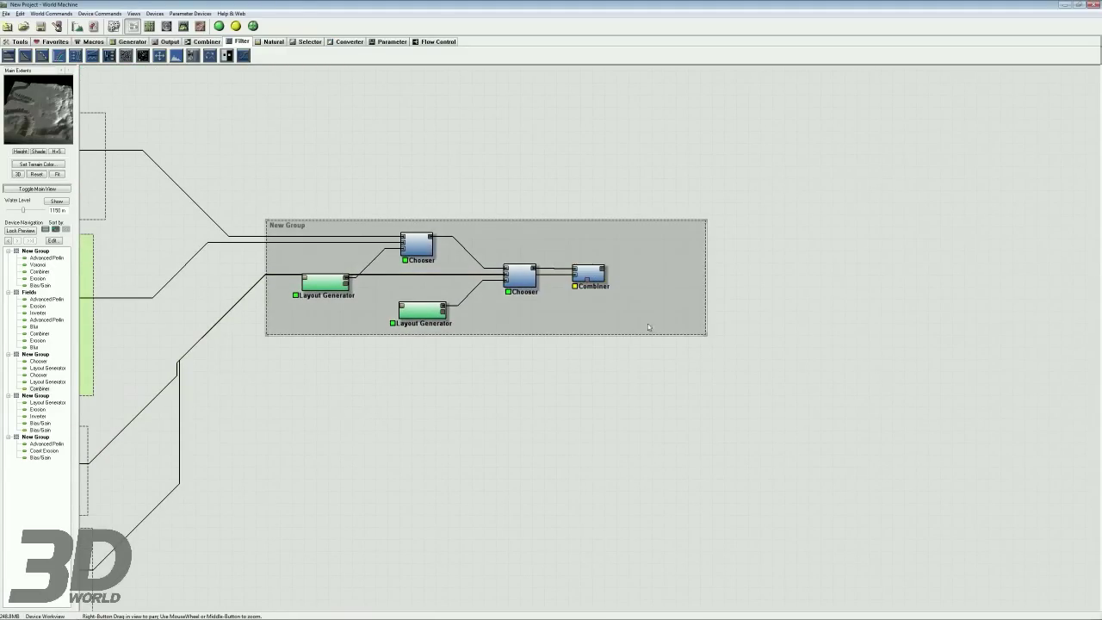
left_click(588, 274)
key("ctrl+f")
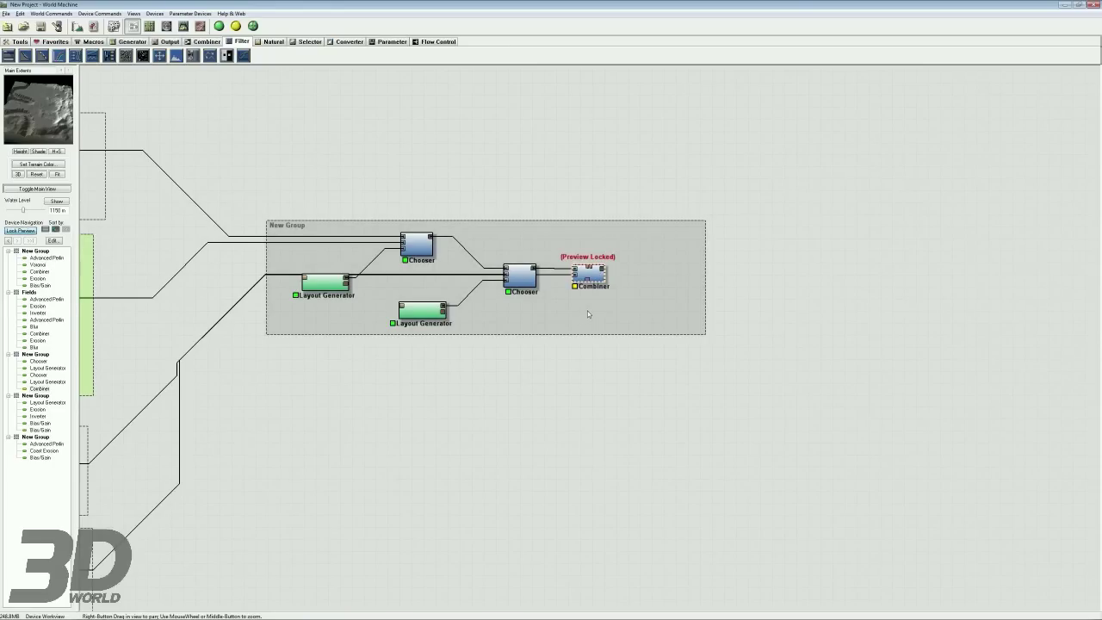
right_click_drag(464, 369, 656, 304)
double_click(236, 401)
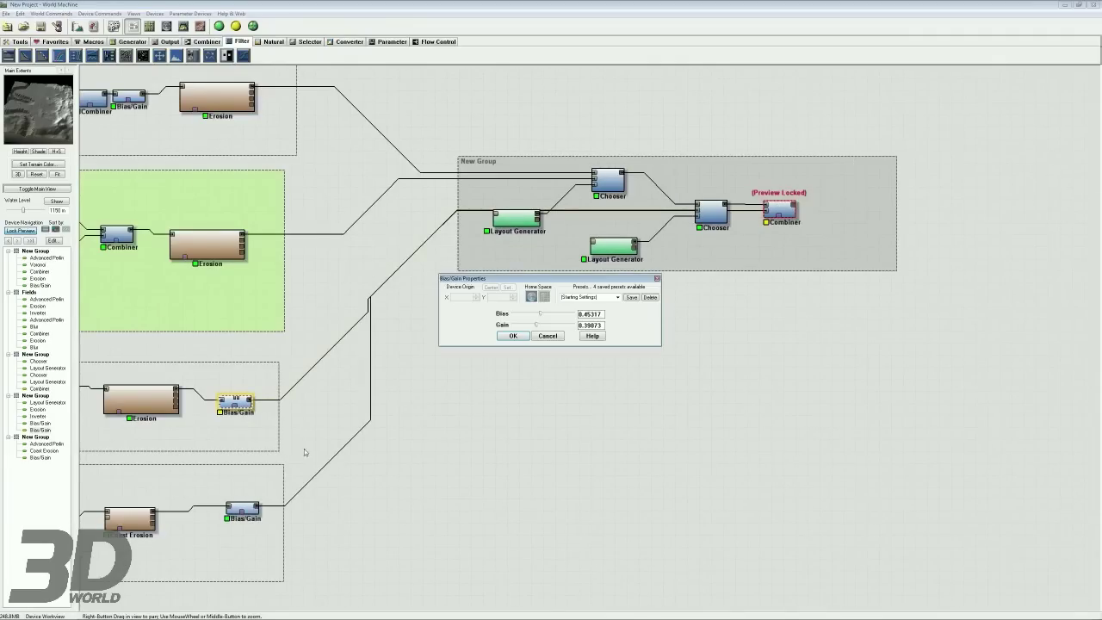
mouse_move(541, 317)
left_mouse_down()
mouse_move(571, 316)
mouse_move(450, 319)
mouse_move(528, 317)
left_mouse_up()
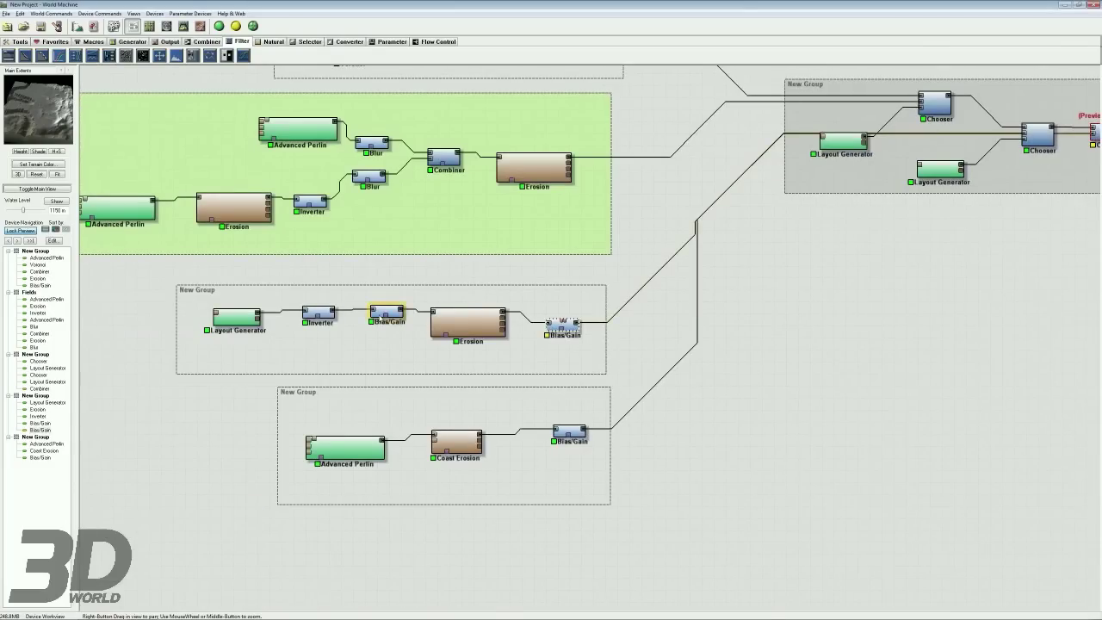
right_click_drag(470, 325, 369, 328)
double_click(465, 330)
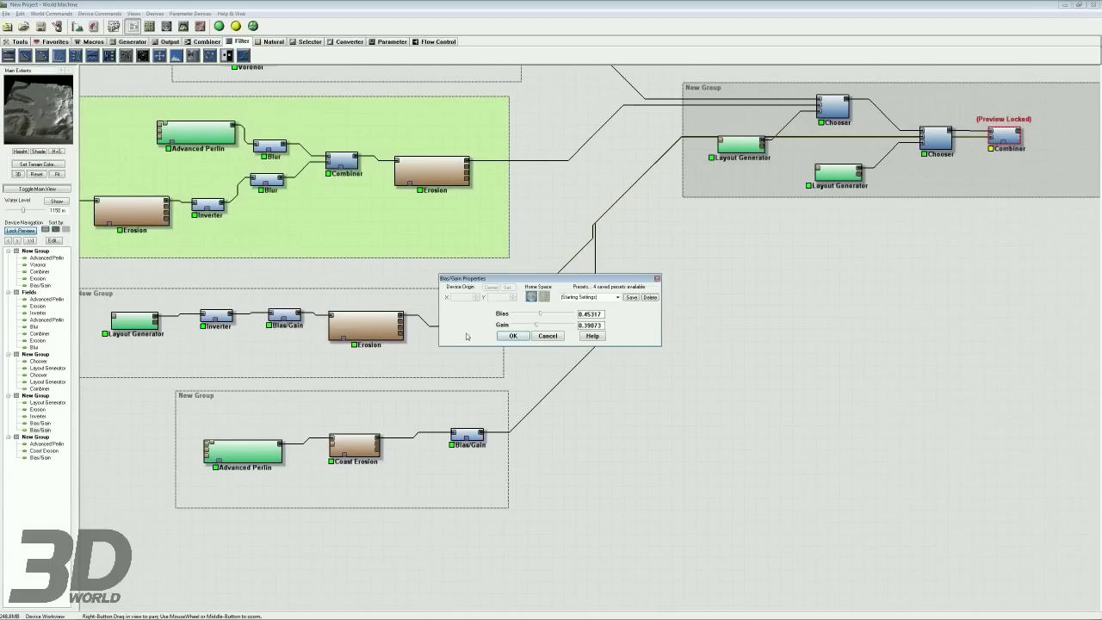
left_click(552, 340)
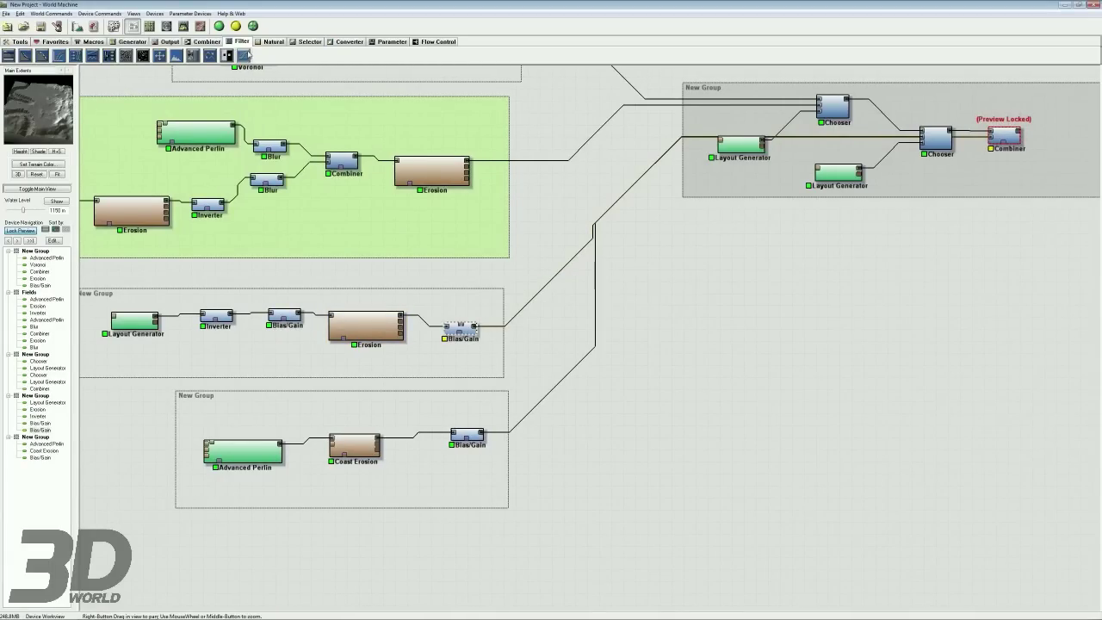
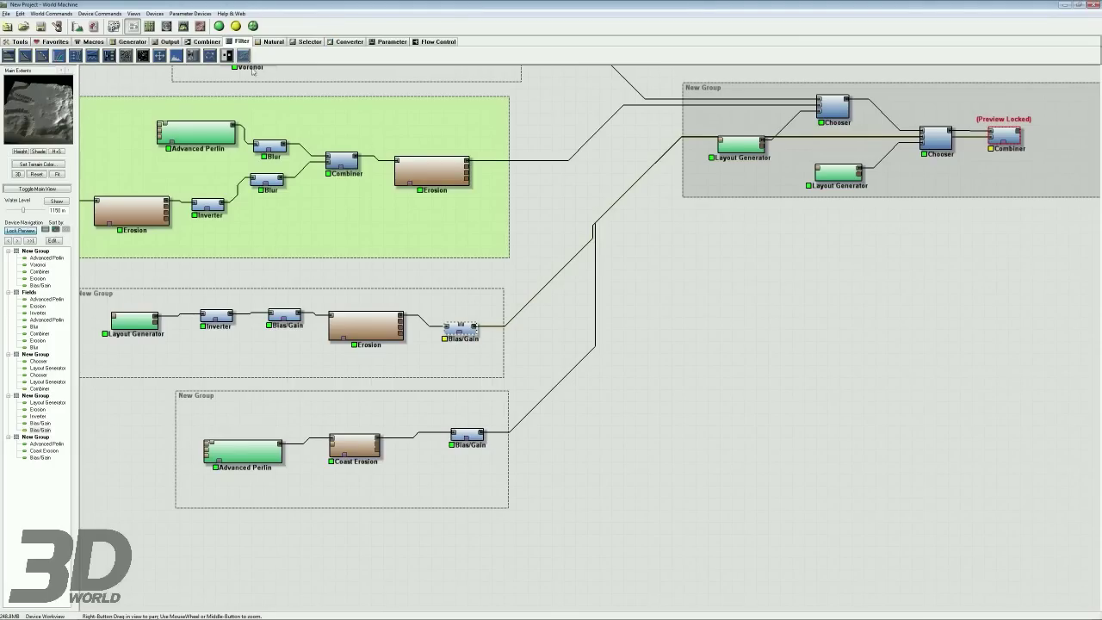
Step: Set the gain of the inverted layout group's last Bias/Gain to about 0.094
double_click(462, 332)
left_click_drag(538, 327, 514, 332)
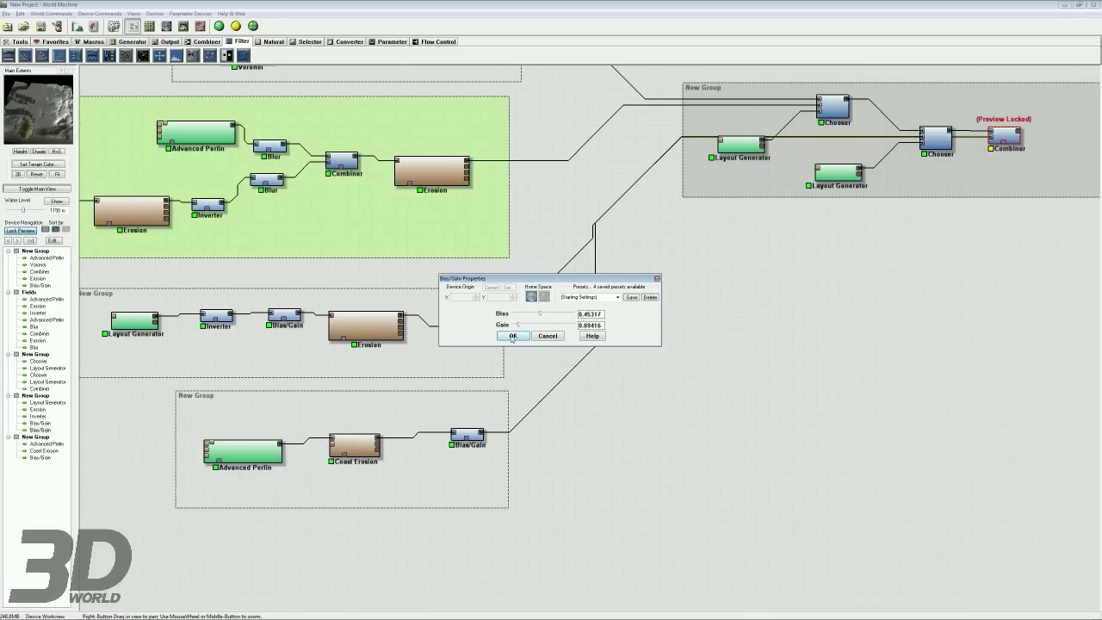
left_click(513, 335)
Step: Release the preview lock on the Combiner after the second Chooser
right_click_drag(671, 283, 501, 335)
left_click(928, 163)
key("ctrl+f")
right_click_drag(707, 339, 843, 301)
right_click_drag(589, 308, 644, 286)
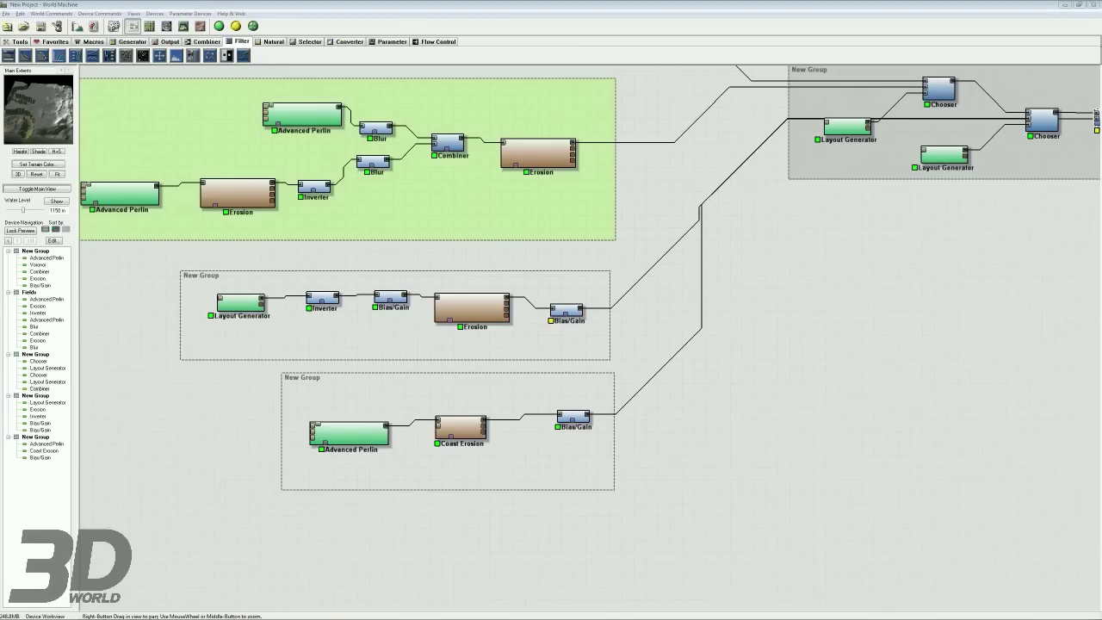
Step: Switch the inverted layout group's Layout Generator to display as a mask and return to the device graph
double_click(241, 303)
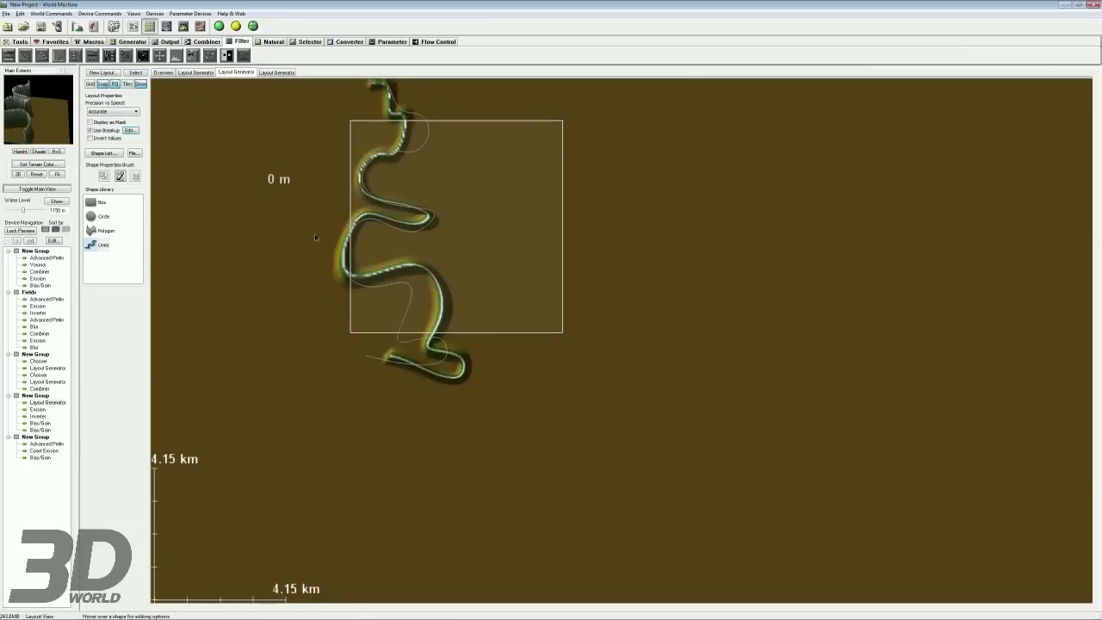
left_click(90, 122)
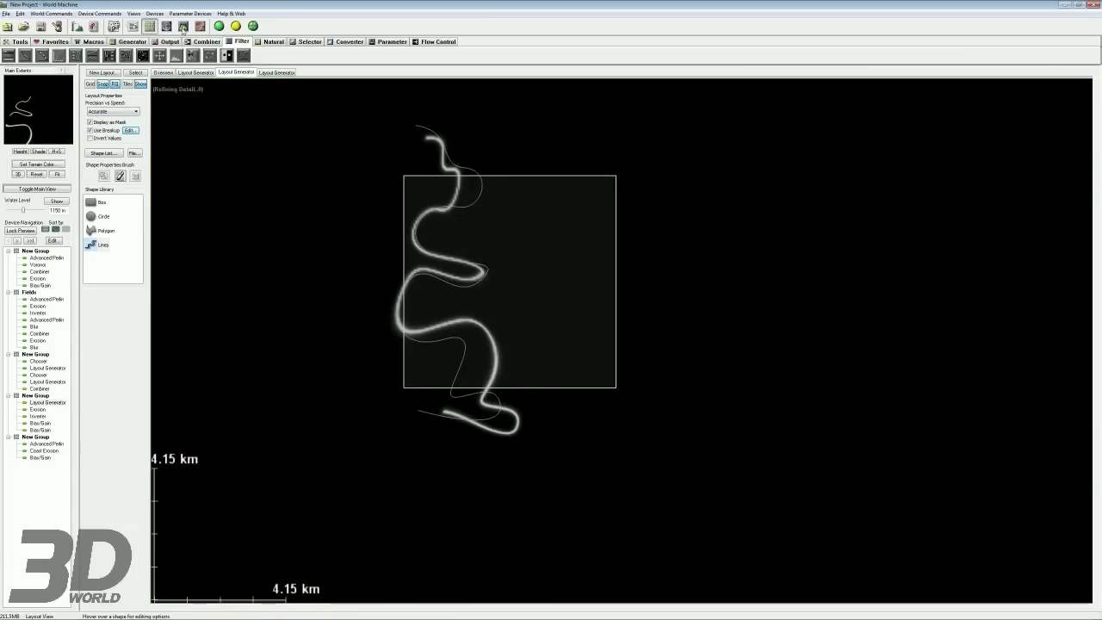
left_click(133, 28)
Step: Readjust the inverted layout group's last Bias/Gain and remove the Inverter between its Layout Generator and first Bias/Gain
right_click_drag(445, 342, 367, 323)
left_click(491, 293)
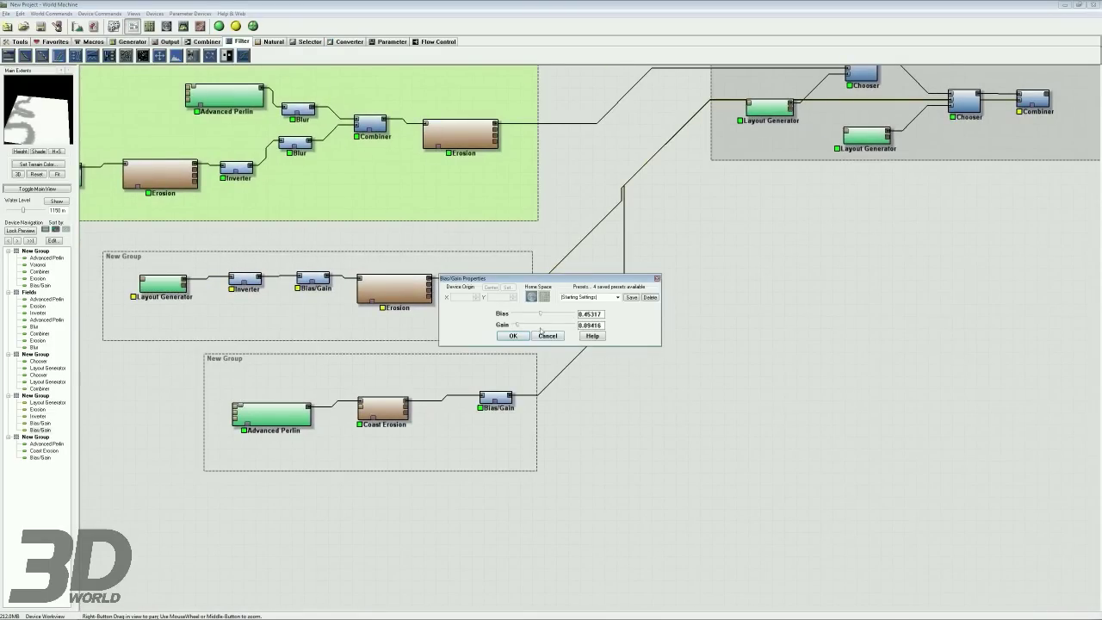
left_click_drag(541, 318, 520, 326)
left_click(512, 335)
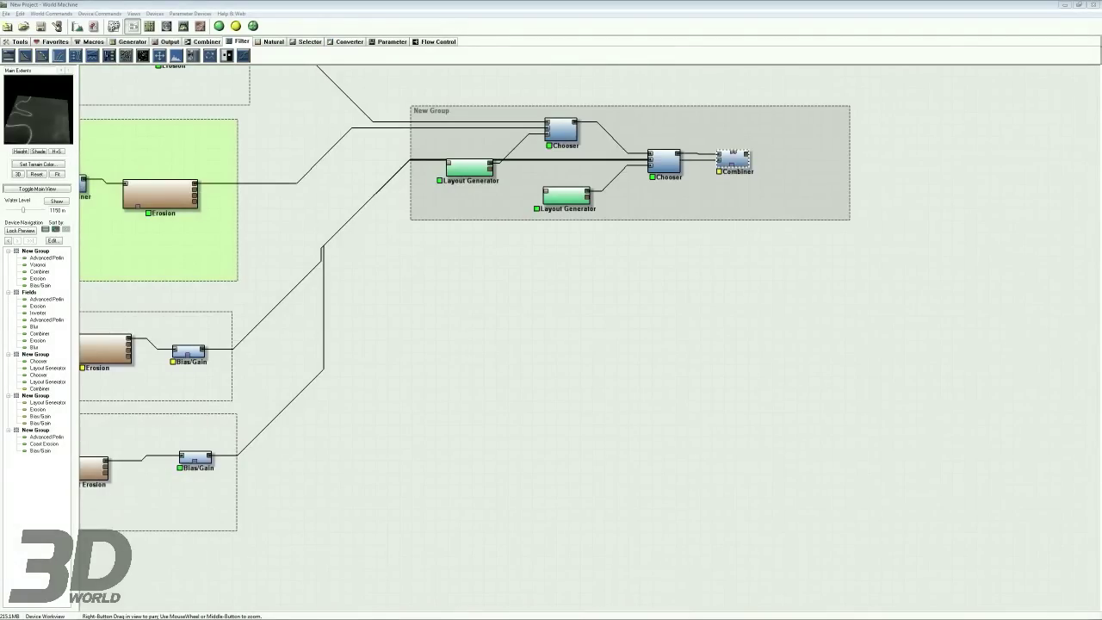
Step: Check the blend method and strength of the Combiner after the second Chooser without changing them
right_click_drag(454, 281, 664, 273)
right_click_drag(540, 280, 690, 211)
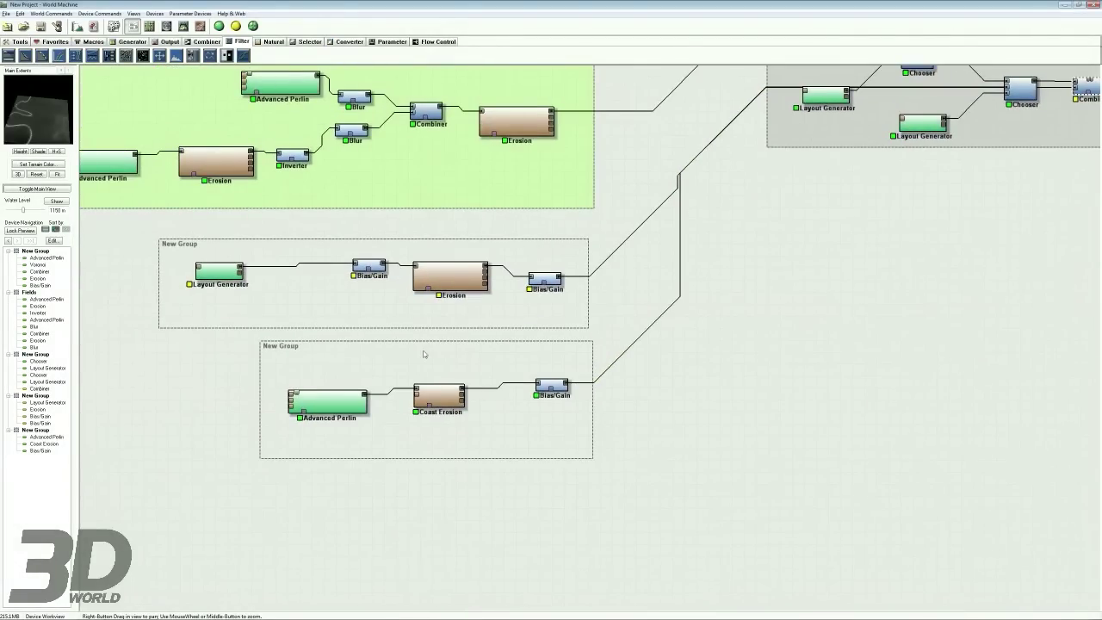
right_click_drag(650, 310, 390, 319)
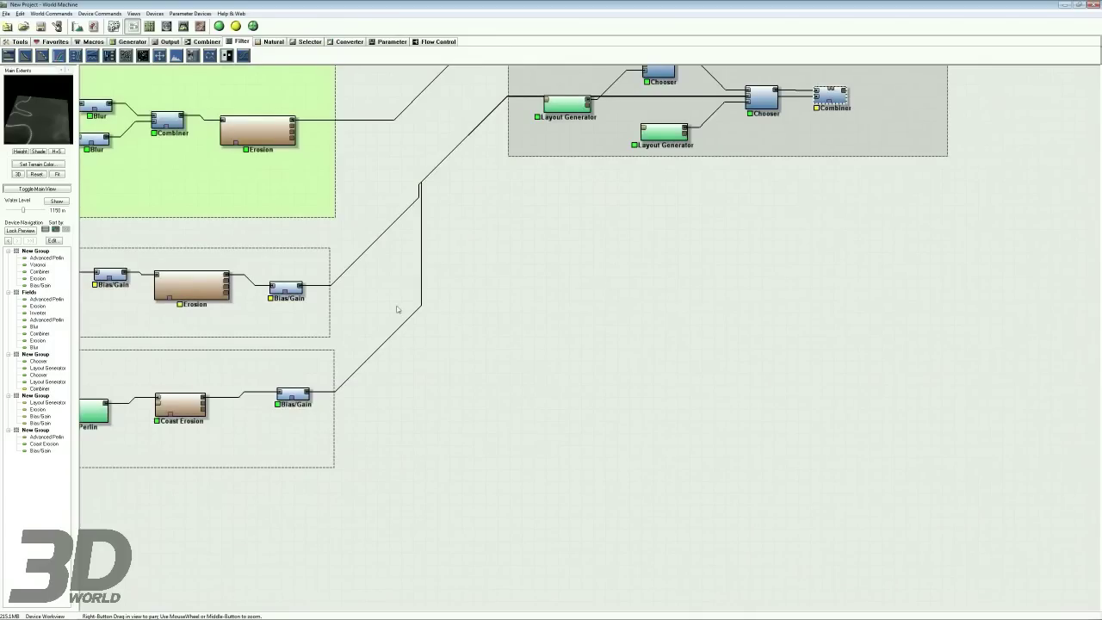
right_click_drag(534, 278, 397, 353)
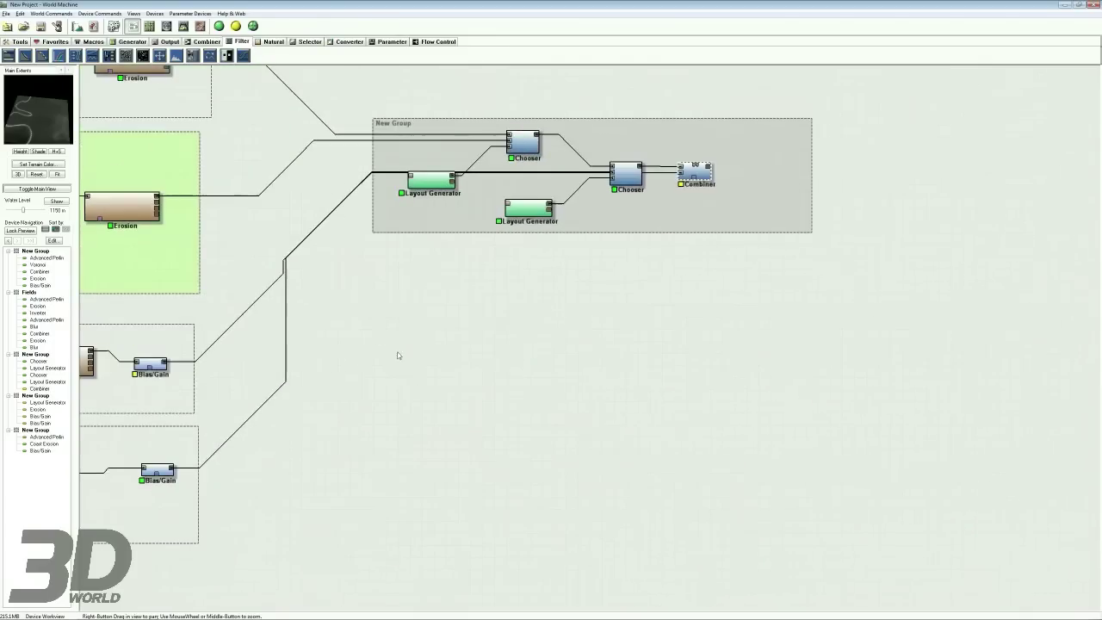
double_click(701, 175)
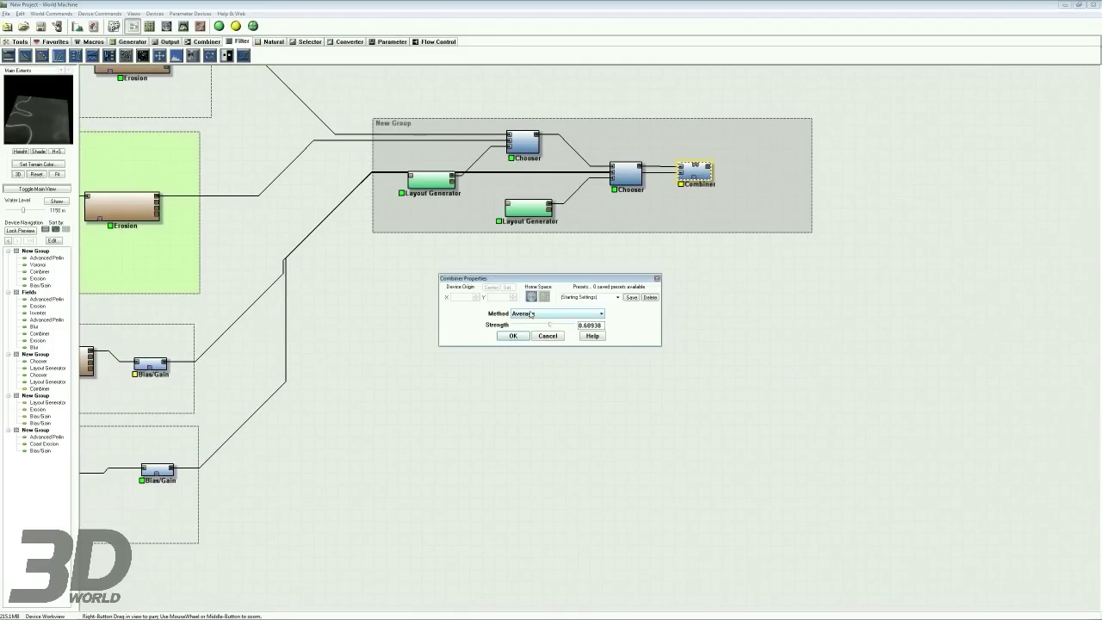
left_click(549, 338)
right_click_drag(587, 301, 617, 352)
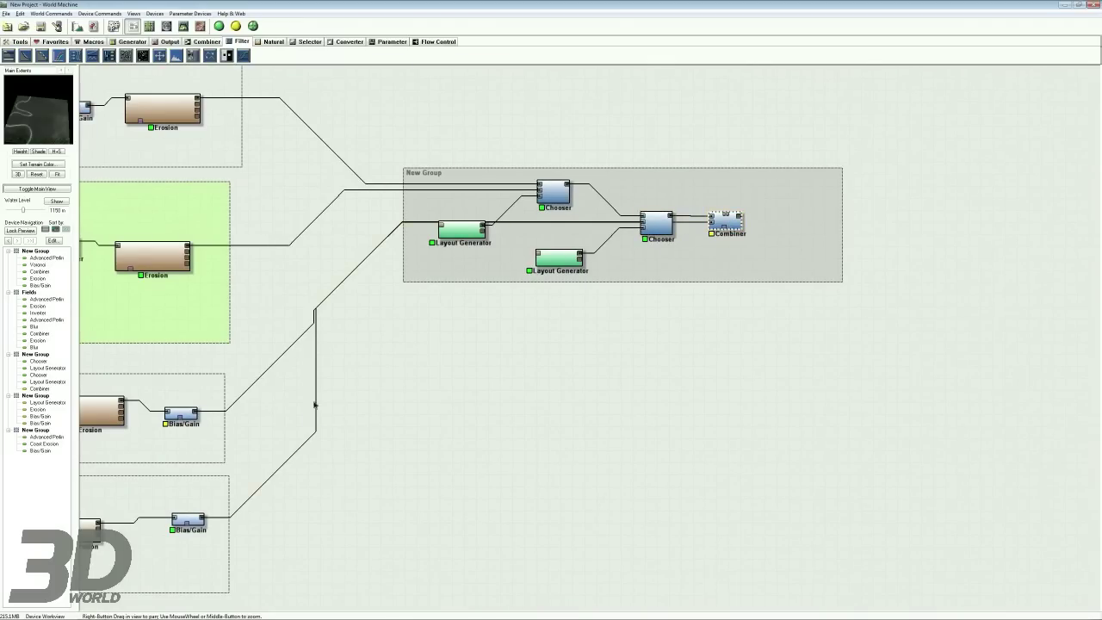
Step: Turn off the mask display of the river Layout Generator and return to the device graph
right_click_drag(315, 405, 717, 315)
left_click(258, 315)
double_click(268, 320)
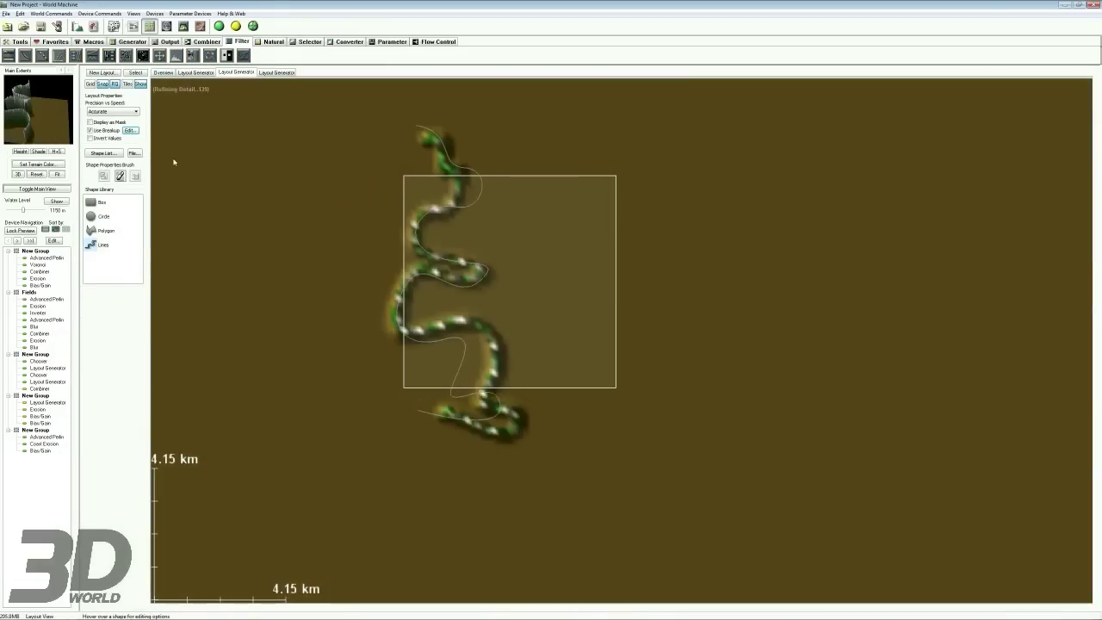
left_click(132, 26)
Step: Set the final Combiner's method to Subtract with a strength of 1.0
right_click_drag(1091, 149, 529, 294)
double_click(564, 285)
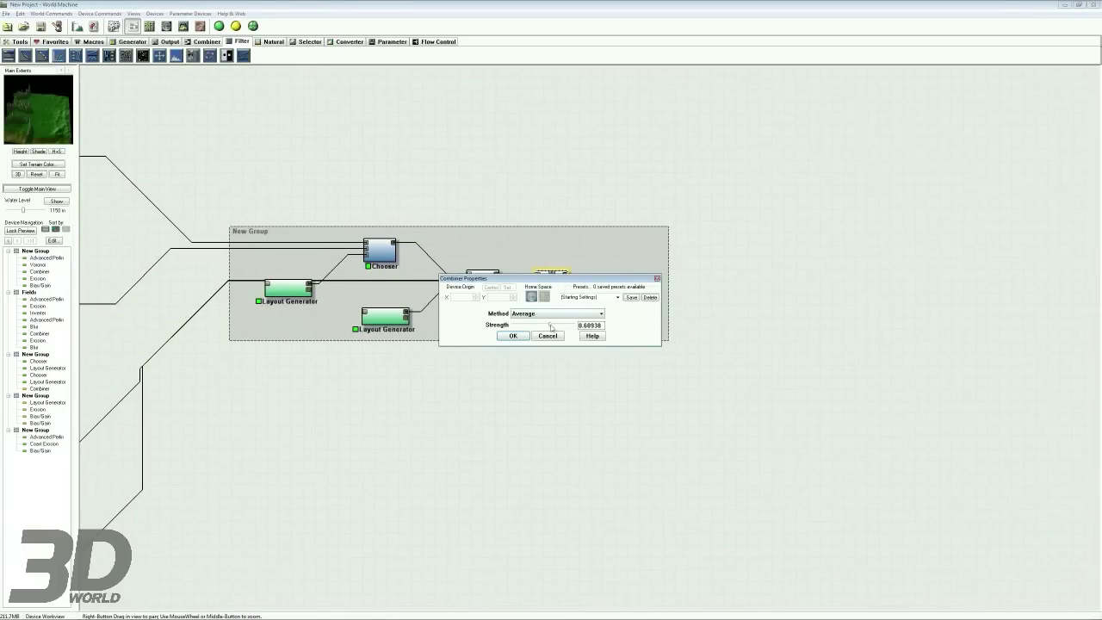
left_click(573, 313)
left_click(542, 337)
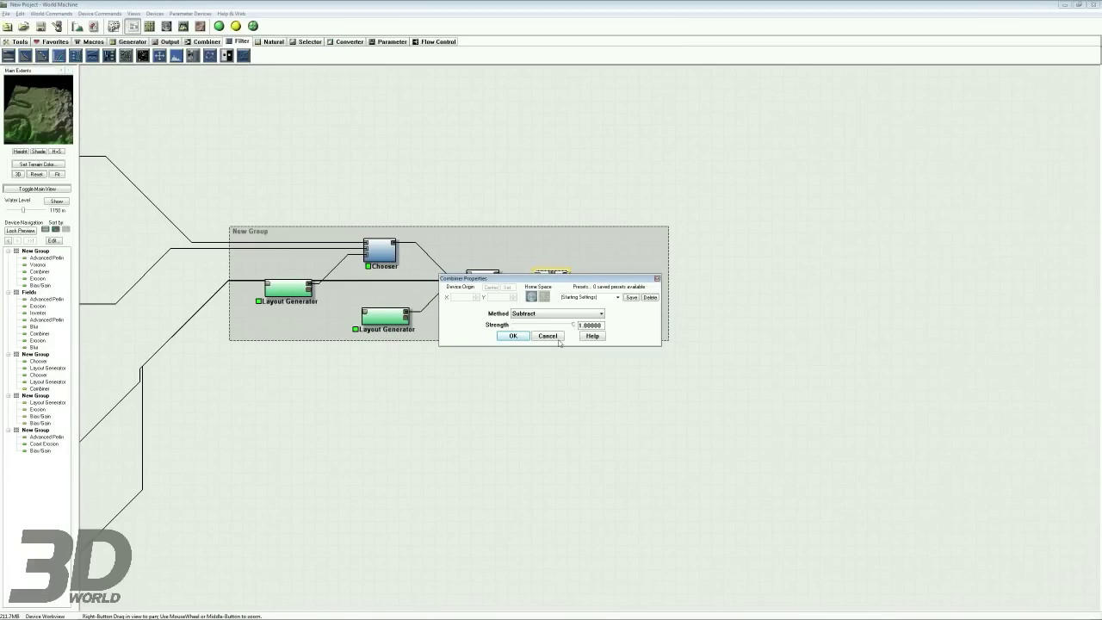
left_click(513, 336)
Step: Build the terrain with the final Combiner's result and inspect the carved river channels in the 3D view
right_click_drag(347, 393, 615, 324)
right_click_drag(870, 265, 650, 290)
right_click(604, 239)
left_click(624, 246)
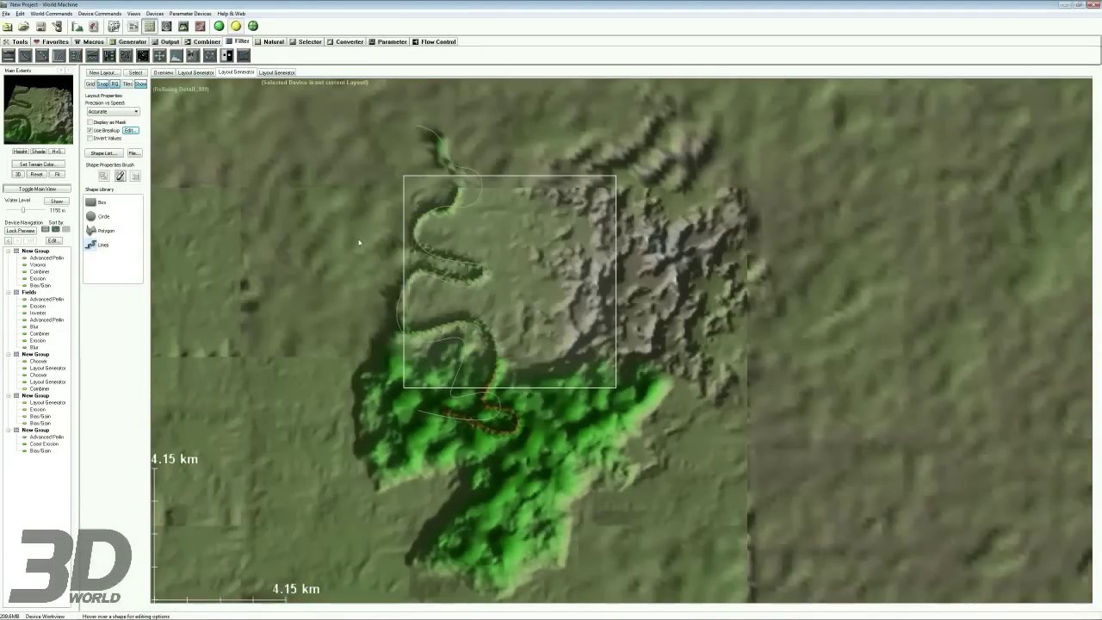
left_click(235, 26)
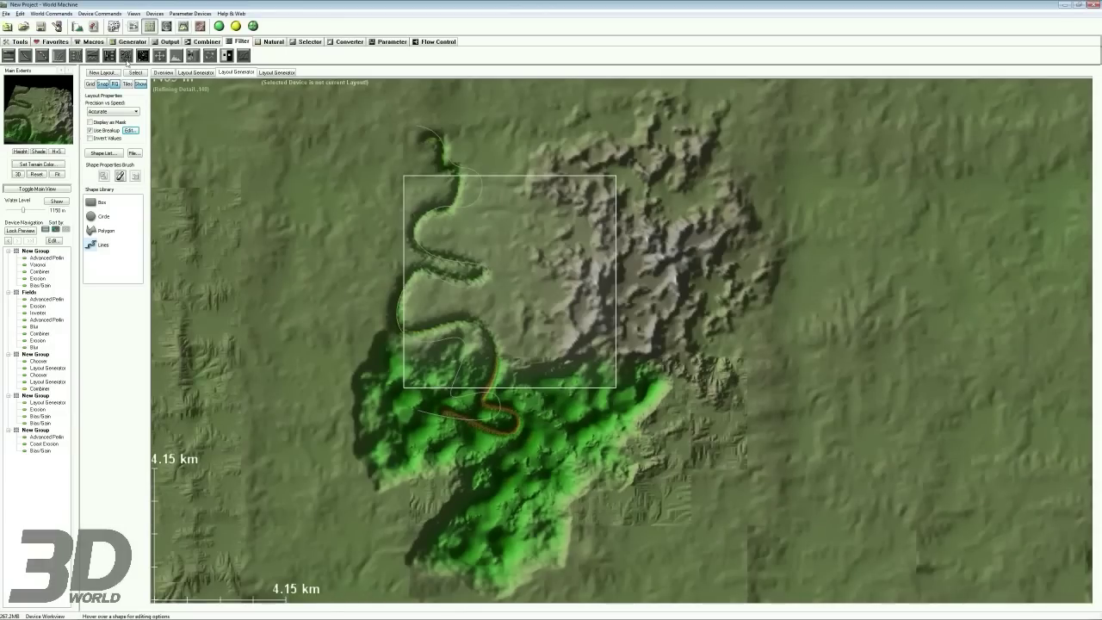
left_click(184, 27)
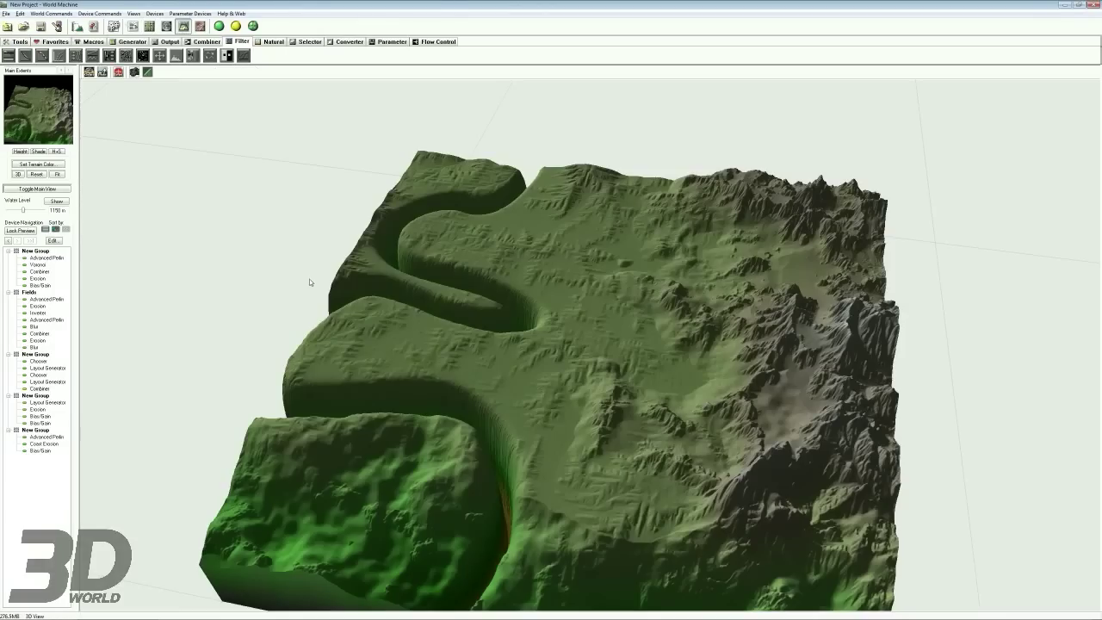
left_click_drag(627, 400, 697, 428)
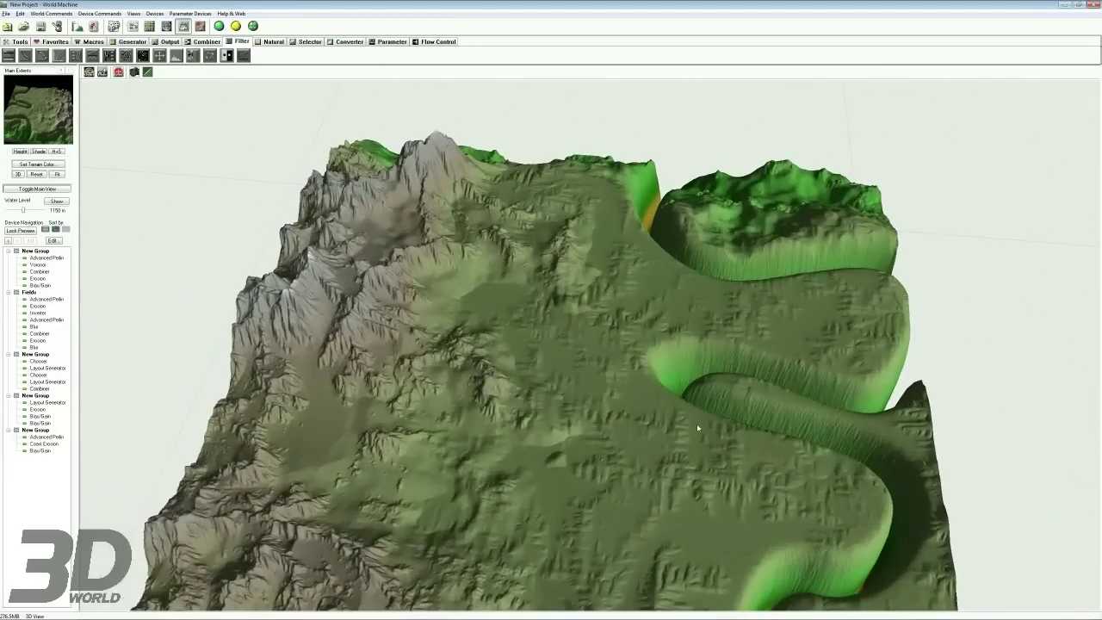
left_click_drag(822, 280, 350, 280)
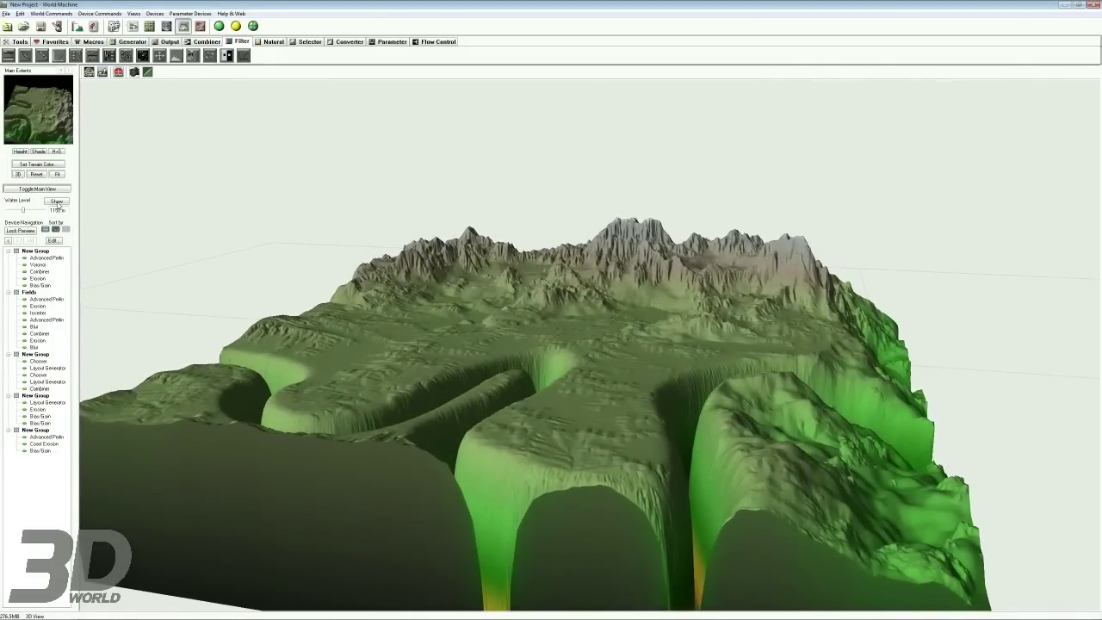
Step: Show the water and raise the water level to about 1385 m to fill the river channels
left_click(56, 201)
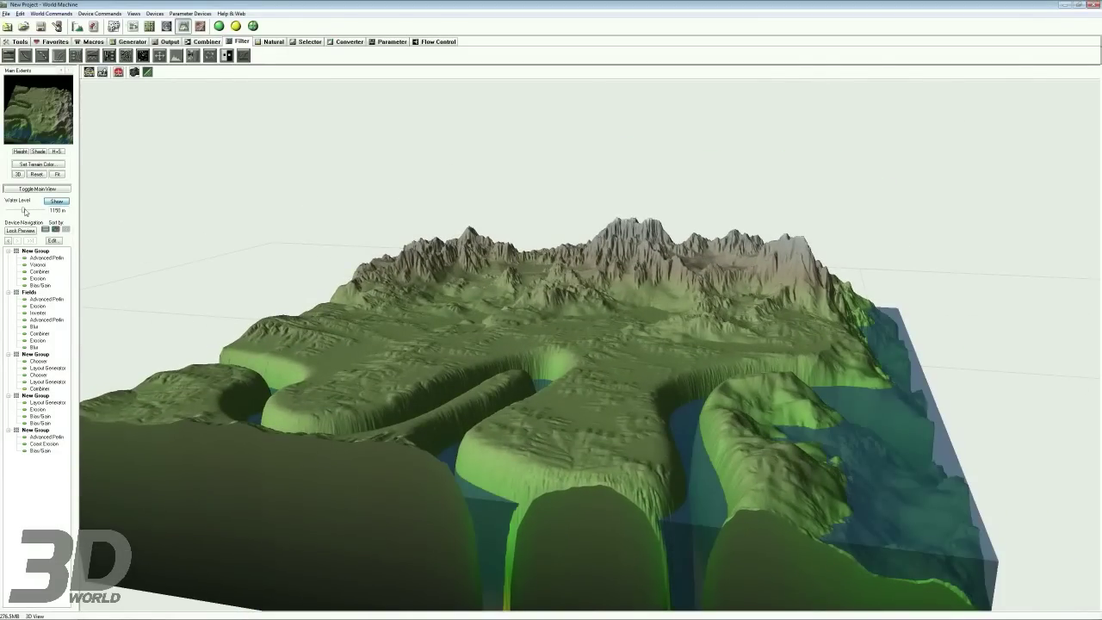
left_click_drag(23, 212, 26, 213)
left_click_drag(487, 309, 534, 379)
scroll(533, 378, "down", 3)
mouse_move(593, 413)
left_mouse_down()
mouse_move(575, 353)
mouse_move(607, 396)
left_mouse_up()
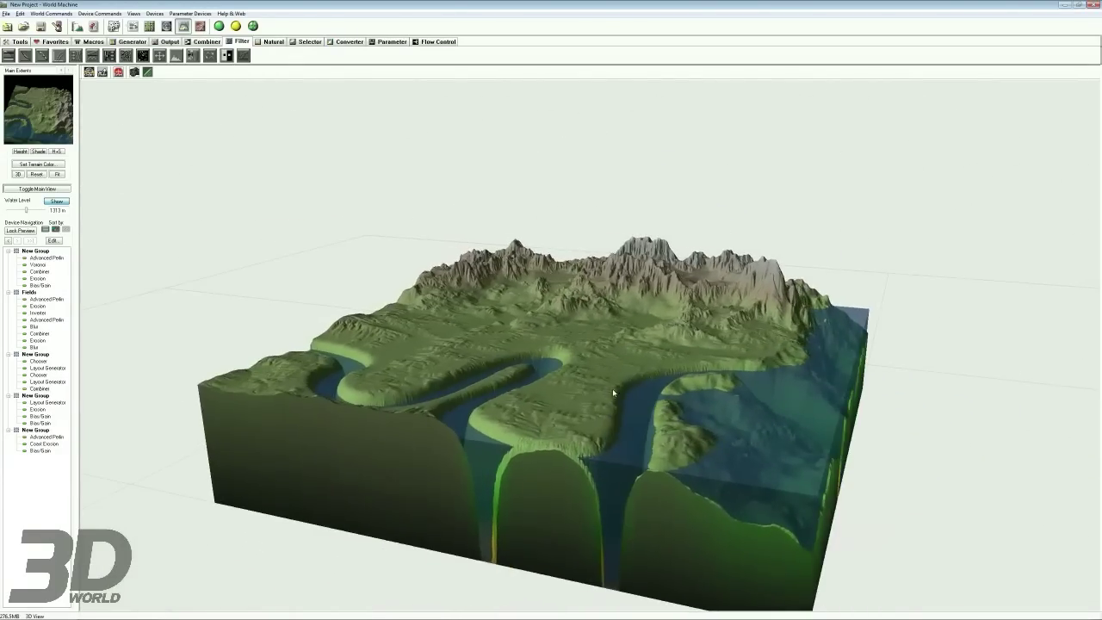
left_click_drag(26, 211, 28, 213)
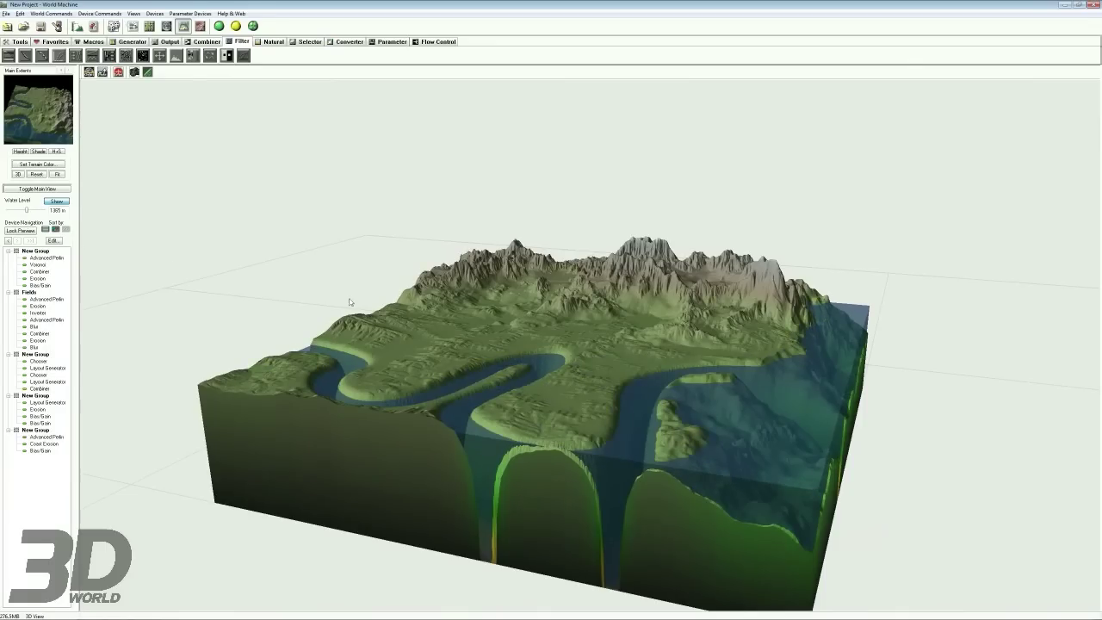
Step: Inspect the flooded river bends from above in 3D and return to an overview of the device graph
left_click_drag(581, 414, 831, 459)
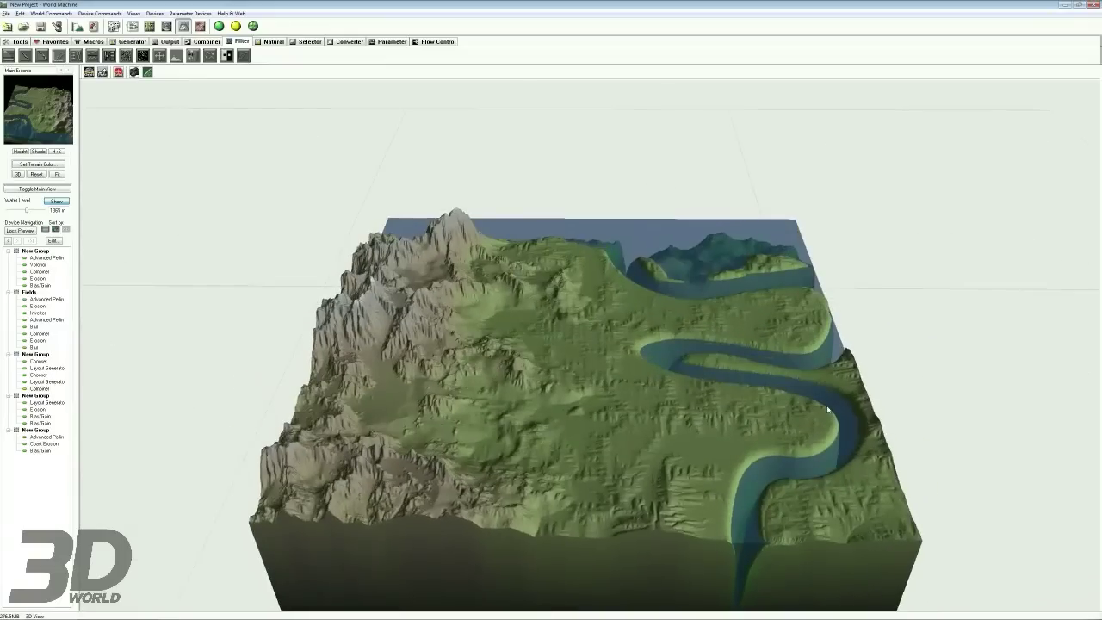
right_click_drag(819, 291, 804, 230)
right_click_drag(730, 249, 747, 142)
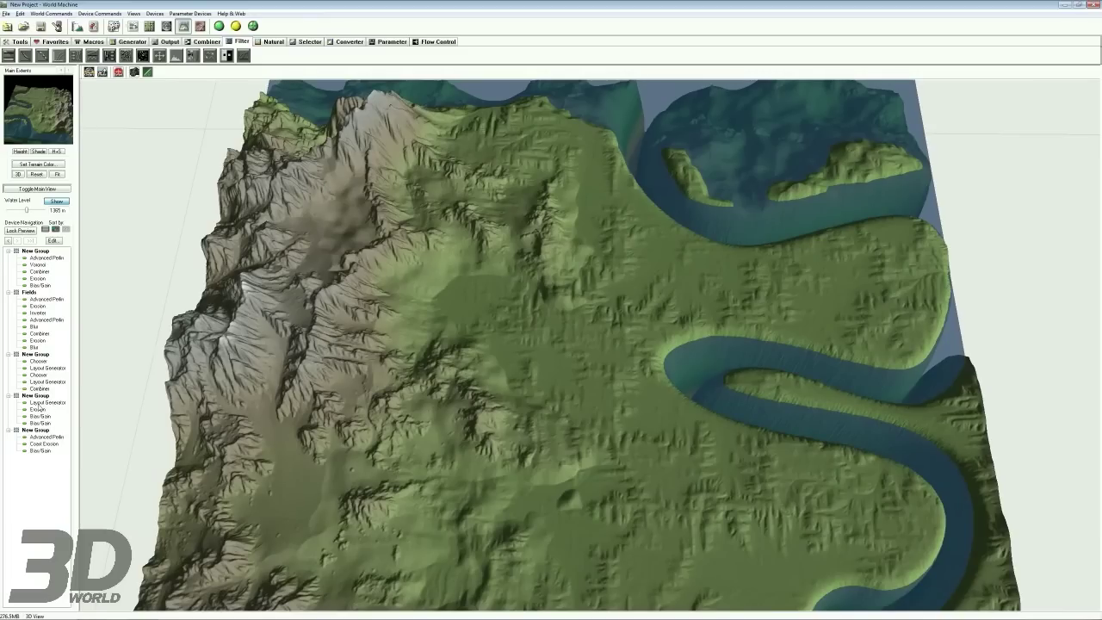
left_click(132, 26)
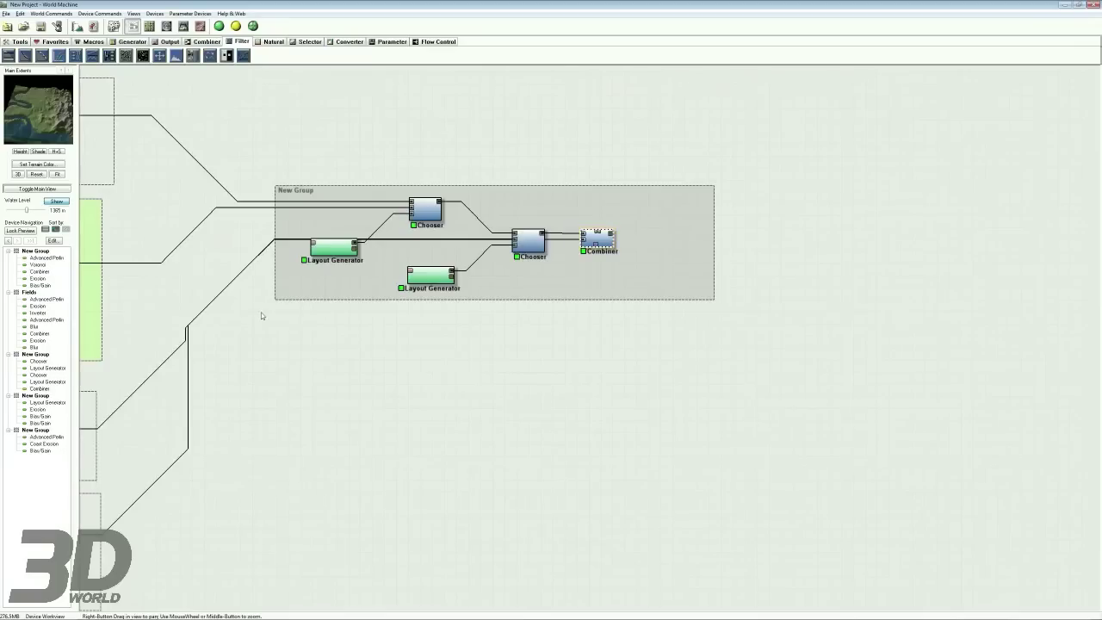
scroll(590, 287, "up", 5)
scroll(591, 287, "down", 1)
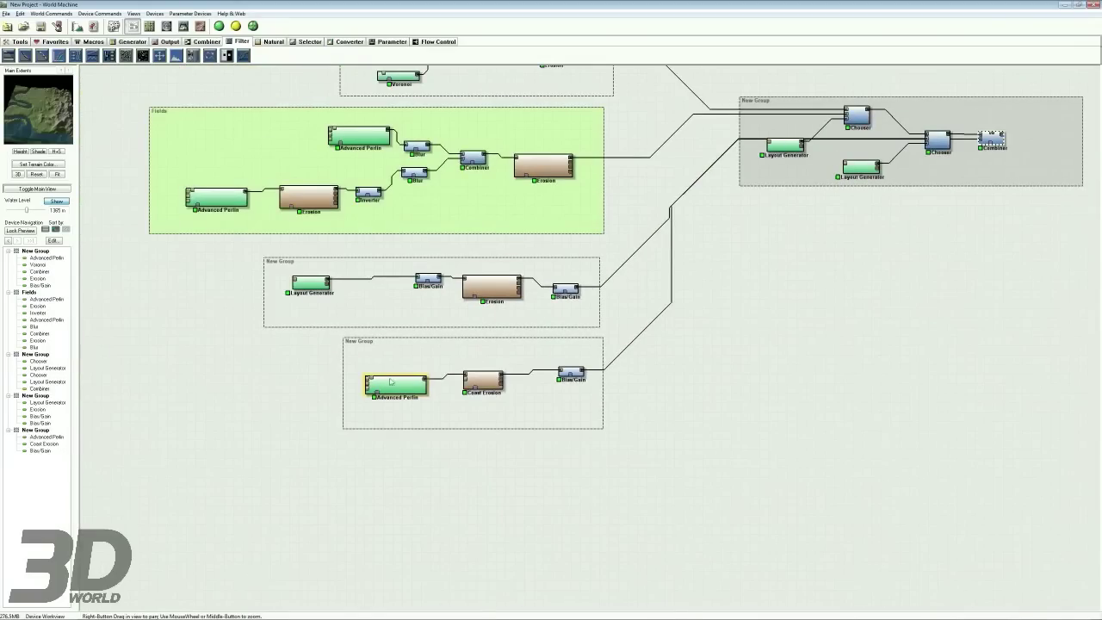
Step: Preview the coast group's Advanced Perlin and examine the lower Layout Generator's polygon mask in the layout view
double_click(416, 390)
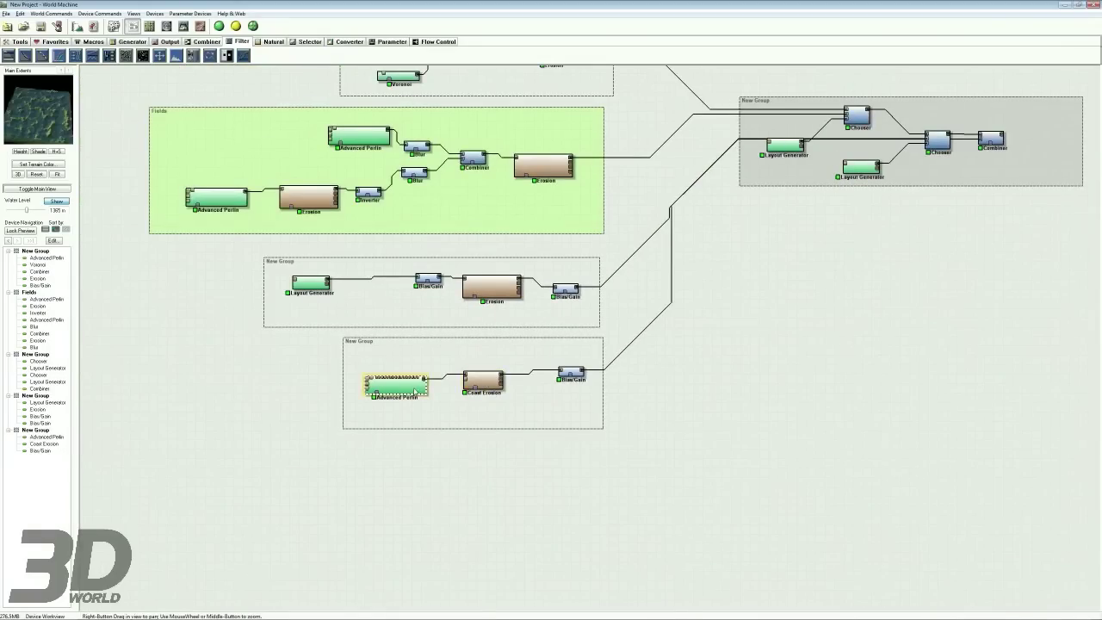
left_click(470, 384)
right_click_drag(616, 342, 408, 352)
left_click(465, 285)
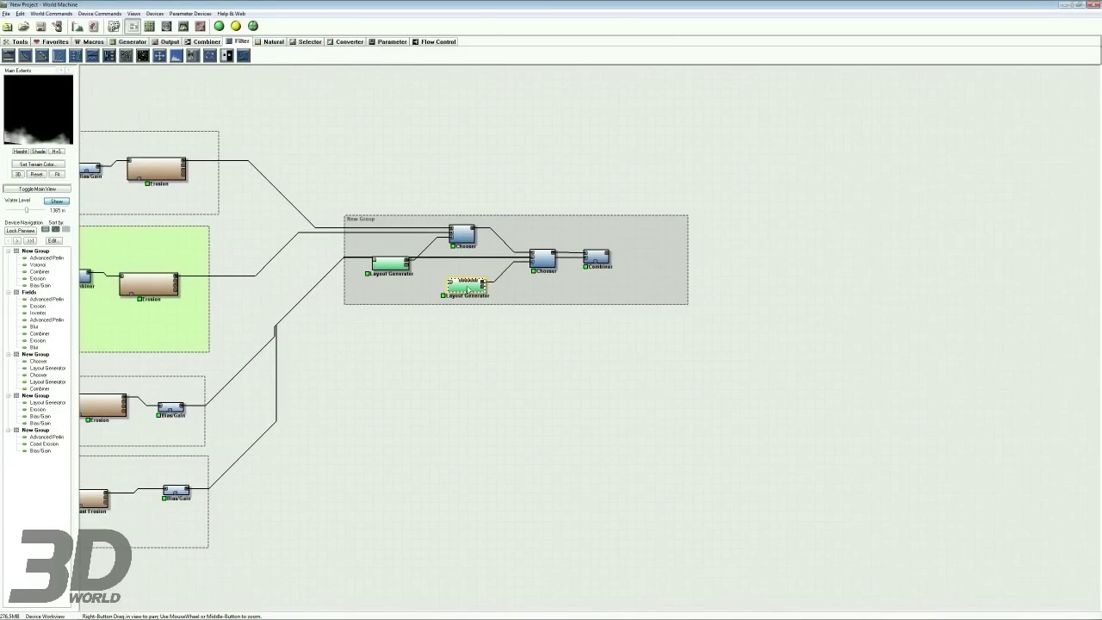
double_click(466, 286)
scroll(458, 341, "up", 3)
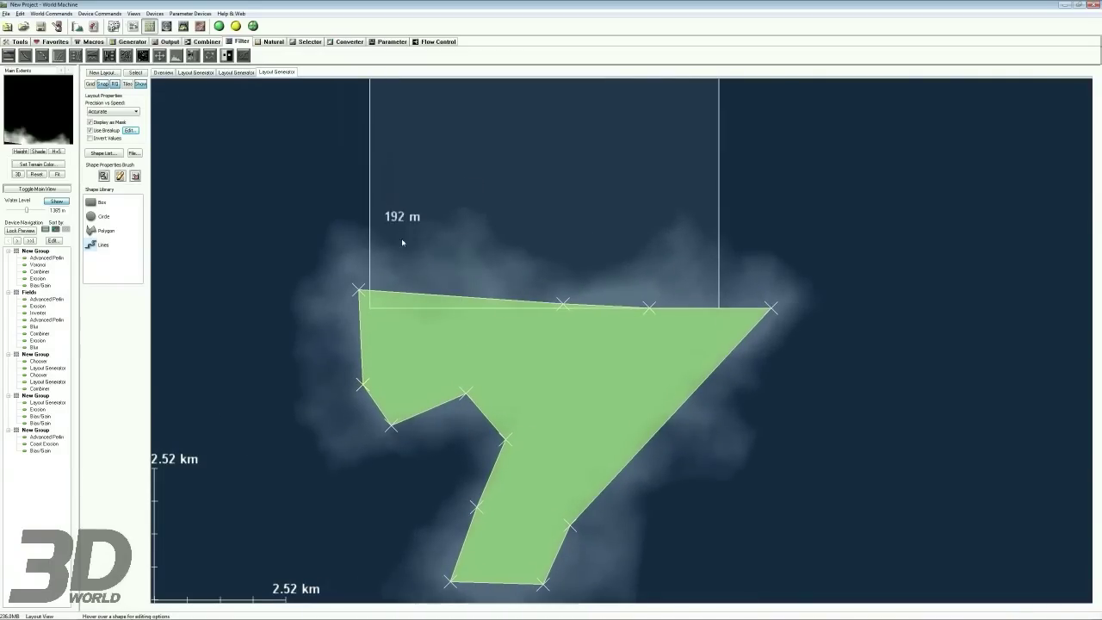
left_click(133, 25)
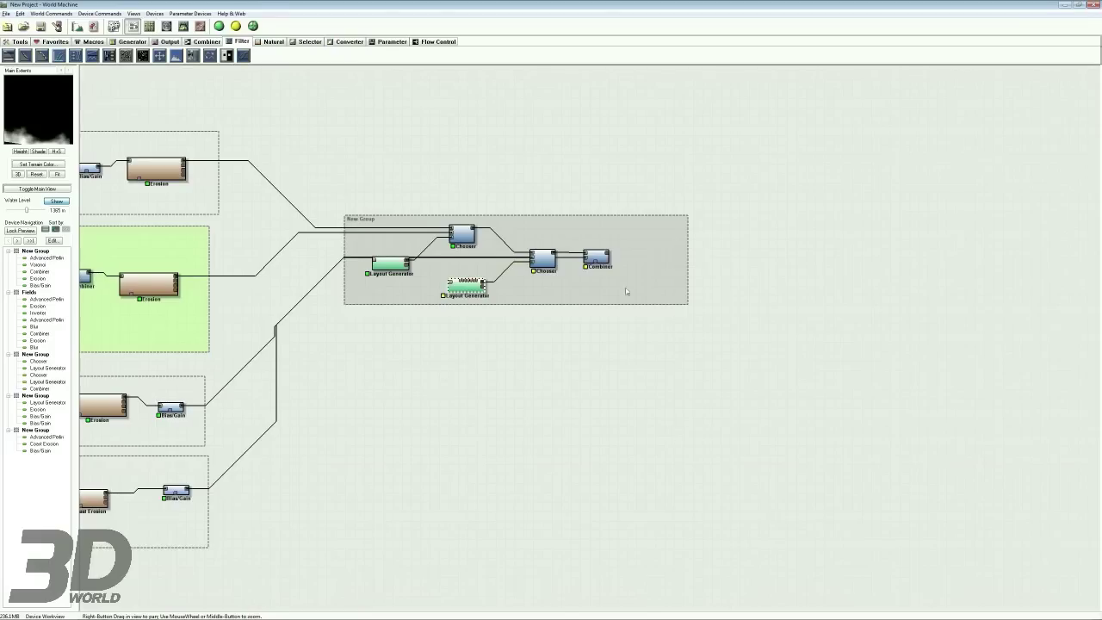
Step: Lock the preview on the second Chooser and show the lower Layout Generator's polygon over the terrain in the layout view
left_click(540, 284)
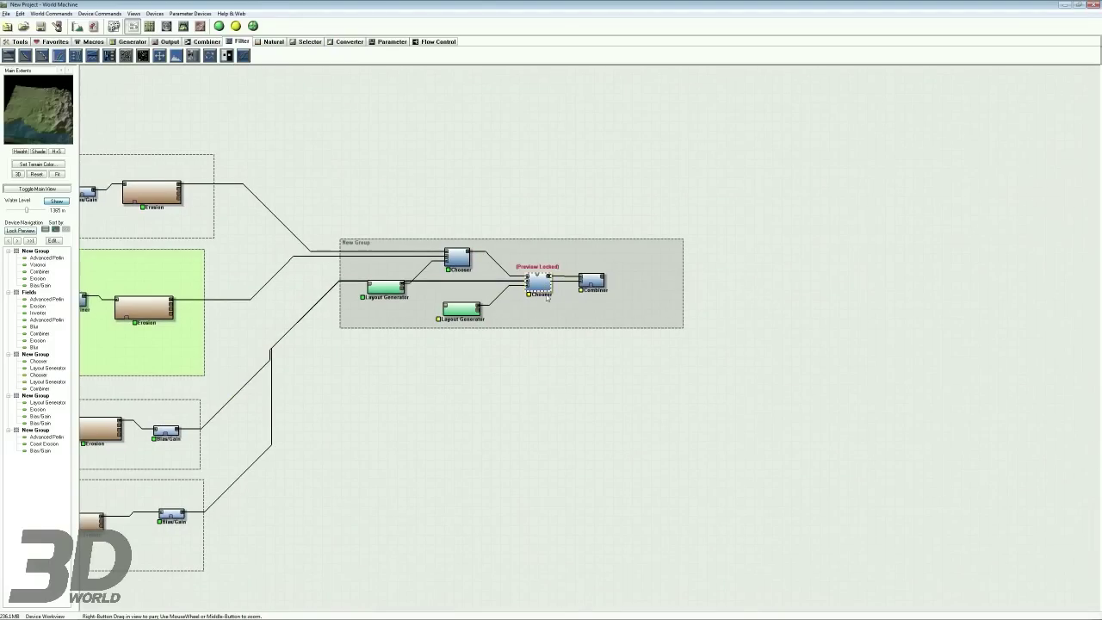
right_click(460, 310)
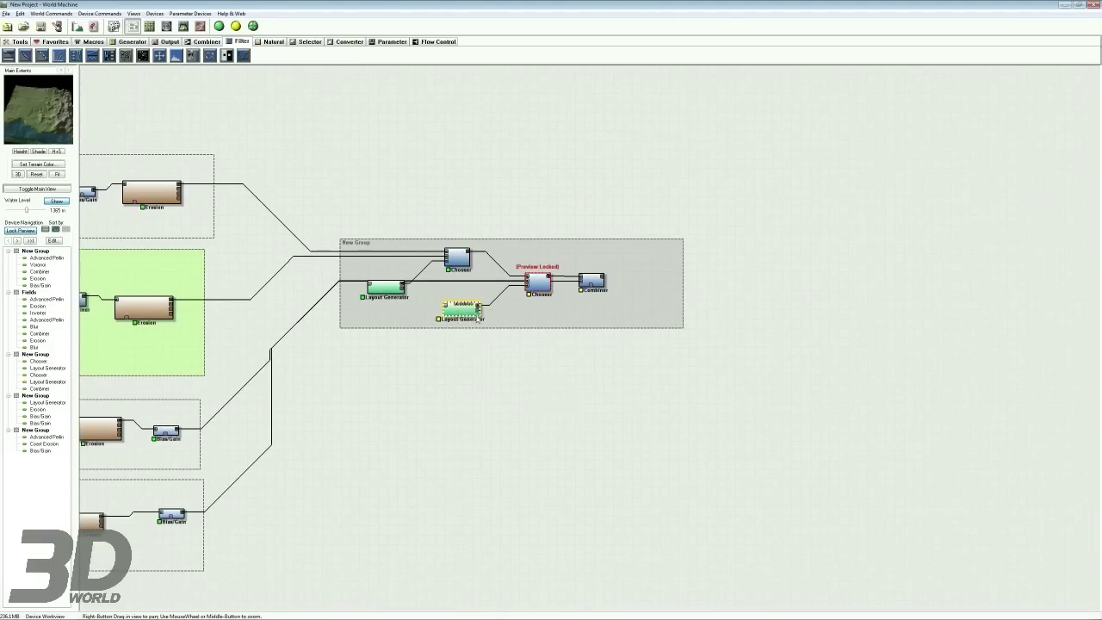
left_click(475, 317)
middle_click_drag(430, 241, 450, 265)
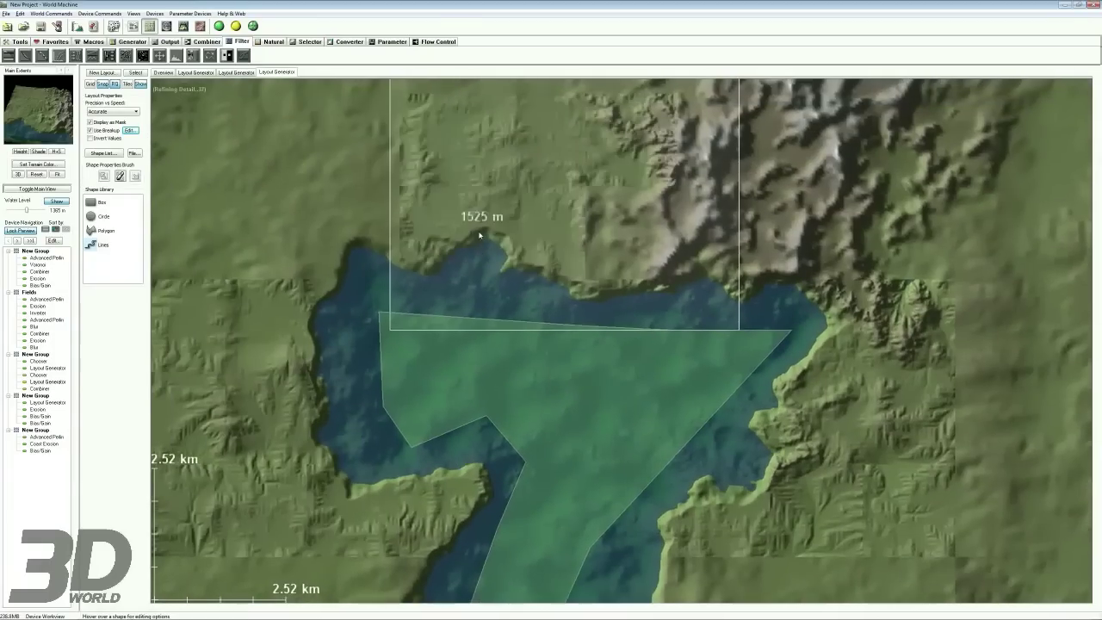
Step: Reshape the coast mask polygon by moving its upper edge's middle vertex westward and slightly inward, and return to the device graph
left_click(502, 345)
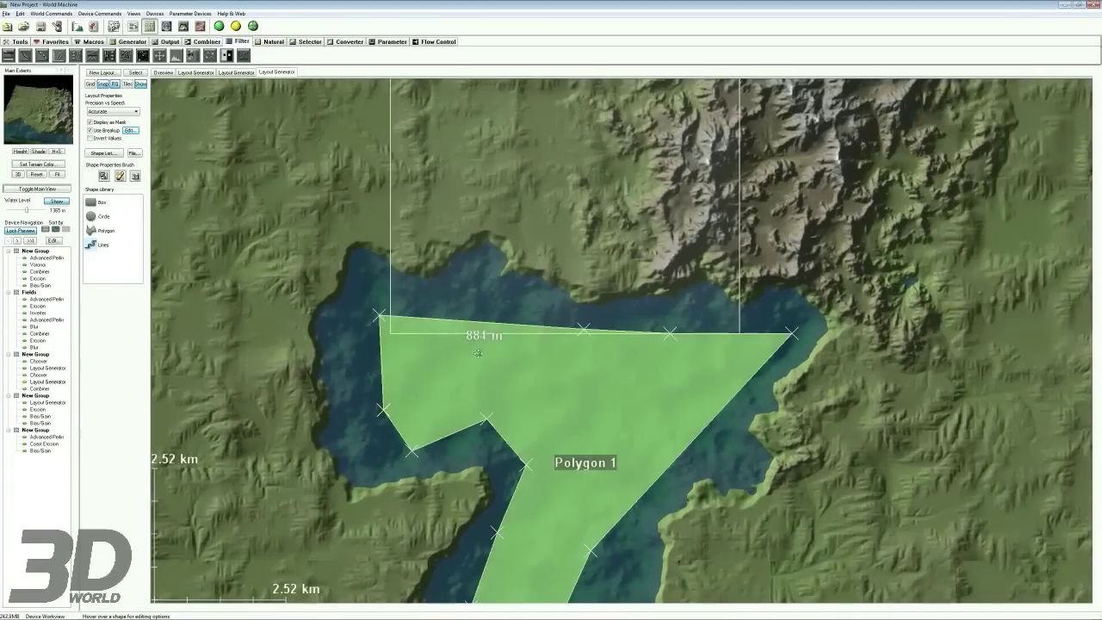
left_click_drag(502, 336, 478, 349)
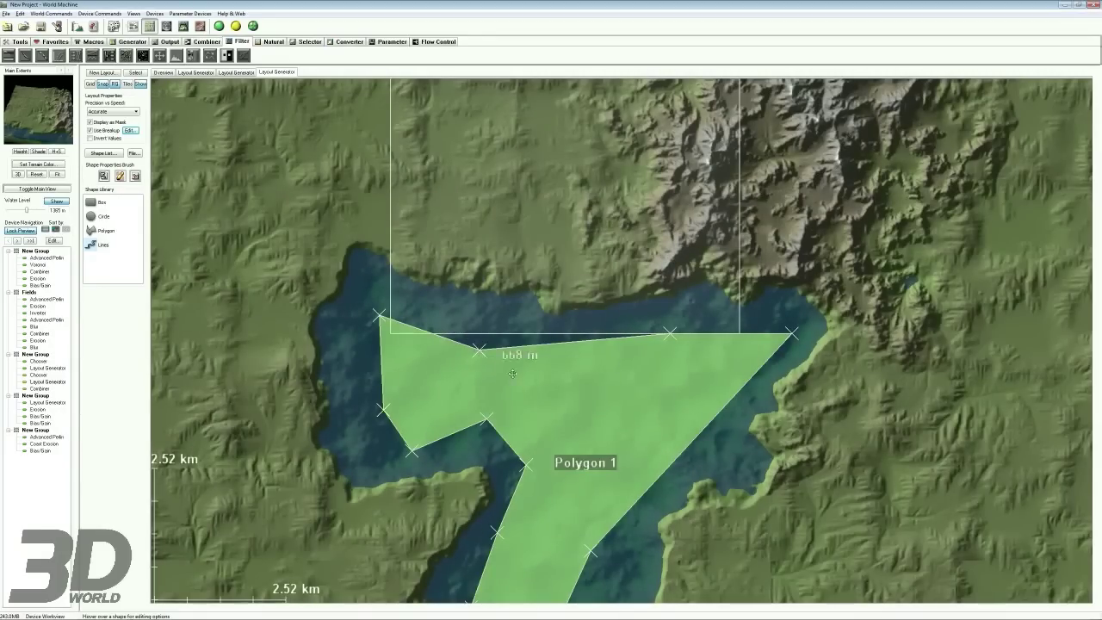
mouse_move(479, 349)
left_mouse_down()
mouse_move(597, 336)
mouse_move(474, 346)
left_mouse_up()
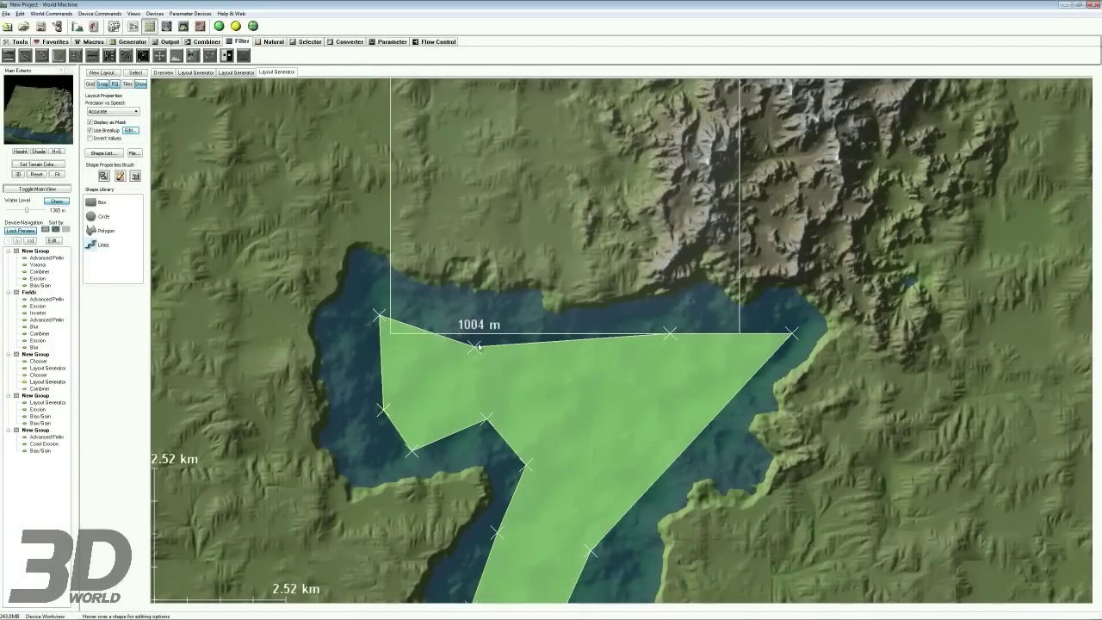
mouse_move(475, 346)
left_mouse_down()
mouse_move(475, 306)
mouse_move(471, 349)
left_mouse_up()
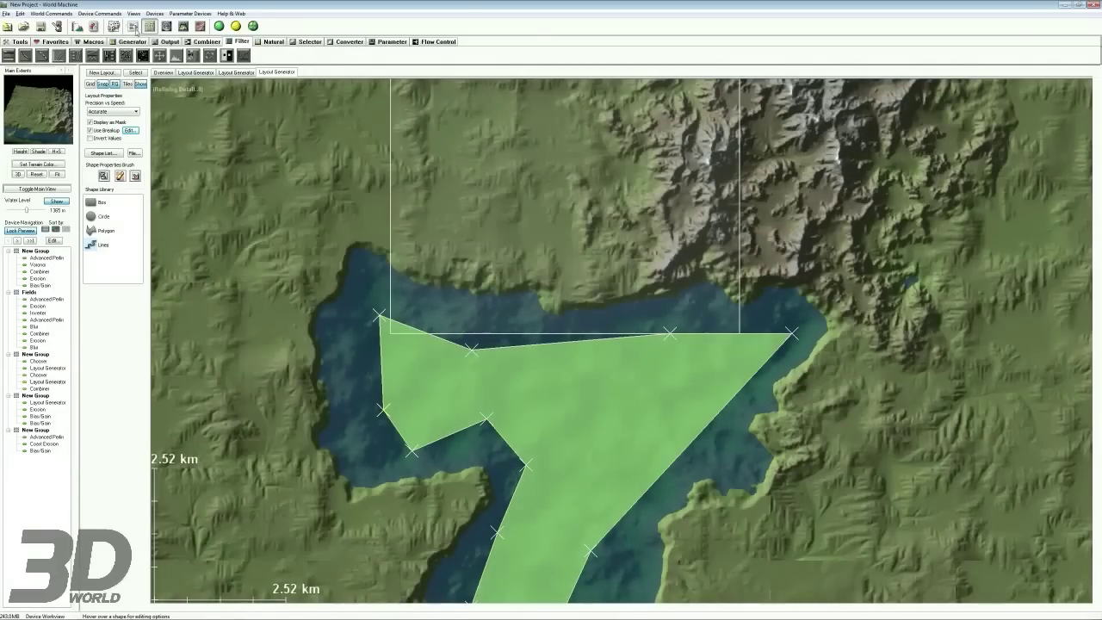
left_click(133, 27)
Step: Unlock the preview, build the terrain from the final Combiner and show it in 3D
right_click_drag(583, 320, 548, 326)
key("ctrl+f")
scroll(553, 264, "up", 1)
right_click(548, 269)
left_click(565, 272)
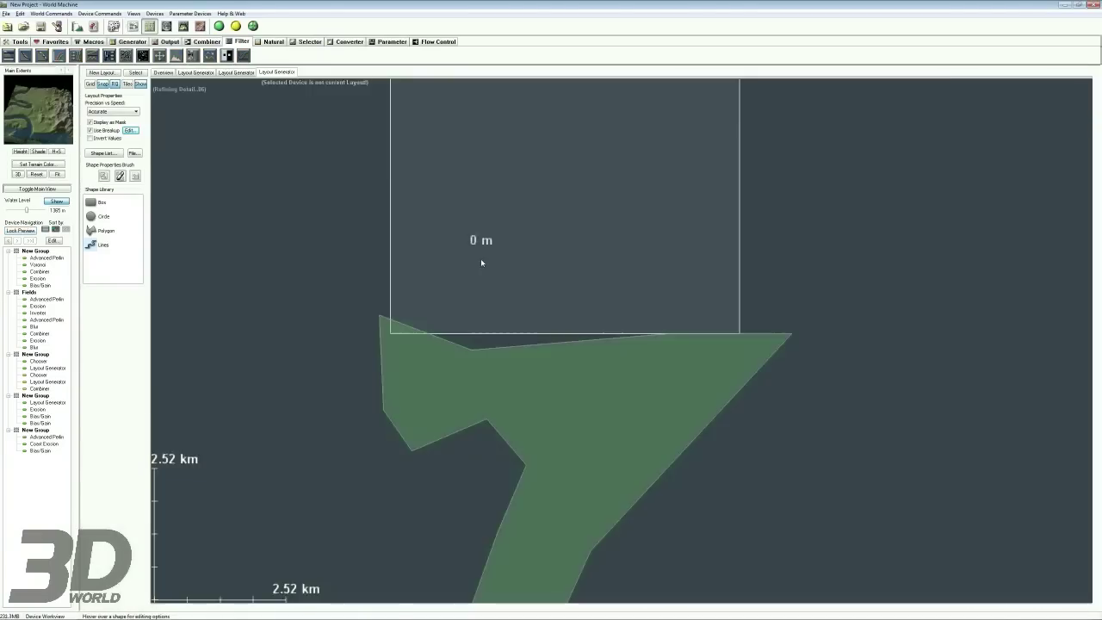
left_click(235, 27)
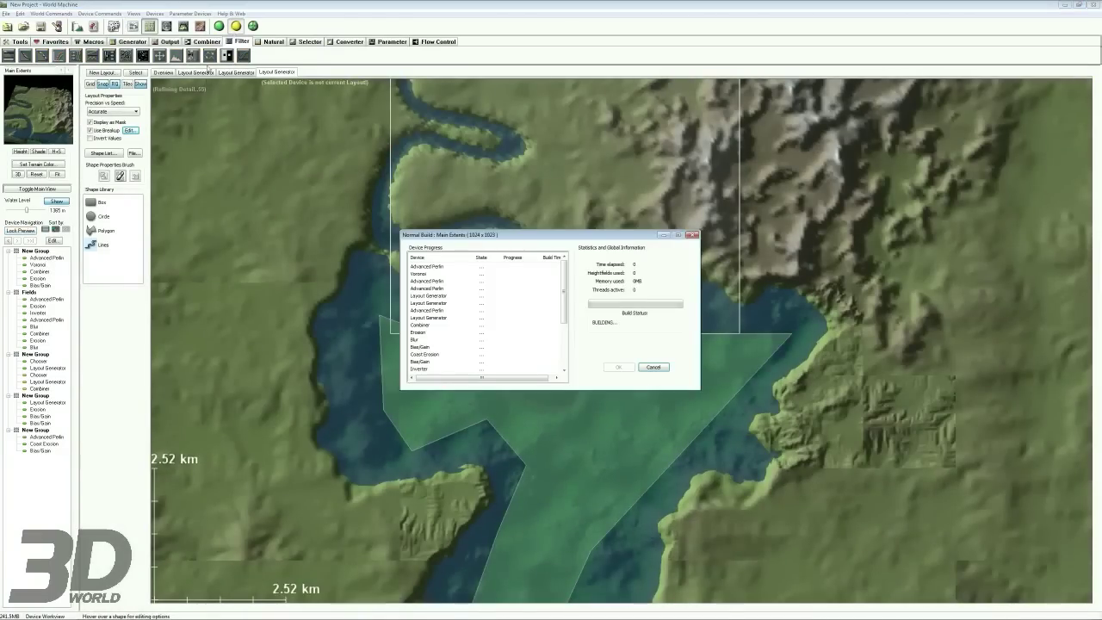
left_click(183, 26)
Step: Orbit the built terrain in 3D to examine the river bends, coast and mountains from above and at a low angle
mouse_move(819, 189)
left_mouse_down()
mouse_move(835, 103)
mouse_move(827, 176)
left_mouse_up()
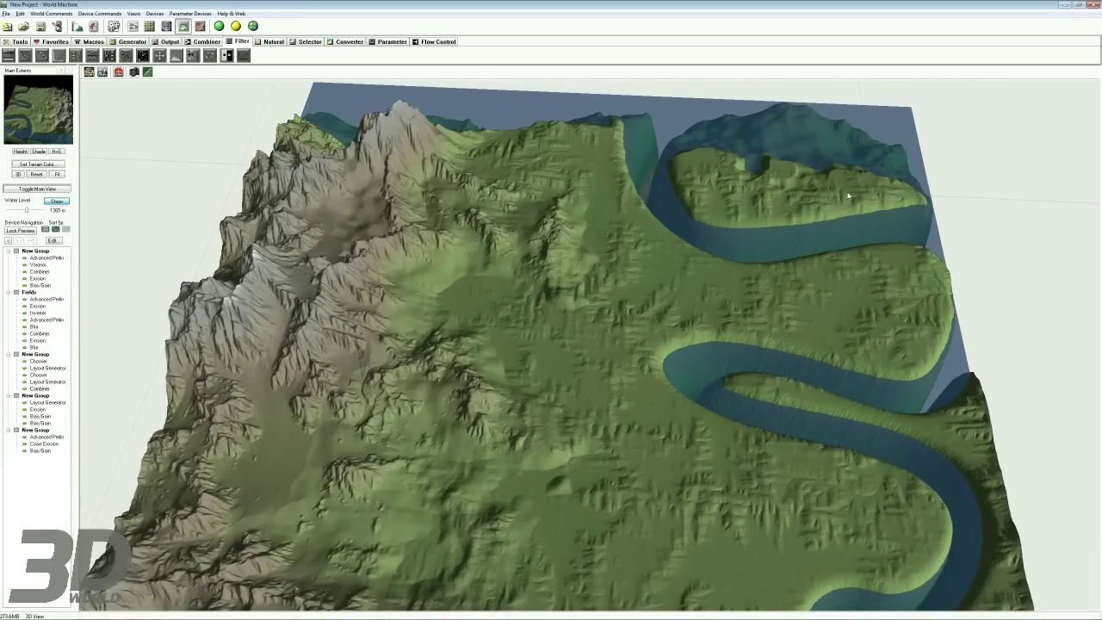
left_click_drag(829, 209, 829, 143)
right_click_drag(828, 143, 874, 259)
left_click_drag(874, 259, 903, 259)
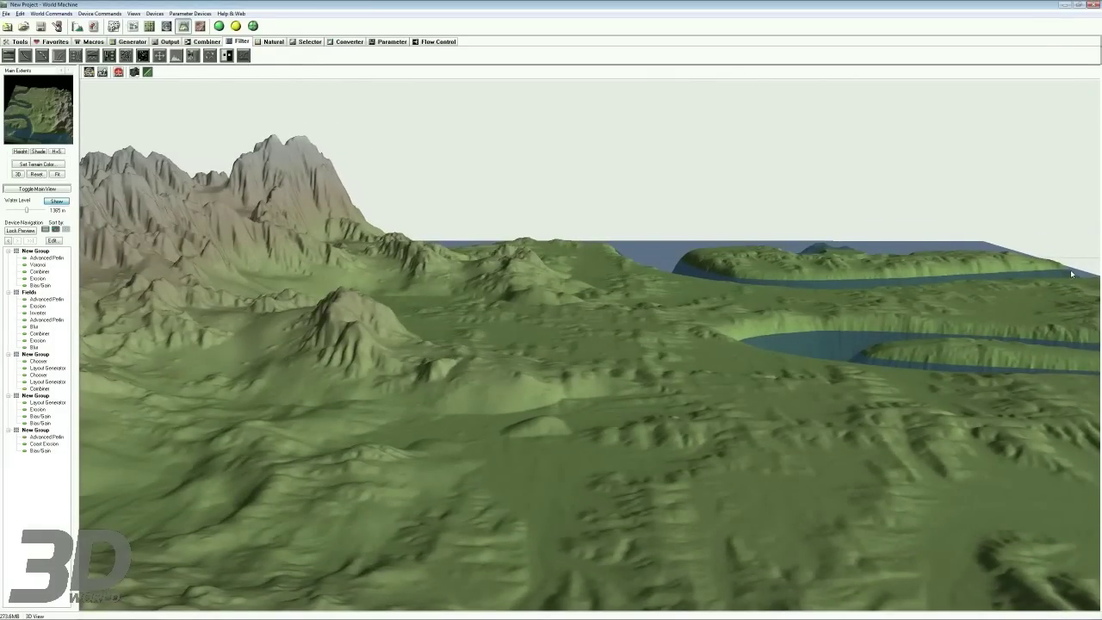
right_click_drag(1051, 281, 987, 275)
right_click_drag(956, 317, 939, 361)
left_click_drag(938, 361, 945, 358)
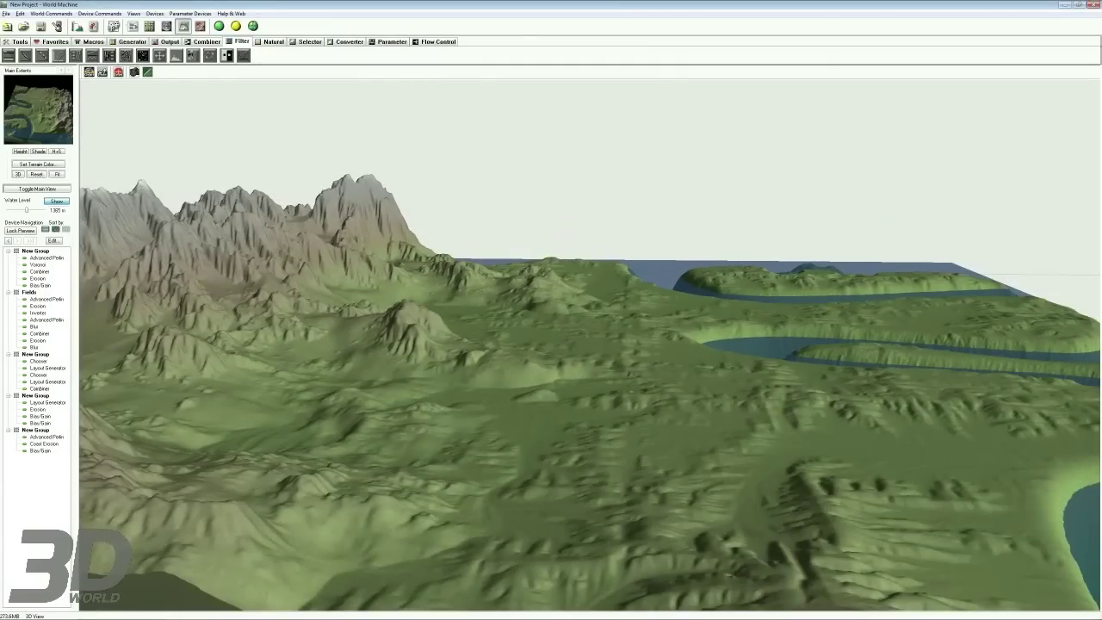
mouse_move(979, 134)
left_mouse_down()
mouse_move(985, 567)
mouse_move(277, 569)
left_mouse_up()
mouse_move(120, 95)
left_mouse_down()
mouse_move(104, 388)
mouse_move(131, 575)
mouse_move(280, 569)
left_mouse_up()
mouse_move(126, 101)
left_mouse_down()
mouse_move(921, 92)
mouse_move(990, 114)
left_mouse_up()
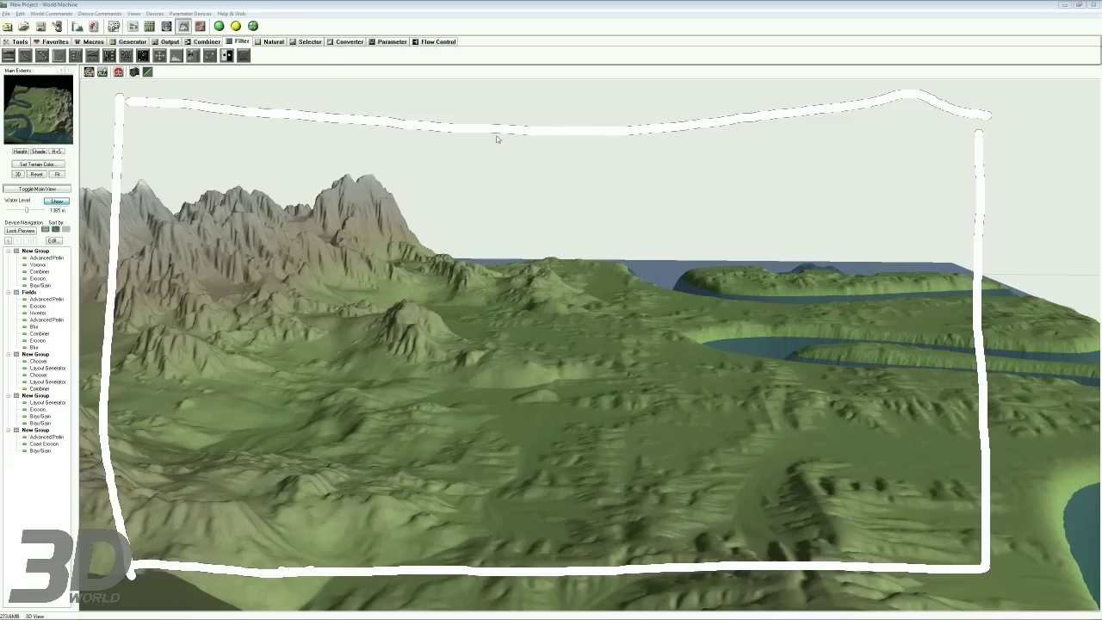
key("Escape")
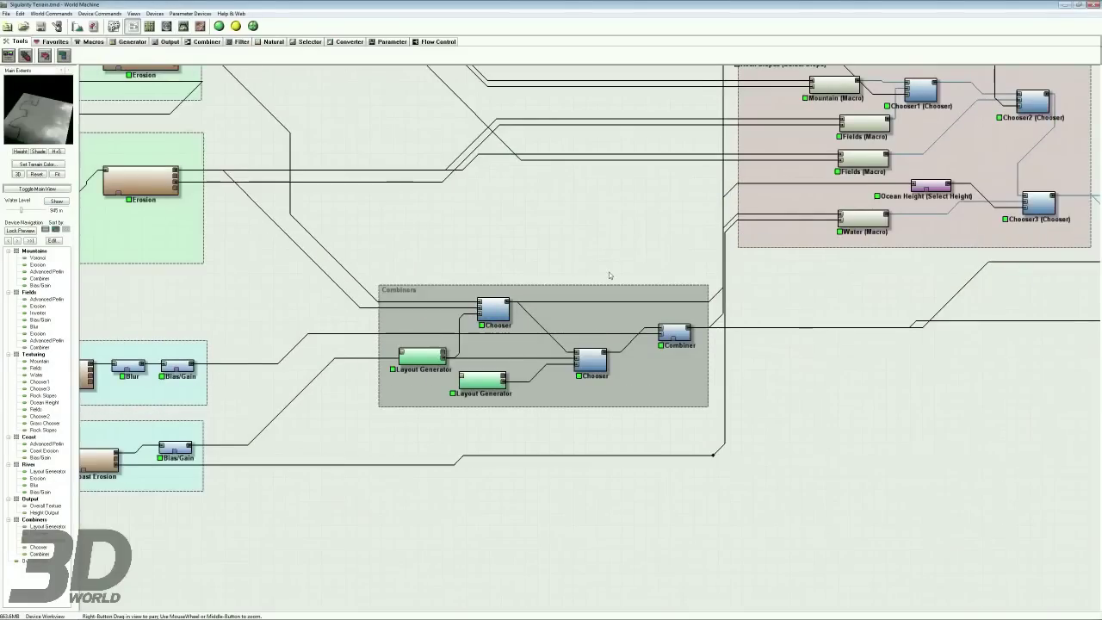
Step: Review the finished Singularity terrain project's device graph, from the outputs and texturing group back to the terrain, river and coast groups
right_click_drag(609, 275, 481, 276)
scroll(530, 286, "down", 2)
right_click_drag(784, 329, 450, 270)
left_click_drag(488, 286, 575, 284)
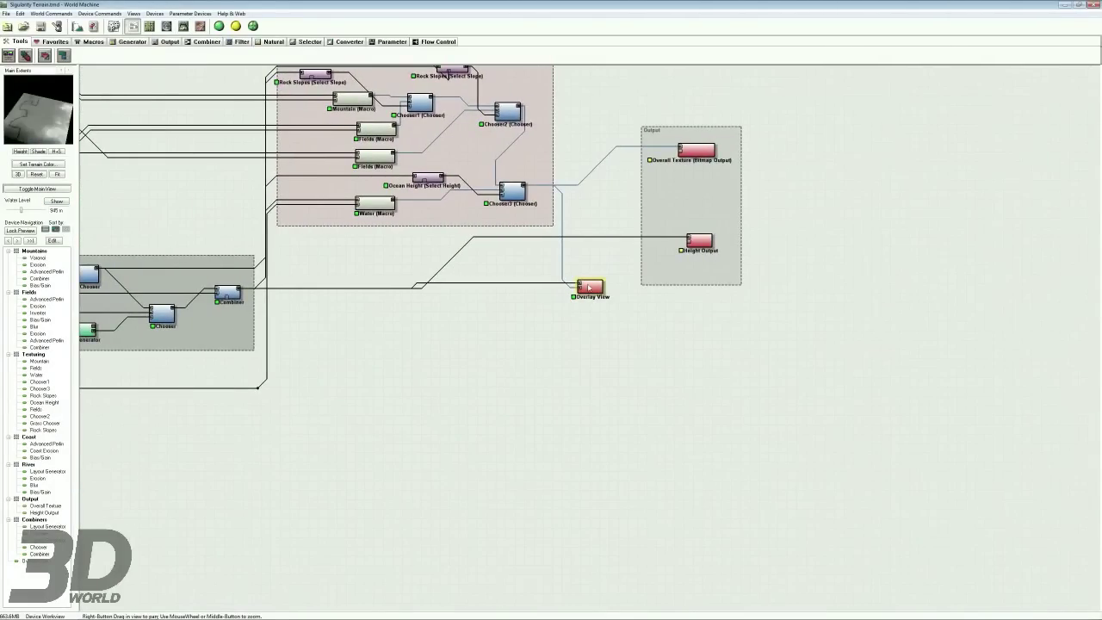
right_click_drag(596, 138, 533, 158)
right_click_drag(178, 182, 713, 197)
right_click_drag(495, 216, 649, 286)
left_click_drag(194, 101, 517, 222)
right_click_drag(240, 118, 221, 65)
left_click_drag(176, 179, 525, 306)
right_click_drag(525, 306, 443, 217)
left_click_drag(131, 239, 453, 396)
right_click_drag(554, 379, 406, 398)
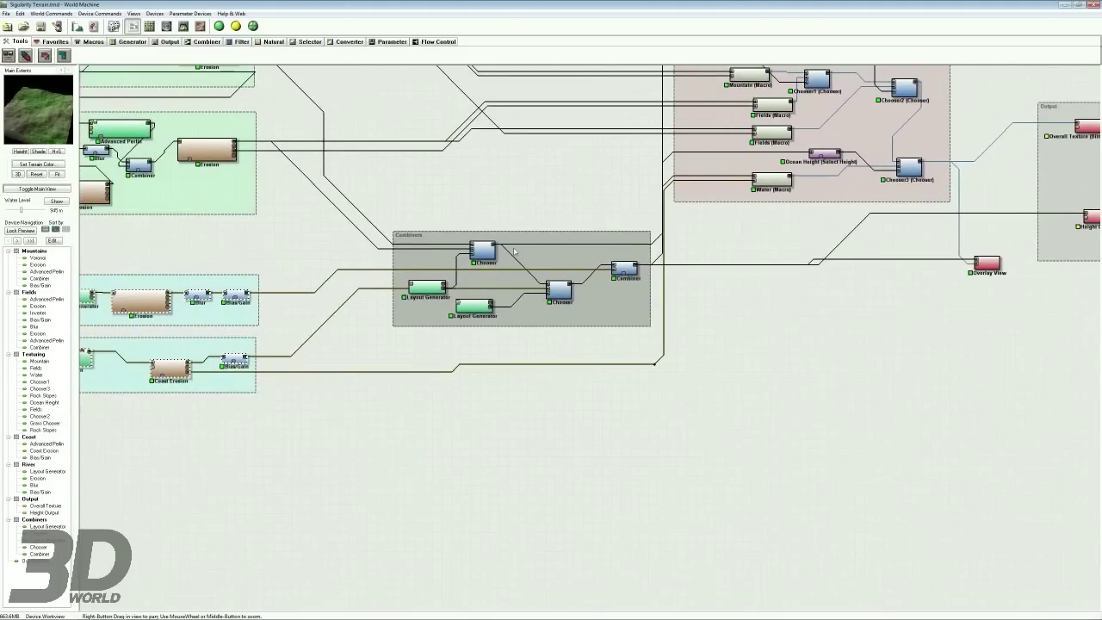
Step: Preview the Overlay View and examine the Output group in the finished terrain project, then return to the new project
scroll(602, 257, "up", 2)
right_click_drag(777, 270, 260, 344)
left_click(575, 314)
left_click_drag(516, 288, 606, 377)
right_click_drag(656, 323, 505, 388)
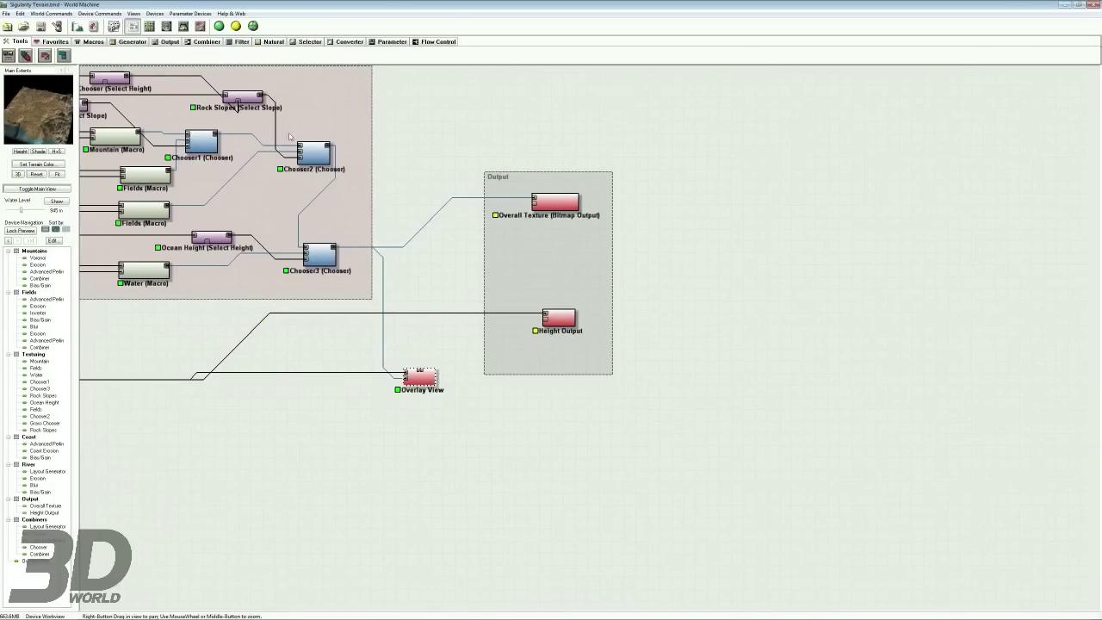
left_click(169, 43)
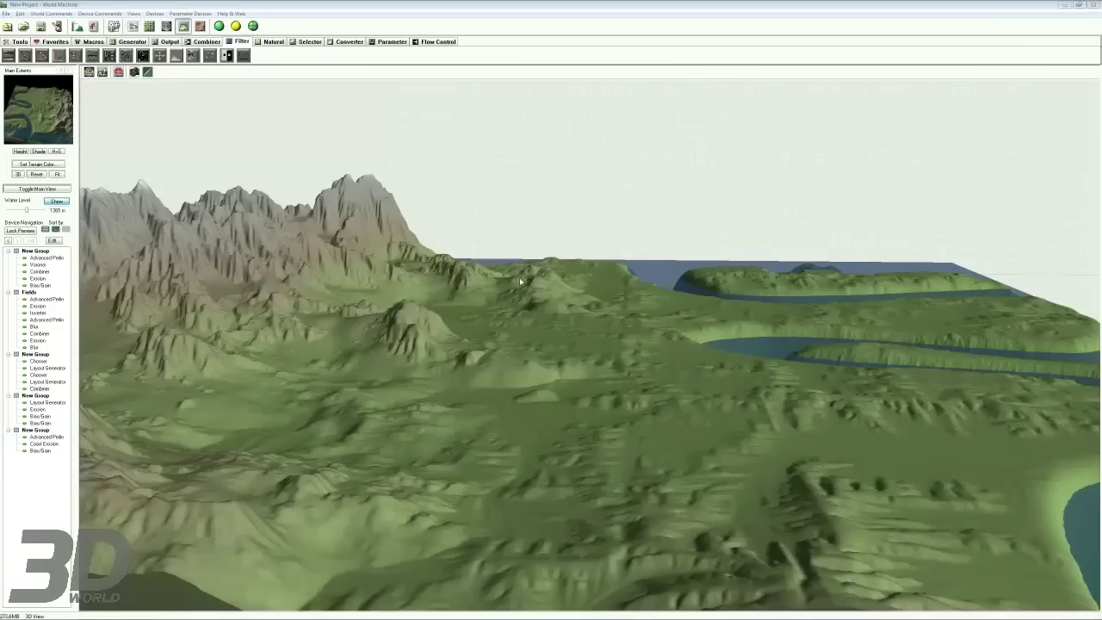
Step: Place a Height Output device beside the combining group and connect the final Combiner's output to it
left_click(133, 26)
scroll(795, 264, "down", 2)
right_click_drag(795, 268, 503, 285)
left_click(166, 42)
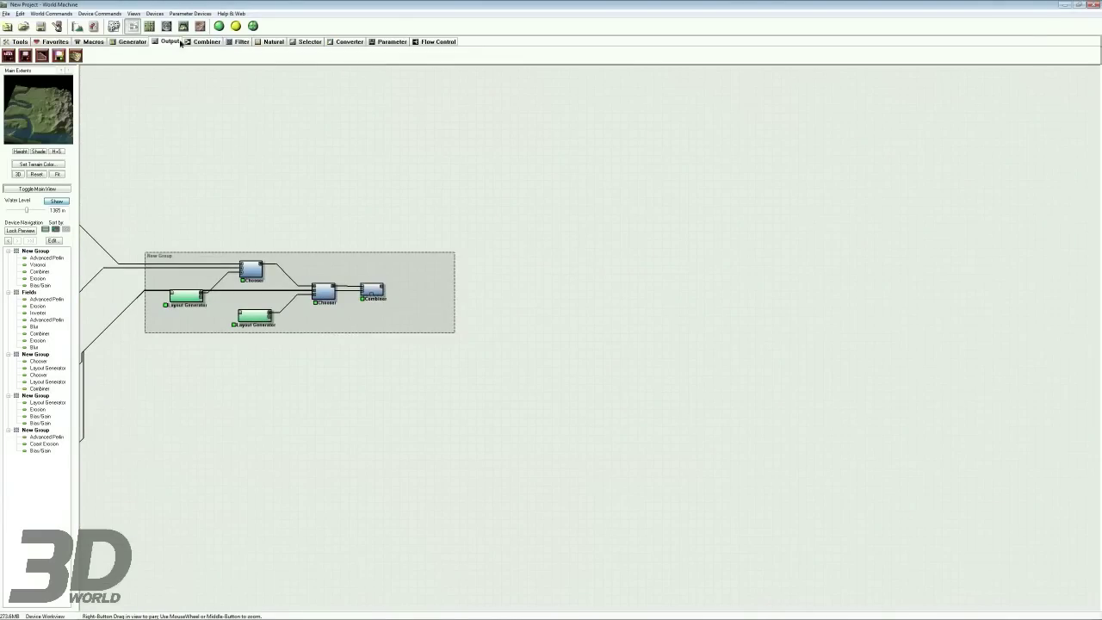
left_click(25, 55)
left_click(25, 56)
left_click(526, 244)
left_click(519, 244)
left_click_drag(518, 241, 381, 287)
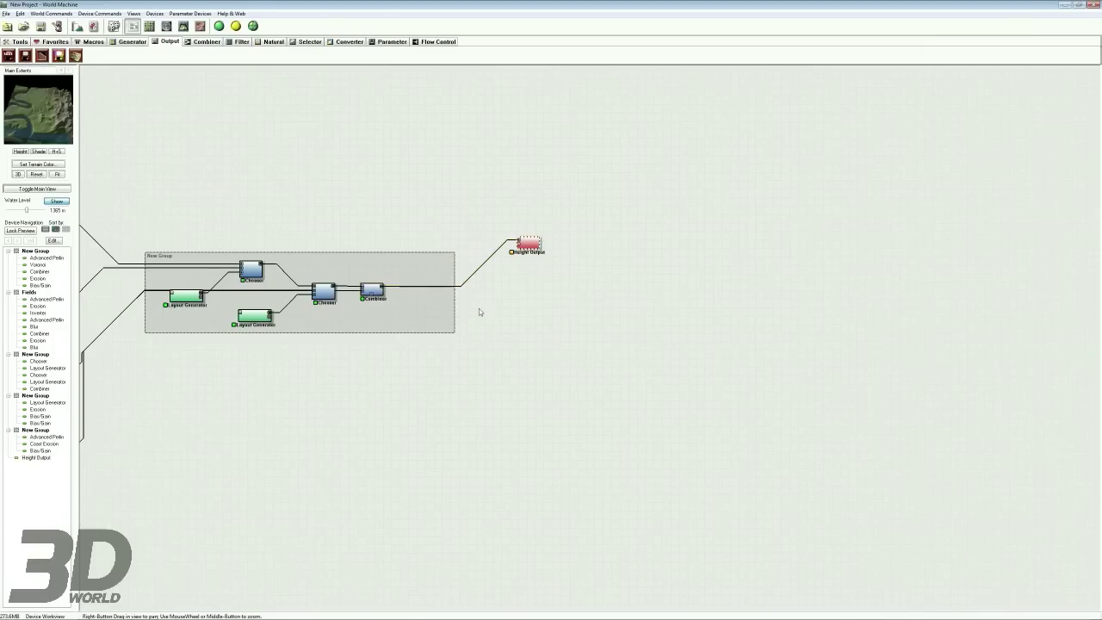
right_click_drag(521, 243, 512, 261)
left_click_drag(517, 261, 510, 287)
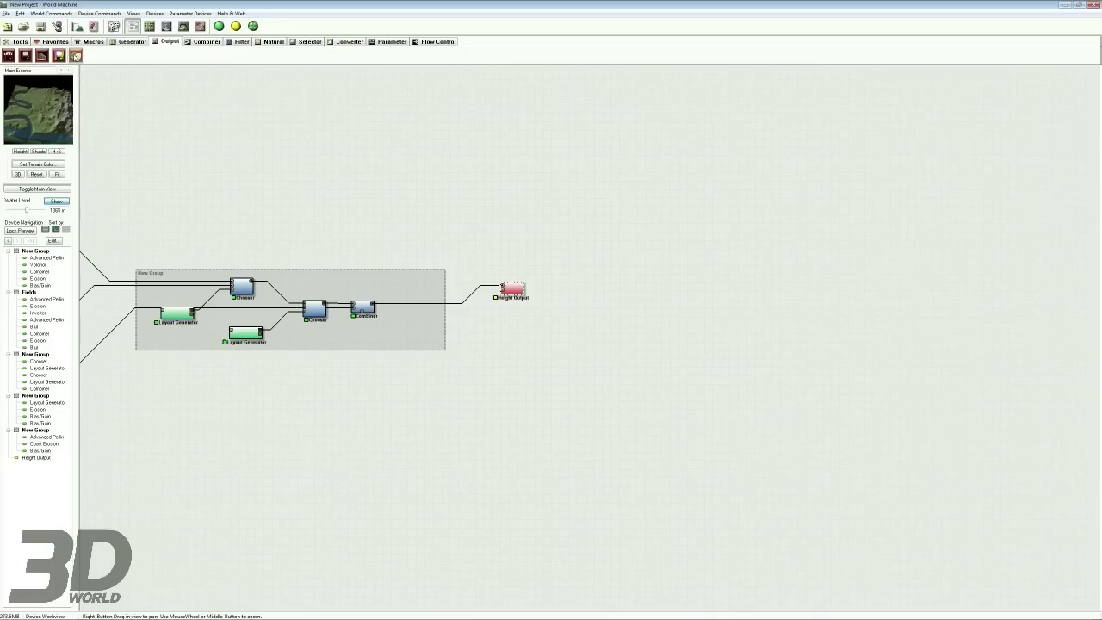
Step: Place an Overlay View and a Mesh Output near the Height Output, and delete the Overlay View
left_click(75, 56)
left_click(504, 316)
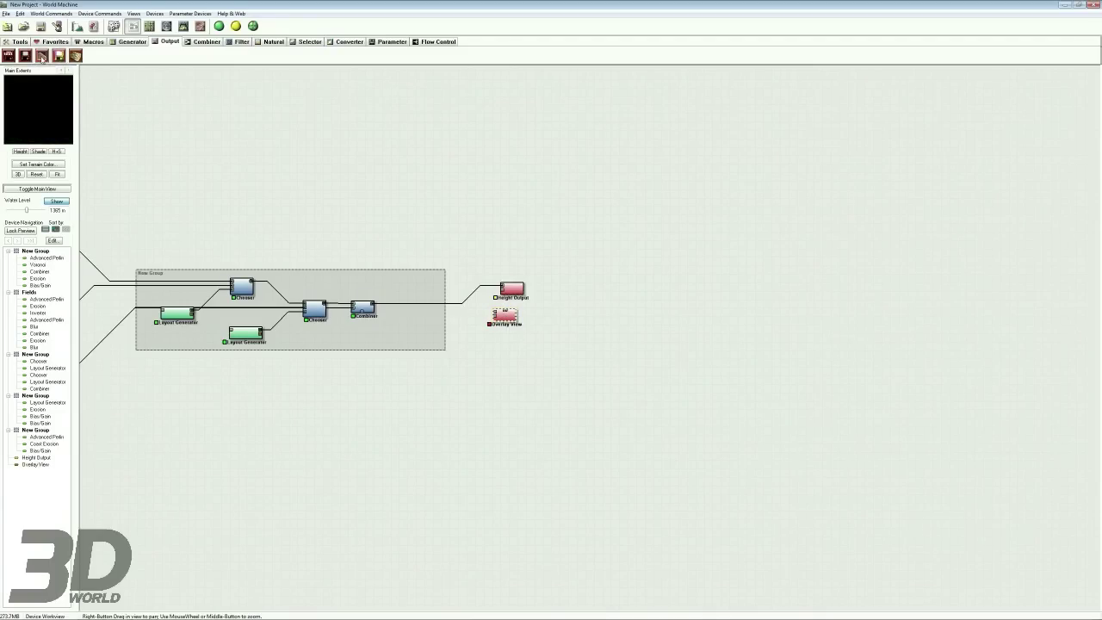
left_click(43, 57)
left_click(484, 248)
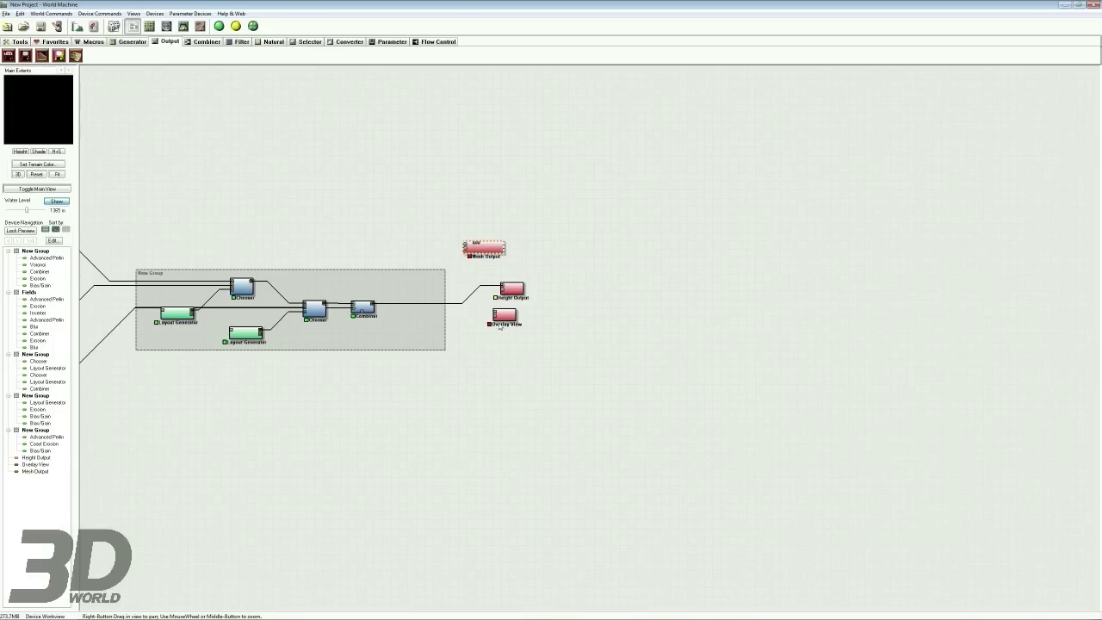
key("Delete")
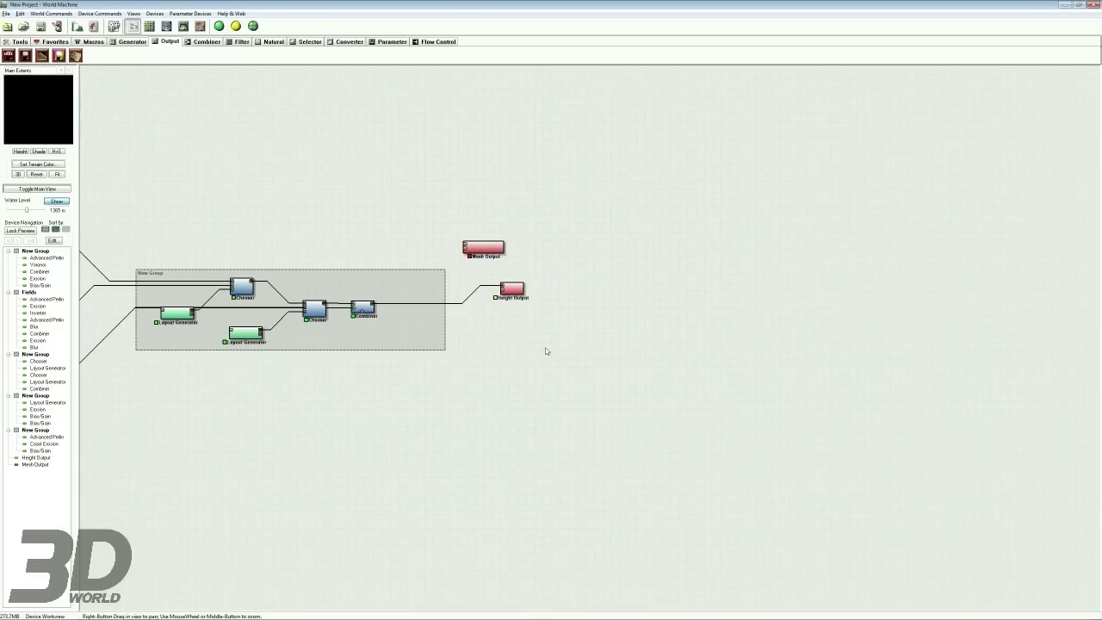
Step: Open the Height Output's settings and set its file format to the high-precision Povray-TGA
left_click(513, 290)
double_click(514, 290)
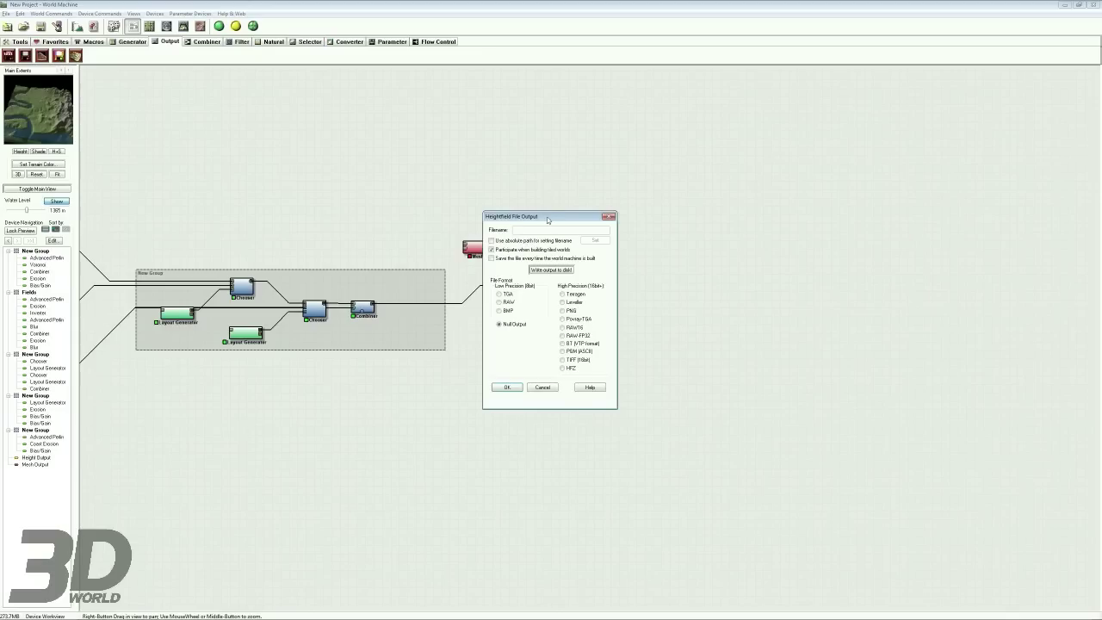
left_click_drag(547, 220, 477, 161)
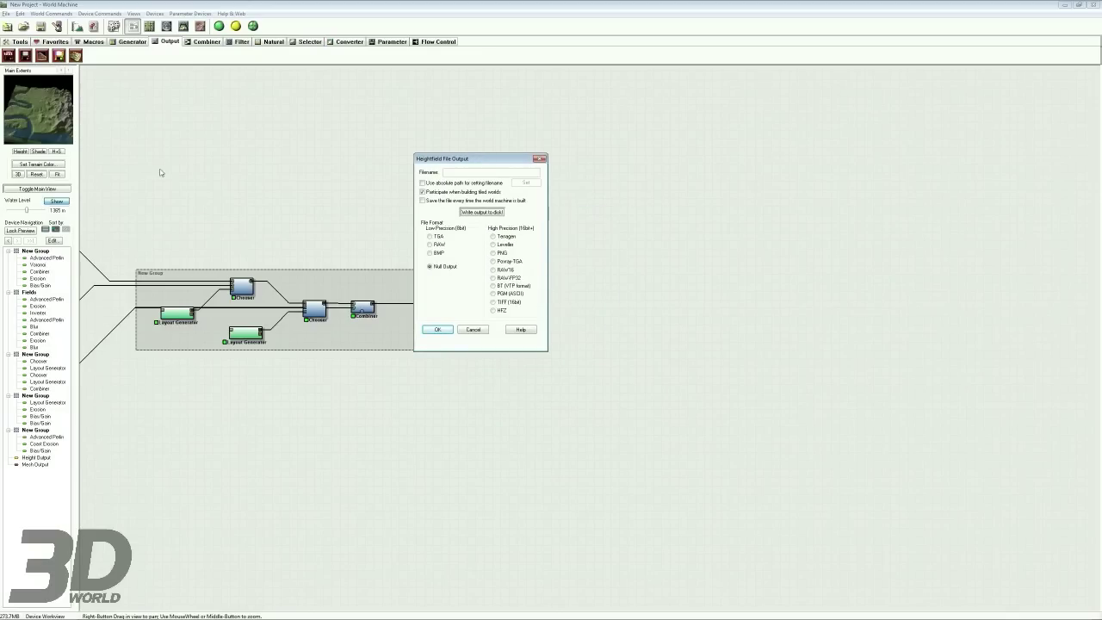
left_click(493, 262)
Step: Set the heightfield's output file to output.tga on the Desktop and write it to disk
left_click(527, 184)
left_click(463, 184)
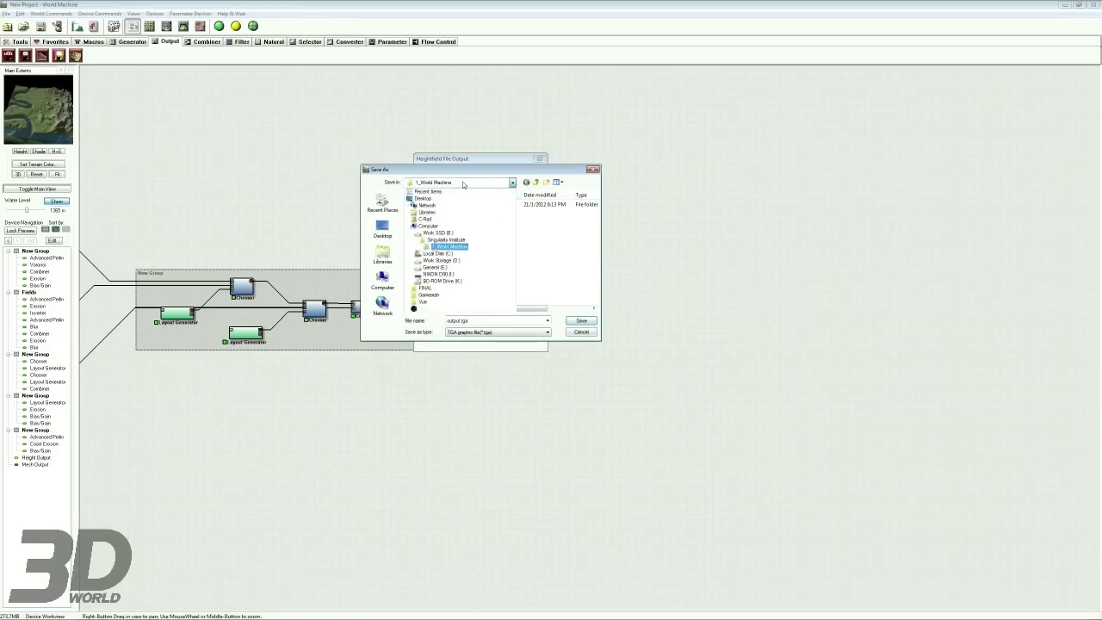
left_click(463, 184)
left_click(382, 228)
double_click(460, 322)
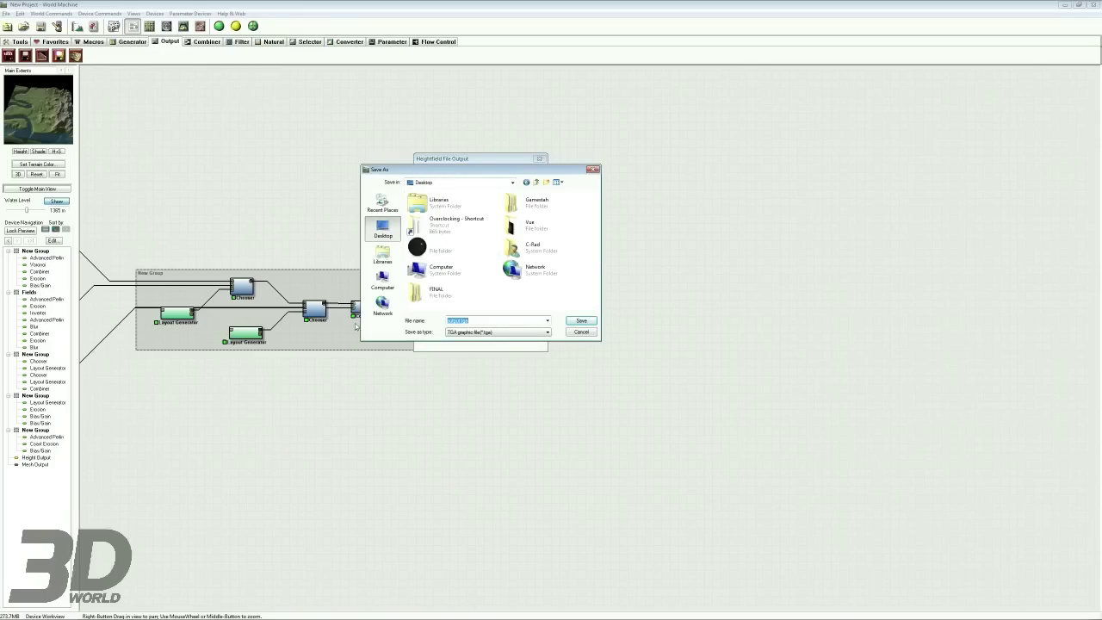
left_click(581, 320)
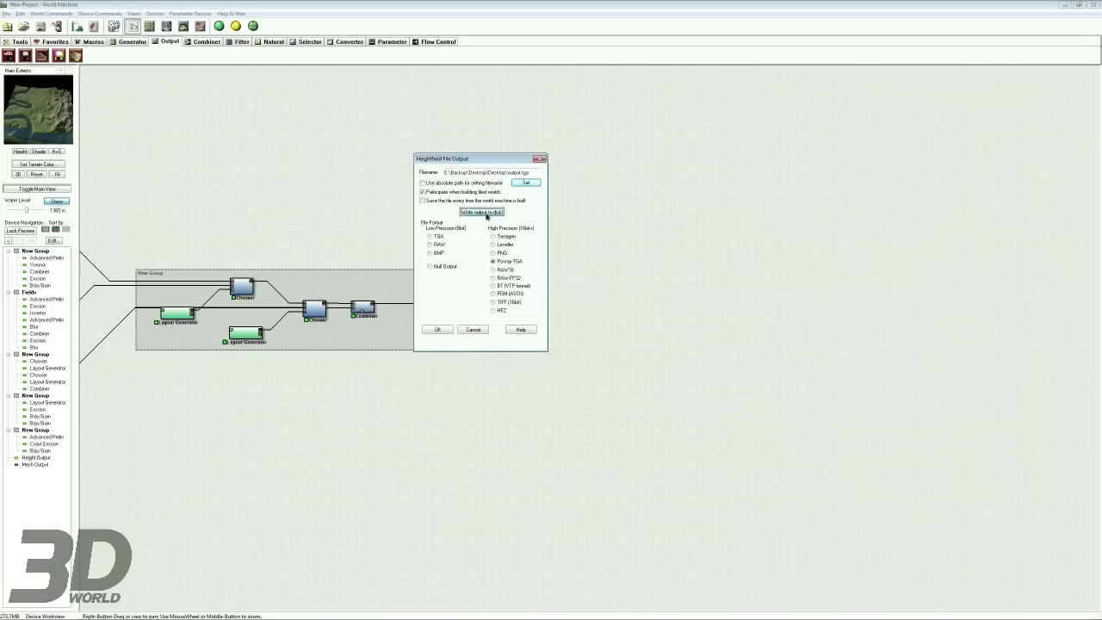
left_click(486, 214)
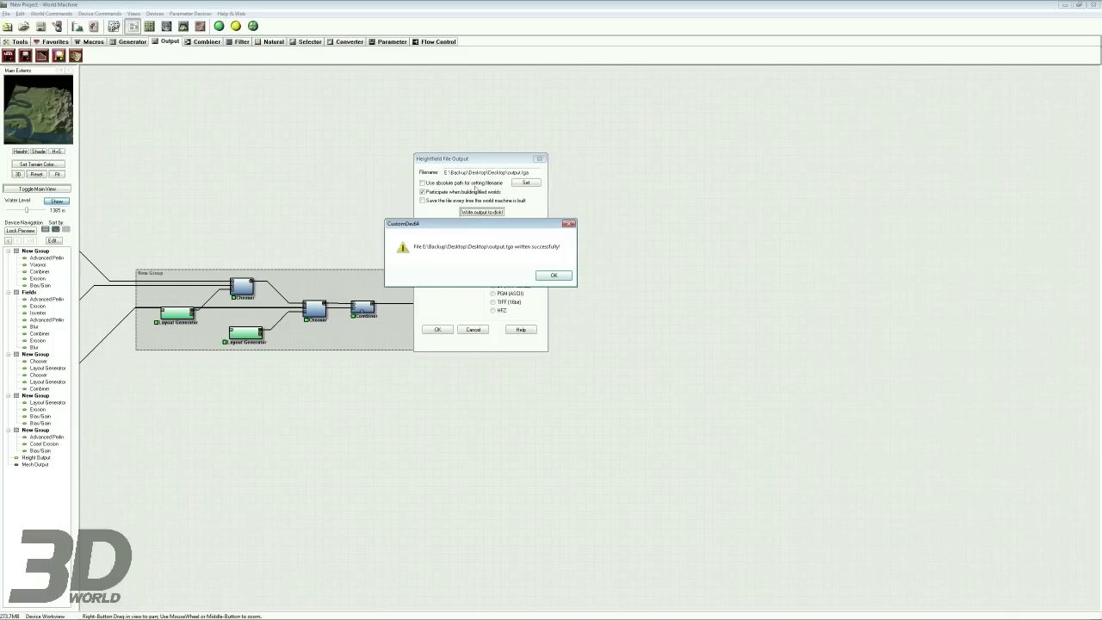
left_click(555, 276)
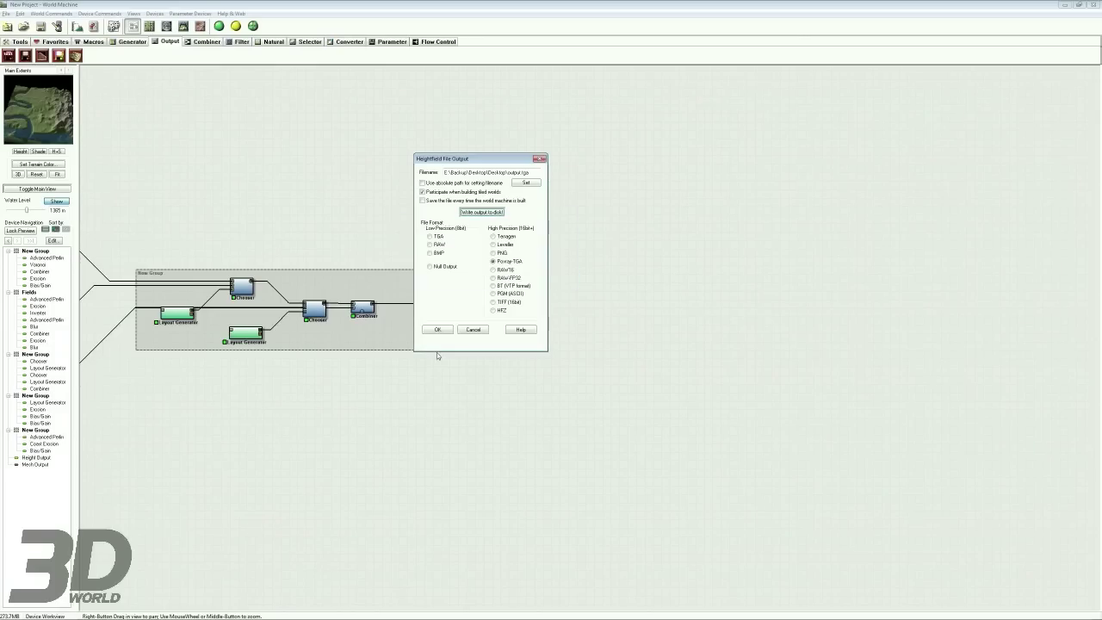
Step: Accept the Height Output settings and locate the exported output.tga on the Desktop in Windows Explorer
left_click(436, 330)
key("super+e")
key("alt+Up")
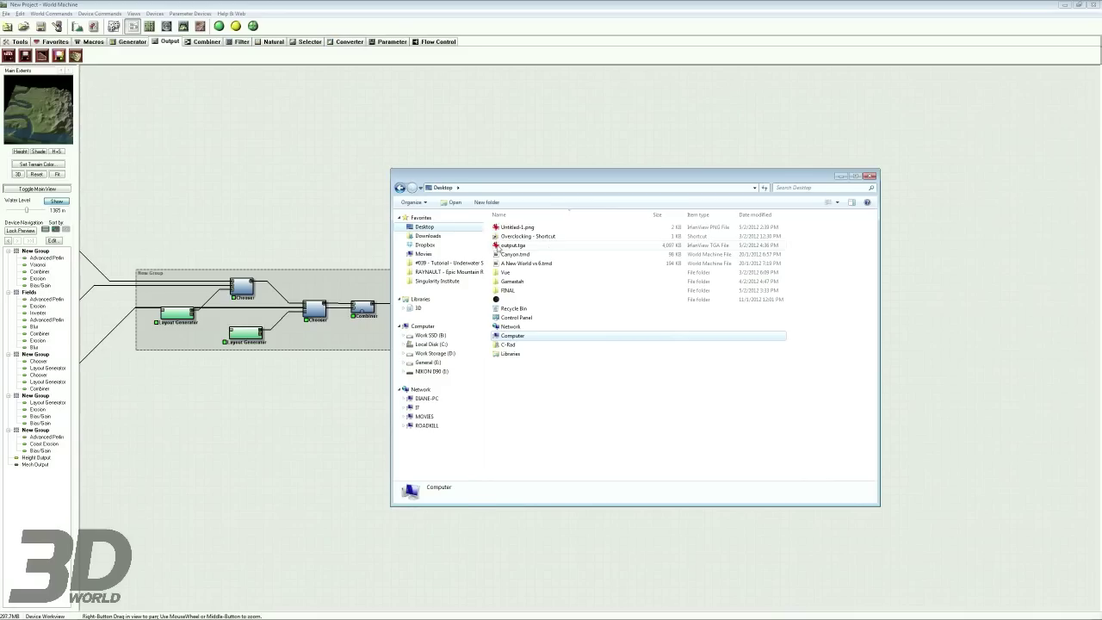
left_click(516, 246)
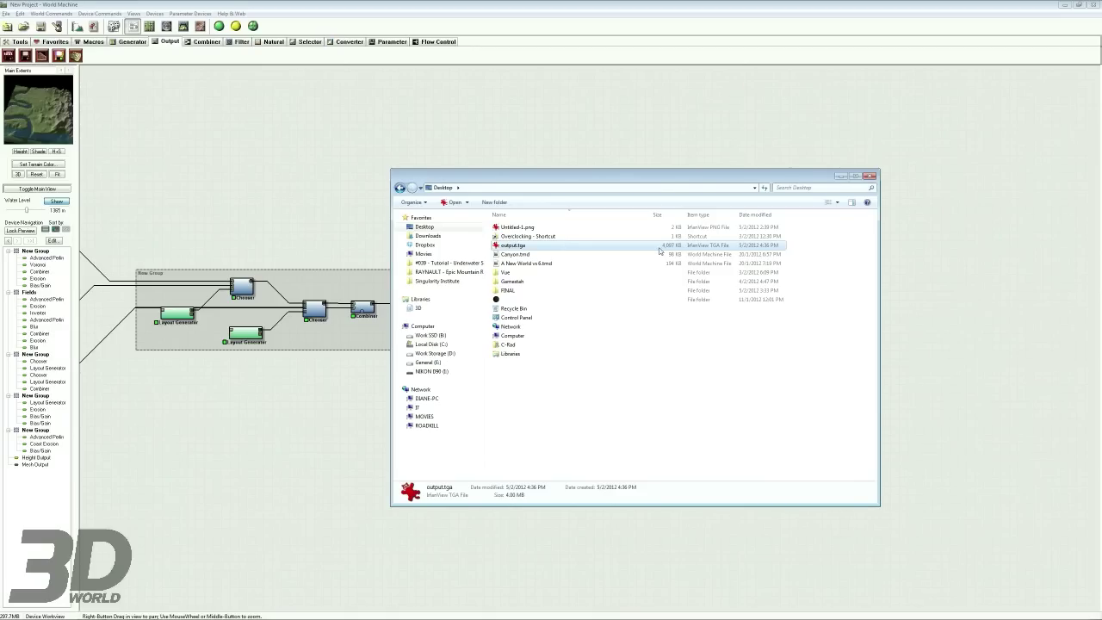
Step: Browse to the Singularity Institute project's 1_World Machine Output folder and open SingularityTerrain Heightmap.tga
left_click(435, 281)
double_click(518, 228)
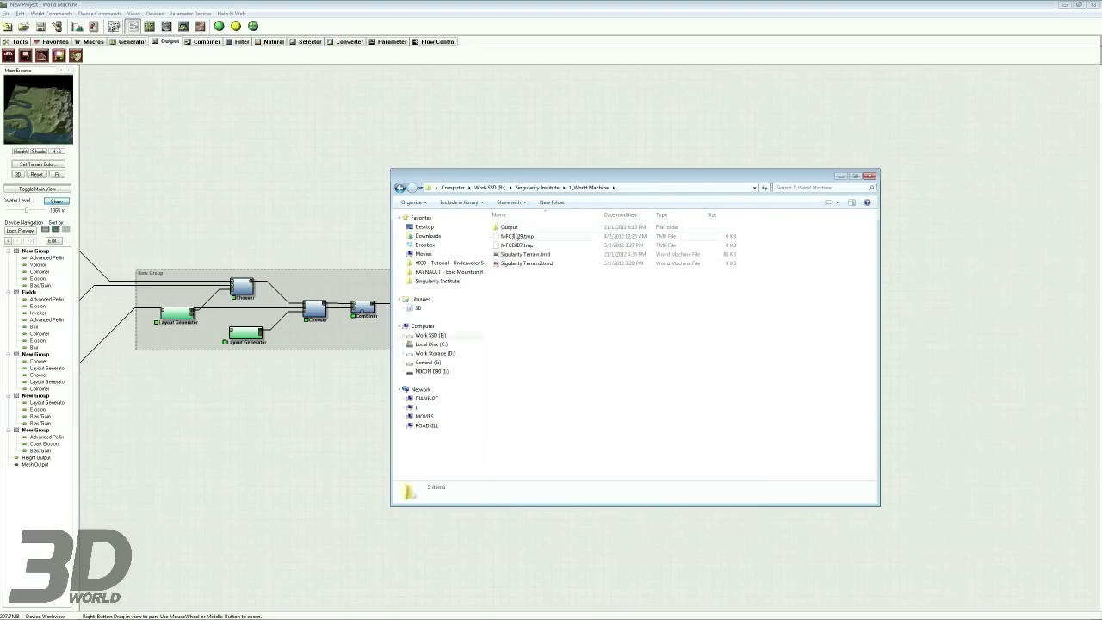
double_click(508, 227)
left_click(564, 258)
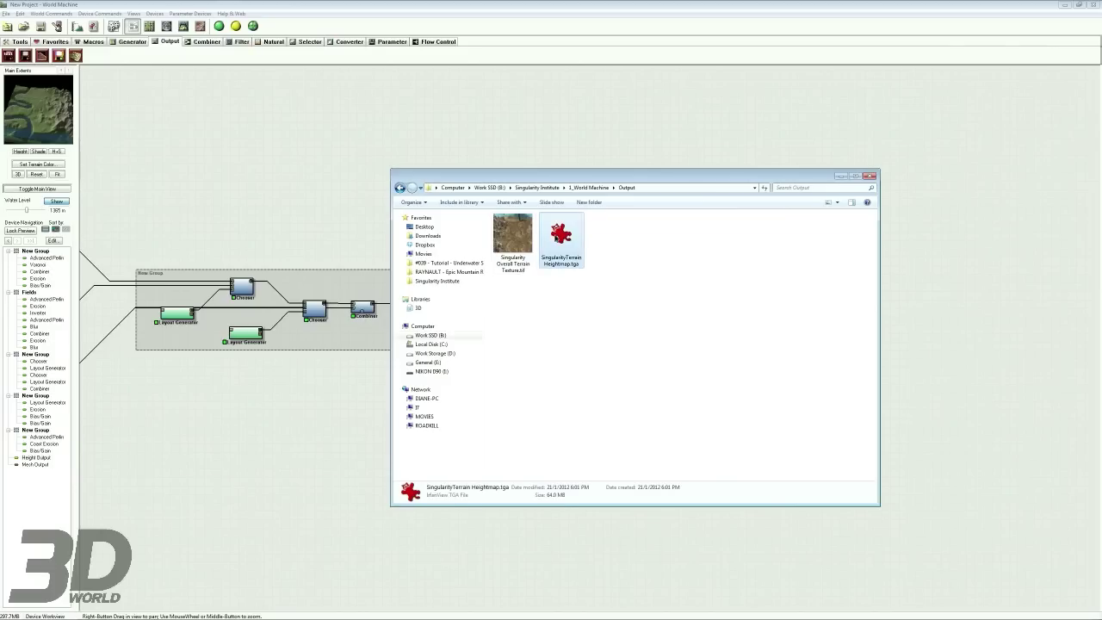
double_click(561, 238)
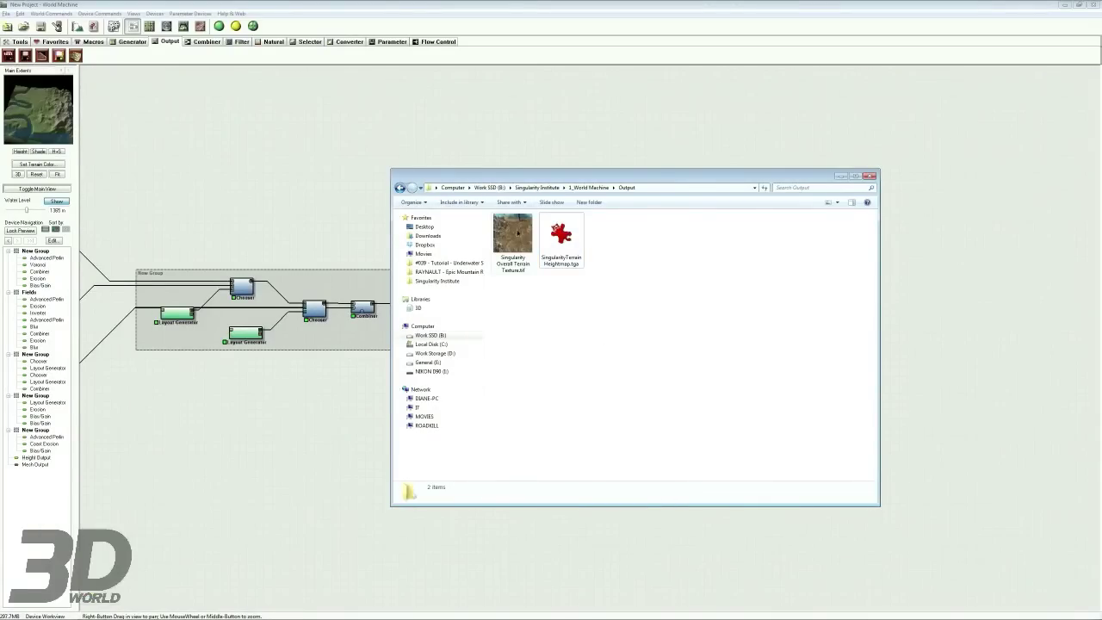
Step: View the Singularity Overall Terrain Texture.tif at full size, examine its terrain detail, and close the image and the folder
double_click(515, 234)
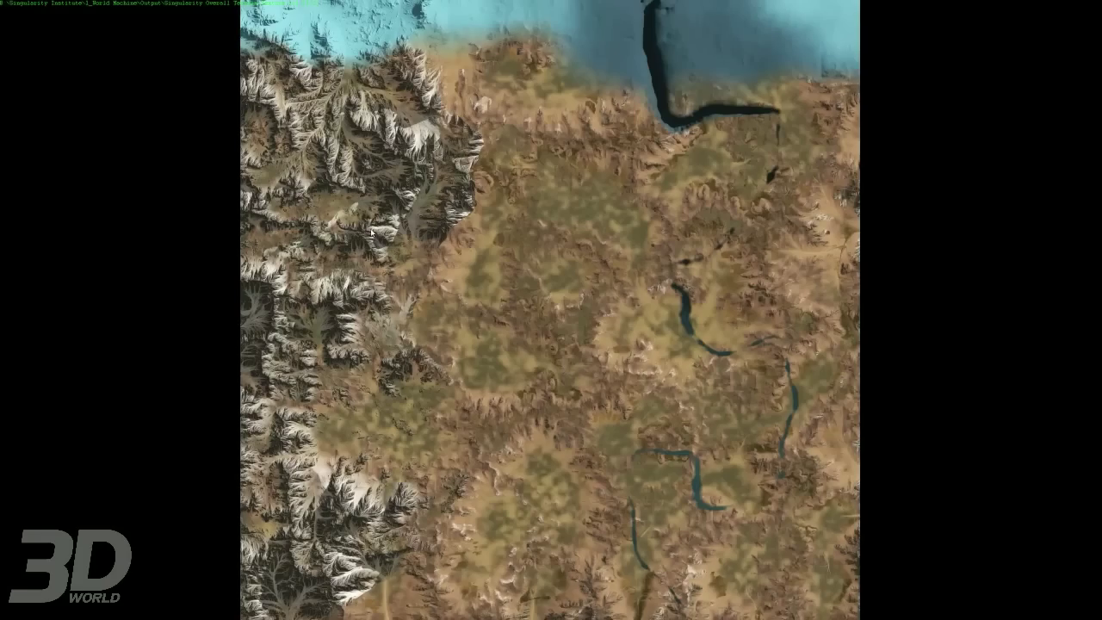
double_click(633, 419)
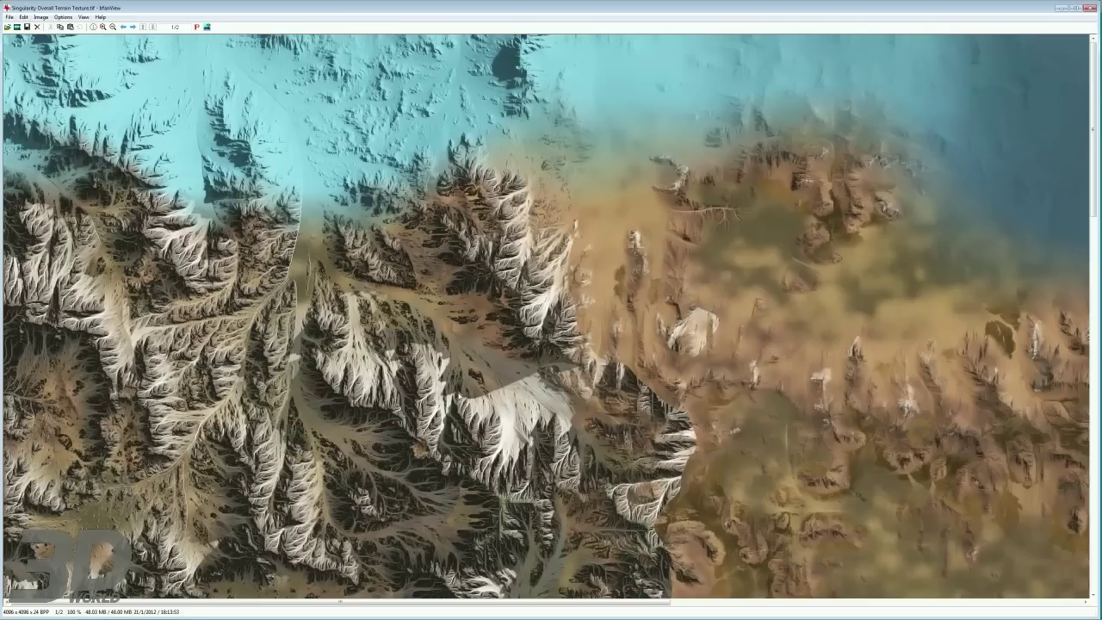
scroll(547, 316, "down", 2)
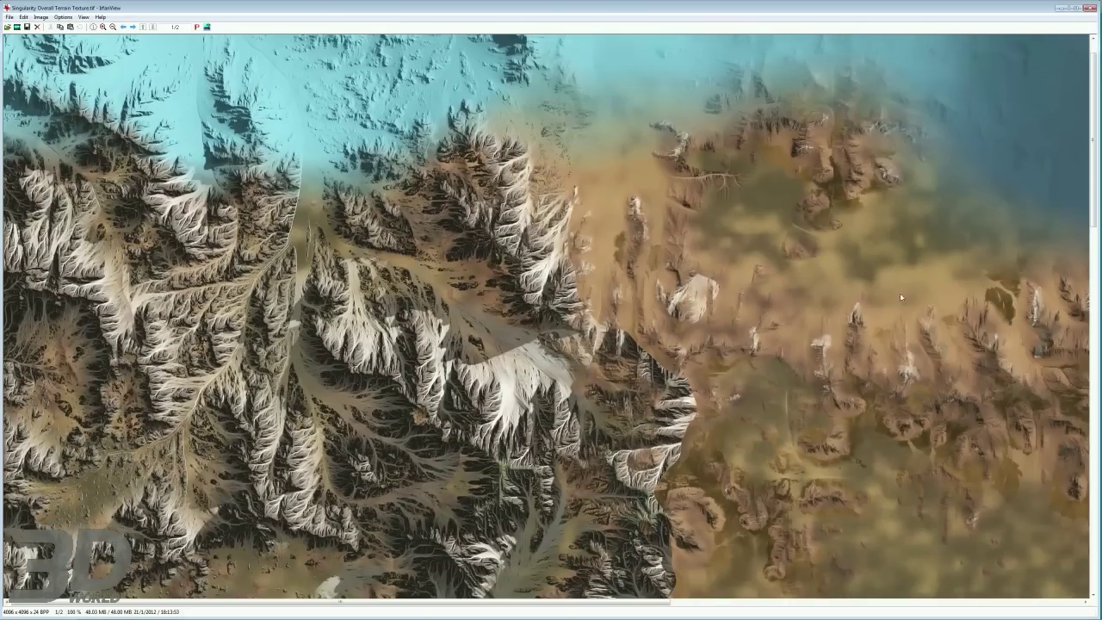
left_click_drag(1088, 112, 1088, 208)
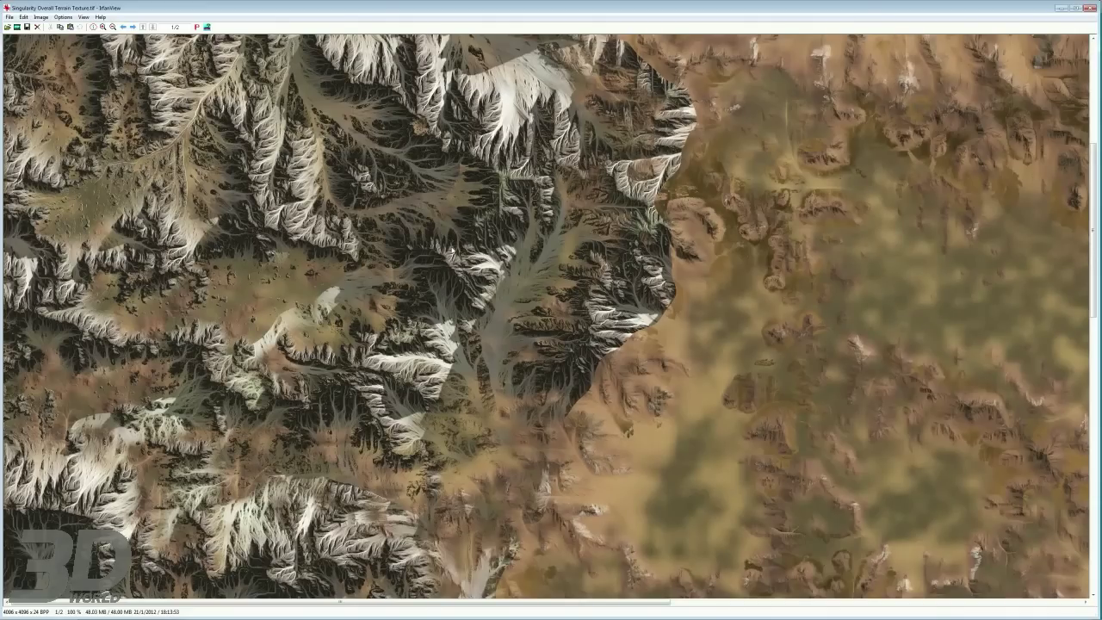
left_click(1095, 8)
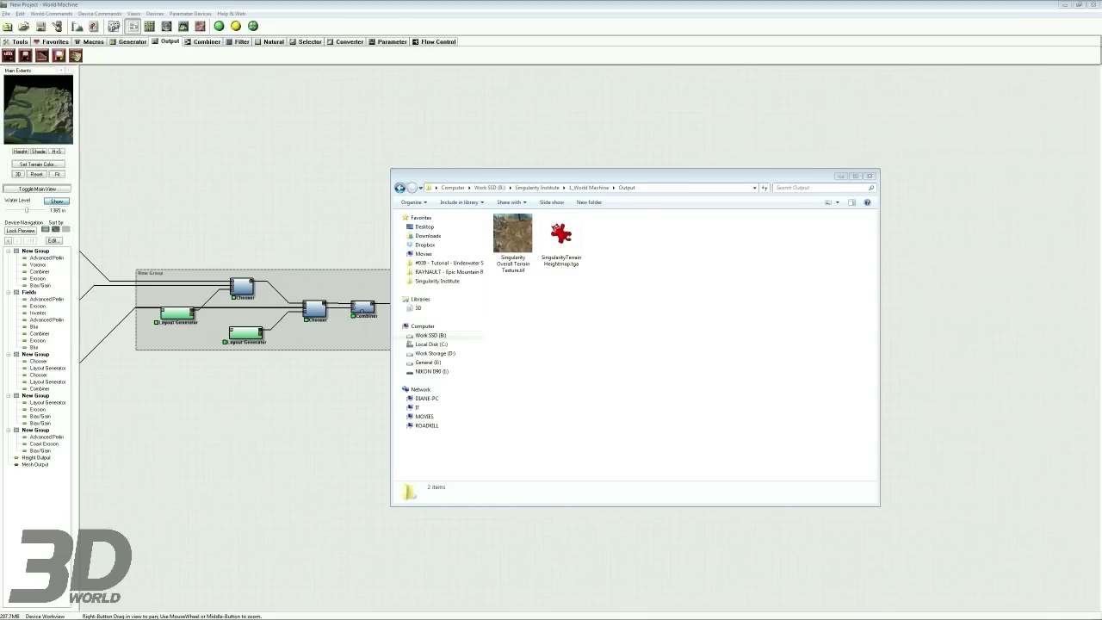
left_click(774, 312)
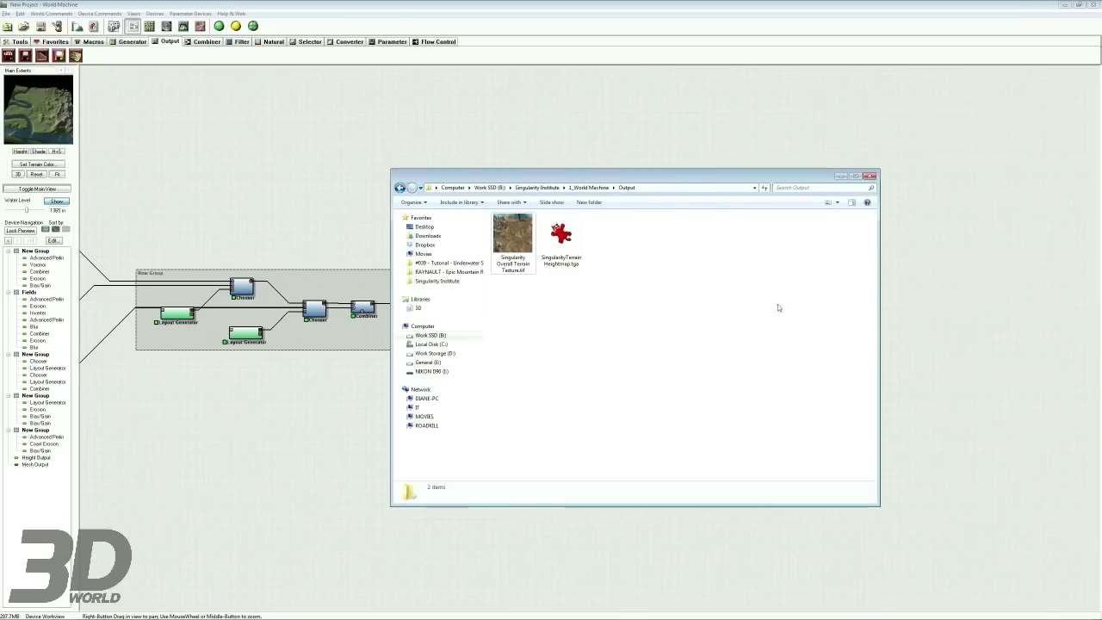
left_click(871, 178)
Step: Review the new project's complete device network, and switch to the Sigularity Terrain.tmd project in World Machine
right_click_drag(290, 319, 619, 325)
right_click_drag(342, 300, 490, 208)
scroll(333, 256, "down", 1)
right_click_drag(333, 256, 432, 254)
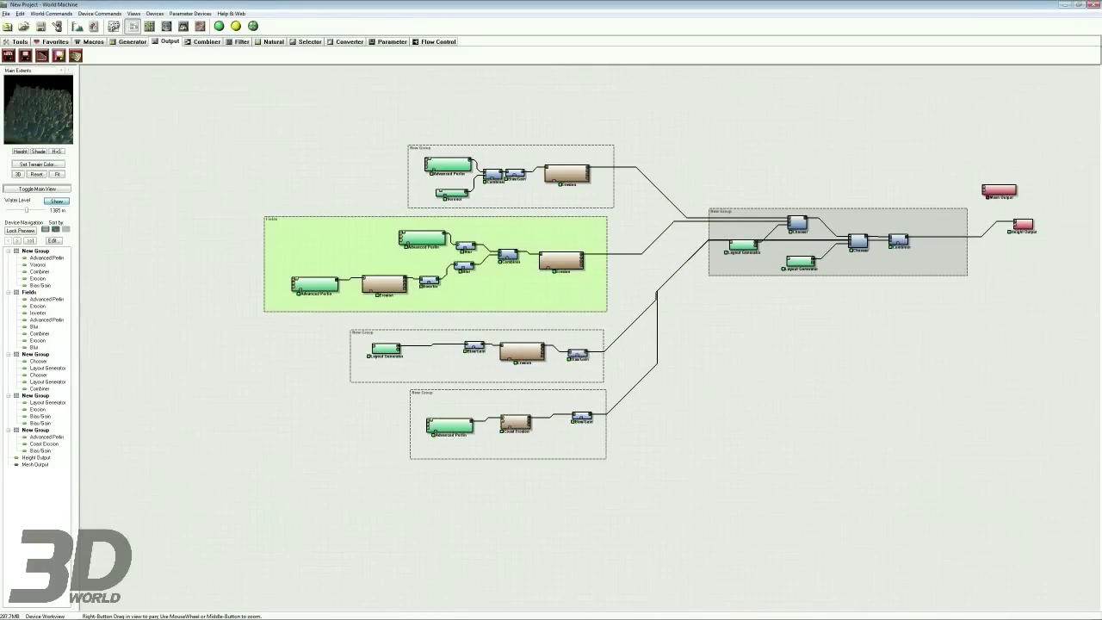
left_click(92, 613)
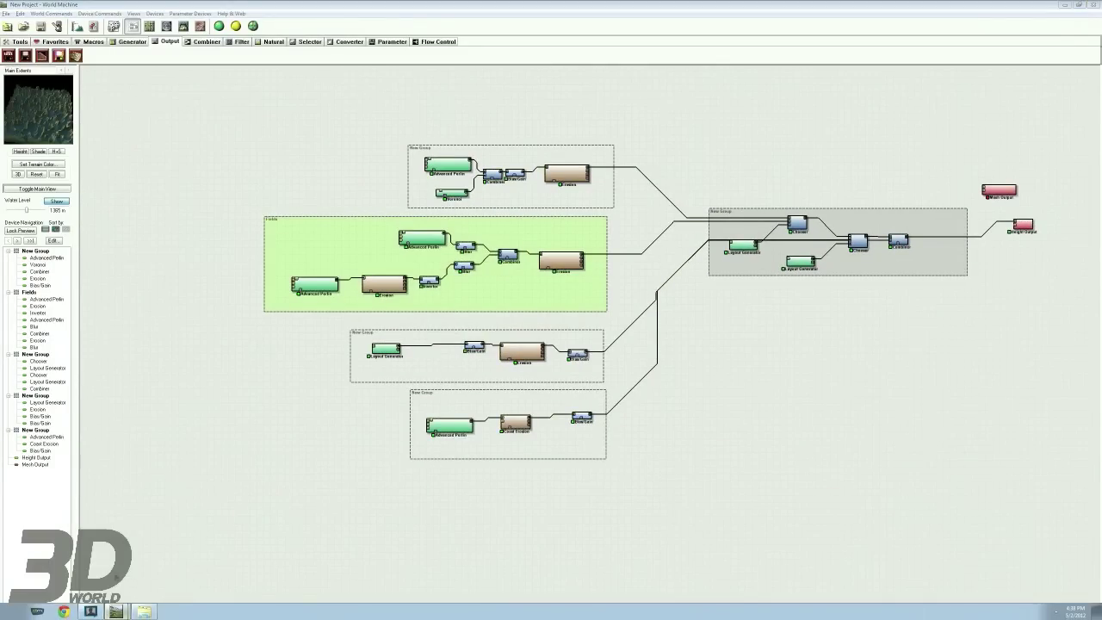
left_click(185, 555)
right_click_drag(349, 316, 555, 425)
right_click_drag(353, 460, 741, 458)
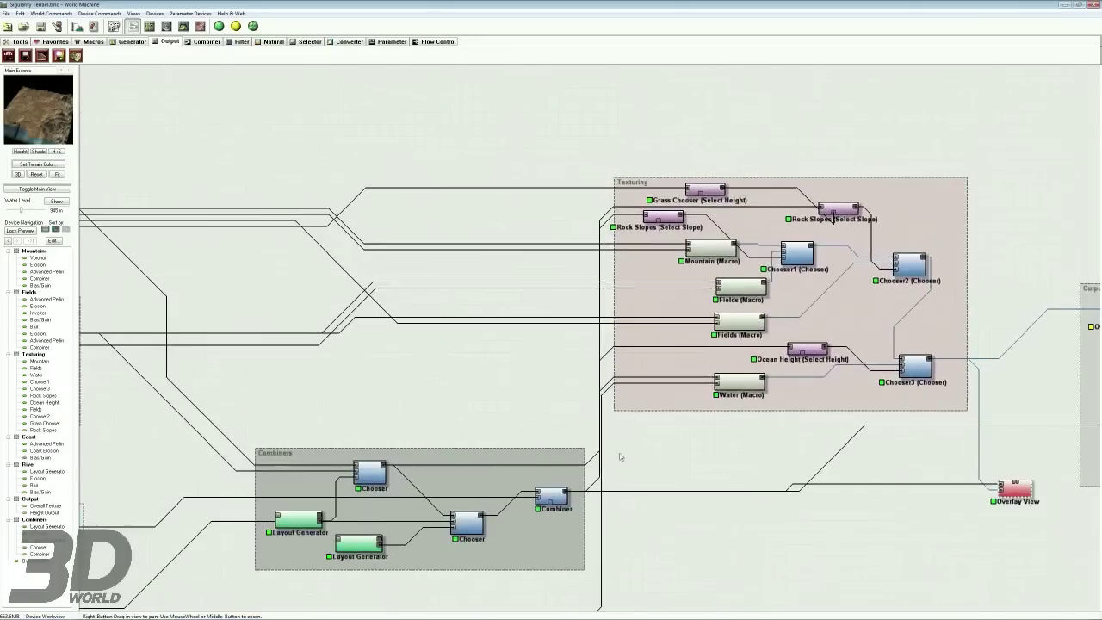
Step: Preview the final Erosion devices of the Fields and Mountains groups in the finished project
scroll(625, 457, "down", 2)
right_click_drag(459, 449, 695, 369)
left_click(421, 258)
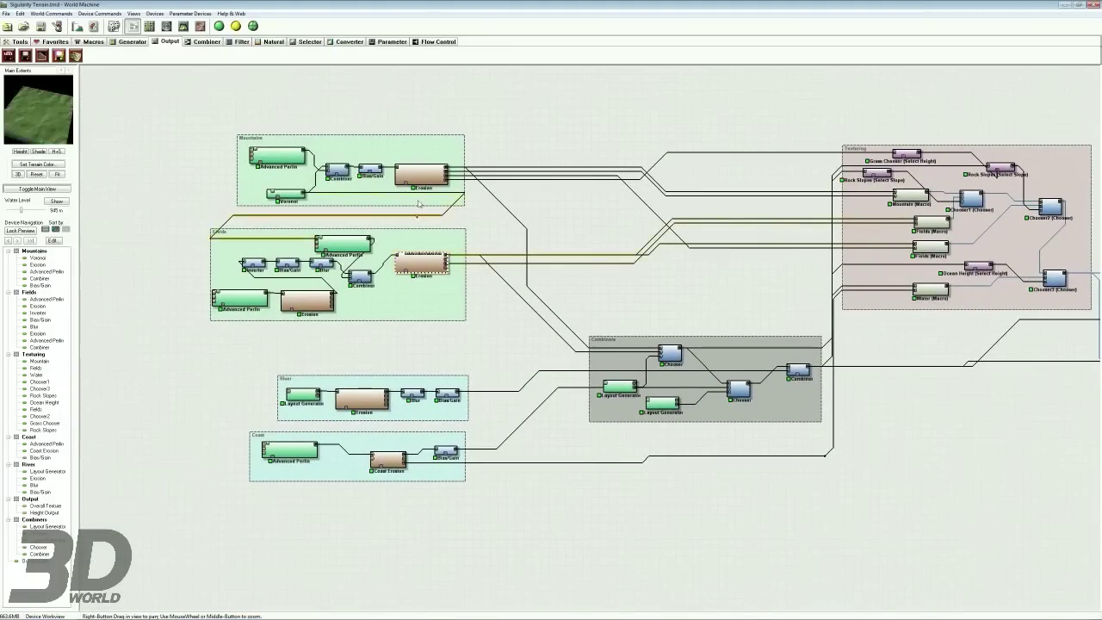
left_click(424, 175)
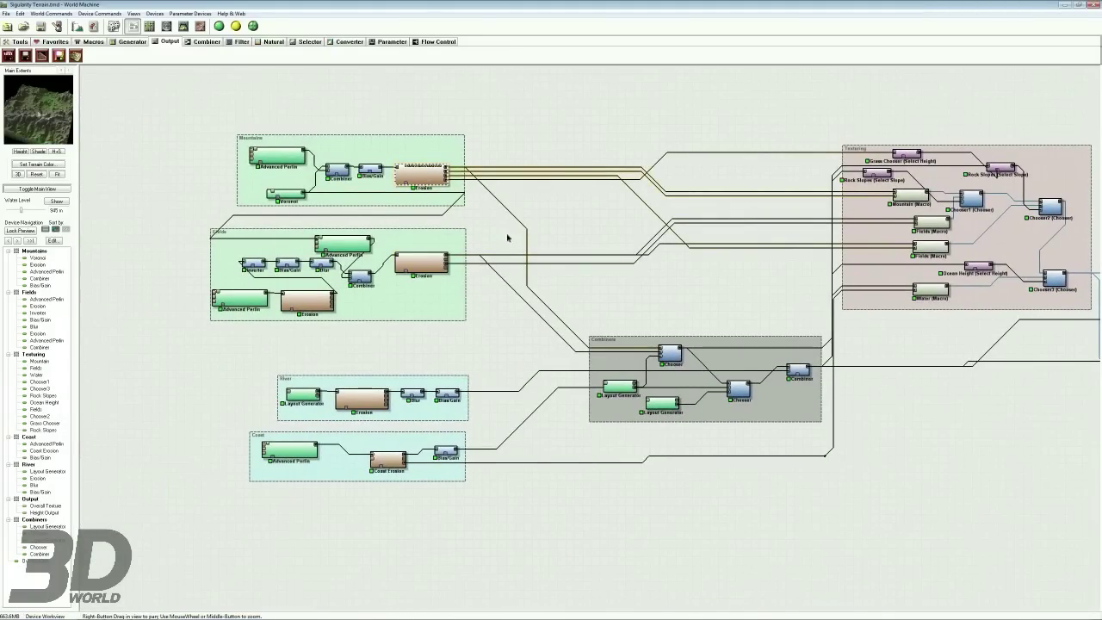
Step: Select all devices in the Texturing group to examine how the terrain outputs feed it
right_click_drag(507, 237, 506, 252)
right_click_drag(721, 261, 430, 208)
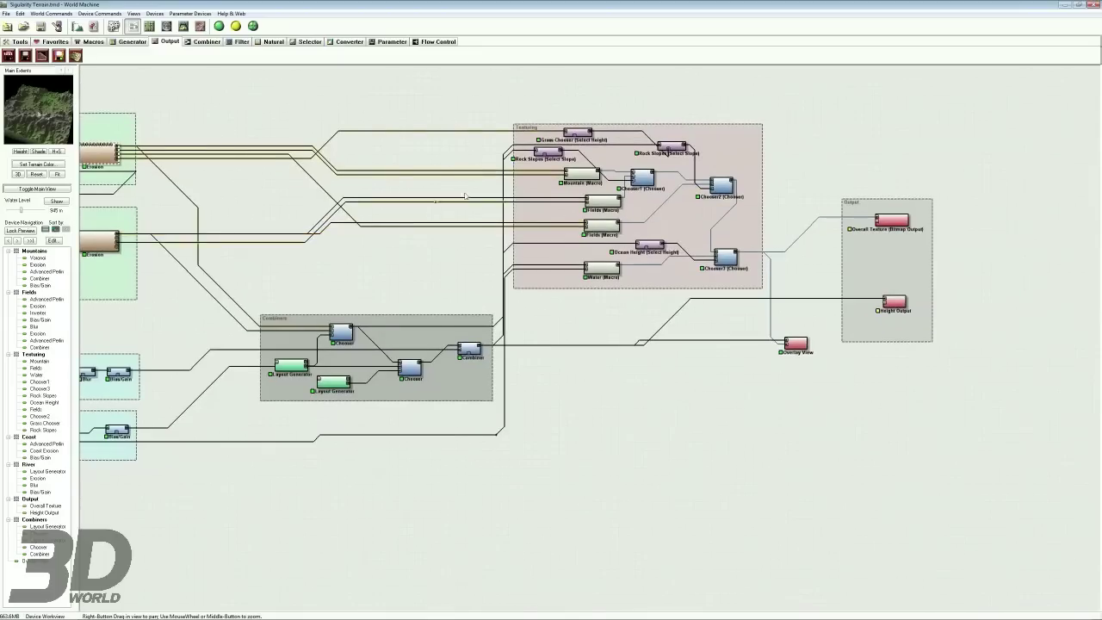
mouse_move(478, 102)
left_mouse_down()
mouse_move(730, 290)
mouse_move(784, 313)
mouse_move(467, 104)
mouse_move(479, 111)
left_mouse_up()
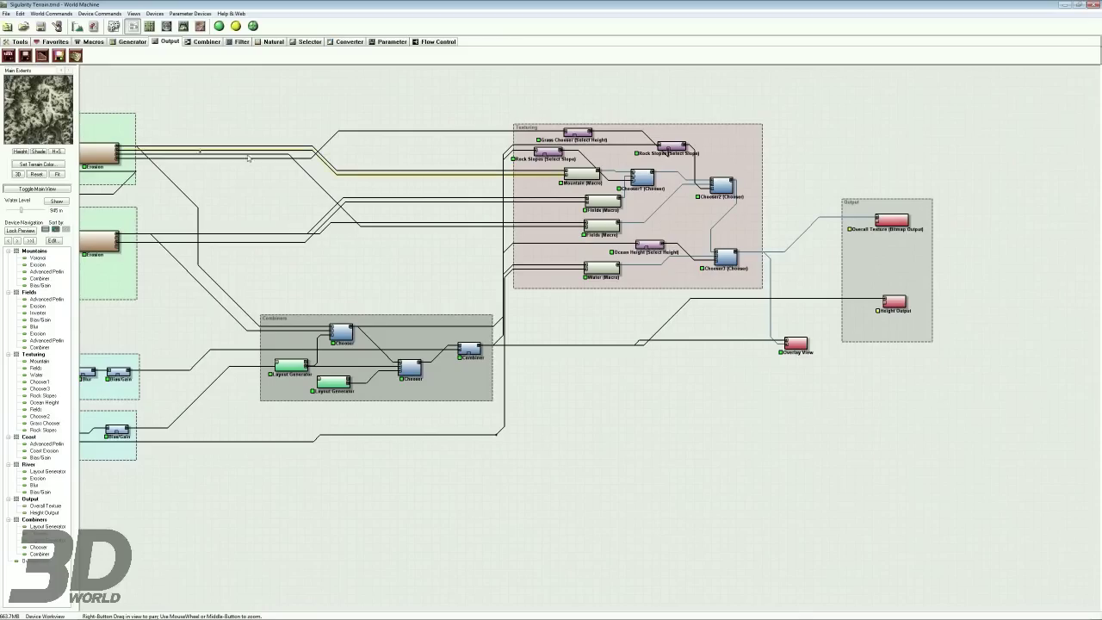
left_click_drag(477, 104, 781, 309)
right_click_drag(670, 256, 612, 298)
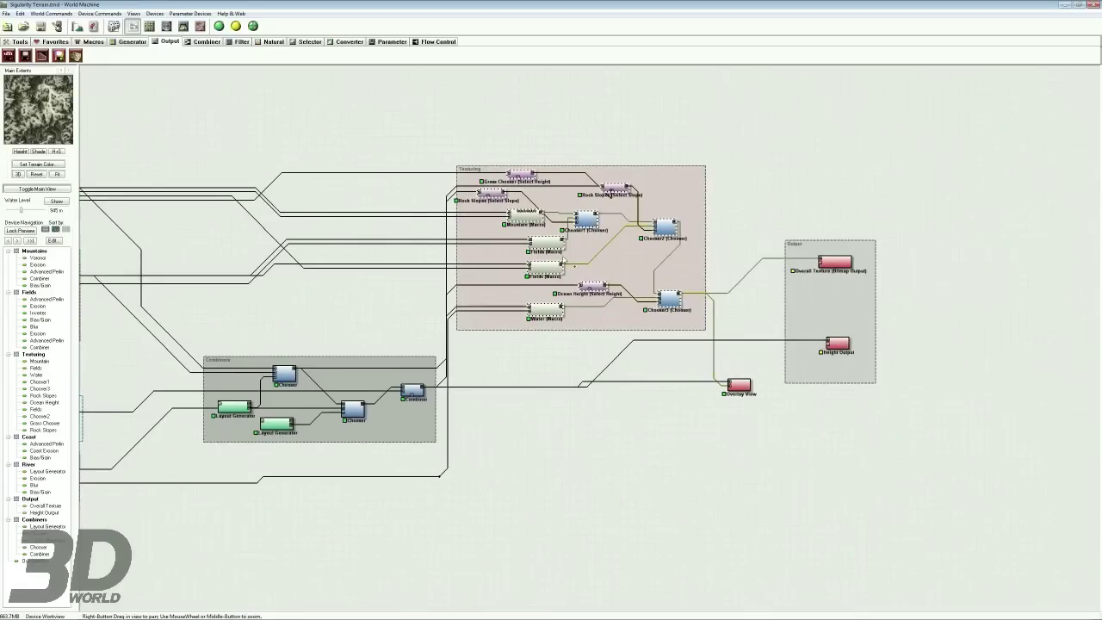